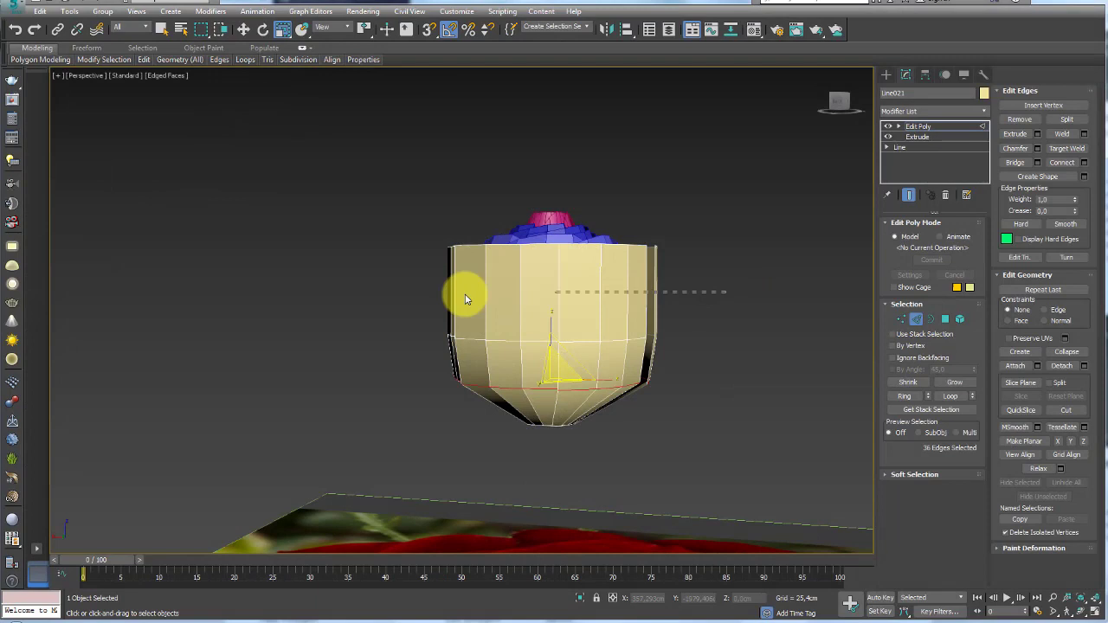
Step: Connect the cup's upper-band vertical edges with a new horizontal edge loop
left_click_drag(465, 298, 738, 285)
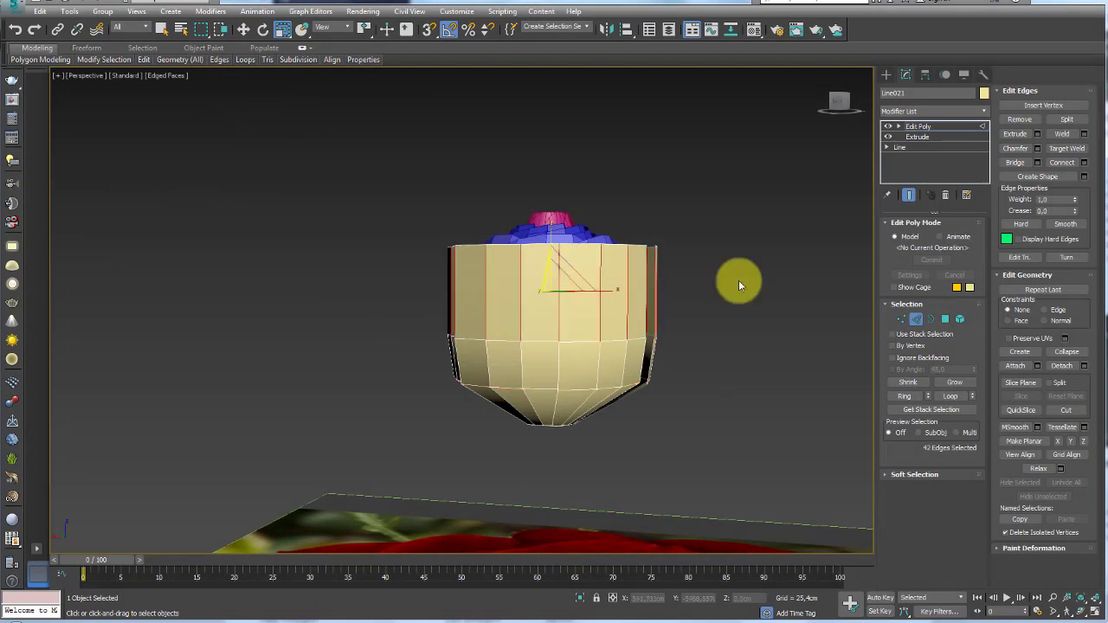
left_click(1065, 164)
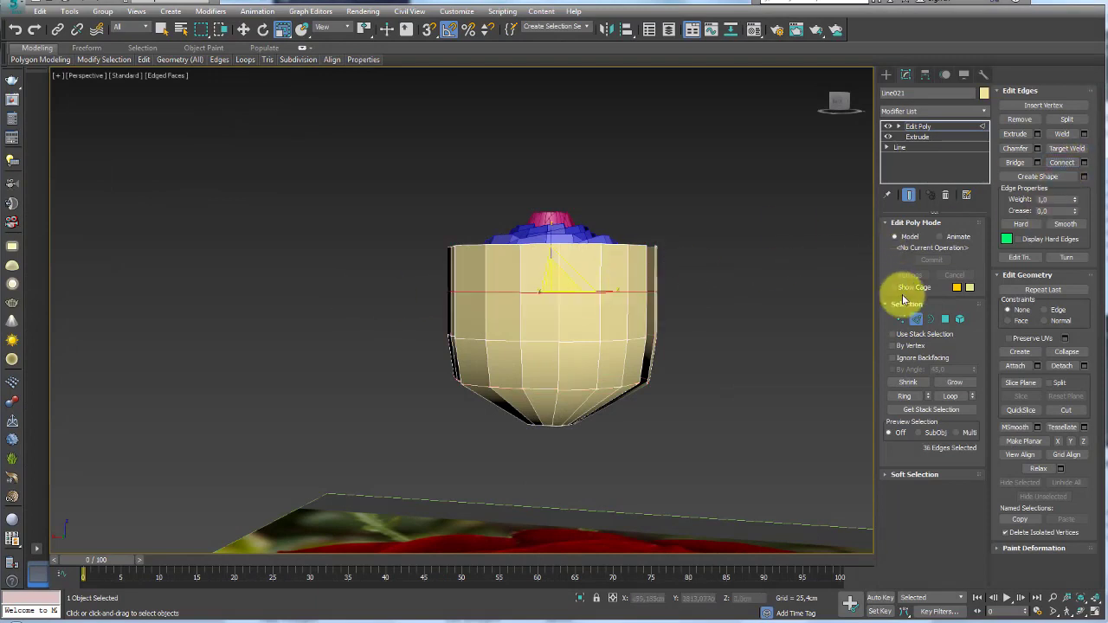
key("1")
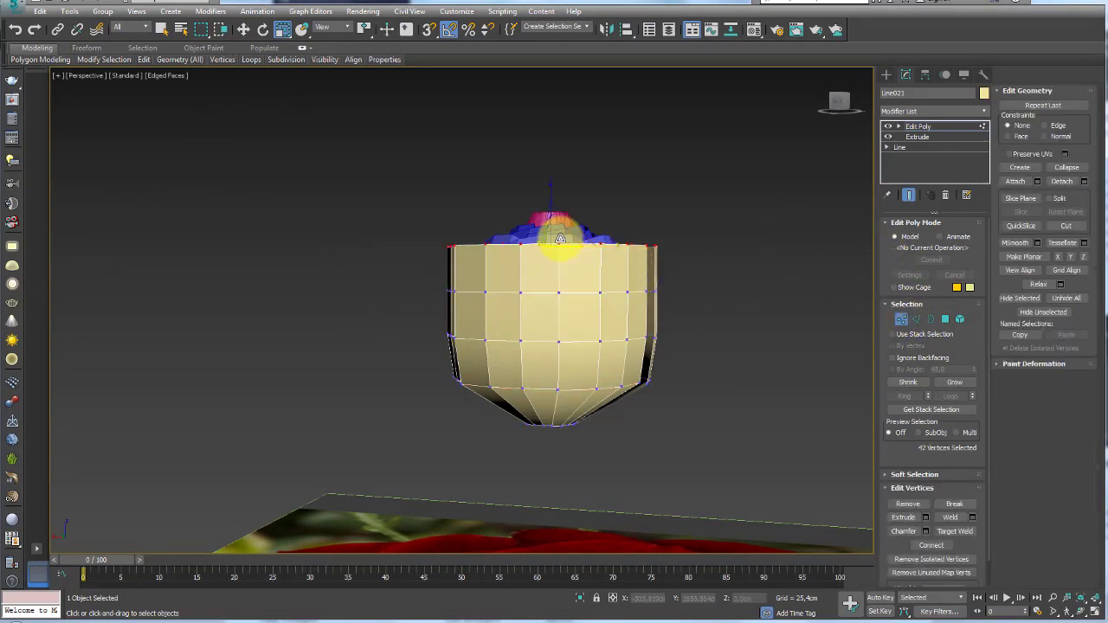
Step: Scale the middle vertex ring outward so the cup flares into a wavy rim
mouse_move(561, 234)
middle_mouse_down("alt")
mouse_move(569, 223)
mouse_move(618, 303)
mouse_move(615, 364)
mouse_move(603, 294)
mouse_move(620, 281)
mouse_move(639, 313)
middle_mouse_up("alt")
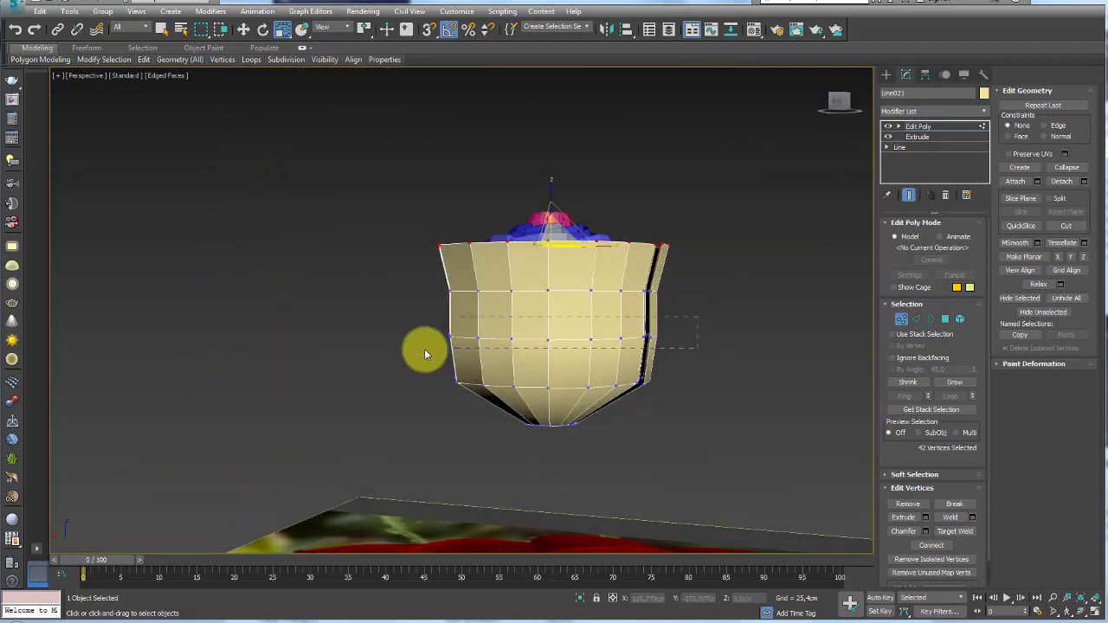
left_click_drag(424, 353, 424, 349)
left_click_drag(560, 324, 611, 319)
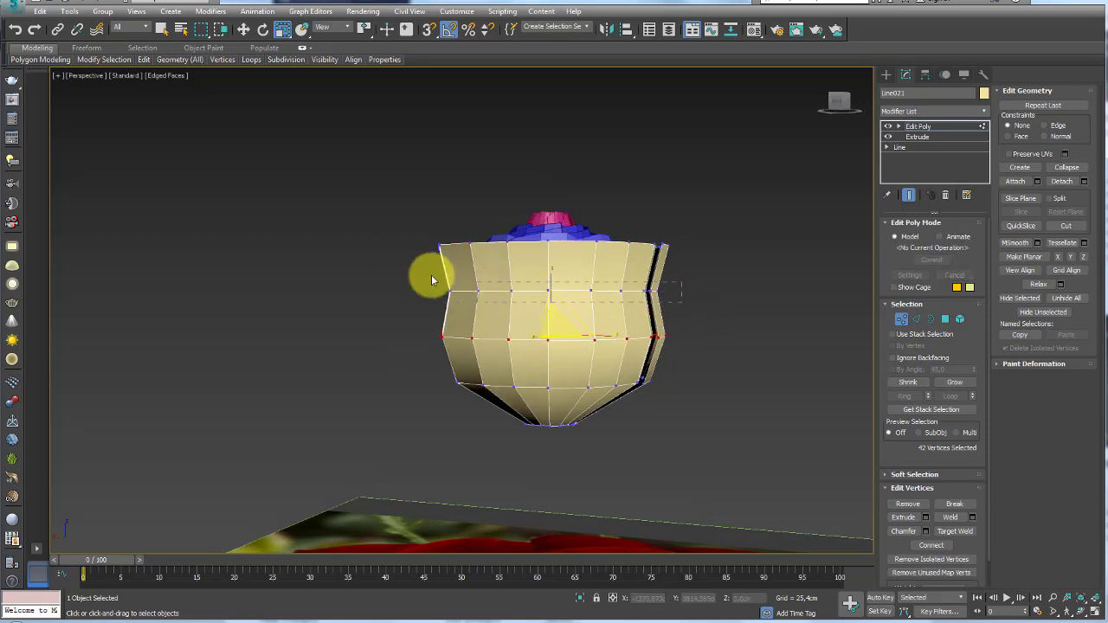
mouse_move(580, 260)
middle_mouse_down("alt")
mouse_move(575, 309)
mouse_move(586, 316)
mouse_move(551, 324)
mouse_move(483, 201)
middle_mouse_up("alt")
mouse_move(558, 178)
middle_mouse_down("alt")
mouse_move(556, 210)
mouse_move(603, 280)
mouse_move(614, 206)
mouse_move(597, 274)
mouse_move(529, 267)
middle_mouse_up("alt")
scroll(619, 285, "up", 3)
scroll(619, 285, "down", 3)
mouse_move(629, 268)
middle_mouse_down("alt")
mouse_move(601, 321)
mouse_move(576, 230)
mouse_move(577, 321)
middle_mouse_up("alt")
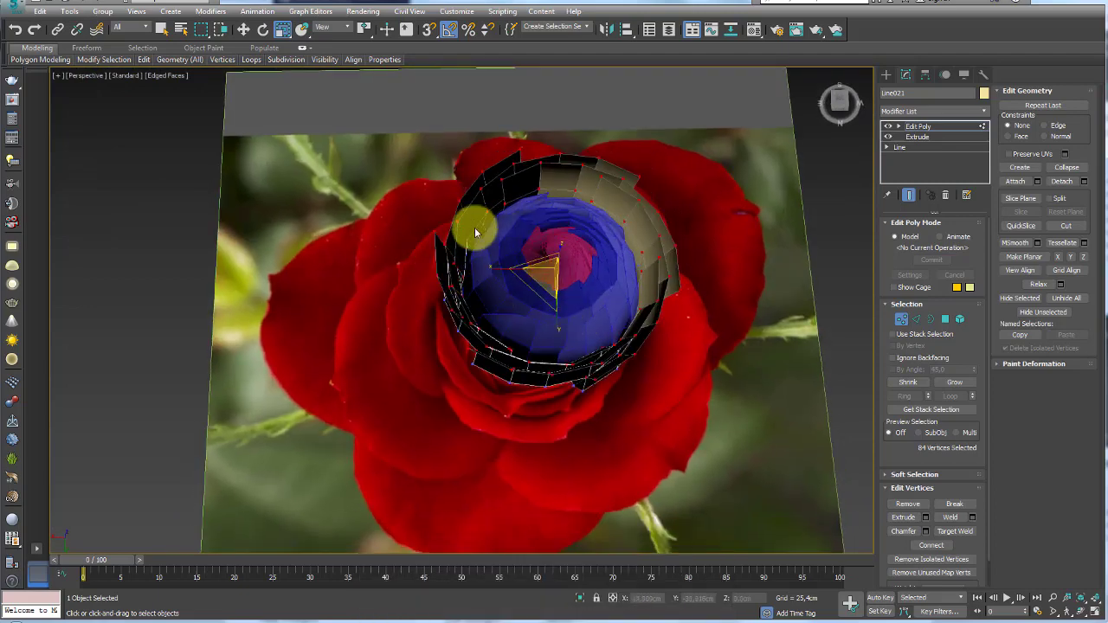
middle_click_drag(579, 234, 608, 162, "alt")
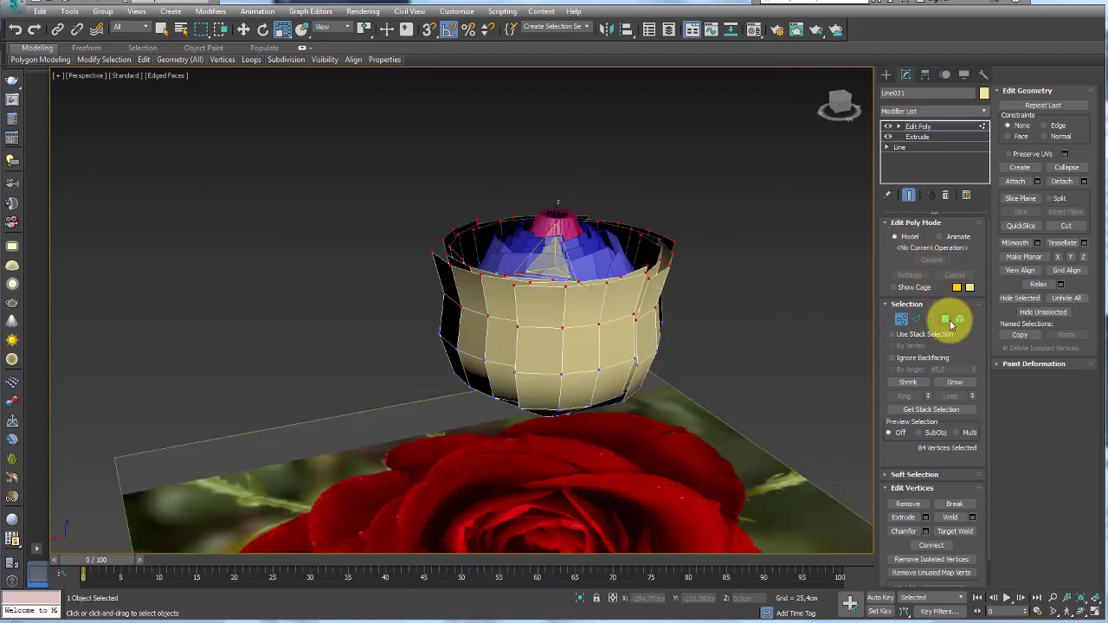
Step: Select the cup's front faces, invert the selection and delete everything else
left_click(959, 319)
left_click(560, 330)
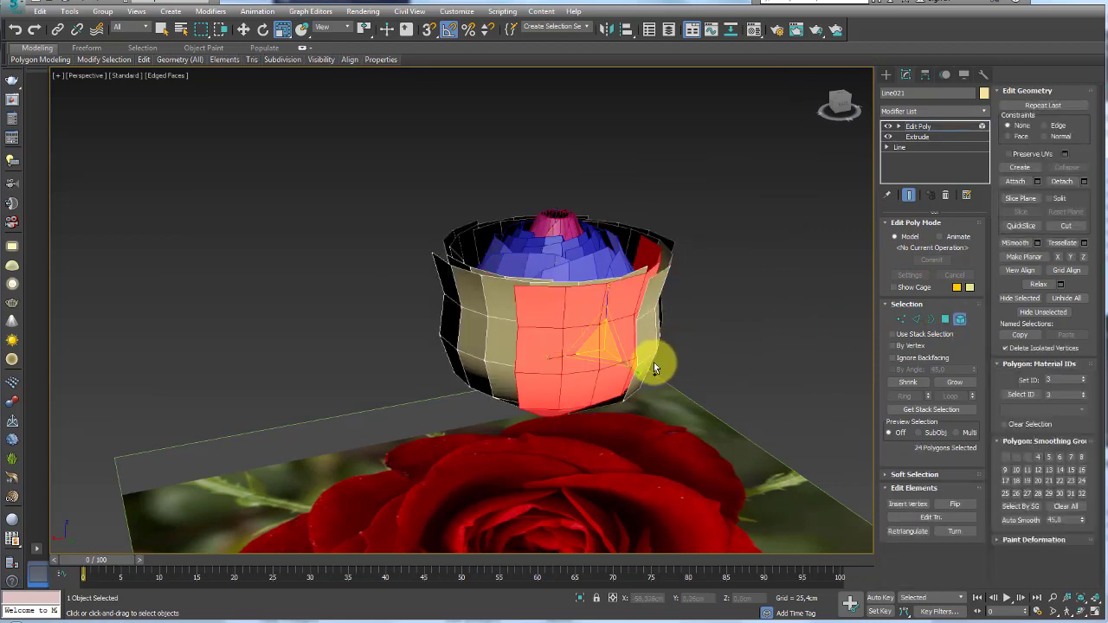
key("ctrl+i")
key("Delete")
Step: Select a group of the remaining petal panel's vertices in Vertex mode
left_click(590, 329)
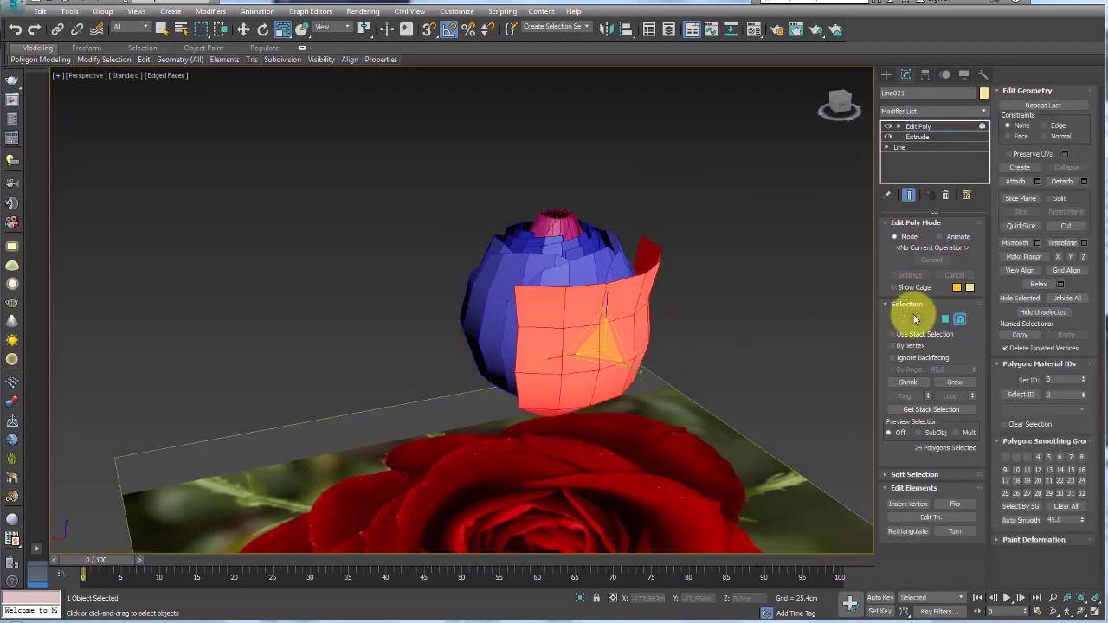
left_click(901, 318)
left_click_drag(482, 244, 614, 279)
middle_click_drag(613, 279, 687, 232, "alt")
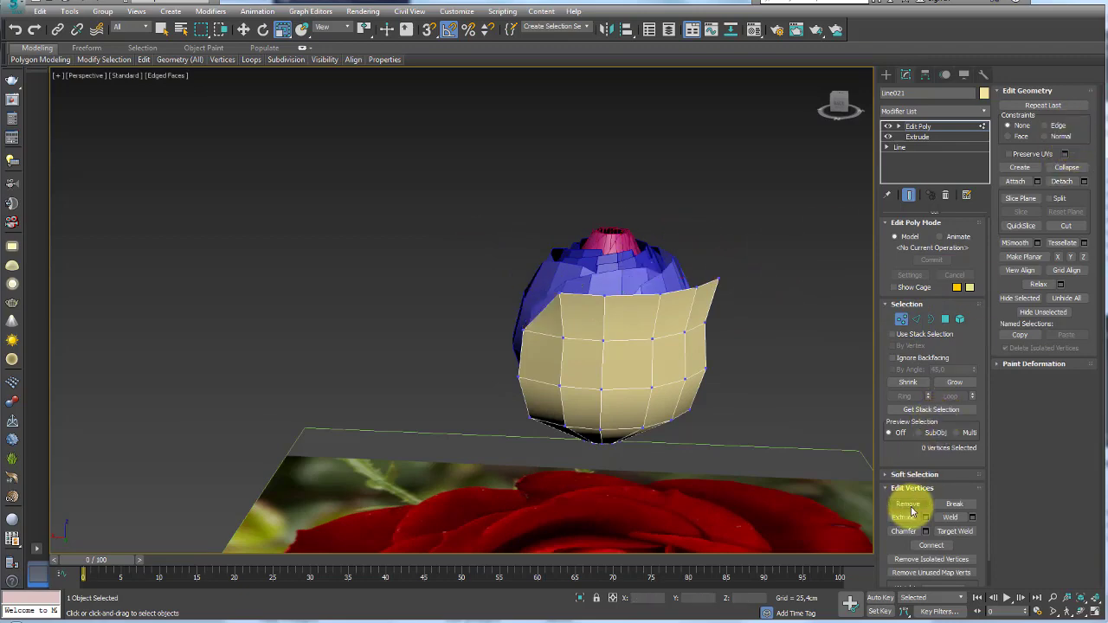
middle_click_drag(709, 349, 689, 297, "alt")
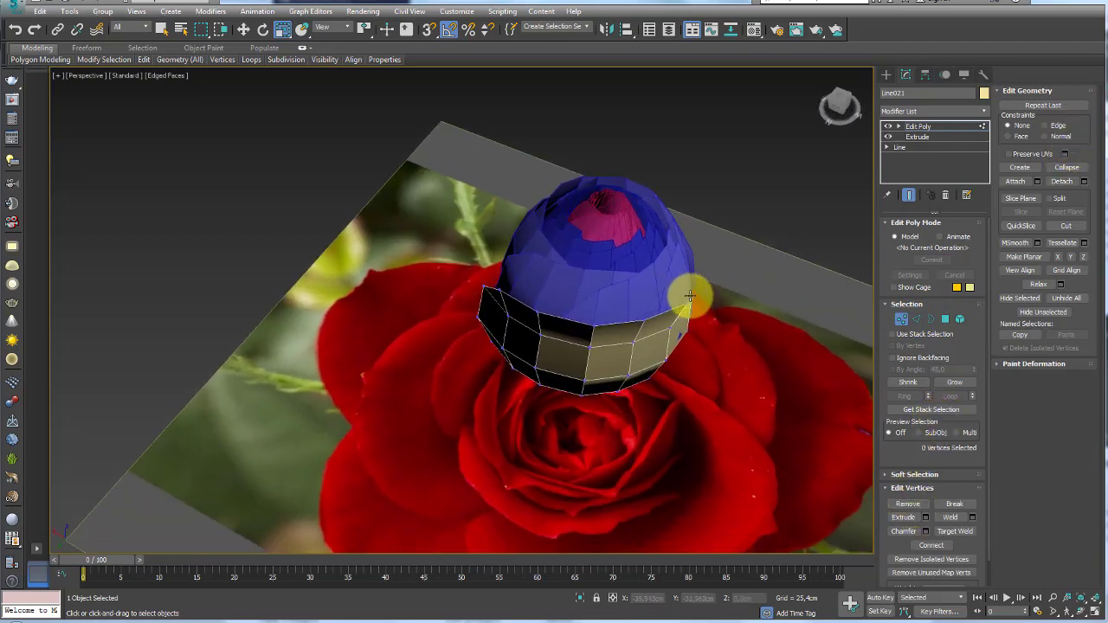
scroll(689, 297, "up", 3)
Step: Select the full edge loop along the petal panel's side
left_click(916, 319)
middle_click_drag(734, 309, 655, 291, "alt")
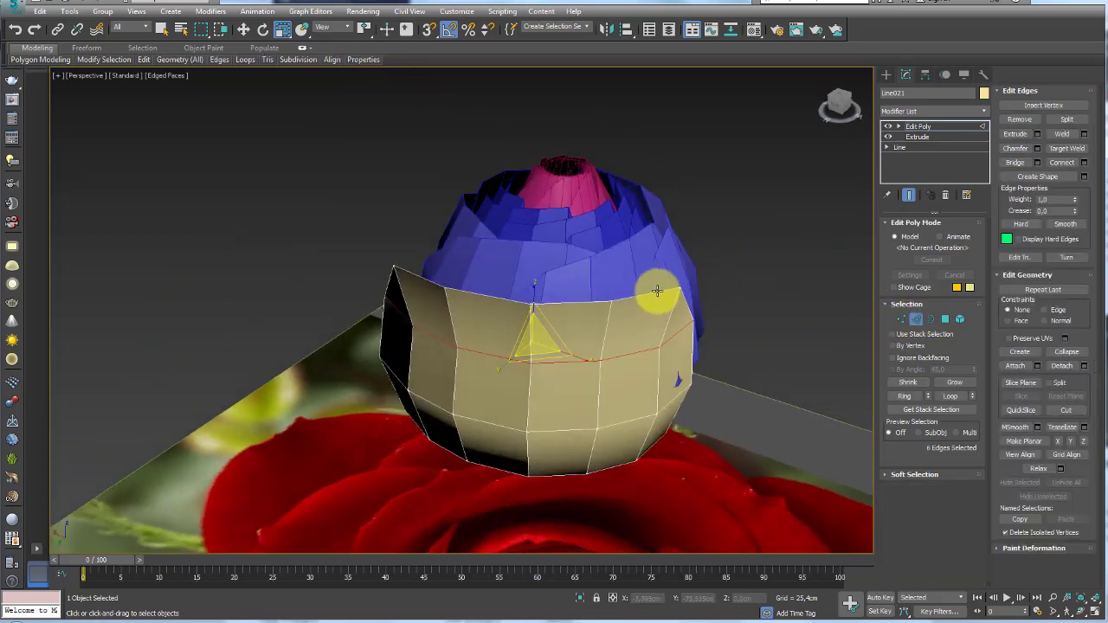
left_click(652, 292)
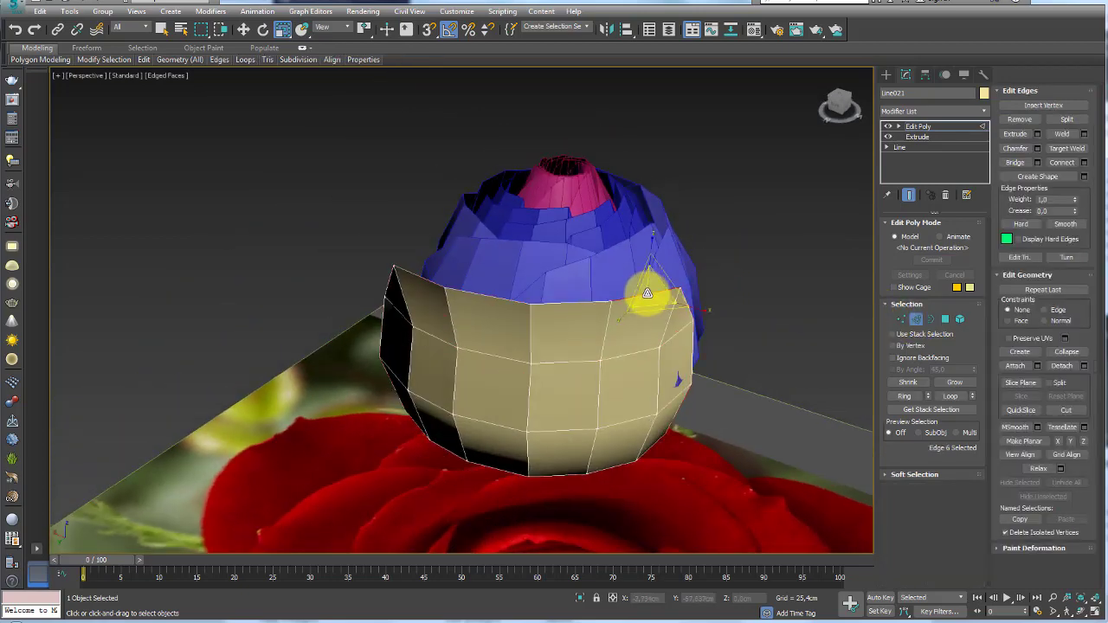
double_click(646, 292)
scroll(708, 337, "down", 3)
scroll(737, 327, "down", 3)
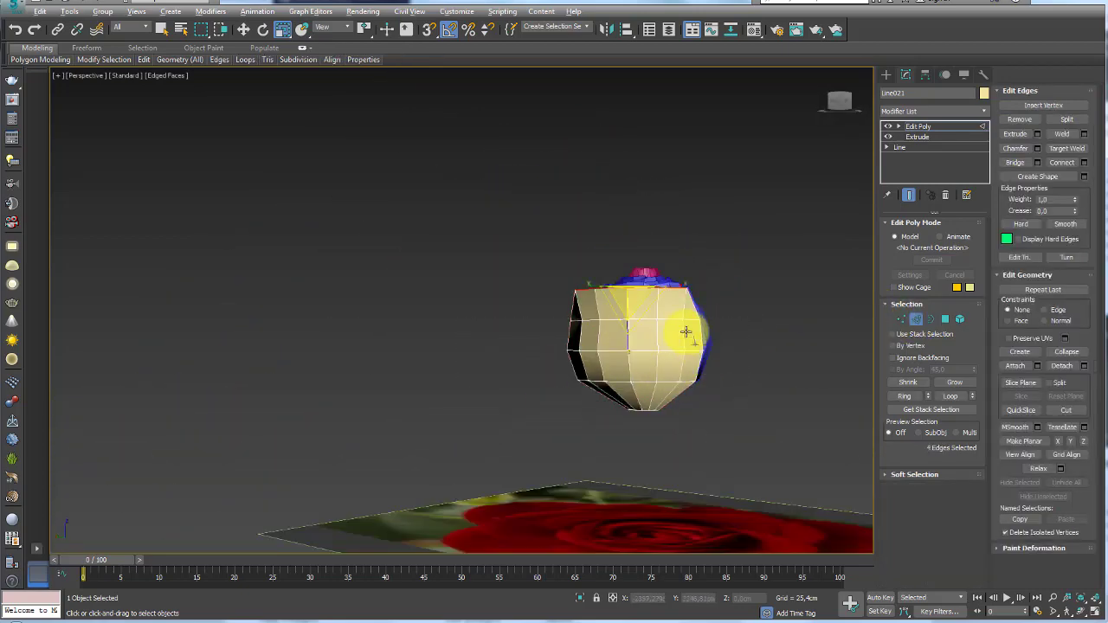
middle_click_drag(685, 332, 700, 304, "alt")
scroll(663, 285, "up", 3)
Step: Shift-rotate a copy of the edge loop about 5° to extend the petal
key("e")
scroll(564, 299, "up", 2)
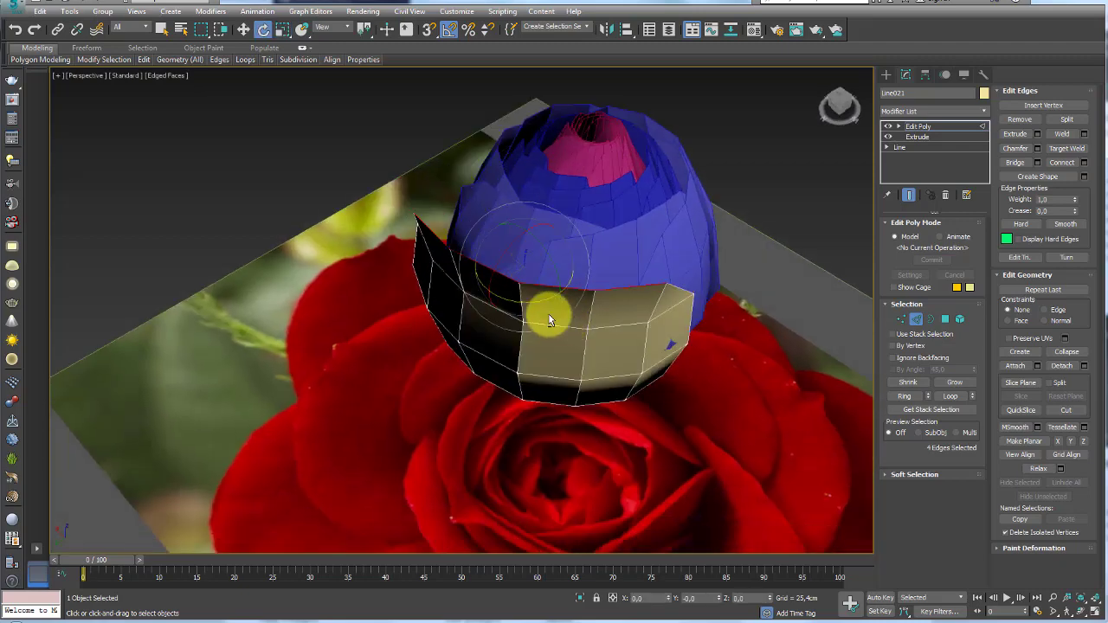
mouse_move(563, 289)
middle_mouse_down("alt")
mouse_move(549, 320)
mouse_move(598, 311)
mouse_move(528, 309)
middle_mouse_up("alt")
left_click_drag(529, 309, 533, 305, "shift")
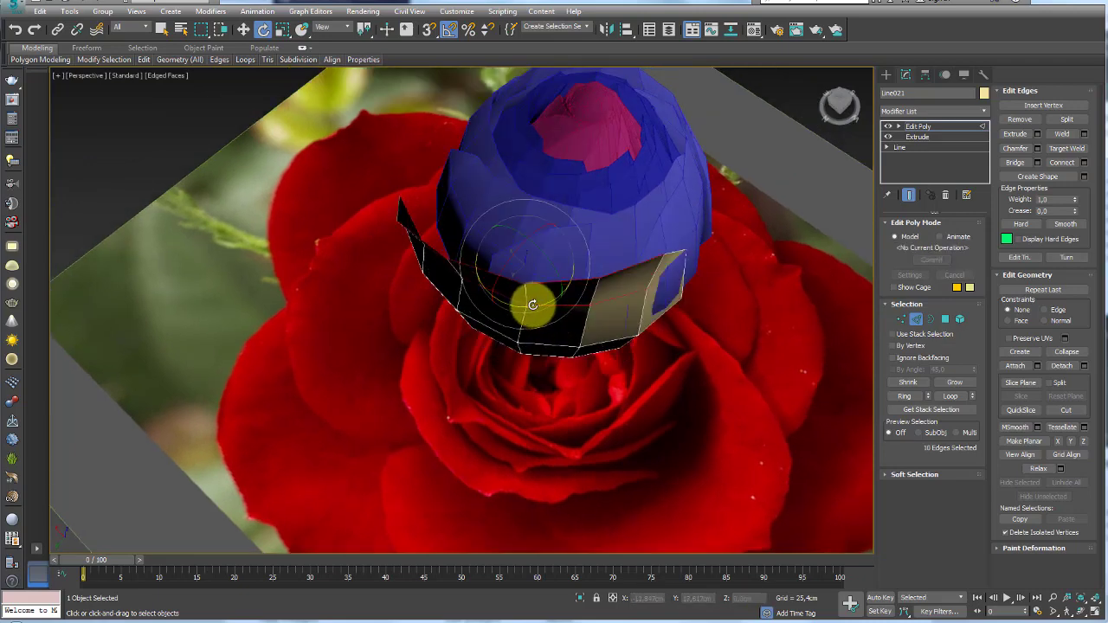
left_click(901, 319)
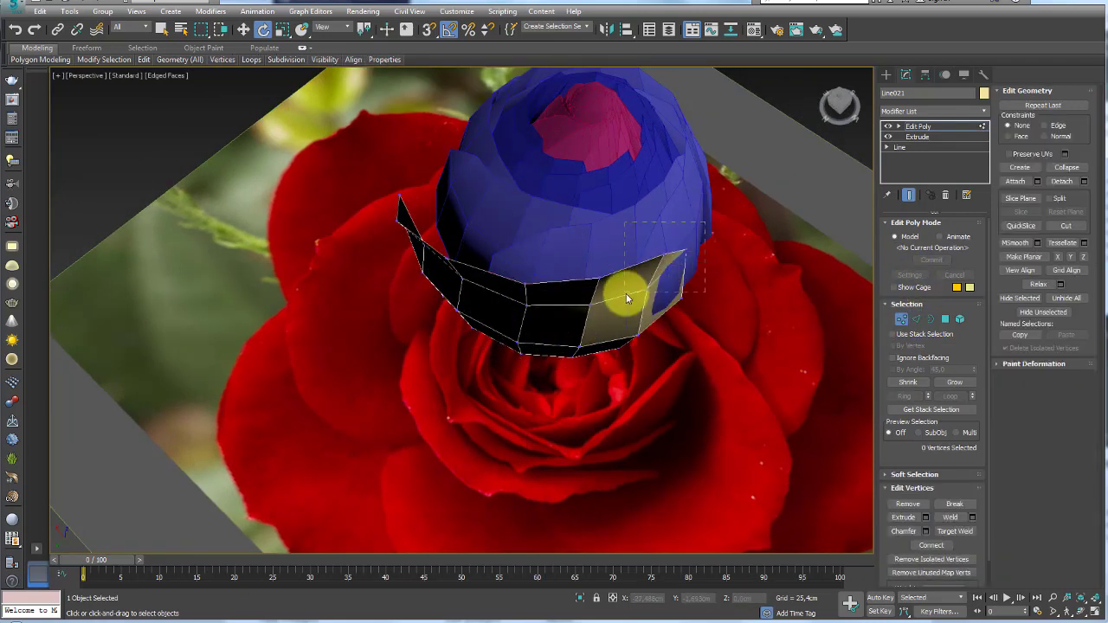
Step: Move three of the petal's rim vertices slightly upward
left_click_drag(628, 299, 629, 298)
key("w")
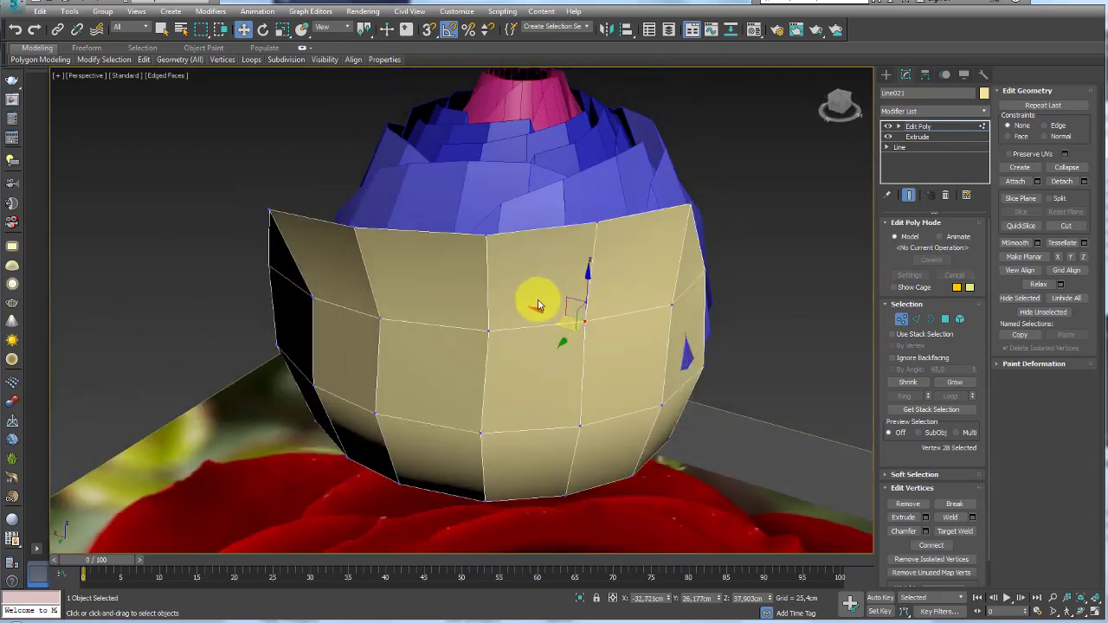
left_click_drag(539, 288, 539, 270)
left_click_drag(416, 318, 364, 340)
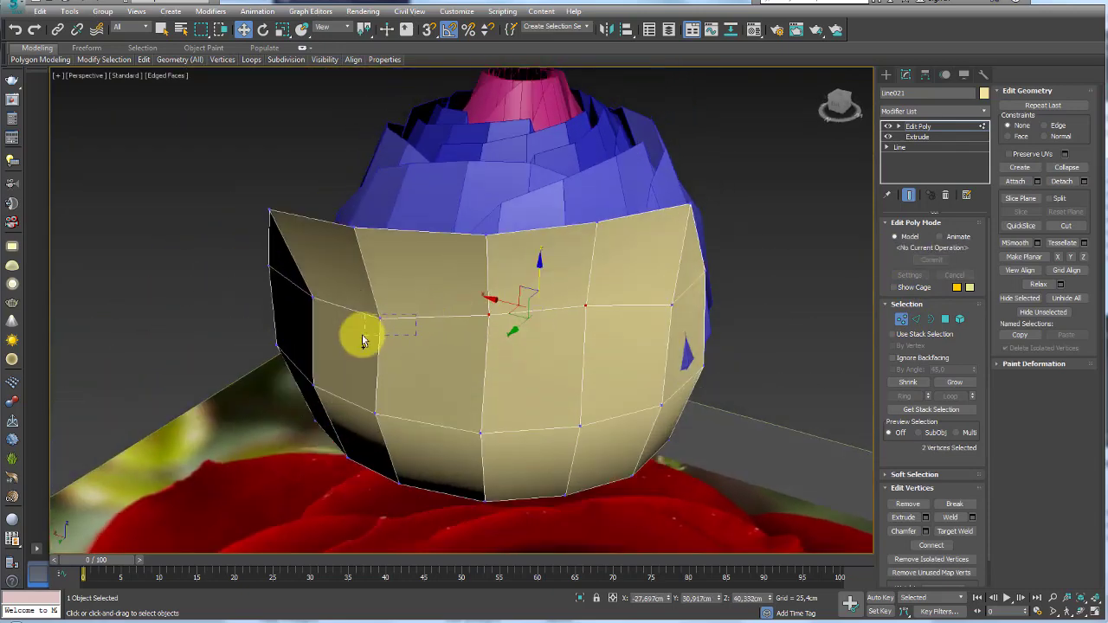
Step: Leave vertex editing and add a TurboSmooth modifier at 1 iteration to the petal
middle_click_drag(483, 283, 383, 332, "alt")
key("shift+z")
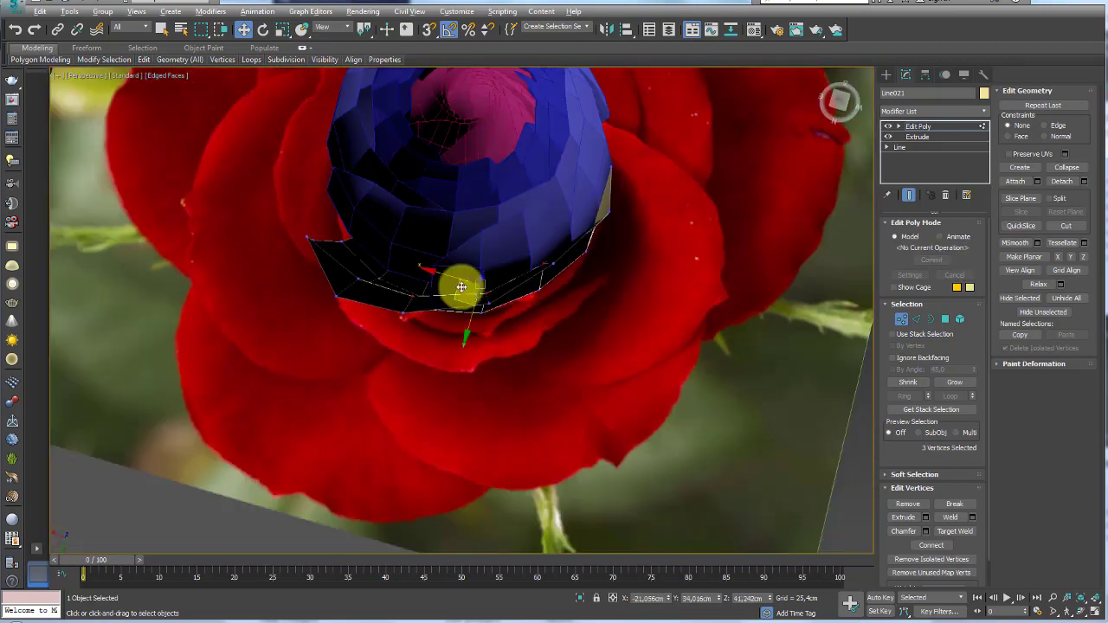
key("shift+z")
key("1")
key("shift+z")
key("shift+z")
key("shift+z")
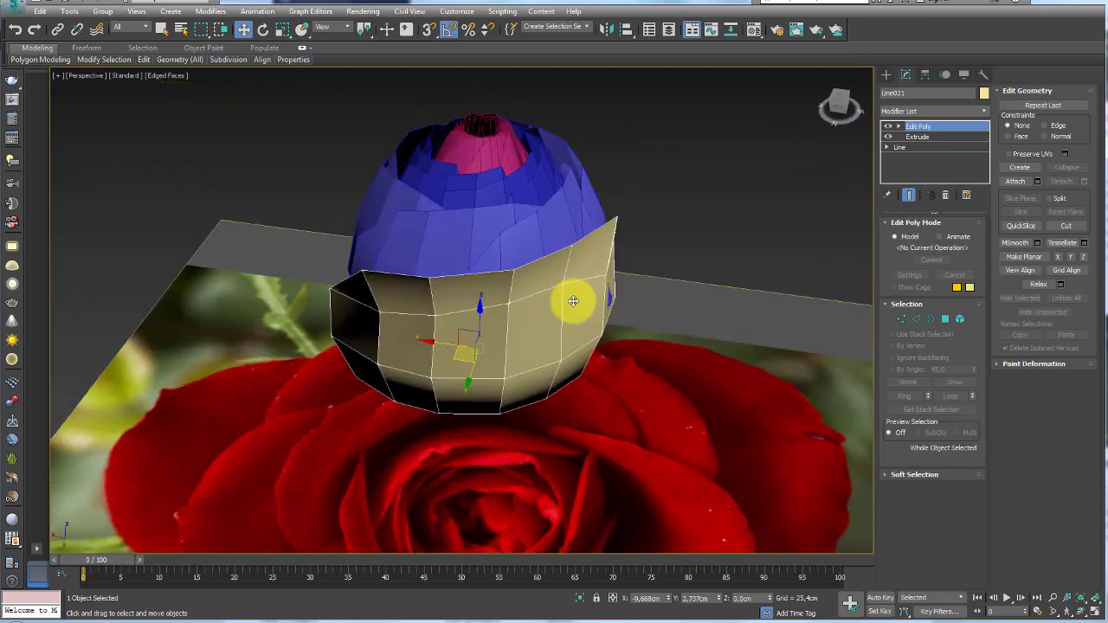
key("shift+z")
key("shift+z")
middle_click_drag(748, 308, 600, 363, "alt")
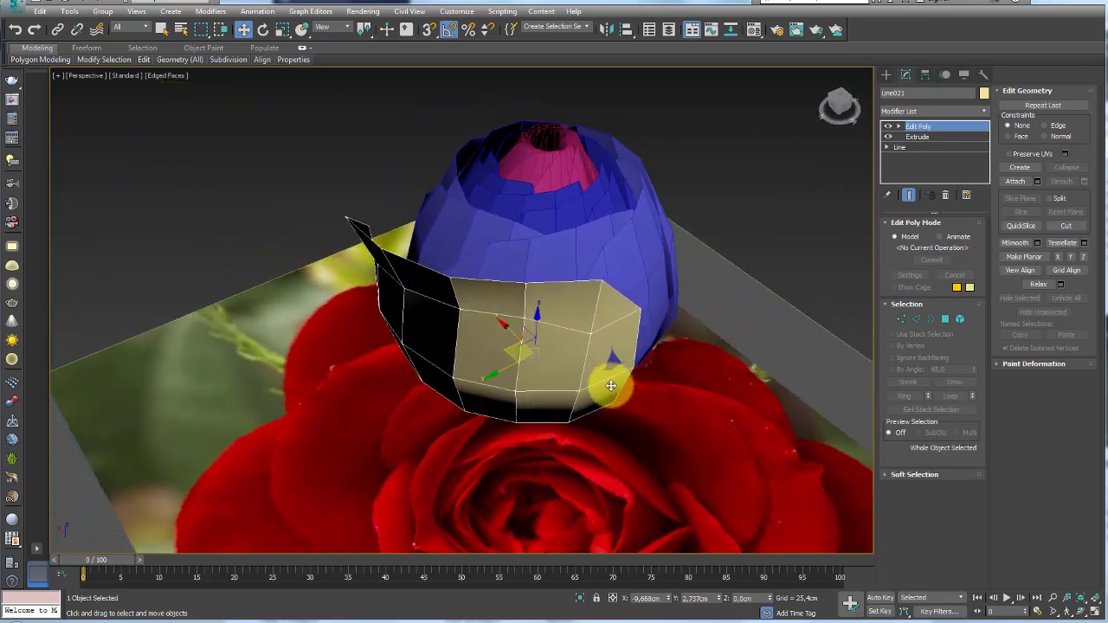
scroll(611, 385, "up", 1)
scroll(601, 330, "up", 3)
scroll(598, 335, "up", 2)
scroll(568, 321, "up", 2)
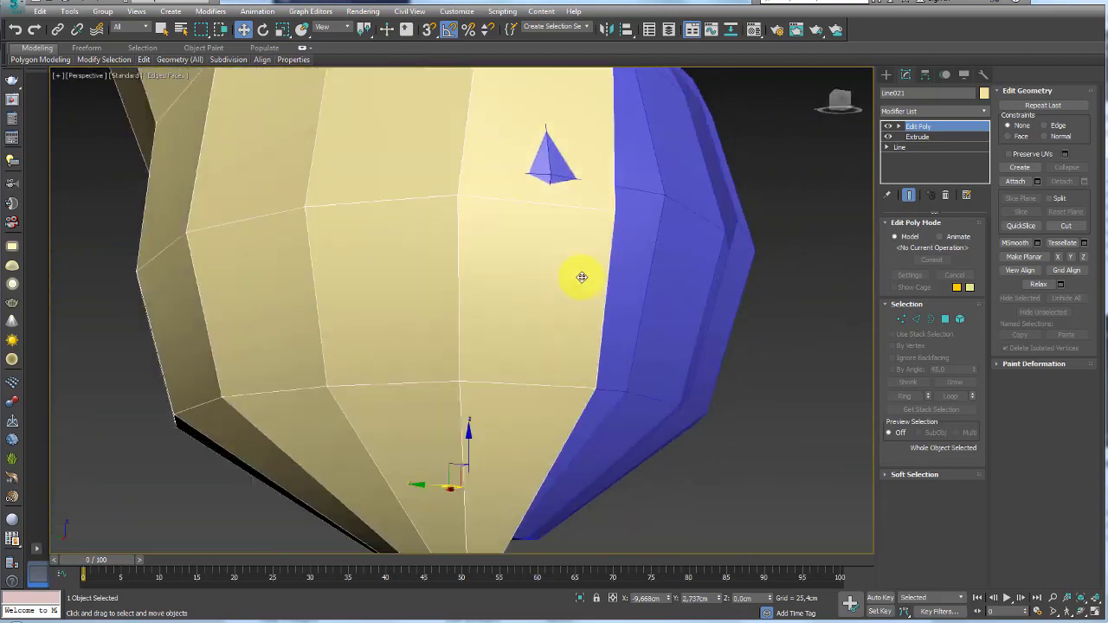
scroll(594, 292, "down", 2)
scroll(601, 302, "down", 4)
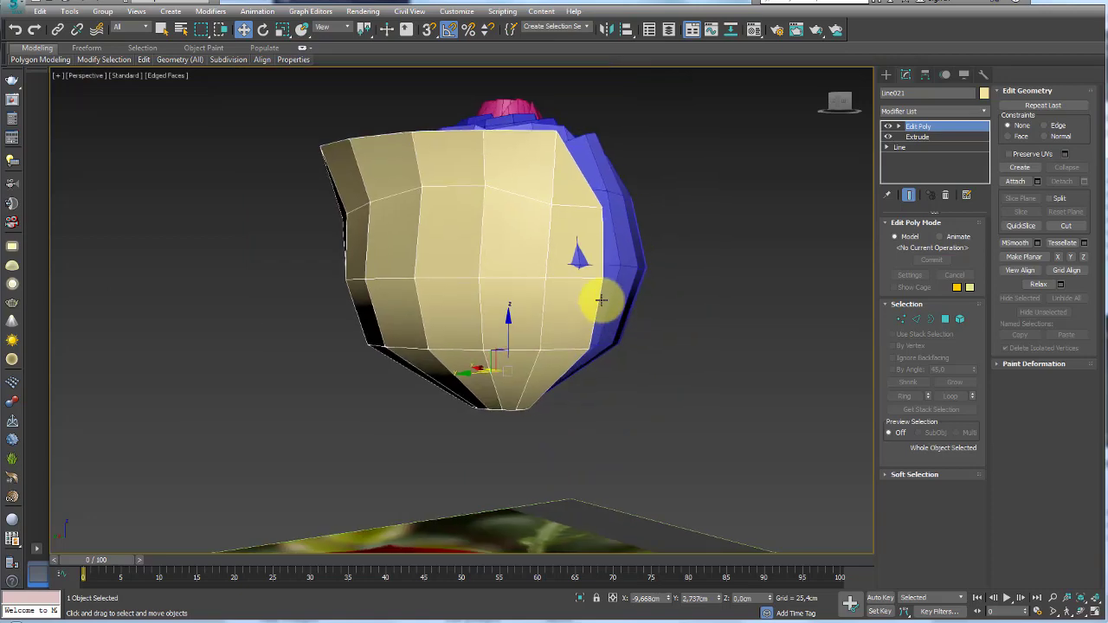
key("ctrl+t")
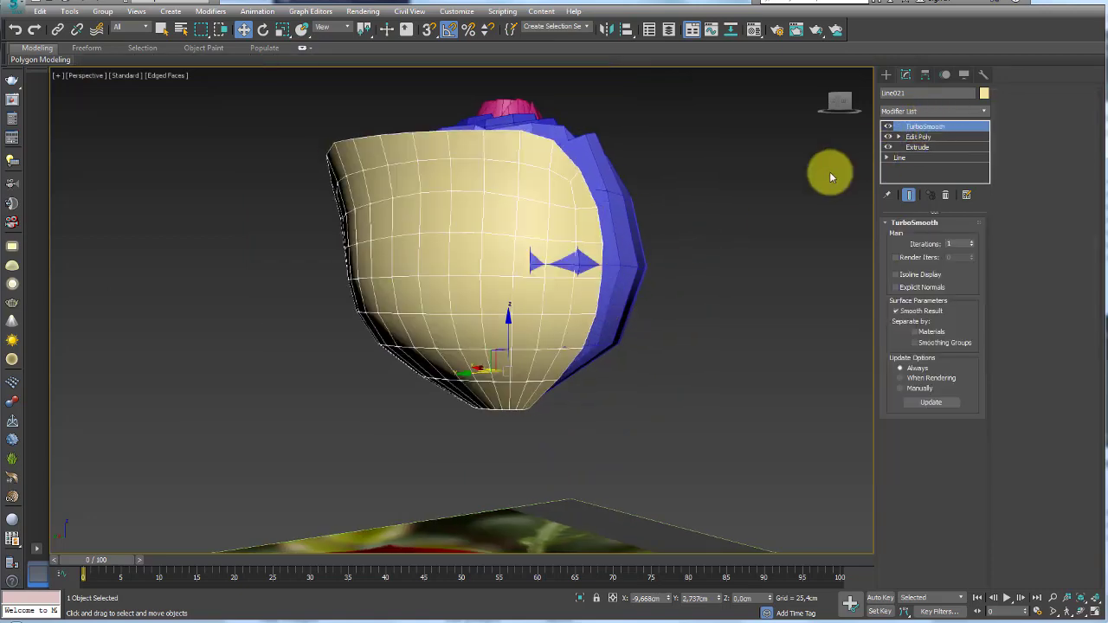
Step: Add TurboSmooth to the blue core, then delete it from the core's stack
middle_click_drag(829, 172, 675, 266, "alt")
scroll(515, 273, "up", 3)
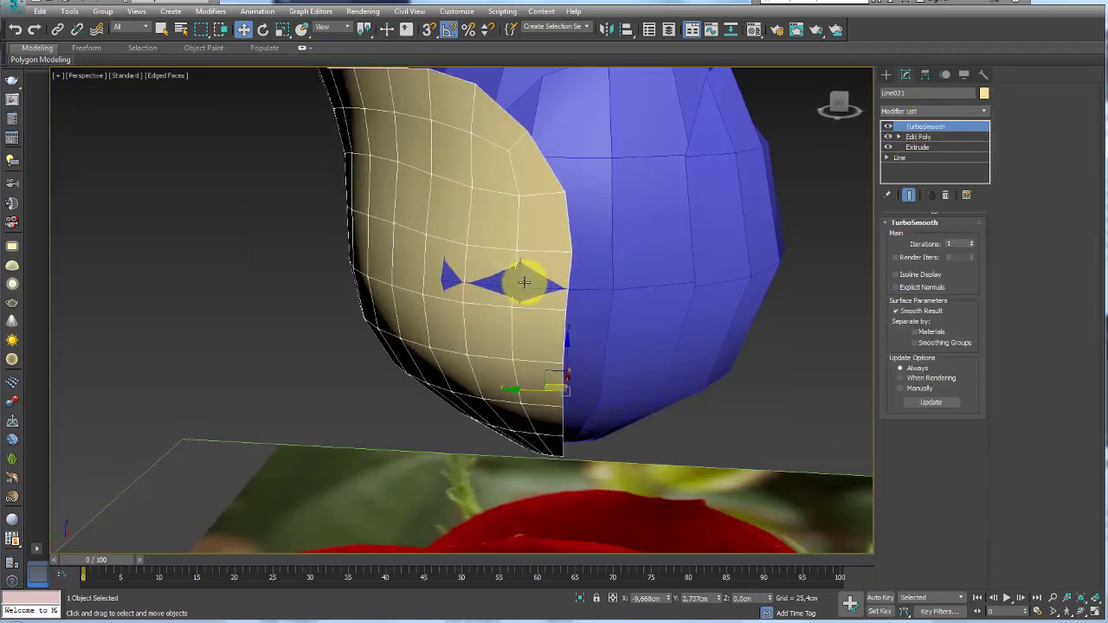
left_click(495, 290)
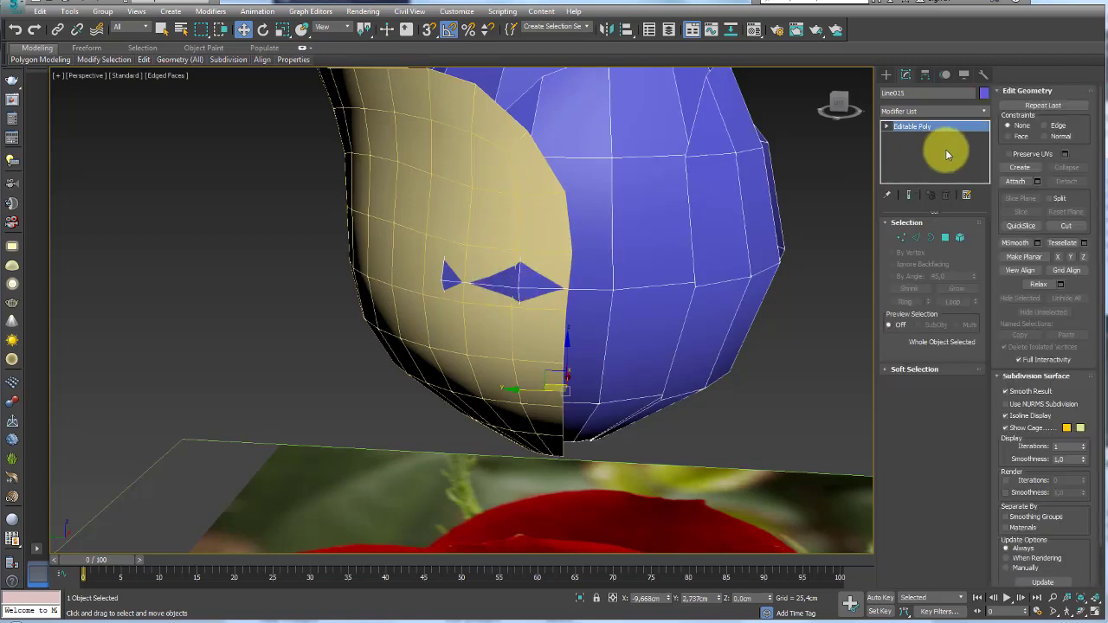
key("ctrl+t")
middle_click_drag(554, 277, 921, 211, "alt")
left_click(945, 199)
Step: Delete the TurboSmooth modifier from the cream petal's stack
left_click(476, 225)
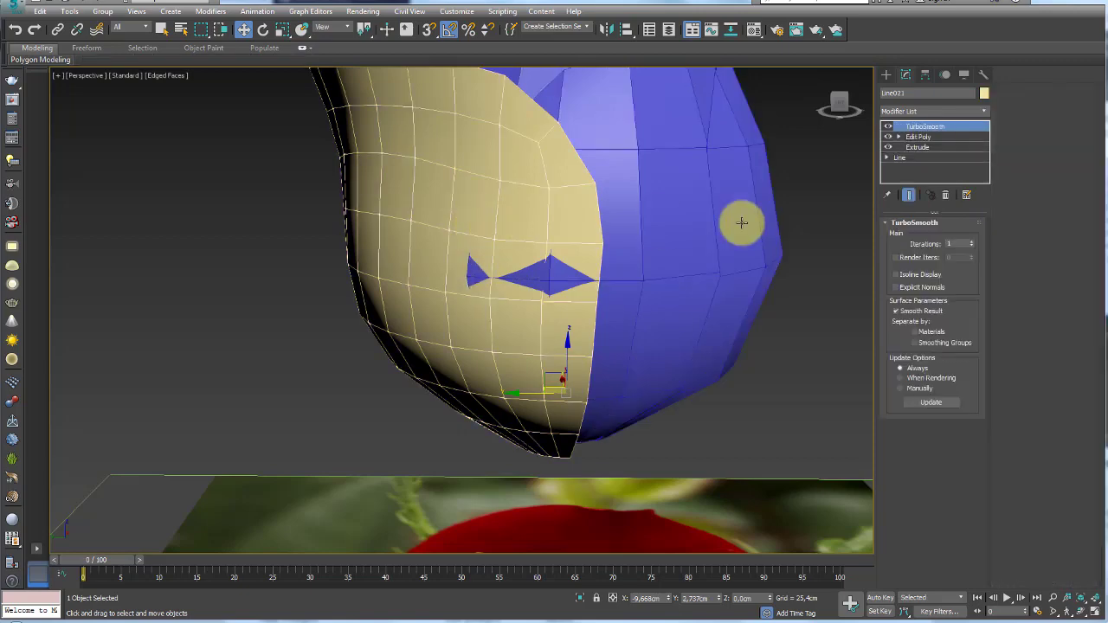
left_click(945, 197)
mouse_move(508, 179)
middle_mouse_down("alt")
mouse_move(583, 230)
mouse_move(628, 221)
middle_mouse_up("alt")
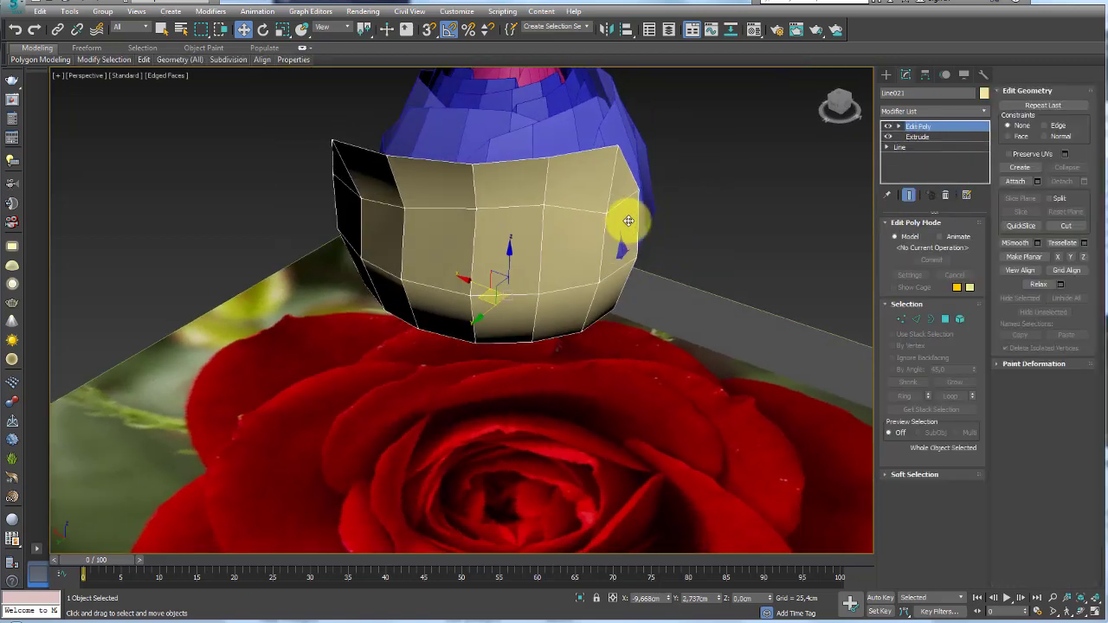
Step: Array the petal as 6 instances rotated 360° around Z, then select the rim copies
left_click(718, 354)
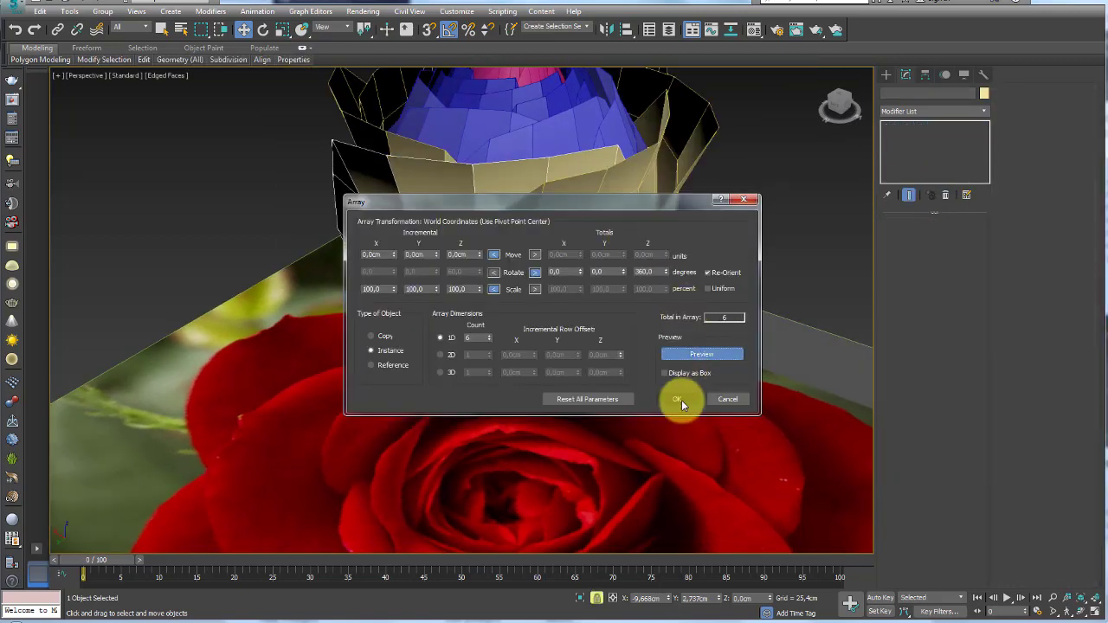
left_click(675, 398)
mouse_move(650, 168)
middle_mouse_down("alt")
mouse_move(660, 274)
mouse_move(577, 230)
mouse_move(586, 177)
mouse_move(709, 190)
mouse_move(710, 286)
mouse_move(692, 284)
mouse_move(694, 305)
mouse_move(695, 223)
mouse_move(609, 272)
mouse_move(649, 264)
mouse_move(670, 190)
middle_mouse_up("alt")
key("ctrl+a")
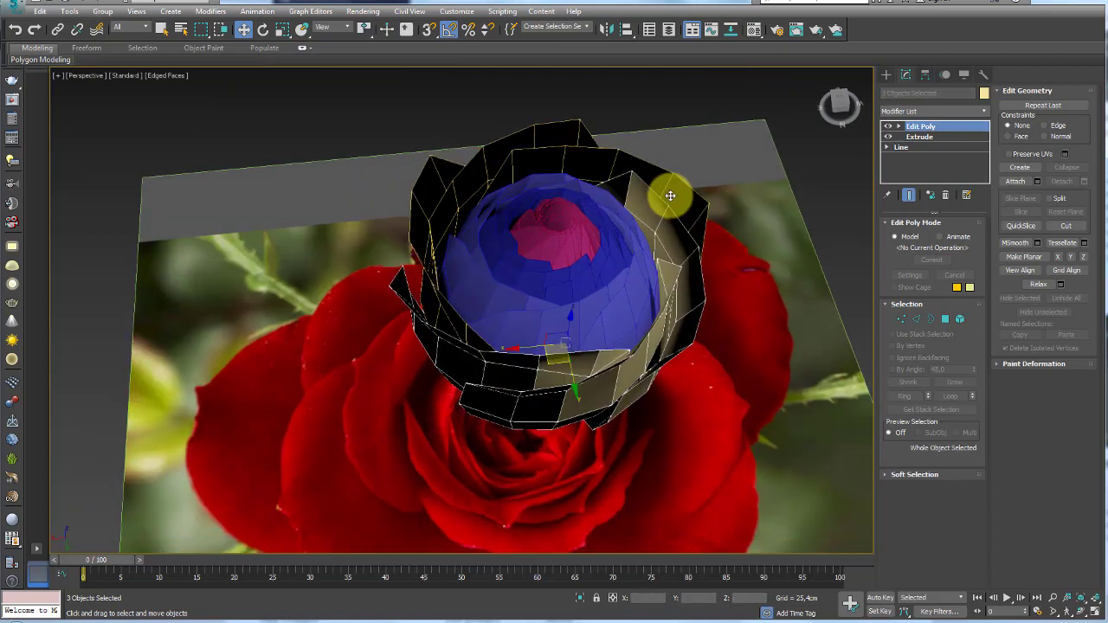
left_click(435, 181, "ctrl")
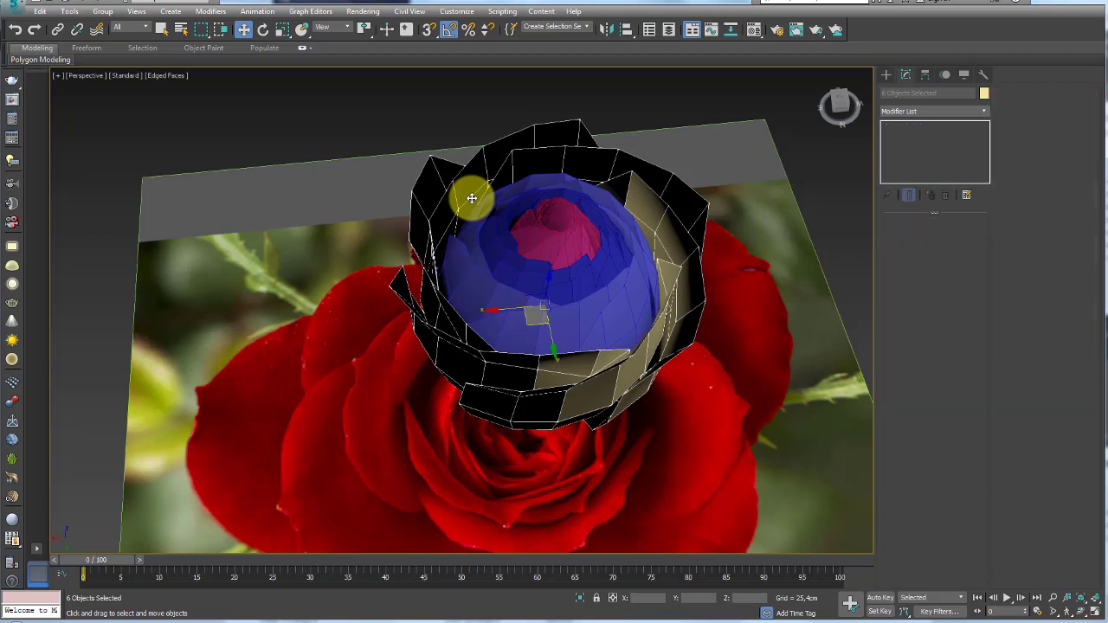
Step: Select the outer petal cup Line022 and cancel out of the Attach List
middle_click_drag(482, 208, 451, 216, "alt")
left_click(674, 228)
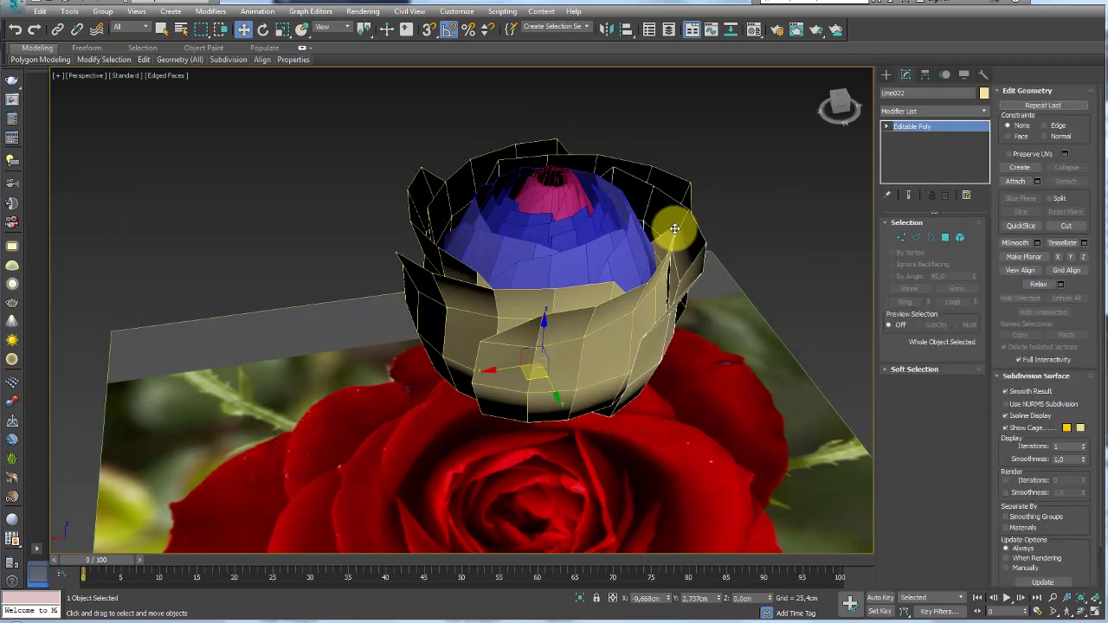
middle_click_drag(802, 199, 753, 195)
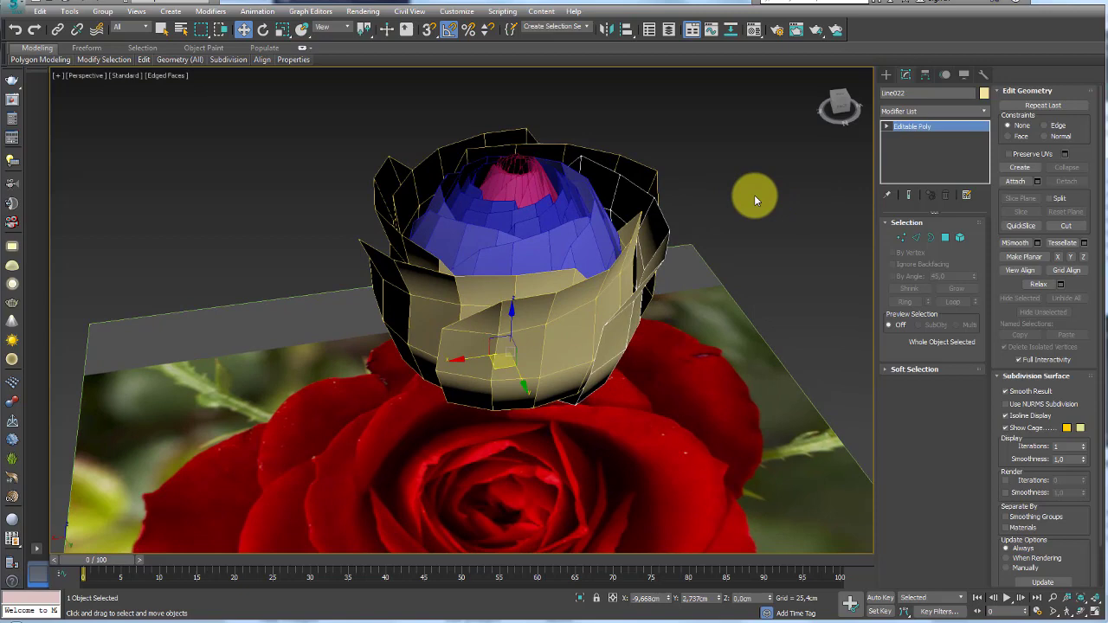
key("h")
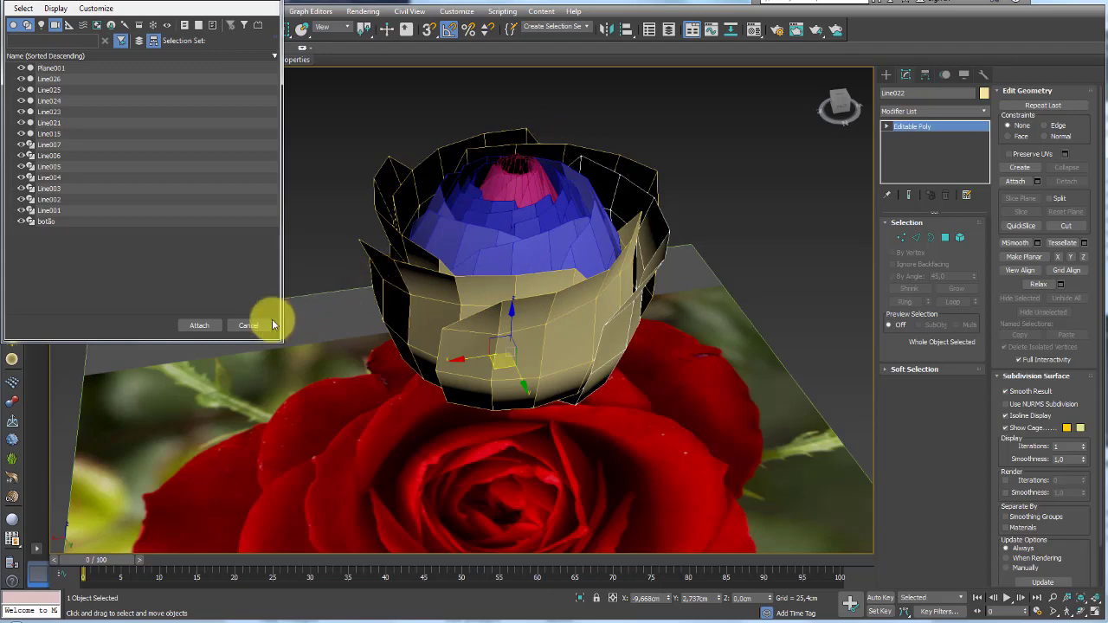
left_click(246, 325)
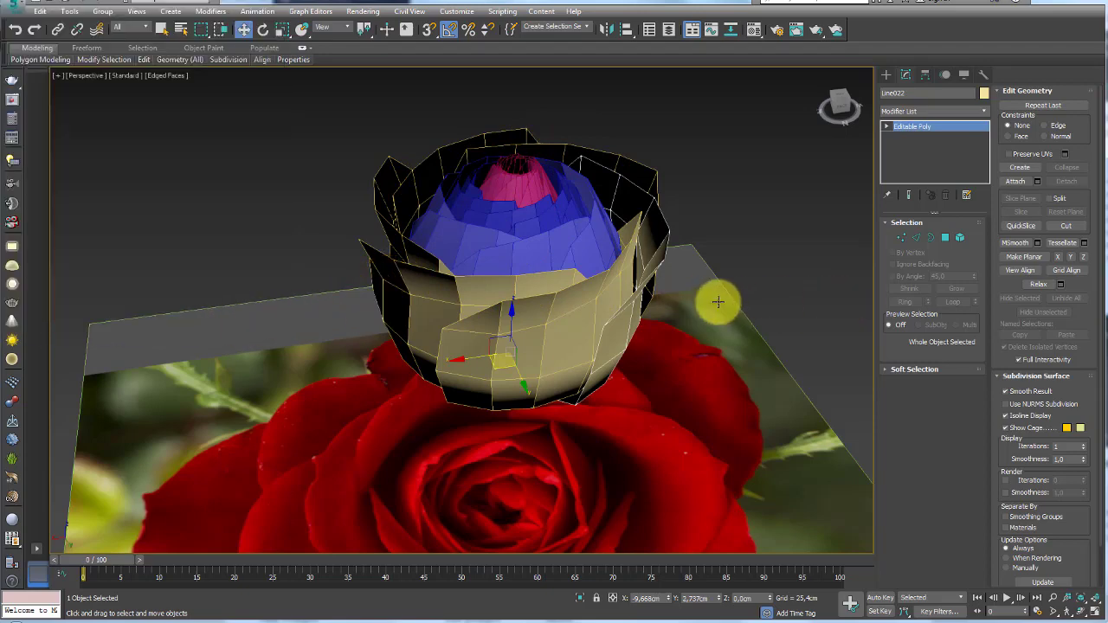
left_click(1004, 223)
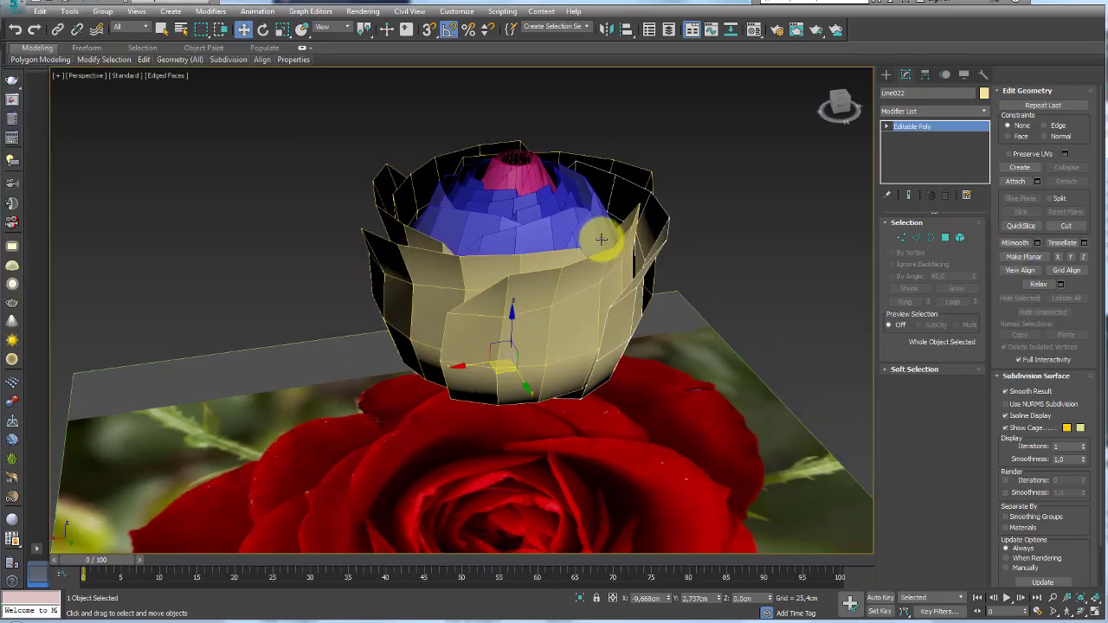
Step: Select the blue dome, inner centre pieces and surrounding pieces, deselecting those that stay visible
left_click(519, 170, "ctrl")
left_click(534, 182)
left_click(516, 177, "ctrl")
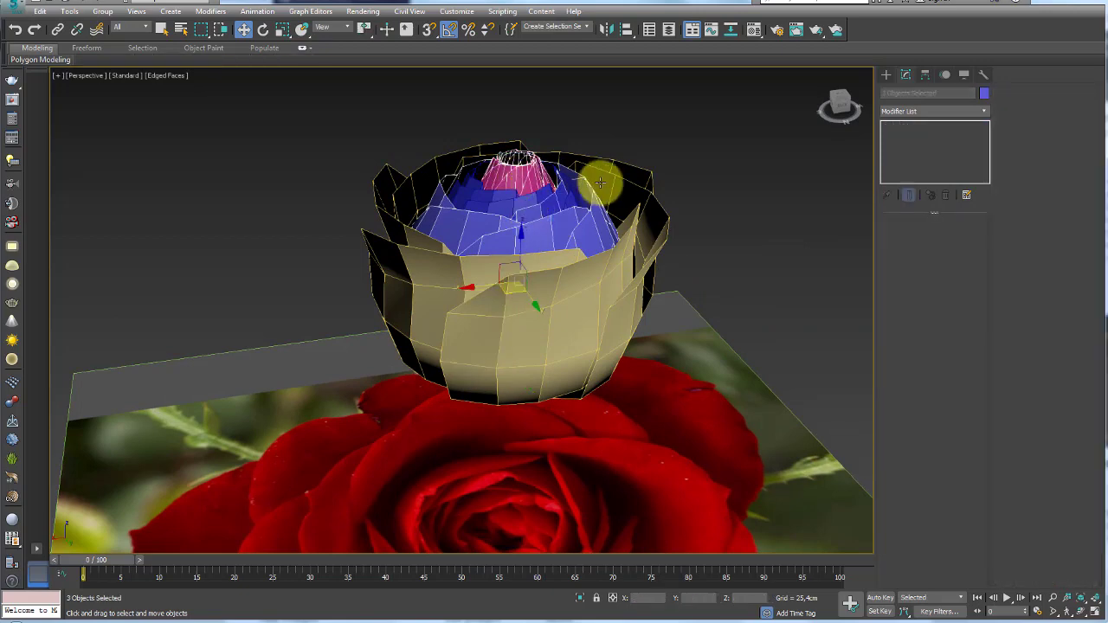
middle_click_drag(598, 180, 643, 154, "alt")
left_click_drag(236, 296, 400, 258)
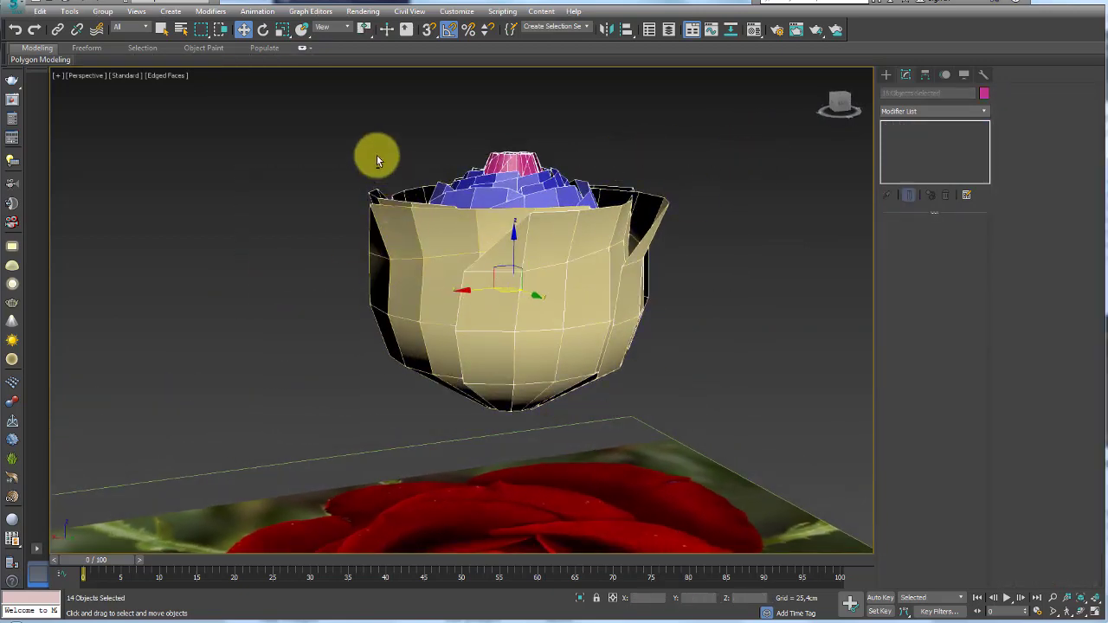
left_click_drag(618, 227, 621, 226)
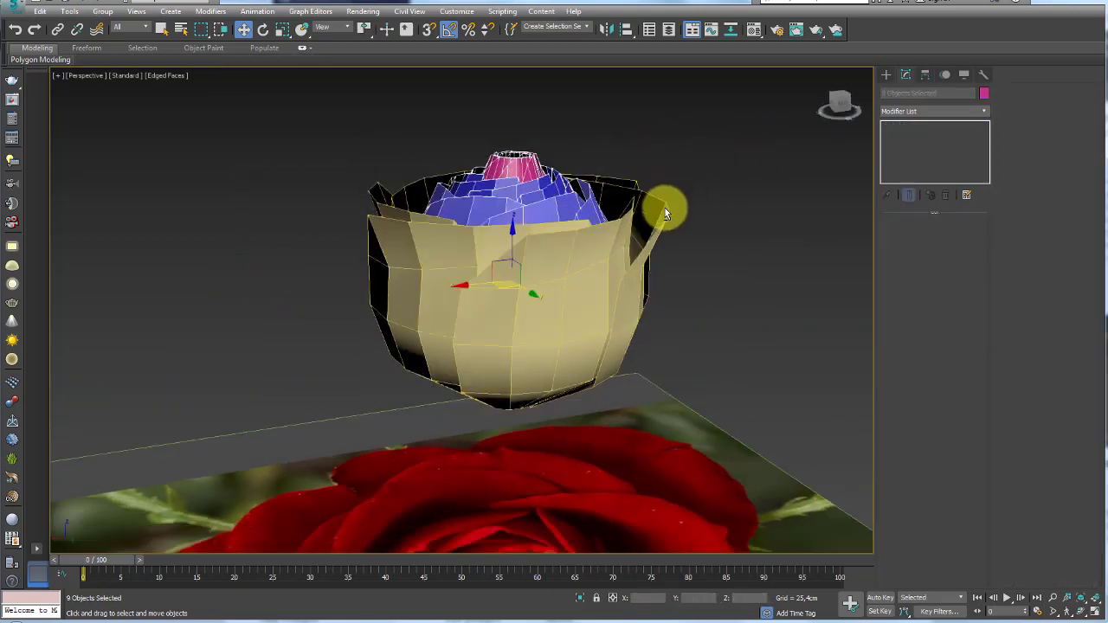
middle_click_drag(622, 226, 655, 235, "alt")
middle_click_drag(655, 366, 680, 310, "alt")
Step: Hide the selected pieces and attach petal copies Line022–Line026 to the cup Line021
right_click(680, 308)
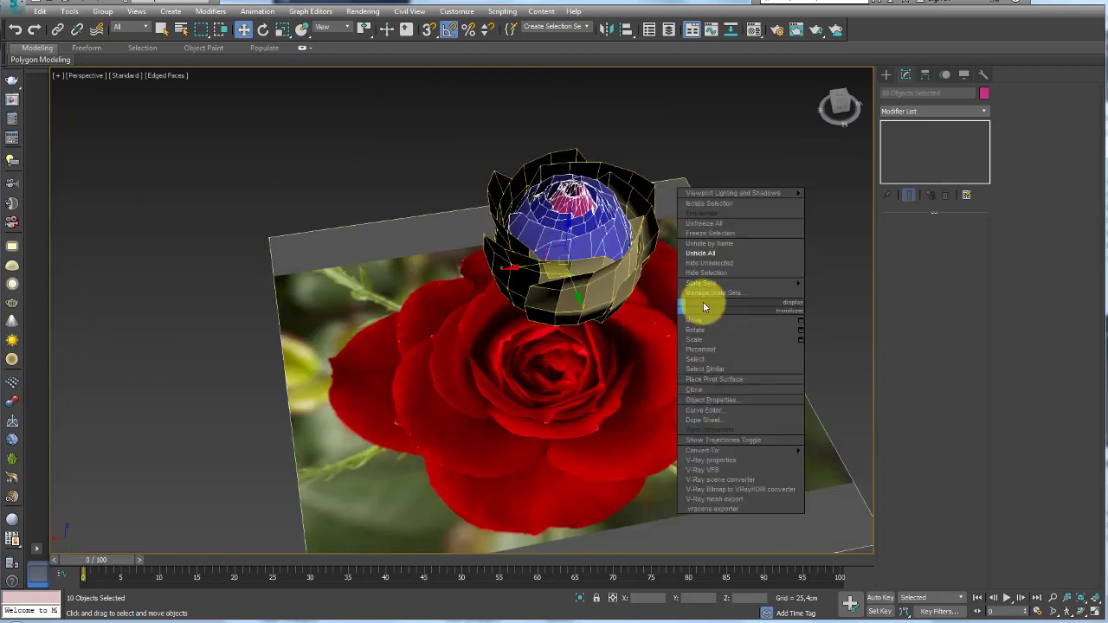
left_click(720, 272)
left_click(610, 277)
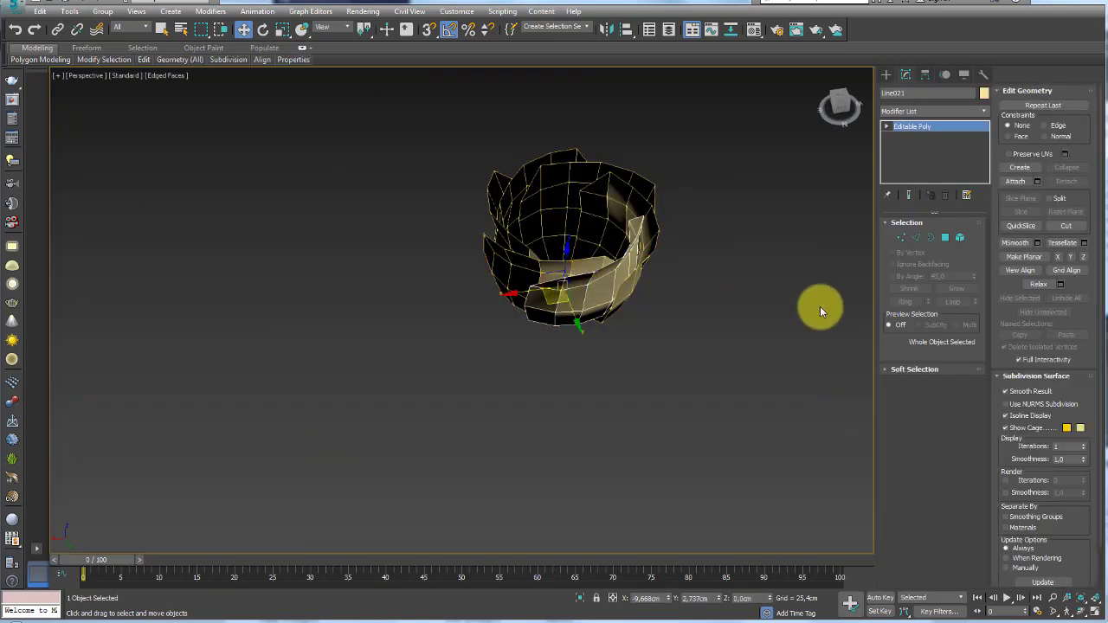
key("h")
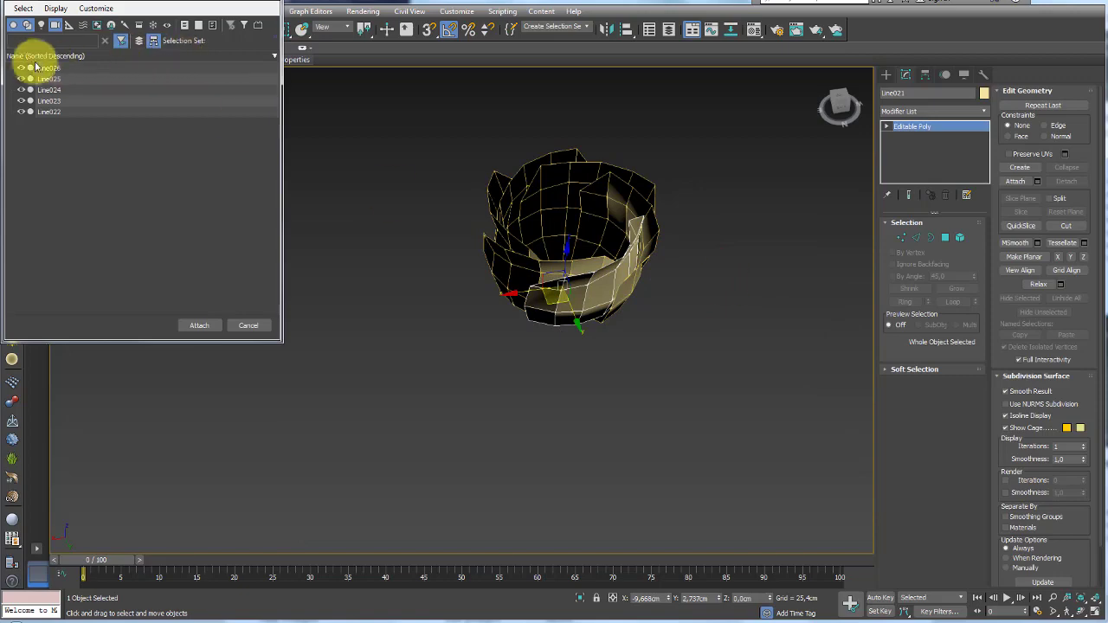
left_click(43, 68)
left_click(53, 114, "shift")
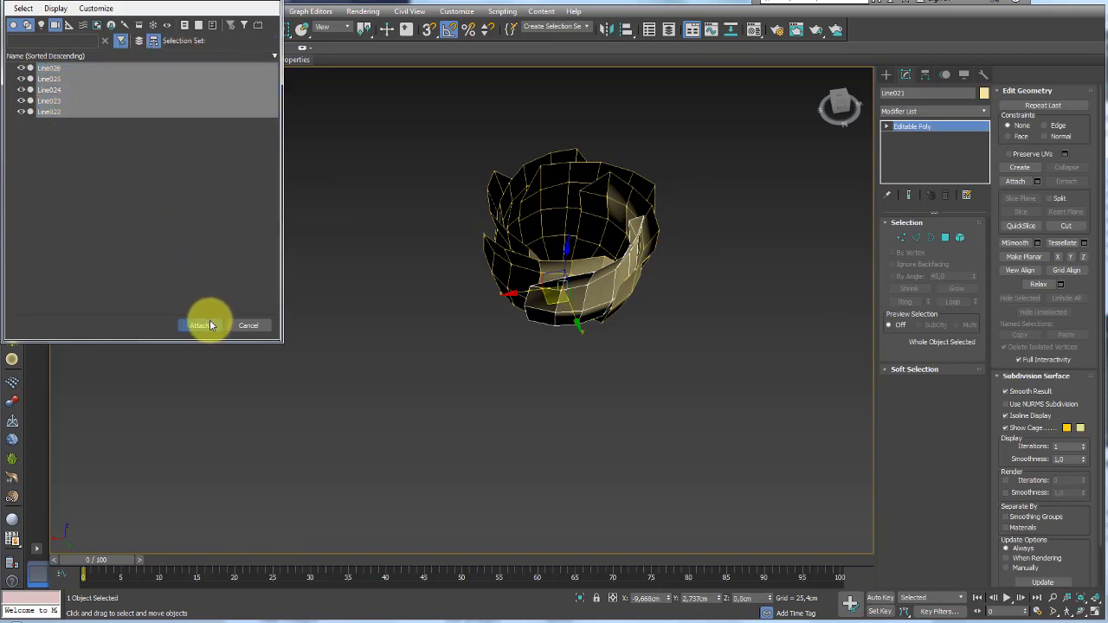
left_click(200, 325)
mouse_move(566, 334)
middle_mouse_down("alt")
mouse_move(556, 483)
mouse_move(591, 458)
middle_mouse_up("alt")
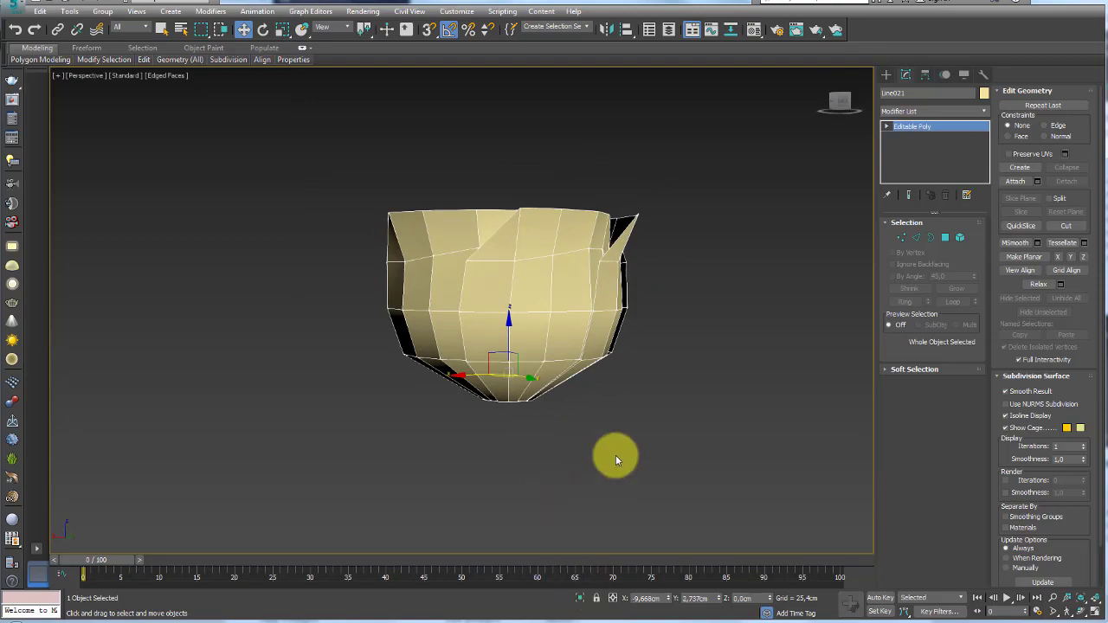
Step: Unhide all objects and select the blue core dome Line015
right_click(613, 414)
left_click(648, 374)
middle_click_drag(667, 341, 647, 326, "alt")
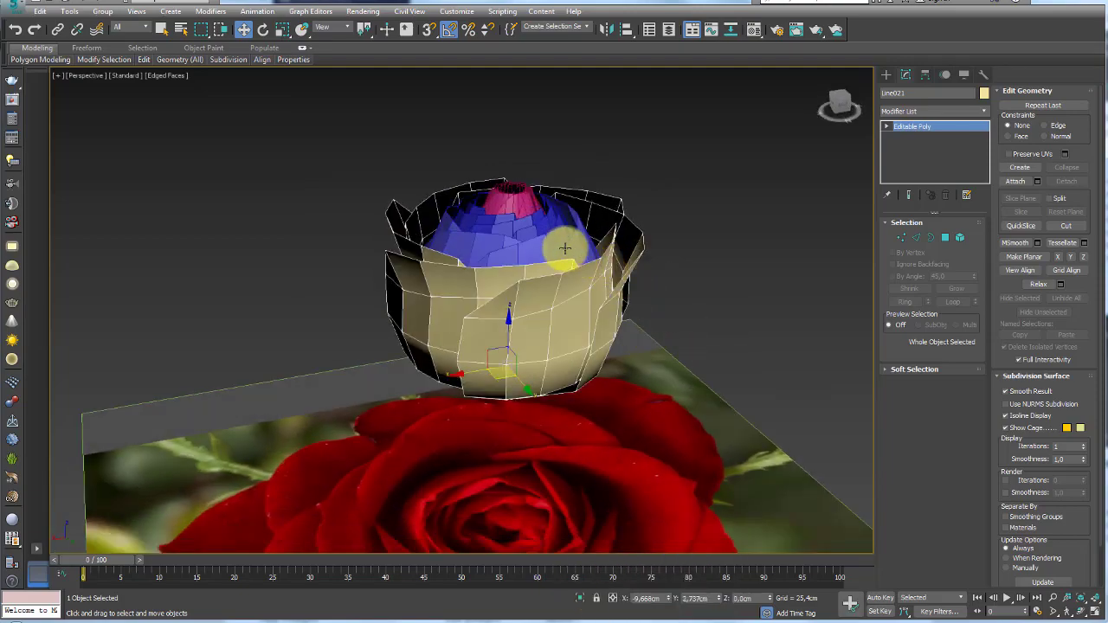
left_click(564, 249)
mouse_move(564, 249)
middle_mouse_down("alt")
mouse_move(608, 217)
mouse_move(527, 279)
mouse_move(544, 292)
middle_mouse_up("alt")
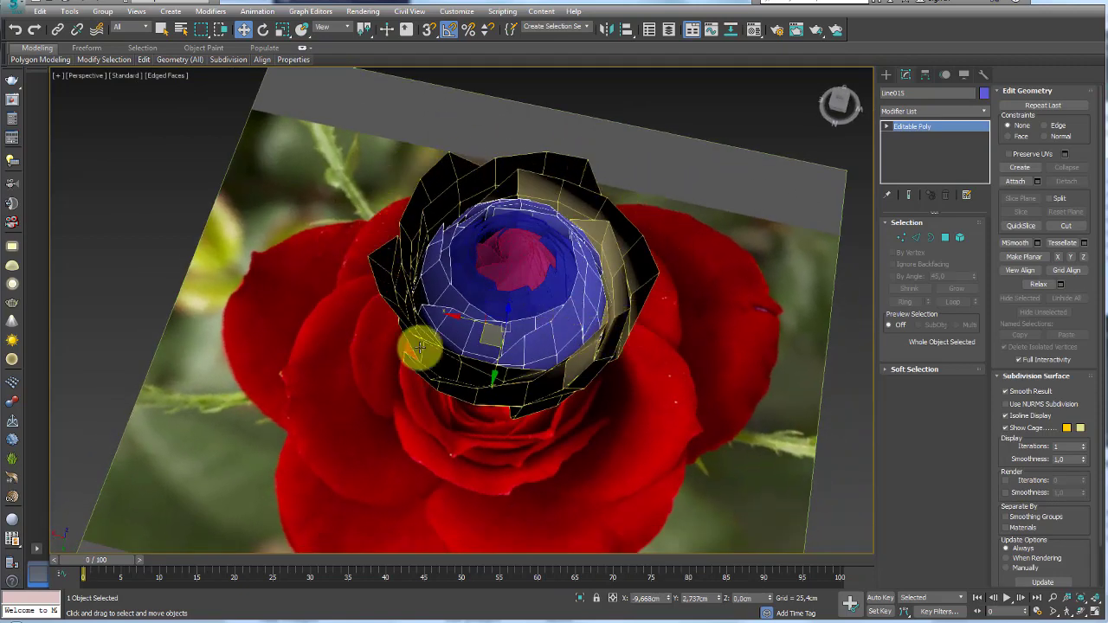
Step: Switch to the Top view and frame it over the rose
key("t")
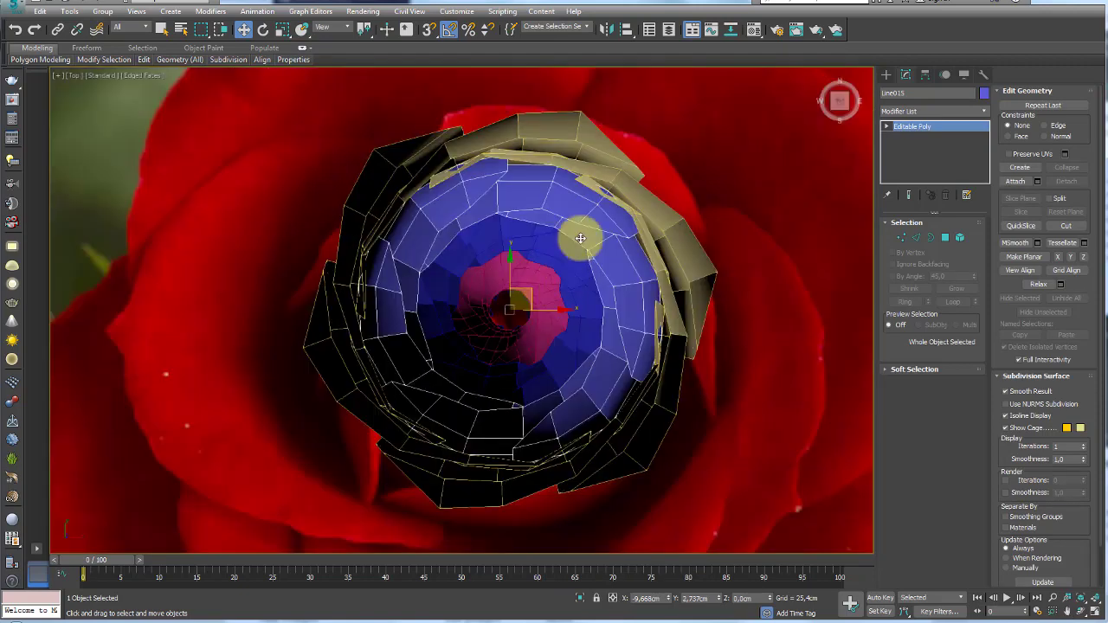
scroll(579, 237, "down", 5)
mouse_move(597, 148)
middle_mouse_down()
mouse_move(572, 188)
mouse_move(477, 217)
middle_mouse_up()
scroll(478, 217, "up", 2)
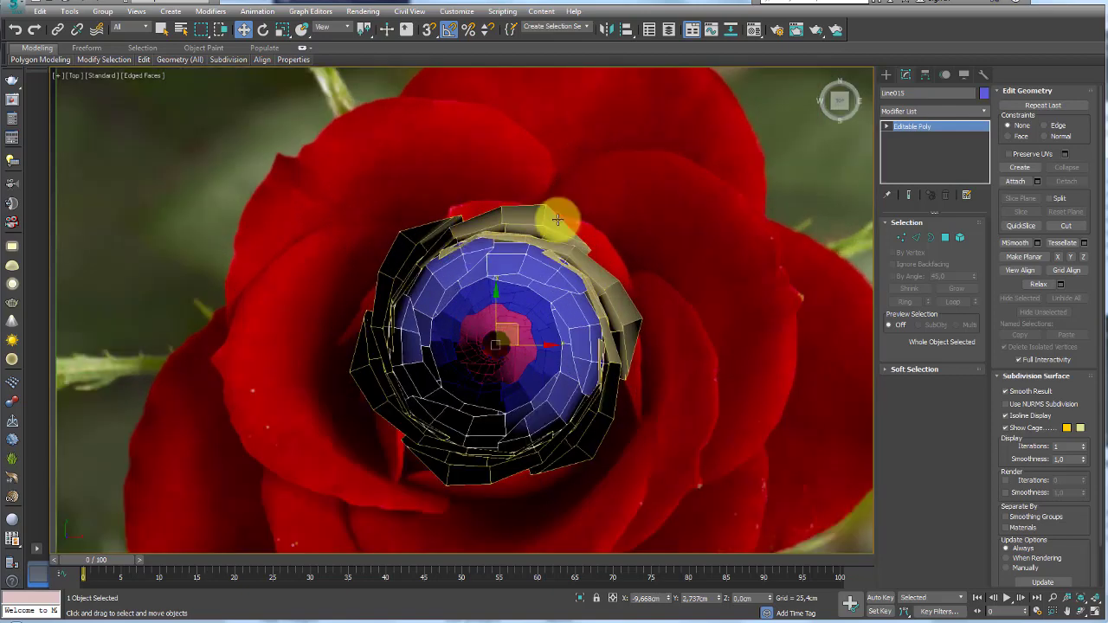
left_click(885, 75)
Step: Draw a five-point Line spline along the petals' upper rim in the Top view
left_click(908, 163)
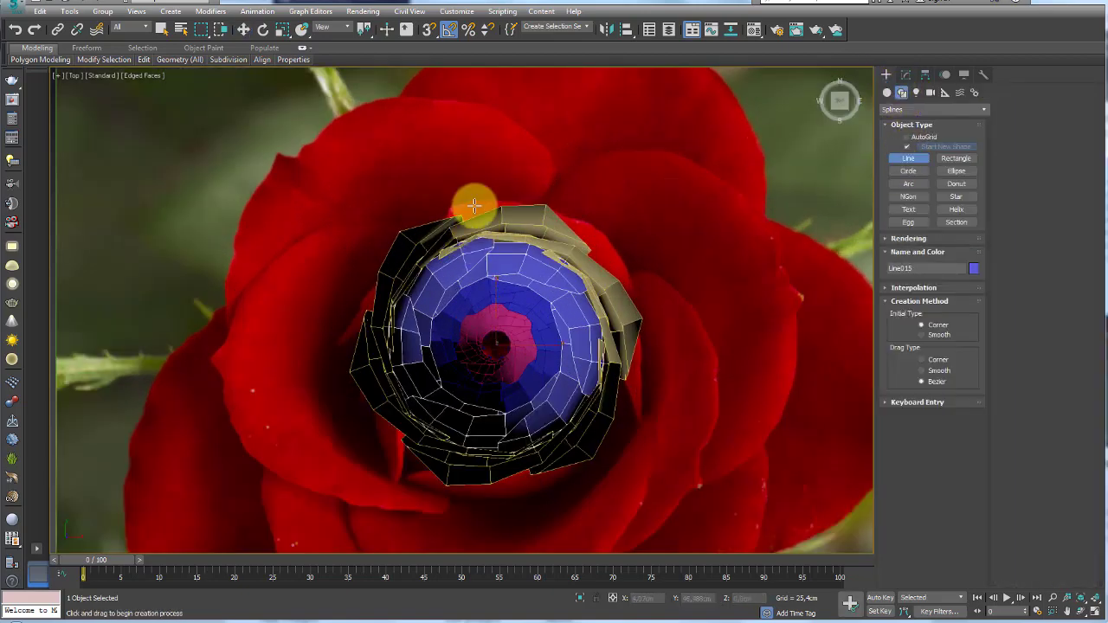
left_click(367, 303)
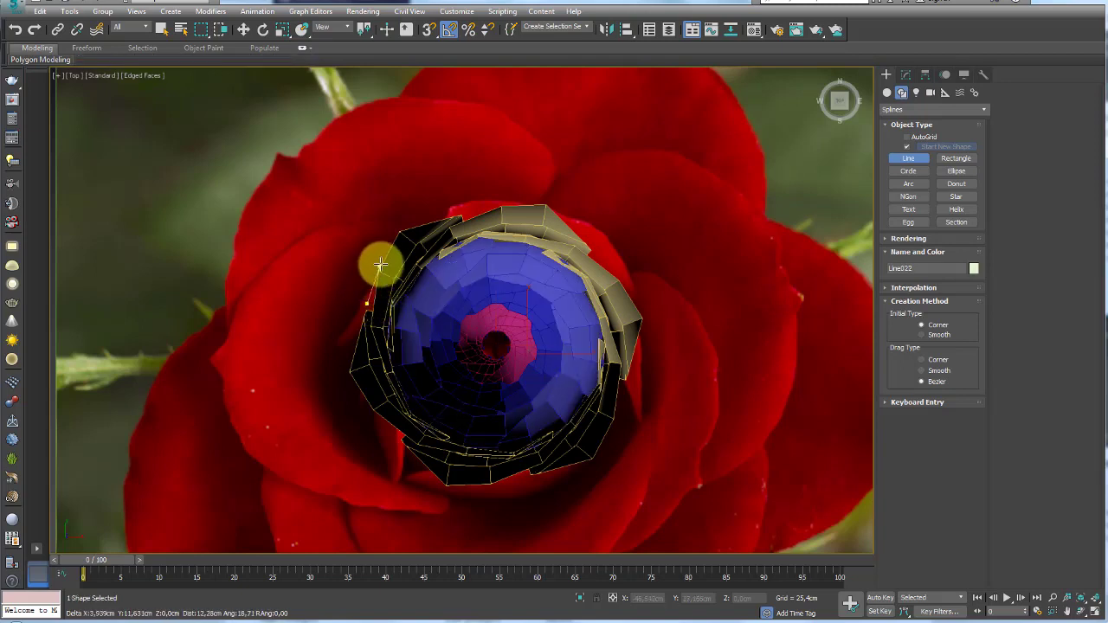
left_click(383, 260)
left_click(424, 220)
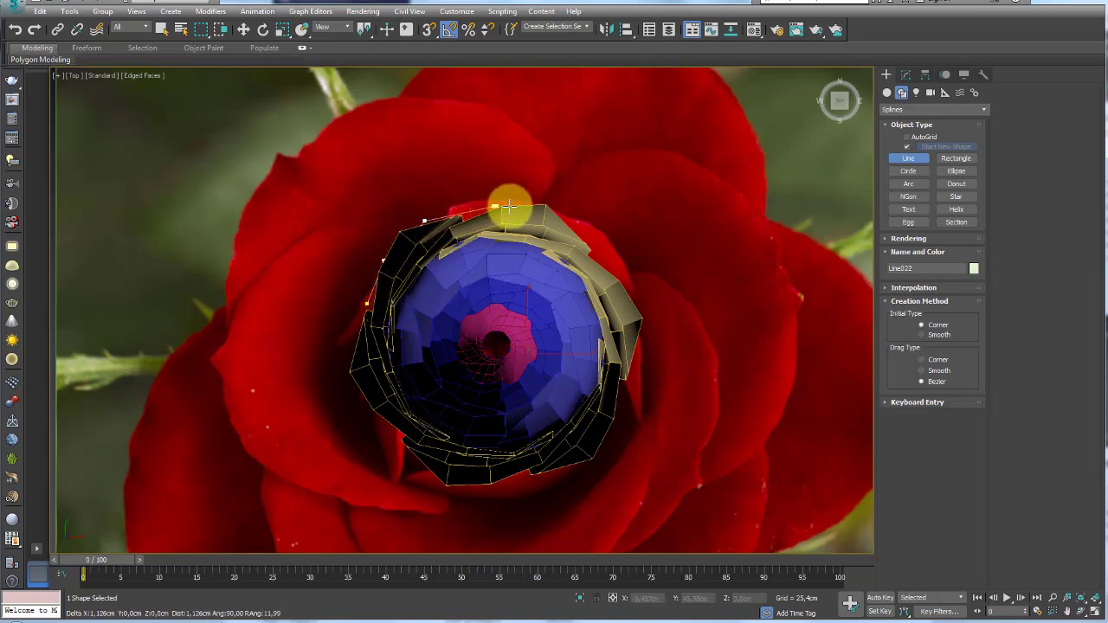
left_click(555, 212)
left_click(596, 244)
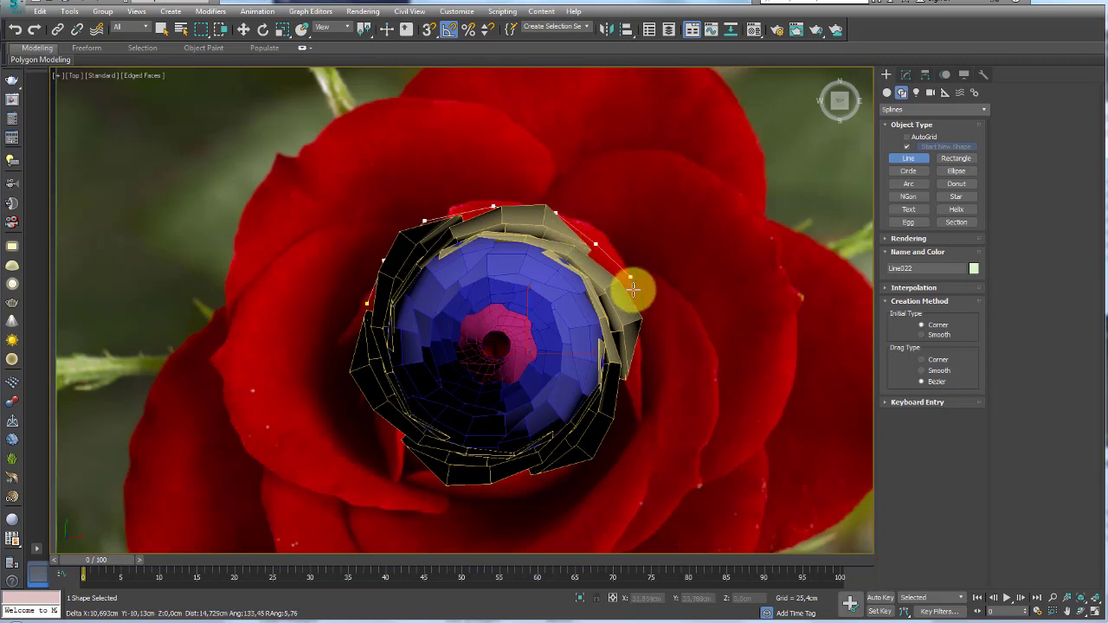
right_click(621, 287)
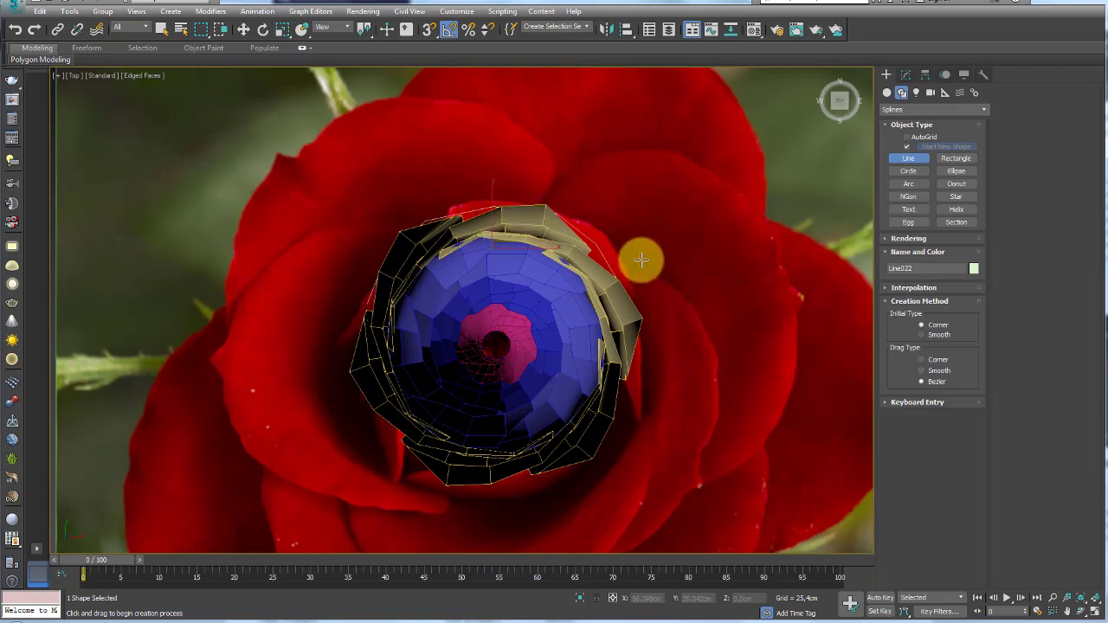
right_click(581, 294)
mouse_move(580, 294)
middle_mouse_down("alt")
mouse_move(631, 292)
mouse_move(634, 242)
mouse_move(487, 144)
middle_mouse_up("alt")
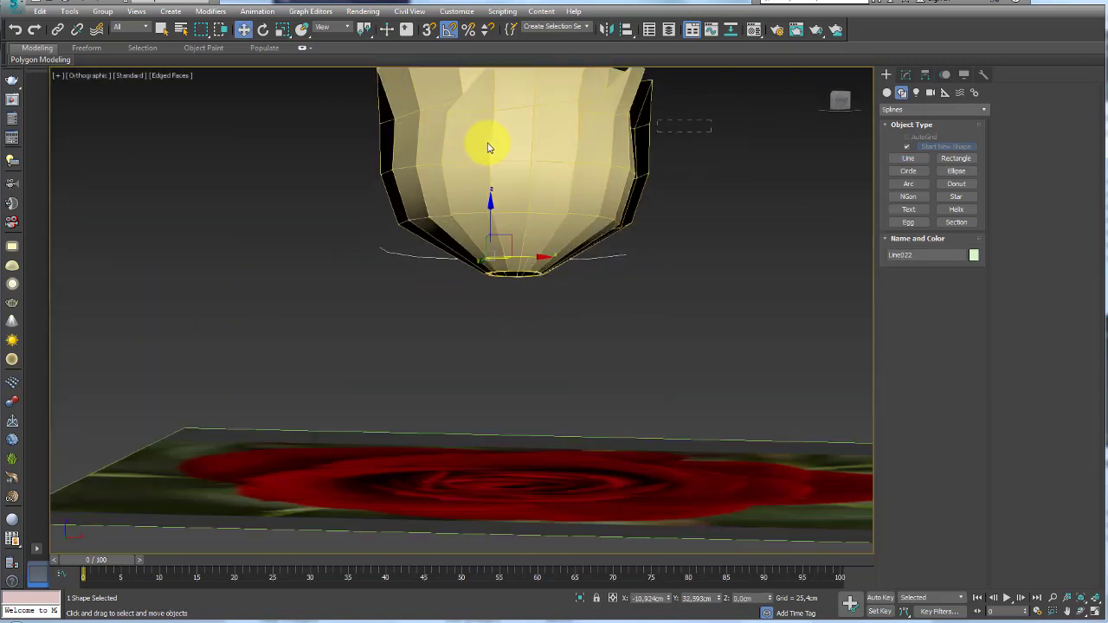
Step: Hide all objects, then undo to restore the cup and rose plane
key("ctrl+a")
right_click(717, 418)
left_click(742, 384)
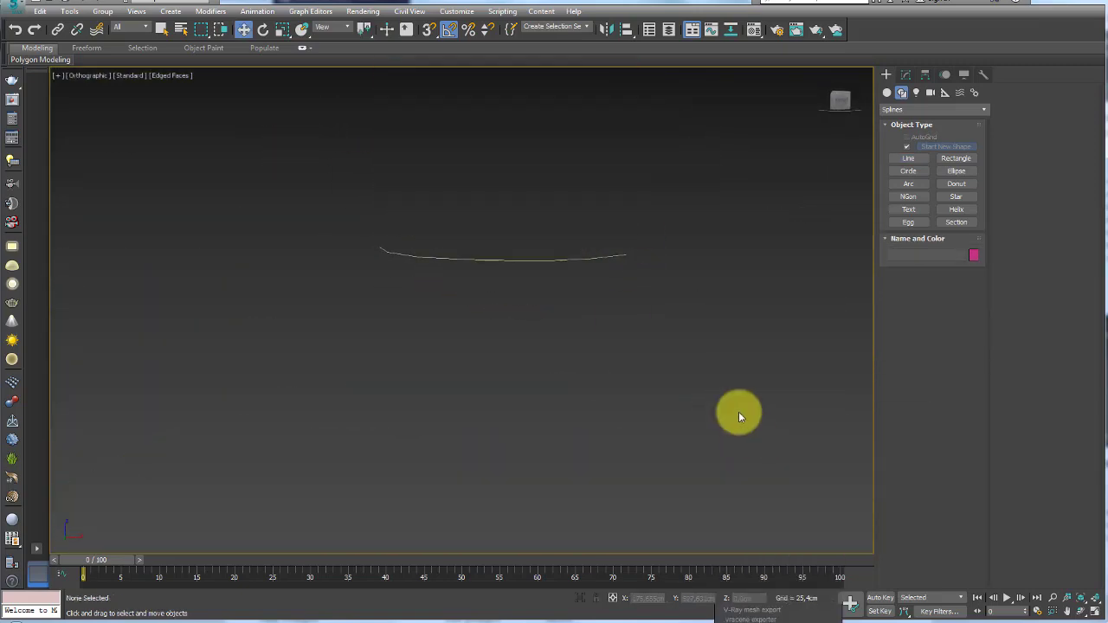
left_click(625, 259)
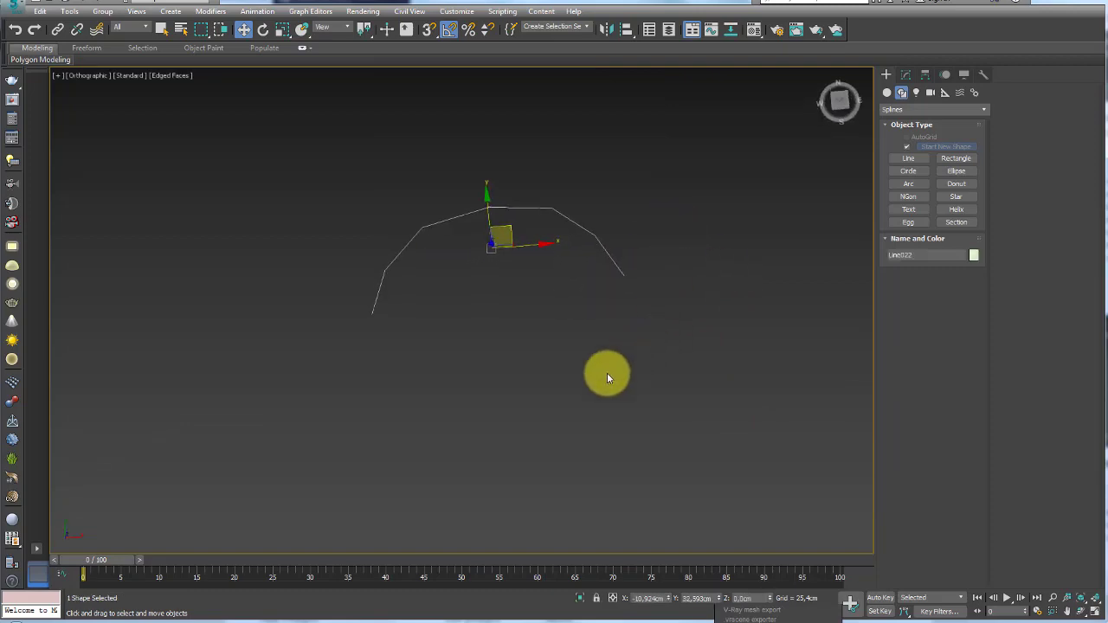
key("ctrl+z")
middle_click_drag(631, 321, 664, 398, "alt")
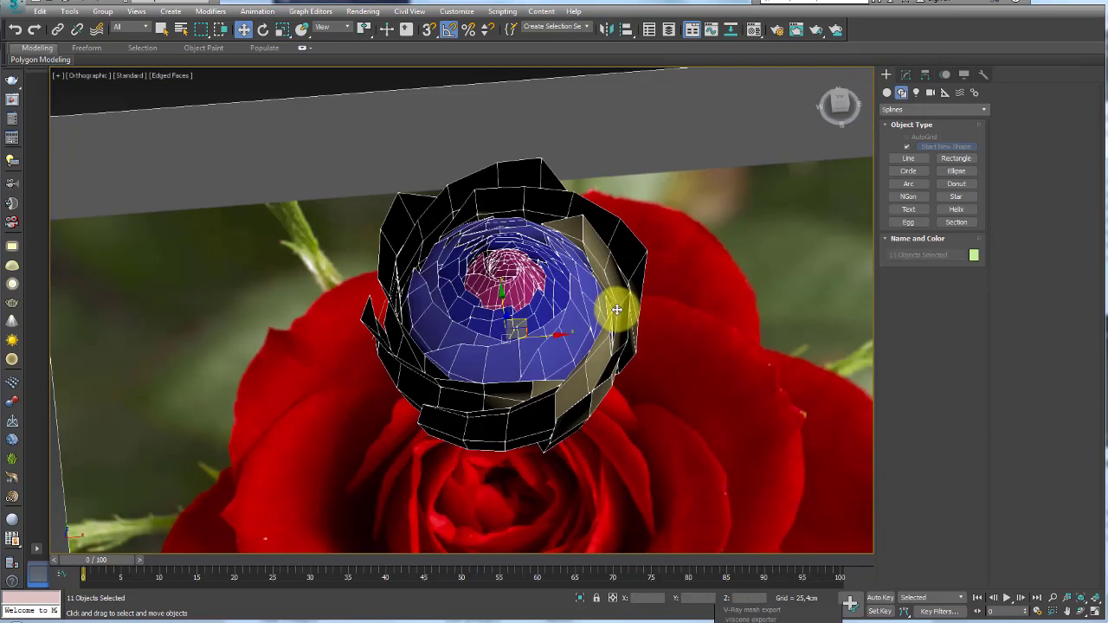
Step: Centre Line022's pivot on the rose core using Affect Pivot Only and Align
left_click(646, 392)
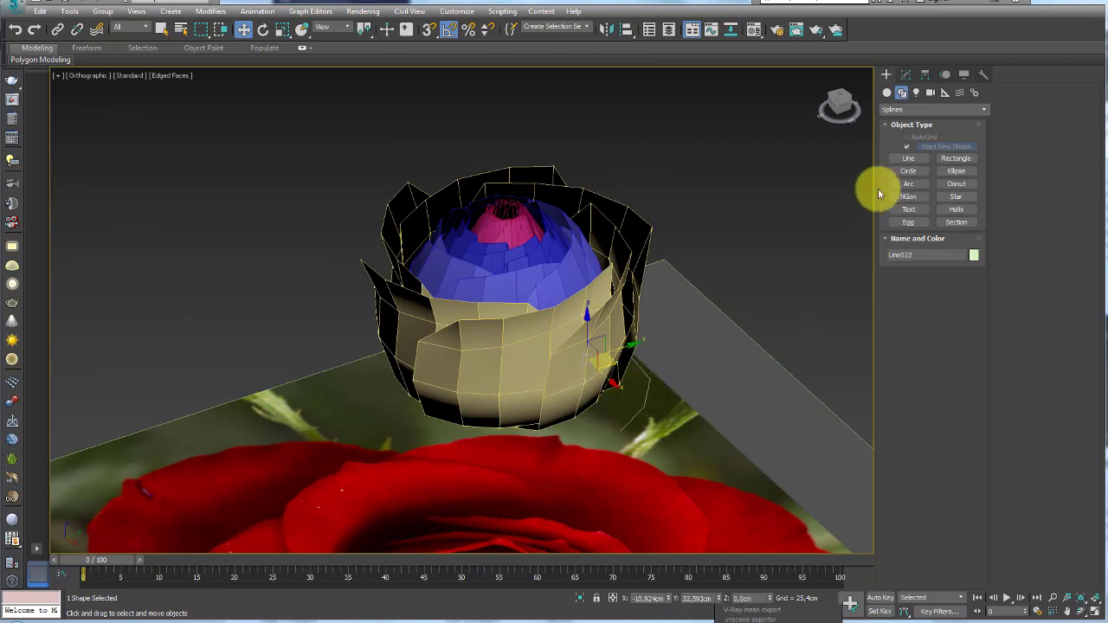
left_click(926, 76)
left_click(932, 157)
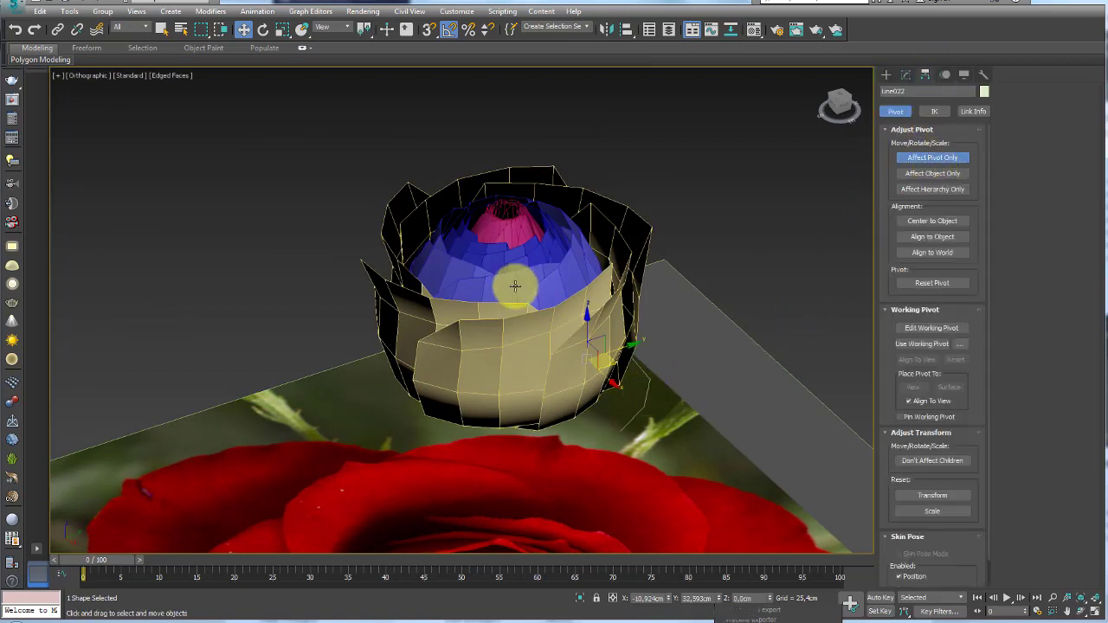
key("alt+a")
left_click(514, 282)
left_click(771, 369)
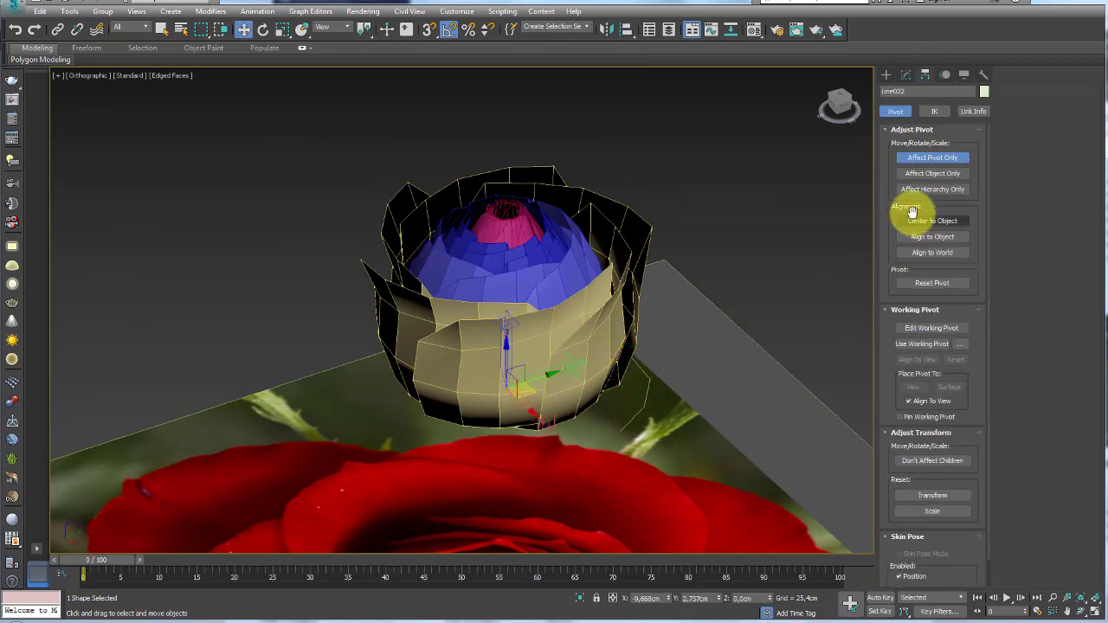
left_click(923, 160)
Step: Hide the rose plane and other objects, leaving only Line022 selected
left_click(705, 313)
middle_click_drag(704, 313, 736, 237, "alt")
left_click_drag(736, 237, 298, 275)
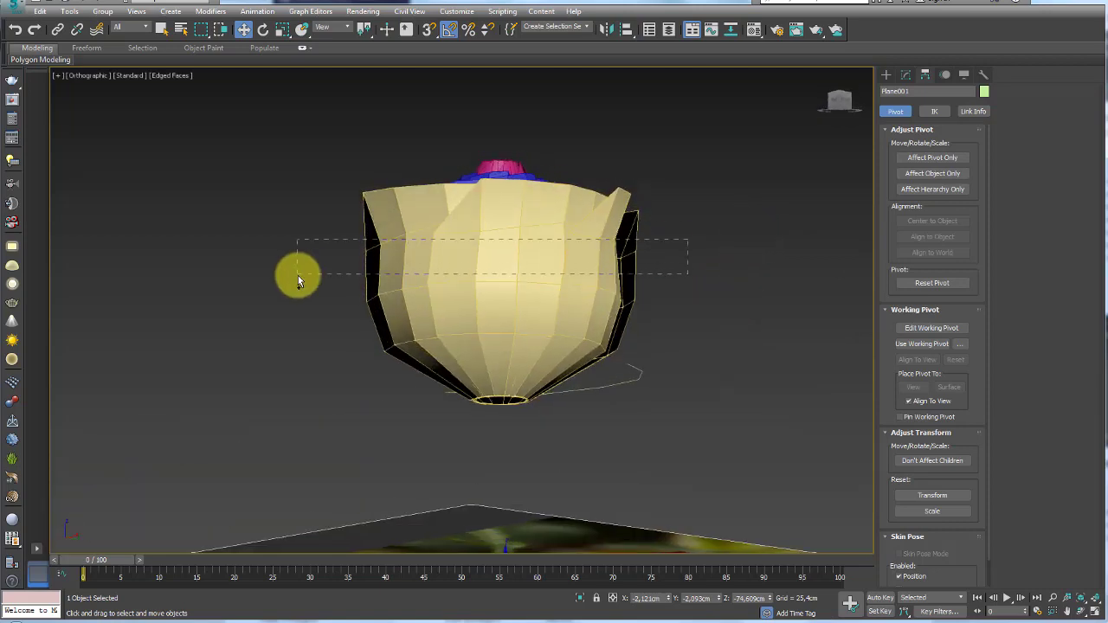
right_click(494, 235)
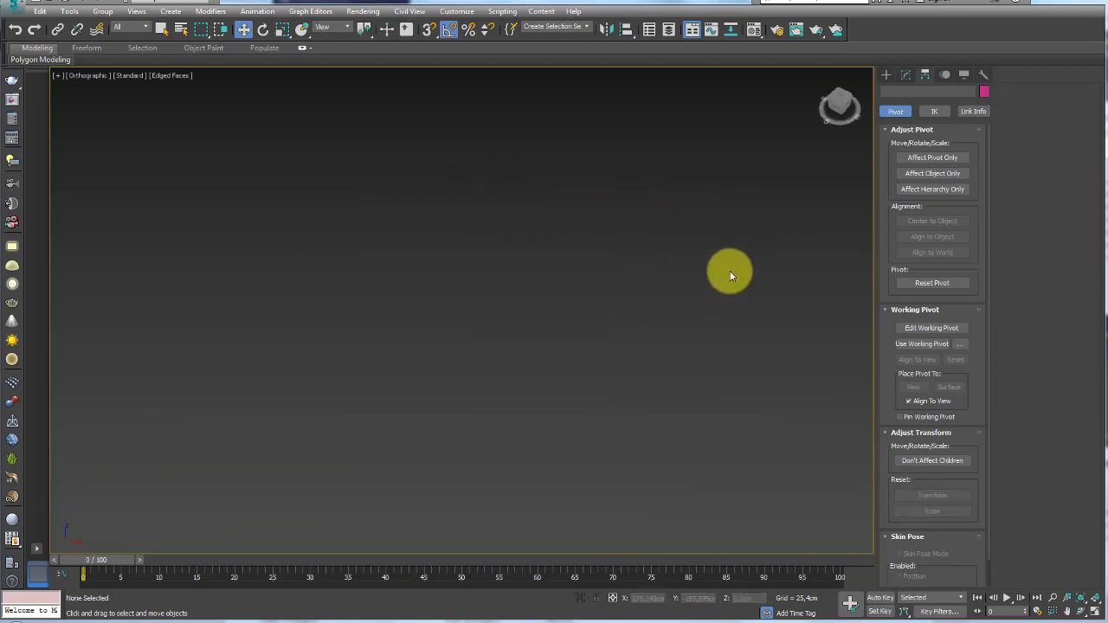
left_click(651, 320)
mouse_move(573, 347)
middle_mouse_down("alt")
mouse_move(582, 343)
mouse_move(582, 390)
middle_mouse_up("alt")
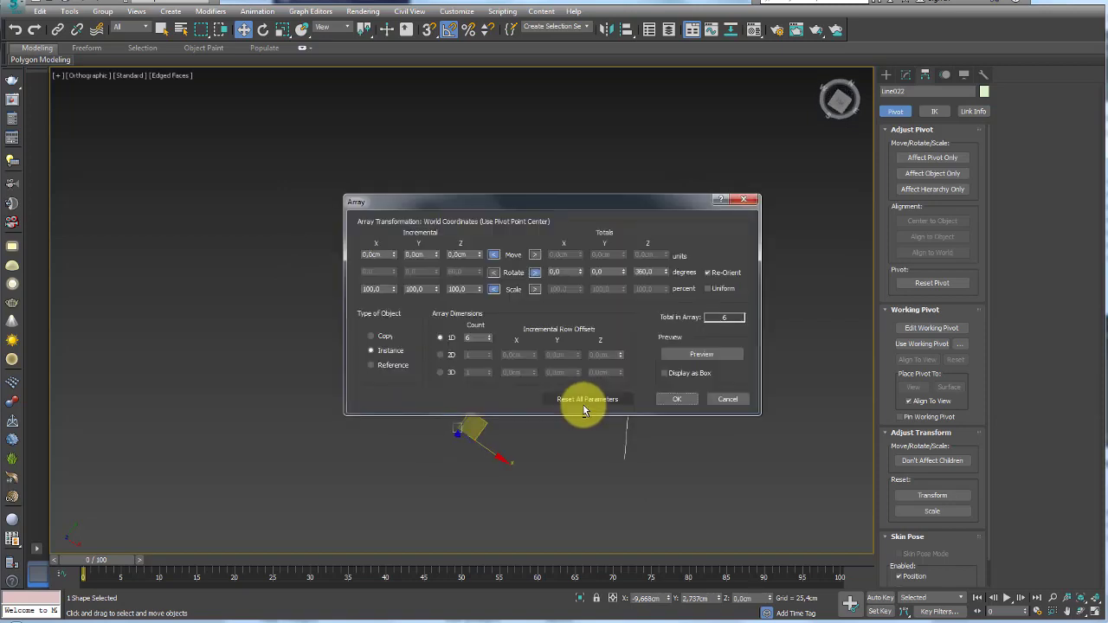
Step: Preview and confirm a five-instance array of Line022 rotated 360° about Z, then view the ring from above
left_click(669, 354)
left_click_drag(613, 200, 833, 135)
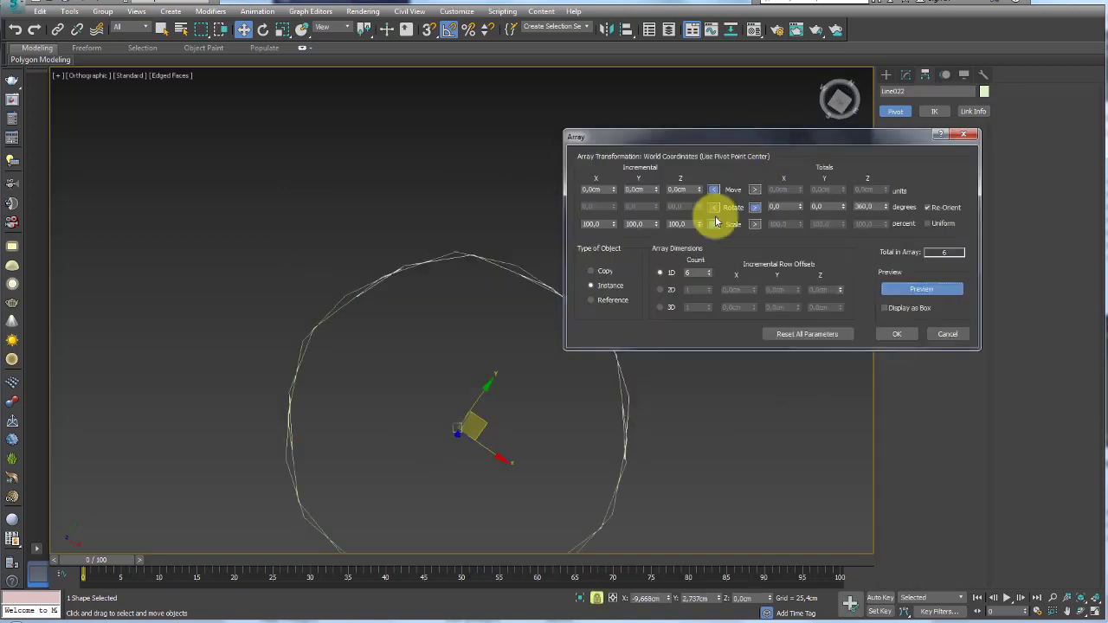
left_click(712, 277)
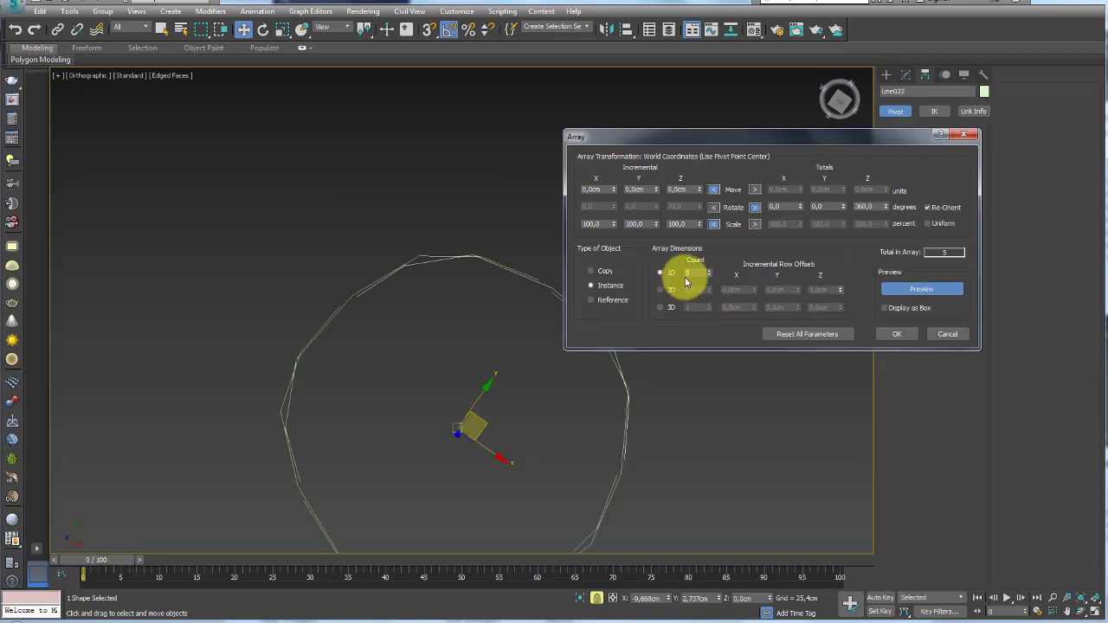
left_click(896, 338)
scroll(653, 370, "down", 3)
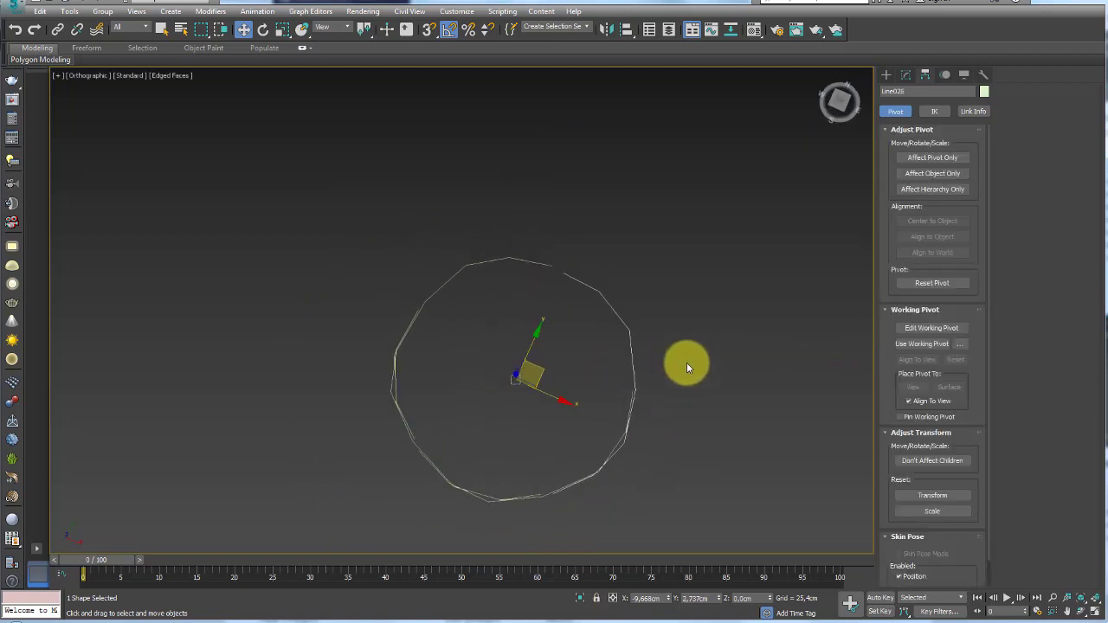
scroll(606, 393, "up", 3)
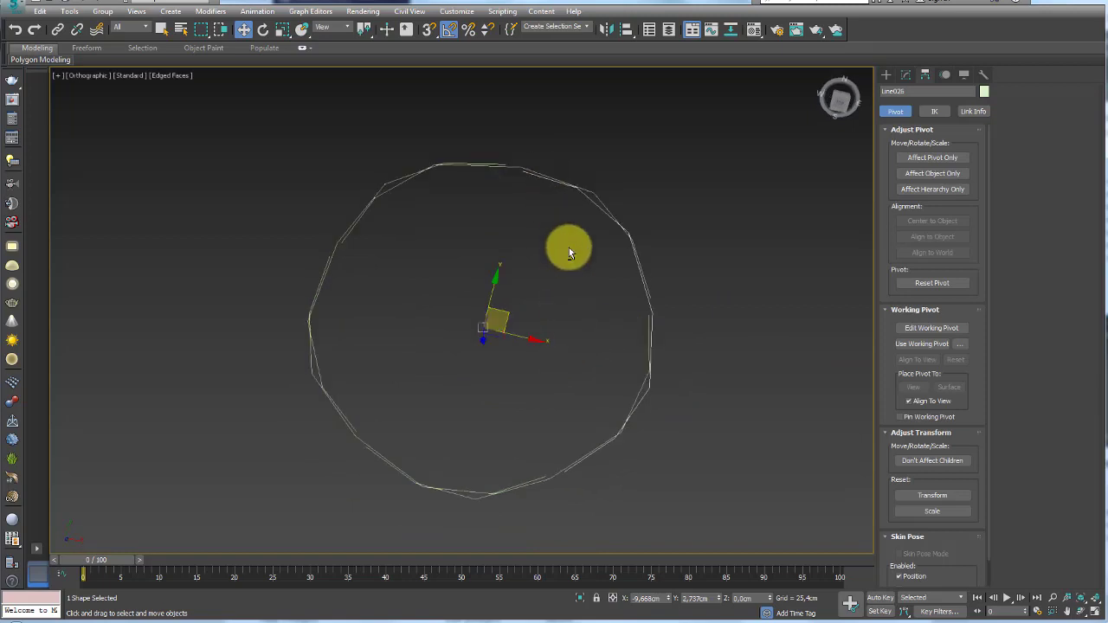
middle_click_drag(569, 247, 587, 201, "alt")
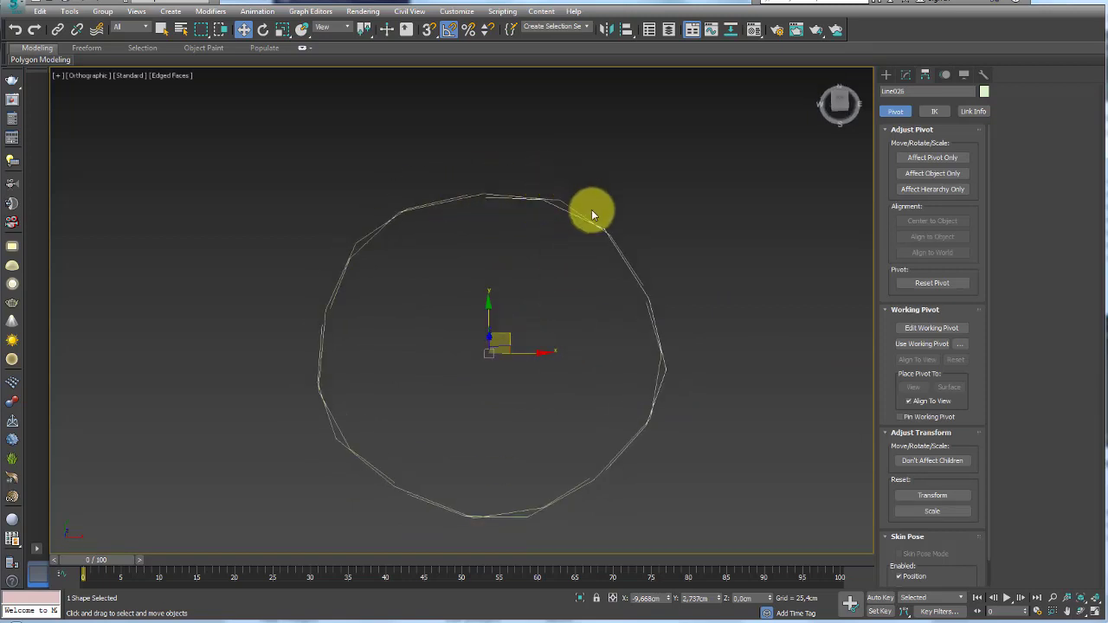
Step: At Spline level, rotate the line in Top view so it nearly overlaps the other ring
left_click(905, 75)
left_click(947, 254)
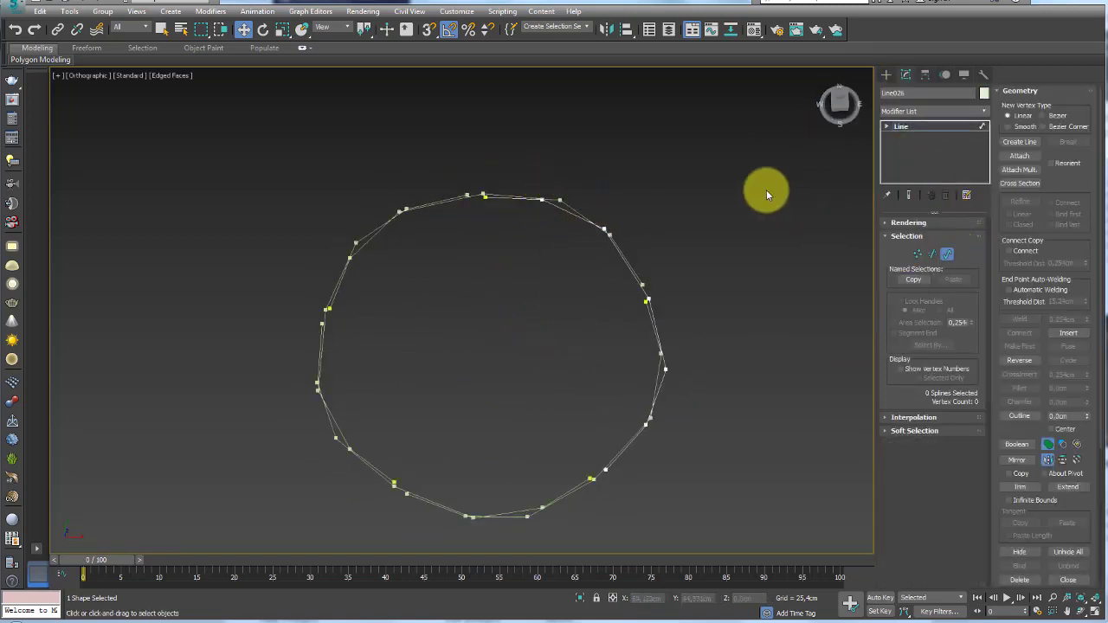
left_click(642, 282)
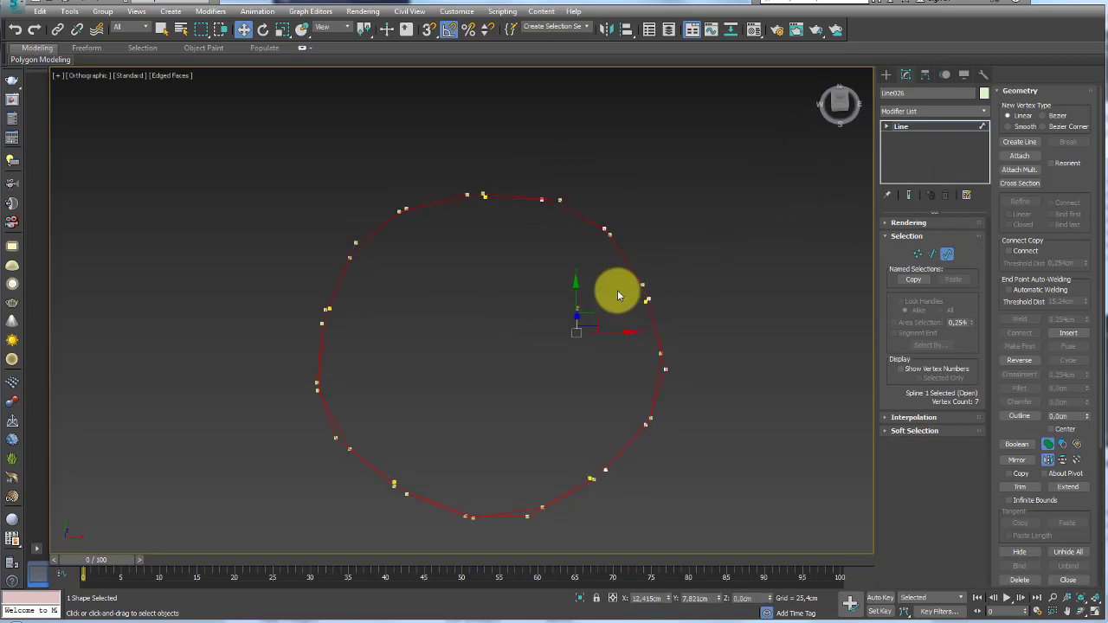
left_click(908, 129)
left_click(946, 254)
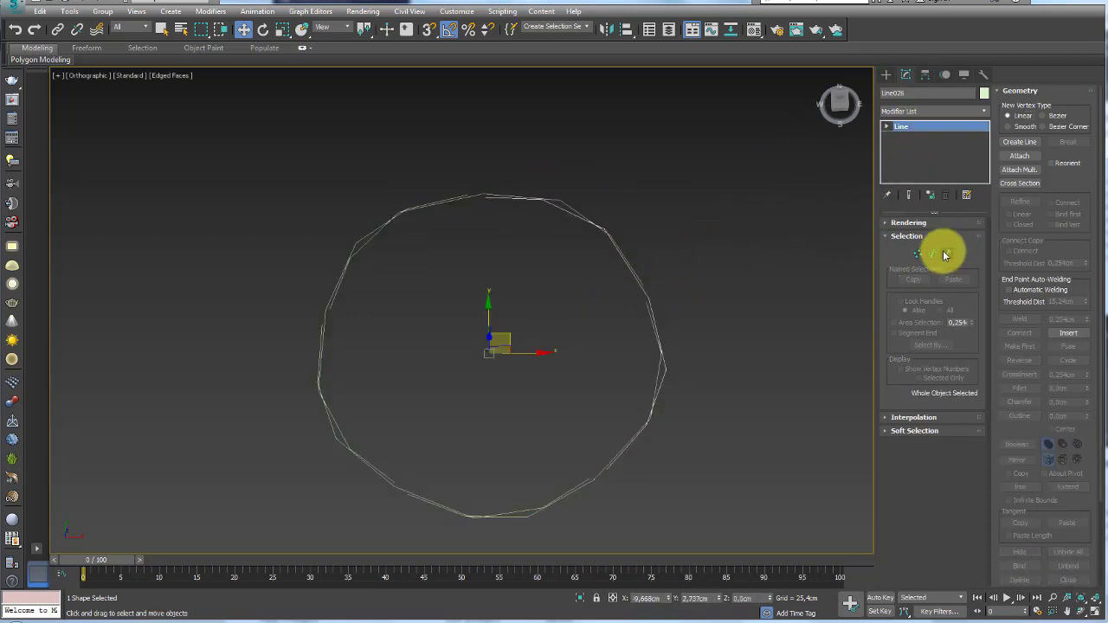
left_click(633, 312)
key("t")
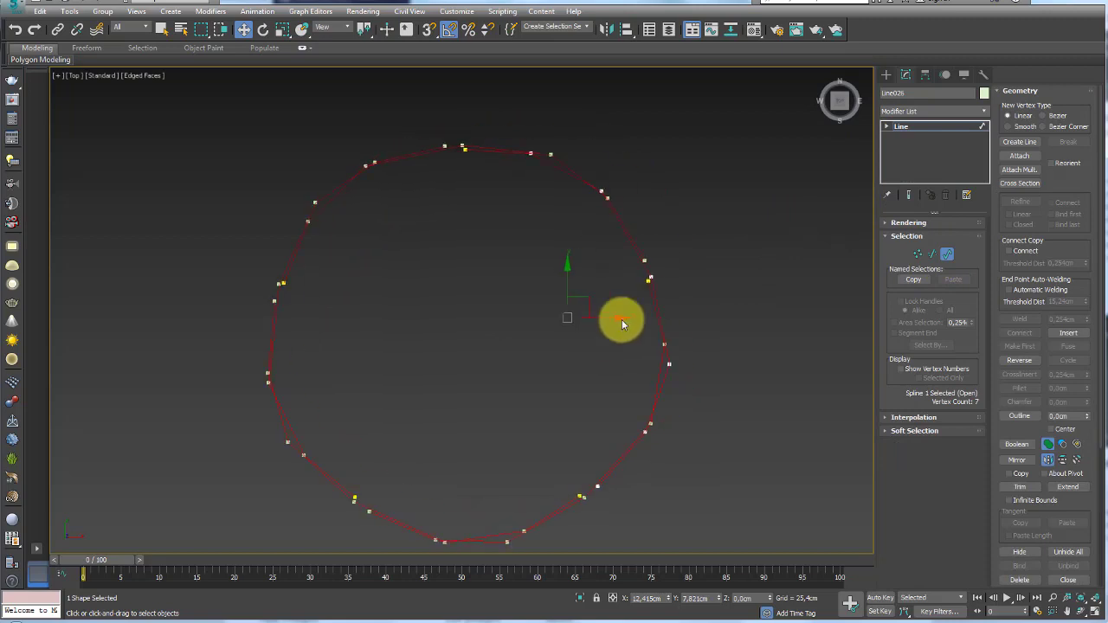
key("e")
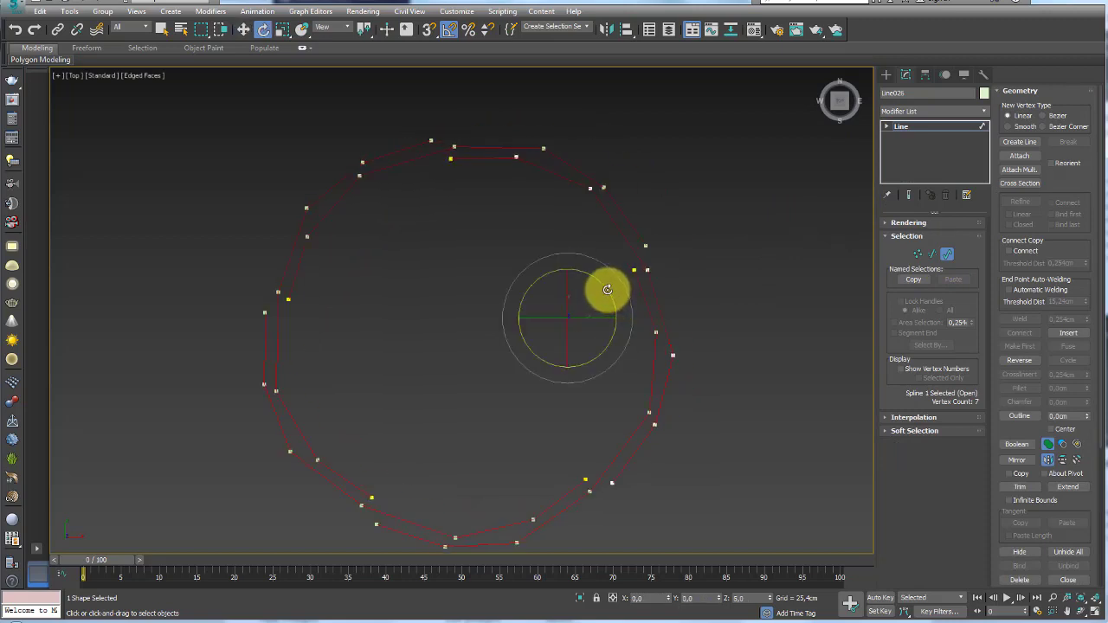
left_click_drag(608, 288, 314, 173)
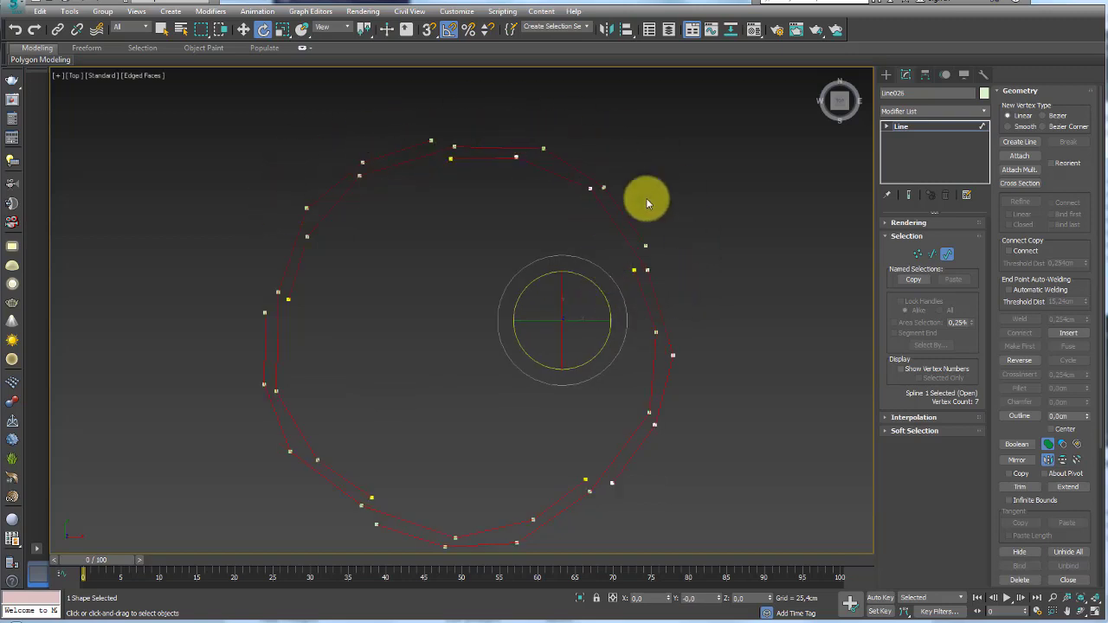
scroll(665, 297, "down", 2)
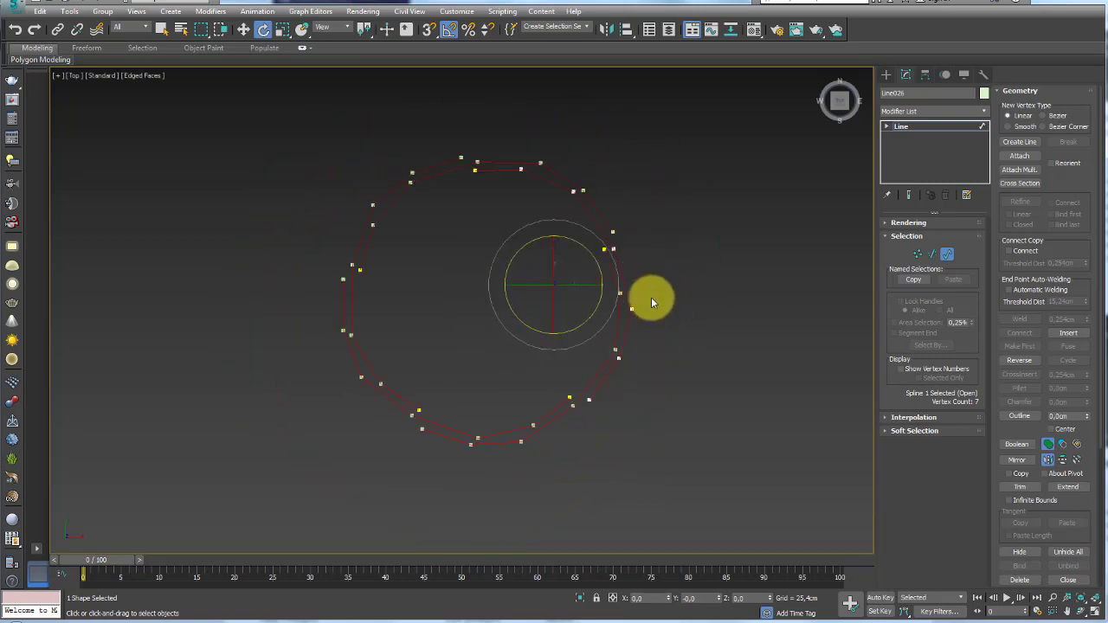
Step: In Segment mode, move the lower-right segments outward to widen the outer ring
left_click(919, 252)
left_click(932, 254)
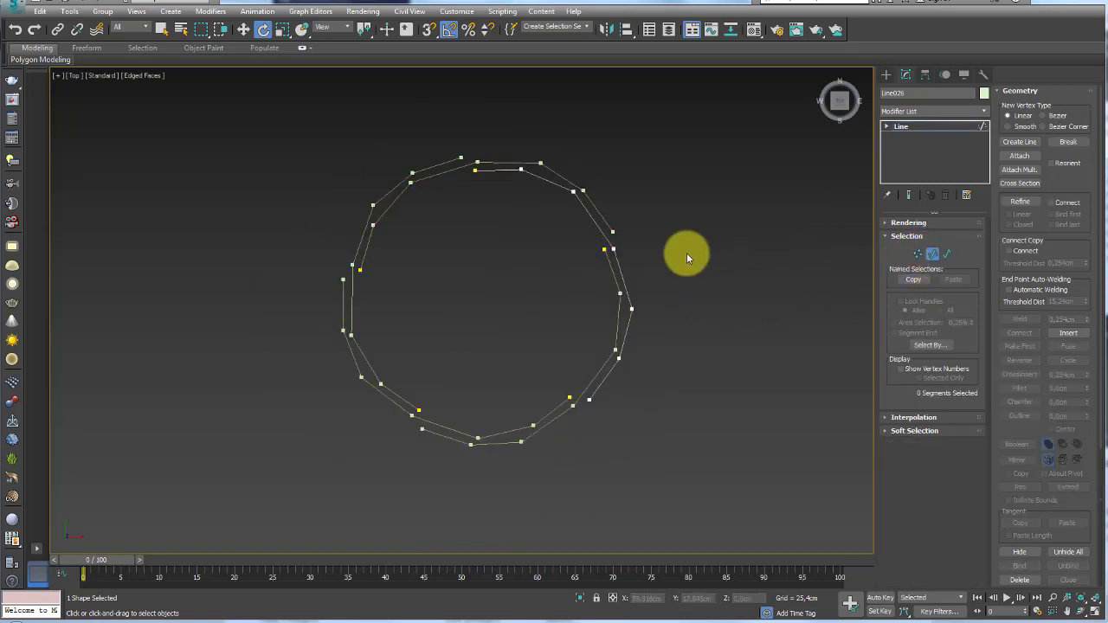
left_click(611, 371)
key("w")
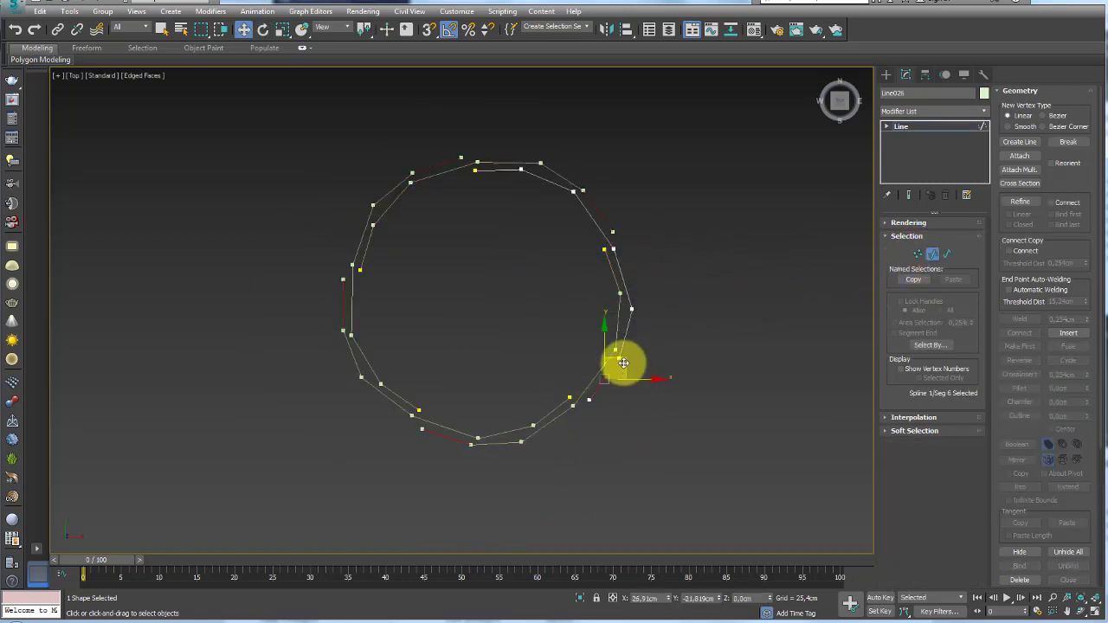
left_click_drag(624, 362, 637, 367)
left_click(633, 329)
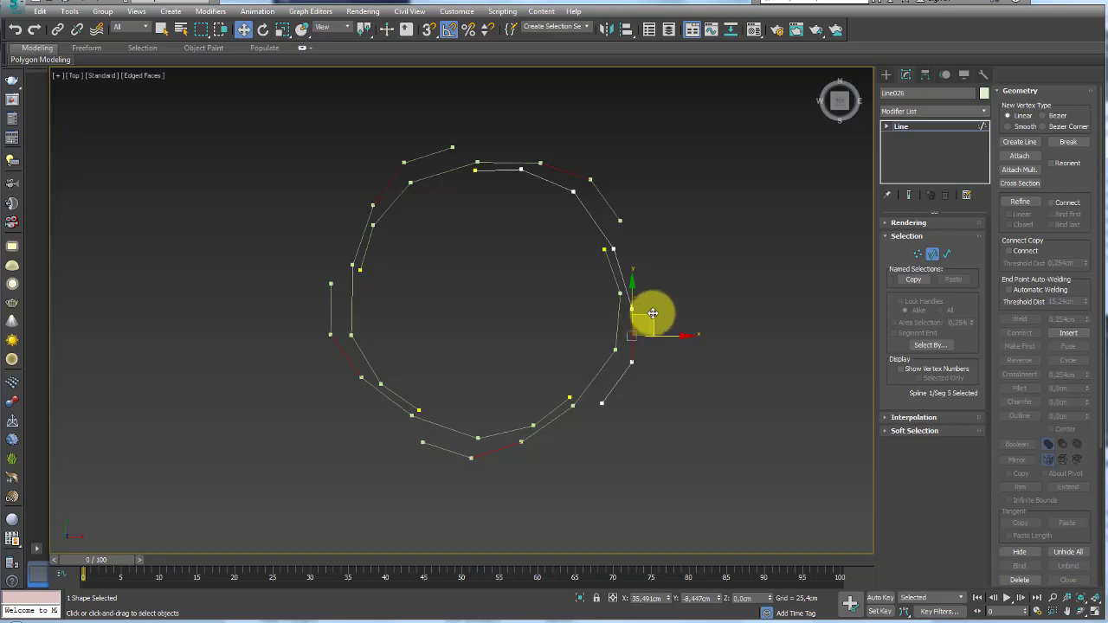
mouse_move(653, 314)
left_mouse_down()
mouse_move(648, 248)
mouse_move(601, 228)
mouse_move(616, 188)
left_mouse_up()
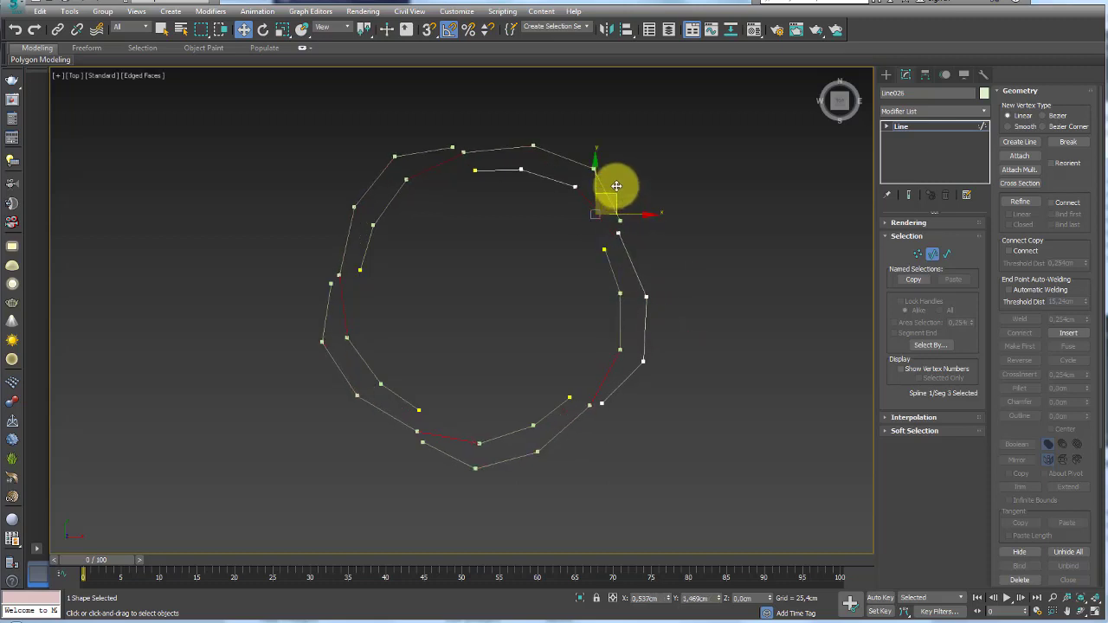
left_click(565, 176)
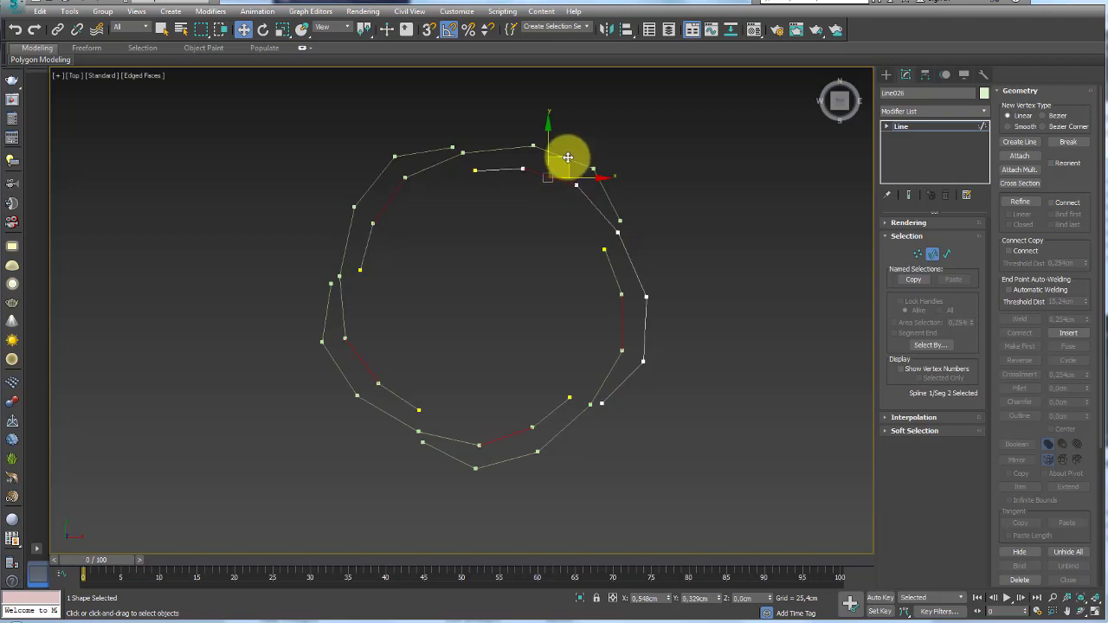
Step: Nudge the whole spline slightly up and right, then exit sub-object mode in perspective view
left_click(947, 253)
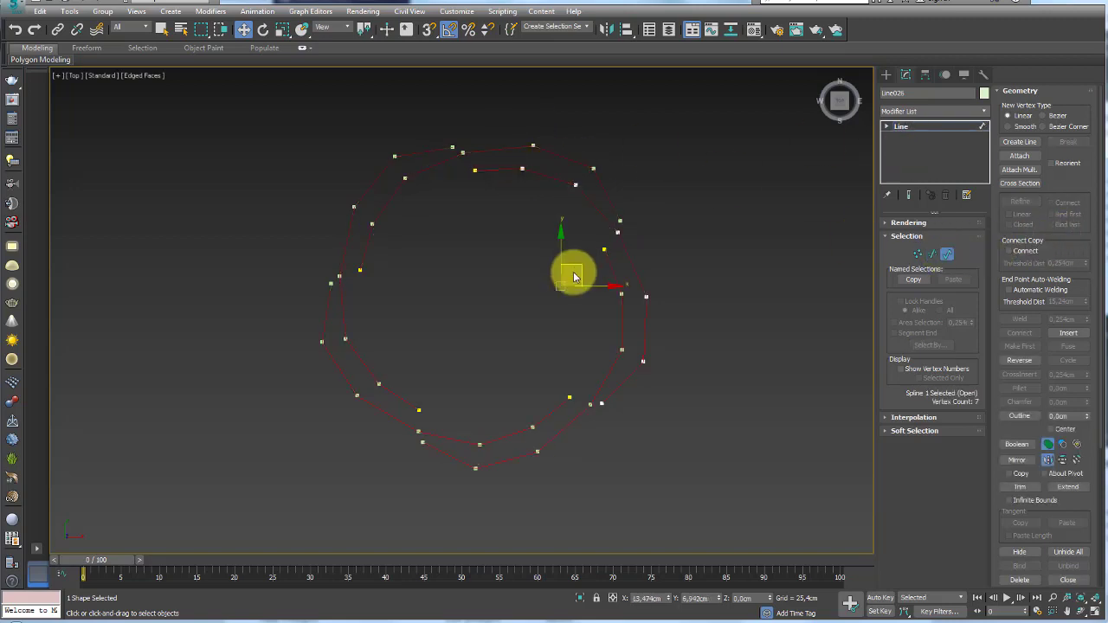
left_click_drag(573, 276, 585, 262)
left_click(918, 254)
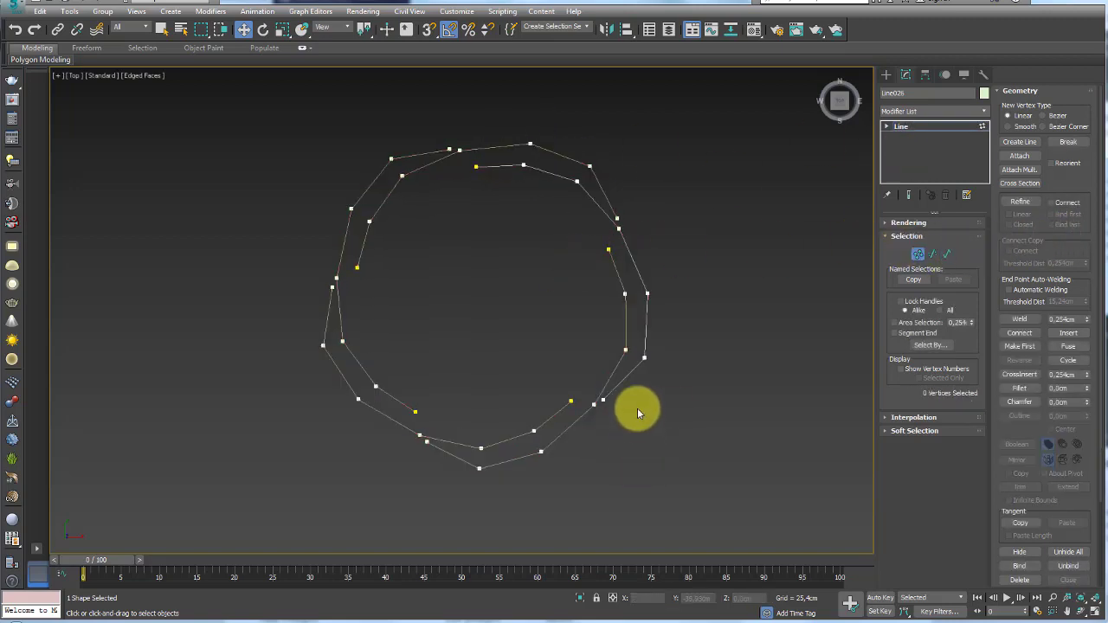
left_click(603, 400)
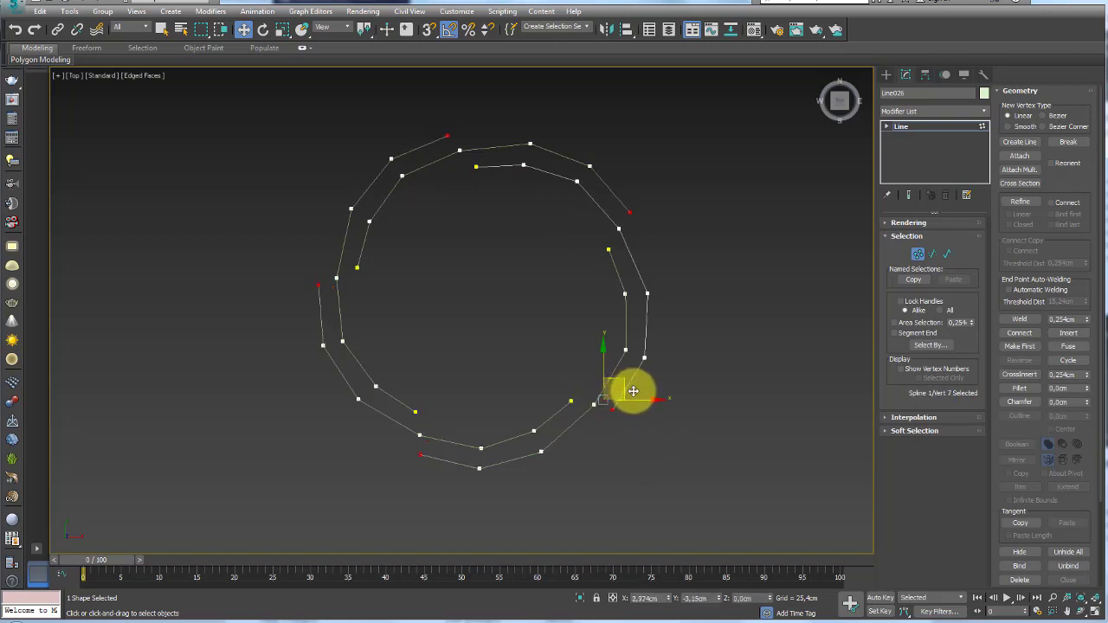
key("1")
key("p")
middle_click_drag(544, 392, 692, 215, "alt")
scroll(583, 328, "down", 5)
Step: Attach the five arrayed petal lines into a single shape
left_click_drag(693, 215, 353, 409)
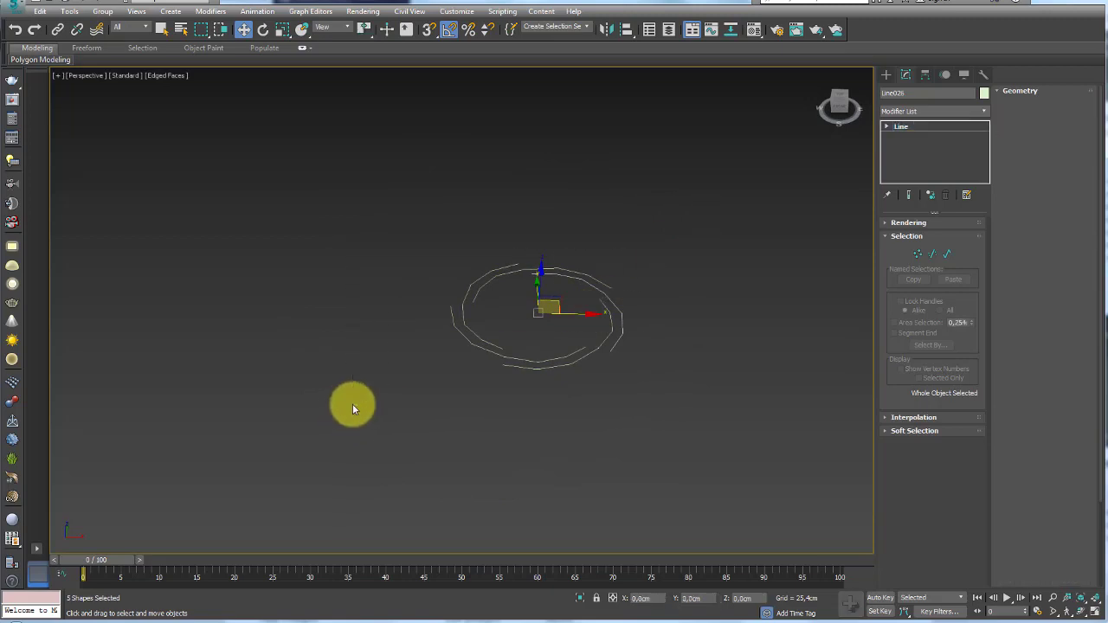
left_click(607, 362)
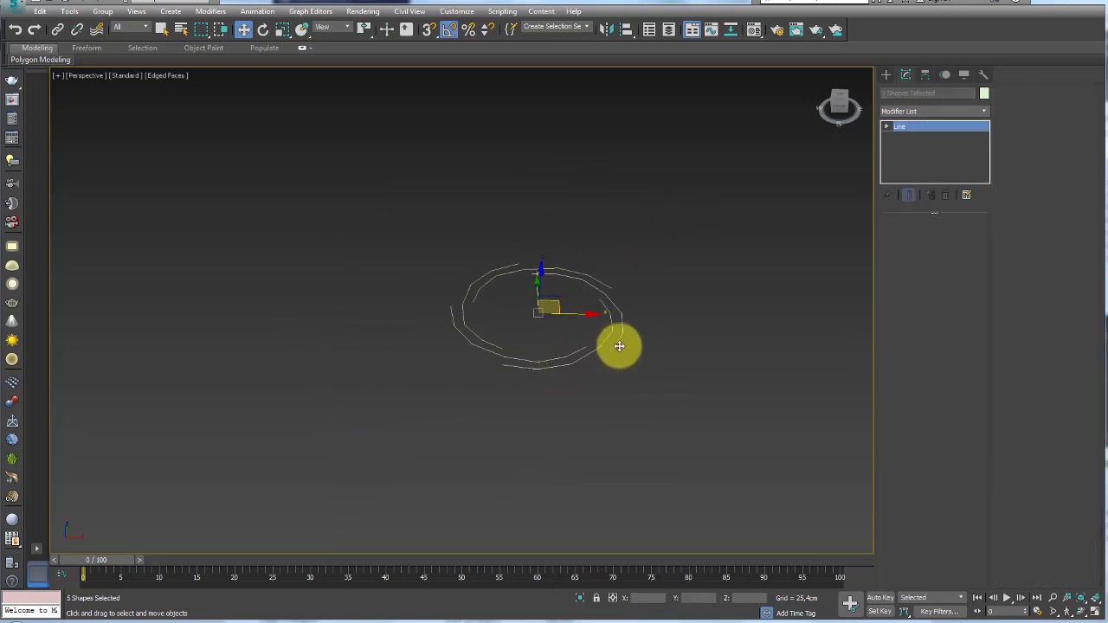
left_click(1008, 172)
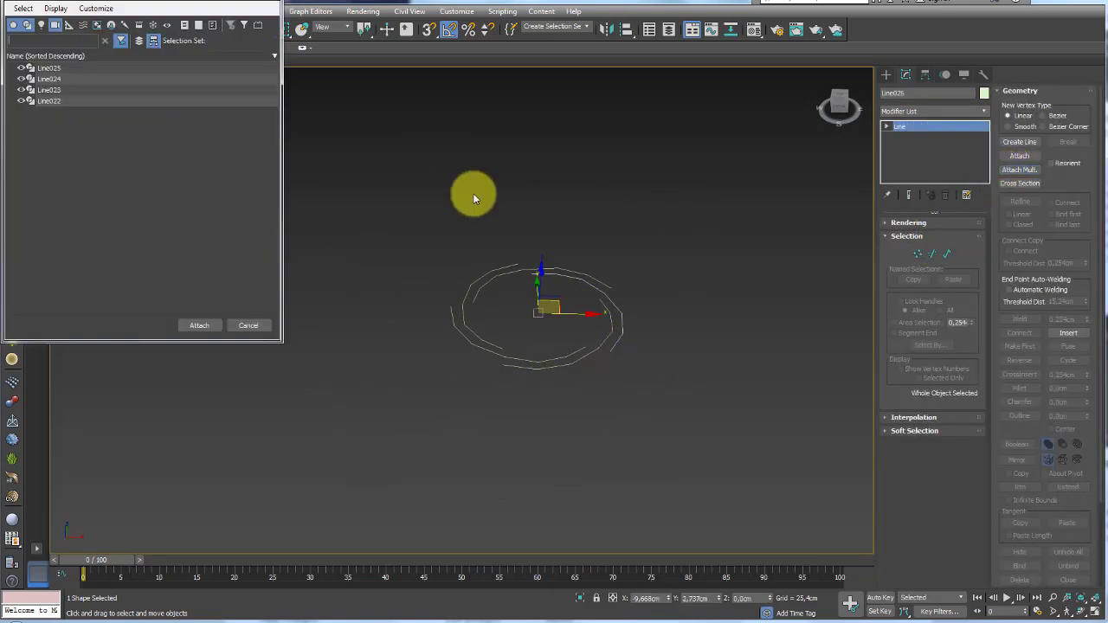
left_click_drag(43, 68, 51, 107)
left_click(212, 324)
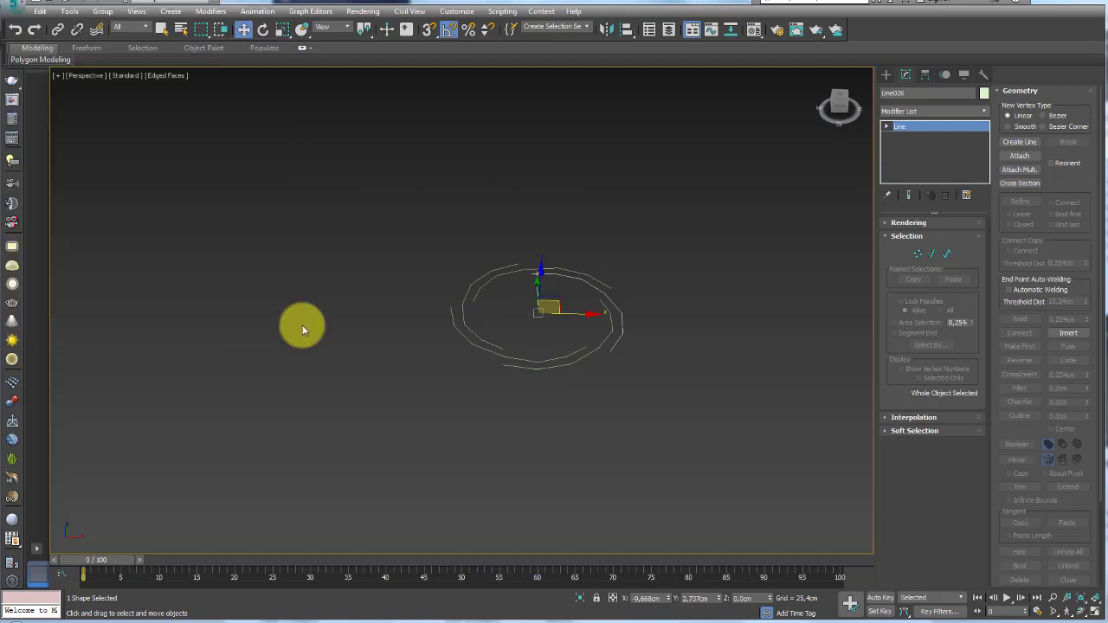
Step: Apply an Extrude modifier with an Amount of about 80cm to form the cylinder wall
left_click(983, 111)
left_click_drag(985, 132, 985, 219)
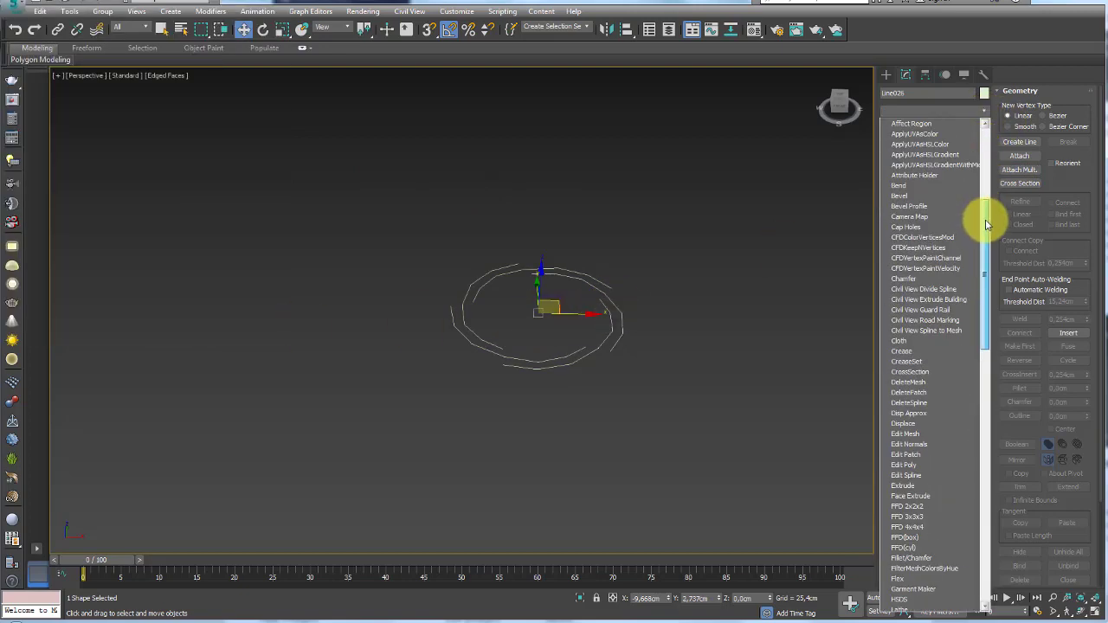
left_click(915, 470)
middle_click_drag(640, 307, 909, 251, "alt")
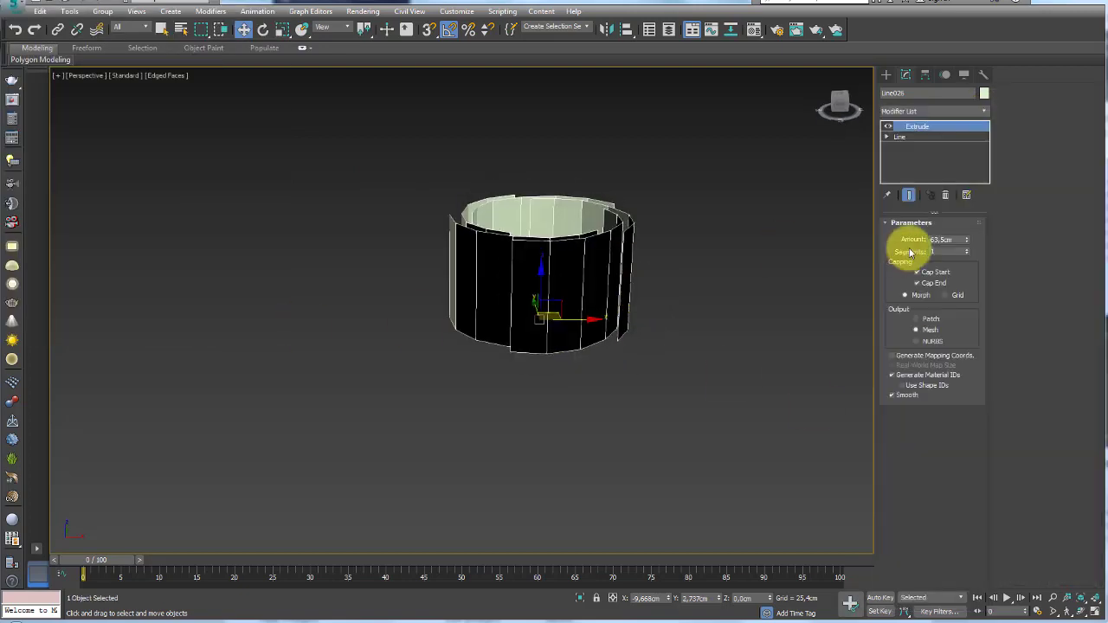
left_click_drag(967, 242, 927, 239)
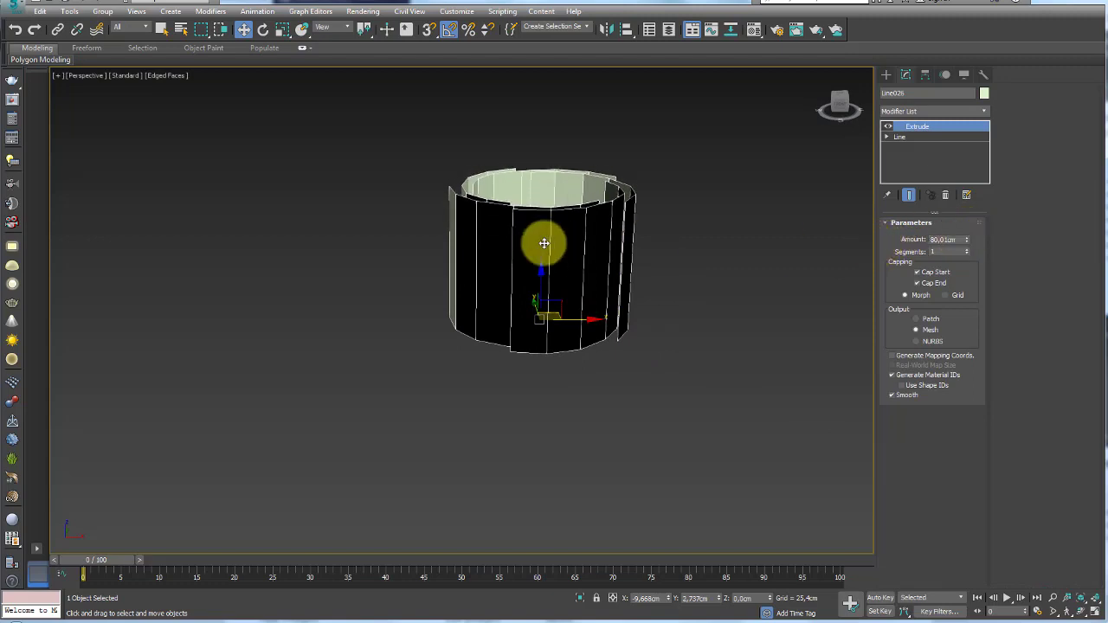
Step: Add Edit Poly, select the whole element and flip its normals
key("e")
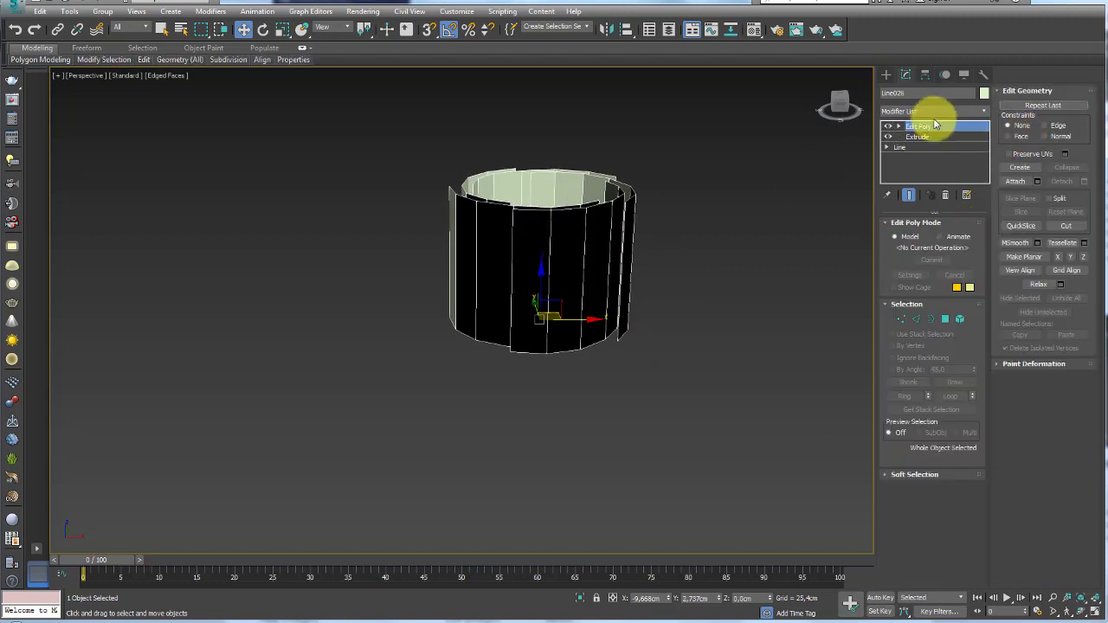
left_click(958, 319)
key("ctrl+a")
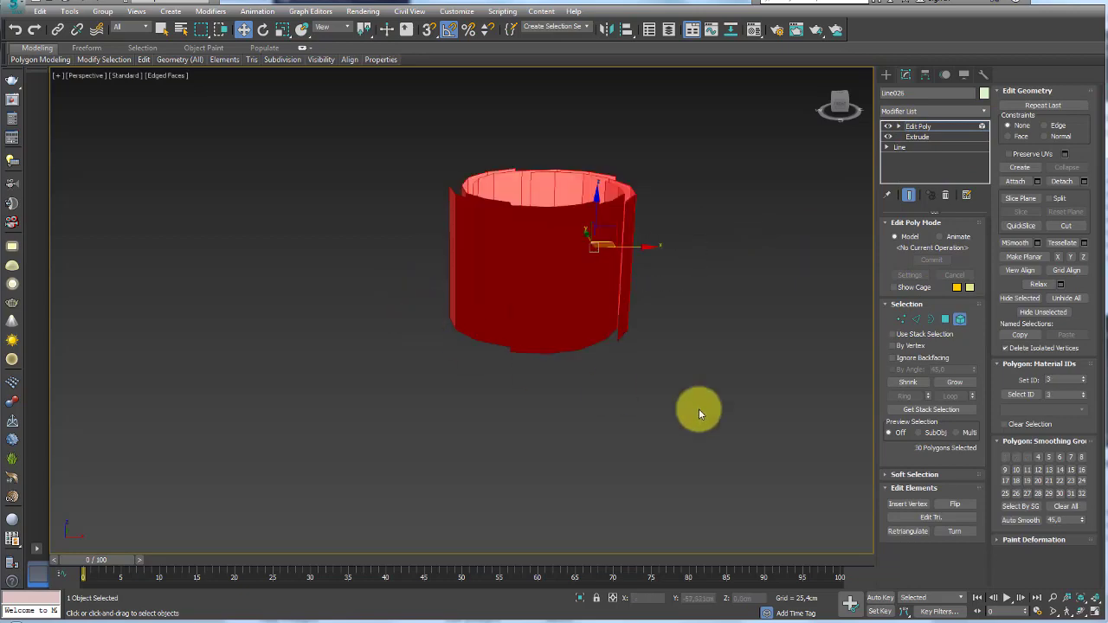
left_click(956, 503)
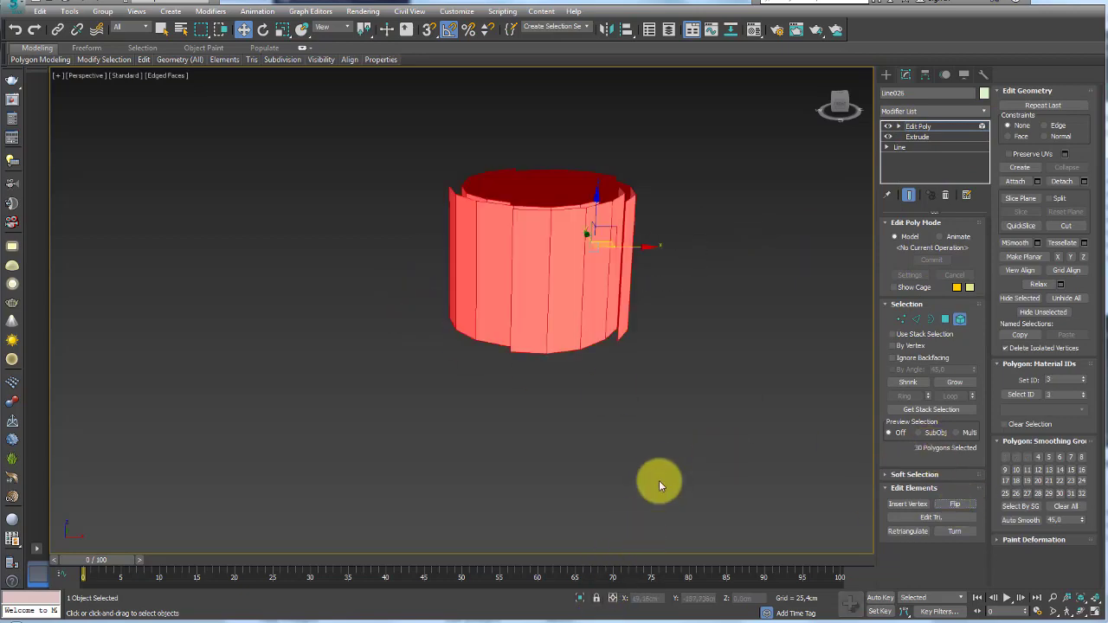
Step: Unhide the rose reference plane and lower the cylinder to -20.30cm in Z
right_click(656, 396)
left_click(682, 375)
mouse_move(697, 313)
middle_mouse_down("alt")
mouse_move(692, 371)
mouse_move(697, 275)
middle_mouse_up("alt")
left_click(918, 126)
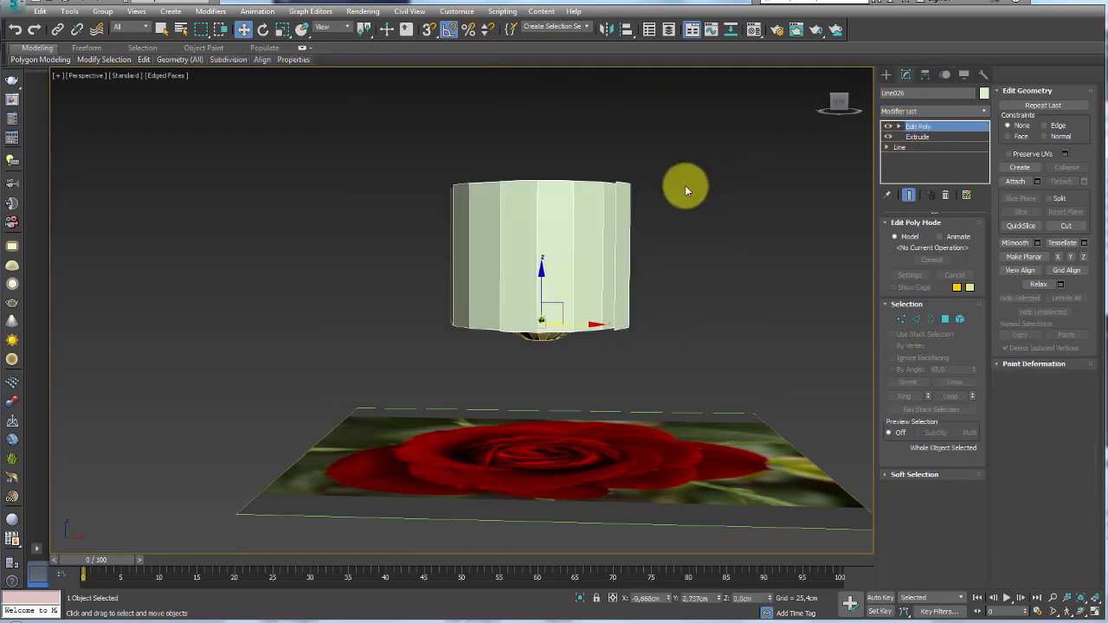
left_click_drag(543, 275, 540, 309)
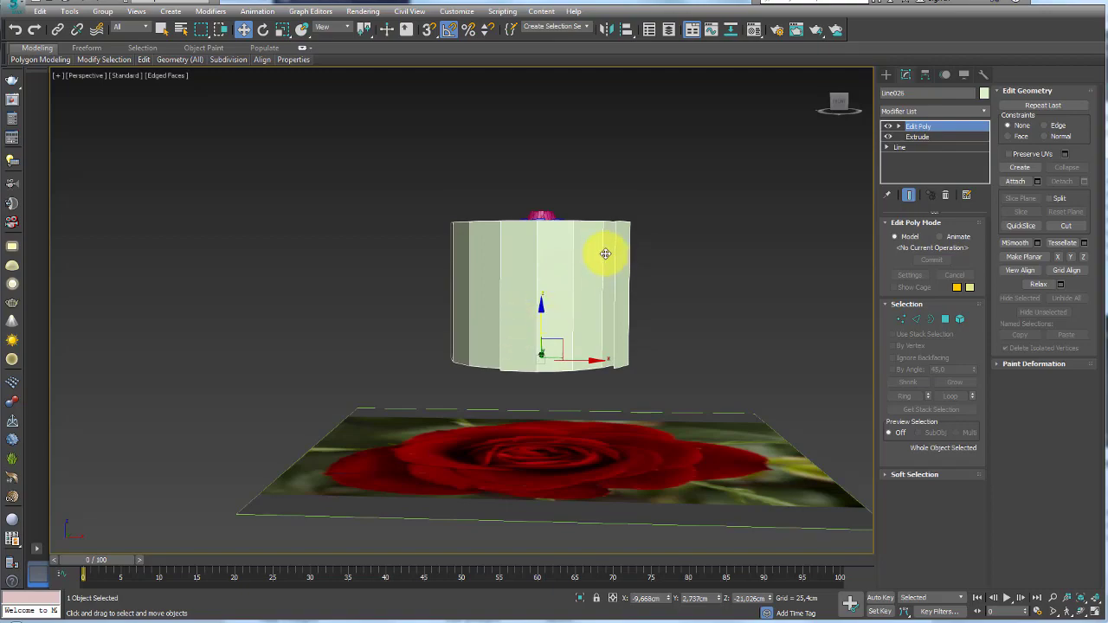
Step: Connect a horizontal edge loop around the cylinder's vertical edges and scale it outward into a barrel
mouse_move(605, 254)
middle_mouse_down("alt")
mouse_move(601, 367)
mouse_move(603, 272)
mouse_move(616, 237)
mouse_move(631, 251)
middle_mouse_up("alt")
left_click(915, 319)
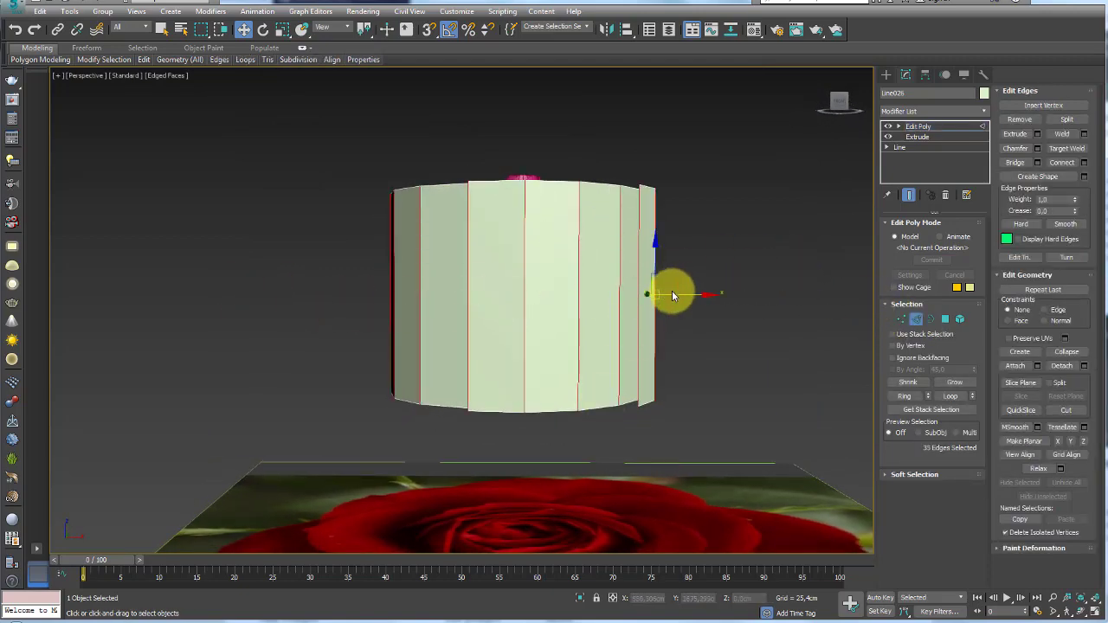
mouse_move(672, 295)
middle_mouse_down("alt")
mouse_move(663, 351)
mouse_move(656, 336)
mouse_move(683, 239)
mouse_move(686, 335)
mouse_move(680, 306)
middle_mouse_up("alt")
left_click(1054, 164)
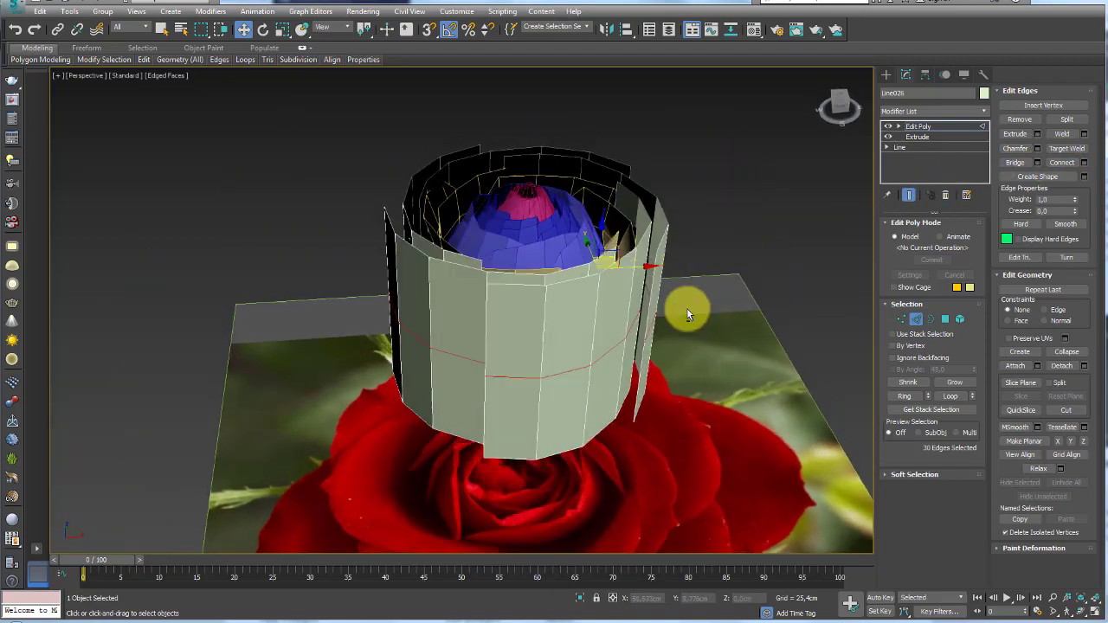
key("r")
left_click_drag(519, 290, 611, 286)
Step: Scale the top ring of vertices outward into a wide flared rim
left_click(901, 318)
middle_click_drag(868, 319, 670, 178, "alt")
left_click_drag(670, 177, 324, 220)
mouse_move(518, 180)
left_mouse_down()
mouse_move(514, 153)
mouse_move(525, 161)
mouse_move(519, 191)
left_mouse_up()
key("w")
key("r")
Step: In front view, ring-select the flare's vertical edges, connect a new loop and reposition it mid-flare
left_click(915, 320)
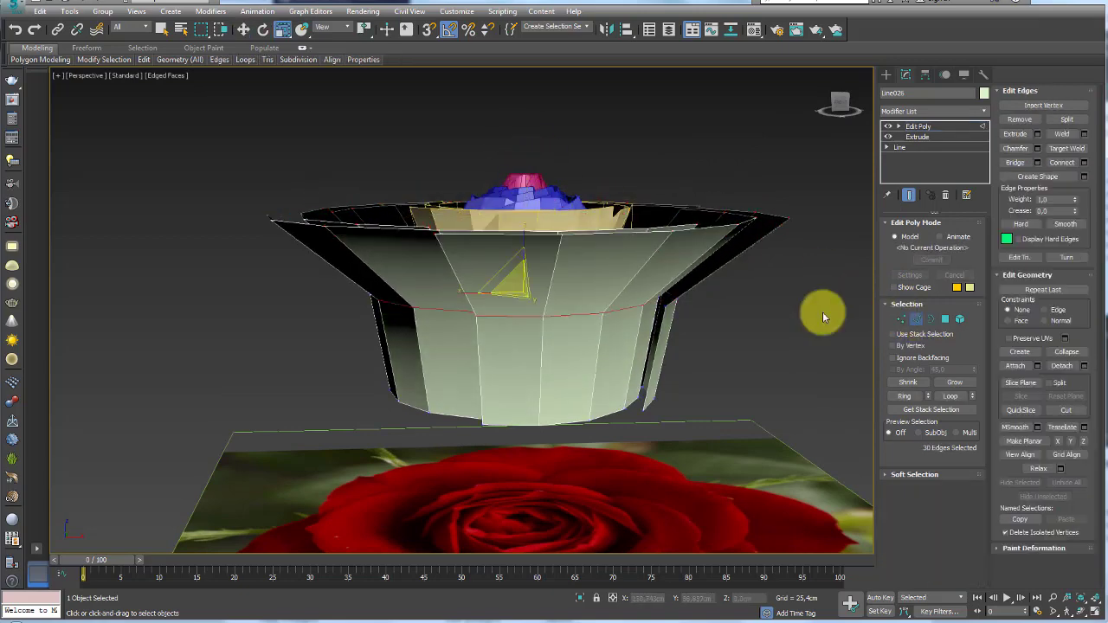
key("f")
scroll(656, 290, "down", 3)
key("alt+r")
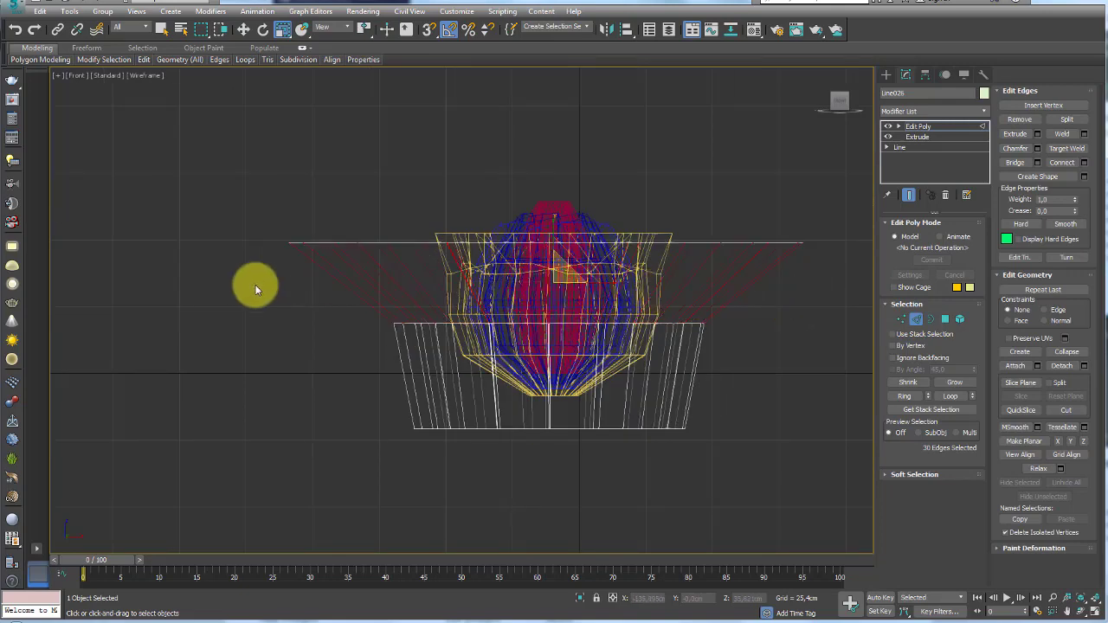
left_click(1057, 161)
key("w")
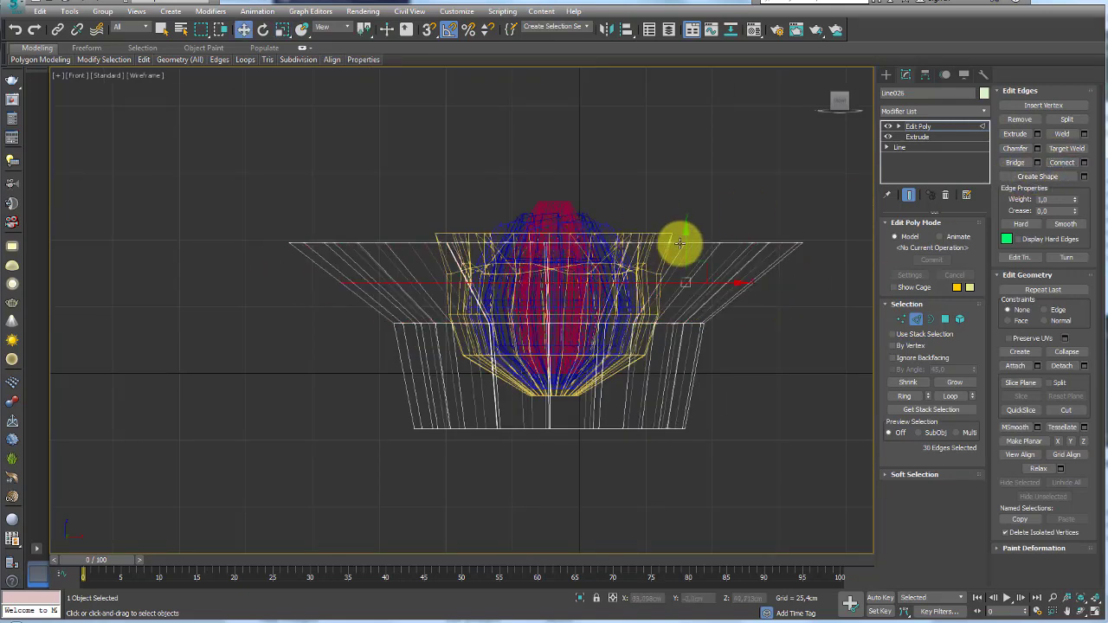
left_click_drag(679, 244, 684, 241)
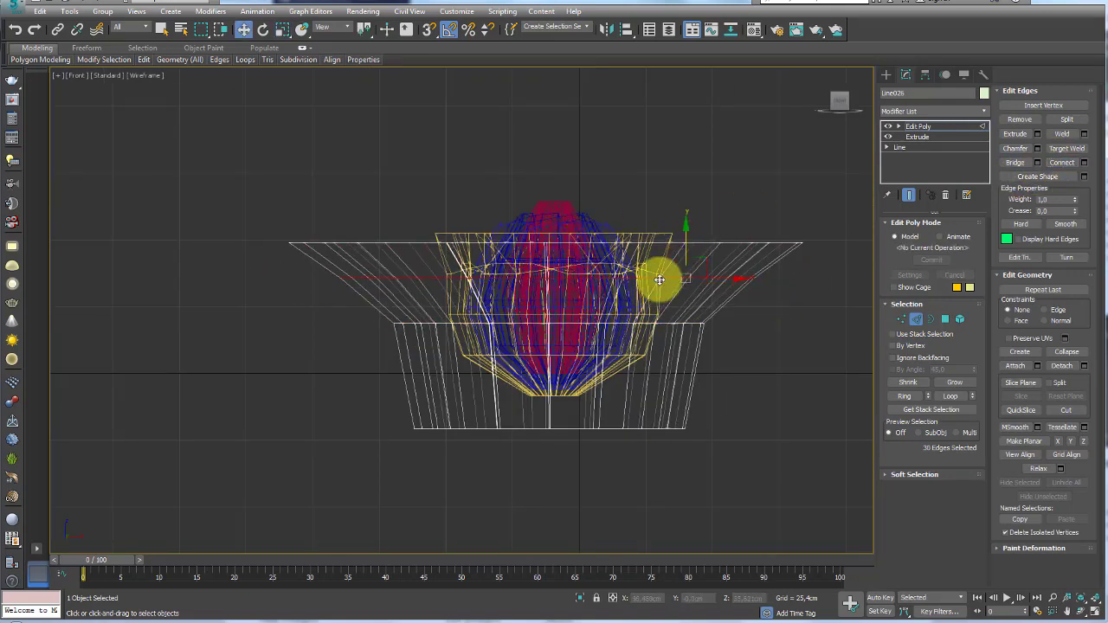
Step: Orbit the perspective view to inspect the vase from above and from the side
key("p")
key("e")
key("r")
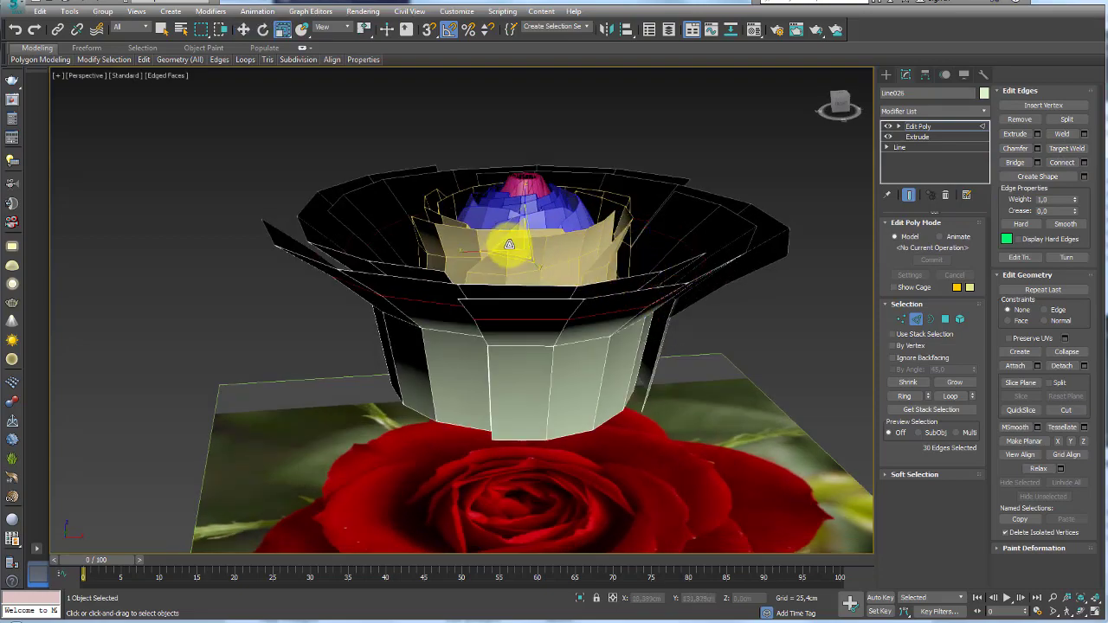
middle_click_drag(569, 247, 574, 332, "alt")
scroll(637, 303, "down", 5)
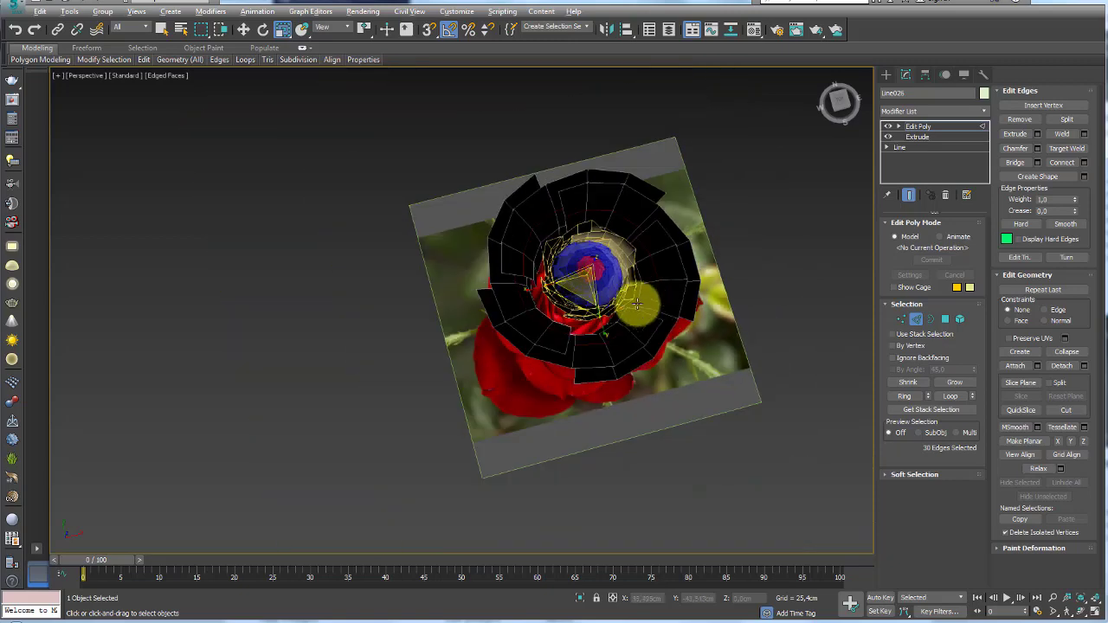
middle_click_drag(637, 303, 631, 205, "alt")
scroll(594, 291, "up", 3)
scroll(593, 292, "up", 3)
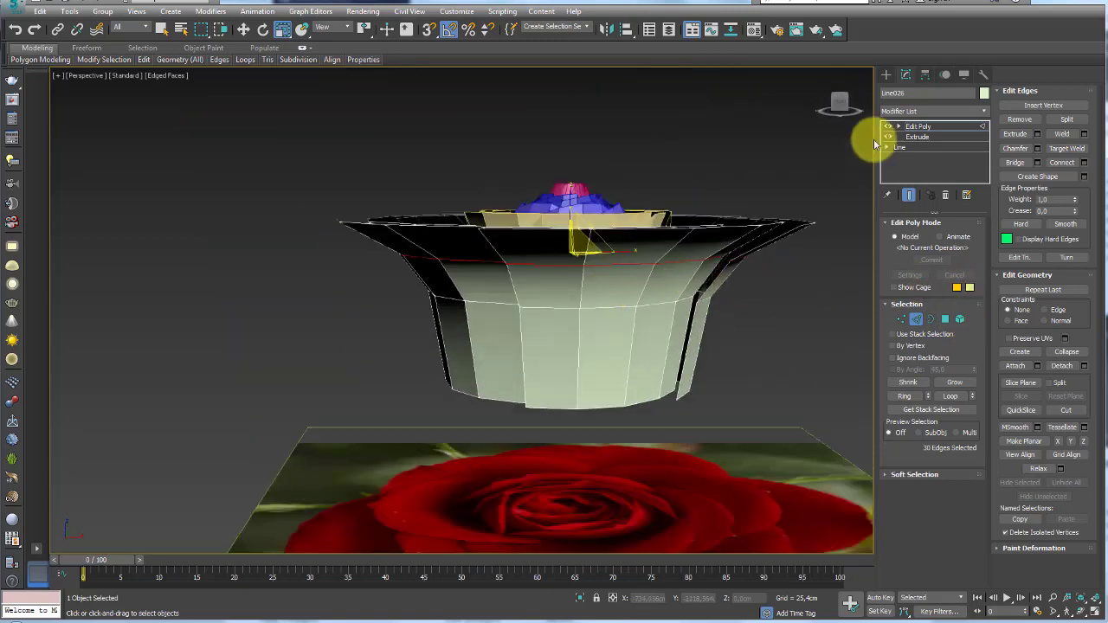
Step: Connect a new edge loop around the lower vase's vertical edges and scale it inward
left_click(920, 128)
left_click(960, 320)
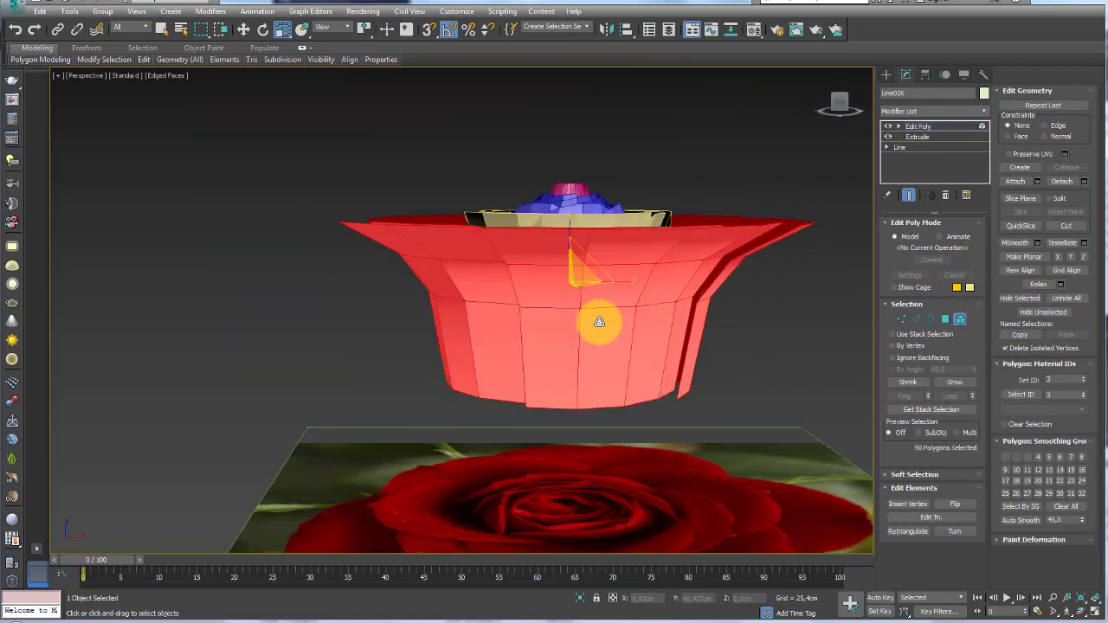
mouse_move(594, 321)
middle_mouse_down("alt")
mouse_move(741, 309)
mouse_move(879, 317)
middle_mouse_up("alt")
left_click(915, 319)
middle_click_drag(779, 336, 722, 337, "alt")
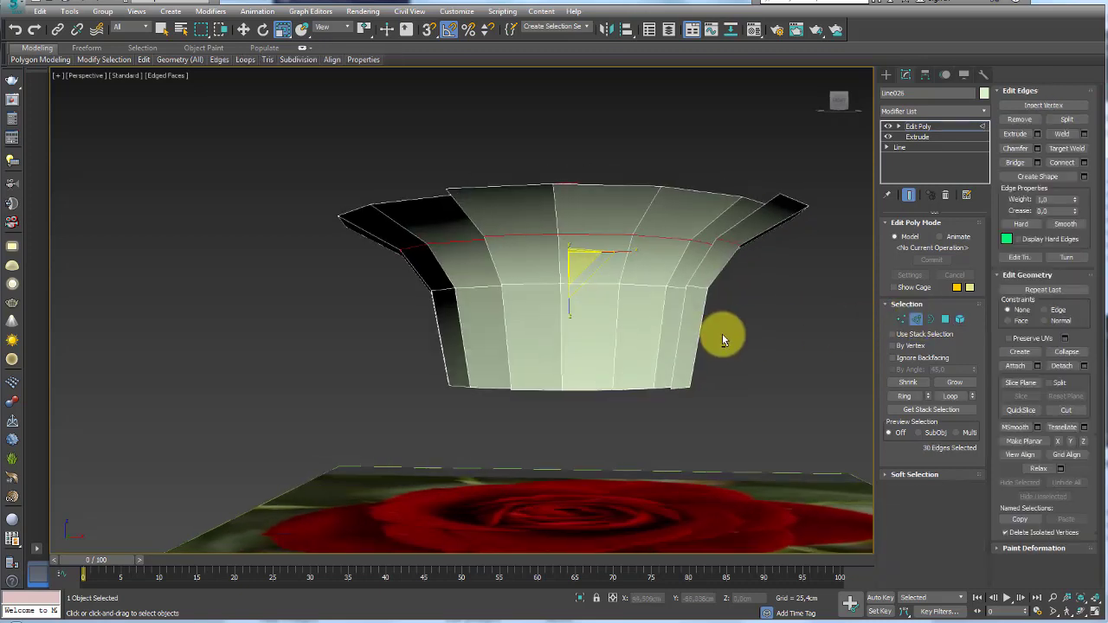
left_click_drag(759, 336, 300, 344)
left_click(1060, 162)
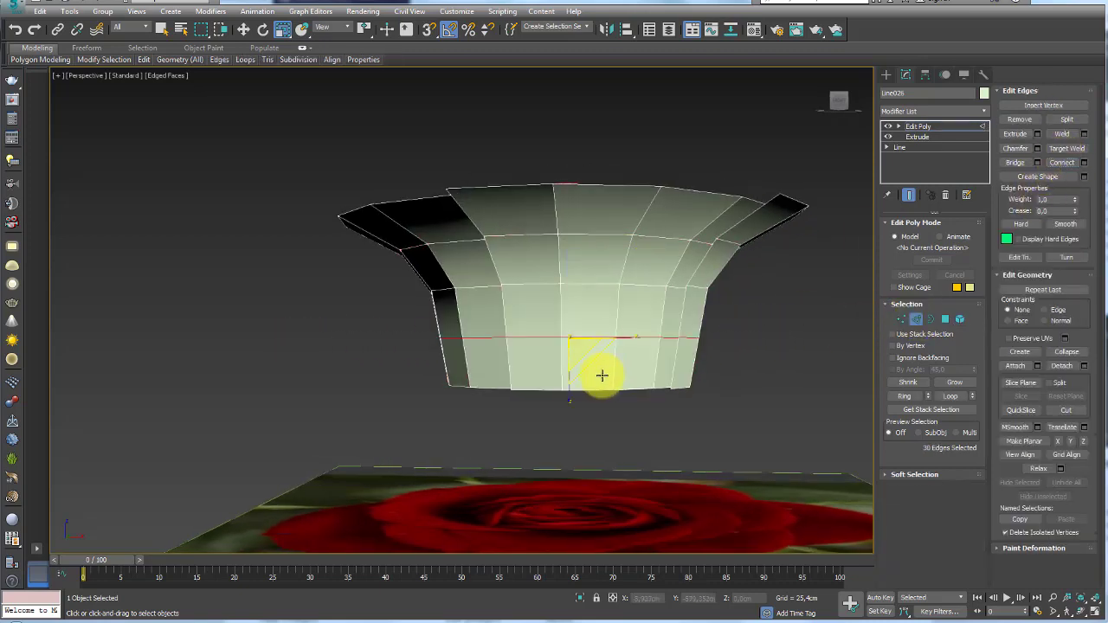
left_click_drag(575, 348, 586, 360)
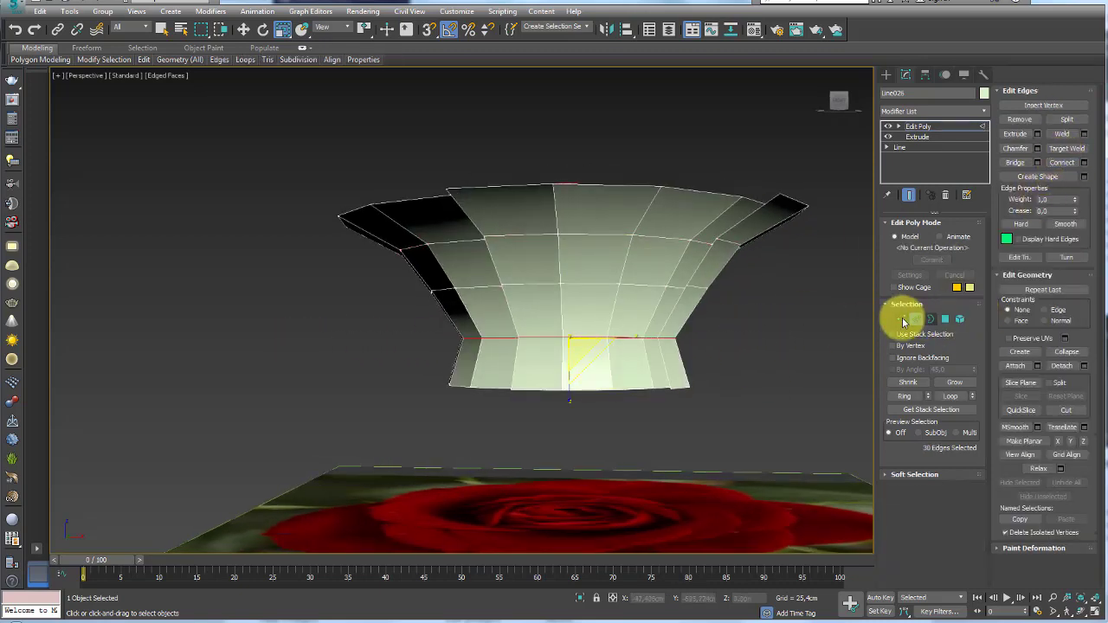
Step: Pinch the bottom vertex ring into a pointed base and narrow the middle ring
left_click(901, 320)
left_click_drag(822, 356, 312, 438)
left_click_drag(571, 368, 586, 425)
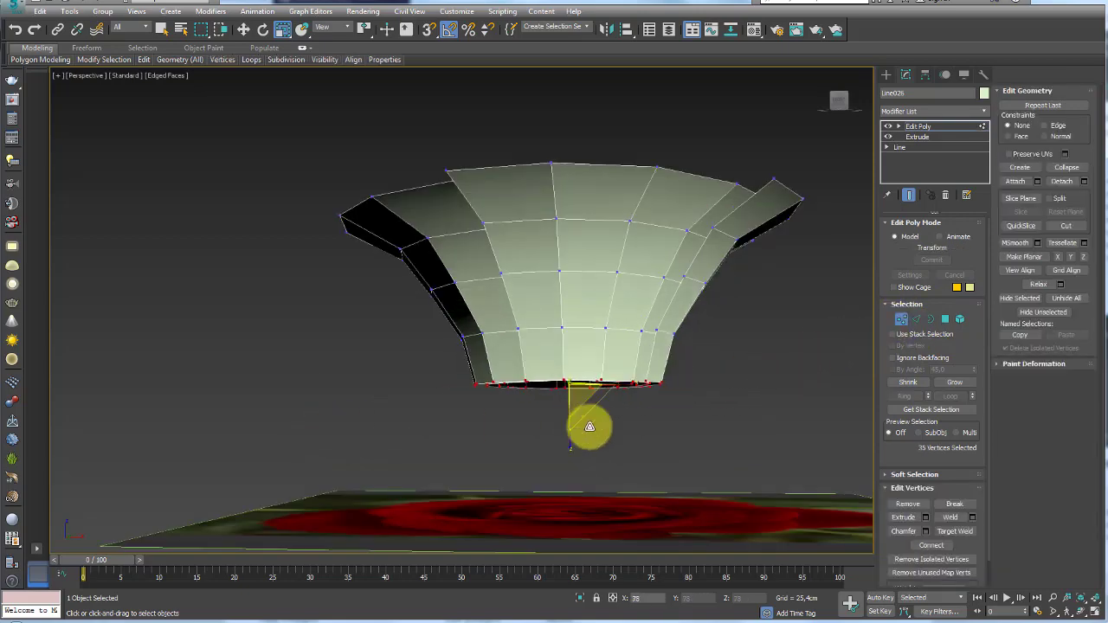
key("w")
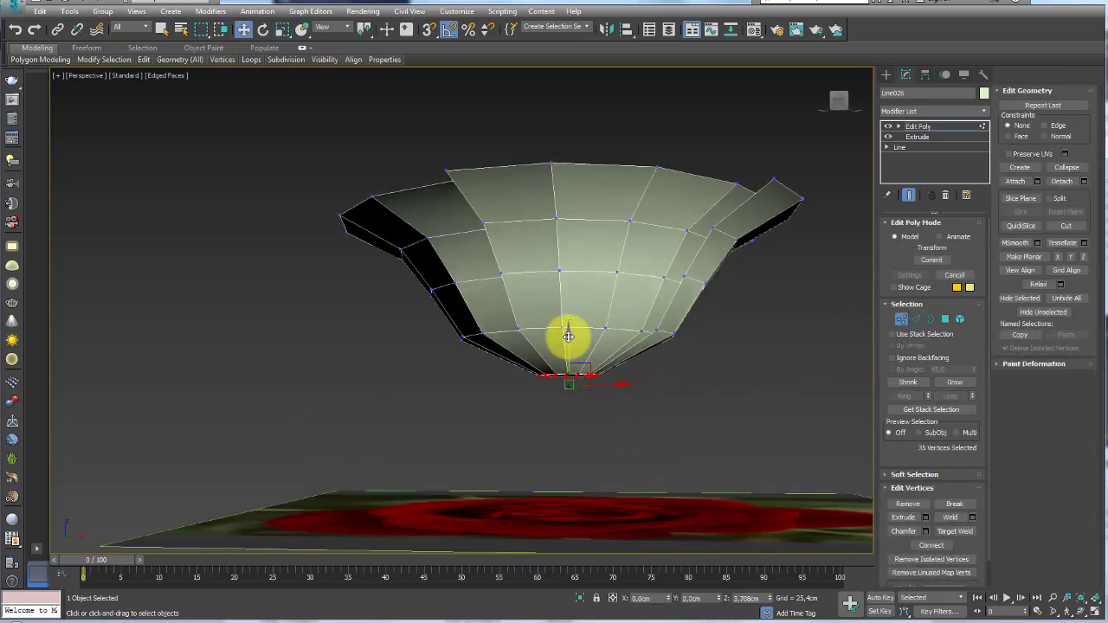
middle_click_drag(567, 336, 661, 326, "alt")
left_click_drag(514, 295, 427, 297)
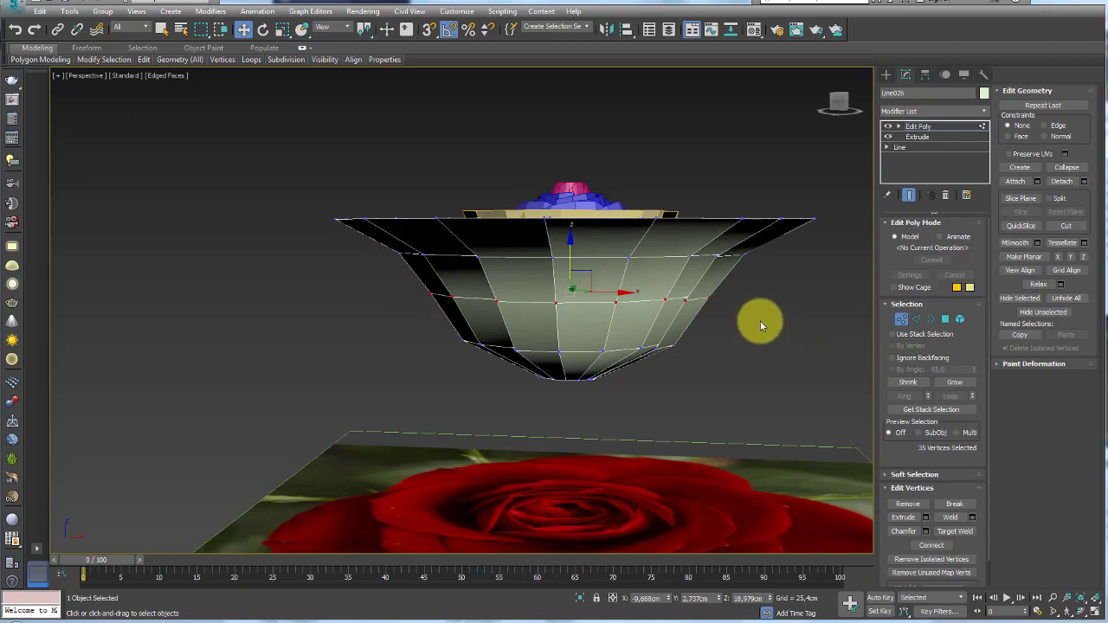
key("r")
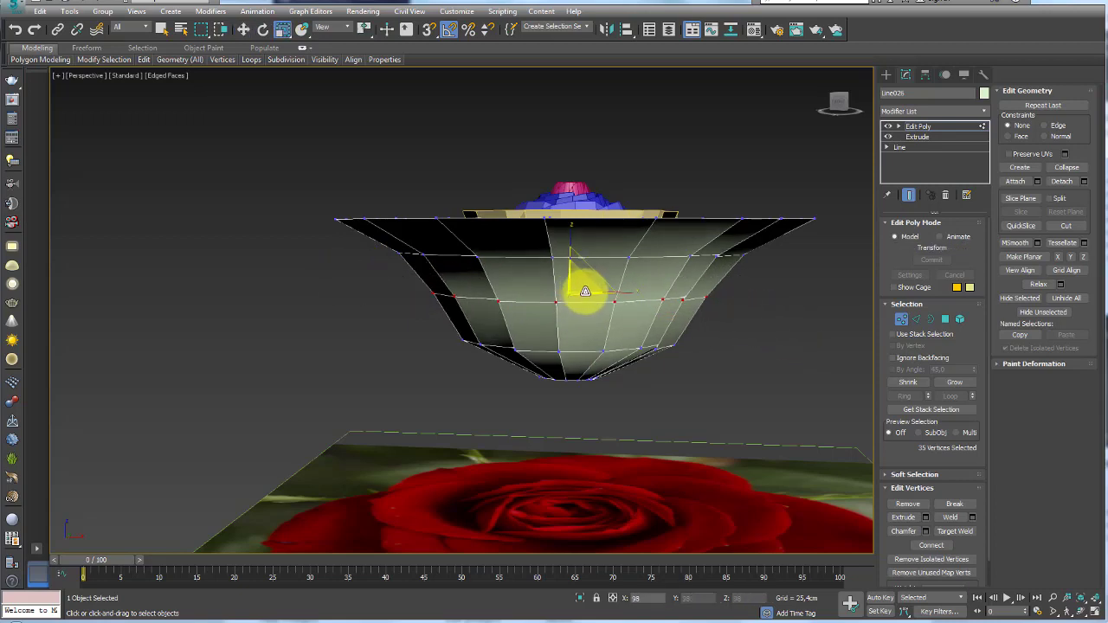
left_click_drag(584, 285, 586, 289)
middle_click_drag(771, 270, 766, 282)
Step: Scale the top rim vertices inward to 77%
mouse_move(376, 198)
left_mouse_down()
mouse_move(544, 248)
mouse_move(600, 240)
left_mouse_up()
mouse_move(601, 240)
middle_mouse_down("alt")
mouse_move(637, 289)
mouse_move(589, 272)
middle_mouse_up("alt")
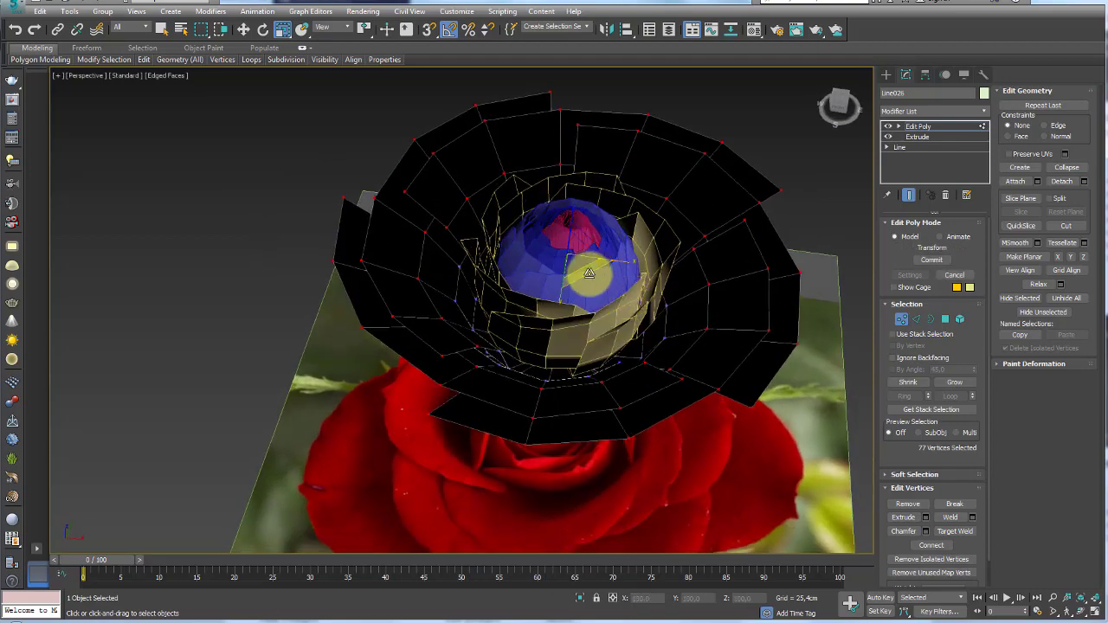
left_click_drag(588, 272, 574, 266)
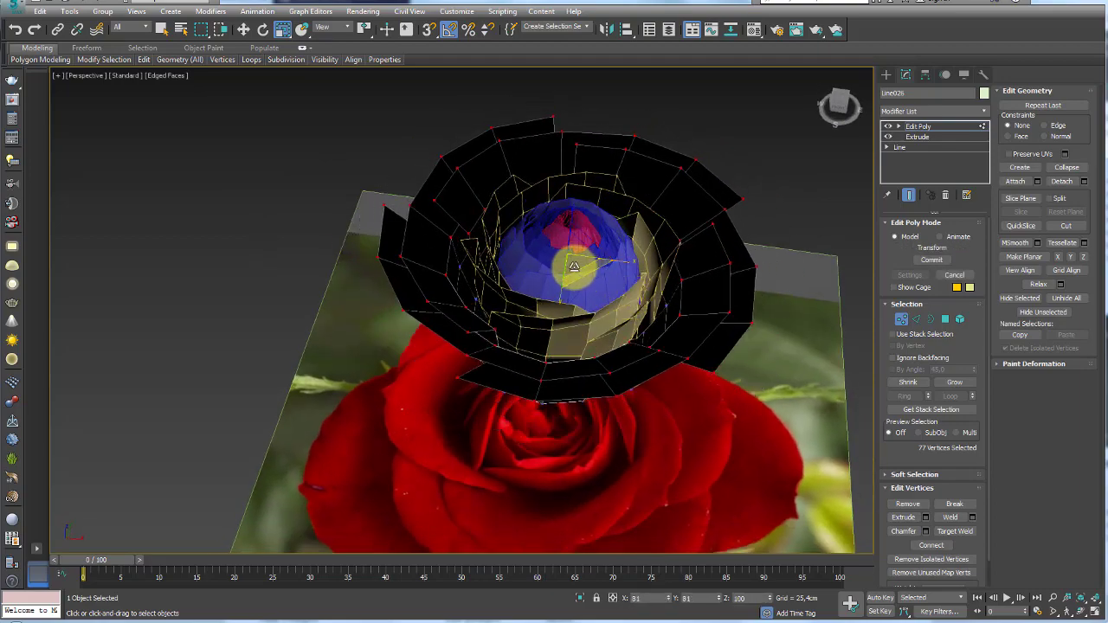
mouse_move(594, 285)
middle_mouse_down("alt")
mouse_move(599, 329)
mouse_move(683, 285)
mouse_move(655, 289)
mouse_move(672, 318)
mouse_move(663, 257)
mouse_move(544, 277)
middle_mouse_up("alt")
Step: Shrink the selection and pull the outer ring of vertices in to 92%, then exit to Edit Poly
left_click(911, 387)
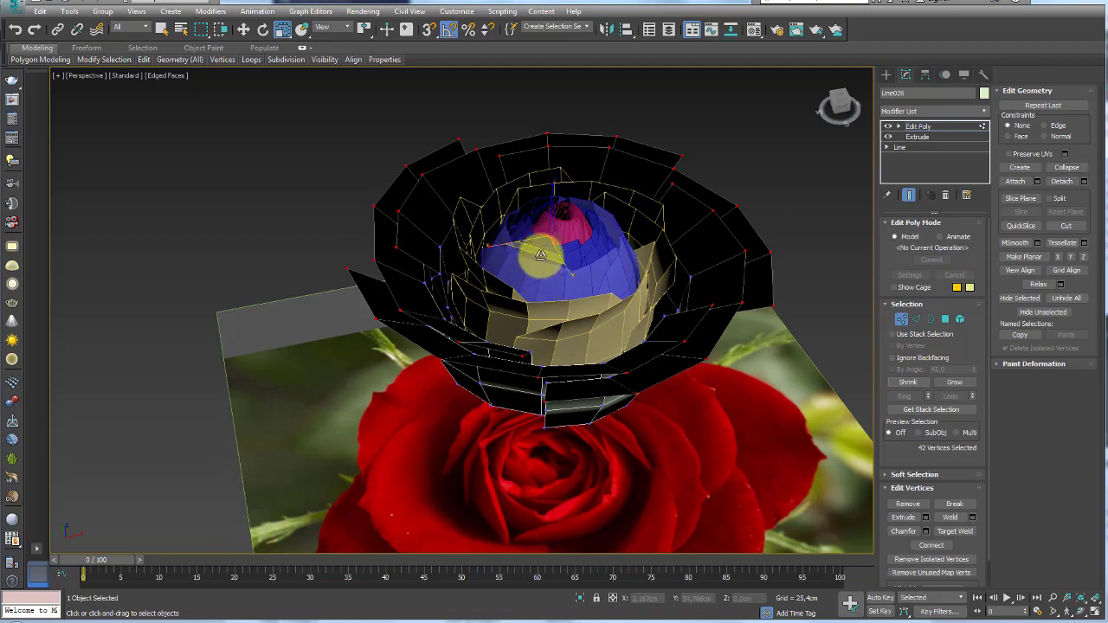
left_click_drag(540, 255, 543, 251)
middle_click_drag(562, 255, 570, 289, "alt")
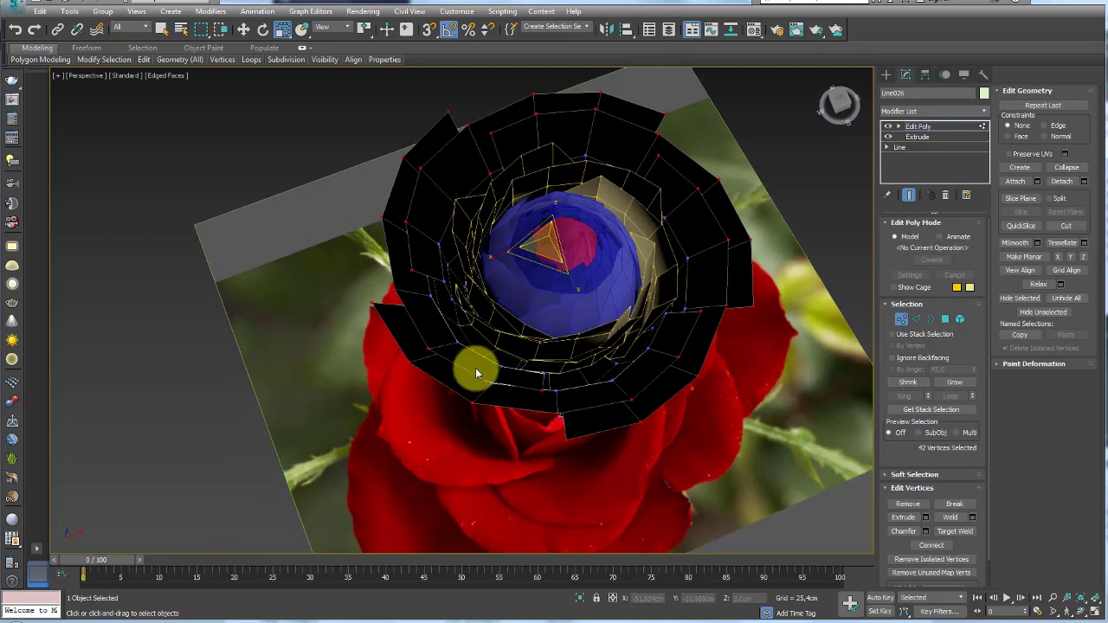
mouse_move(476, 373)
middle_mouse_down("alt")
mouse_move(569, 314)
mouse_move(608, 353)
mouse_move(684, 285)
middle_mouse_up("alt")
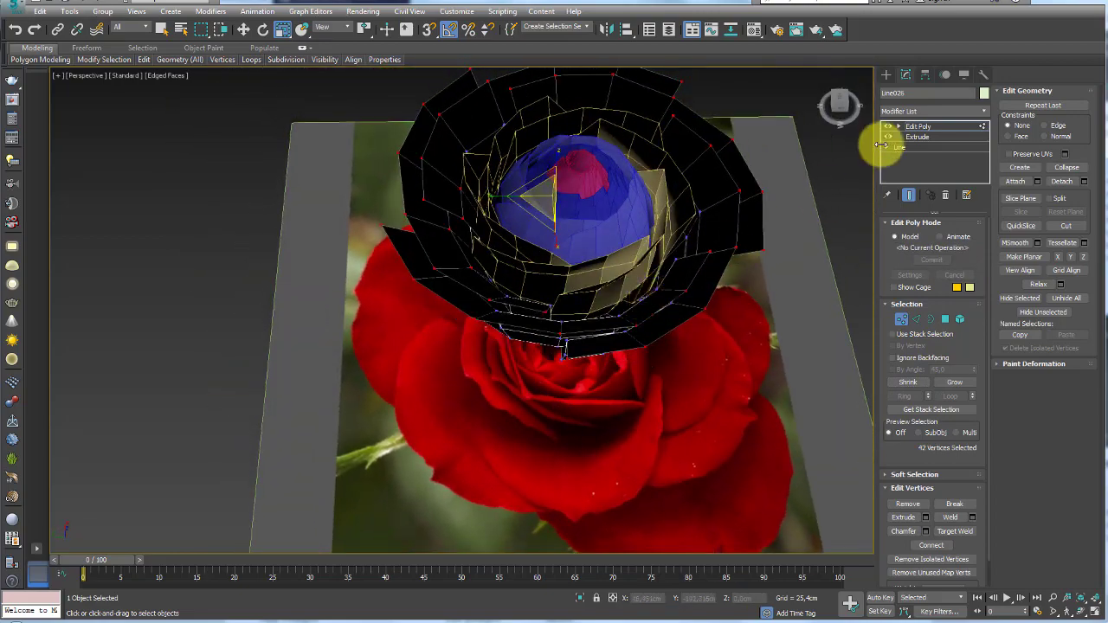
left_click(917, 127)
mouse_move(779, 216)
middle_mouse_down("alt")
mouse_move(658, 312)
mouse_move(633, 250)
mouse_move(593, 277)
mouse_move(592, 248)
middle_mouse_up("alt")
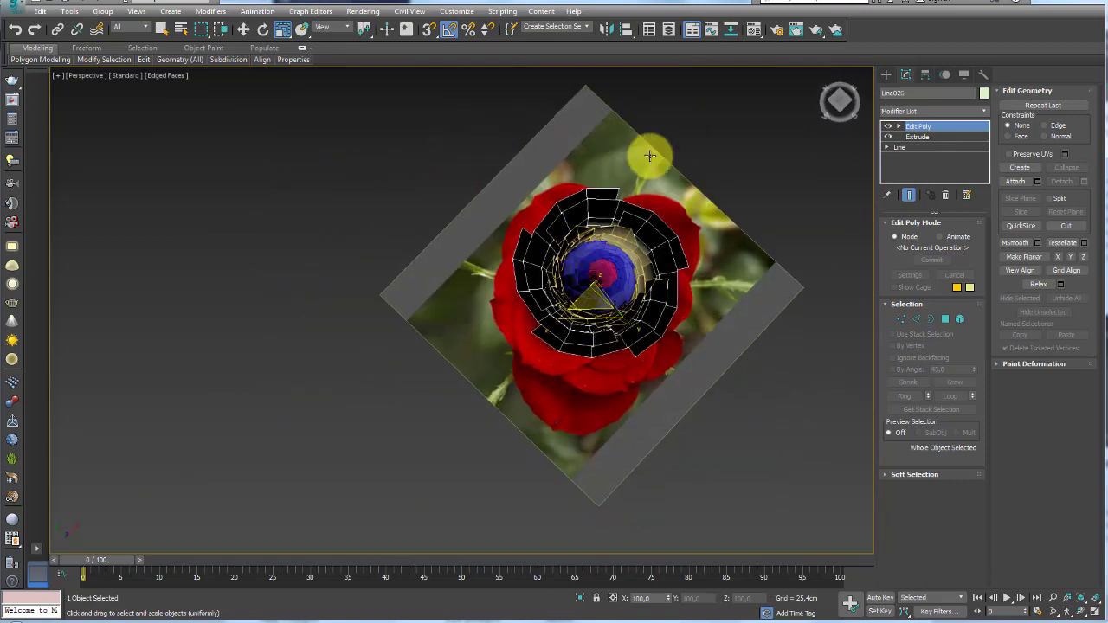
Step: Select the outer petal piece as an element
mouse_move(580, 207)
middle_mouse_down("alt")
mouse_move(593, 260)
mouse_move(475, 255)
mouse_move(530, 209)
mouse_move(594, 265)
middle_mouse_up("alt")
scroll(594, 265, "up", 4)
middle_click_drag(511, 236, 581, 263, "alt")
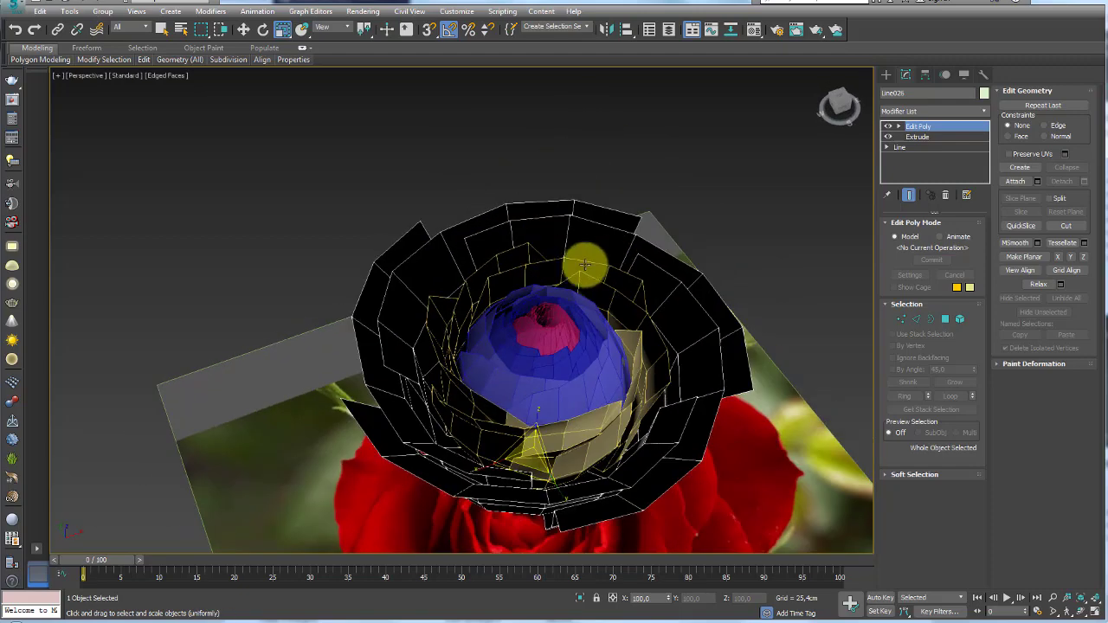
left_click(952, 322)
mouse_move(952, 322)
middle_mouse_down("alt")
mouse_move(606, 420)
mouse_move(539, 326)
mouse_move(507, 363)
middle_mouse_up("alt")
left_click(603, 380)
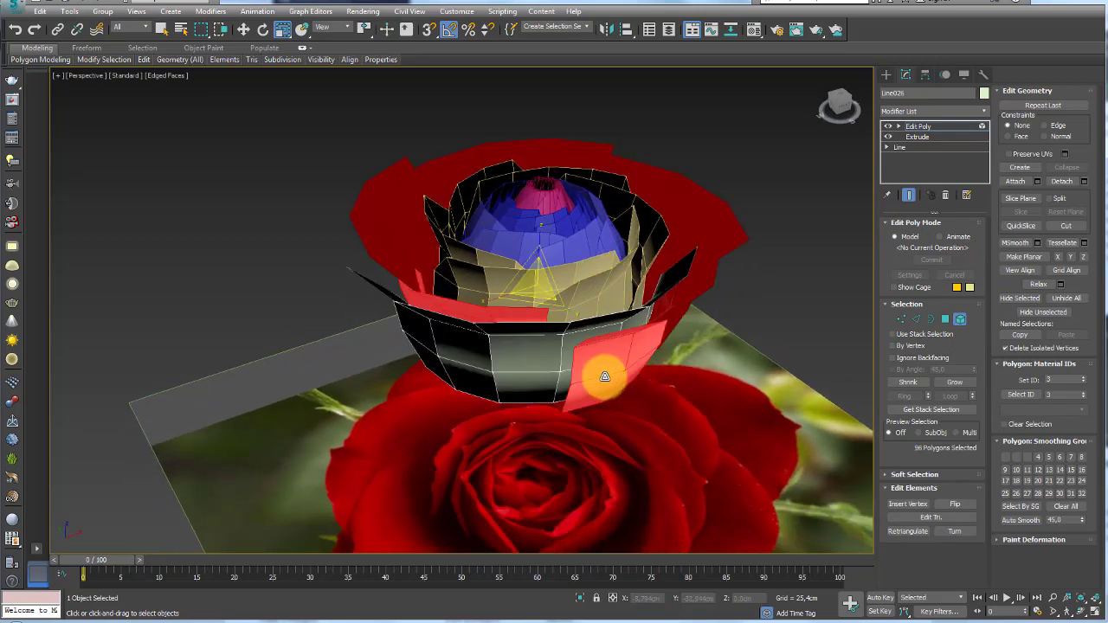
Step: Remove two vertices at the outer petal's tip and return to object level
left_click(901, 318)
middle_click_drag(737, 289, 749, 264, "alt")
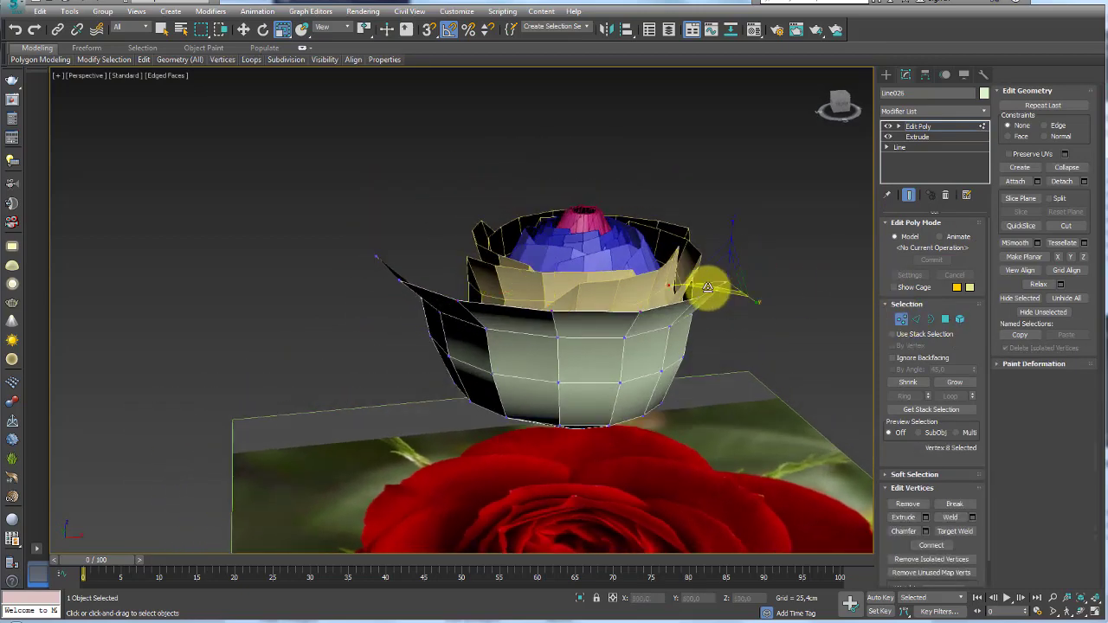
left_click_drag(334, 242, 388, 265)
middle_click_drag(470, 272, 817, 248, "alt")
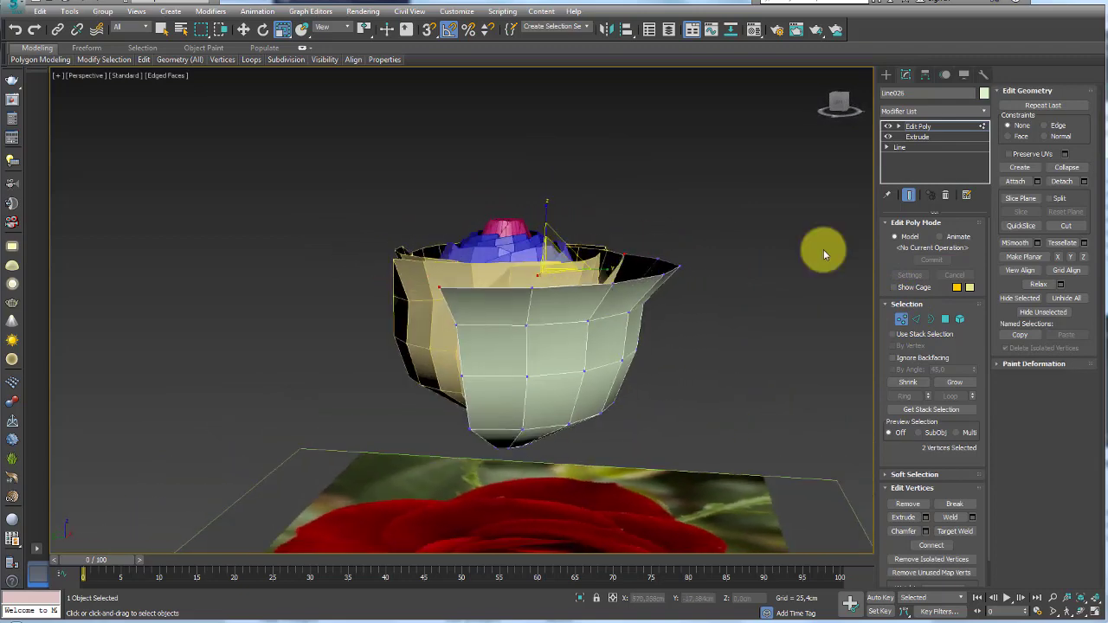
left_click(906, 511)
middle_click_drag(705, 321, 797, 243, "alt")
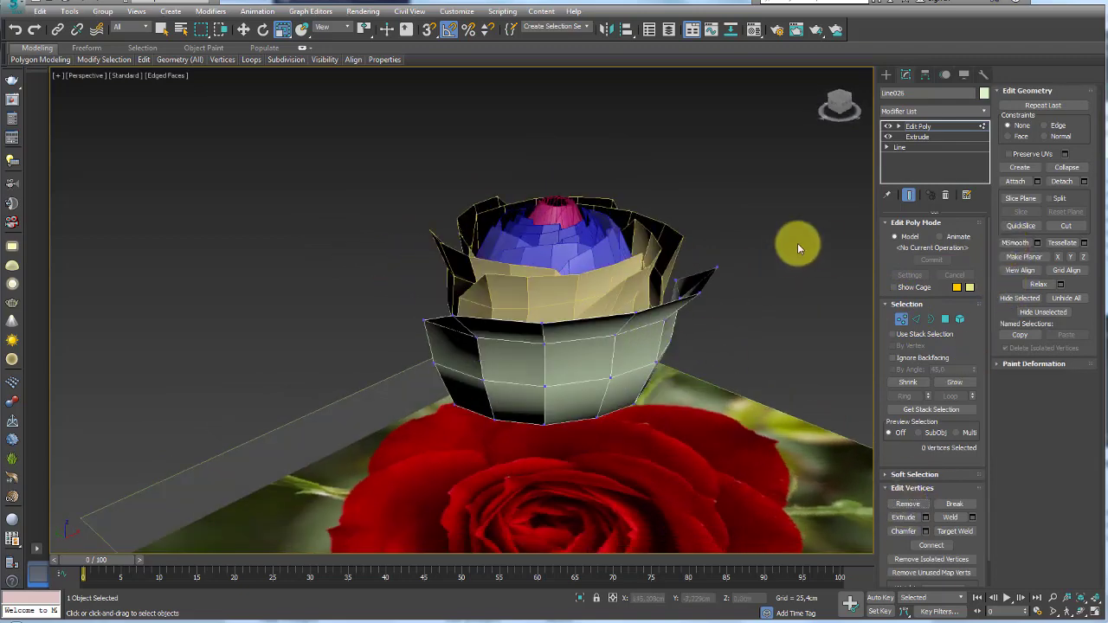
left_click(919, 127)
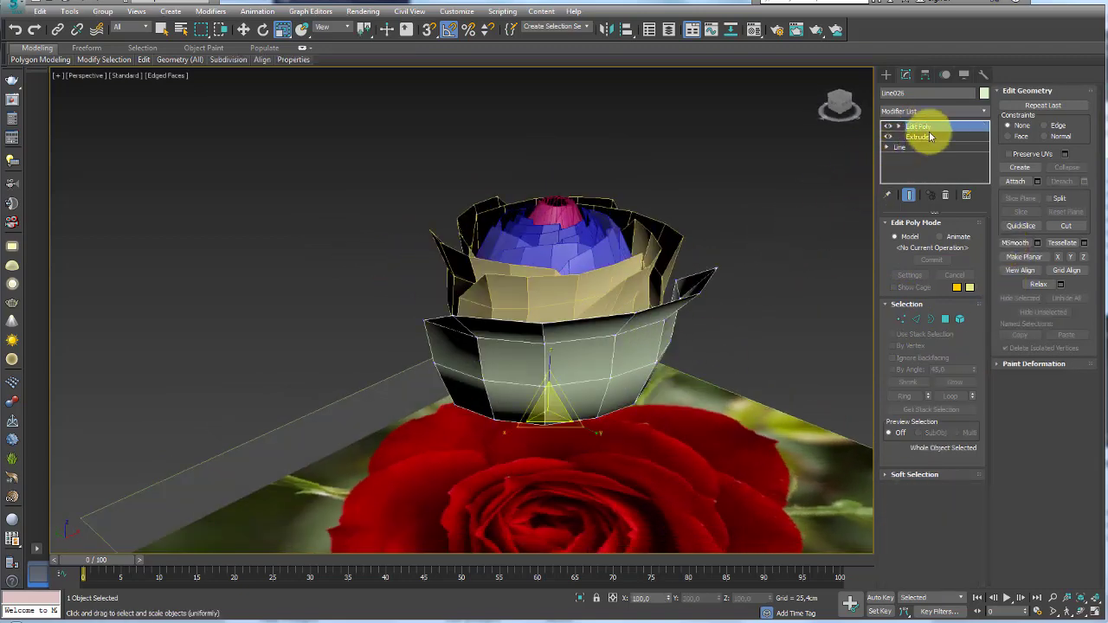
mouse_move(642, 299)
middle_mouse_down("alt")
mouse_move(656, 263)
mouse_move(673, 285)
mouse_move(584, 282)
mouse_move(581, 260)
mouse_move(662, 232)
mouse_move(672, 302)
mouse_move(597, 273)
middle_mouse_up("alt")
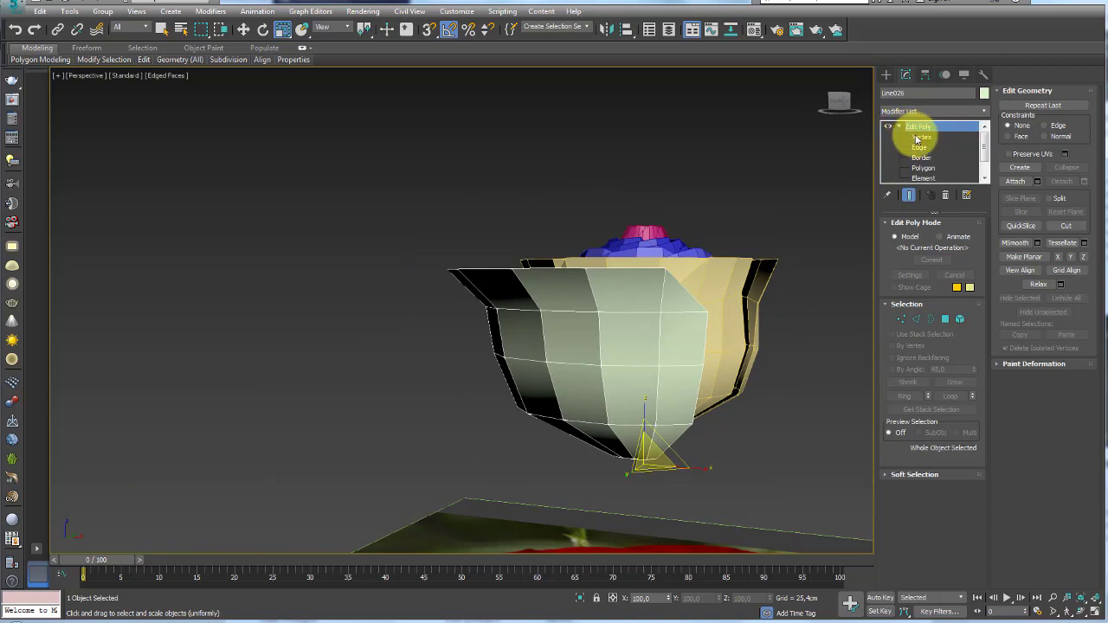
Step: Isolate the petal at Vertex level and set move constraints to Edge
left_click(917, 139)
key("alt+q")
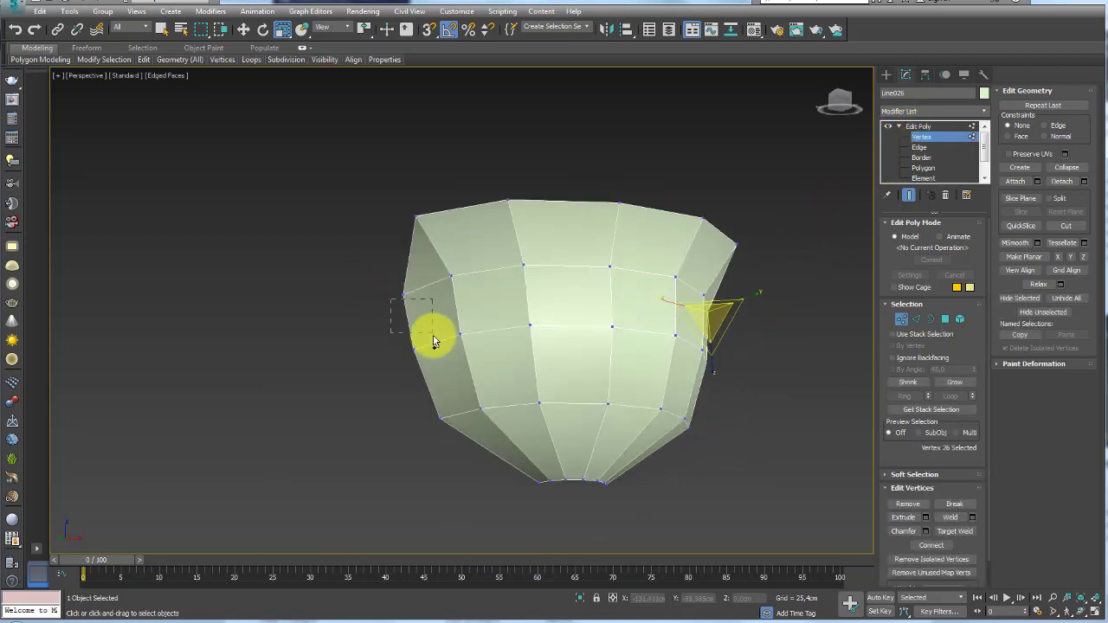
left_click(403, 294)
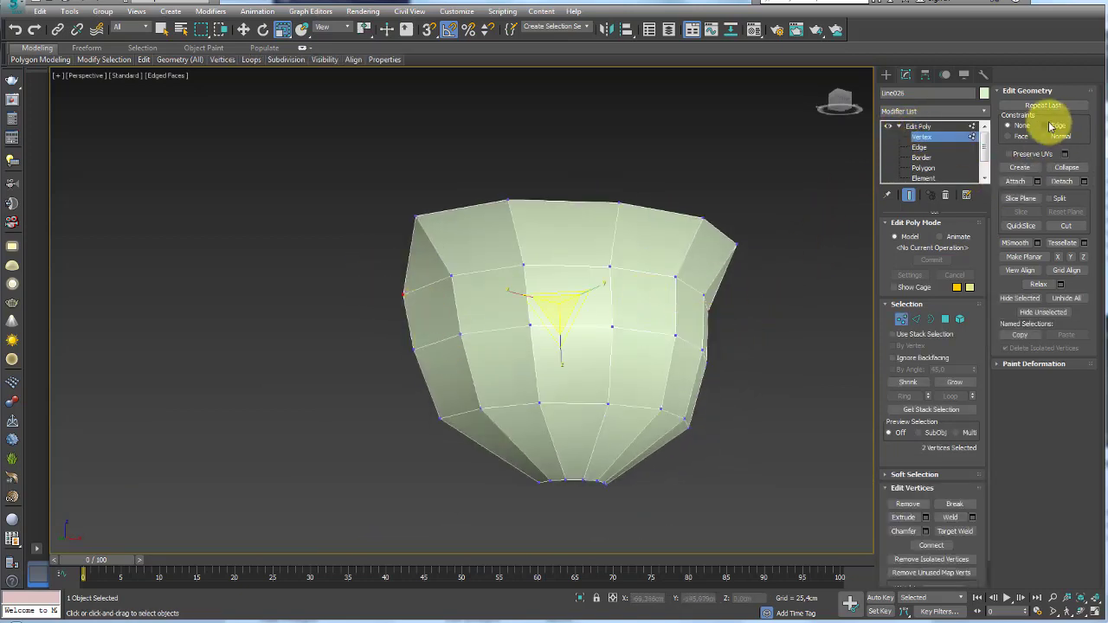
left_click(1046, 127)
key("w")
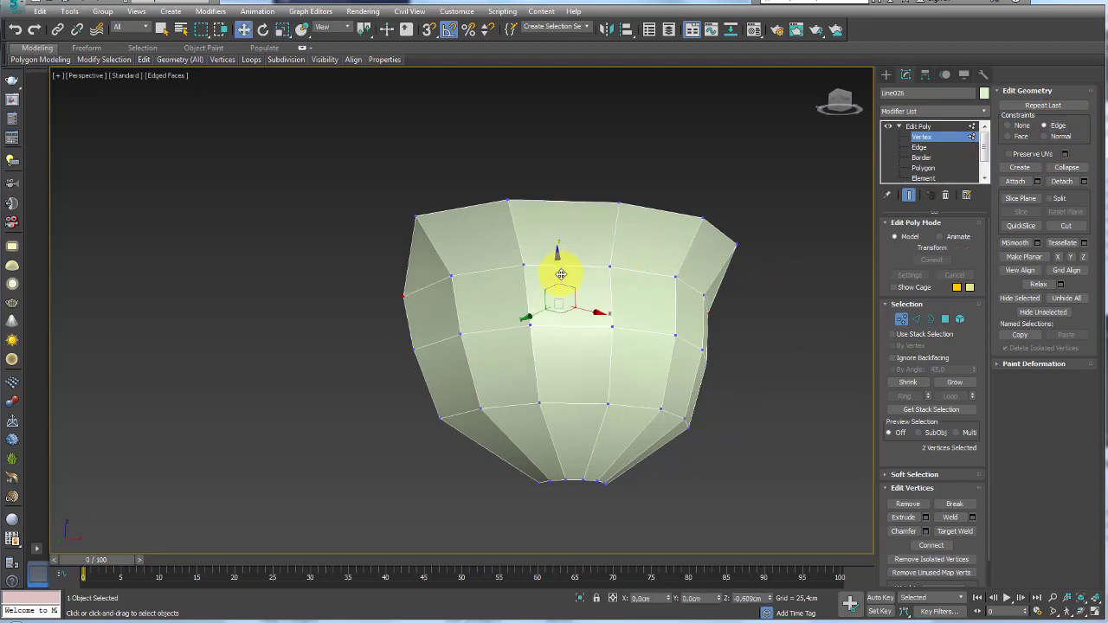
Step: Lower a left and a right vertex along their edges, then set constraints back to None
left_click(459, 335)
middle_click_drag(648, 376, 741, 334, "alt")
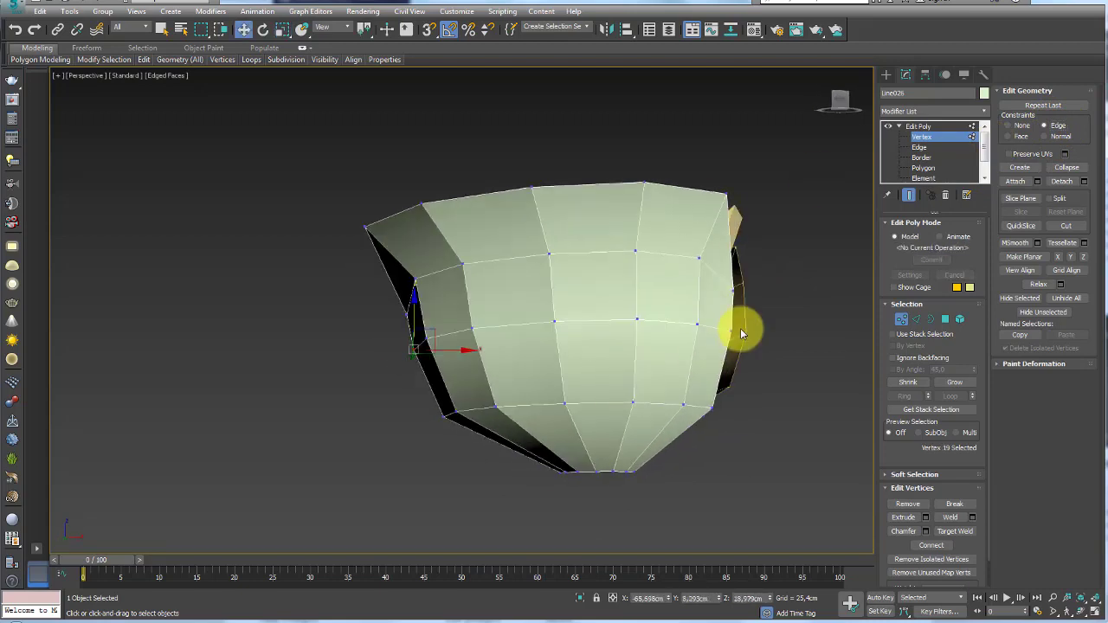
left_click(731, 332, "ctrl")
left_click_drag(568, 303, 561, 317)
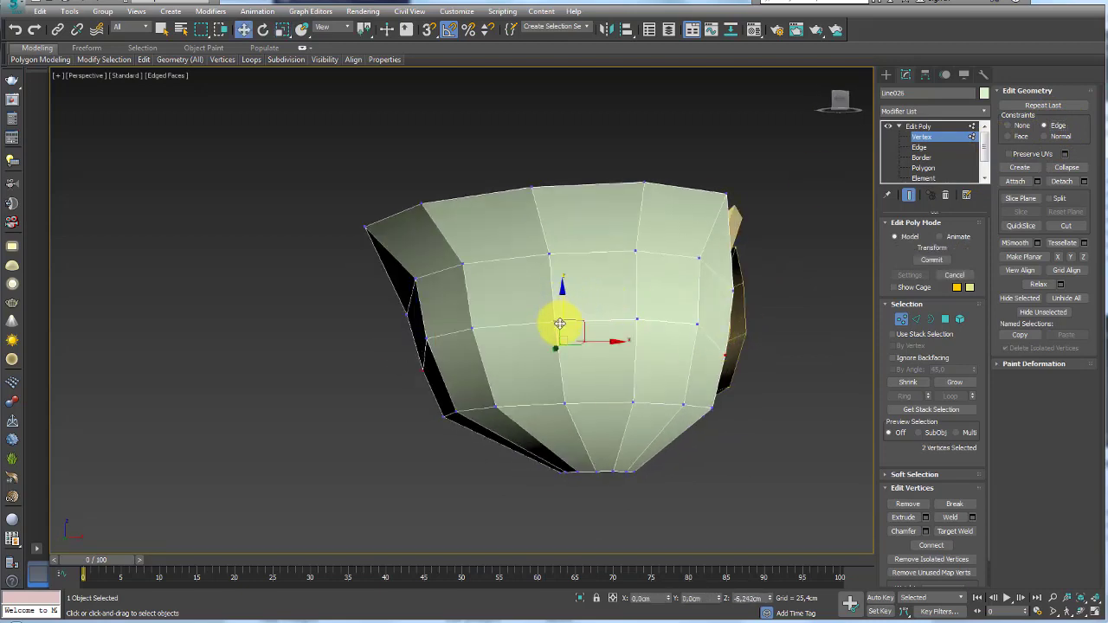
middle_click_drag(729, 284, 732, 167, "alt")
middle_click_drag(696, 218, 650, 251, "alt")
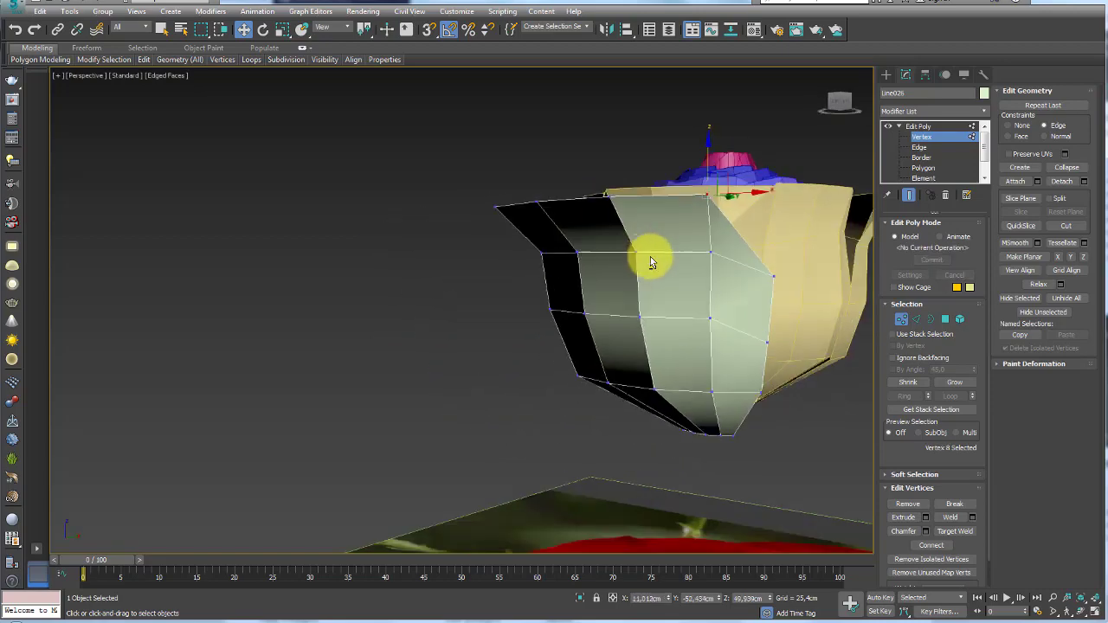
left_click(934, 131)
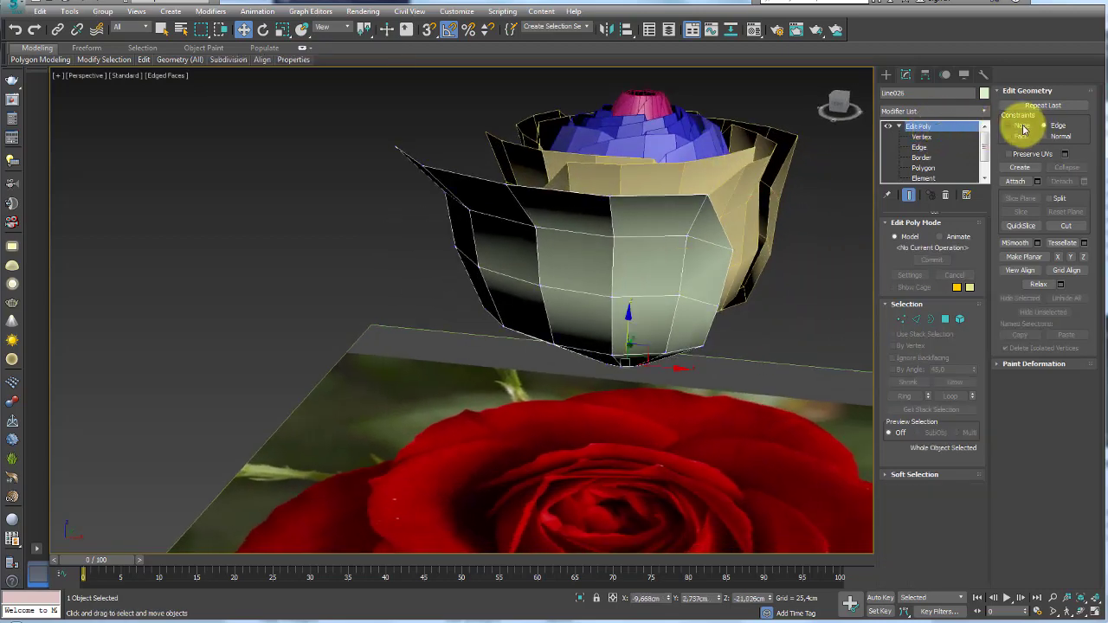
left_click(1022, 127)
Step: Preview and confirm five instanced copies of the outer petal rotated 360° about Z
mouse_move(707, 197)
middle_mouse_down("alt")
mouse_move(735, 228)
mouse_move(722, 270)
middle_mouse_up("alt")
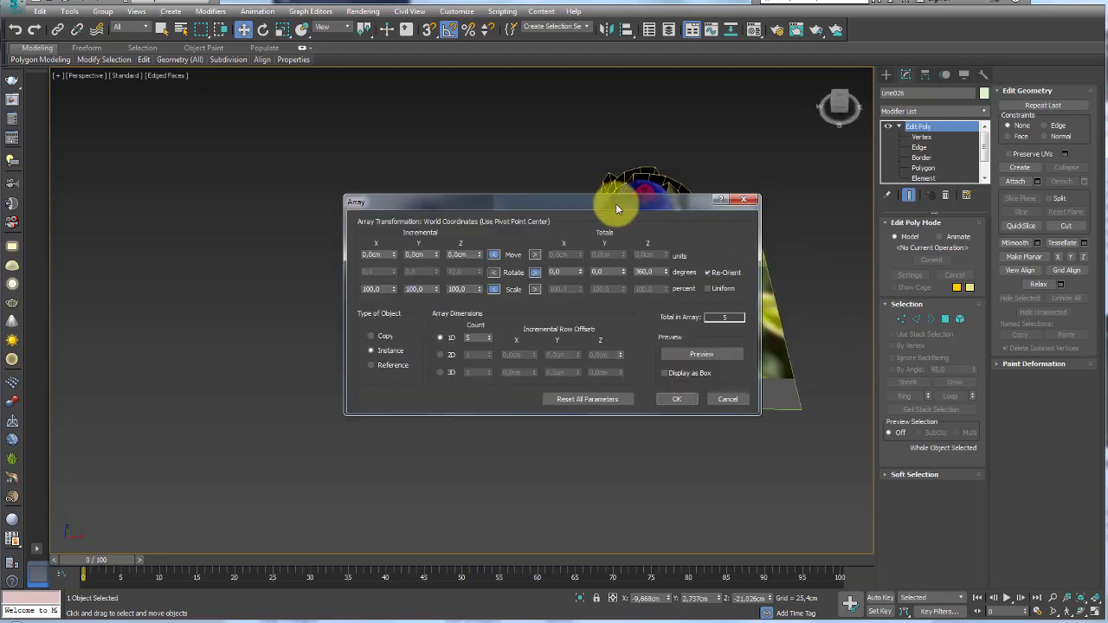
left_click_drag(615, 203, 378, 151)
left_click(483, 303)
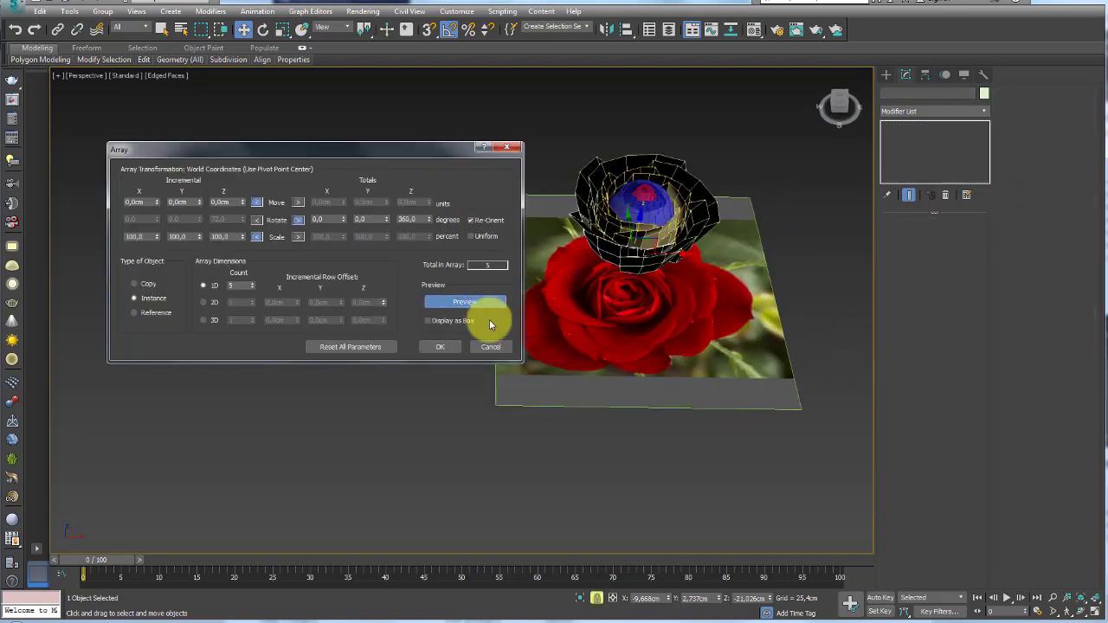
left_click(438, 344)
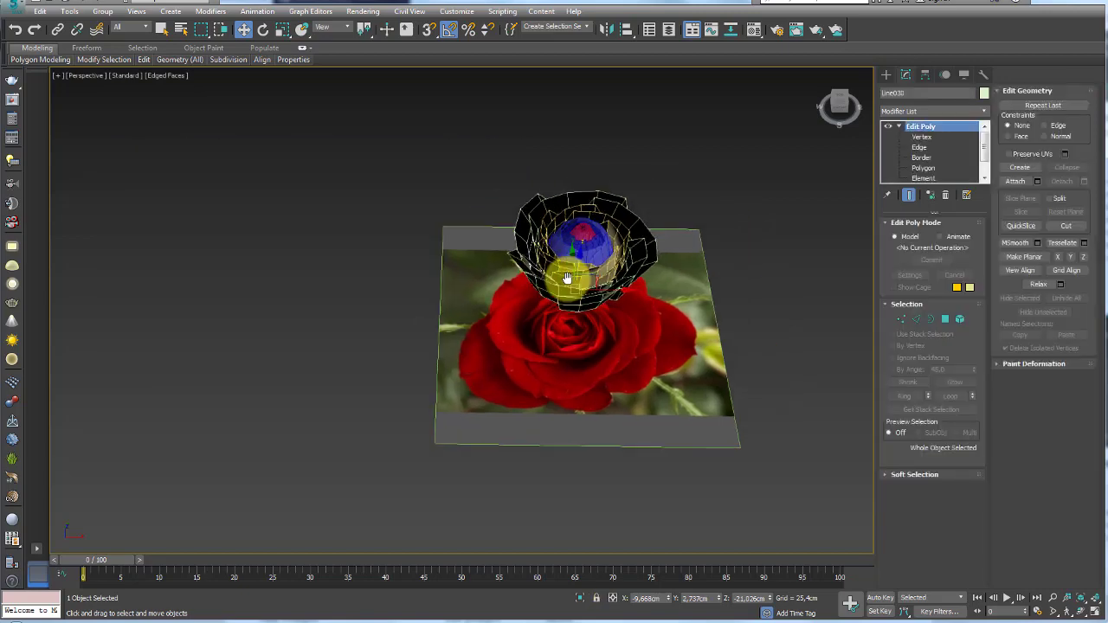
scroll(554, 338, "up", 5)
mouse_move(554, 340)
middle_mouse_down("alt")
mouse_move(554, 306)
mouse_move(508, 218)
middle_mouse_up("alt")
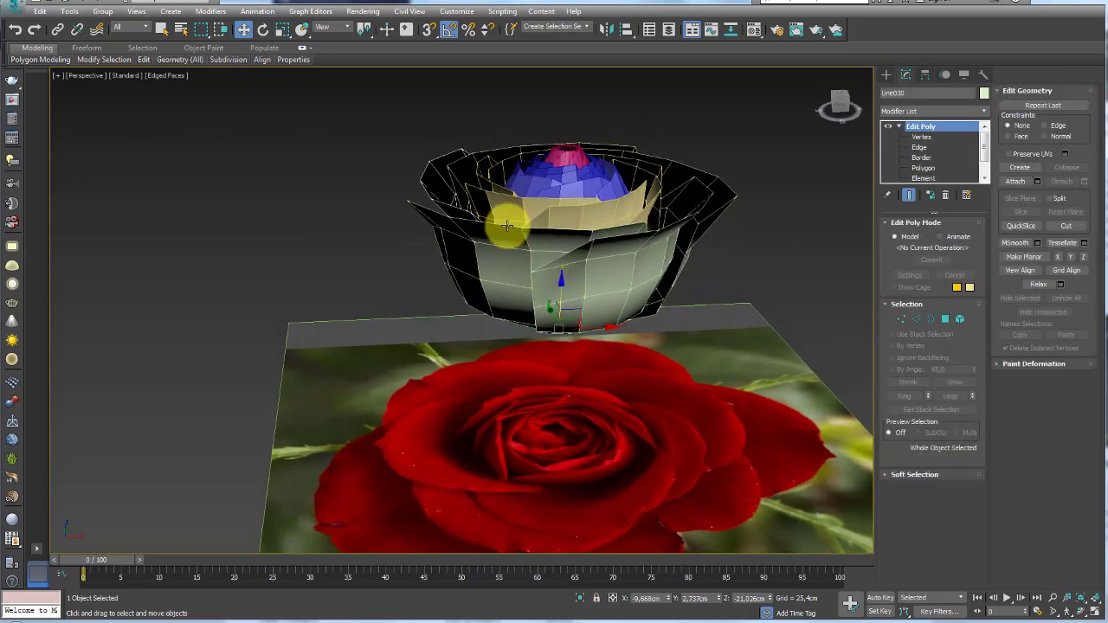
left_click(519, 223)
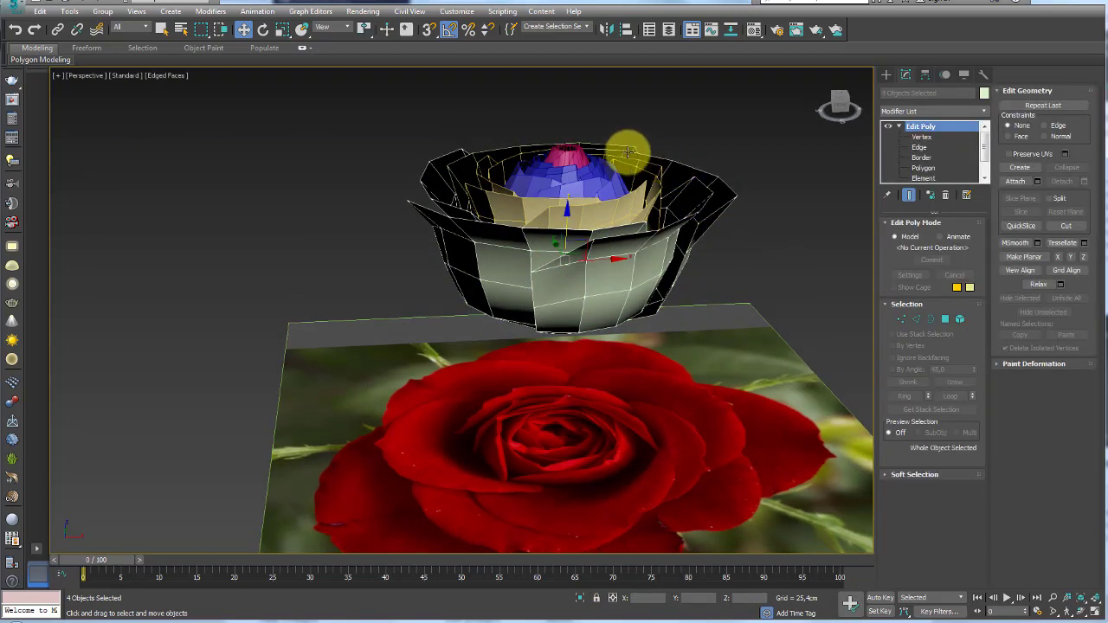
Step: Select the five arrayed outer petals and isolate them
mouse_move(455, 161)
middle_mouse_down("alt")
mouse_move(516, 206)
mouse_move(576, 470)
middle_mouse_up("alt")
left_click(580, 597)
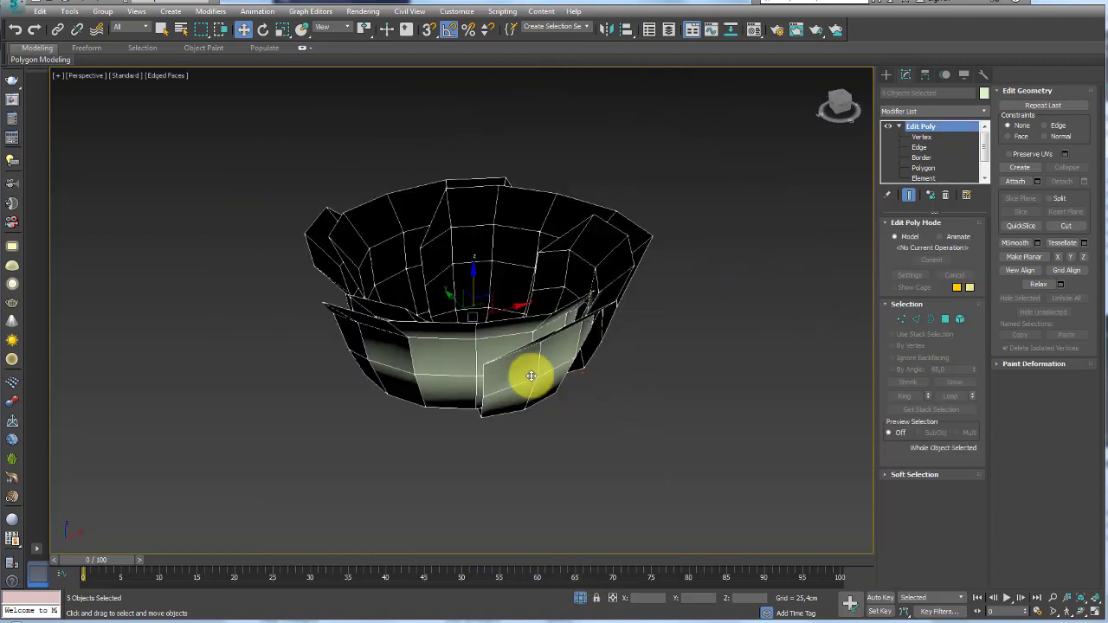
mouse_move(531, 376)
middle_mouse_down("alt")
mouse_move(597, 381)
mouse_move(334, 372)
middle_mouse_up("alt")
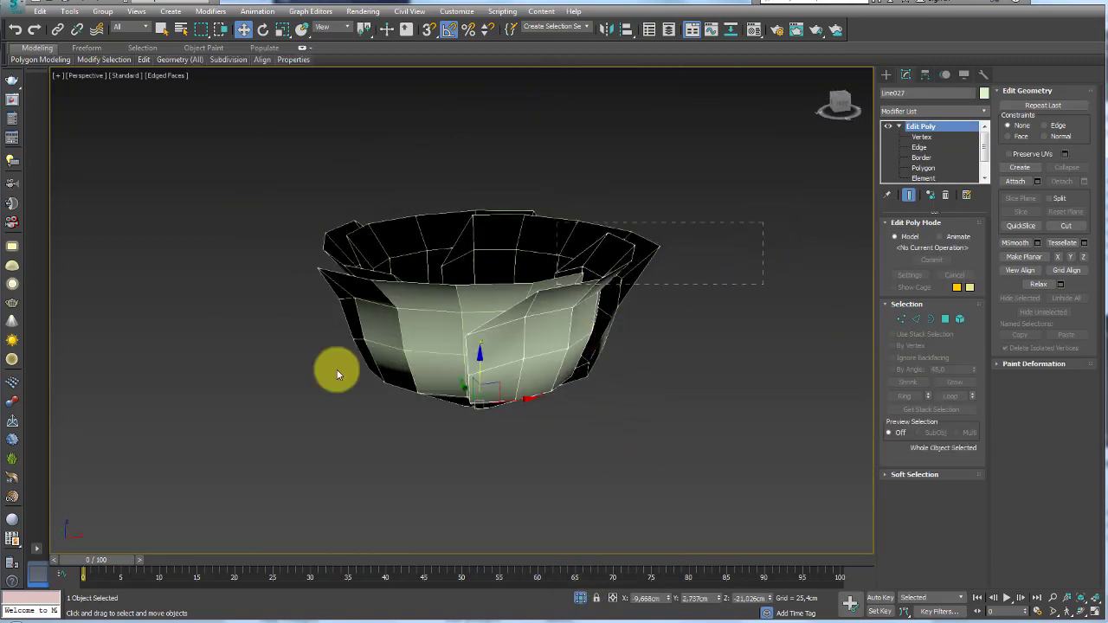
Step: Attach petals Line030 through Line026 to Line027 using Attach List
left_click(285, 378)
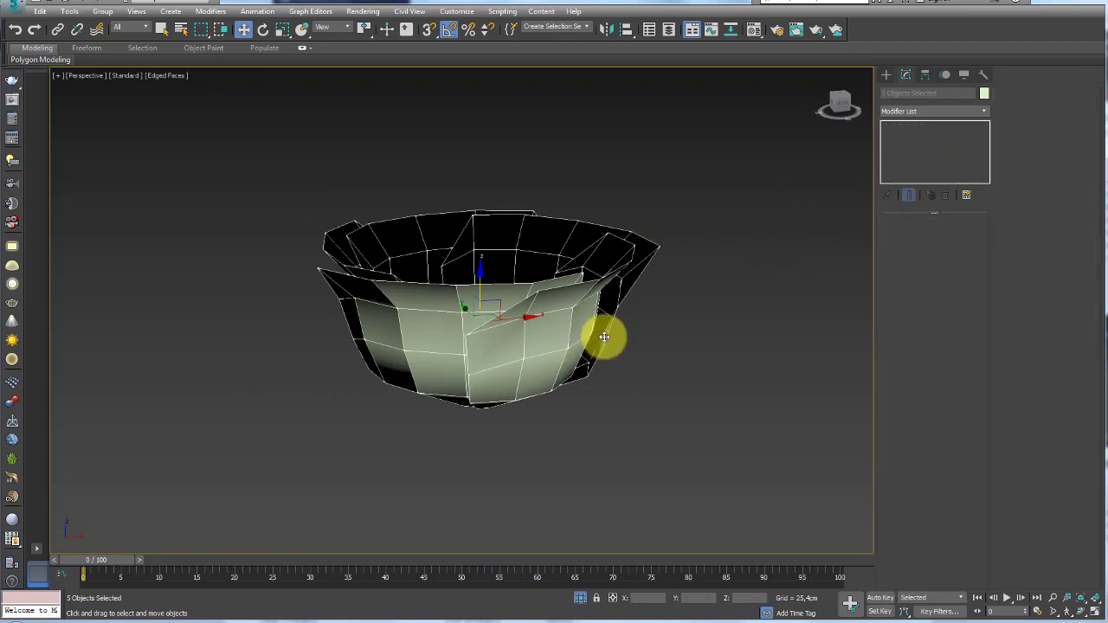
left_click(544, 329)
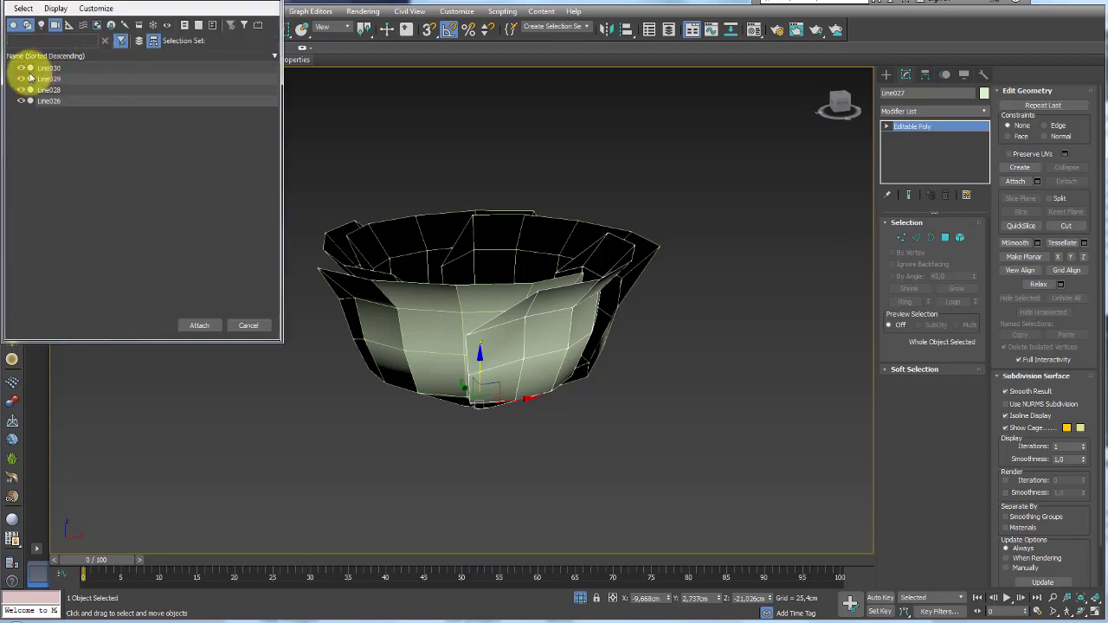
left_click_drag(43, 68, 73, 131)
left_click(198, 329)
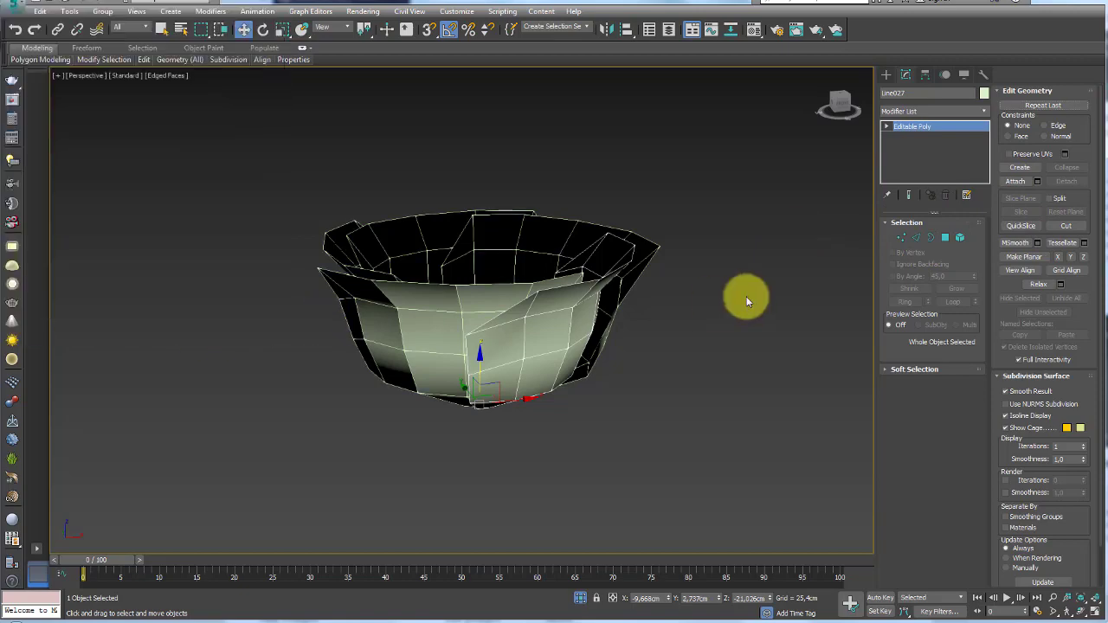
mouse_move(746, 296)
middle_mouse_down("alt")
mouse_move(662, 354)
mouse_move(699, 306)
middle_mouse_up("alt")
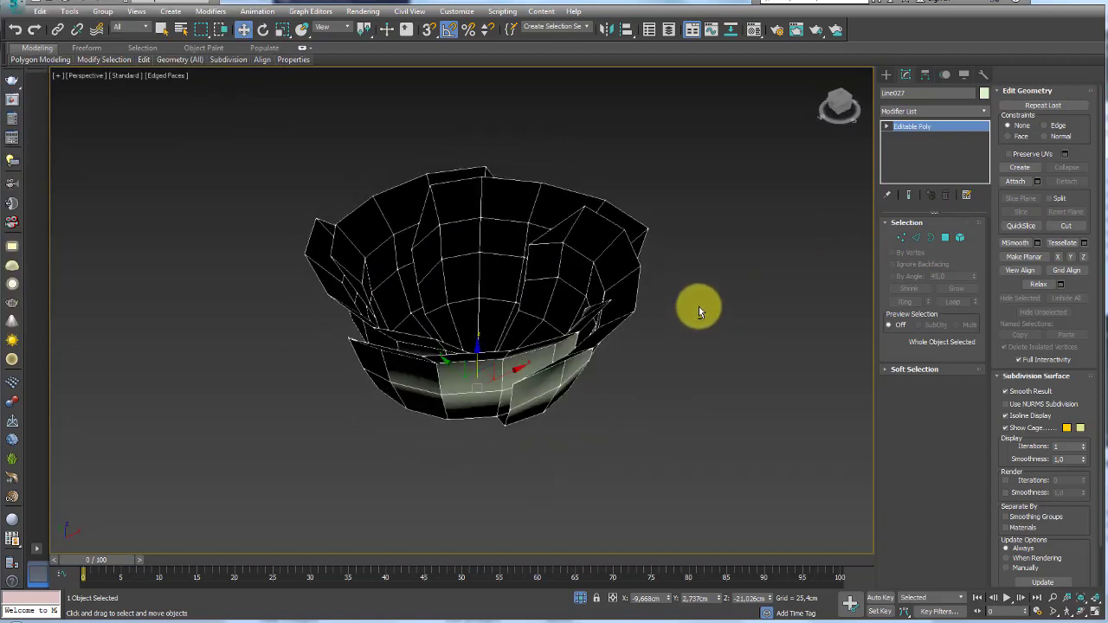
Step: End isolation to bring the rose back and inspect the petal ring from several angles
left_click(581, 596)
mouse_move(624, 361)
middle_mouse_down("alt")
mouse_move(609, 341)
mouse_move(627, 347)
mouse_move(629, 431)
mouse_move(667, 356)
middle_mouse_up("alt")
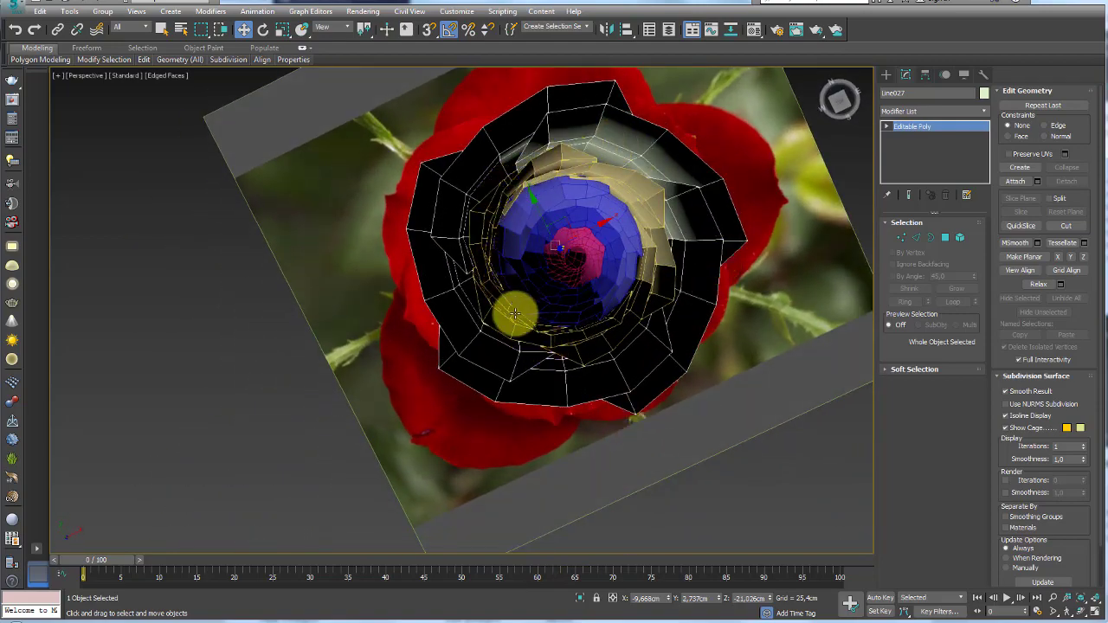
mouse_move(494, 286)
middle_mouse_down("alt")
mouse_move(525, 222)
mouse_move(580, 199)
middle_mouse_up("alt")
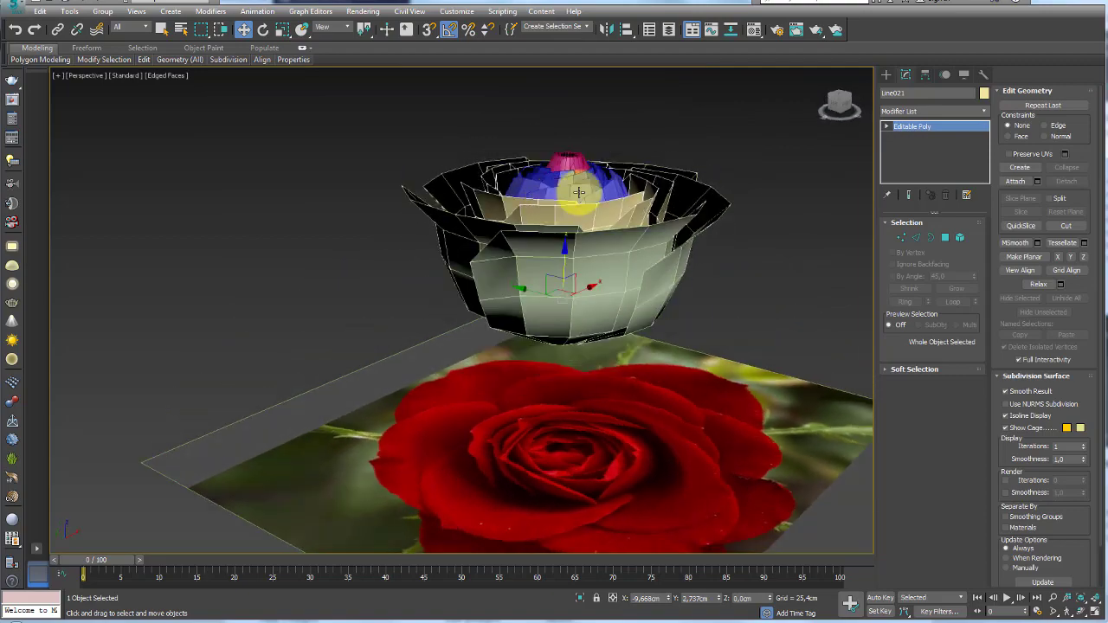
left_click(901, 237)
middle_click_drag(864, 234, 798, 211, "alt")
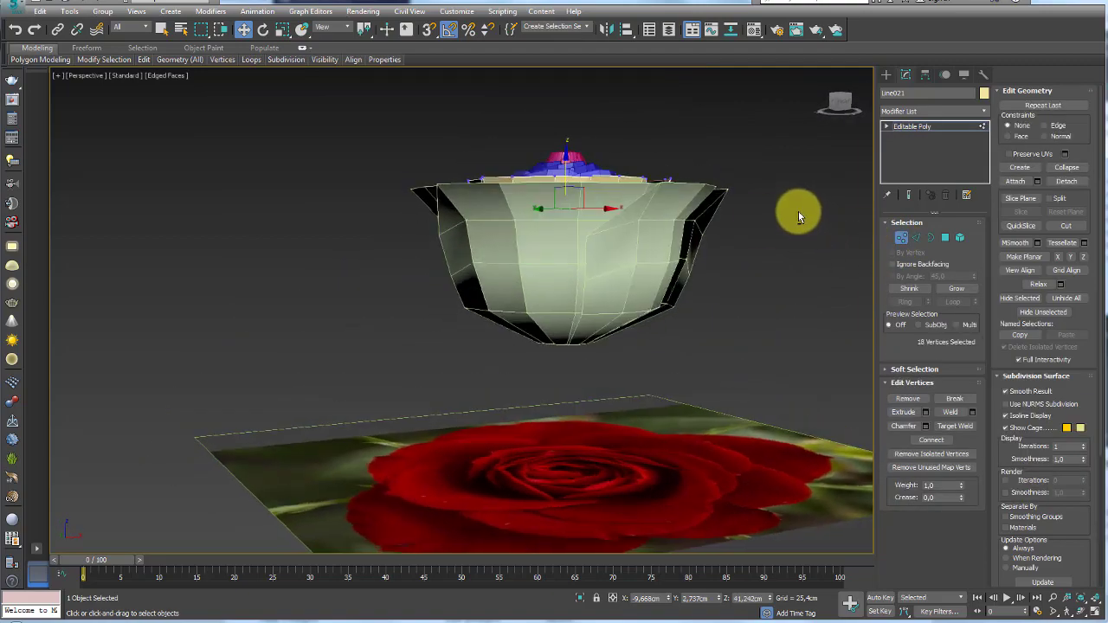
left_click(919, 129)
mouse_move(638, 210)
middle_mouse_down("alt")
mouse_move(647, 292)
mouse_move(700, 277)
middle_mouse_up("alt")
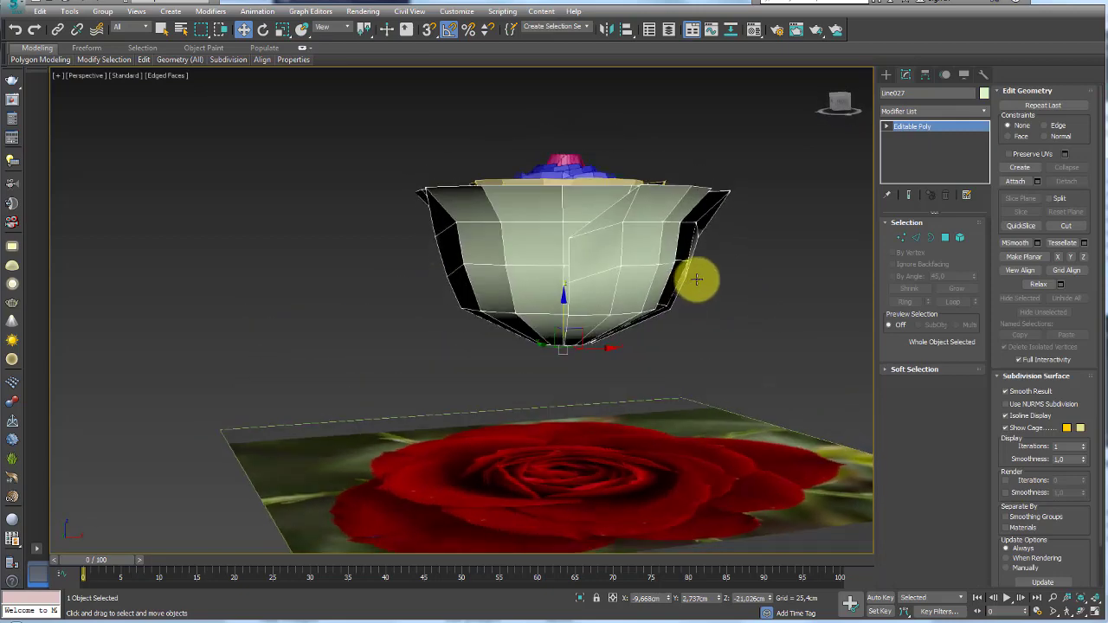
left_click(901, 237)
middle_click_drag(573, 200, 569, 232, "alt")
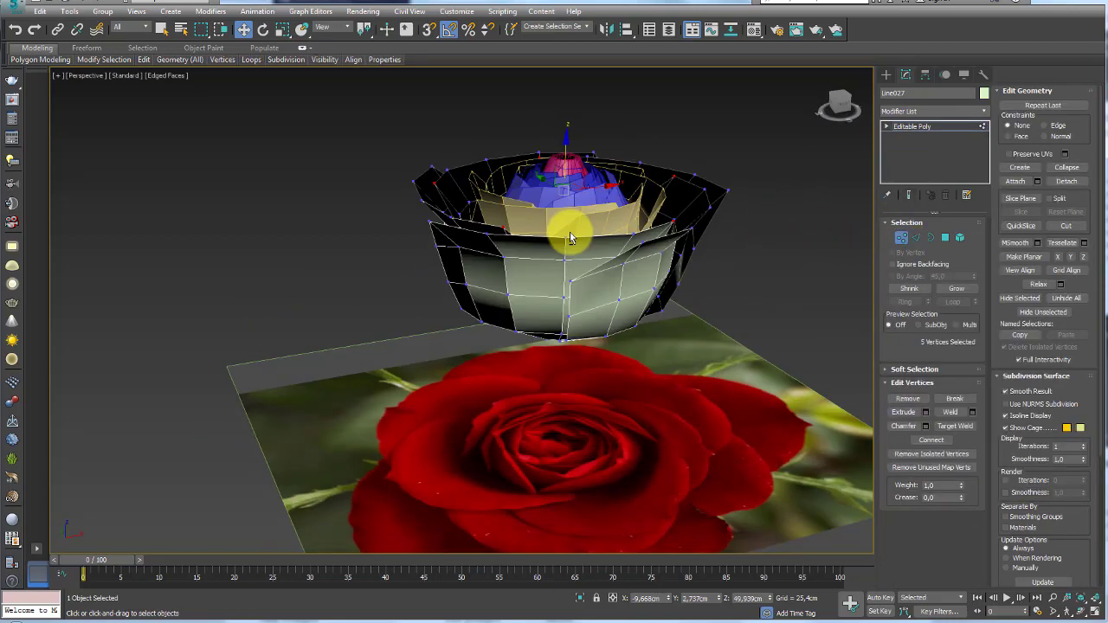
Step: Delete the front element of the outer bowl, then go to Top view
left_click(959, 237)
left_click(516, 289)
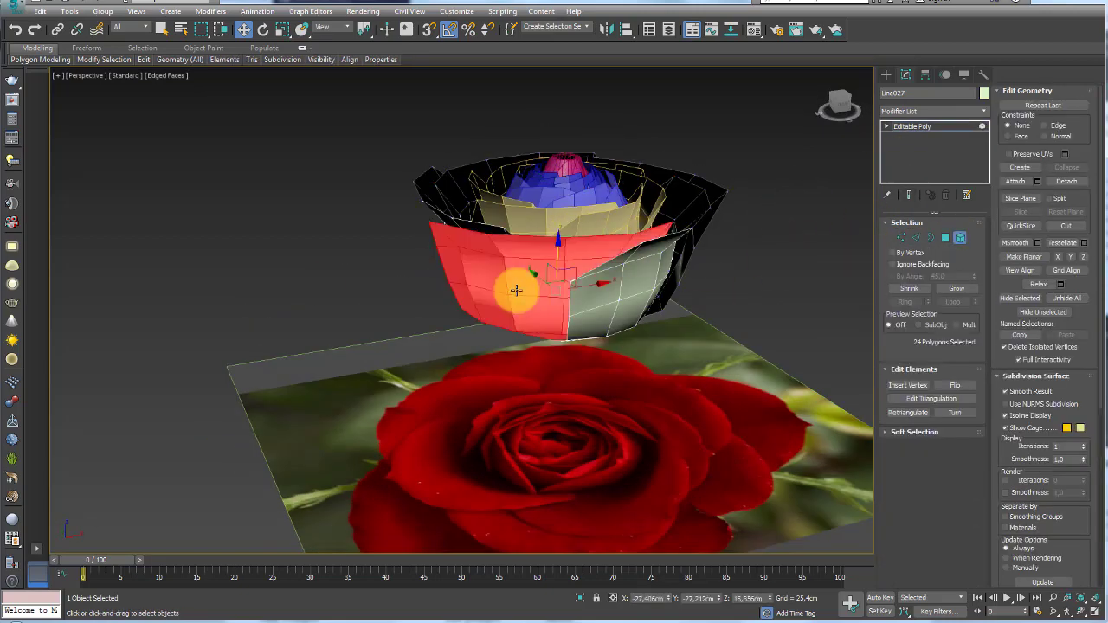
key("Delete")
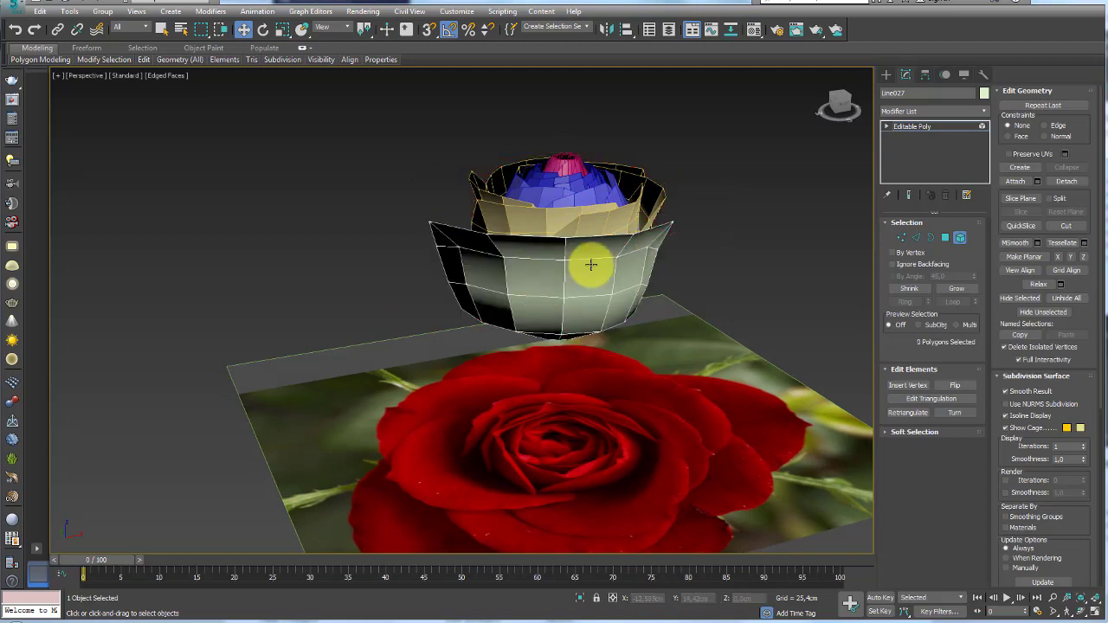
left_click(921, 130)
middle_click_drag(736, 169, 301, 182, "alt")
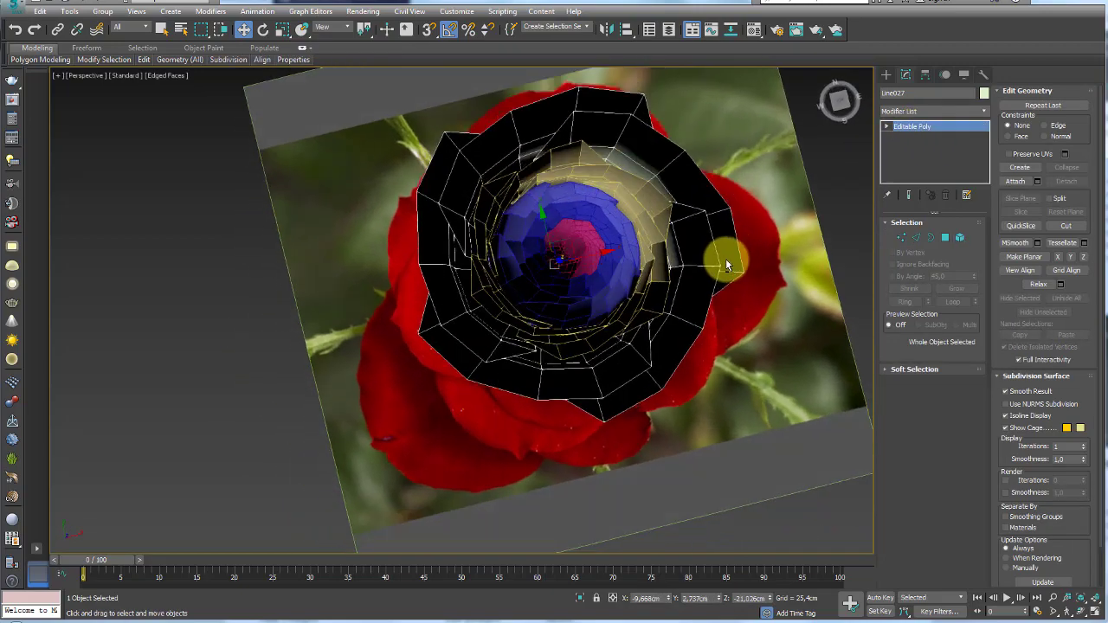
middle_click_drag(601, 124, 555, 231, "alt")
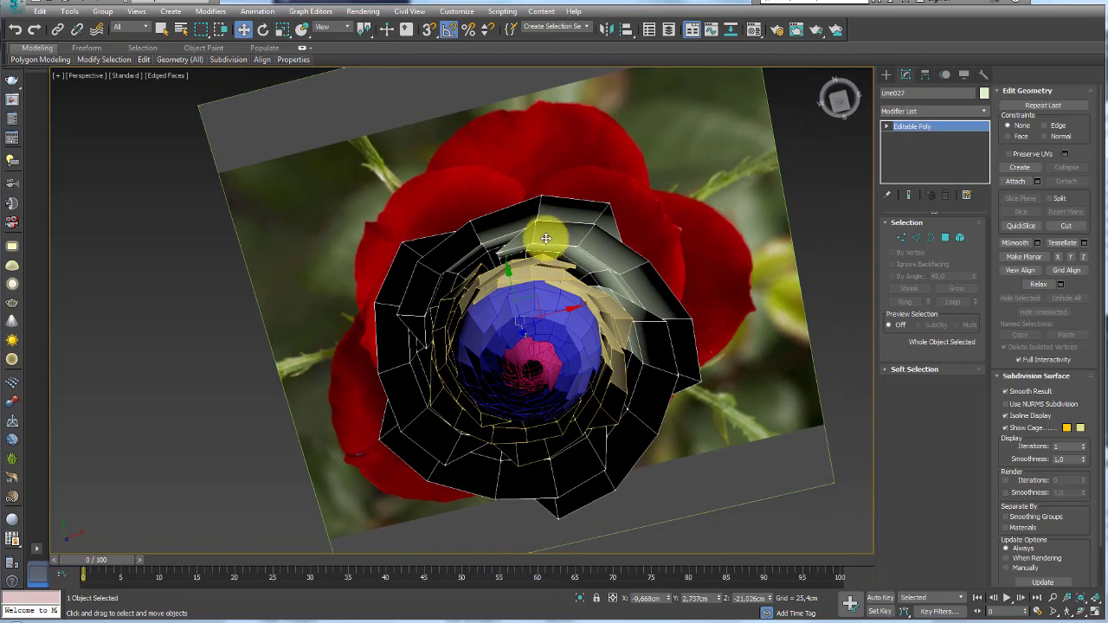
key("t")
scroll(560, 254, "down", 3)
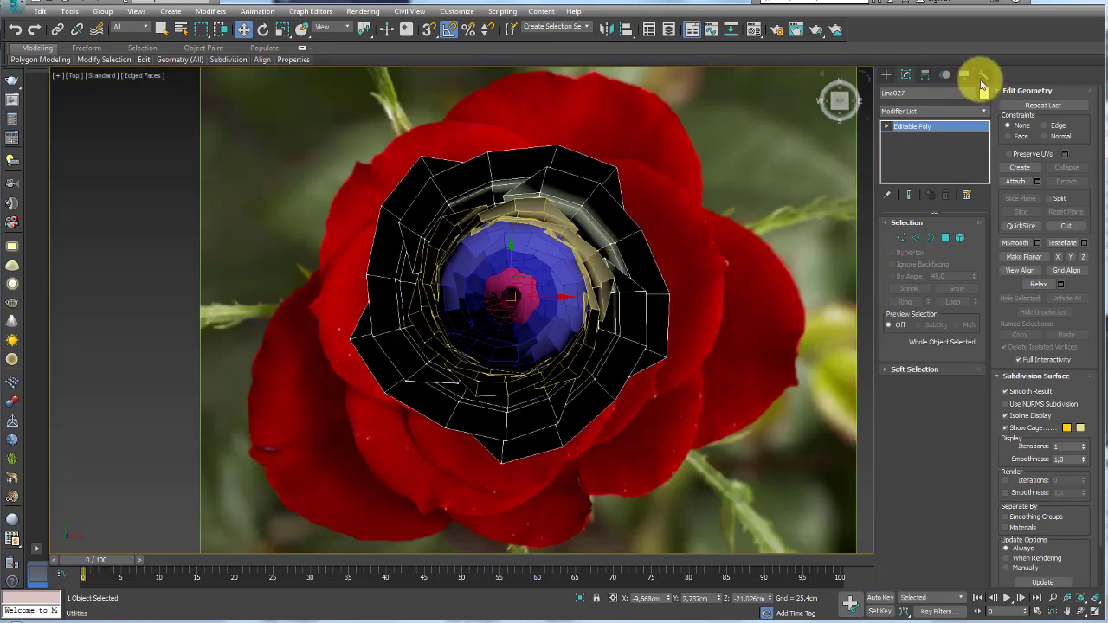
Step: Choose the Line spline tool and pan the Top view to frame the rose
left_click(887, 75)
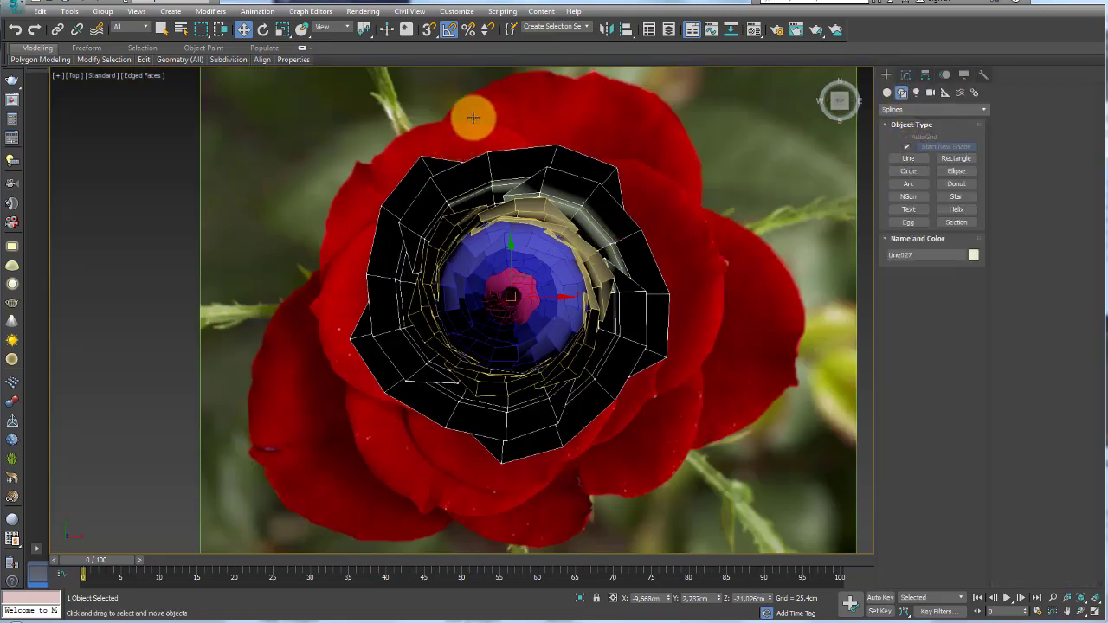
left_click(907, 157)
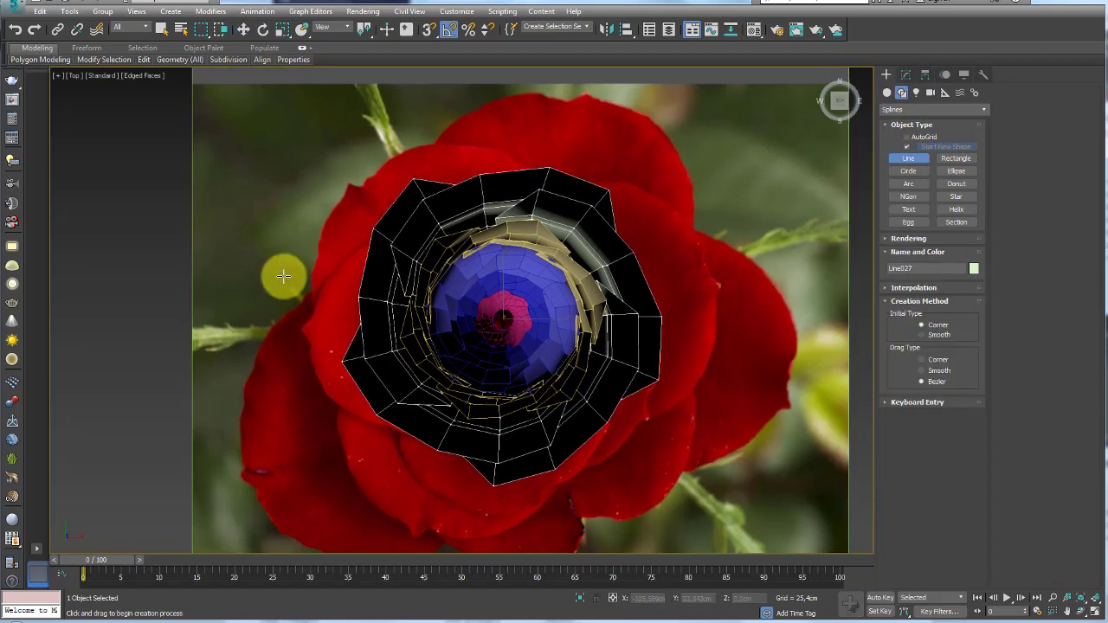
middle_click_drag(561, 188, 531, 217)
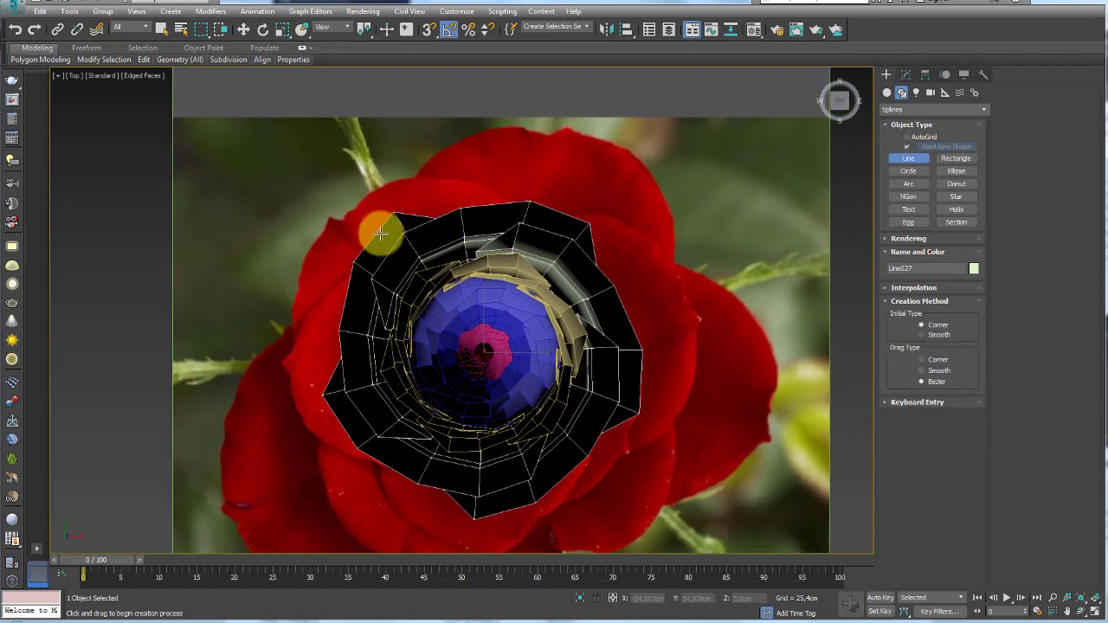
middle_click_drag(381, 232, 369, 259)
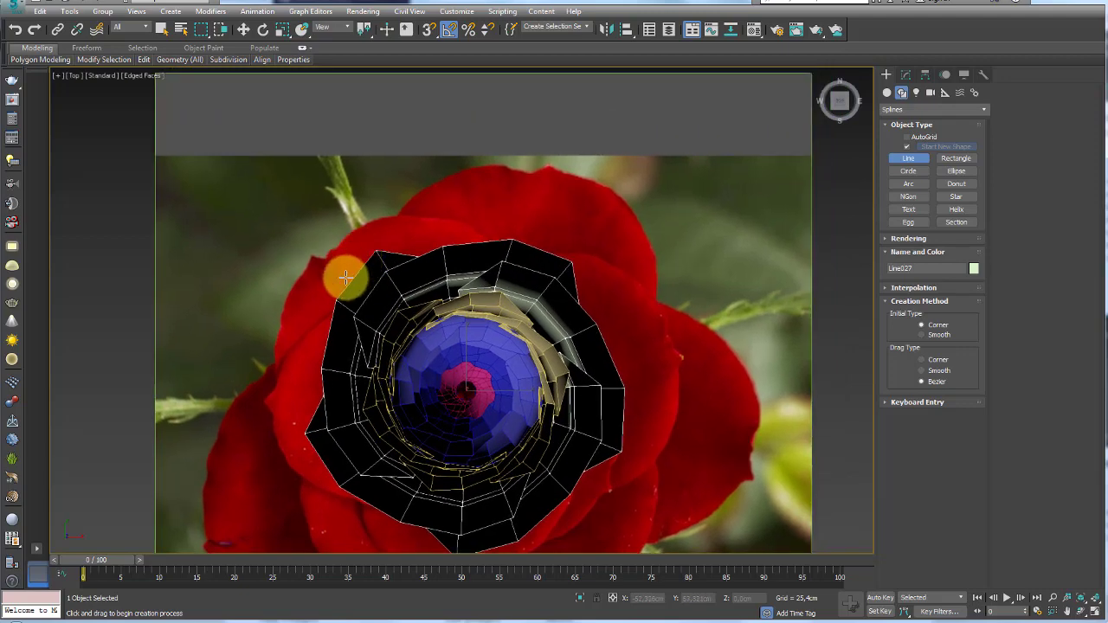
Step: Draw a seven-point open arc over the ring's upper right, then view it in Perspective
left_click(359, 264)
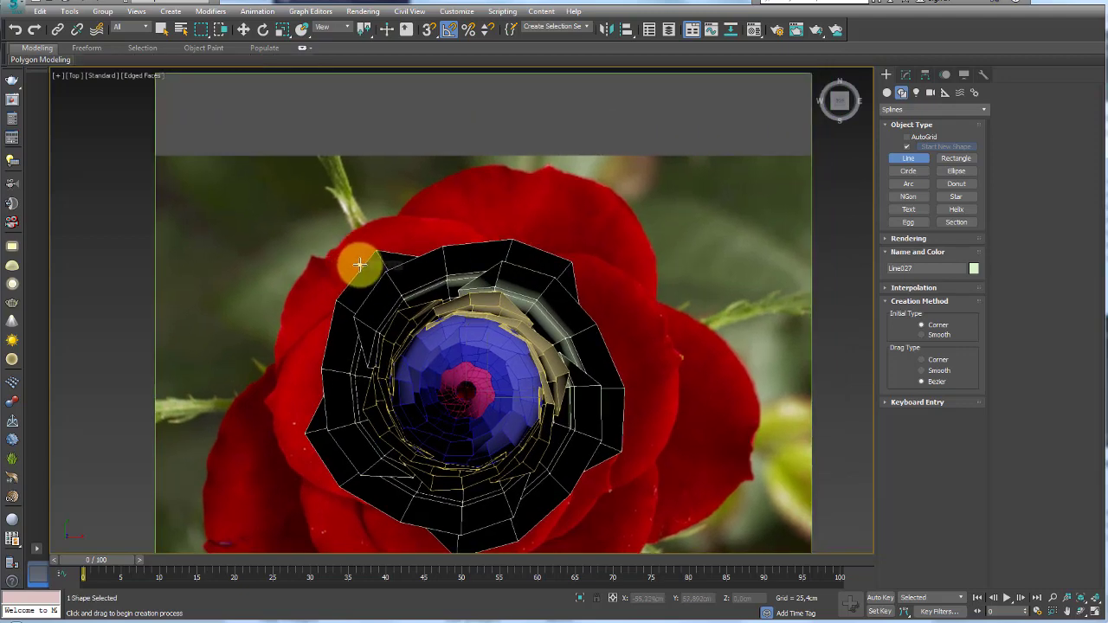
left_click(408, 234)
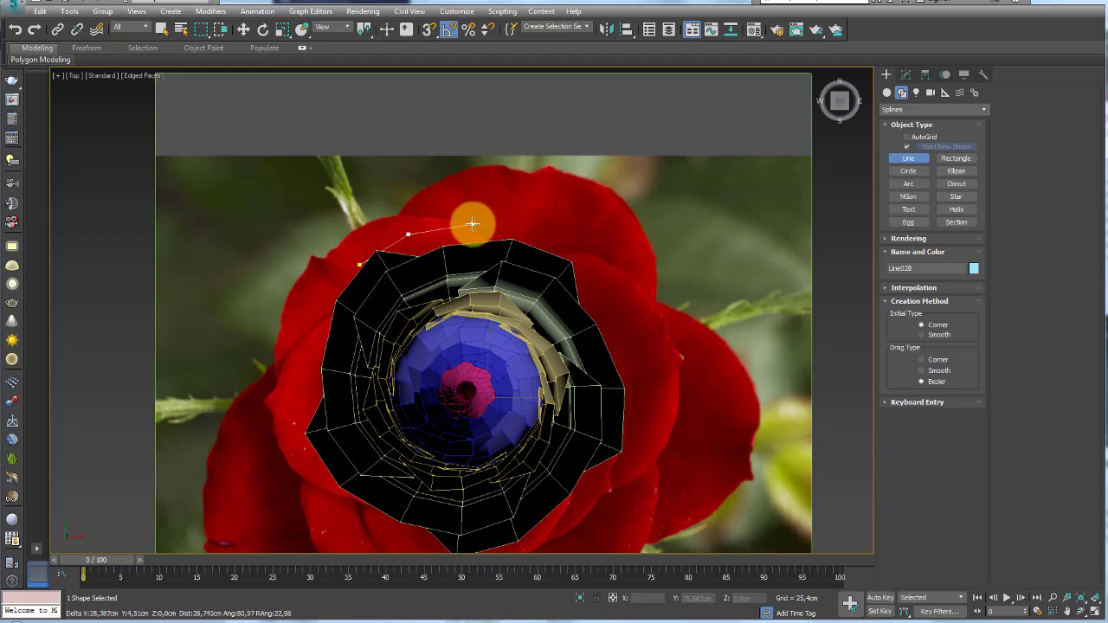
left_click(472, 224)
left_click(536, 231)
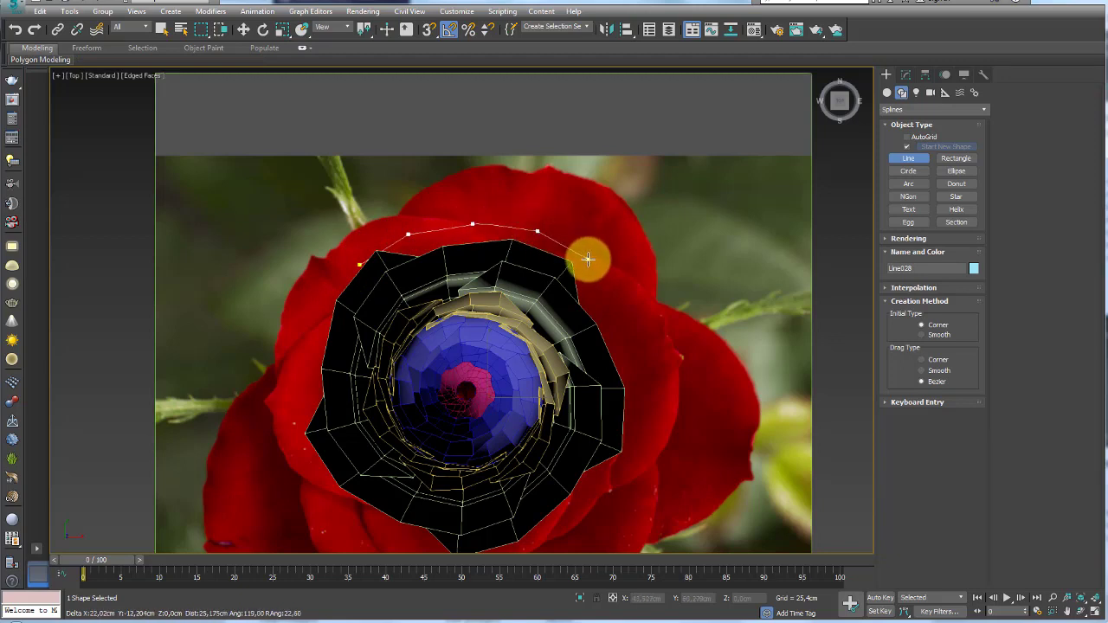
left_click(587, 259)
left_click(615, 313)
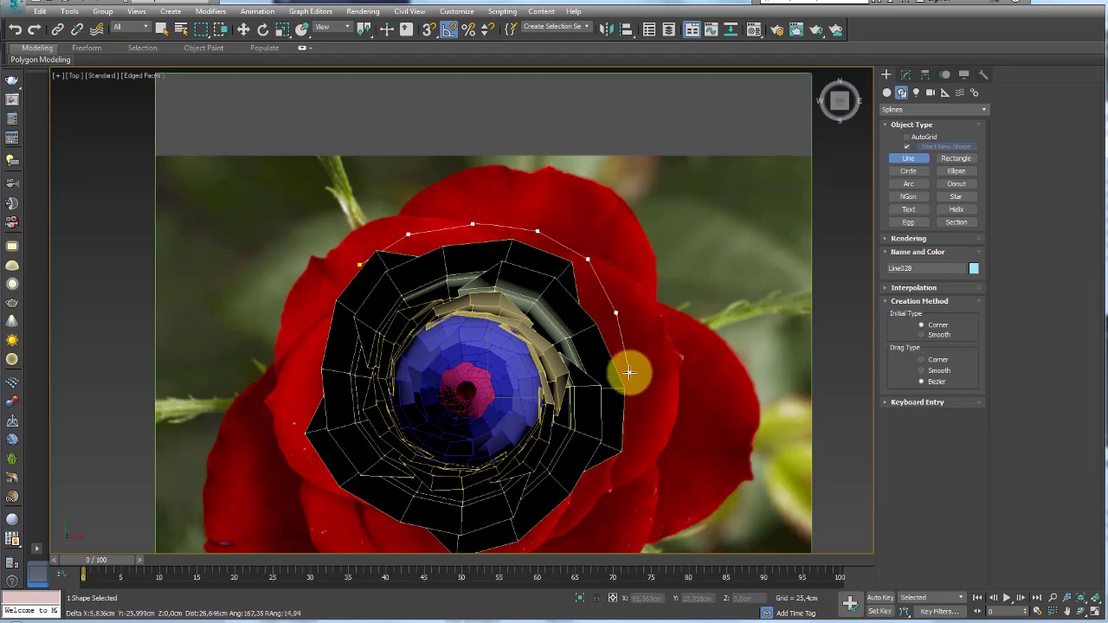
left_click(629, 373)
right_click(629, 372)
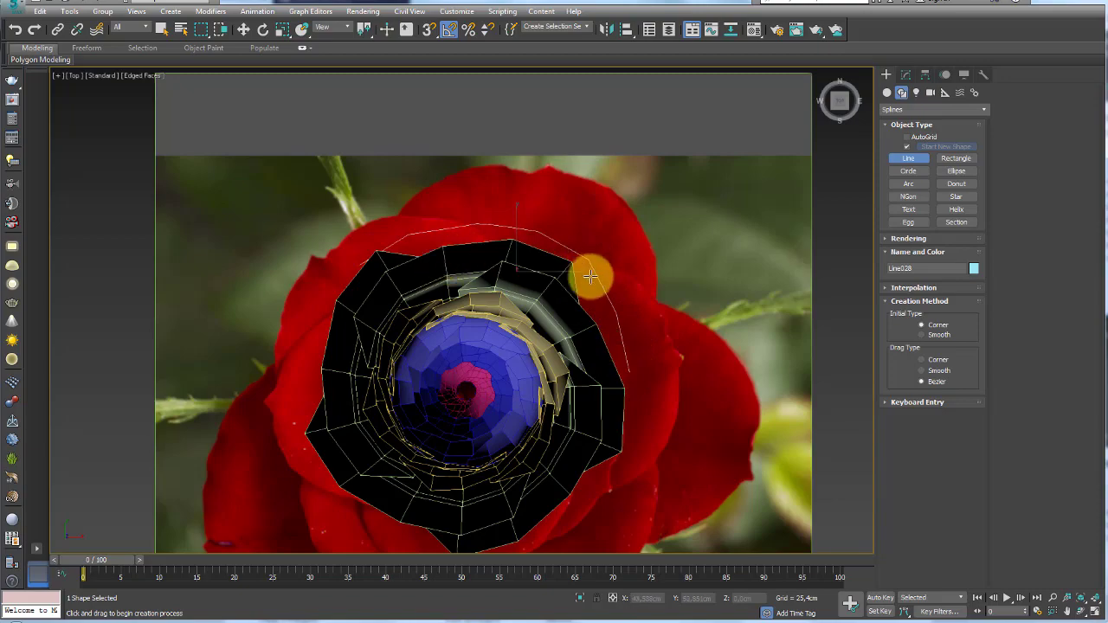
key("p")
mouse_move(650, 321)
middle_mouse_down("alt")
mouse_move(583, 294)
mouse_move(789, 188)
middle_mouse_up("alt")
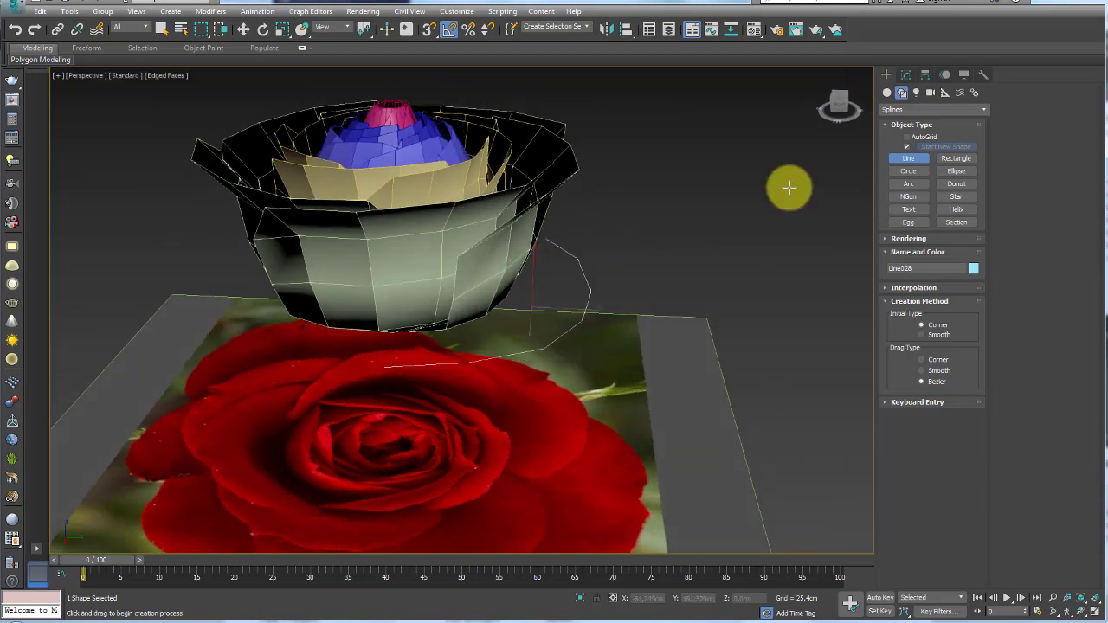
Step: Apply an 80 cm Extrude to Line028, inspect the curved wall, then delete the modifier
left_click(905, 74)
left_click(984, 111)
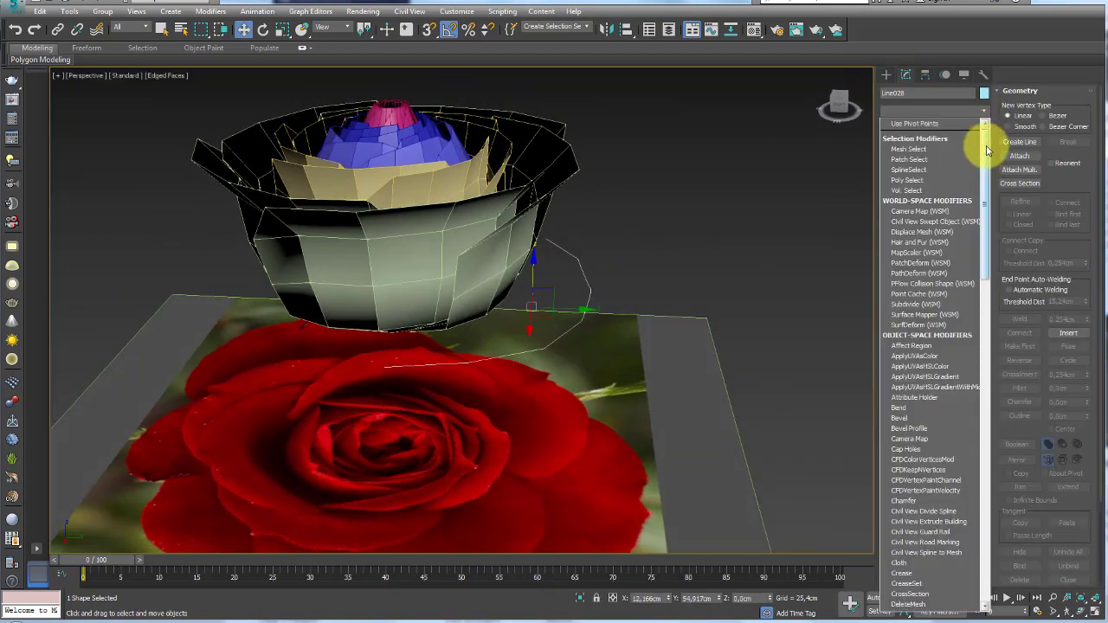
scroll(961, 286, "down", 10)
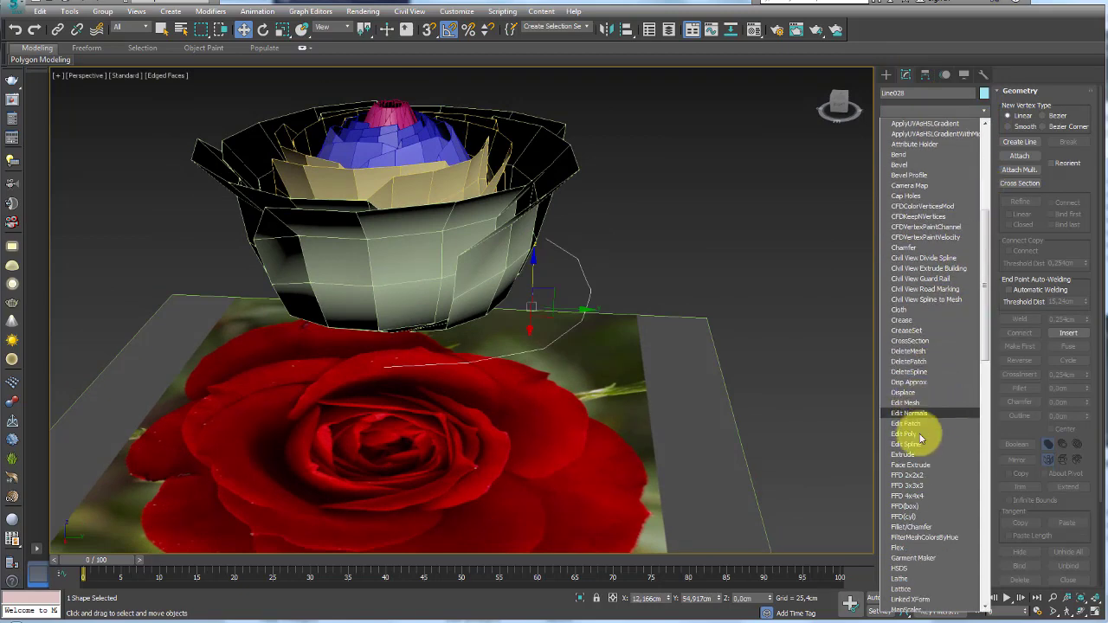
left_click(904, 455)
mouse_move(744, 344)
middle_mouse_down("alt")
mouse_move(788, 349)
mouse_move(610, 323)
middle_mouse_up("alt")
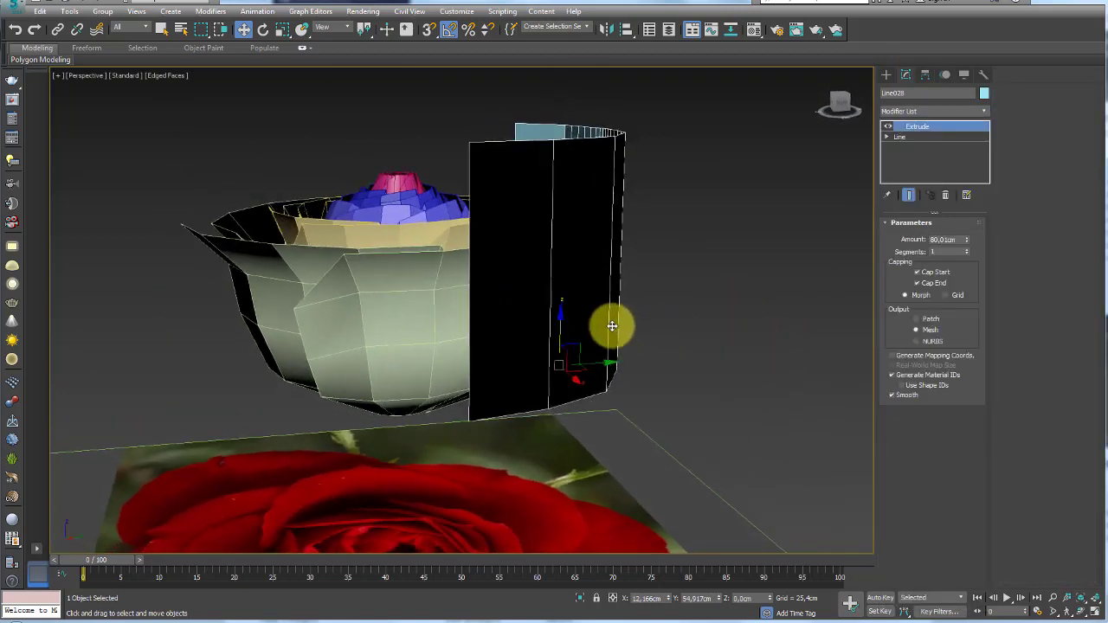
left_click_drag(562, 323, 560, 383)
middle_click_drag(560, 384, 831, 112, "alt")
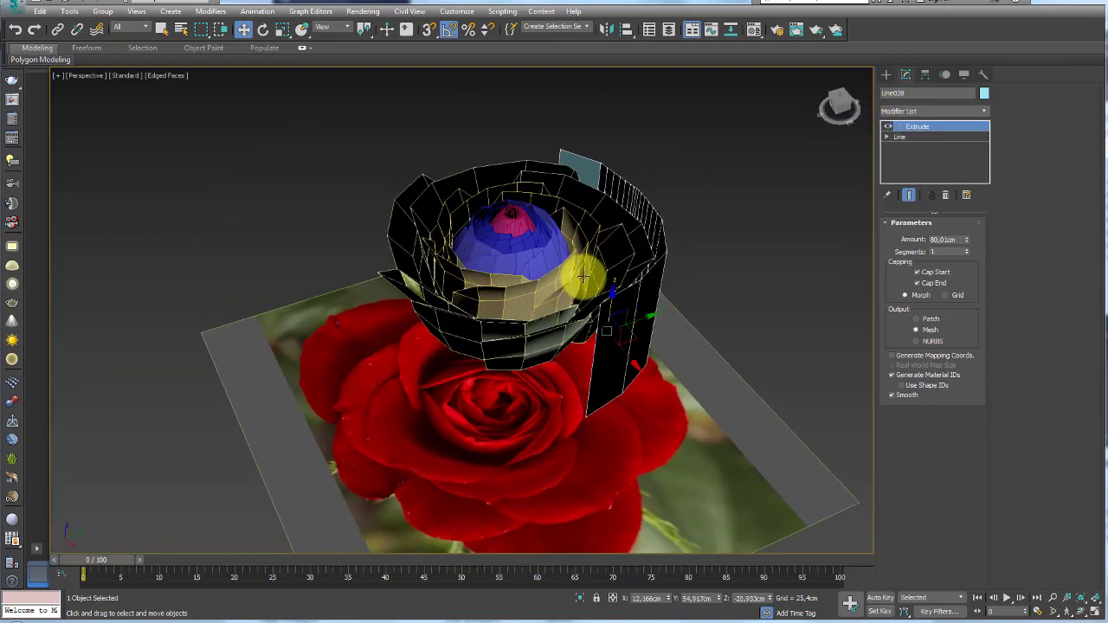
mouse_move(583, 271)
middle_mouse_down("alt")
mouse_move(554, 228)
mouse_move(539, 268)
mouse_move(575, 241)
middle_mouse_up("alt")
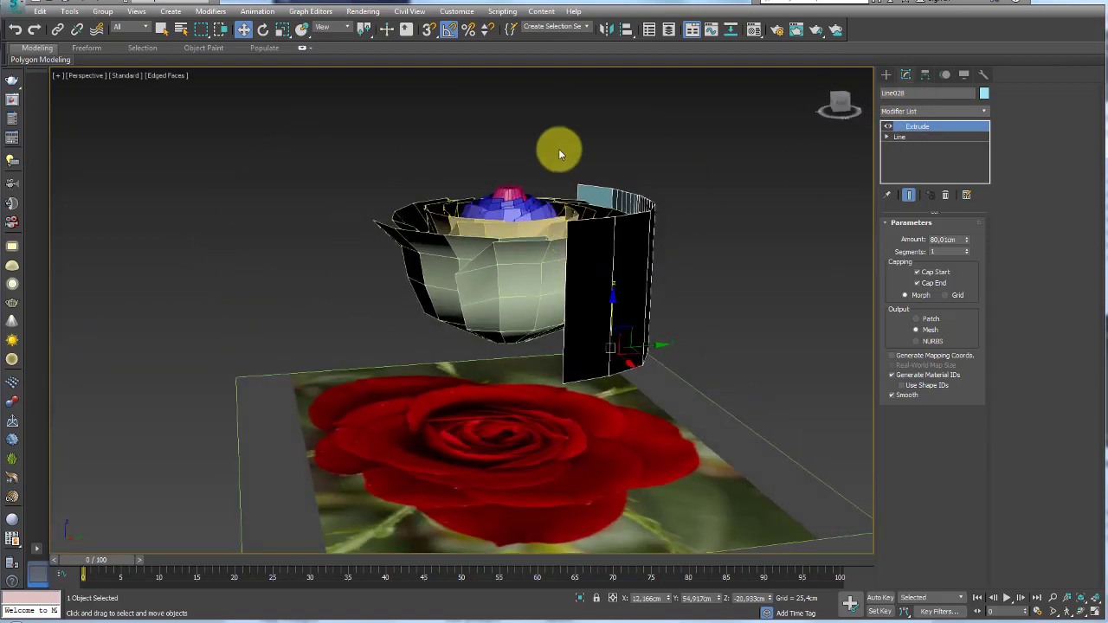
mouse_move(558, 154)
middle_mouse_down("alt")
mouse_move(633, 193)
mouse_move(621, 187)
middle_mouse_up("alt")
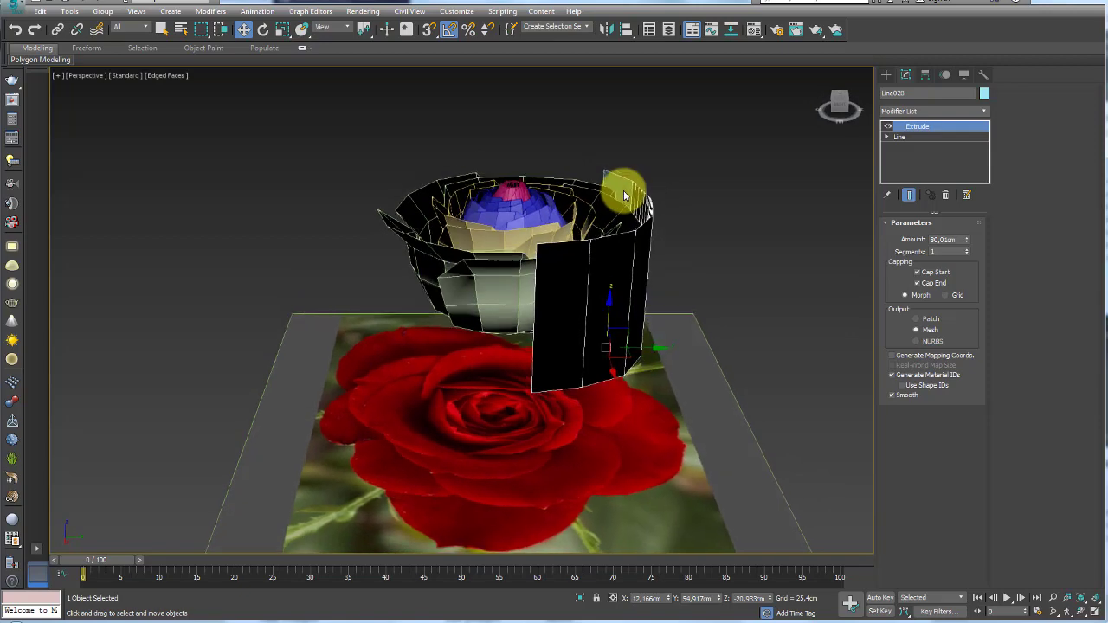
left_click(945, 195)
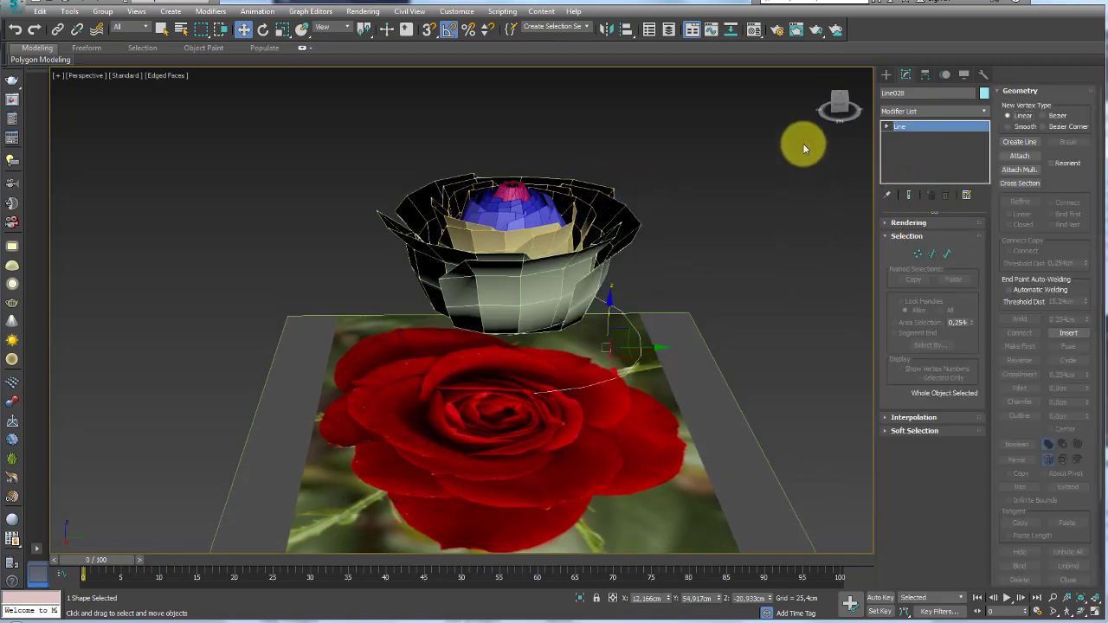
Step: Centre Line028's pivot on the petal bowl with Affect Pivot Only and Align
left_click(926, 76)
left_click(924, 159)
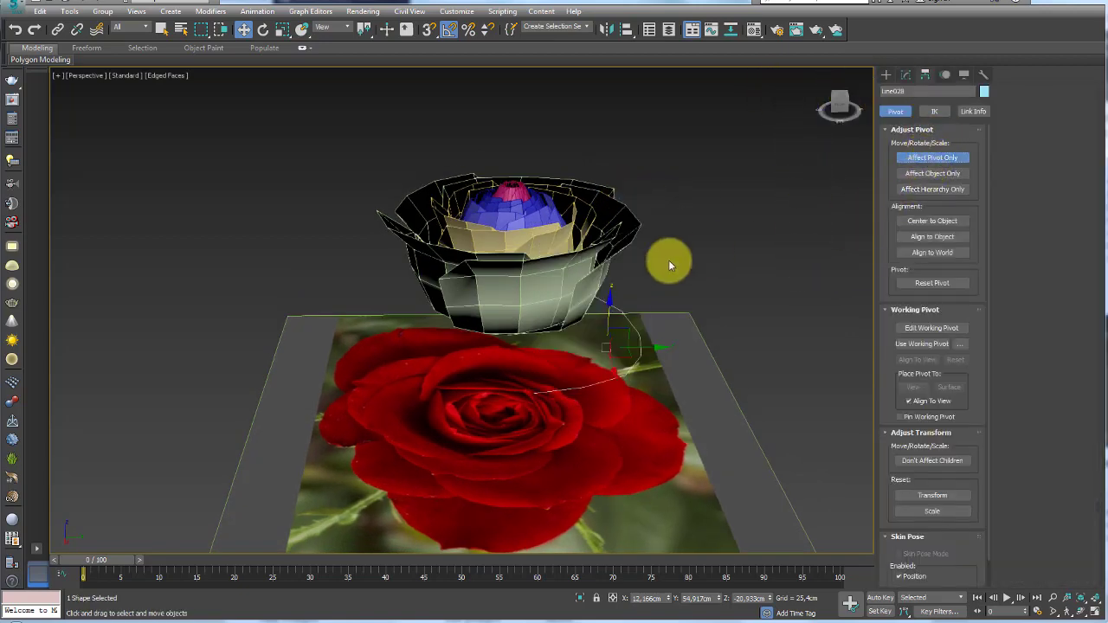
left_click(543, 257)
left_click(773, 371)
middle_click_drag(709, 261, 870, 195, "alt")
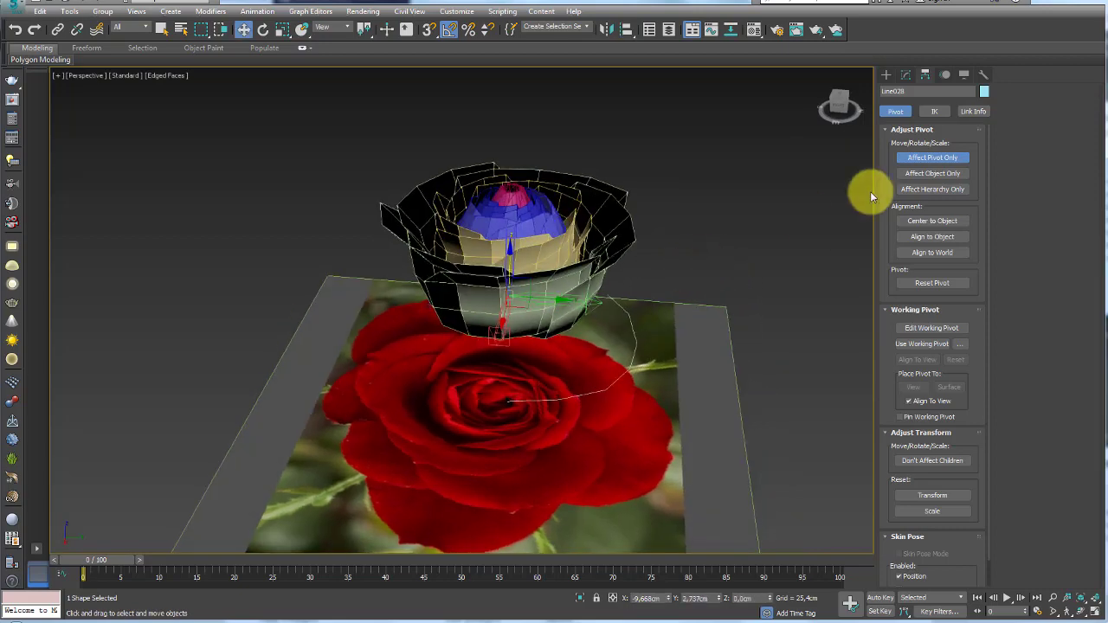
Step: Array the line into four copies through 360° about Z around the rose
left_click(932, 159)
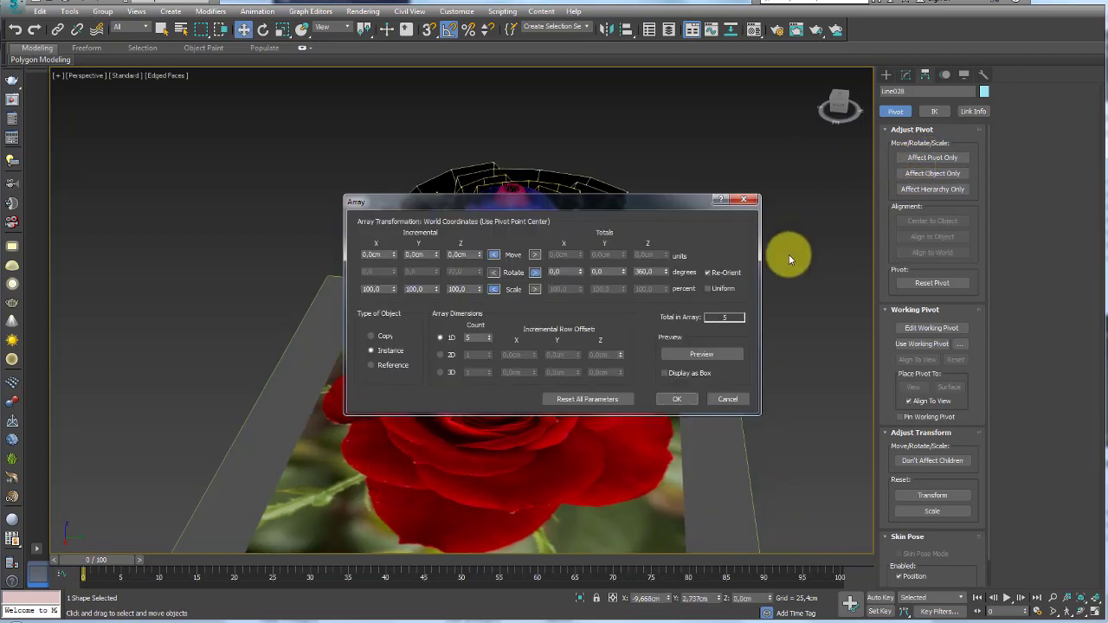
left_click_drag(650, 202, 655, 209)
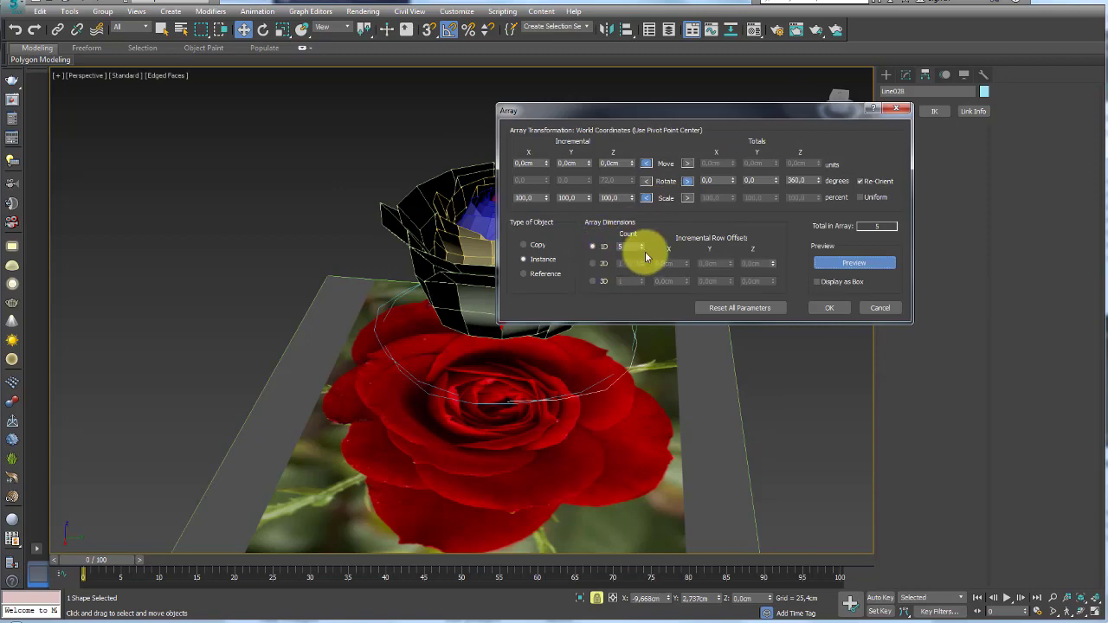
left_click(643, 249)
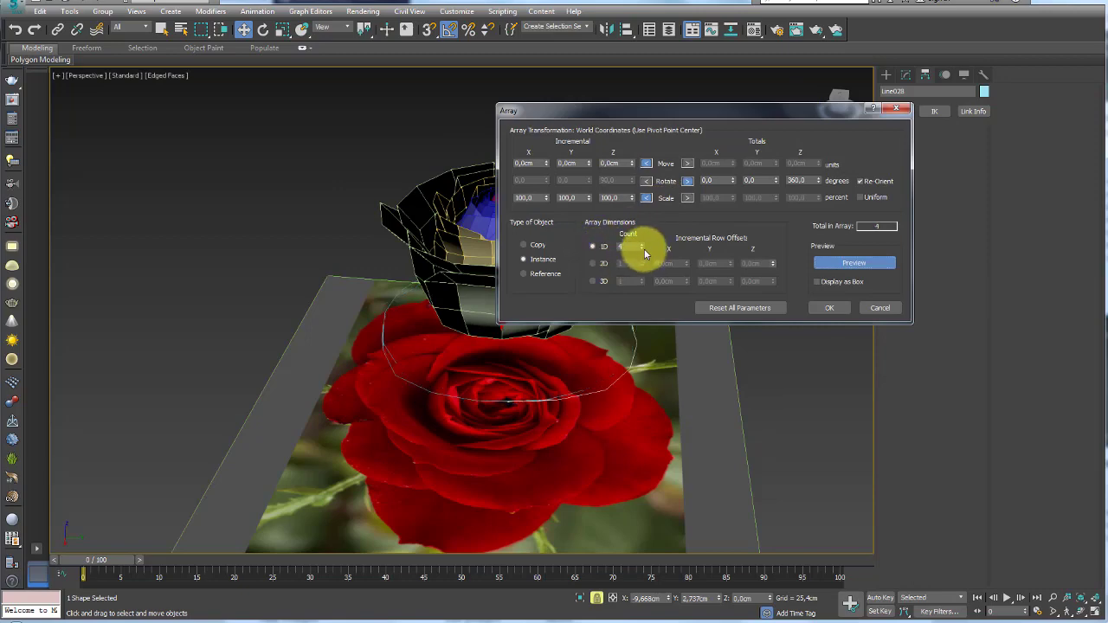
left_click(829, 307)
mouse_move(823, 302)
middle_mouse_down("alt")
mouse_move(618, 284)
mouse_move(641, 213)
mouse_move(622, 286)
middle_mouse_up("alt")
key("ctrl+a")
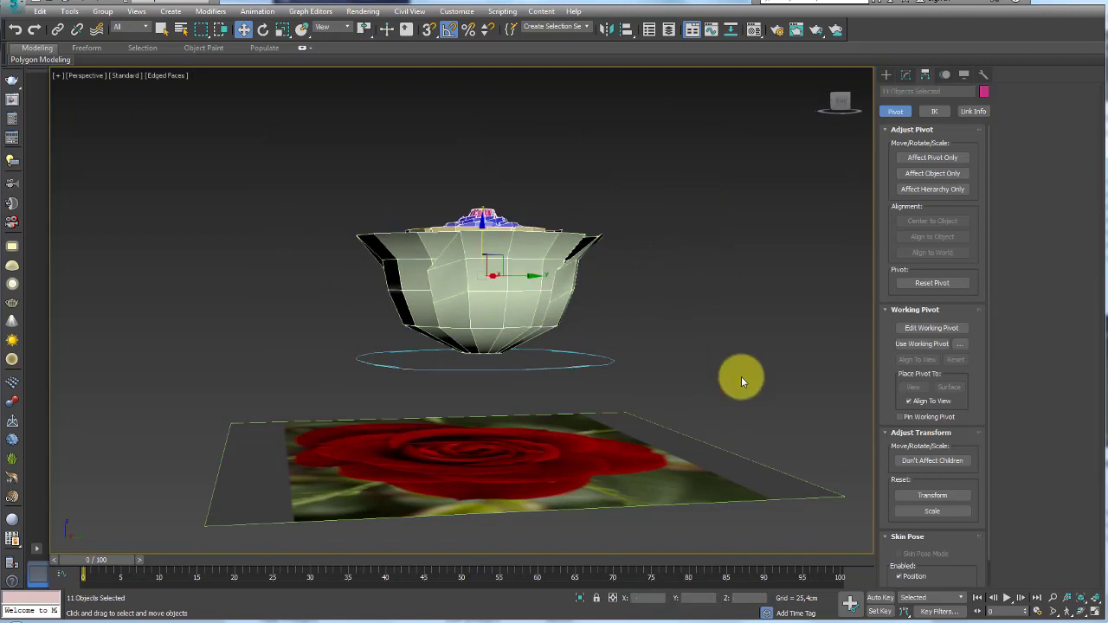
right_click(677, 418)
left_click(710, 384)
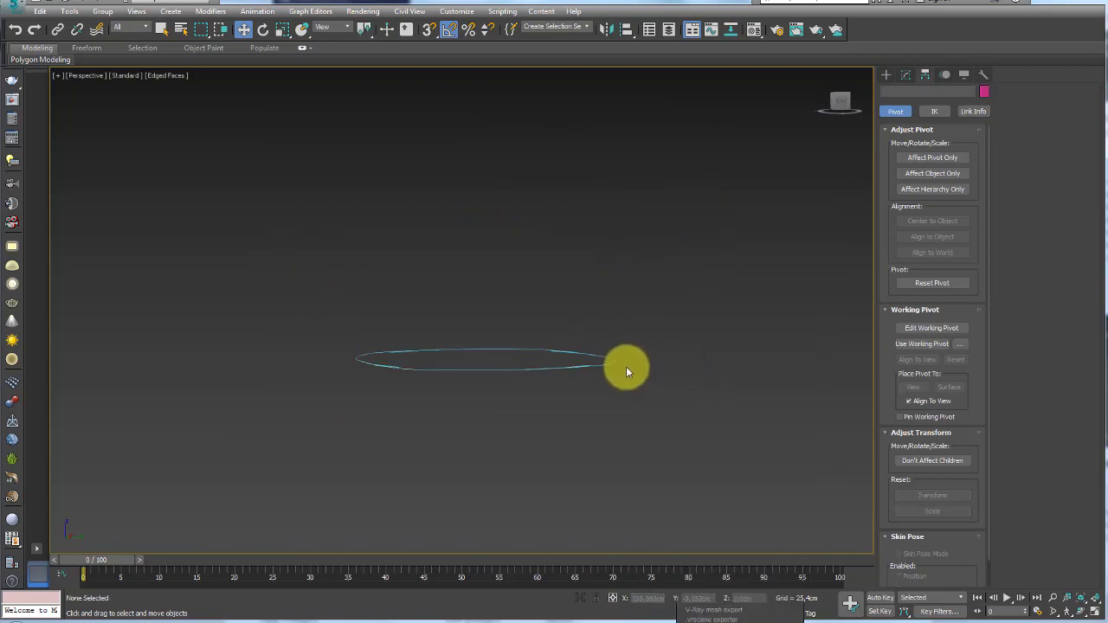
key("ctrl+a")
mouse_move(605, 363)
middle_mouse_down("alt")
mouse_move(721, 303)
mouse_move(249, 429)
middle_mouse_up("alt")
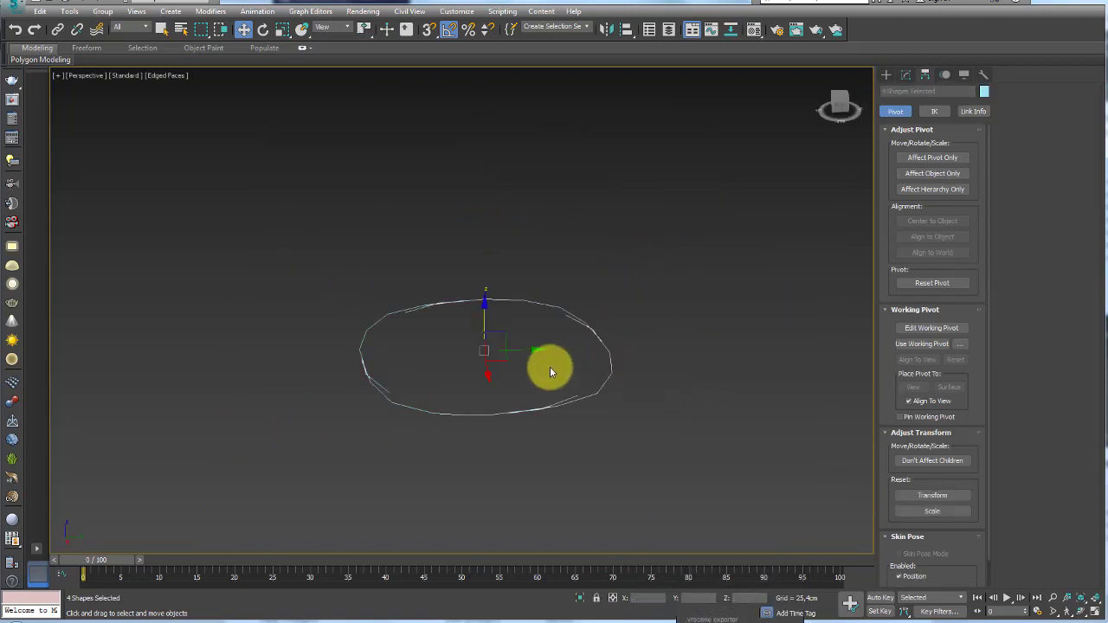
left_click(609, 369)
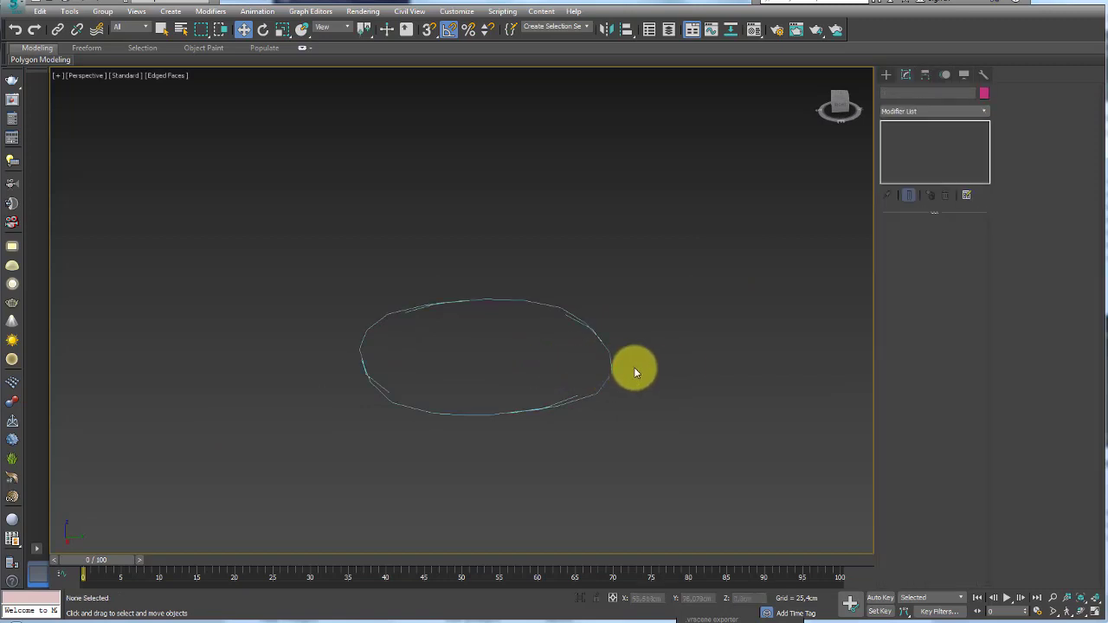
left_click(1020, 169)
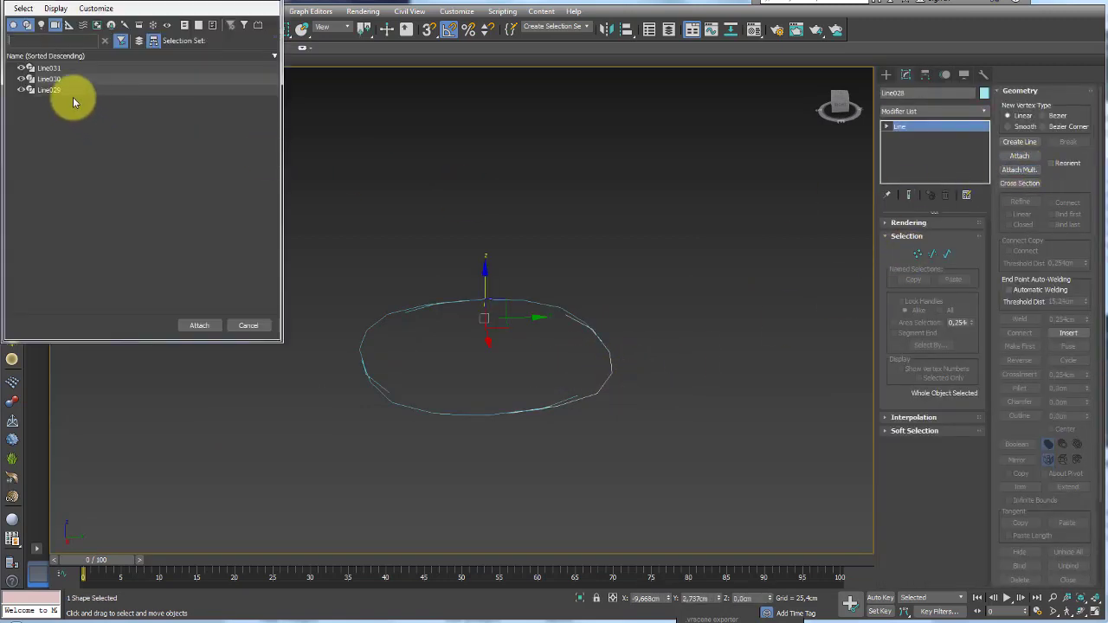
key("ctrl+a")
left_click(210, 322)
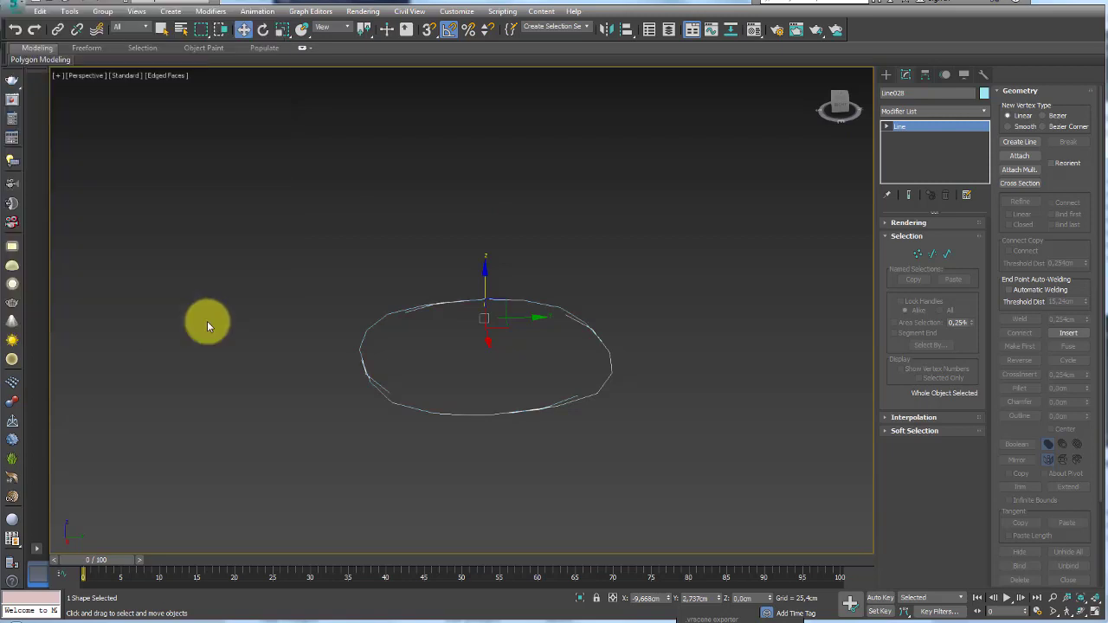
left_click(207, 321)
left_click(627, 346)
middle_click_drag(626, 346, 648, 360, "alt")
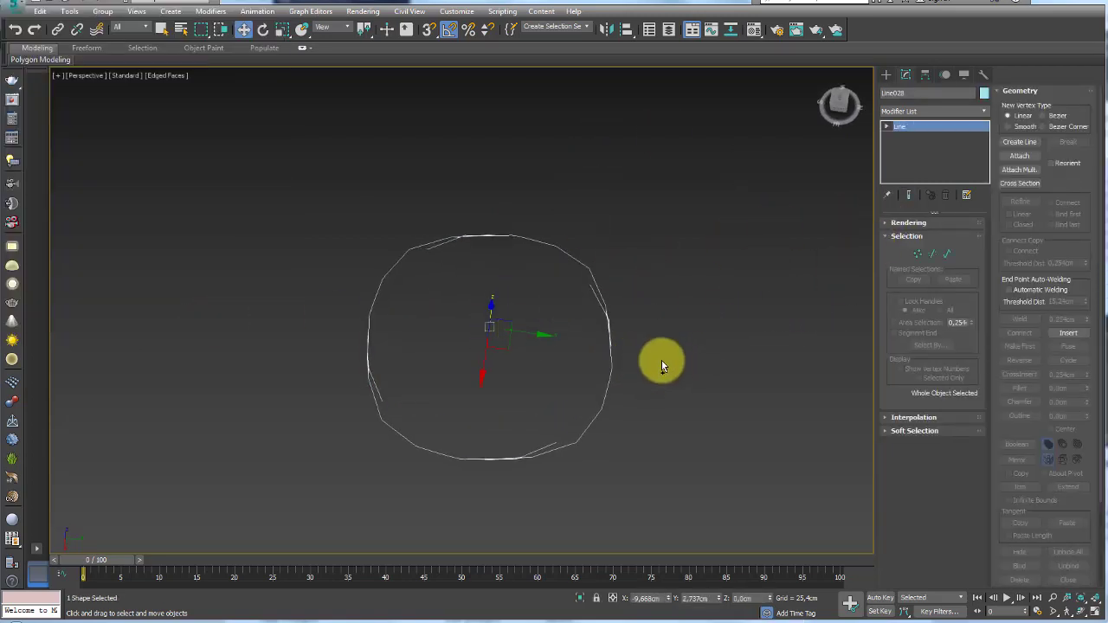
key("ctrl+a")
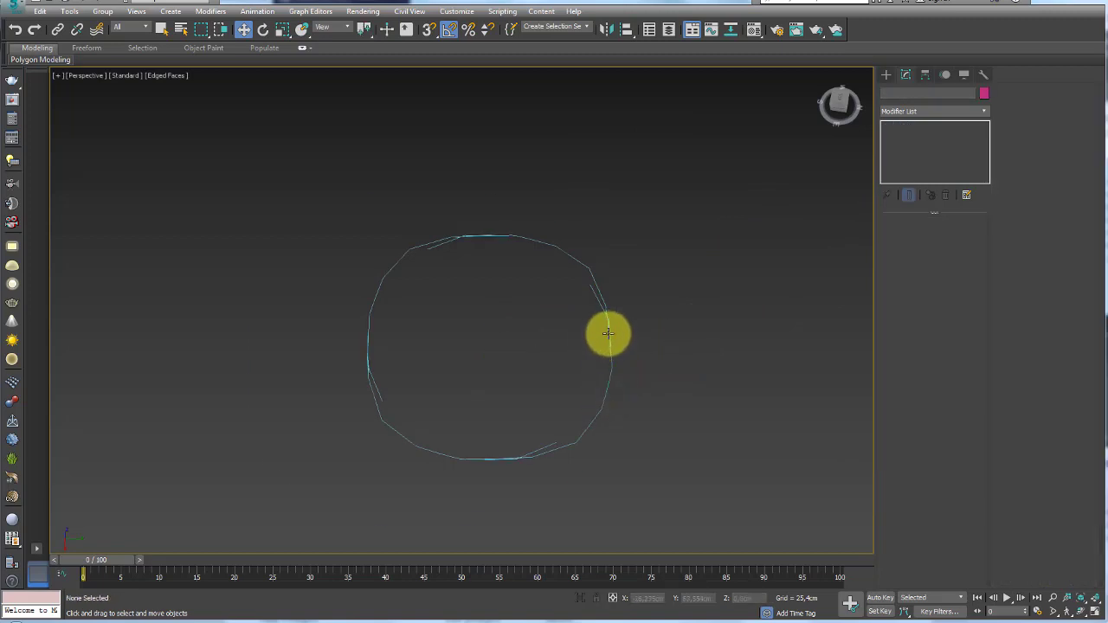
scroll(615, 397, "up", 4)
Step: Select all four petal curves and pull their top end vertices outward in Vertex mode
left_click(615, 396)
mouse_move(614, 397)
middle_mouse_down("alt")
mouse_move(650, 356)
mouse_move(827, 299)
middle_mouse_up("alt")
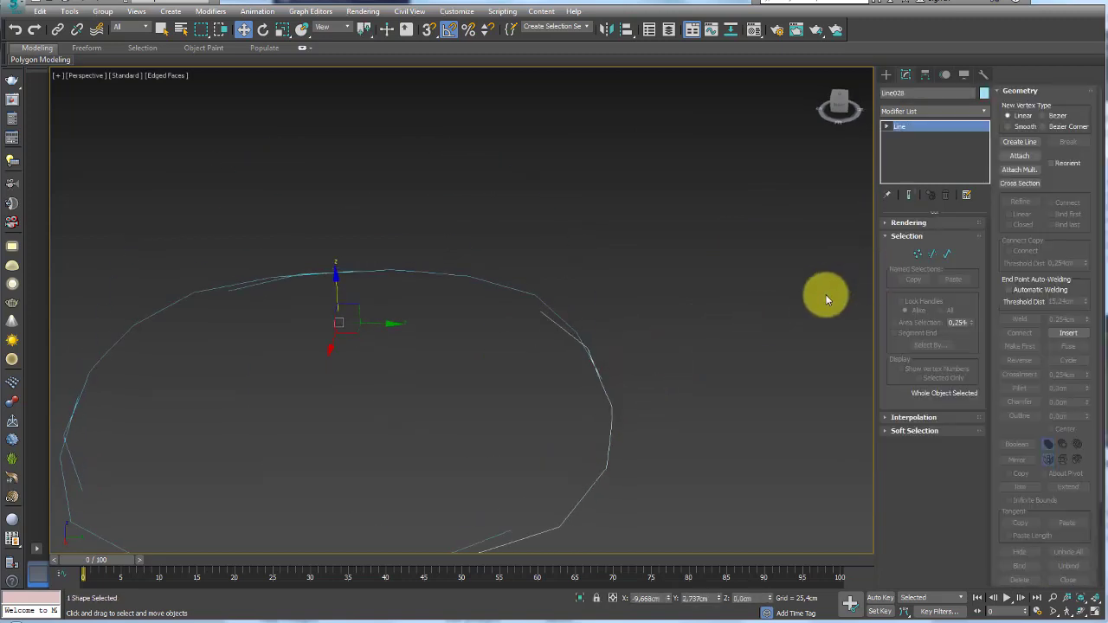
key("ctrl+a")
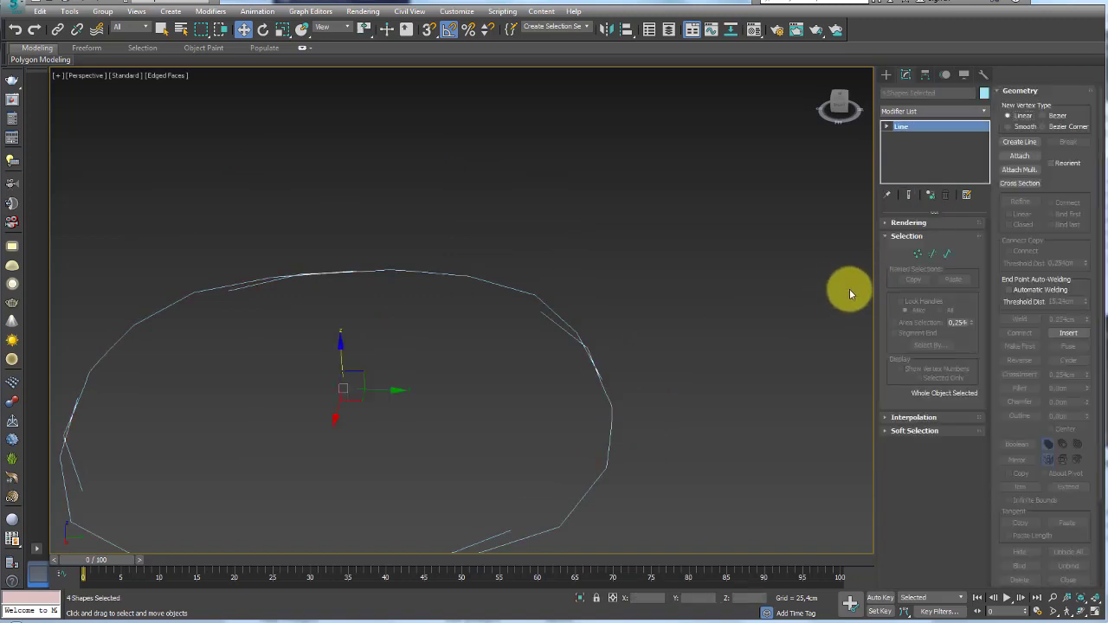
left_click(932, 254)
mouse_move(630, 344)
middle_mouse_down("alt")
mouse_move(618, 358)
mouse_move(632, 347)
middle_mouse_up("alt")
left_click(917, 254)
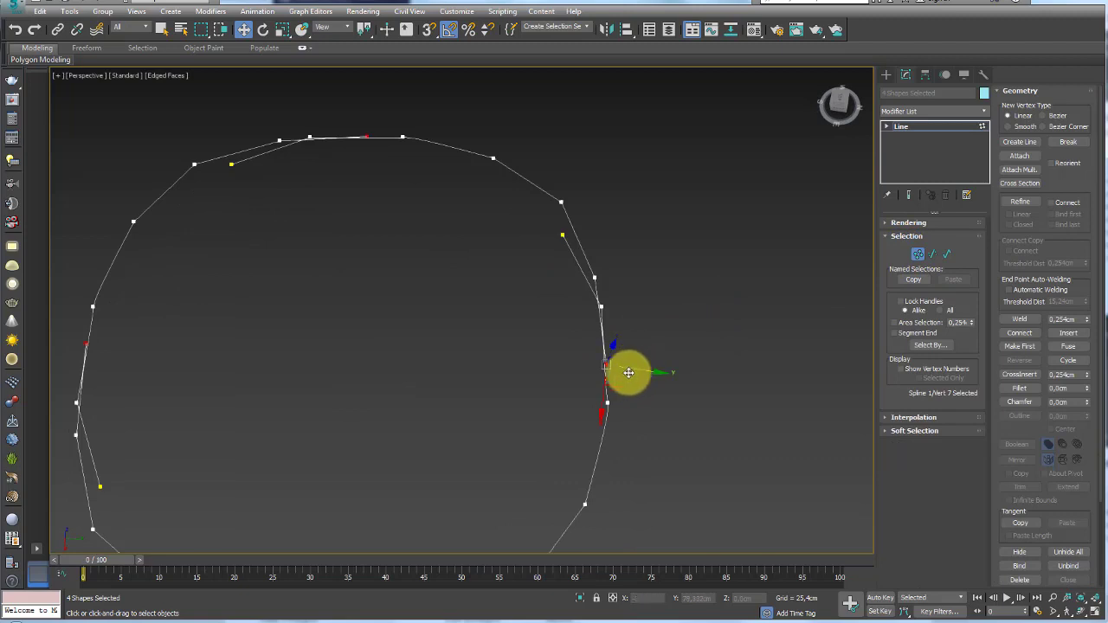
left_click_drag(638, 368, 640, 369)
left_click_drag(628, 295, 593, 322)
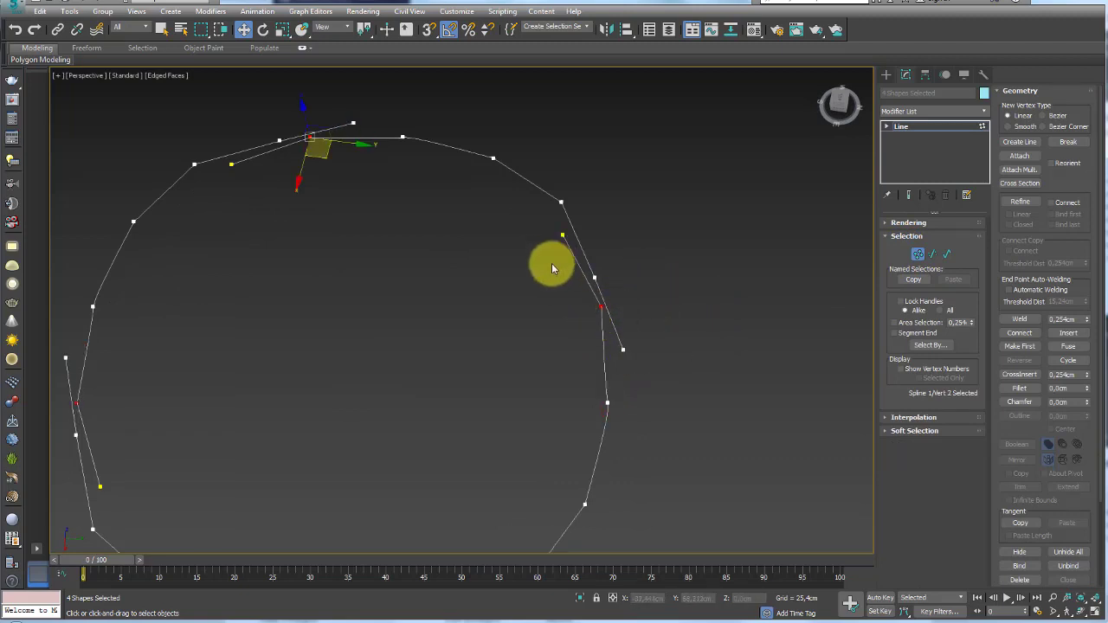
left_click(602, 309)
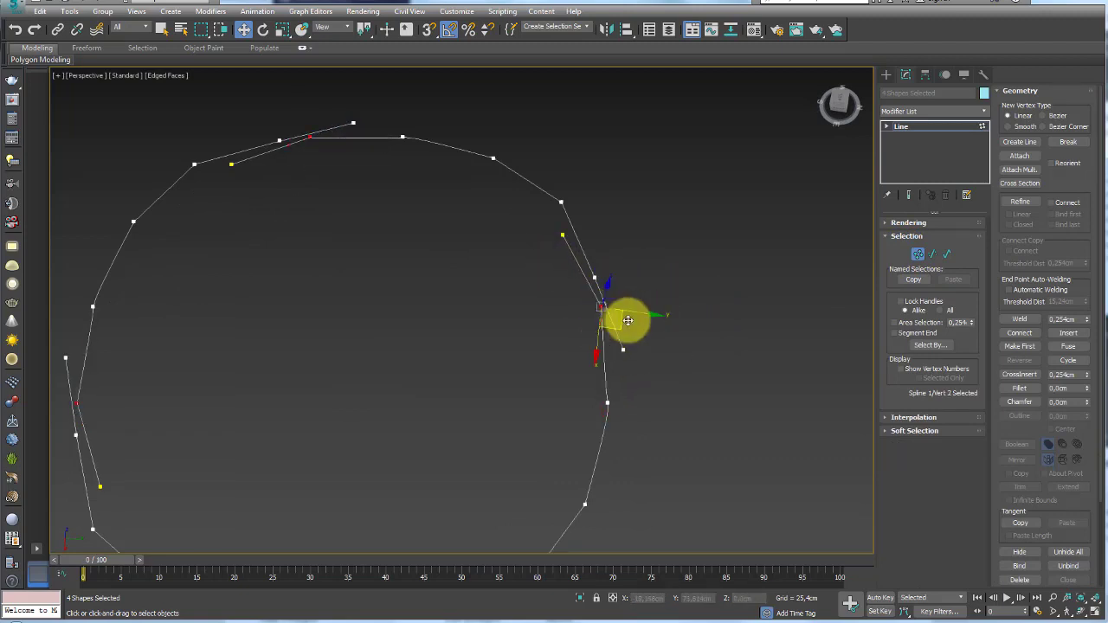
middle_click_drag(638, 347, 623, 344, "alt")
Step: In Top view, select vertices on Line031's right side
key("t")
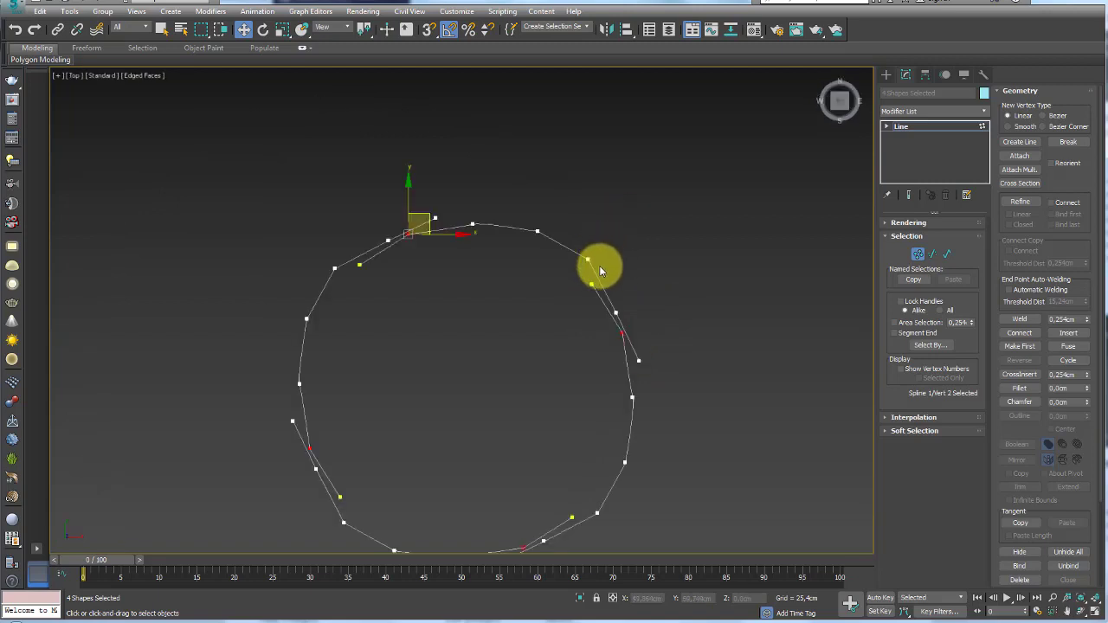
middle_click_drag(401, 231, 424, 240)
scroll(464, 265, "up", 2)
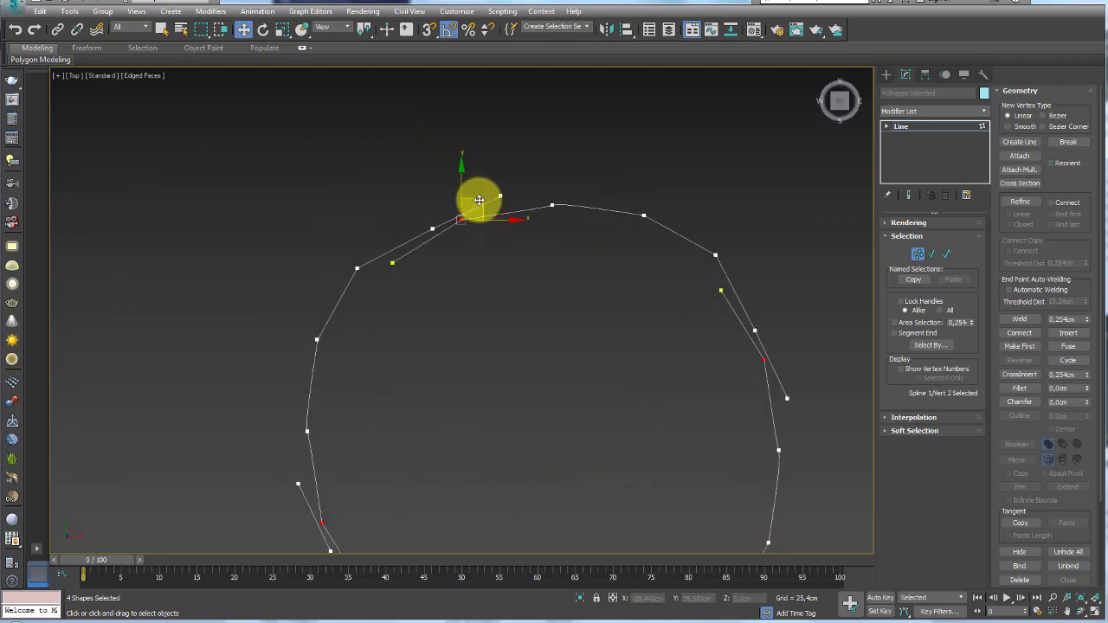
left_click(901, 127)
left_click(917, 253)
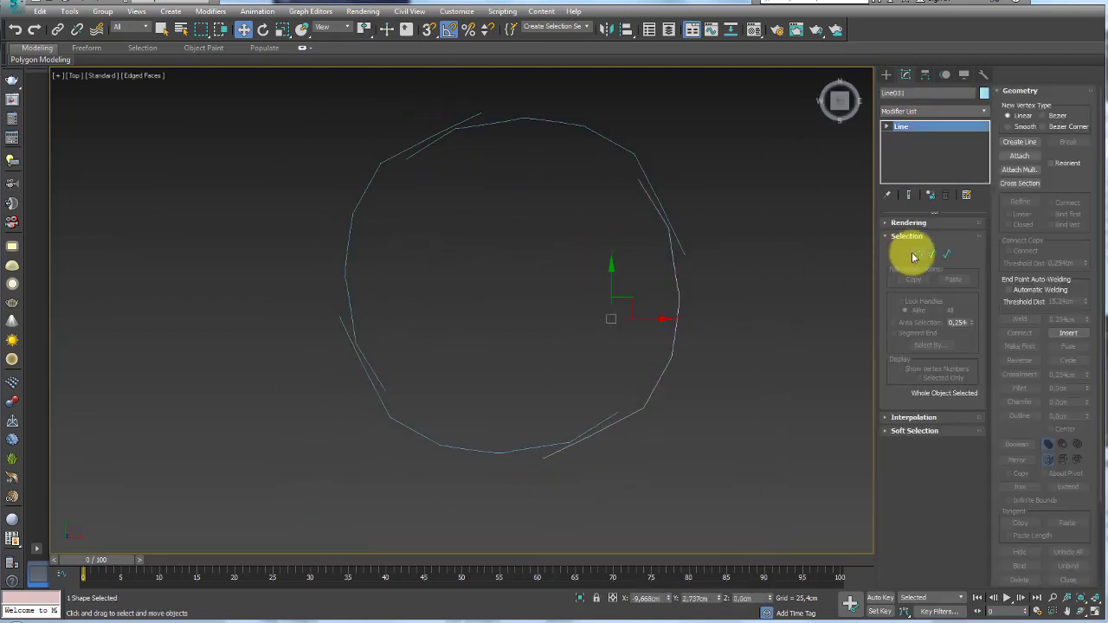
left_click(670, 296)
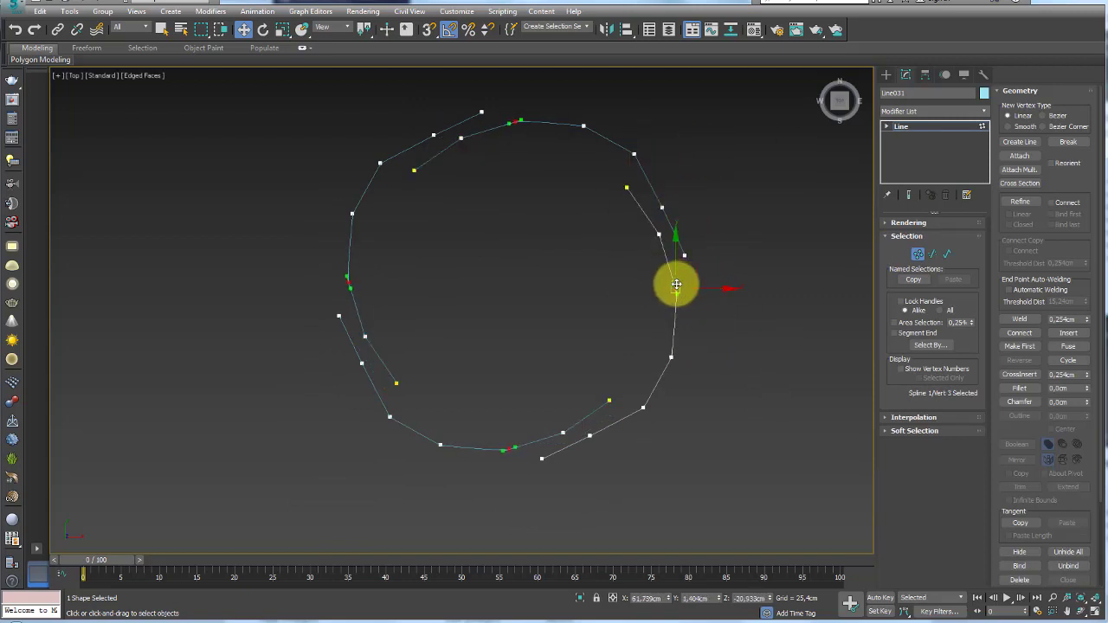
scroll(690, 297, "up", 2)
scroll(695, 346, "down", 4)
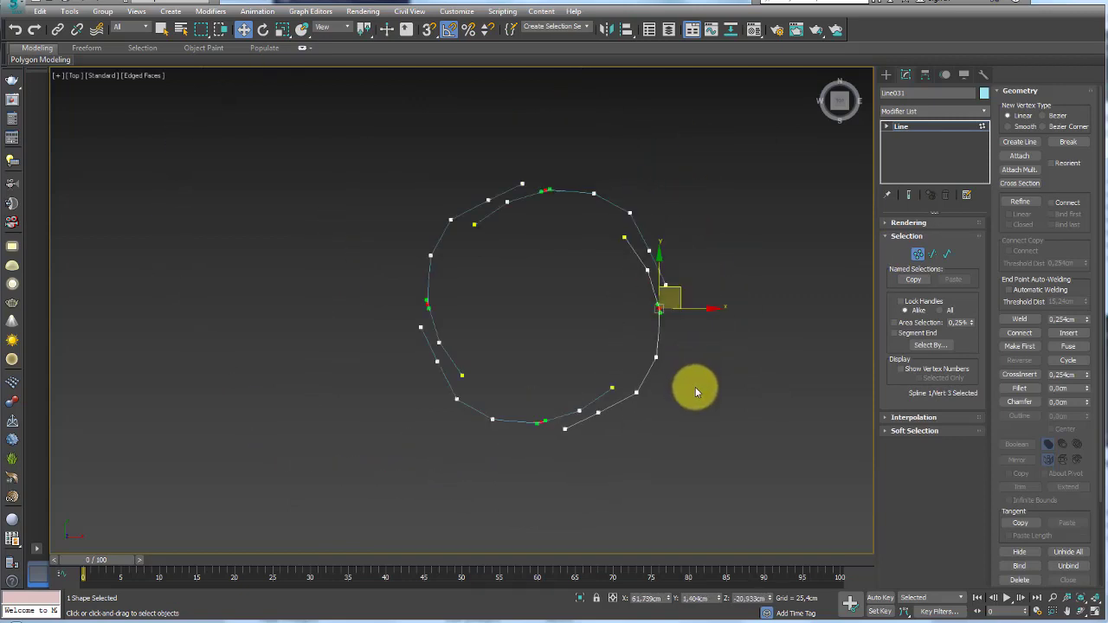
left_click_drag(548, 309, 554, 311)
Step: Make the chosen vertex the spline's first vertex with Make First
right_click(661, 309)
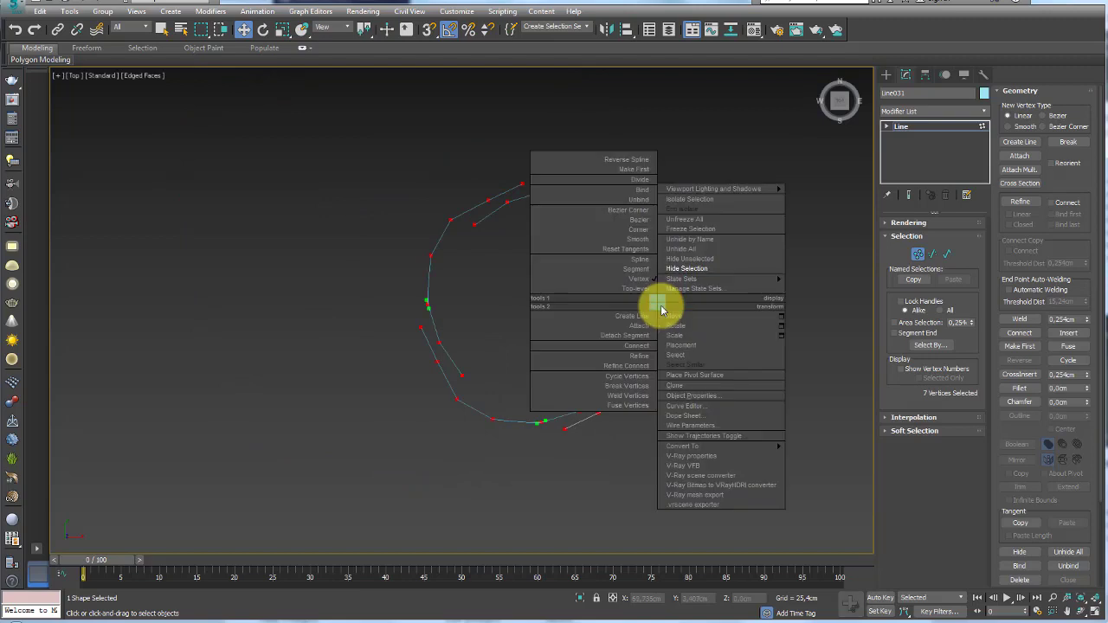
key("Escape")
right_click(661, 309)
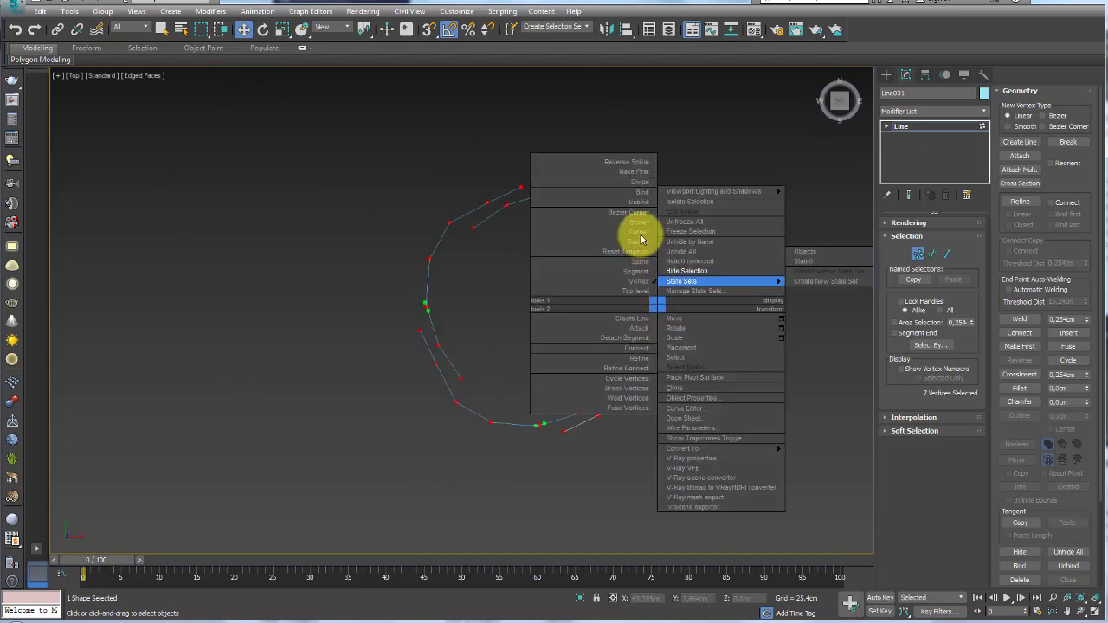
left_click(623, 173)
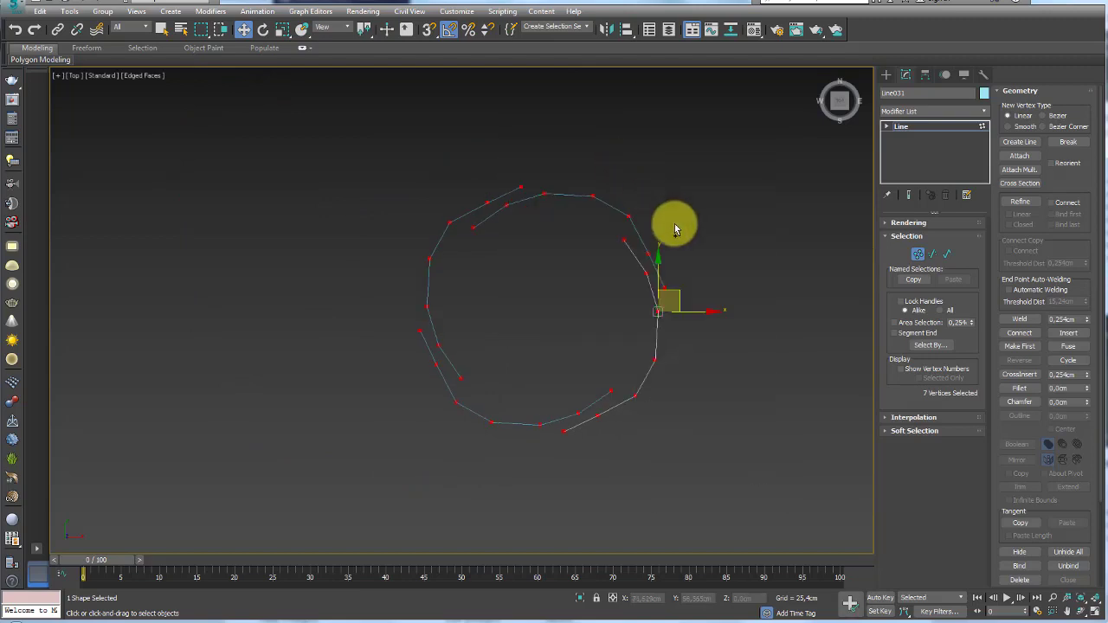
scroll(683, 296, "up", 4)
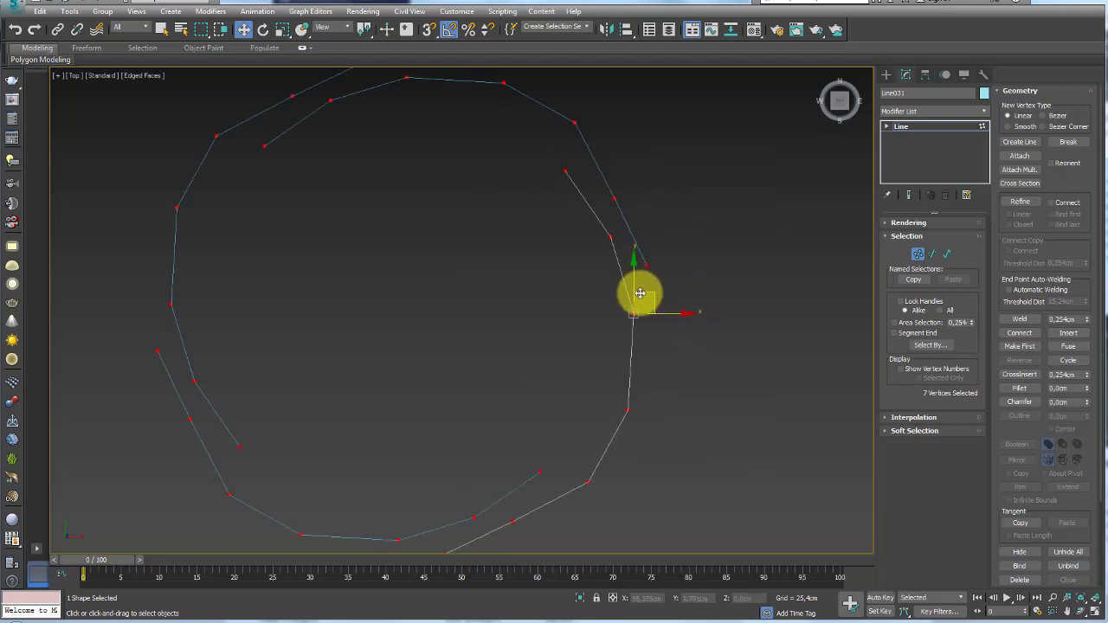
Step: Nudge a right-side vertex outward, exit Vertex mode and reselect the four curves in Perspective
left_click(744, 227)
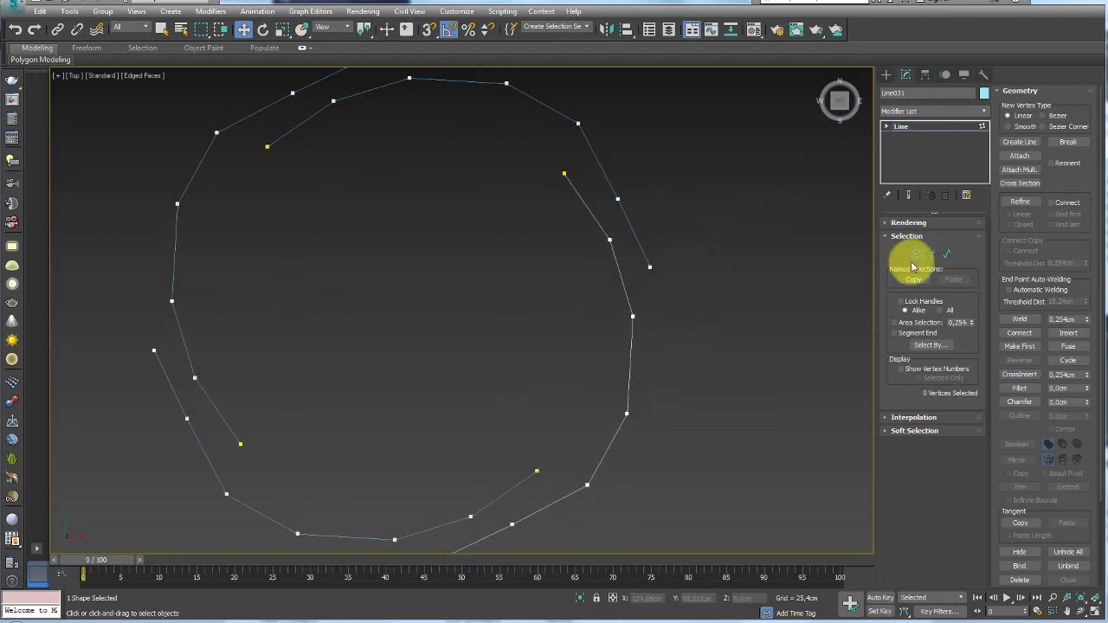
left_click(632, 317)
left_click_drag(663, 291, 652, 286)
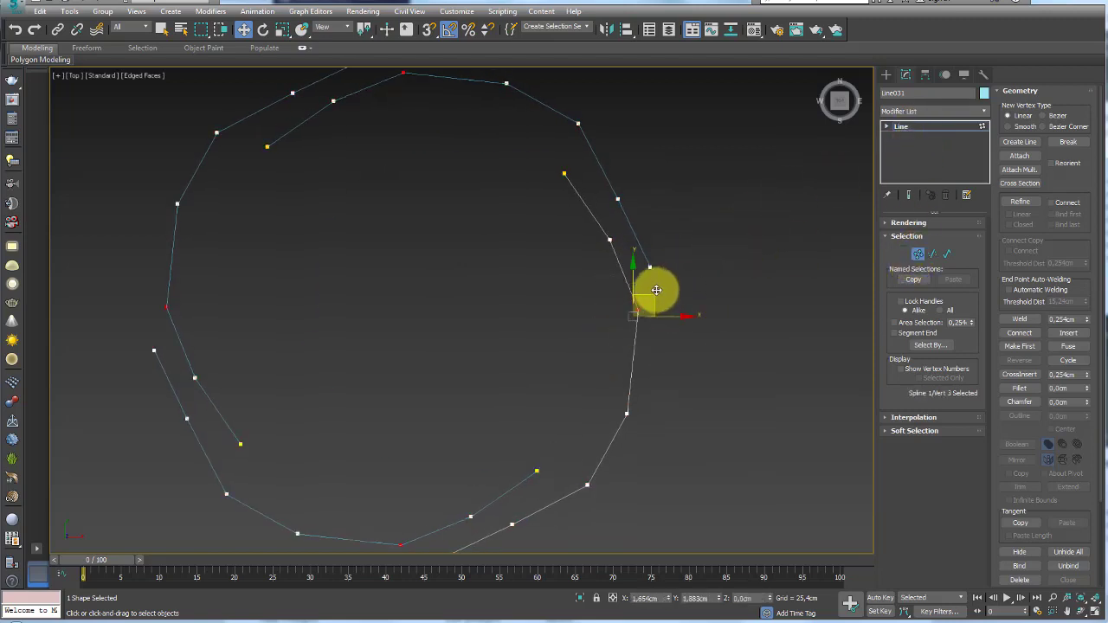
left_click(610, 240)
scroll(619, 211, "down", 2)
scroll(638, 255, "down", 2)
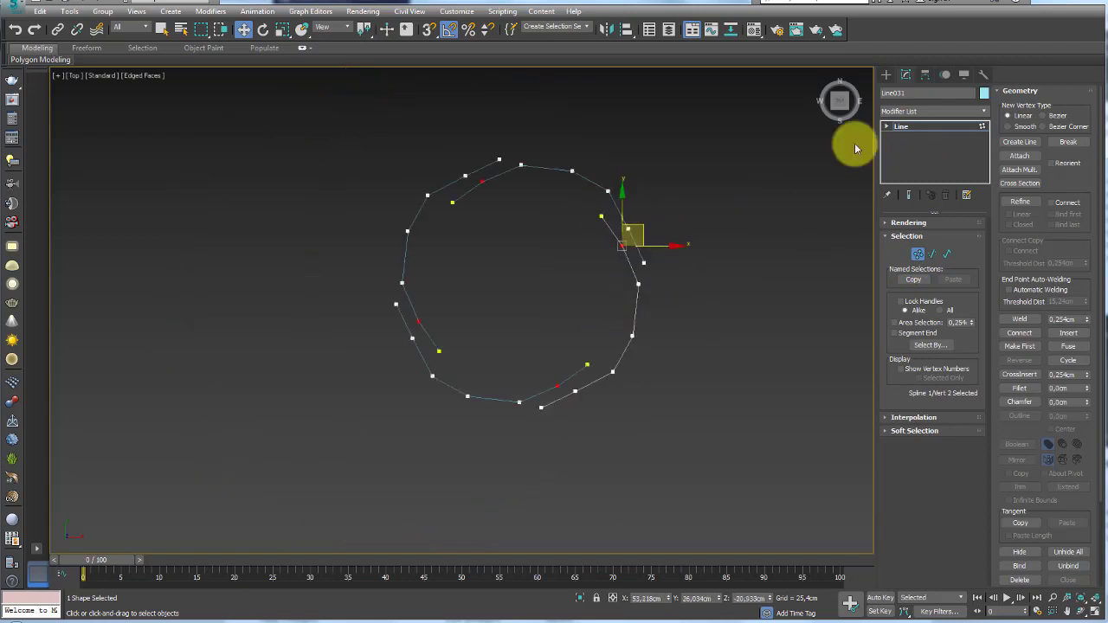
left_click(904, 127)
key("p")
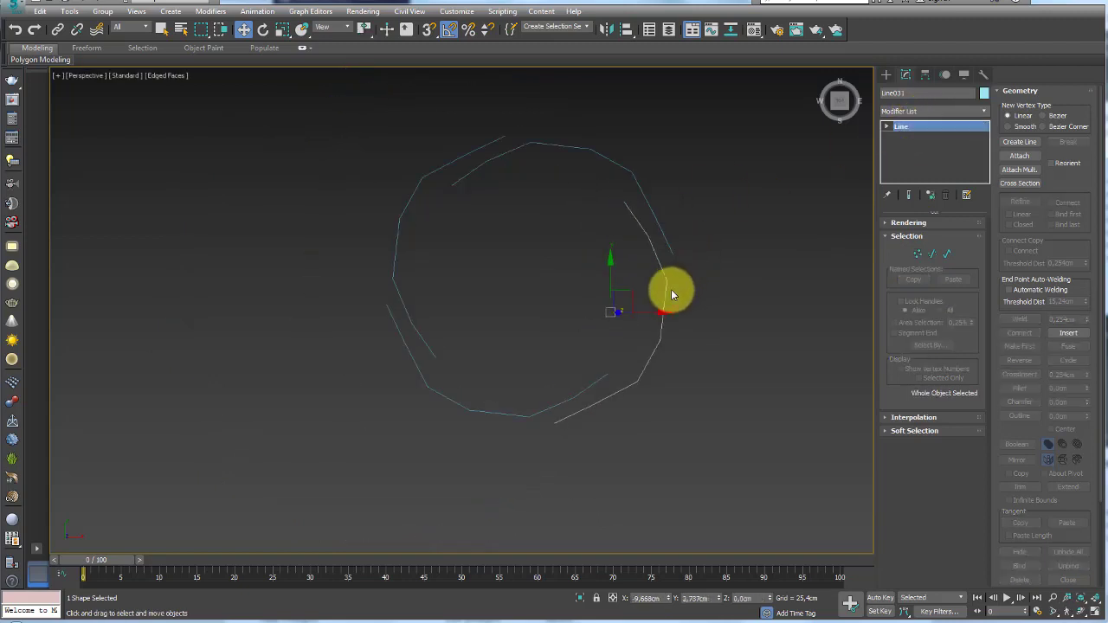
middle_click_drag(669, 273, 664, 243, "alt")
middle_click_drag(698, 289, 680, 292, "alt")
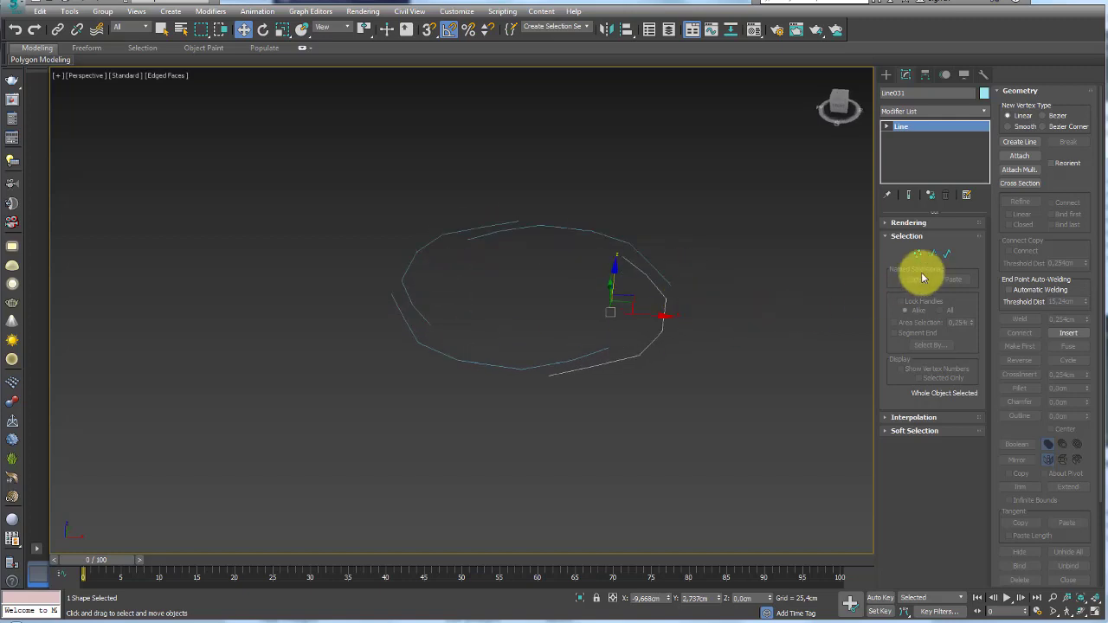
left_click_drag(386, 388, 391, 389)
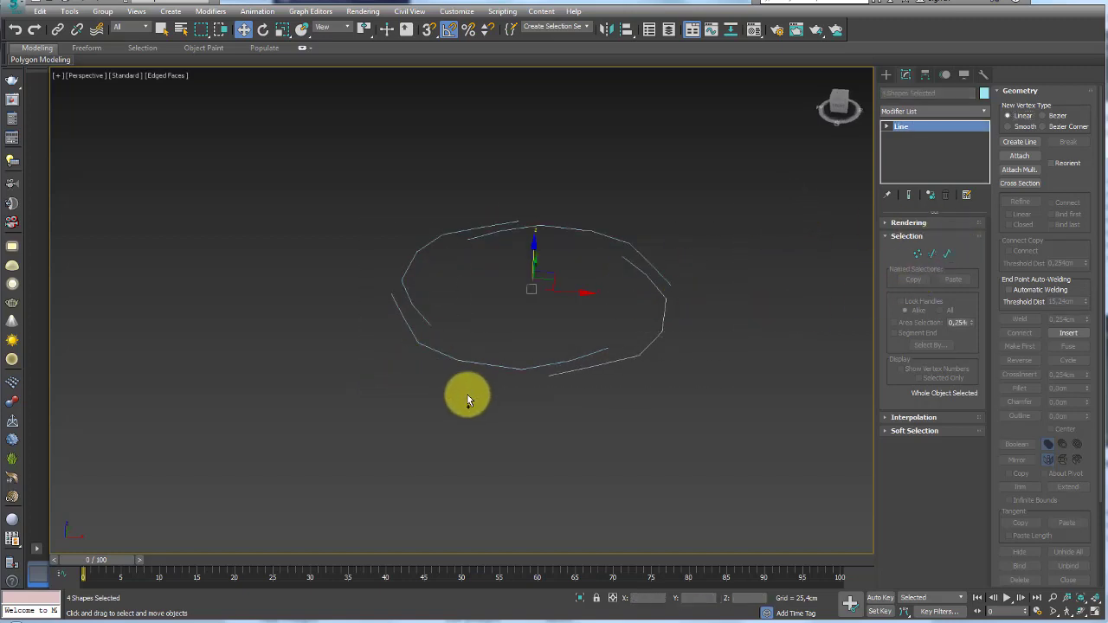
Step: Attach Line028, Line029 and Line030 into Line031 and select the meeting vertices
left_click(625, 360)
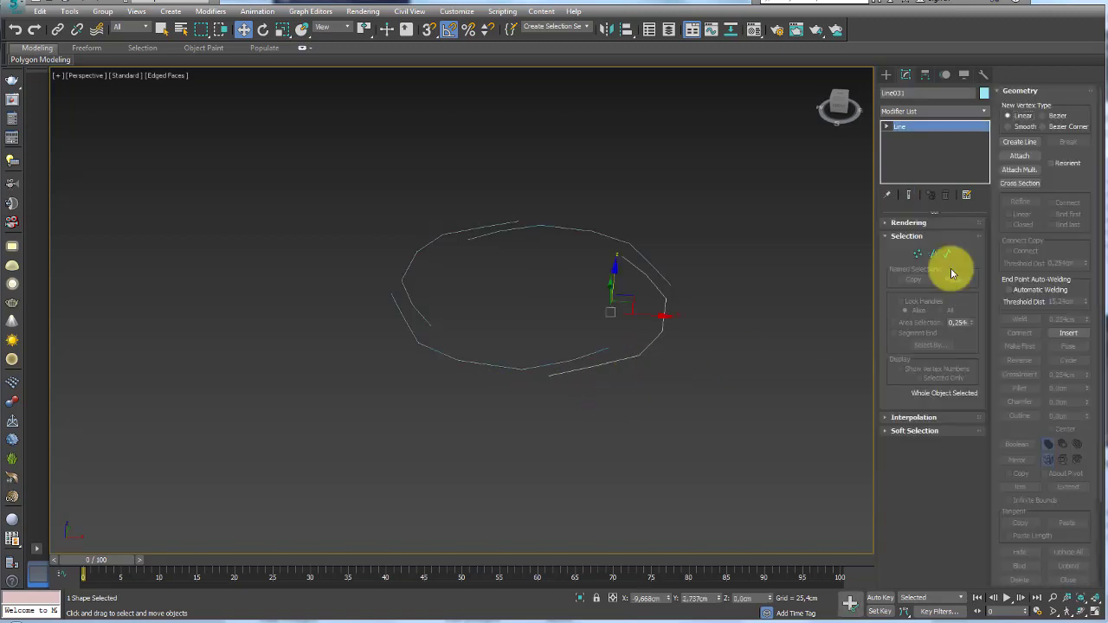
left_click(1018, 170)
left_click_drag(85, 92, 54, 69)
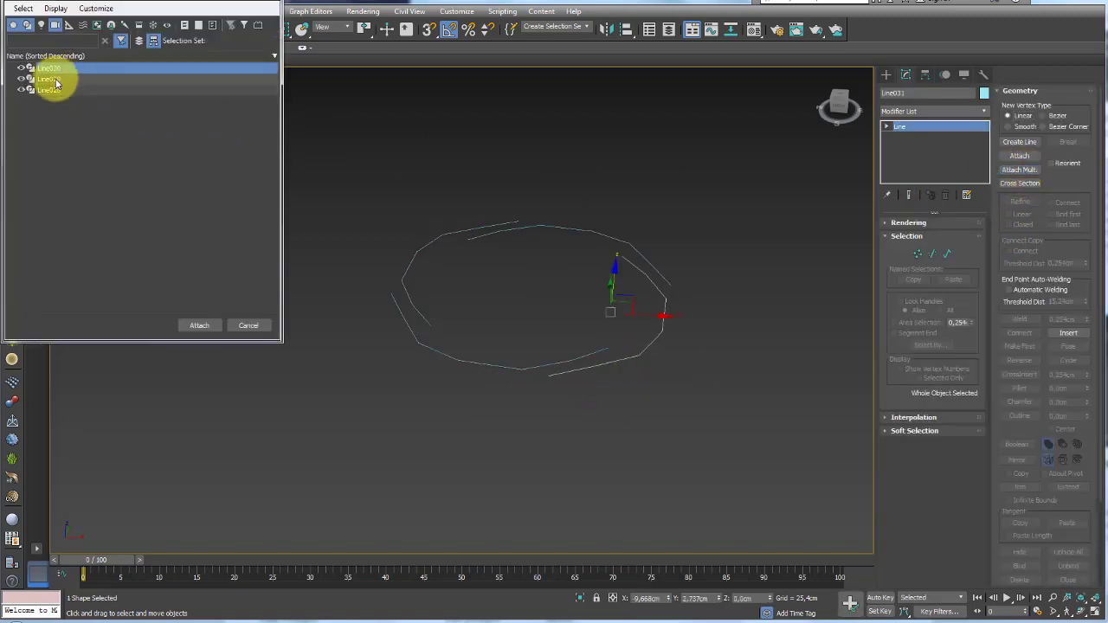
left_click(200, 326)
left_click(917, 254)
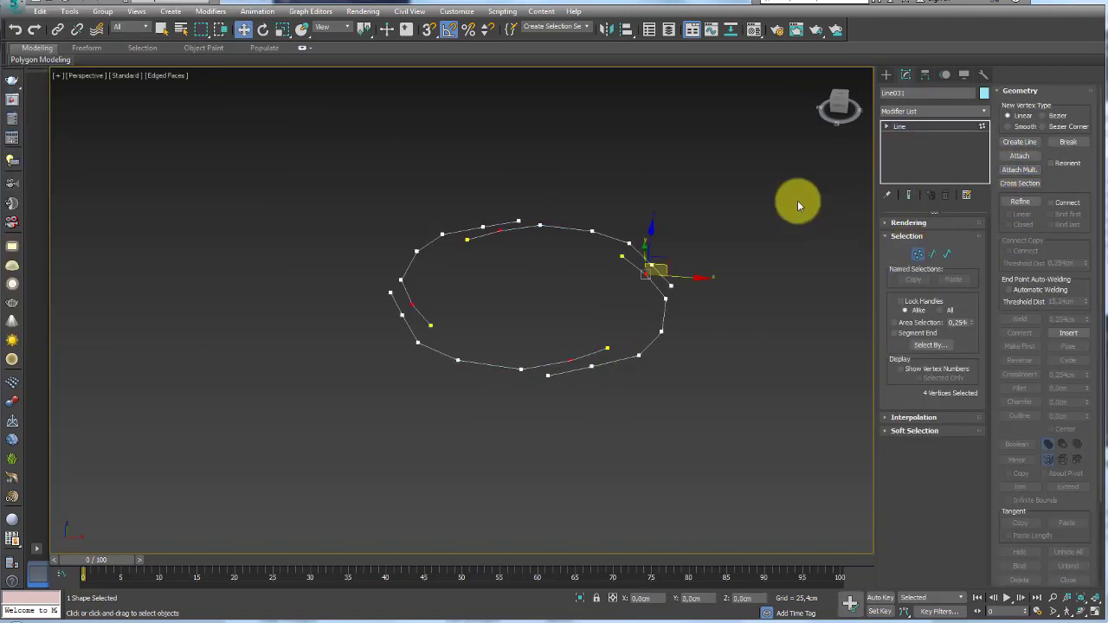
left_click_drag(793, 203, 279, 433)
left_click(902, 130)
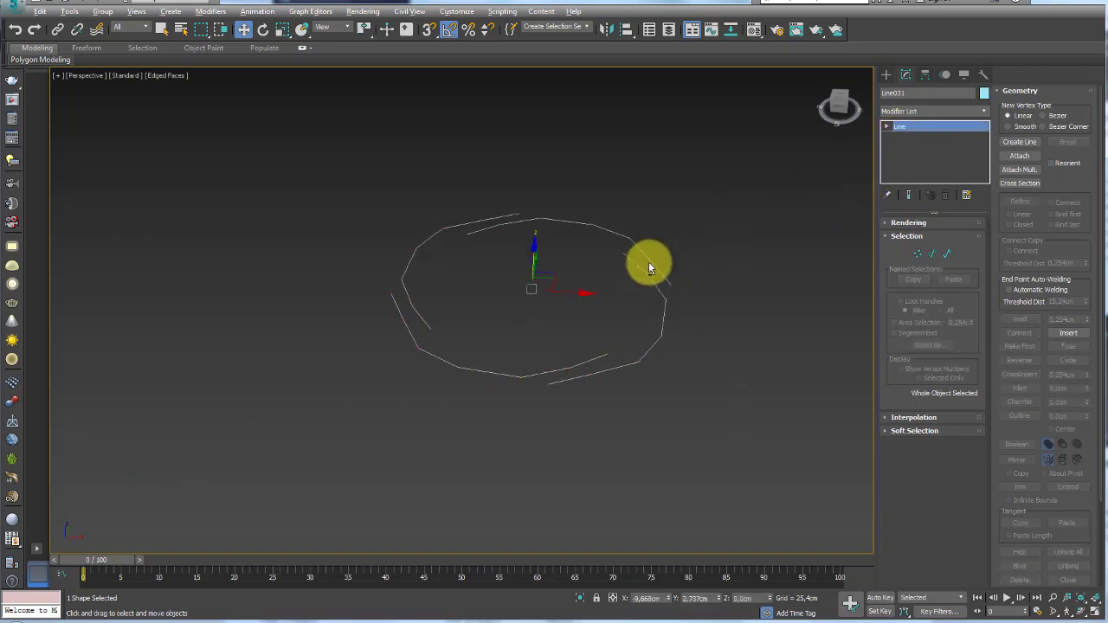
middle_click_drag(649, 264, 650, 298, "alt")
Step: Unhide All to restore the rose model and reference image
right_click(638, 403)
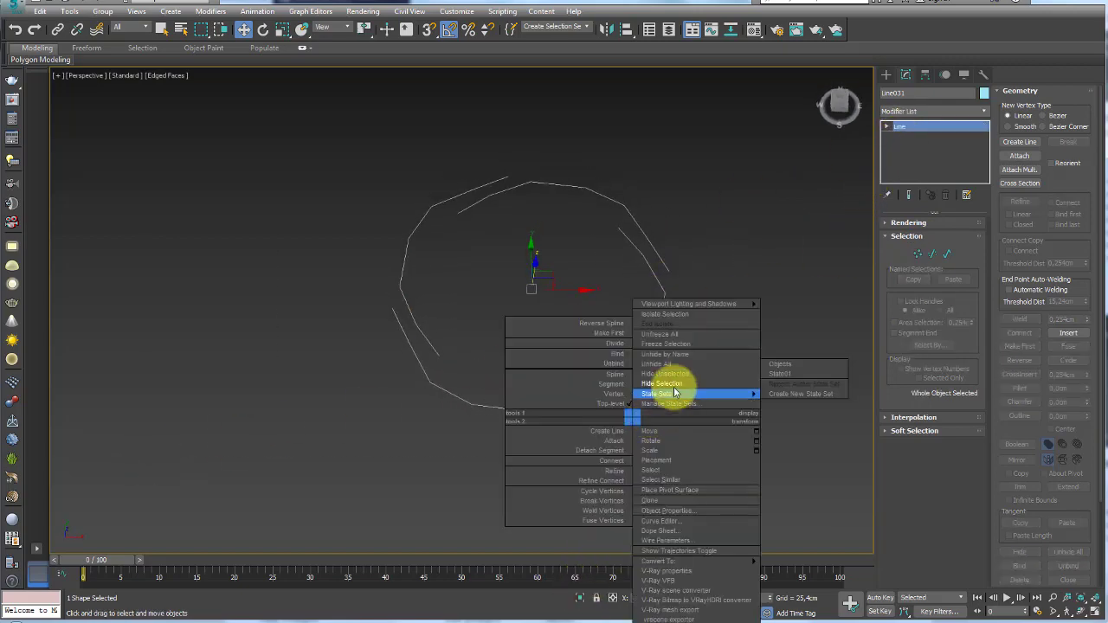
left_click(668, 364)
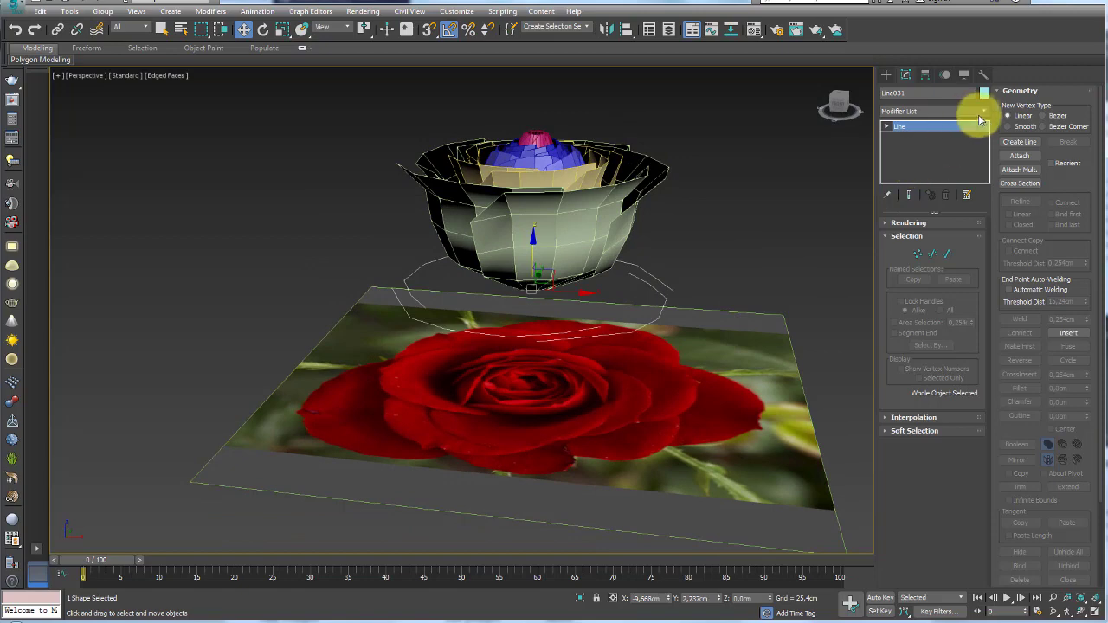
left_click(982, 113)
Step: Extrude the outline into a shell and flip its element's faces outward
scroll(976, 210, "down", 3)
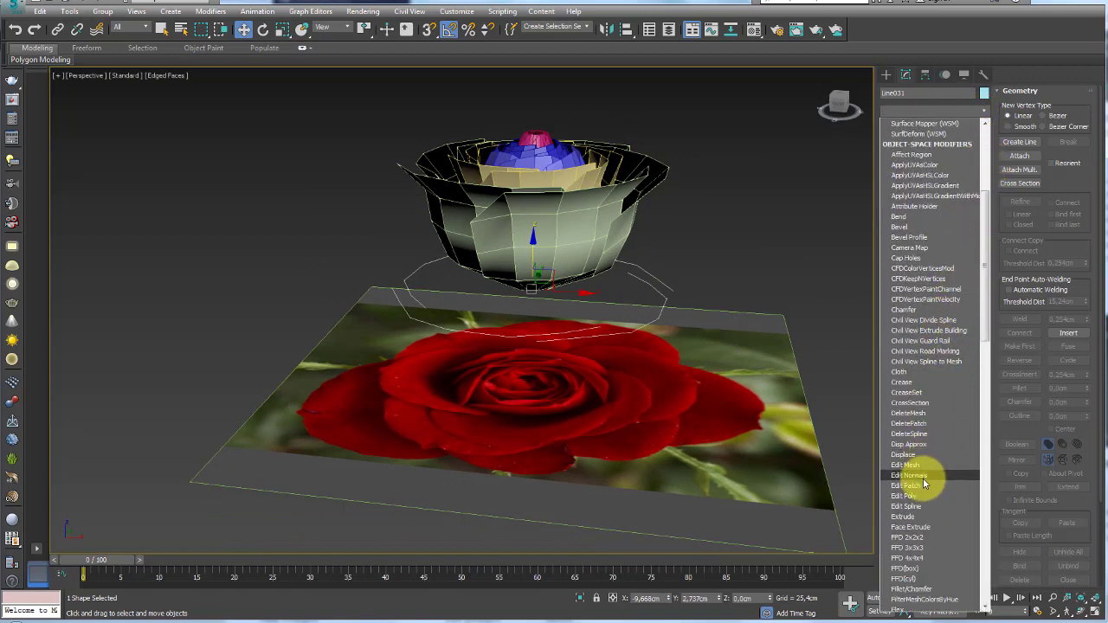
left_click(908, 516)
mouse_move(534, 248)
middle_mouse_down("alt")
mouse_move(600, 212)
mouse_move(551, 260)
middle_mouse_up("alt")
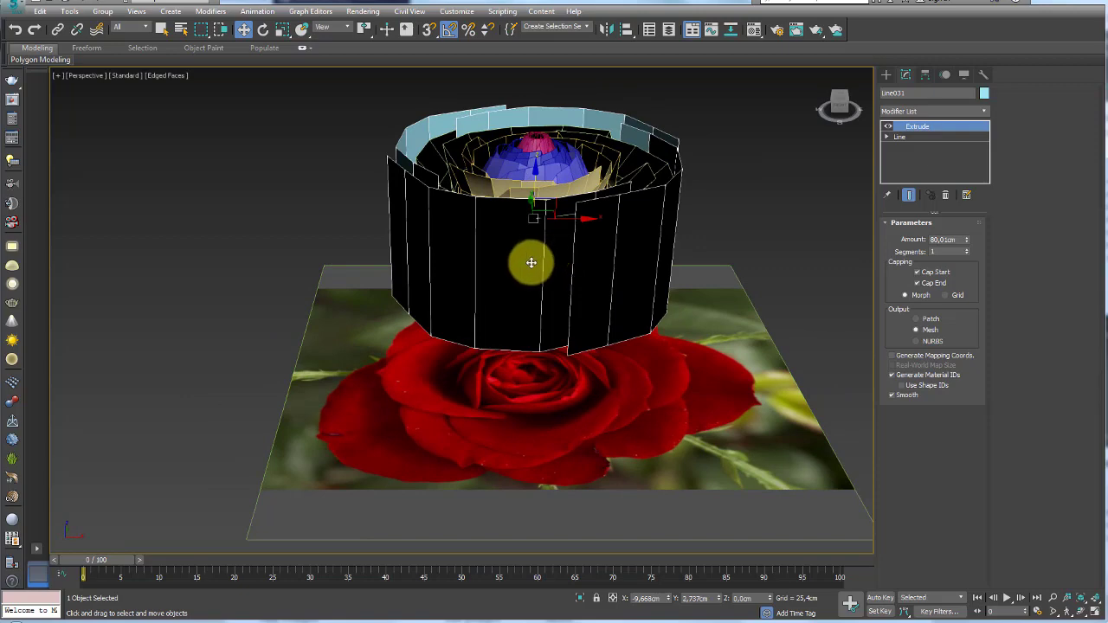
left_click(960, 236)
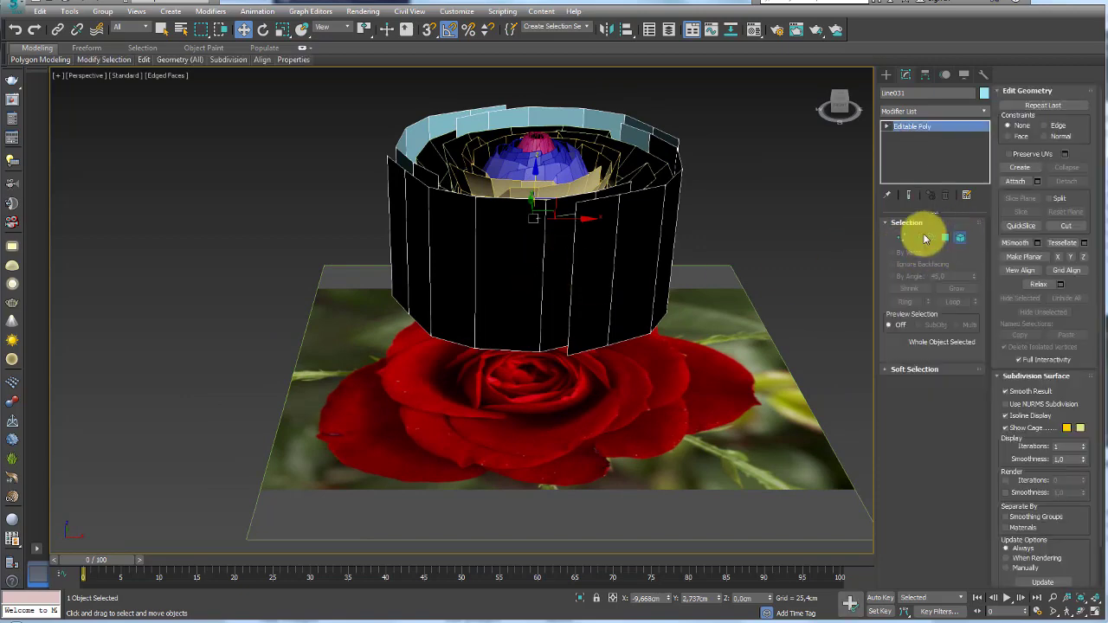
left_click(396, 280)
left_click(955, 386)
middle_click_drag(732, 264, 736, 250, "alt")
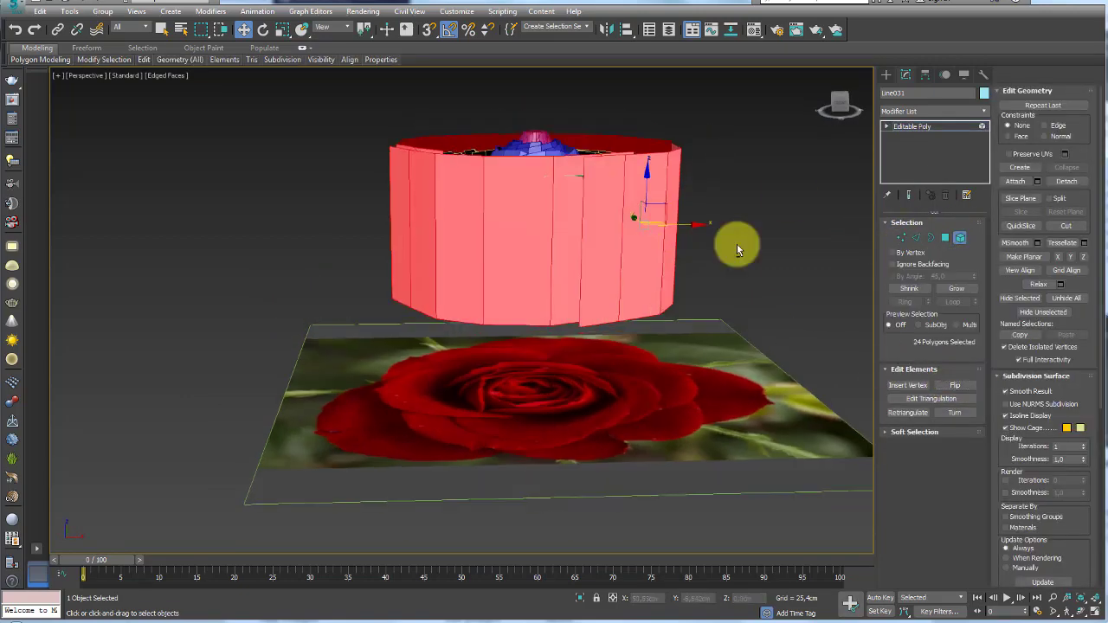
Step: Connect a middle edge loop on the shell, scale it outward, then show Front wireframe
left_click(916, 237)
middle_click_drag(797, 205, 652, 211, "alt")
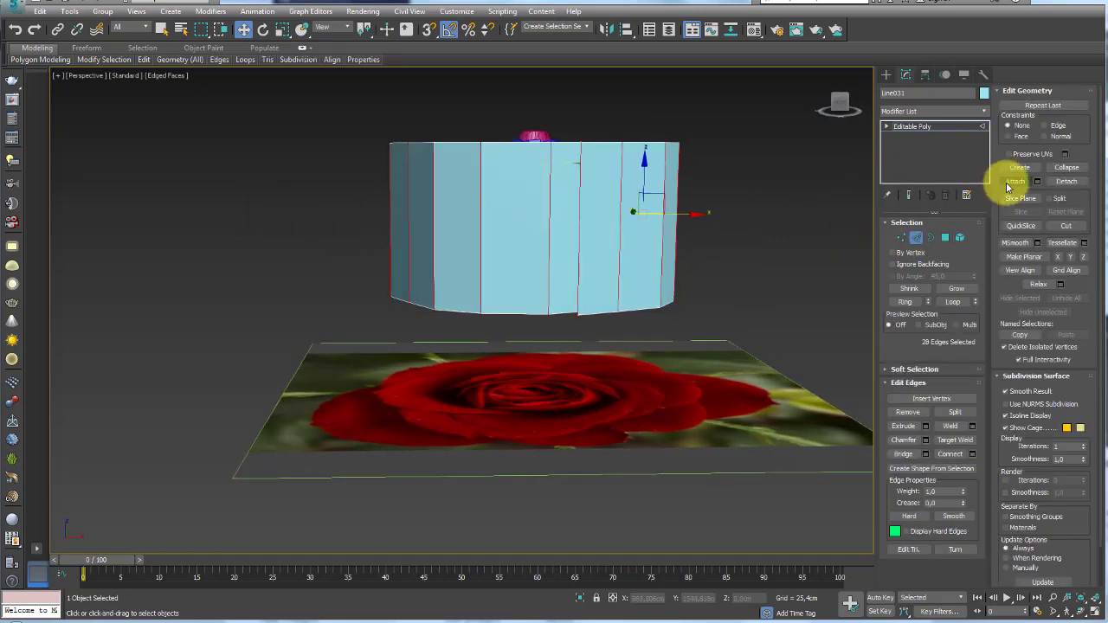
left_click(949, 453)
mouse_move(667, 260)
middle_mouse_down("alt")
mouse_move(664, 243)
mouse_move(641, 252)
mouse_move(643, 293)
middle_mouse_up("alt")
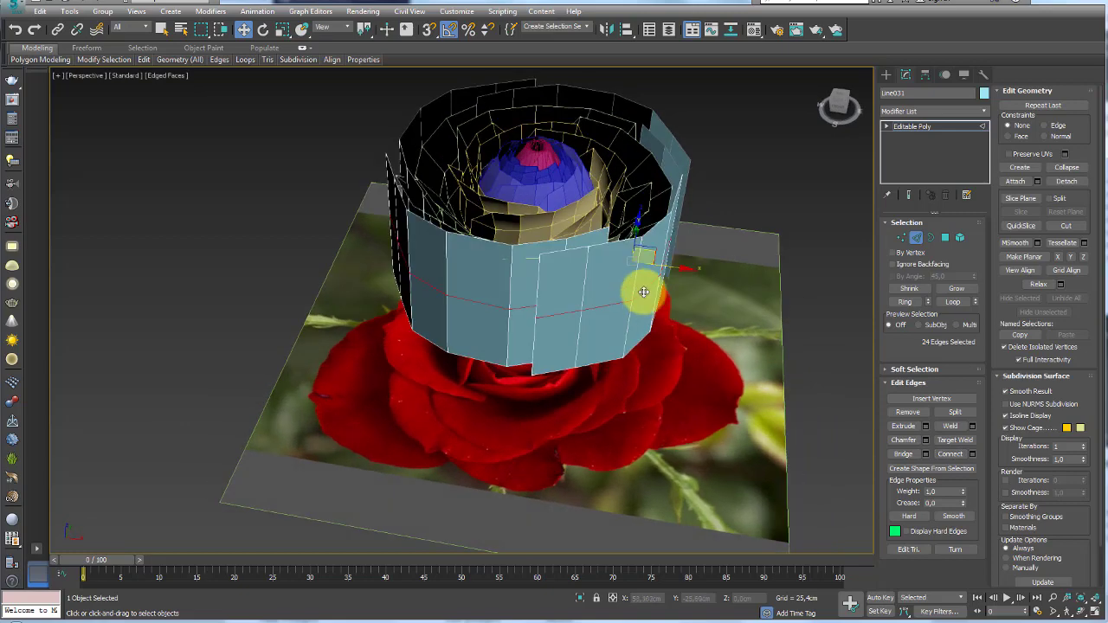
key("r")
mouse_move(539, 222)
left_mouse_down()
mouse_move(541, 202)
mouse_move(545, 234)
left_mouse_up()
mouse_move(544, 236)
middle_mouse_down("alt")
mouse_move(655, 292)
mouse_move(799, 277)
middle_mouse_up("alt")
middle_click_drag(742, 193, 779, 208)
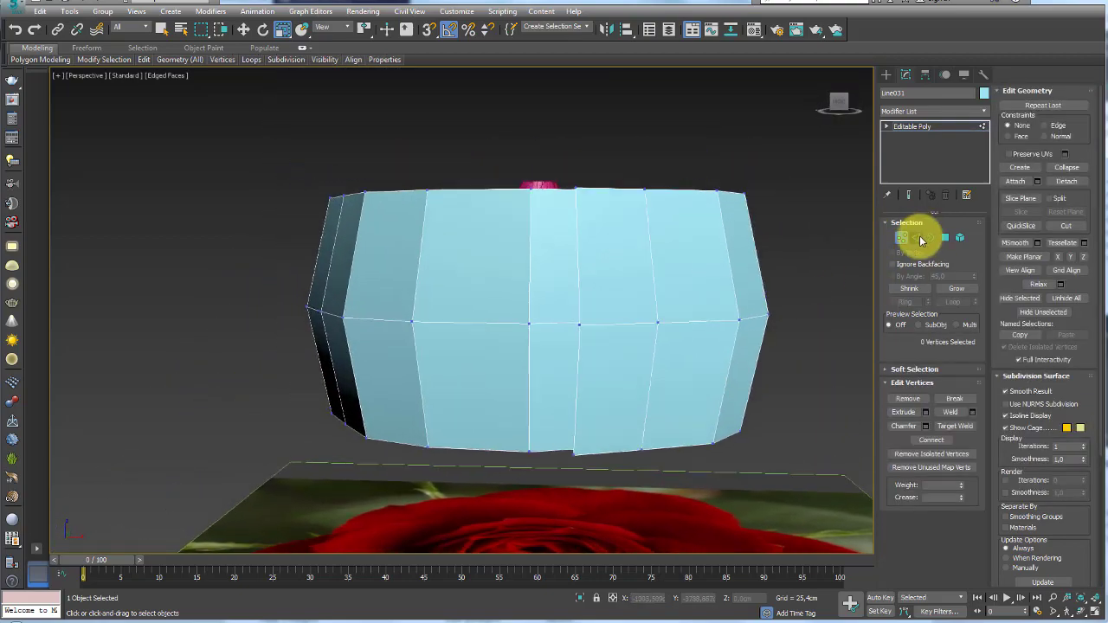
left_click(916, 237)
key("f")
key("F3")
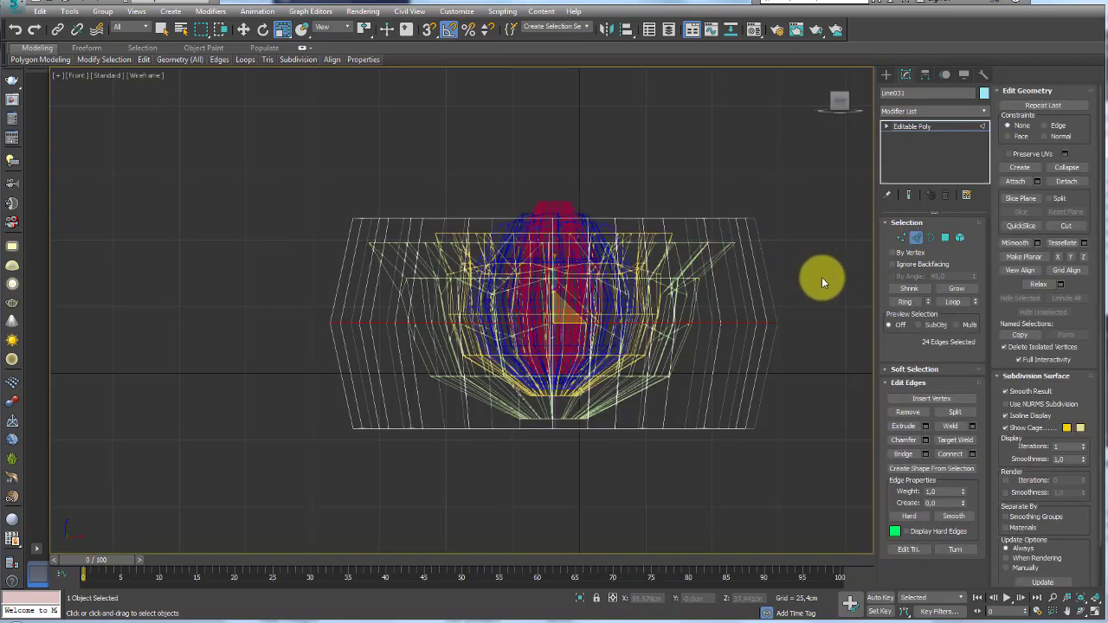
Step: Connect another edge loop, widen the top vertex row and pull the bottom row inward
left_click_drag(821, 277, 370, 277)
left_click(952, 455)
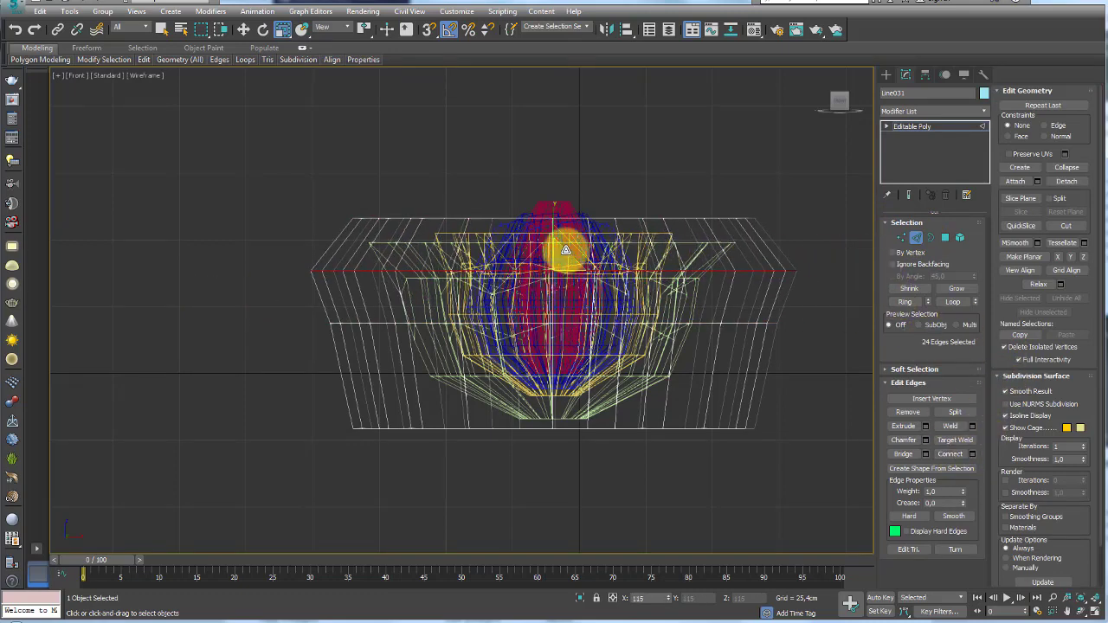
left_click(901, 237)
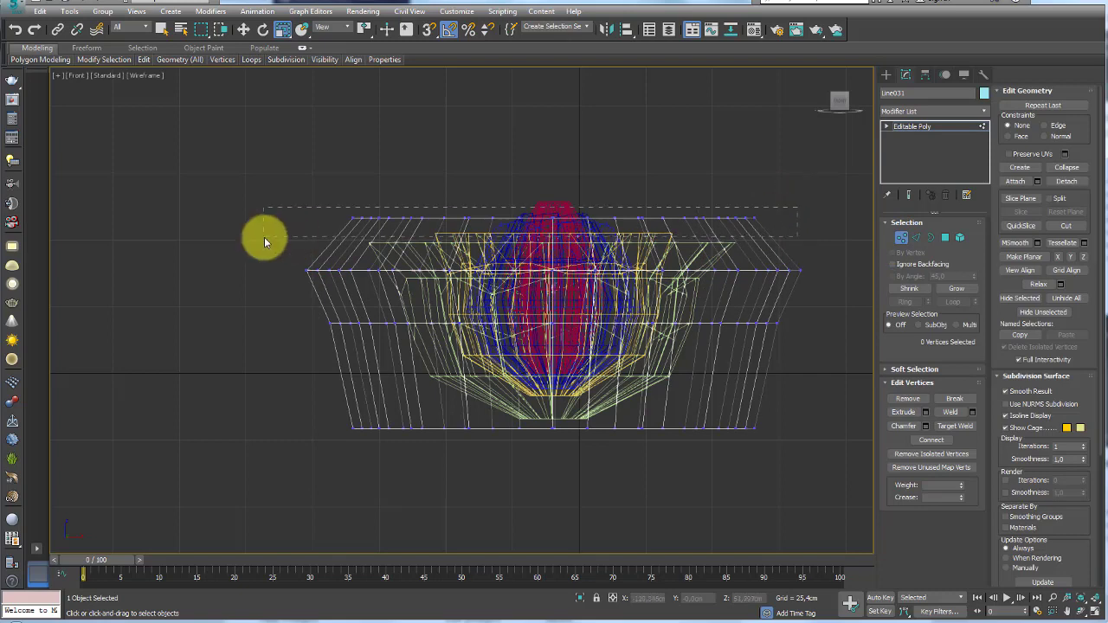
mouse_move(565, 215)
left_mouse_down()
mouse_move(559, 181)
mouse_move(607, 224)
left_mouse_up()
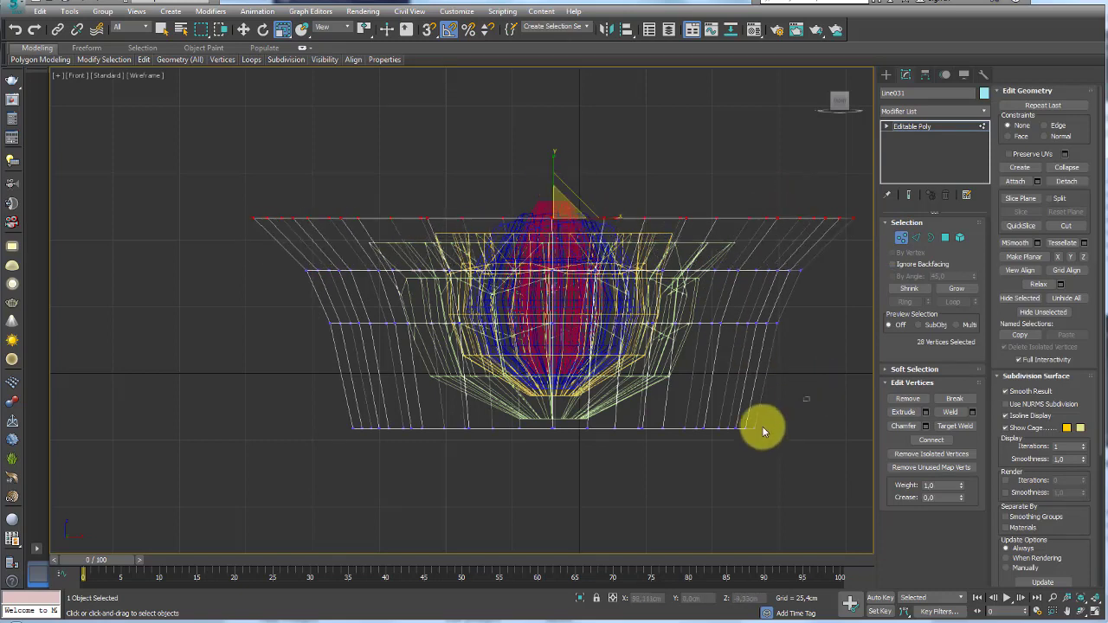
left_click_drag(587, 415, 566, 433)
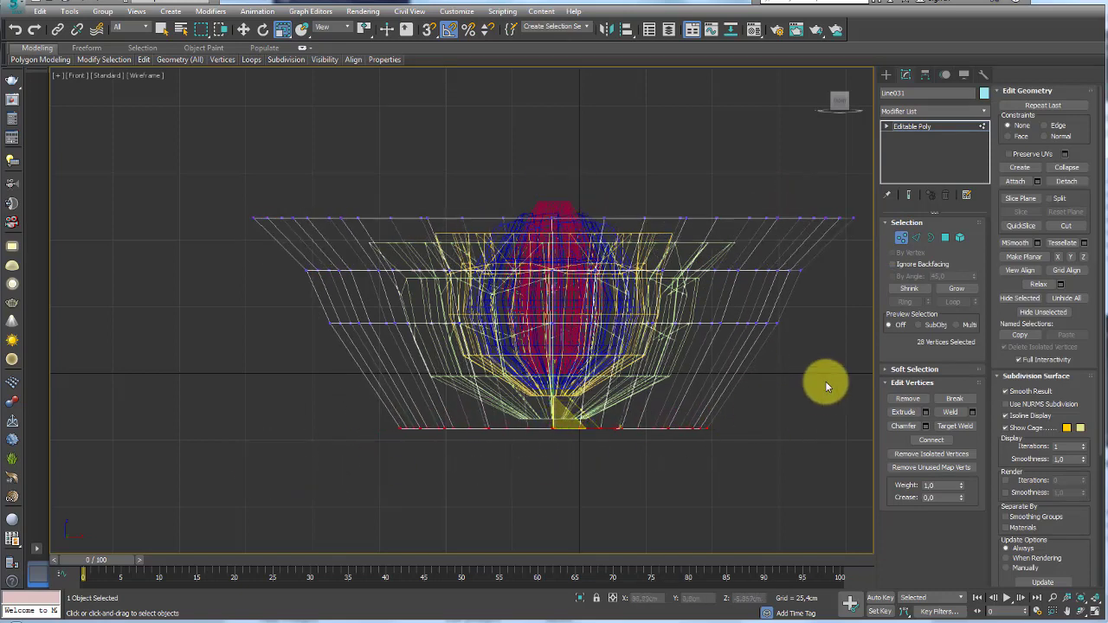
Step: Taper the lower vertex rows to a narrow base, then return to Perspective
left_click(916, 237)
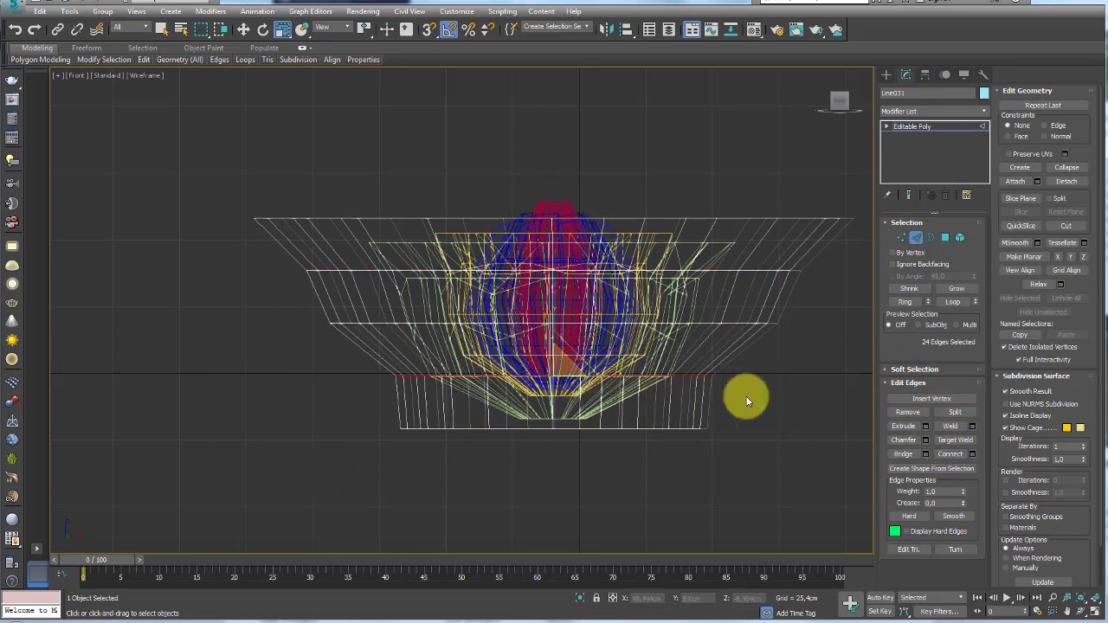
left_click(901, 237)
left_click_drag(773, 397, 239, 465)
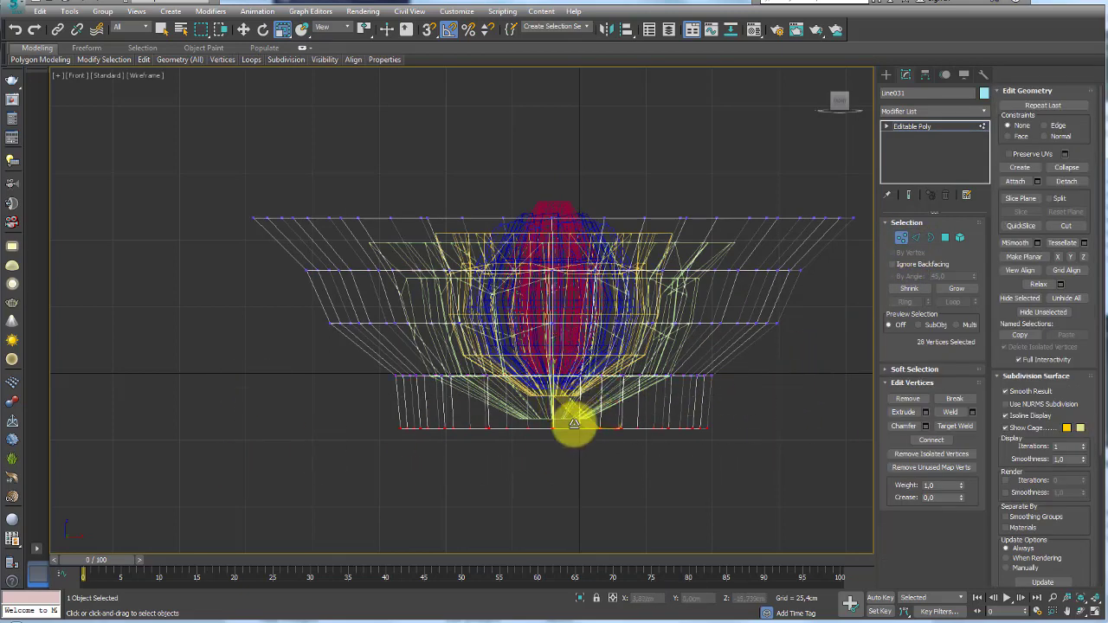
left_click_drag(573, 423, 638, 606)
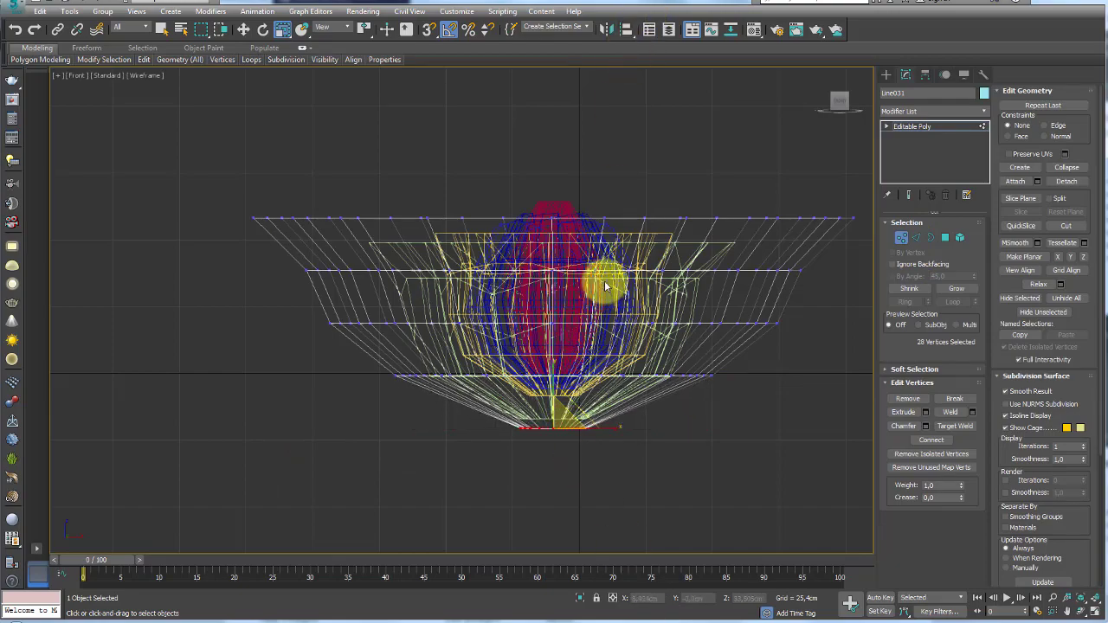
key("p")
mouse_move(684, 262)
middle_mouse_down("alt")
mouse_move(698, 329)
mouse_move(619, 261)
mouse_move(670, 182)
mouse_move(692, 183)
middle_mouse_up("alt")
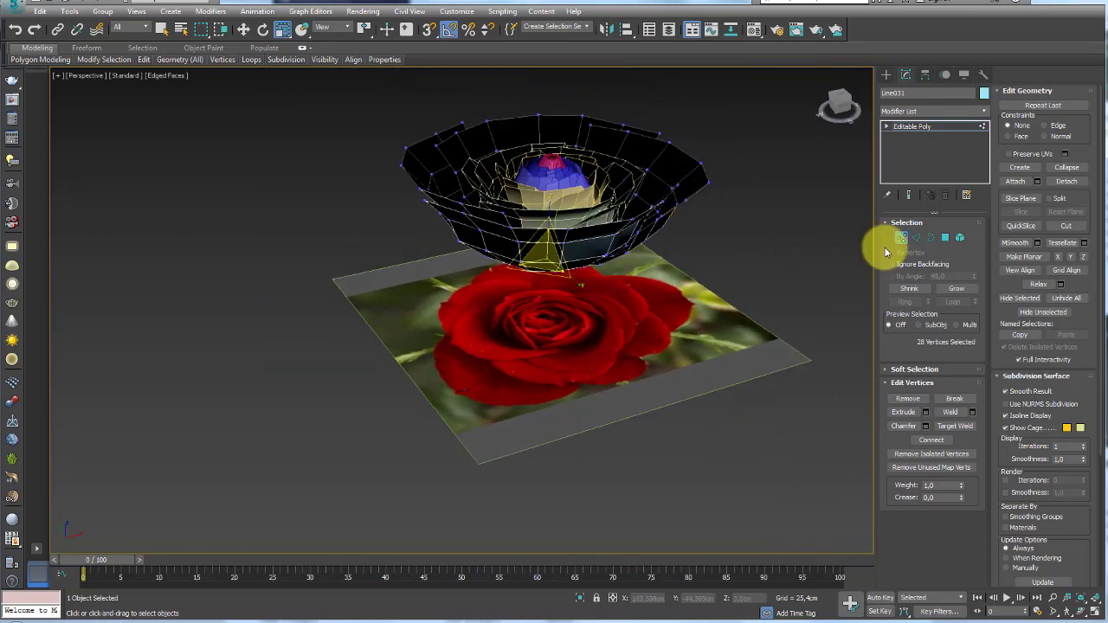
Step: In Element mode, select the outer rim element of the petal bowl
left_click(963, 237)
left_click(633, 256)
middle_click_drag(586, 257, 598, 237, "alt")
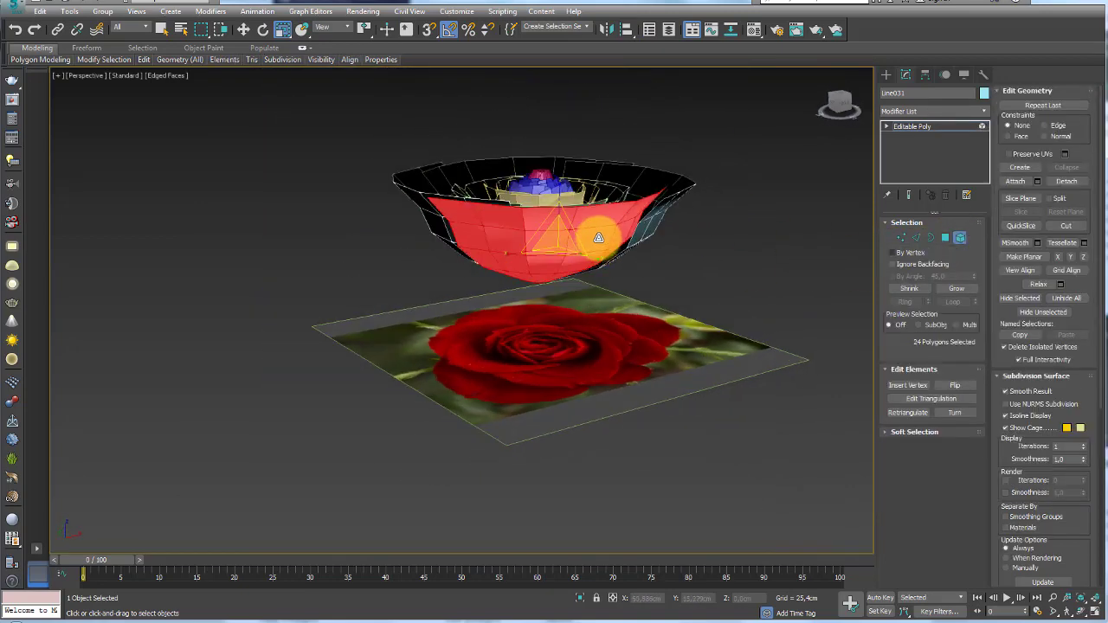
left_click(598, 237)
Step: Pull a rim corner vertex outward into a pointed tip and remove the unwanted corner vertices
left_click(901, 237)
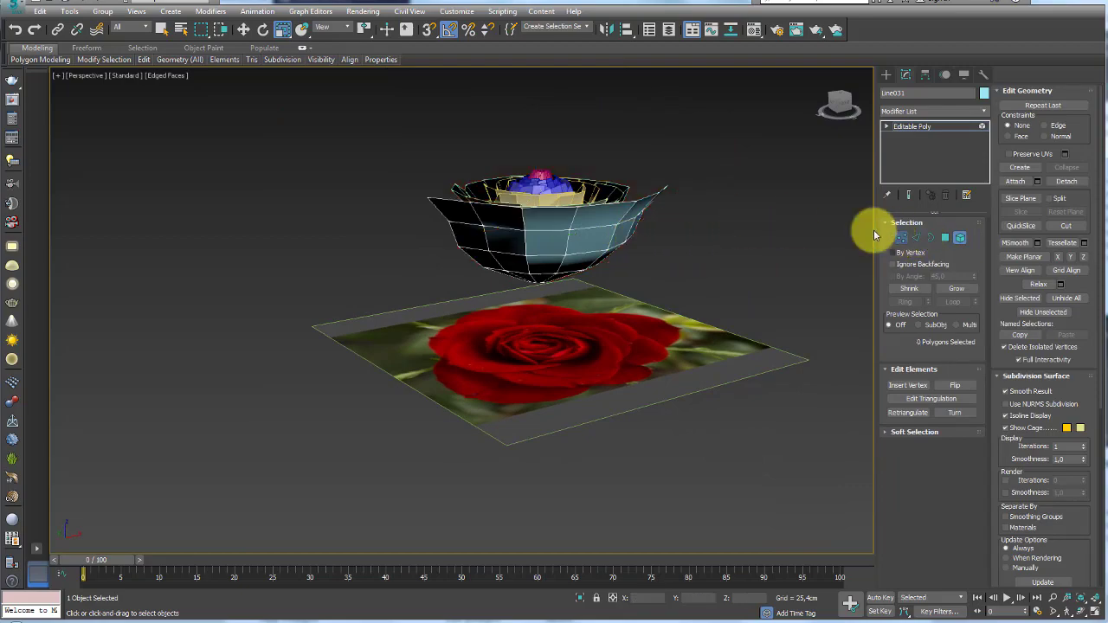
scroll(729, 233, "up", 3)
scroll(616, 189, "up", 3)
left_click(509, 179)
scroll(528, 189, "down", 3)
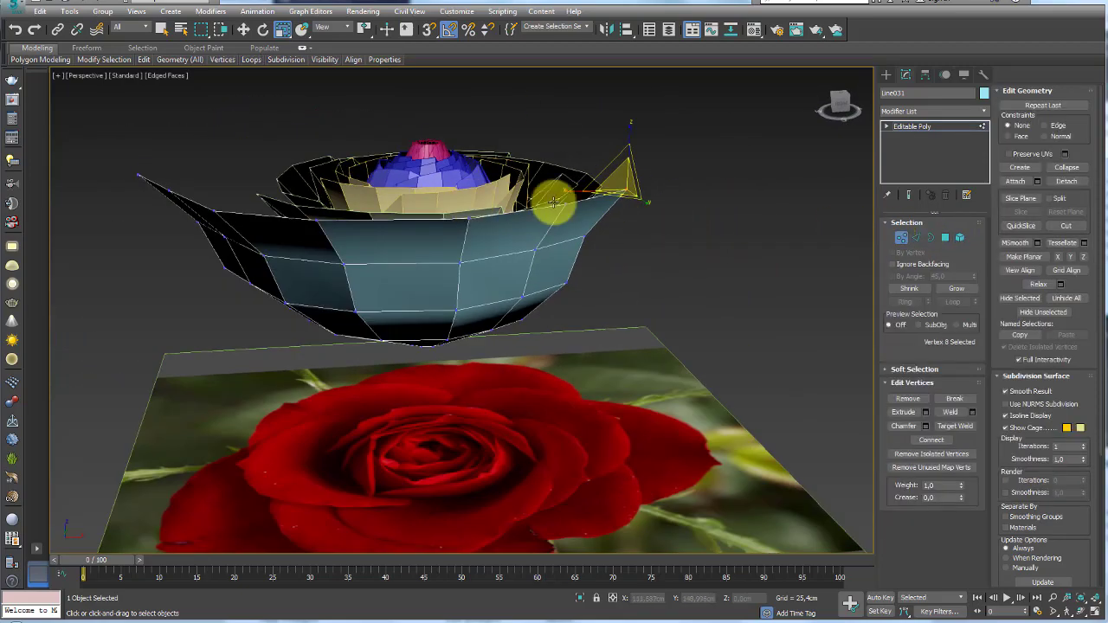
mouse_move(549, 199)
middle_mouse_down("alt")
mouse_move(295, 205)
mouse_move(167, 174)
middle_mouse_up("alt")
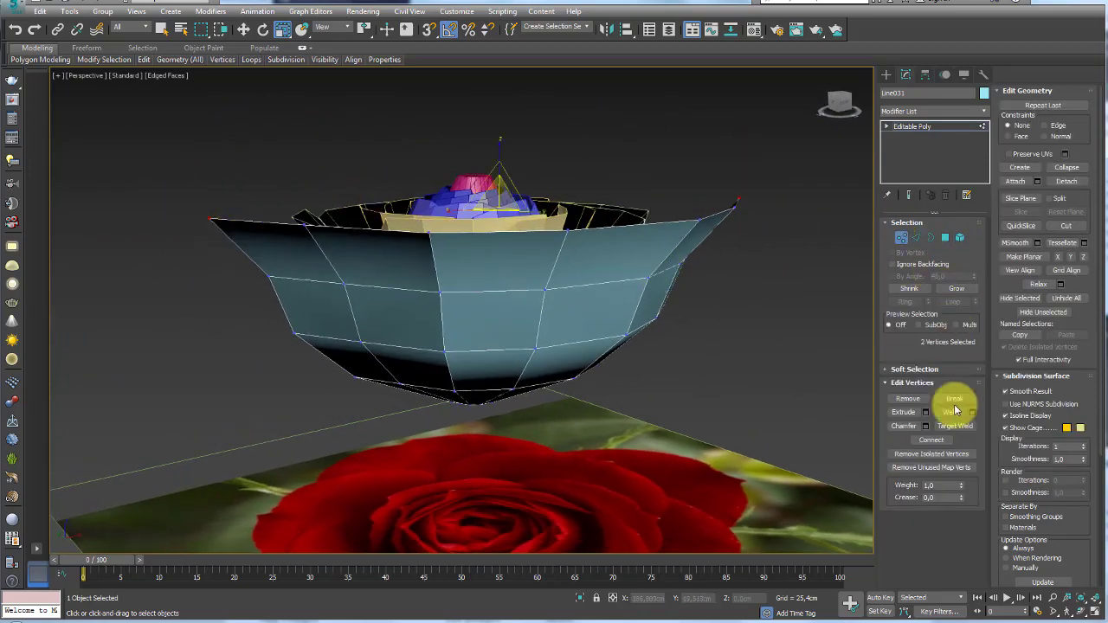
left_click(909, 399)
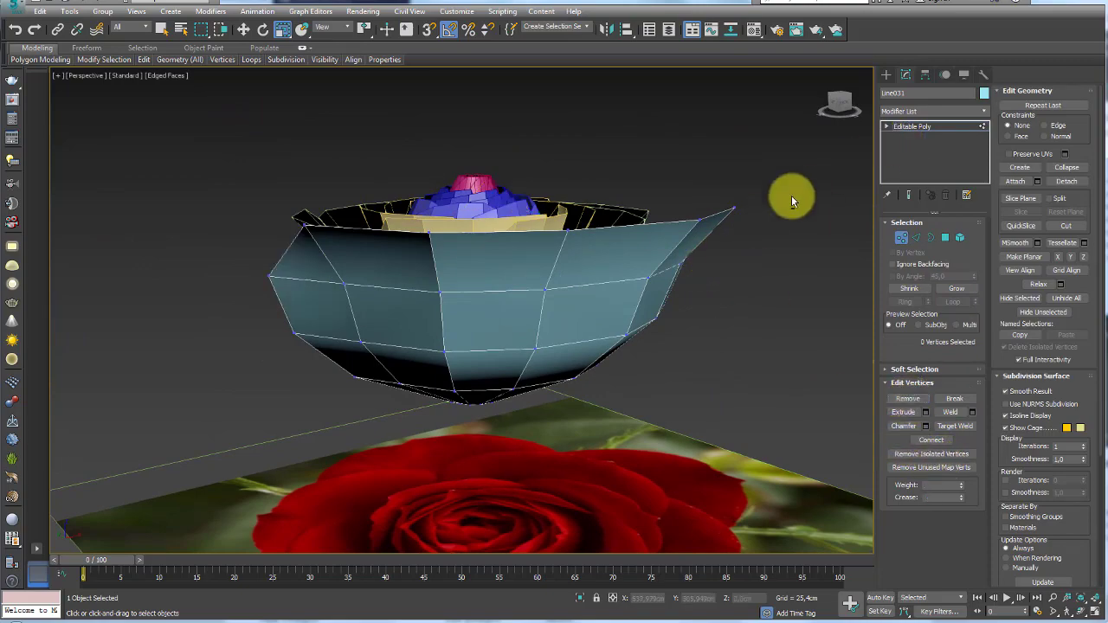
mouse_move(791, 195)
middle_mouse_down("alt")
mouse_move(748, 203)
mouse_move(771, 182)
mouse_move(731, 207)
mouse_move(831, 173)
middle_mouse_up("alt")
Step: Array the outer petal as 4 copies rotated through 360° about Z
left_click(913, 126)
middle_click_drag(680, 193, 686, 200, "alt")
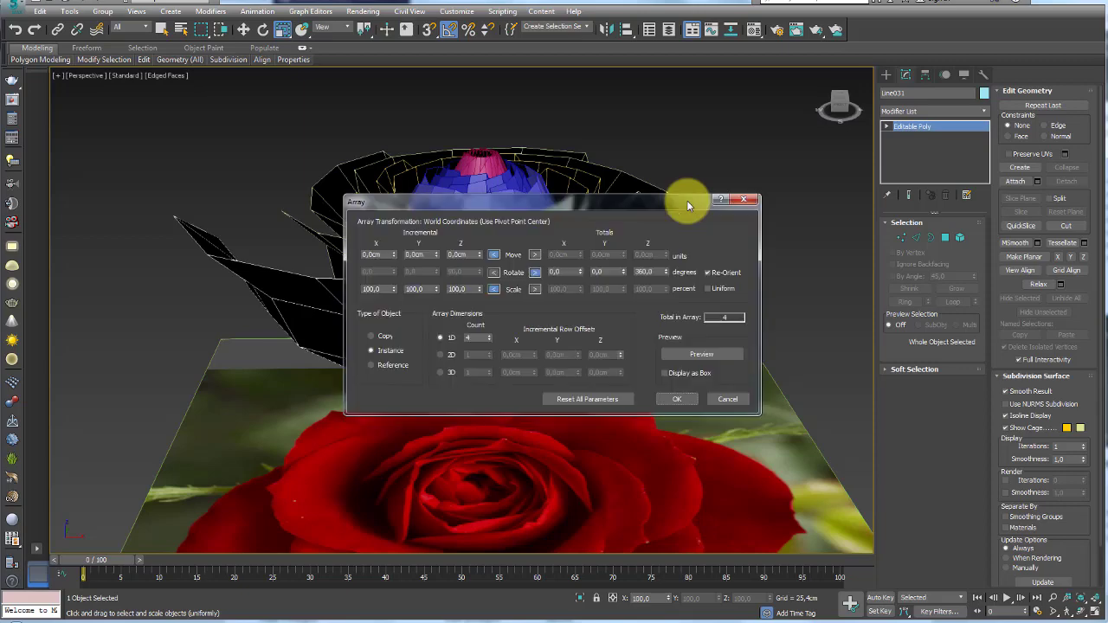
left_click(372, 336)
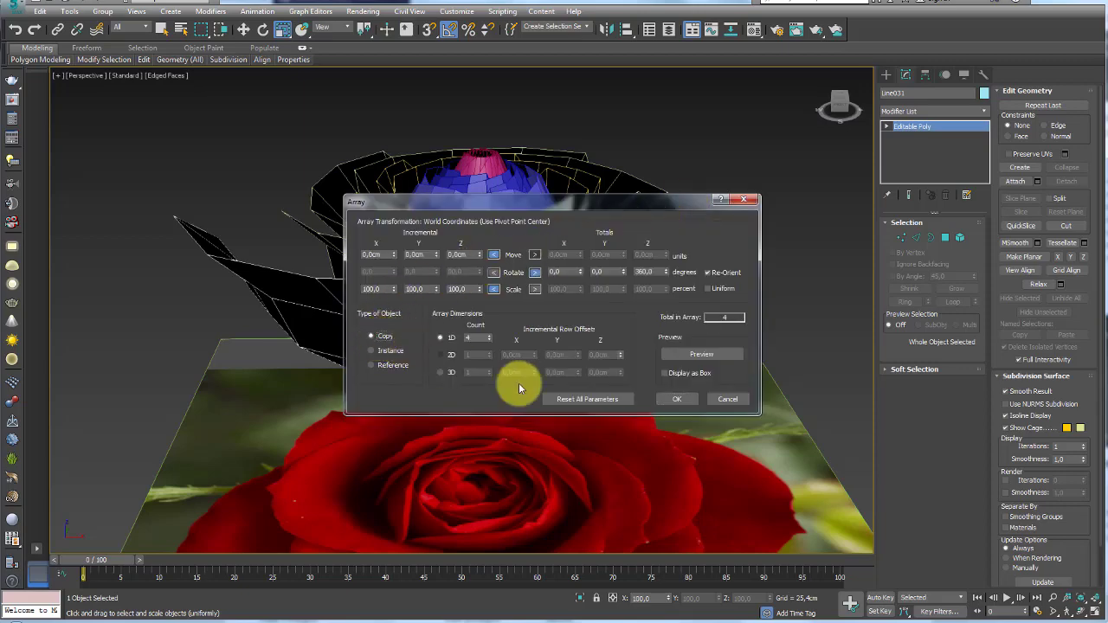
left_click(697, 355)
left_click(677, 399)
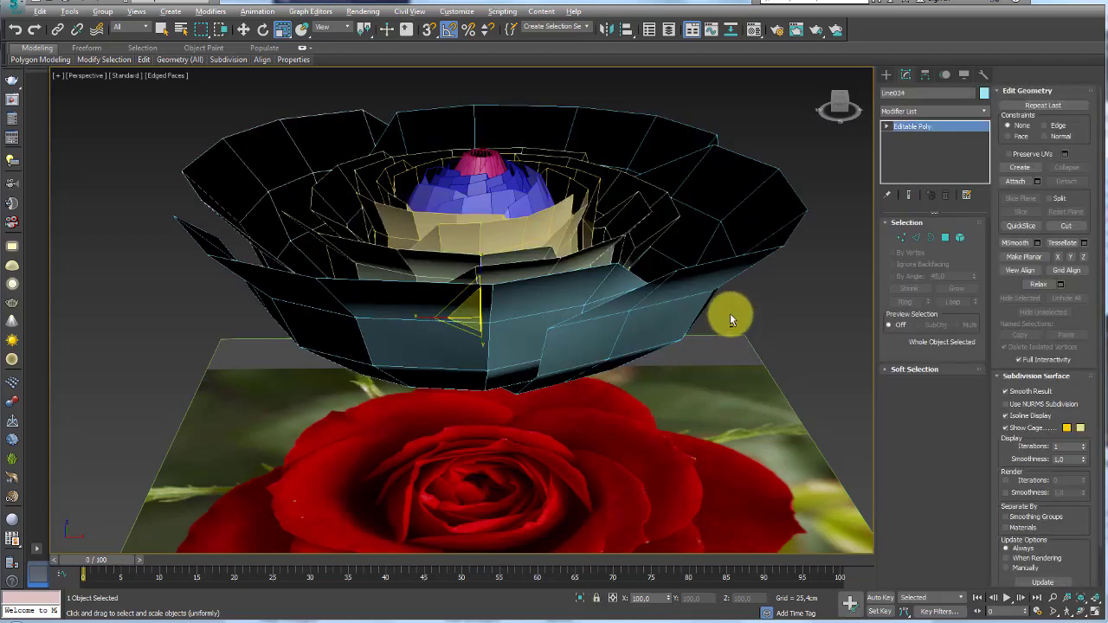
Step: Attach the arrayed petals into one object and view the whole flower
left_click(1015, 181)
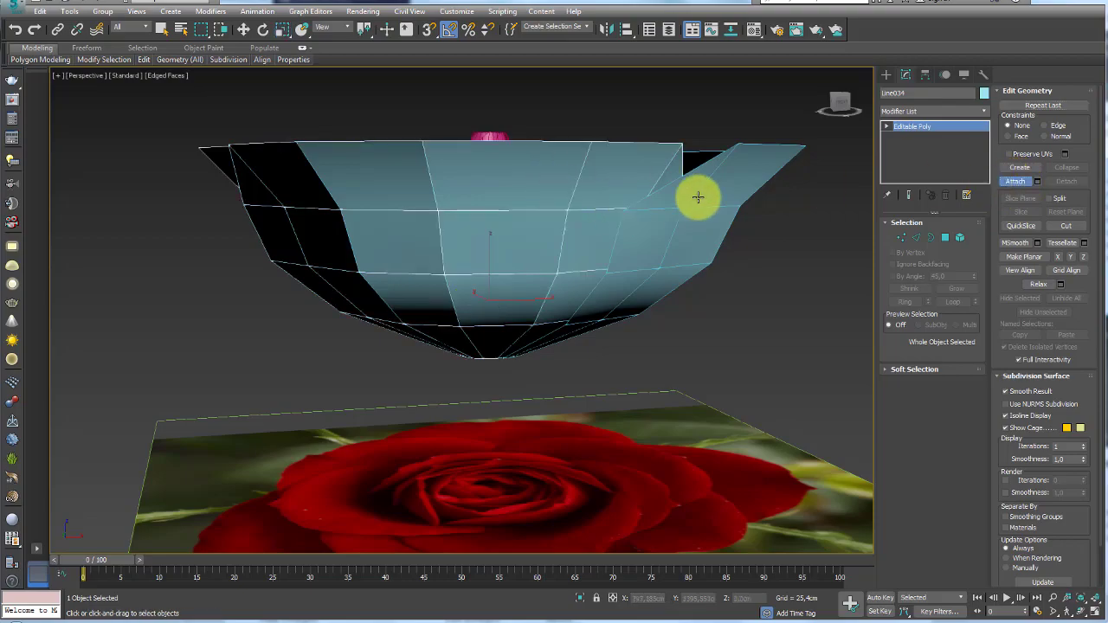
middle_click_drag(711, 151, 688, 181, "alt")
mouse_move(673, 112)
middle_mouse_down("alt")
mouse_move(722, 185)
mouse_move(666, 176)
mouse_move(699, 272)
mouse_move(574, 198)
mouse_move(671, 157)
mouse_move(714, 247)
mouse_move(707, 216)
middle_mouse_up("alt")
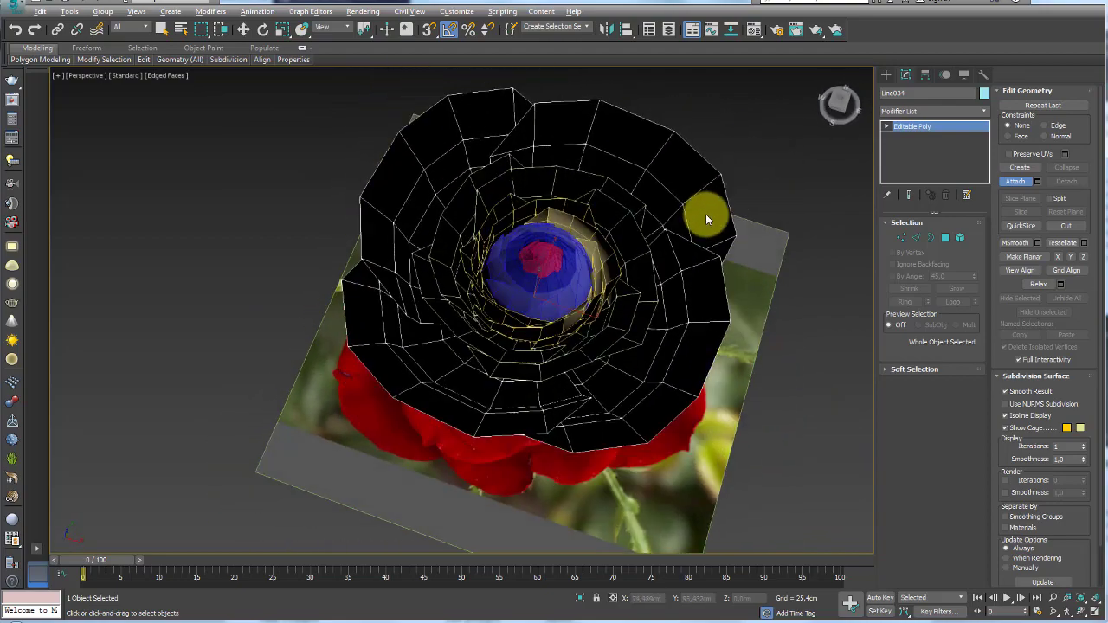
Step: In vertex mode, orbit to a top-down view of the outer petal ring
left_click(909, 245)
middle_click_drag(836, 285, 741, 303, "alt")
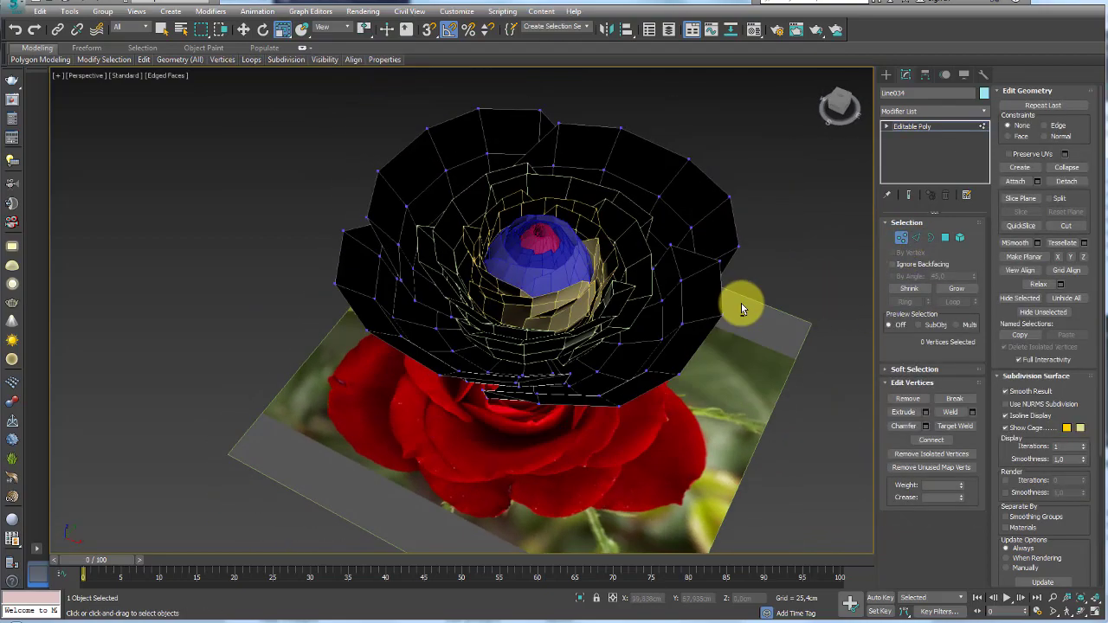
scroll(619, 355, "up", 3)
middle_click_drag(621, 361, 676, 397, "alt")
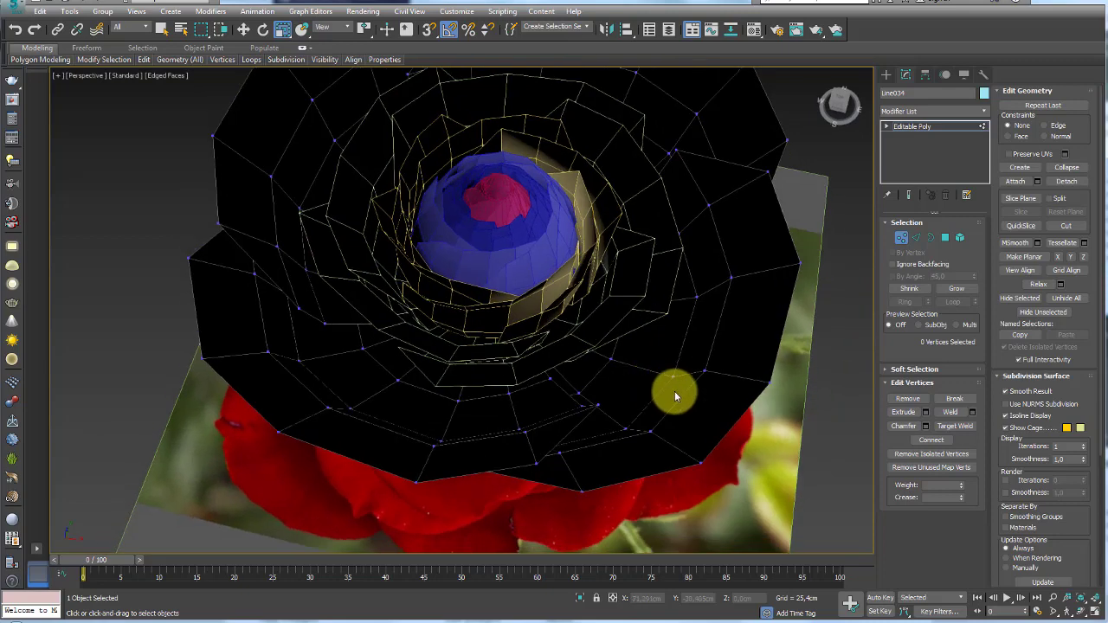
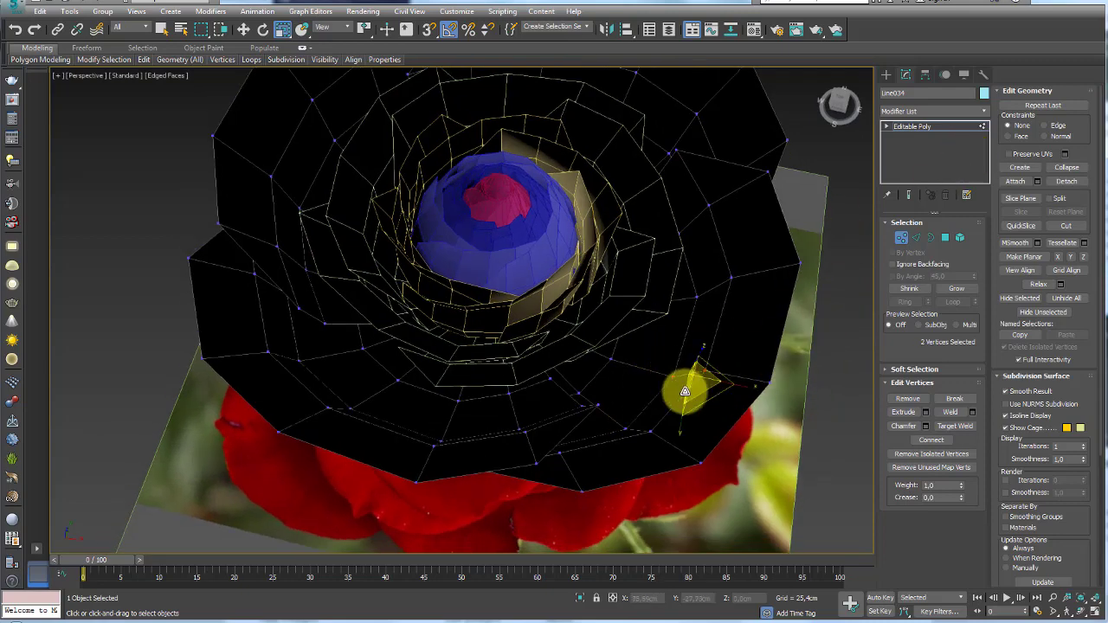
Step: Select the outermost black petal as a whole element
mouse_move(684, 389)
middle_mouse_down("alt")
mouse_move(555, 403)
mouse_move(595, 379)
middle_mouse_up("alt")
scroll(595, 379, "down", 3)
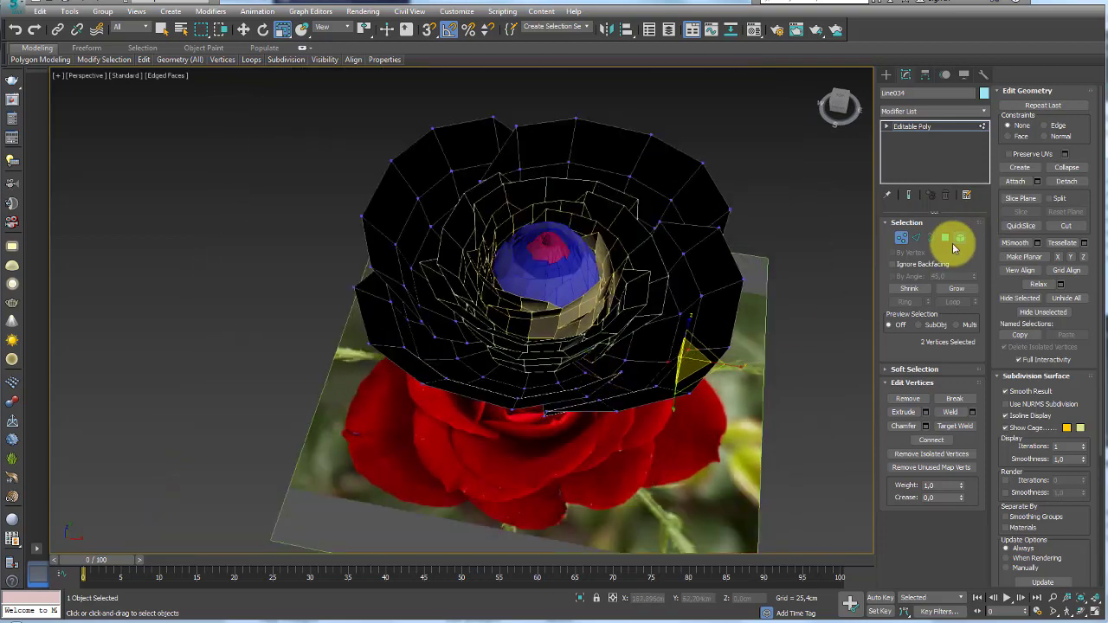
left_click(957, 241)
left_click(475, 381)
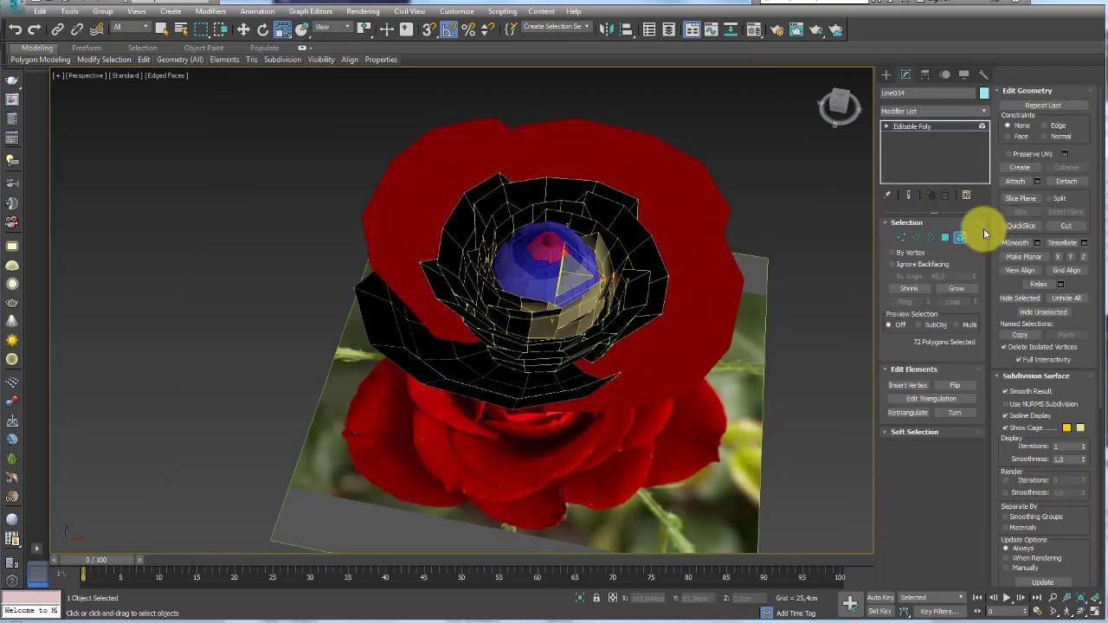
Step: Marquee-select vertices on the petal's lower rim and convert them to 6 selected edges
left_click(901, 237)
scroll(491, 331, "up", 3)
middle_click_drag(475, 366, 554, 354, "alt")
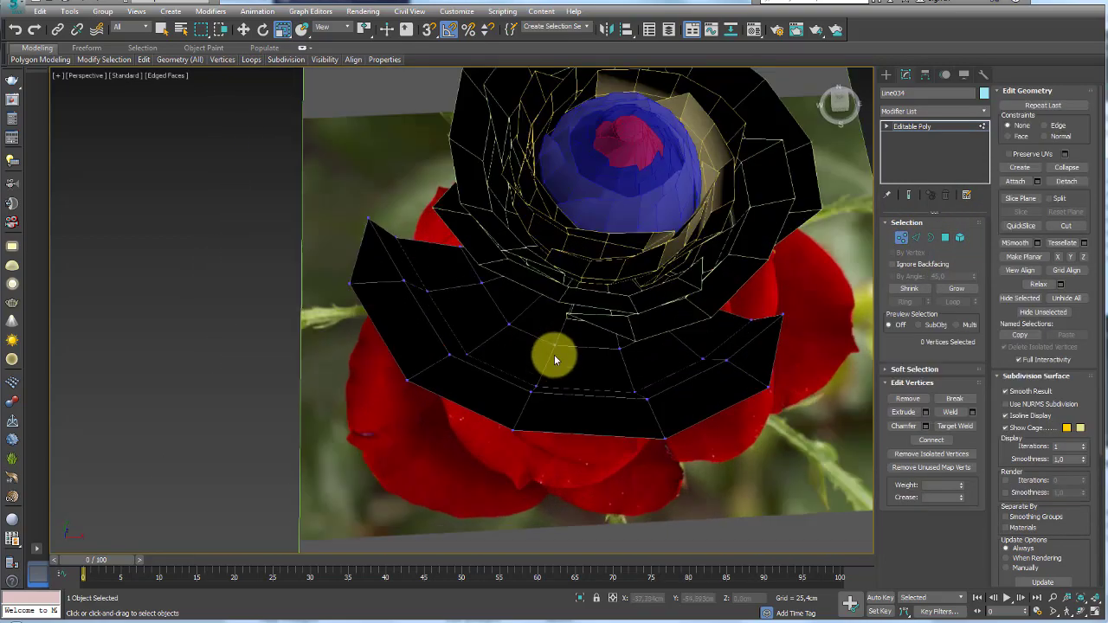
left_click_drag(576, 361, 507, 394)
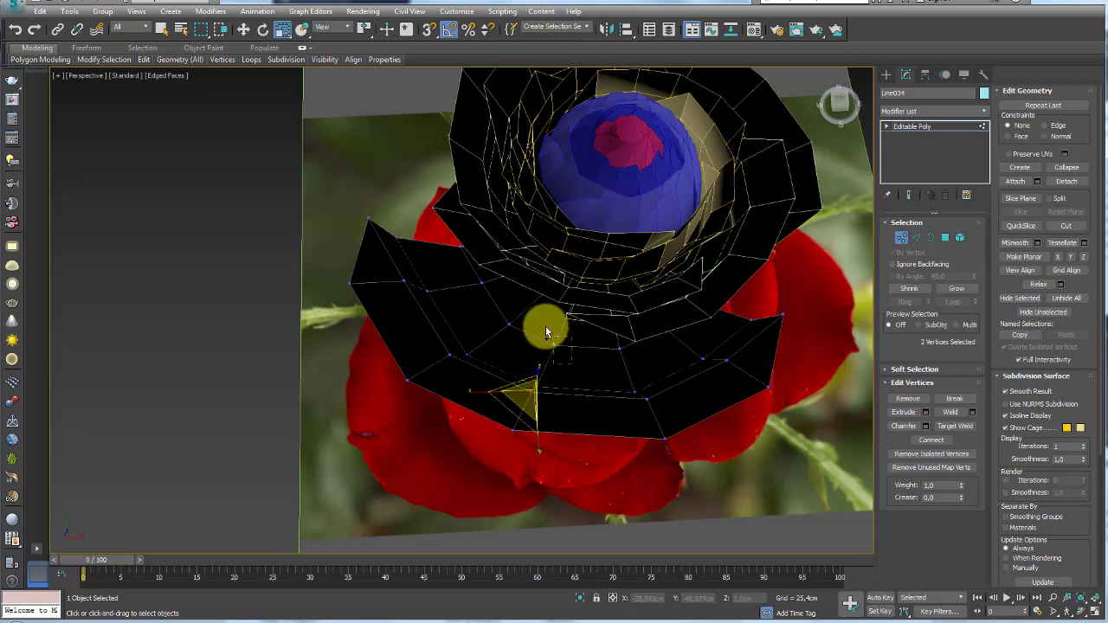
middle_click_drag(596, 347, 579, 355, "alt")
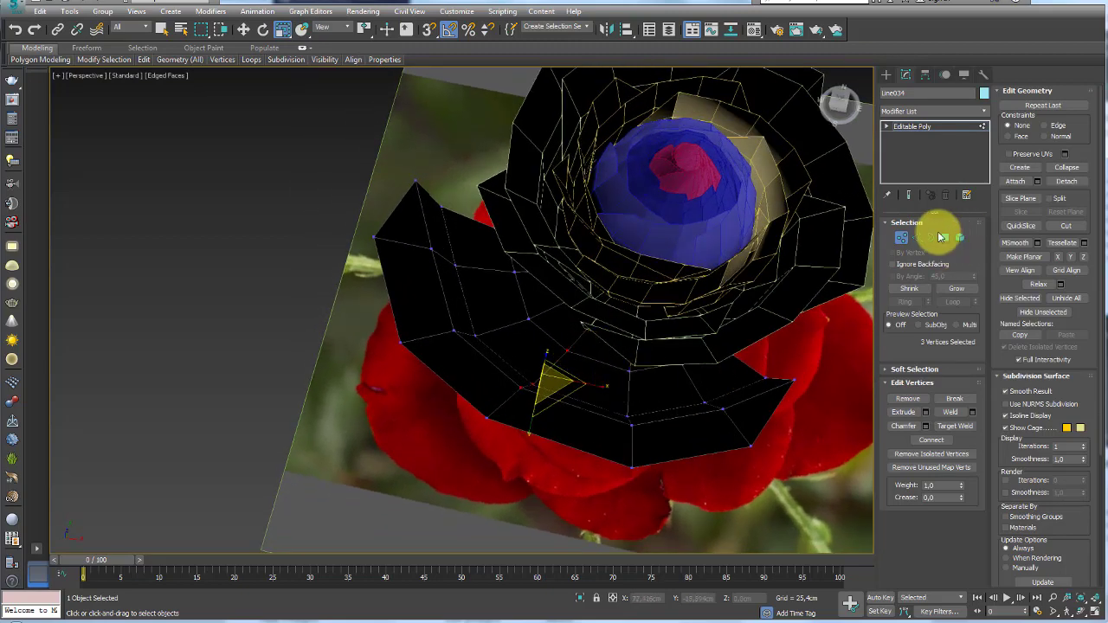
key("2")
mouse_move(615, 412)
middle_mouse_down("alt")
mouse_move(667, 413)
mouse_move(682, 385)
middle_mouse_up("alt")
mouse_move(720, 250)
middle_mouse_down("alt")
mouse_move(638, 254)
mouse_move(727, 215)
middle_mouse_up("alt")
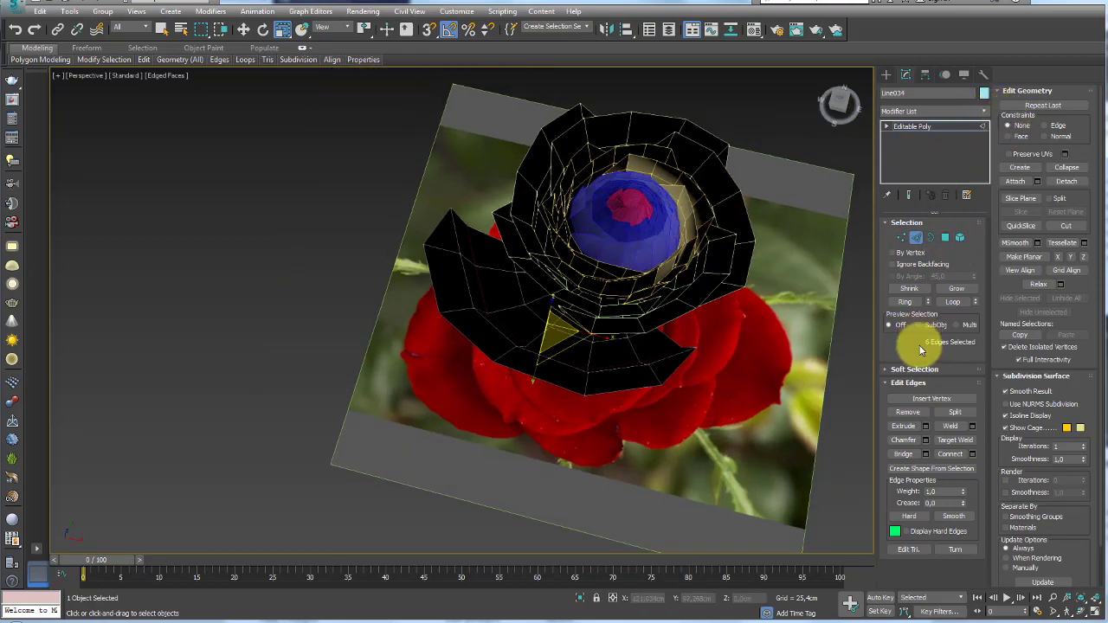
Step: Enable Use Soft Selection with a 28.956cm falloff
left_click(901, 371)
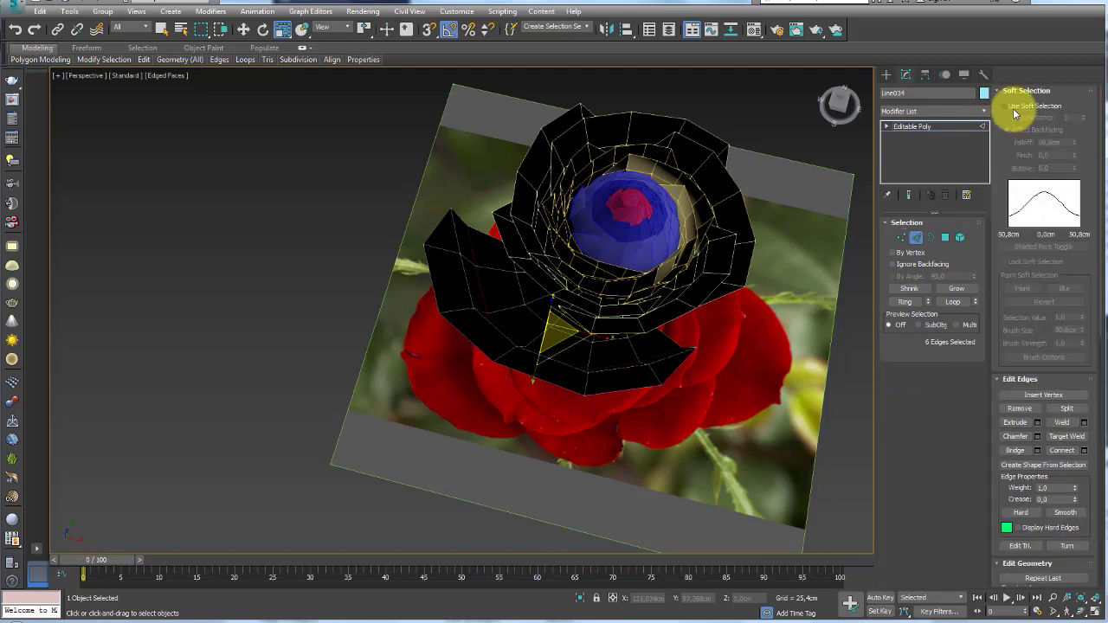
left_click(1014, 110)
left_click_drag(1074, 144, 1070, 173)
Step: Move the selected rim edges so the petal flares outward into a smooth lobe
key("w")
left_click_drag(573, 310, 585, 296)
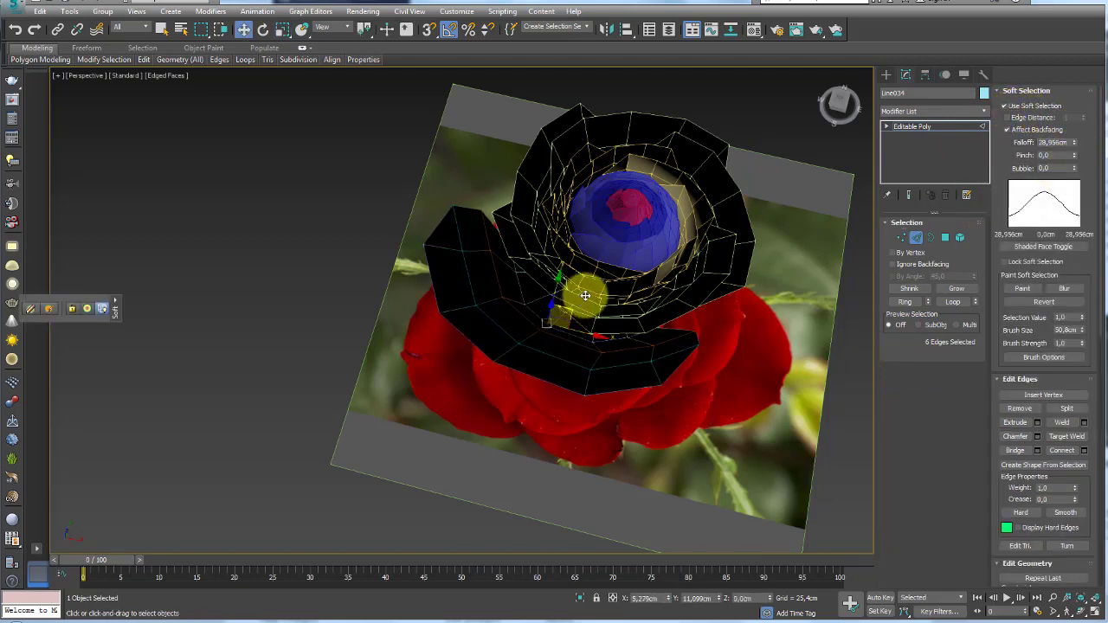
mouse_move(586, 294)
middle_mouse_down("alt")
mouse_move(586, 318)
mouse_move(594, 297)
mouse_move(522, 286)
middle_mouse_up("alt")
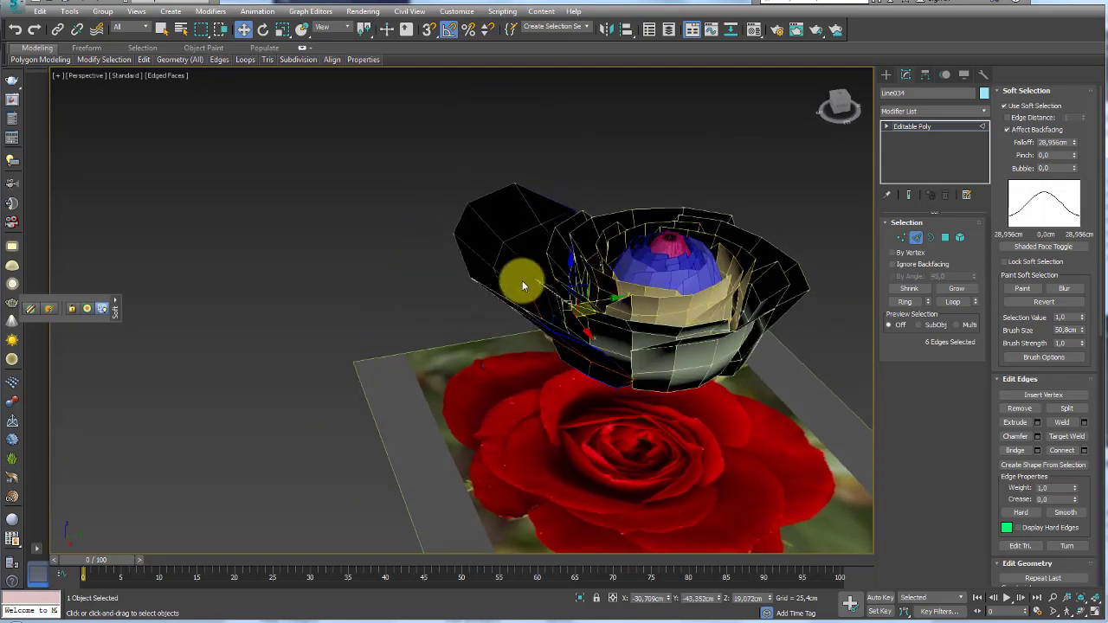
mouse_move(507, 239)
middle_mouse_down("alt")
mouse_move(574, 297)
mouse_move(576, 264)
middle_mouse_up("alt")
left_click_drag(583, 270, 574, 278)
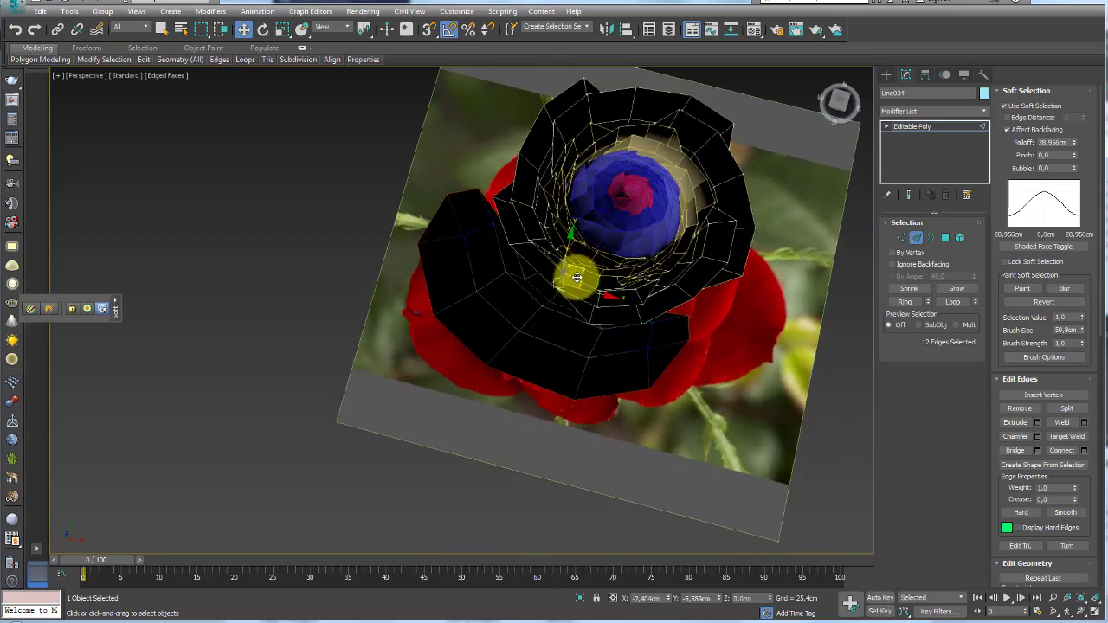
mouse_move(577, 277)
middle_mouse_down("alt")
mouse_move(623, 289)
mouse_move(526, 248)
mouse_move(660, 278)
middle_mouse_up("alt")
mouse_move(708, 358)
middle_mouse_down("alt")
mouse_move(672, 272)
mouse_move(618, 255)
mouse_move(638, 347)
mouse_move(738, 447)
middle_mouse_up("alt")
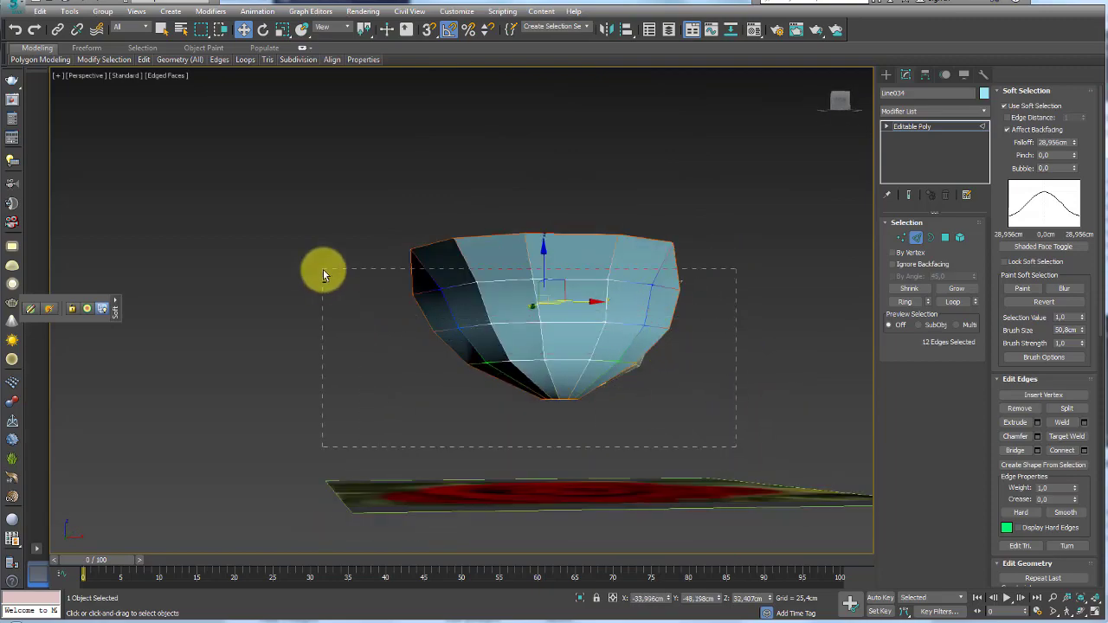
left_click_drag(737, 448, 323, 274)
mouse_move(323, 274)
middle_mouse_down("alt")
mouse_move(429, 278)
mouse_move(502, 365)
mouse_move(532, 257)
mouse_move(578, 253)
mouse_move(549, 243)
mouse_move(537, 205)
mouse_move(517, 208)
mouse_move(545, 274)
mouse_move(547, 248)
mouse_move(572, 236)
middle_mouse_up("alt")
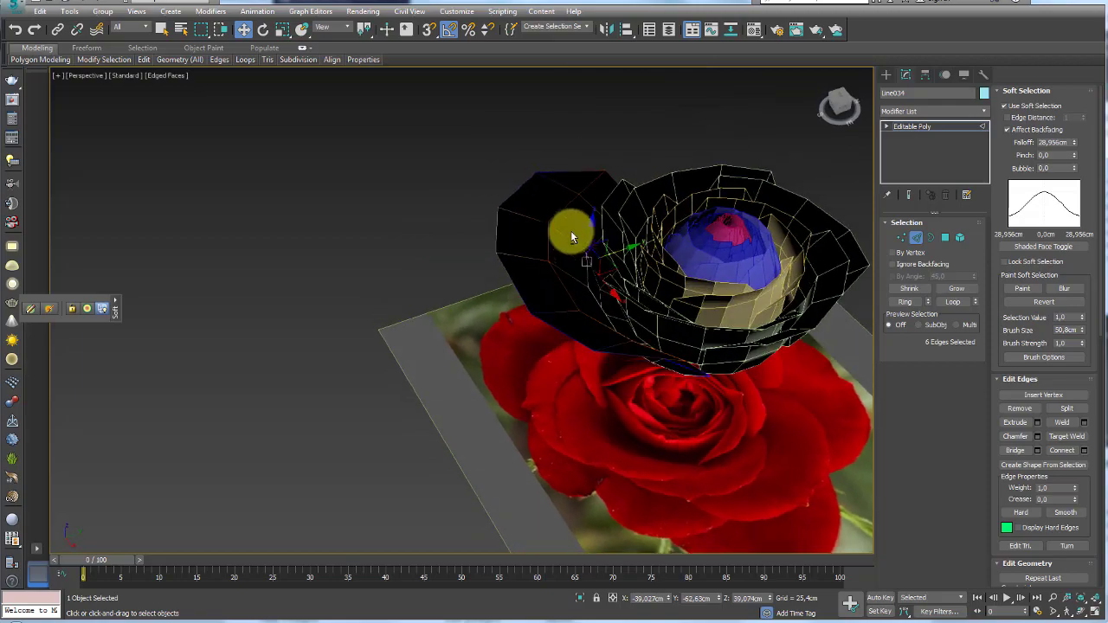
mouse_move(613, 276)
middle_mouse_down("alt")
mouse_move(672, 343)
mouse_move(725, 304)
mouse_move(687, 307)
mouse_move(671, 290)
mouse_move(682, 219)
mouse_move(701, 209)
middle_mouse_up("alt")
mouse_move(830, 199)
middle_mouse_down("alt")
mouse_move(747, 255)
mouse_move(762, 251)
middle_mouse_up("alt")
left_click(901, 236)
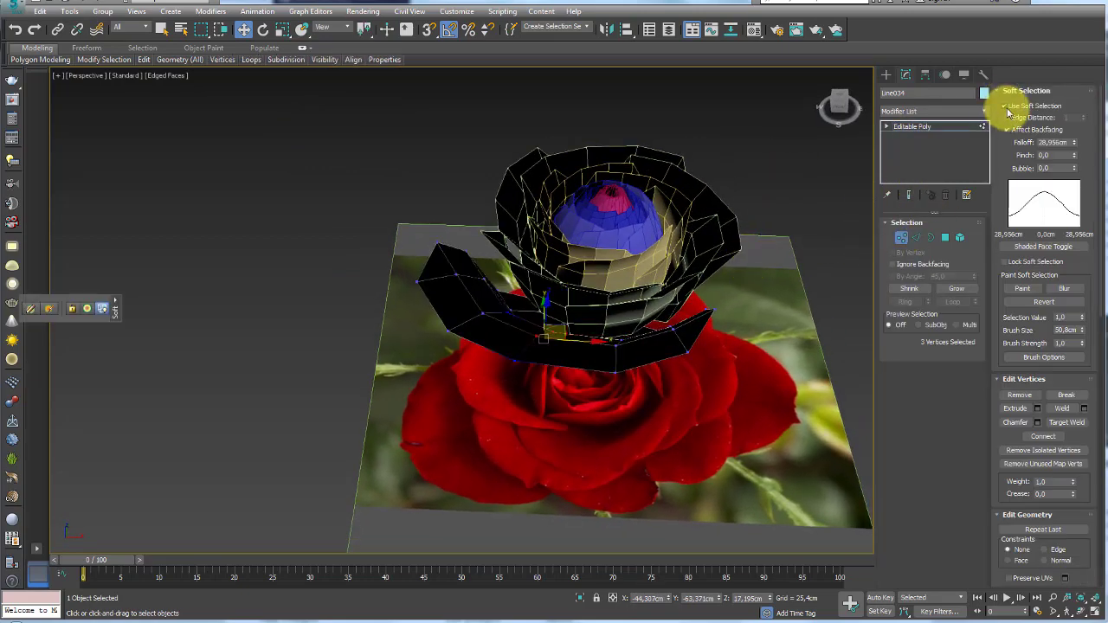
Step: Exit sub-object mode, preview a 4-copy rotational array of the petal, and cancel it
left_click(952, 128)
key("alt+a")
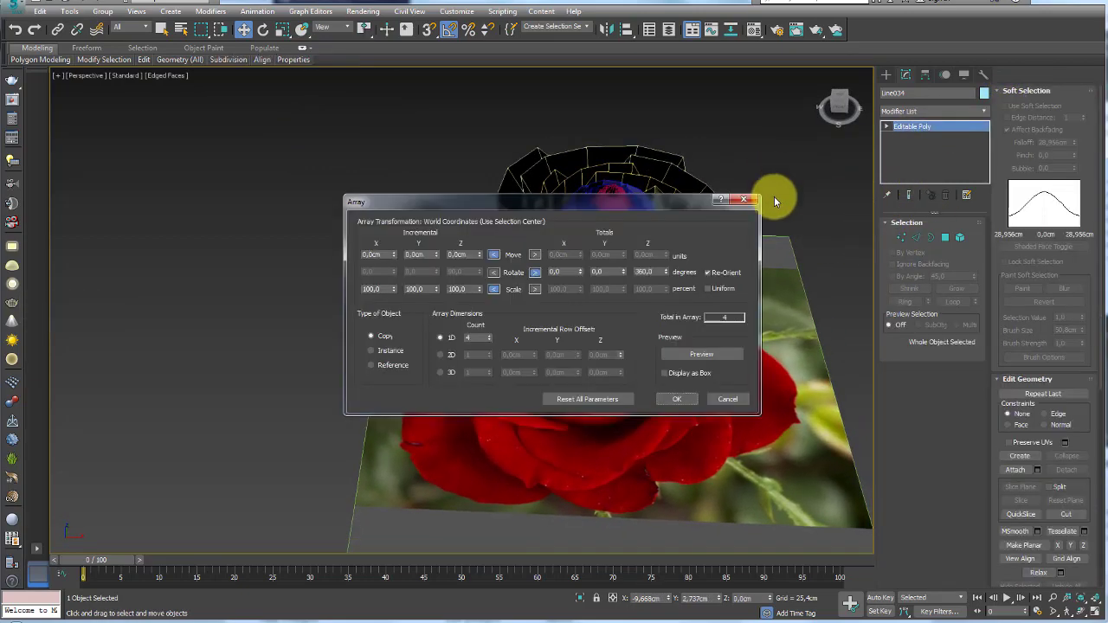
left_click(697, 354)
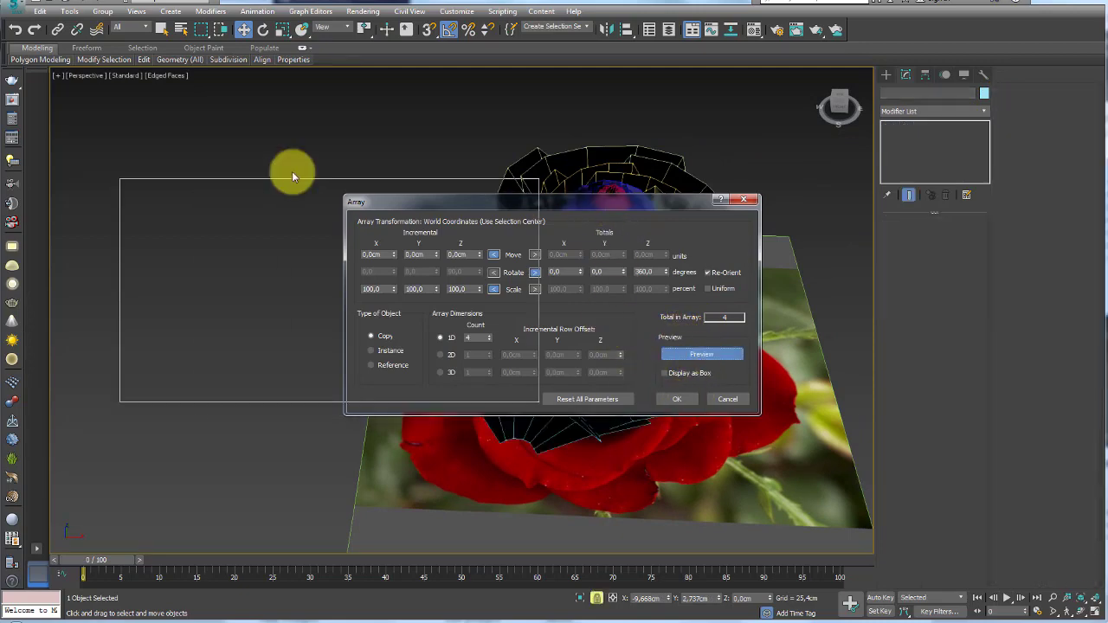
left_click_drag(292, 171, 213, 152)
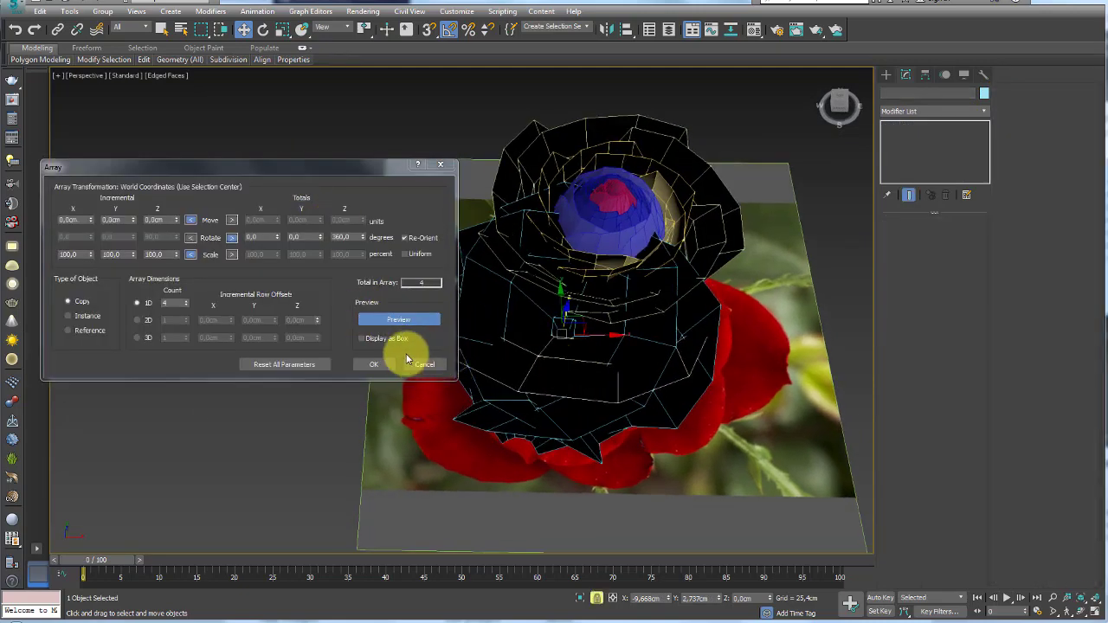
left_click(416, 361)
Step: Switch to Use Pivot Point Center, array four rotated petal copies, then undo them
middle_click_drag(663, 289, 599, 305, "alt")
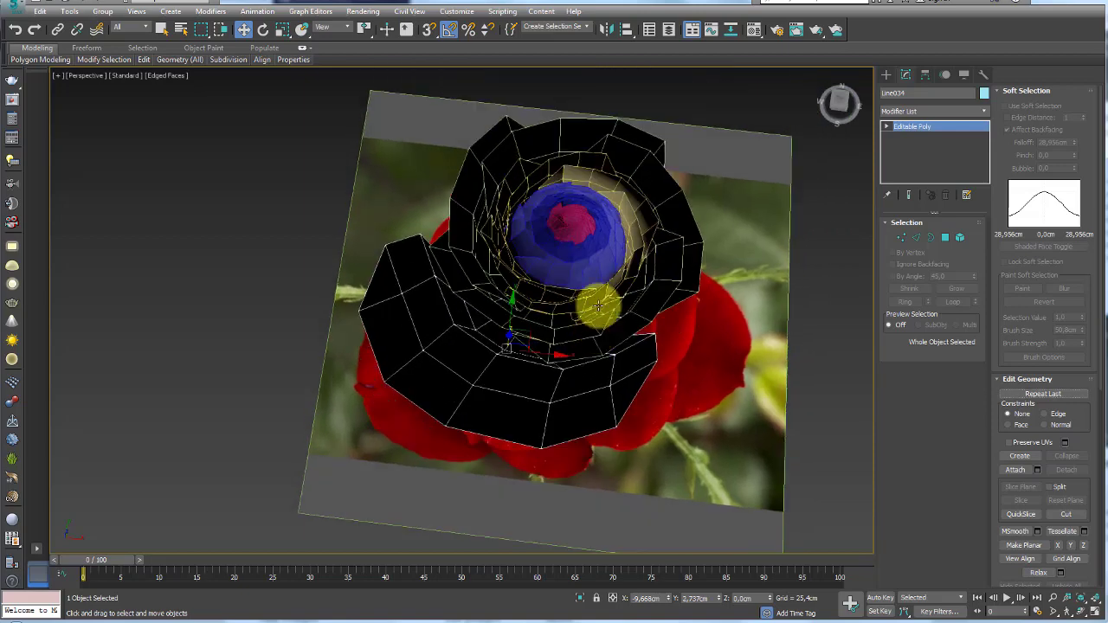
left_click_drag(362, 30, 367, 48)
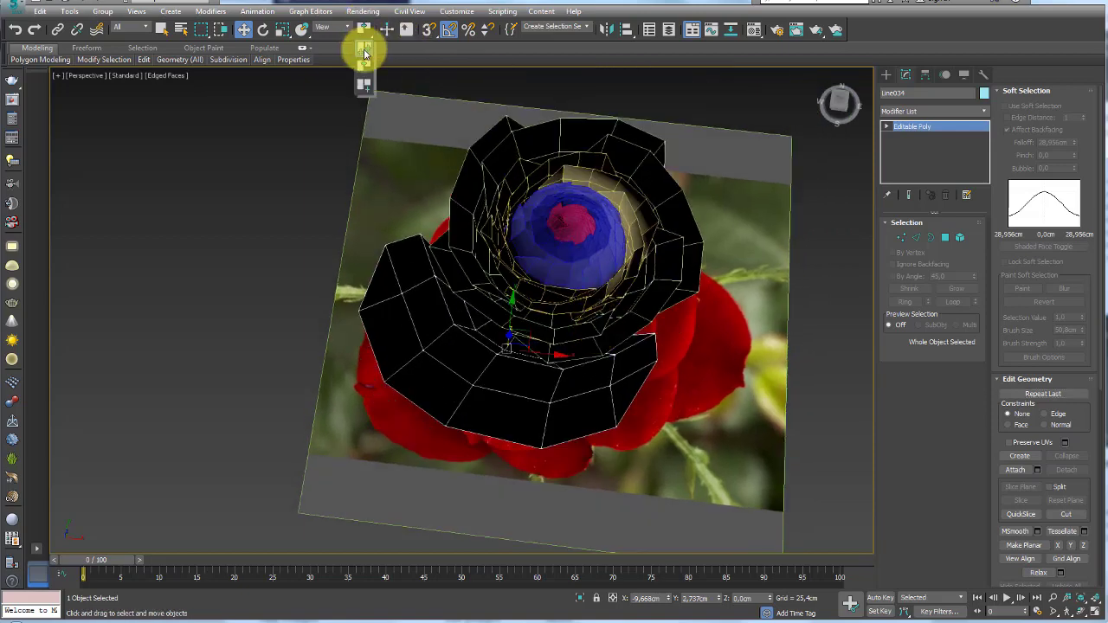
middle_click_drag(626, 248, 594, 237, "alt")
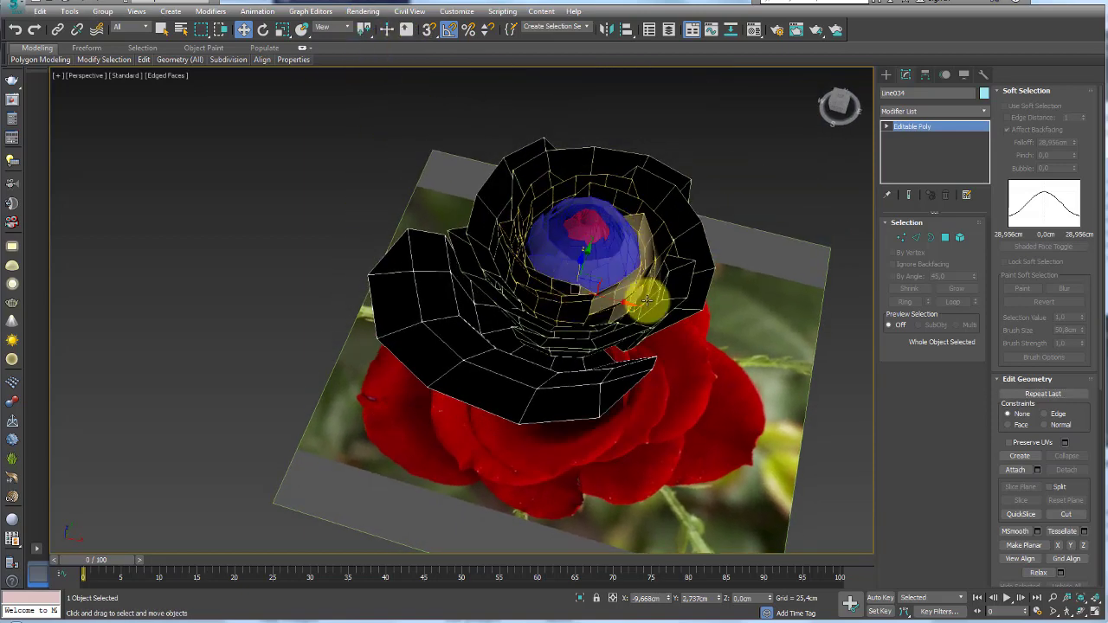
mouse_move(648, 297)
middle_mouse_down("alt")
mouse_move(606, 329)
mouse_move(643, 265)
mouse_move(614, 252)
middle_mouse_up("alt")
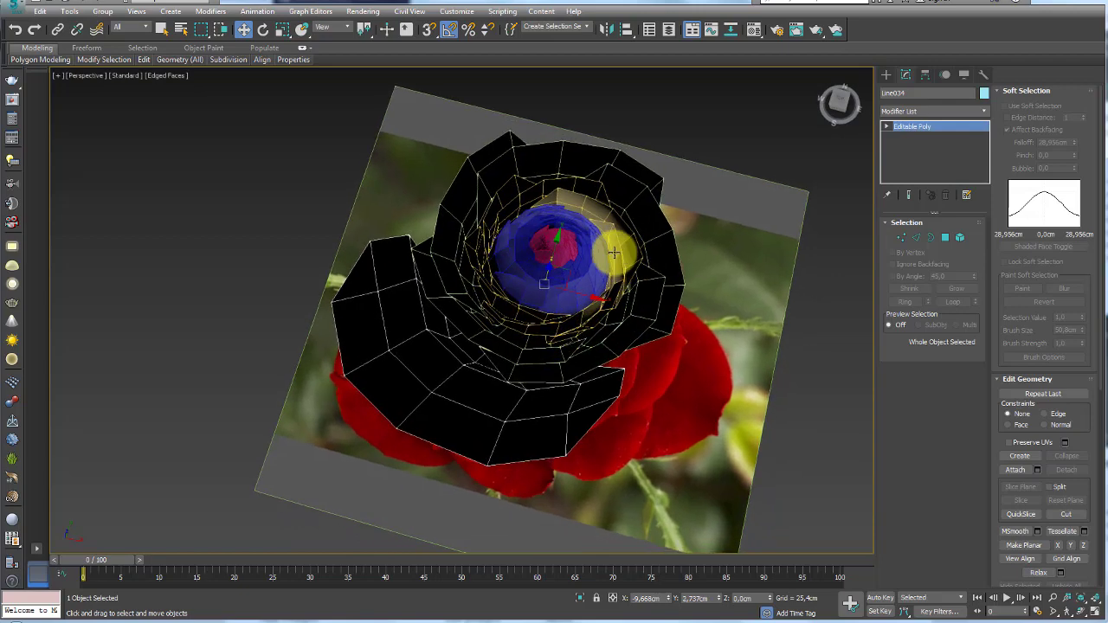
key("ctrl+shift+a")
left_click(699, 352)
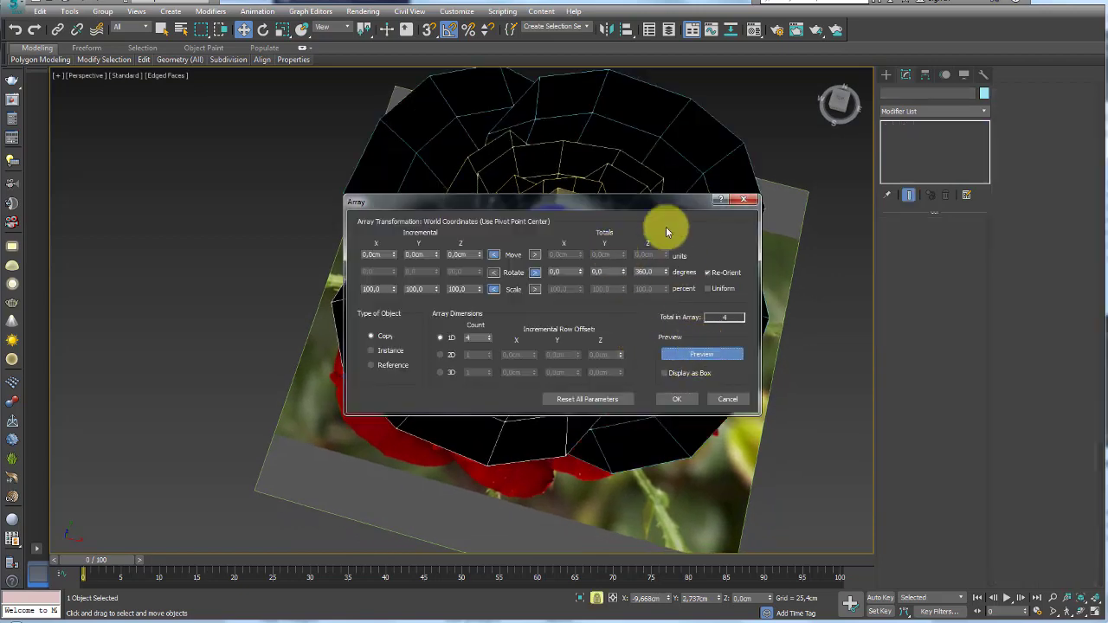
mouse_move(563, 346)
middle_mouse_down("alt")
mouse_move(663, 396)
mouse_move(446, 348)
mouse_move(648, 314)
mouse_move(668, 272)
mouse_move(709, 236)
mouse_move(667, 196)
mouse_move(623, 271)
mouse_move(628, 326)
middle_mouse_up("alt")
left_click(464, 351)
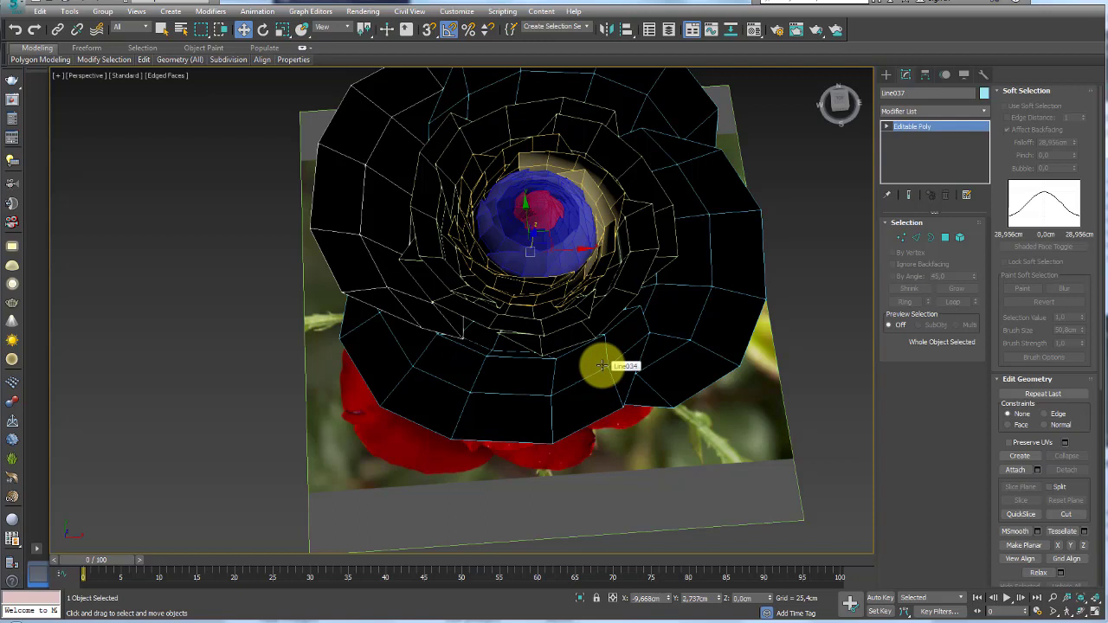
key("ctrl+z")
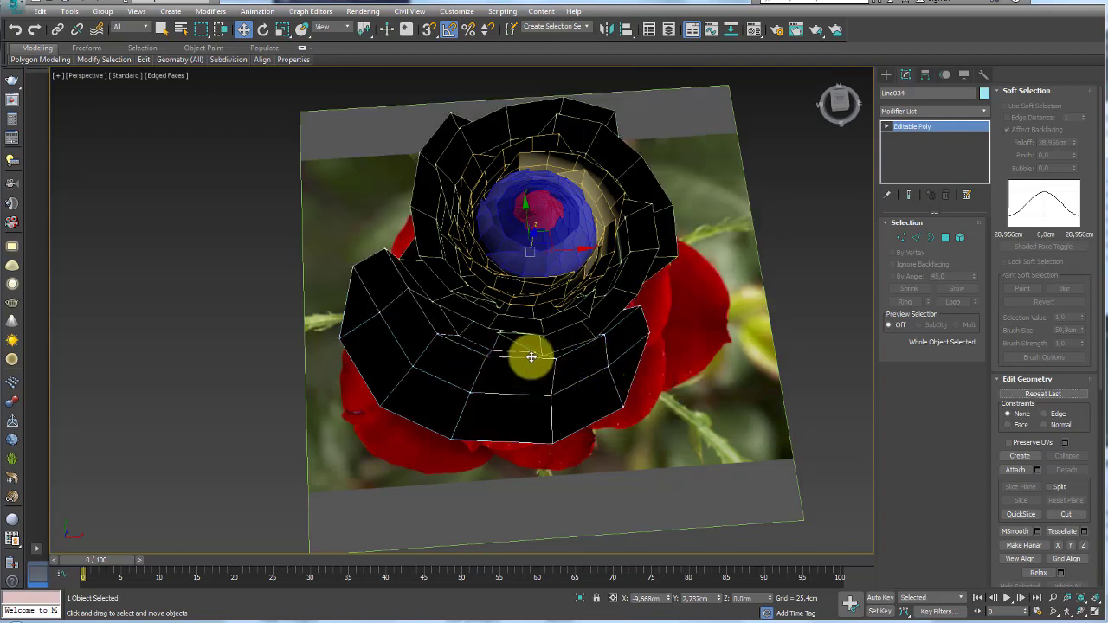
Step: Array the outer petal as 4 instances rotated 360° about Z
key("alt+a")
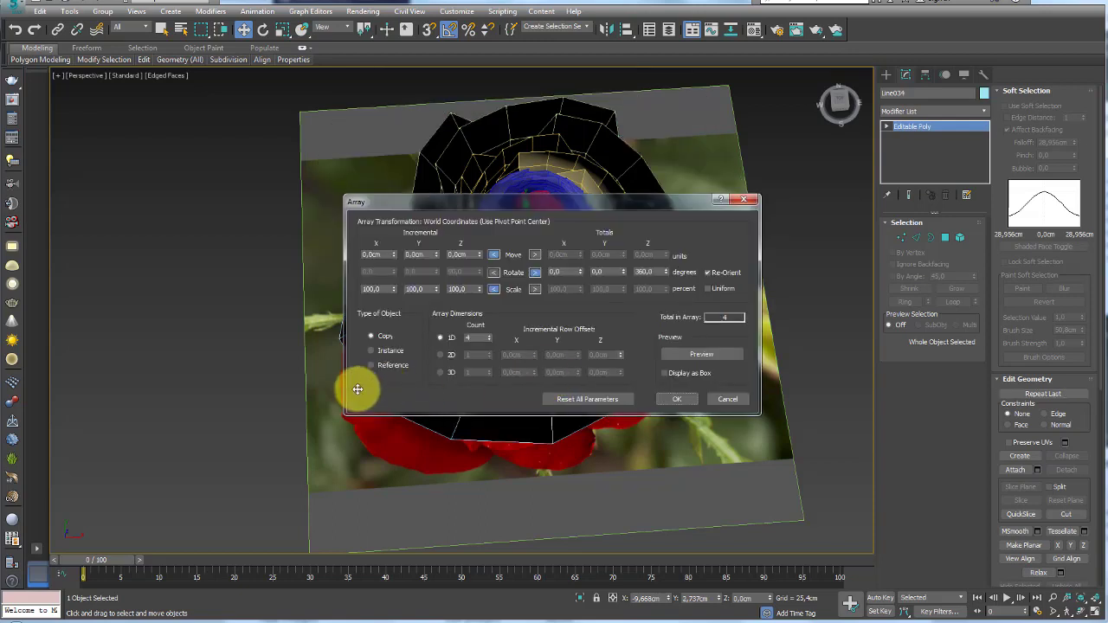
left_click(696, 355)
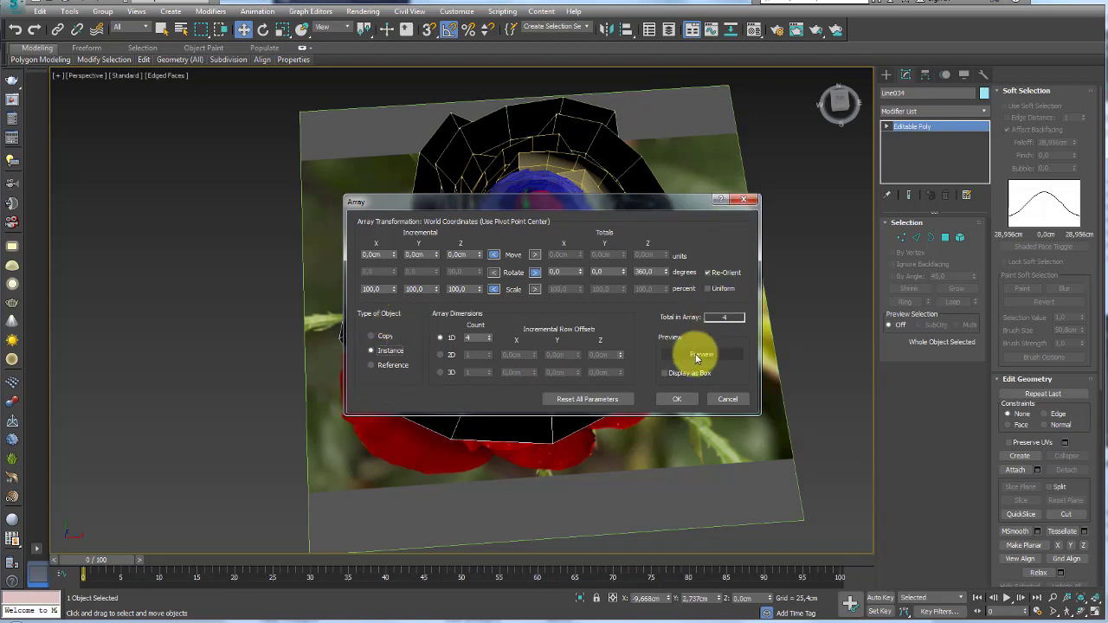
left_click(678, 394)
middle_click_drag(663, 338, 623, 356, "alt")
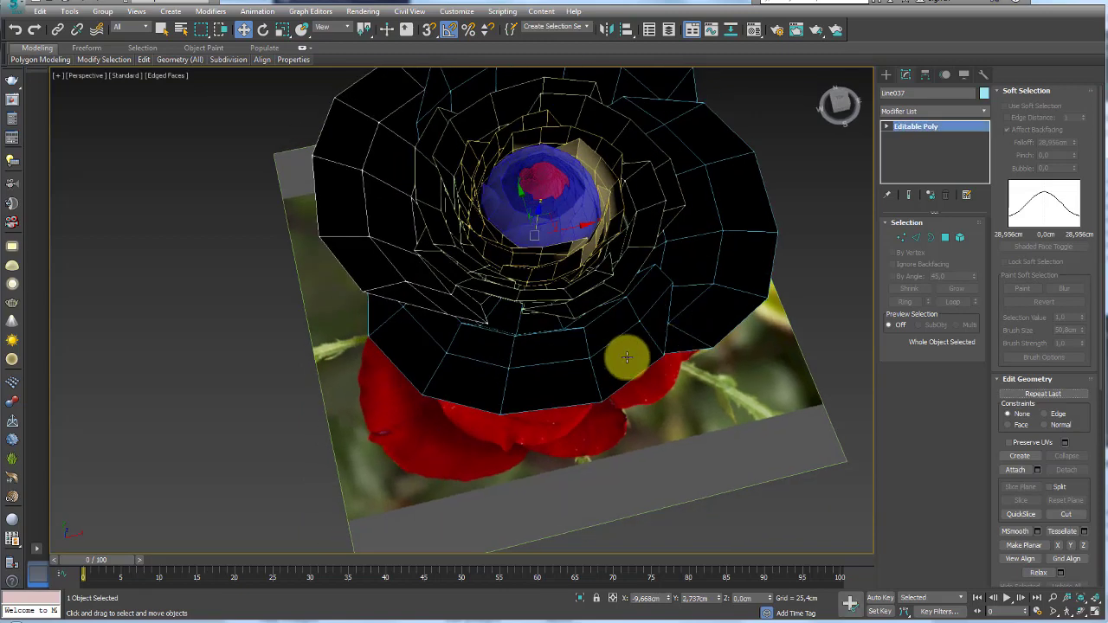
left_click(903, 238)
Step: Pull petal shell vertices outward with a wider soft selection to widen the petal
left_click(534, 334)
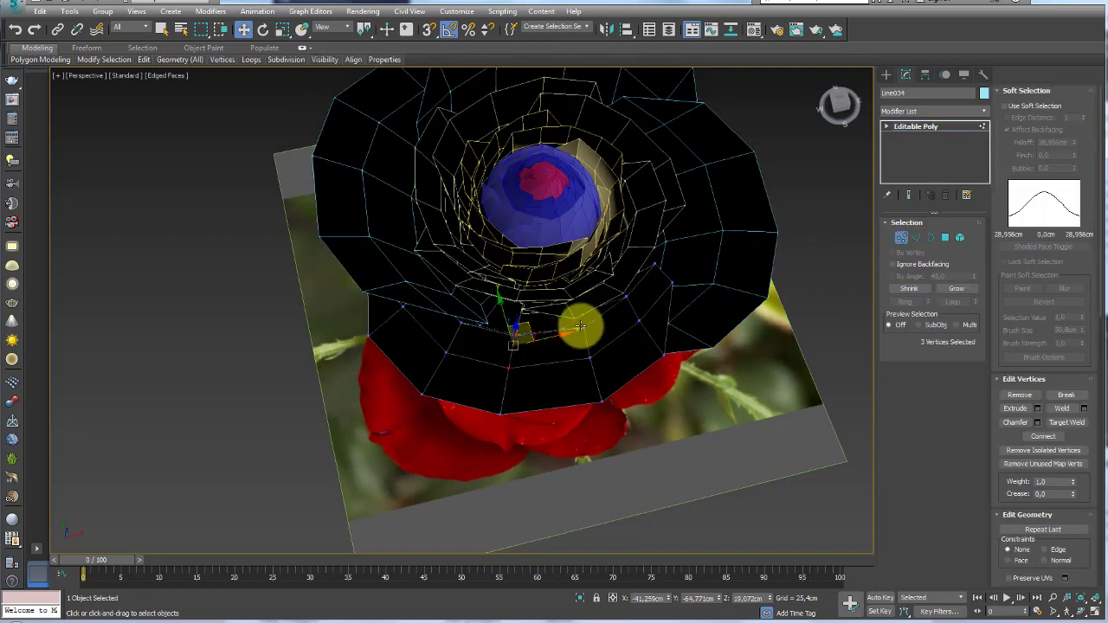
middle_click_drag(581, 324, 651, 312, "alt")
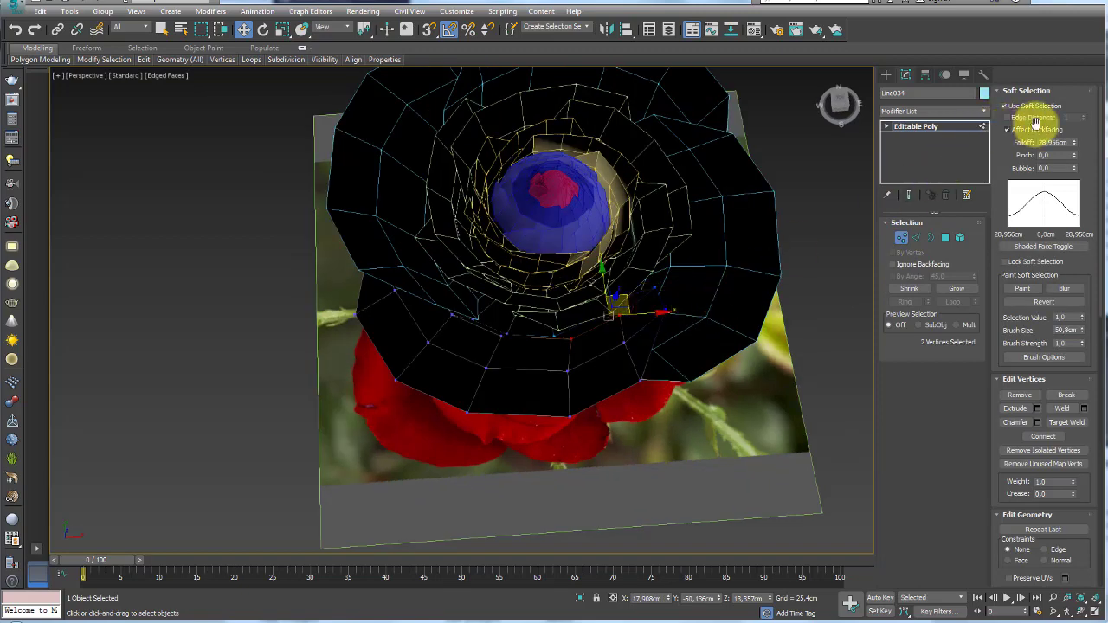
mouse_move(1072, 135)
left_mouse_down()
mouse_move(1070, 77)
mouse_move(1062, 87)
left_mouse_up()
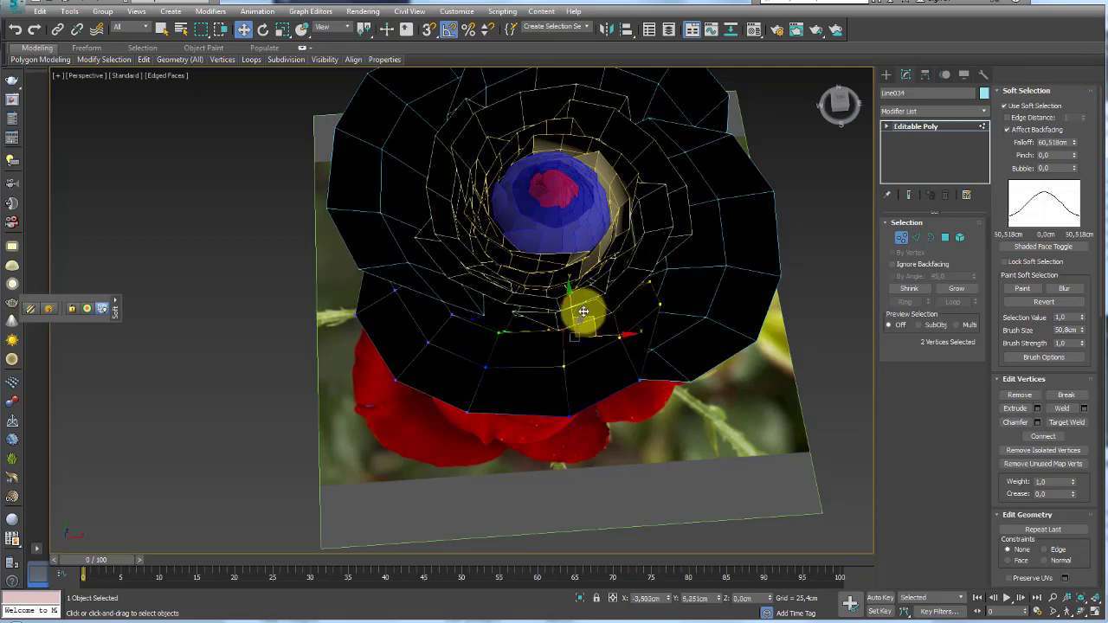
mouse_move(583, 313)
middle_mouse_down("alt")
mouse_move(563, 292)
mouse_move(579, 306)
mouse_move(611, 303)
mouse_move(624, 277)
mouse_move(605, 265)
middle_mouse_up("alt")
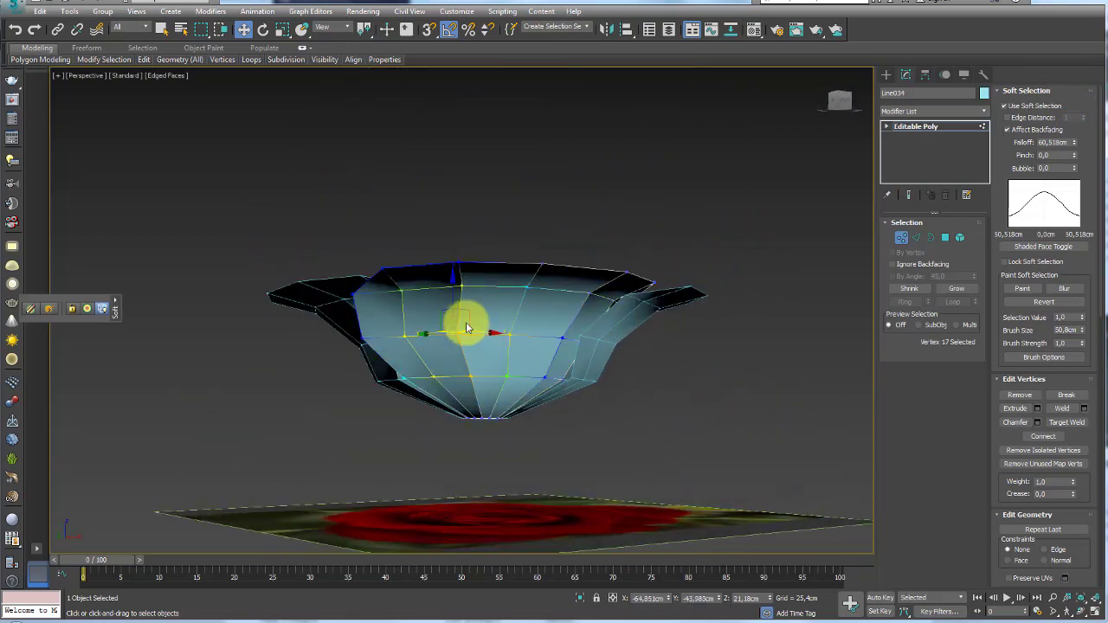
middle_click_drag(470, 321, 502, 477, "alt")
left_click(463, 296)
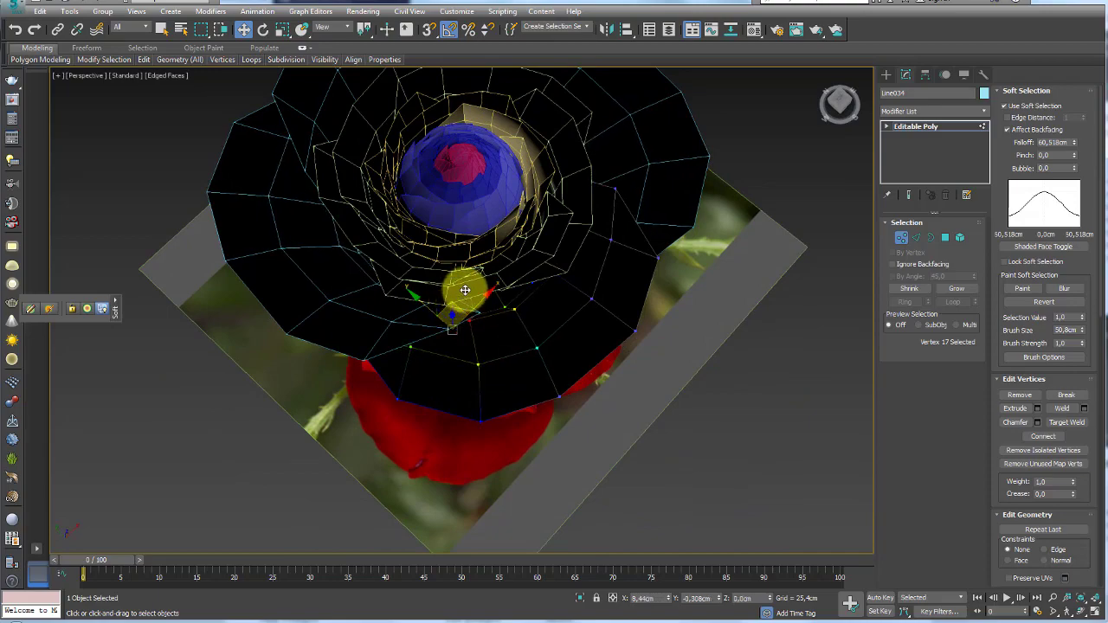
mouse_move(463, 296)
middle_mouse_down("alt")
mouse_move(485, 277)
mouse_move(476, 248)
middle_mouse_up("alt")
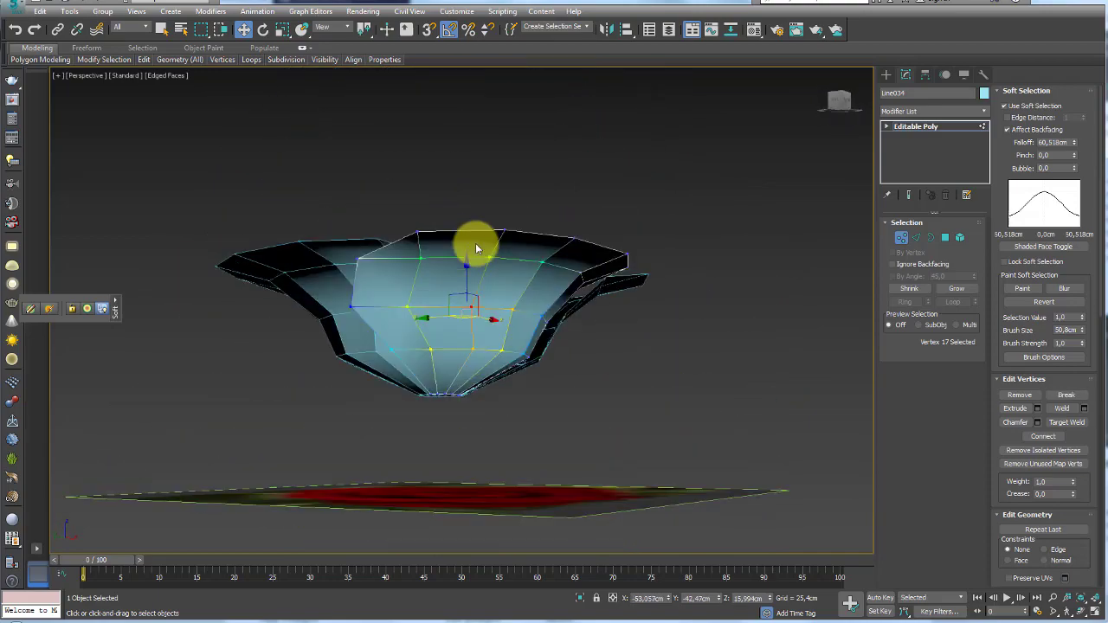
left_click(406, 306)
mouse_move(453, 286)
middle_mouse_down("alt")
mouse_move(482, 391)
mouse_move(426, 291)
middle_mouse_up("alt")
left_click_drag(426, 291, 436, 277)
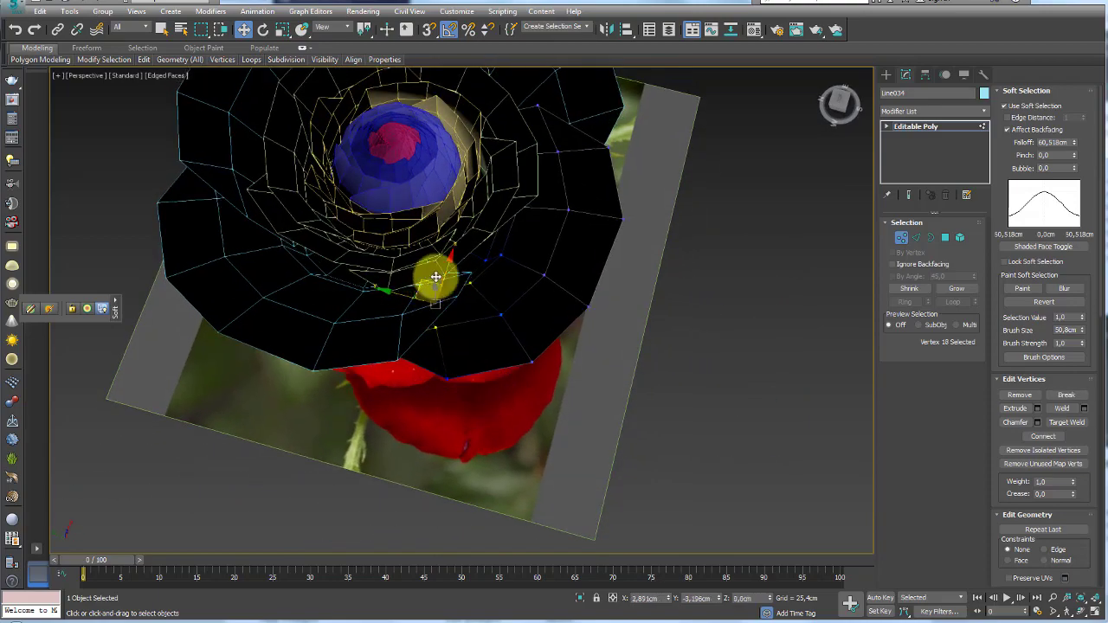
mouse_move(441, 280)
middle_mouse_down("alt")
mouse_move(470, 255)
mouse_move(436, 243)
middle_mouse_up("alt")
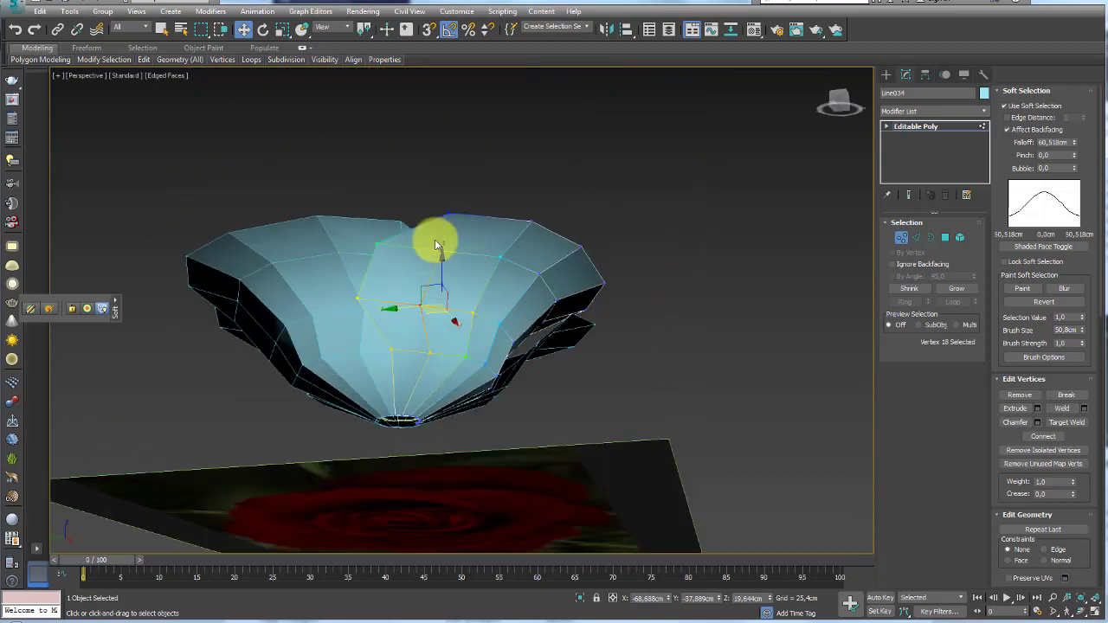
mouse_move(356, 297)
middle_mouse_down("alt")
mouse_move(421, 352)
mouse_move(428, 381)
middle_mouse_up("alt")
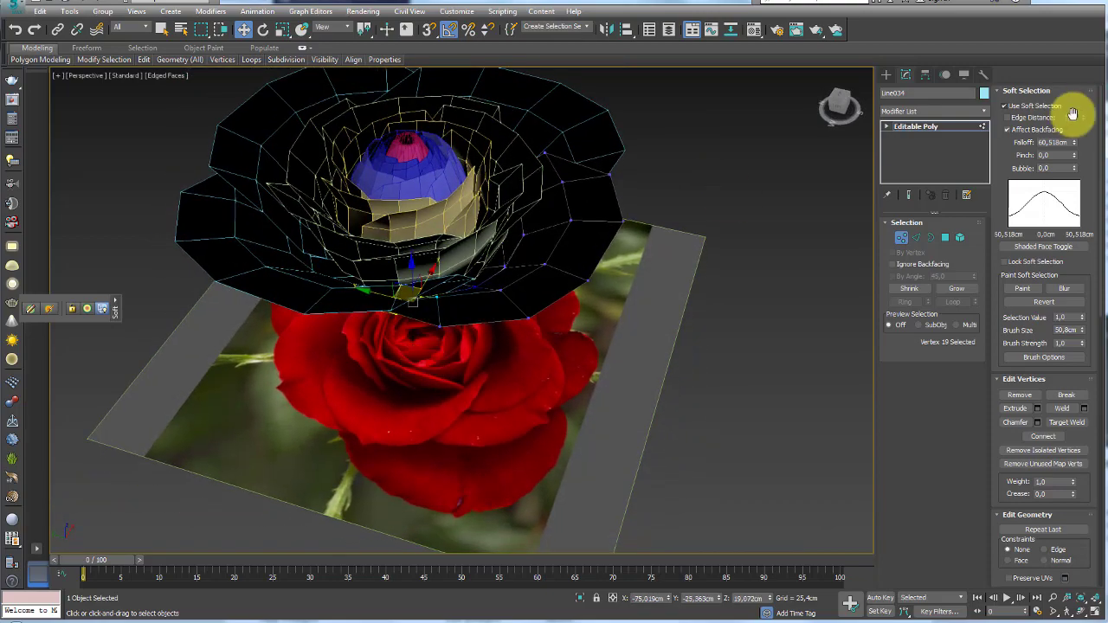
Step: Lower the soft selection falloff to 41.757 and select another group of rim vertices
left_click_drag(1078, 145, 1078, 156)
mouse_move(452, 271)
middle_mouse_down("alt")
mouse_move(392, 285)
mouse_move(470, 188)
mouse_move(441, 202)
mouse_move(403, 371)
mouse_move(403, 346)
mouse_move(439, 321)
mouse_move(413, 350)
mouse_move(472, 356)
mouse_move(289, 341)
mouse_move(611, 384)
mouse_move(538, 308)
mouse_move(618, 292)
mouse_move(972, 98)
middle_mouse_up("alt")
left_click(513, 301)
mouse_move(731, 156)
middle_mouse_down("alt")
mouse_move(660, 254)
mouse_move(681, 202)
mouse_move(655, 332)
mouse_move(624, 346)
mouse_move(593, 309)
mouse_move(649, 265)
mouse_move(660, 304)
mouse_move(671, 259)
mouse_move(684, 279)
middle_mouse_up("alt")
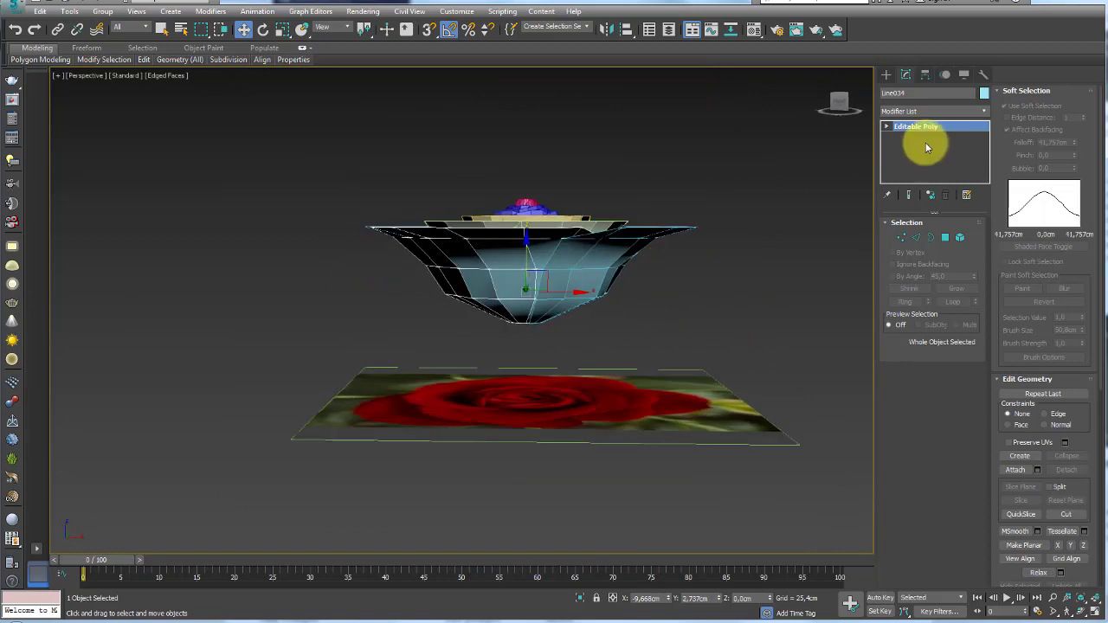
key("1")
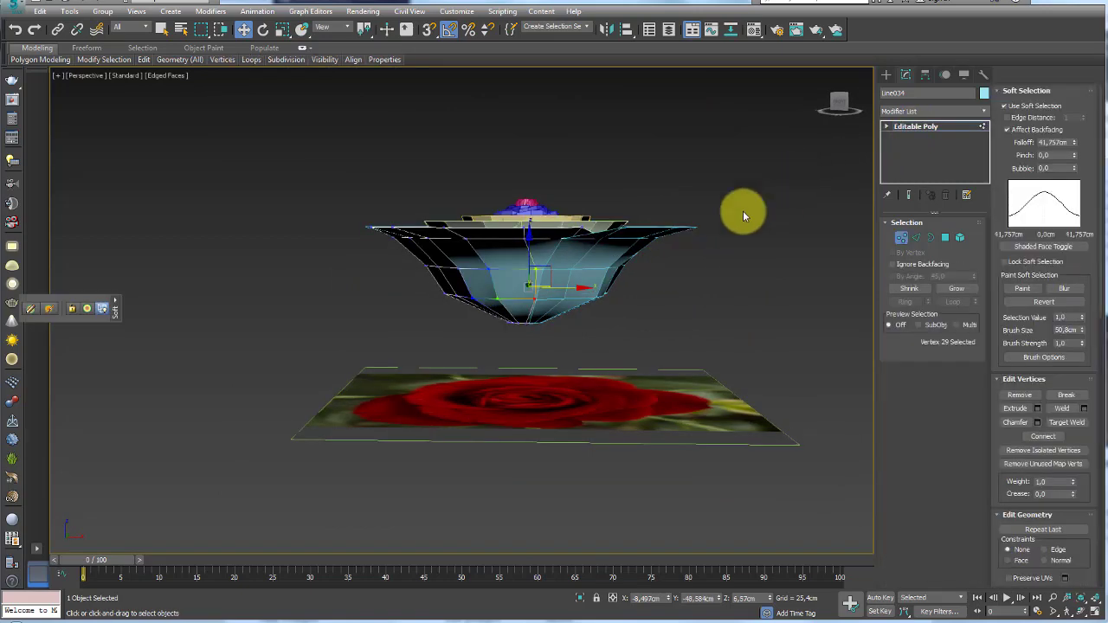
mouse_move(586, 217)
middle_mouse_down("alt")
mouse_move(618, 240)
mouse_move(623, 208)
middle_mouse_up("alt")
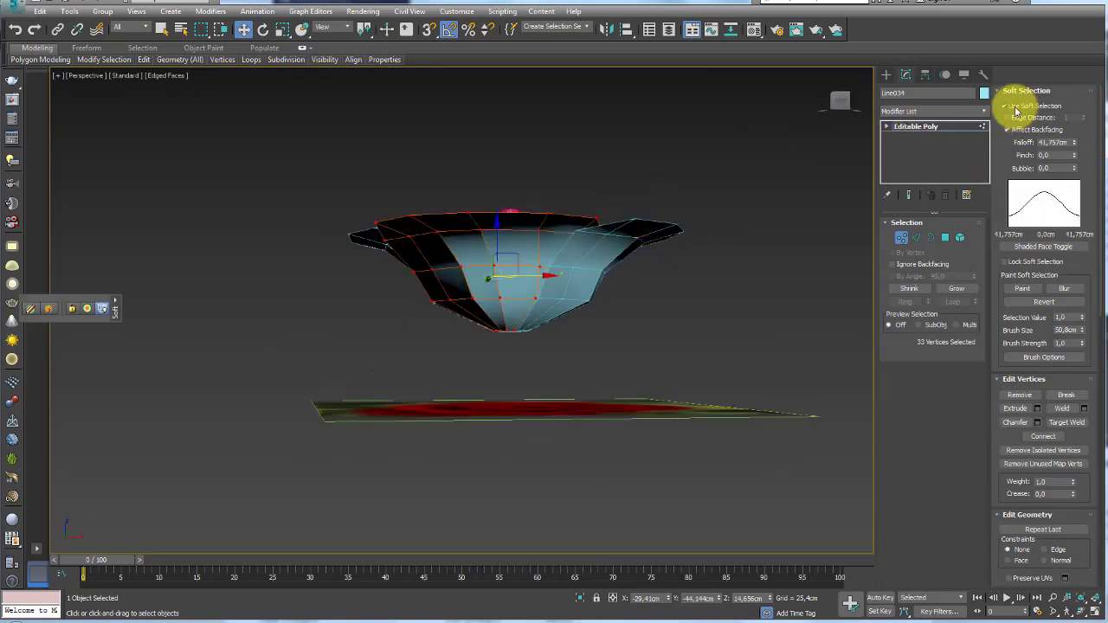
Step: Turn off soft selection, exit vertex level, and select all 15 petal objects
left_click(1004, 105)
mouse_move(858, 165)
middle_mouse_down("alt")
mouse_move(731, 226)
mouse_move(777, 183)
middle_mouse_up("alt")
left_click(925, 127)
left_click_drag(777, 184, 402, 263)
mouse_move(402, 263)
middle_mouse_down("alt")
mouse_move(562, 261)
mouse_move(553, 276)
middle_mouse_up("alt")
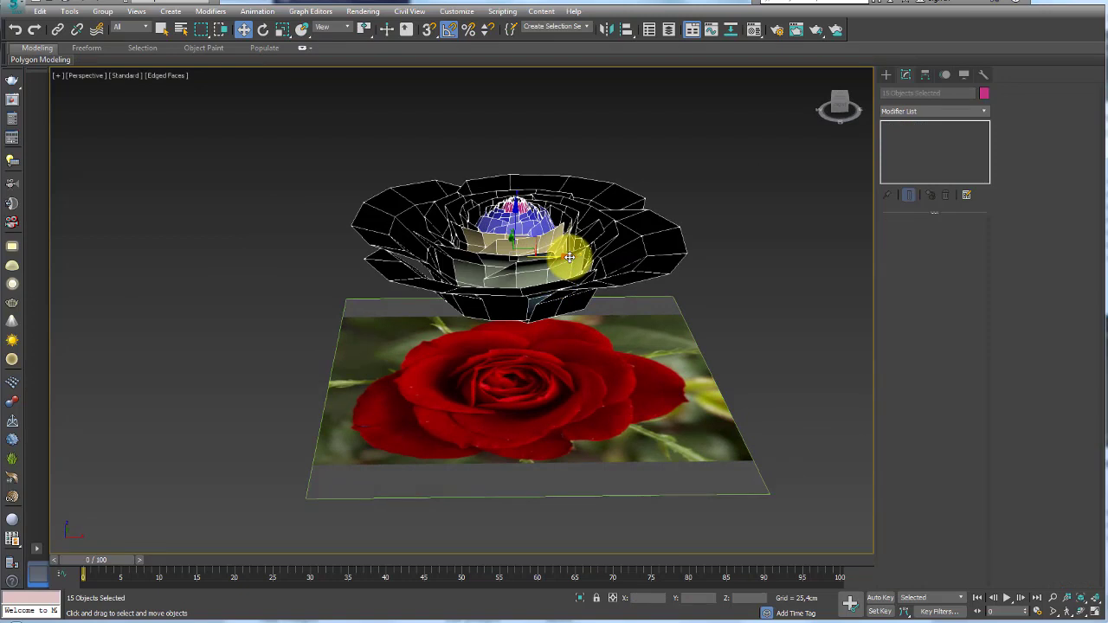
left_click(641, 247)
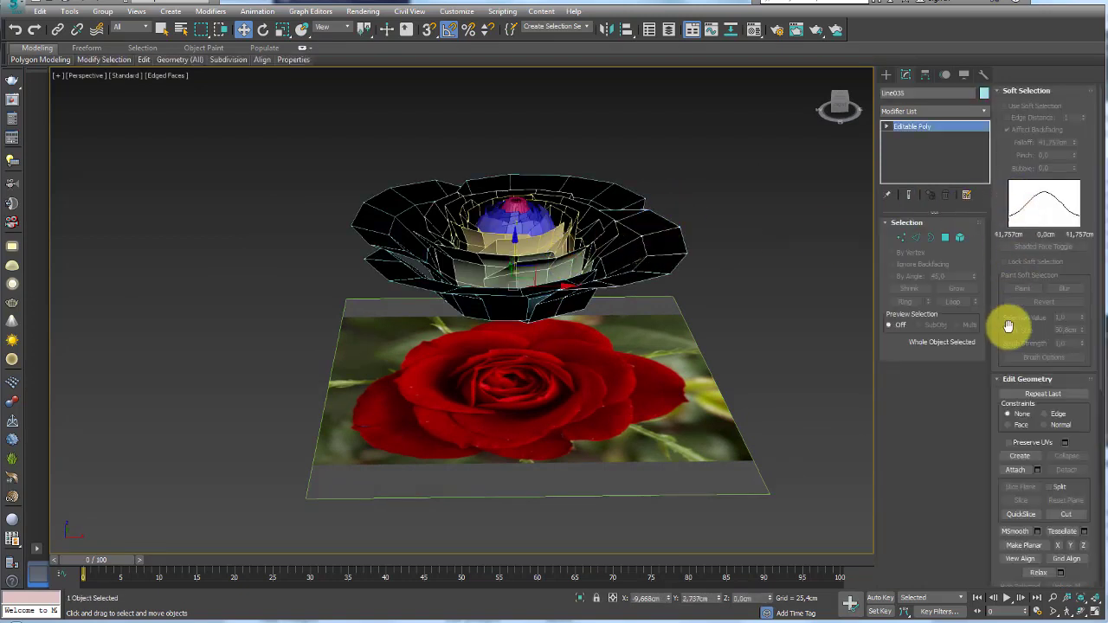
left_click(1018, 468)
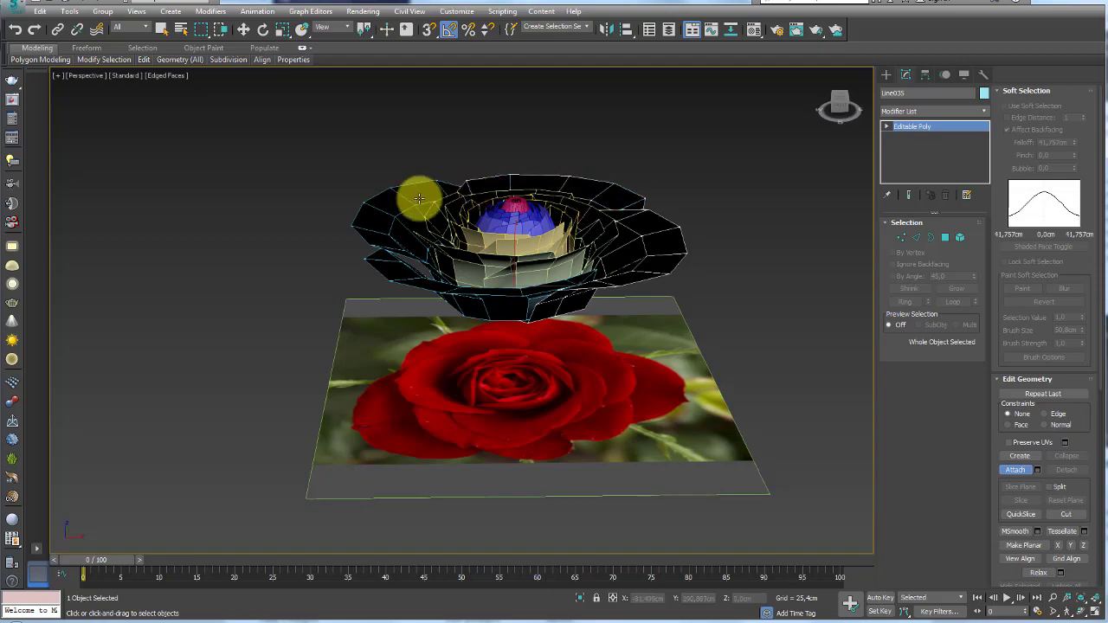
mouse_move(553, 293)
middle_mouse_down("alt")
mouse_move(609, 274)
mouse_move(672, 321)
mouse_move(655, 267)
mouse_move(610, 248)
mouse_move(705, 155)
middle_mouse_up("alt")
key("w")
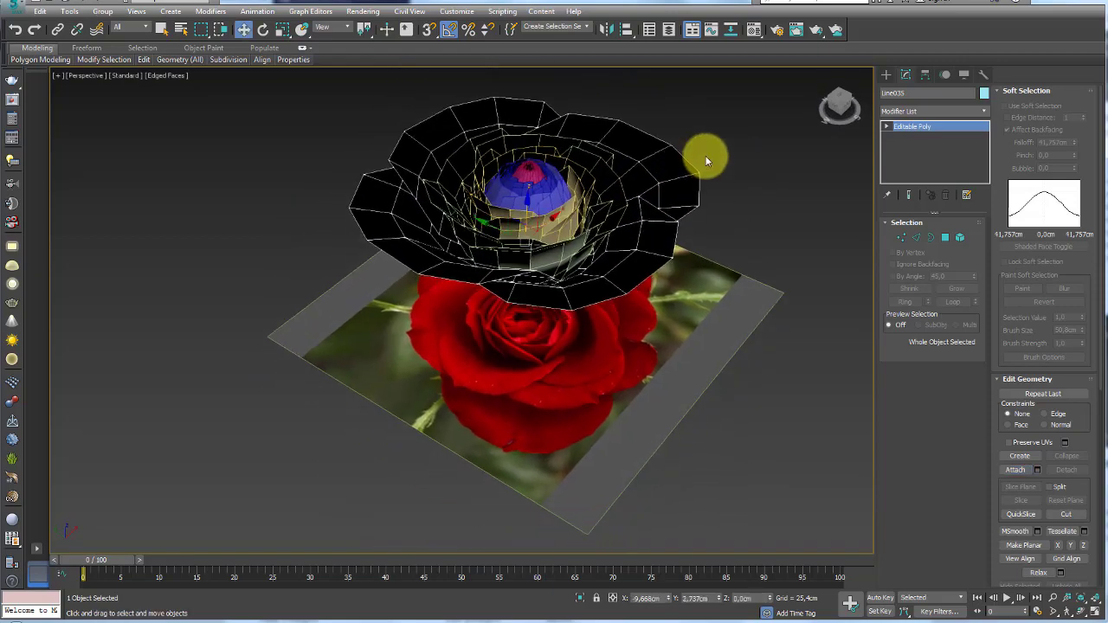
scroll(704, 155, "up", 3)
scroll(670, 198, "down", 2)
mouse_move(645, 236)
middle_mouse_down("alt")
mouse_move(633, 369)
mouse_move(560, 242)
mouse_move(797, 167)
middle_mouse_up("alt")
scroll(717, 209, "down", 3)
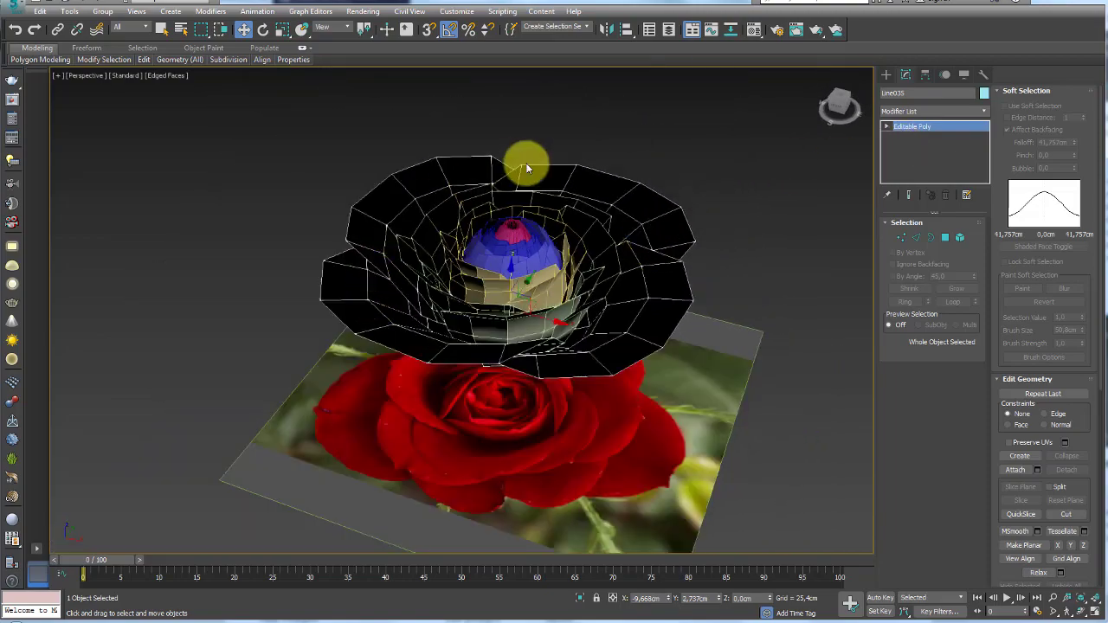
scroll(630, 483, "up", 2)
scroll(649, 476, "up", 3)
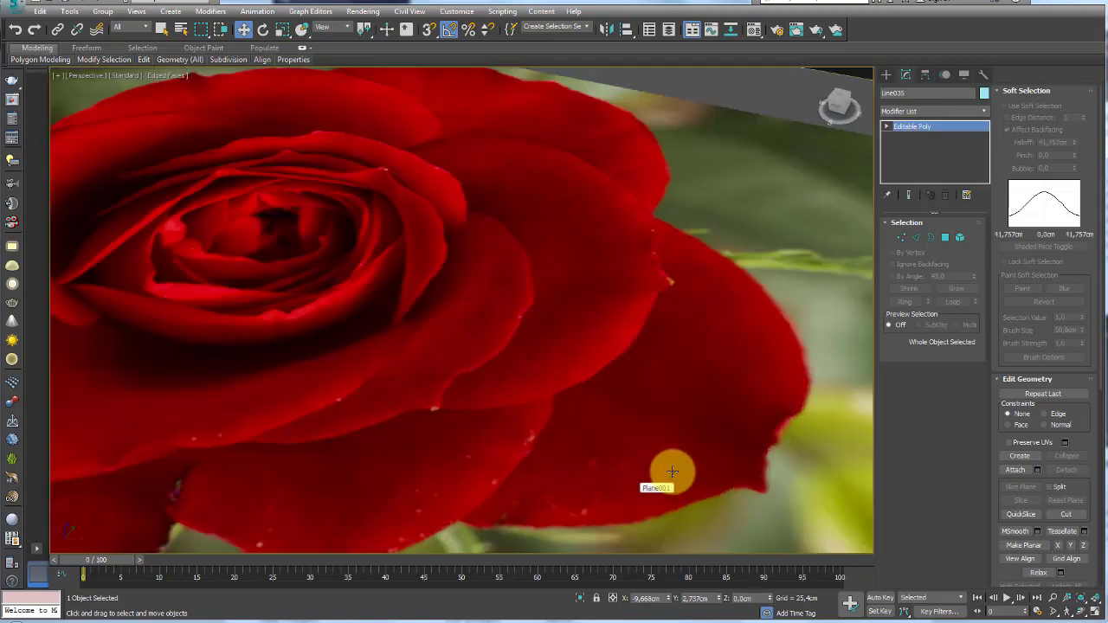
scroll(681, 328, "down", 3)
scroll(559, 415, "up", 2)
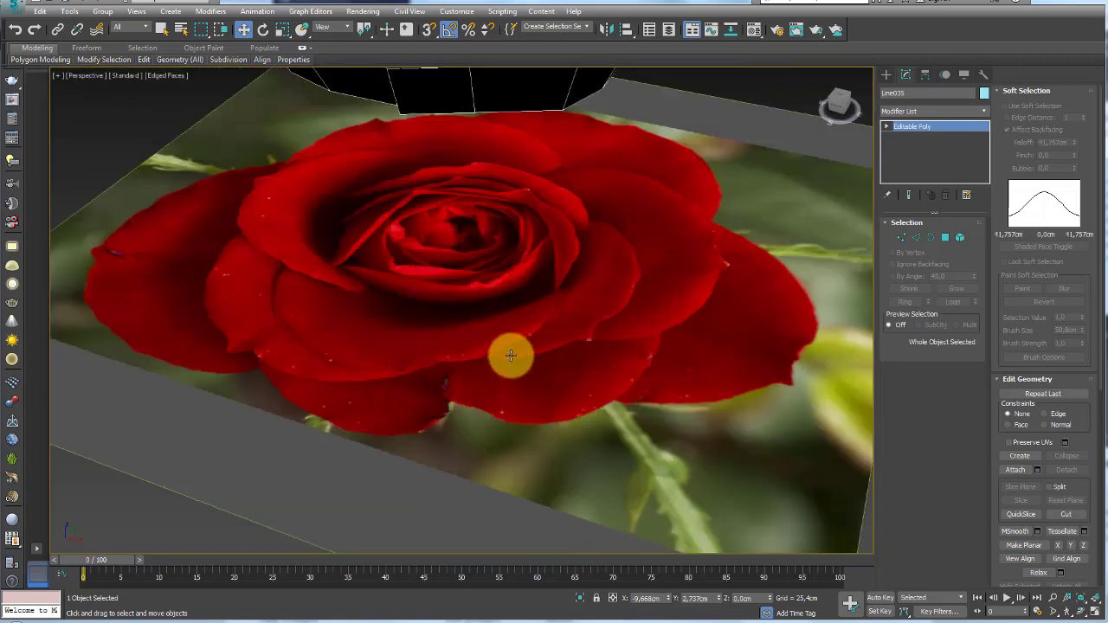
scroll(528, 304, "down", 4)
mouse_move(503, 276)
middle_mouse_down("alt")
mouse_move(507, 338)
mouse_move(406, 232)
middle_mouse_up("alt")
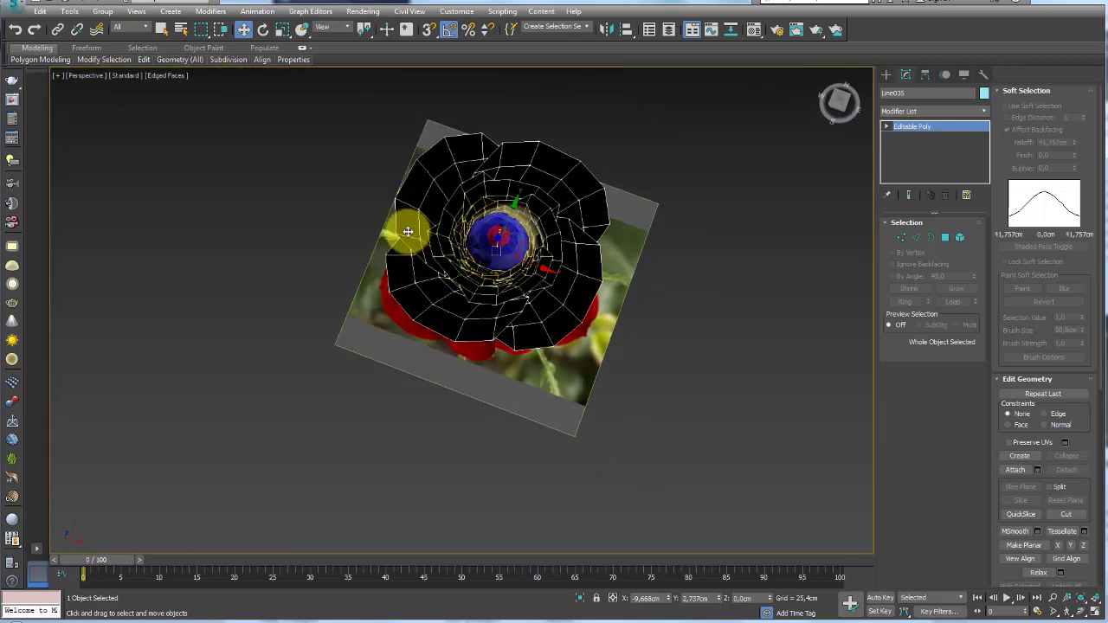
scroll(511, 221, "up", 3)
mouse_move(544, 361)
middle_mouse_down("alt")
mouse_move(549, 262)
mouse_move(663, 222)
mouse_move(673, 291)
mouse_move(655, 334)
mouse_move(517, 98)
middle_mouse_up("alt")
mouse_move(384, 338)
middle_mouse_down("alt")
mouse_move(477, 267)
mouse_move(539, 247)
mouse_move(527, 277)
middle_mouse_up("alt")
scroll(477, 268, "down", 2)
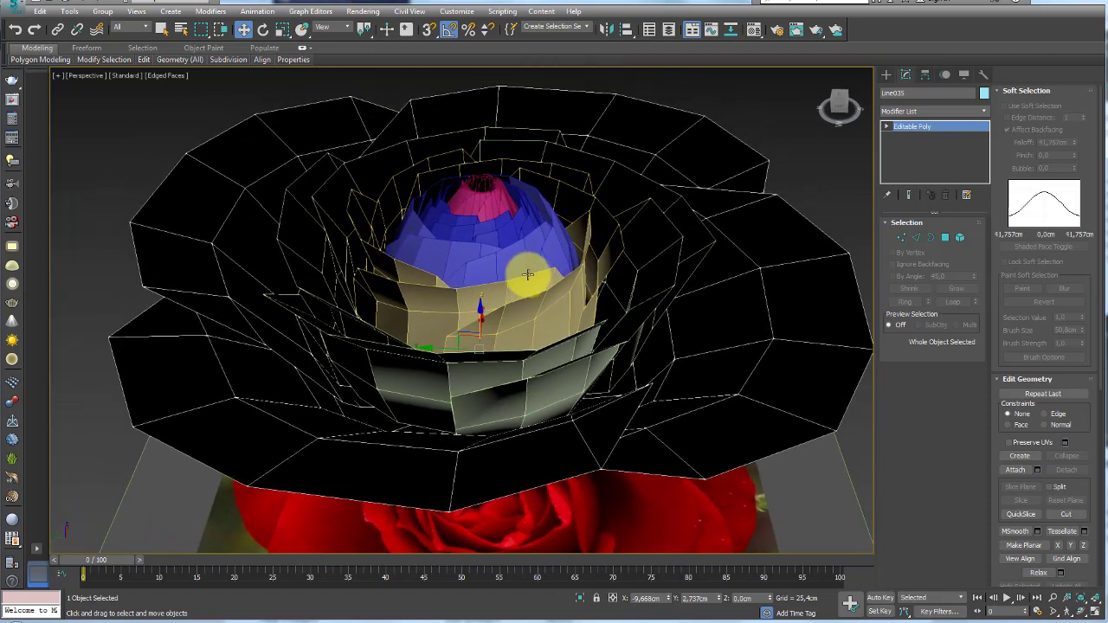
Step: Assign material slot 01-Default to all twelve selected flower pieces
left_click(754, 32)
left_click_drag(90, 150, 481, 254)
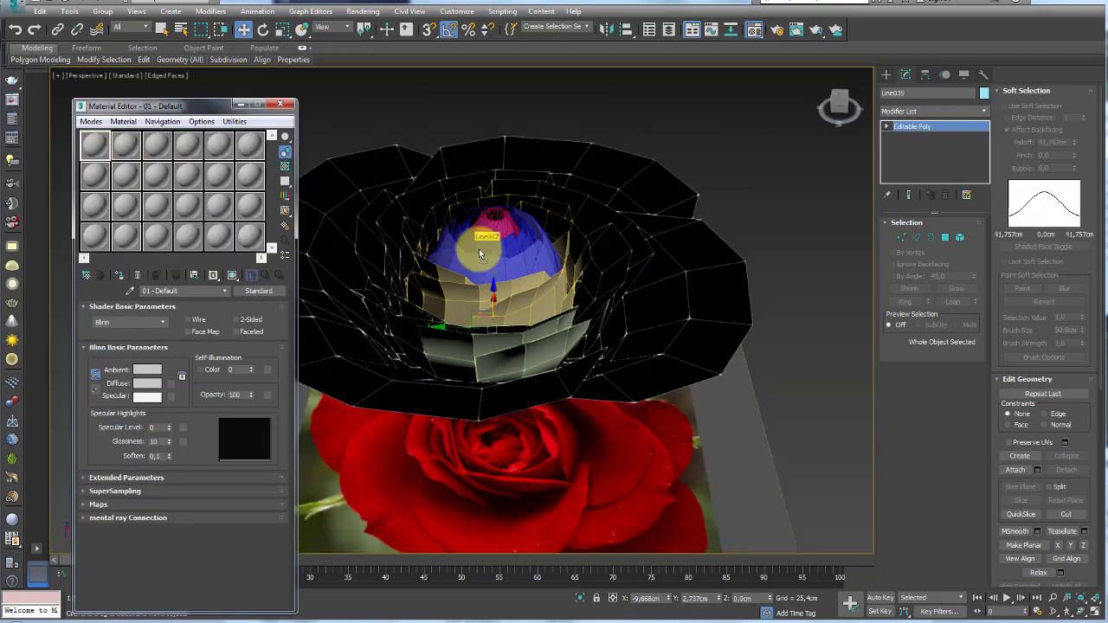
scroll(467, 256, "down", 4)
scroll(604, 195, "down", 3)
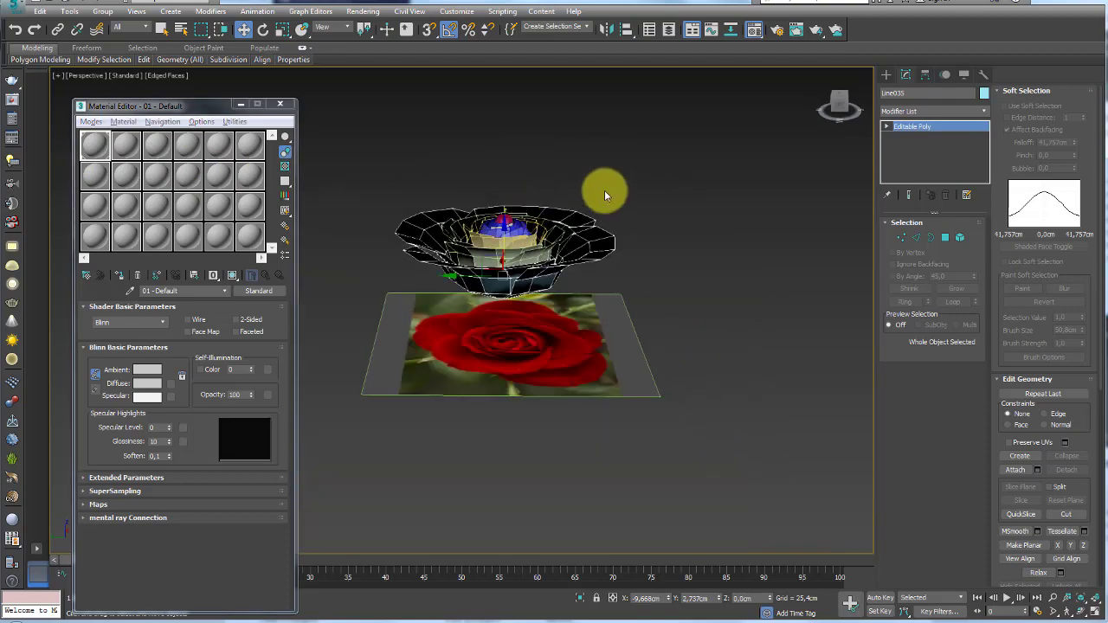
left_click(399, 266)
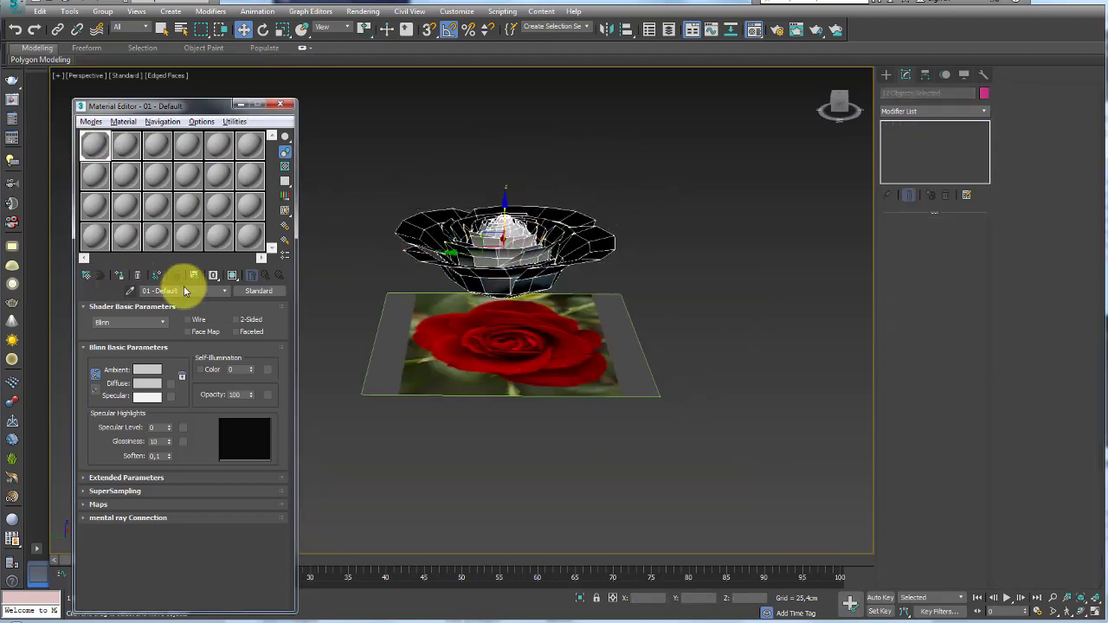
mouse_move(485, 259)
middle_mouse_down("alt")
mouse_move(519, 268)
mouse_move(510, 228)
middle_mouse_up("alt")
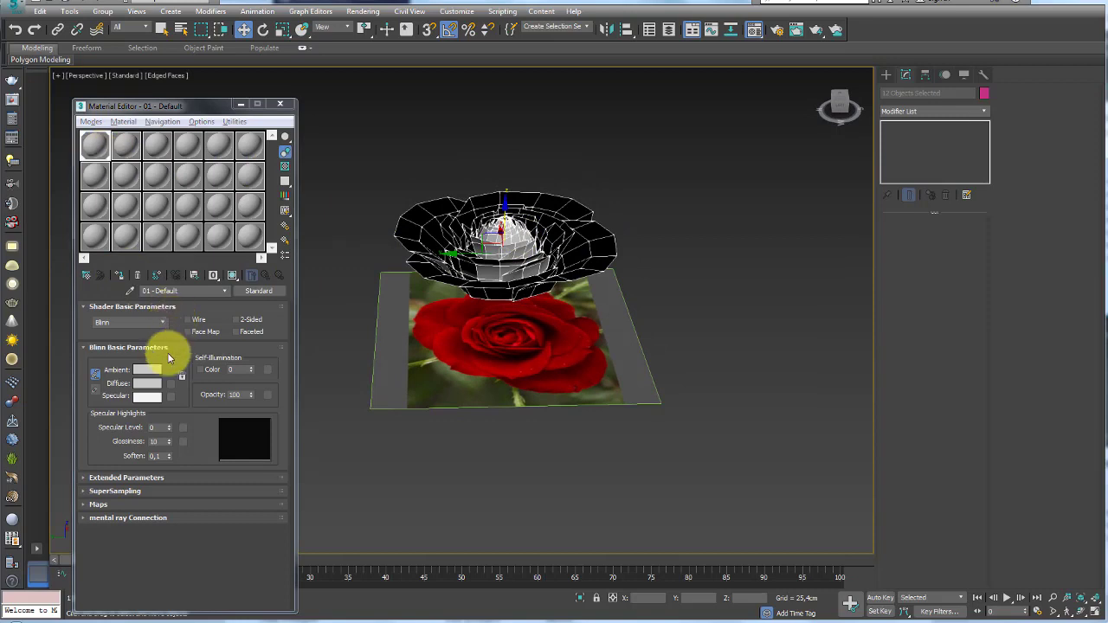
Step: Use a Checker map as the material's diffuse texture, tiled 10 by 10
left_click(171, 383)
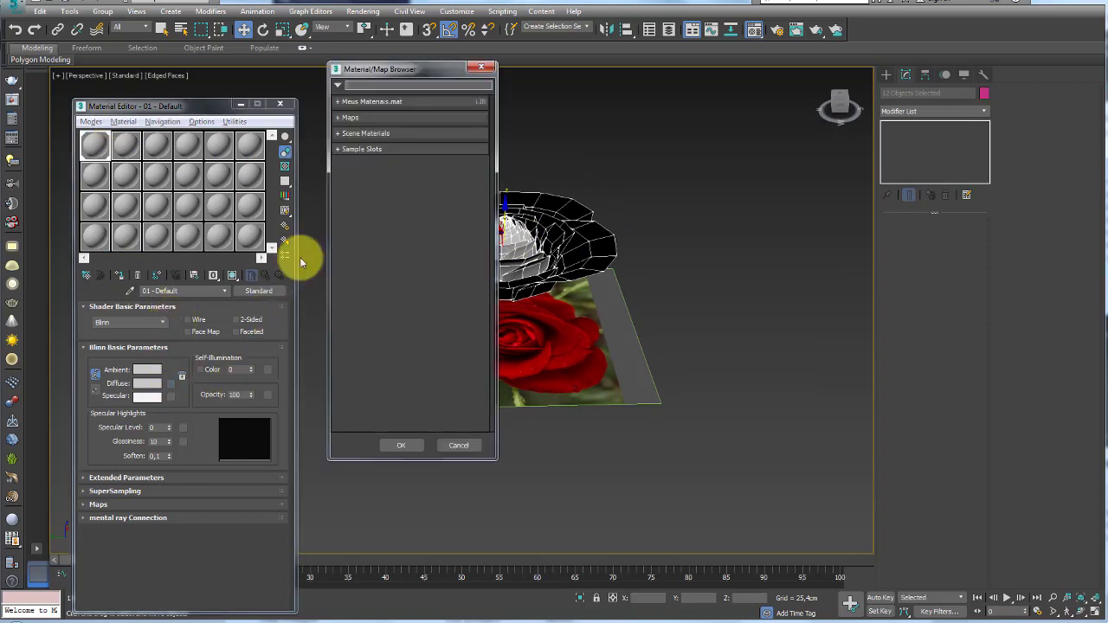
left_click(345, 120)
double_click(373, 181)
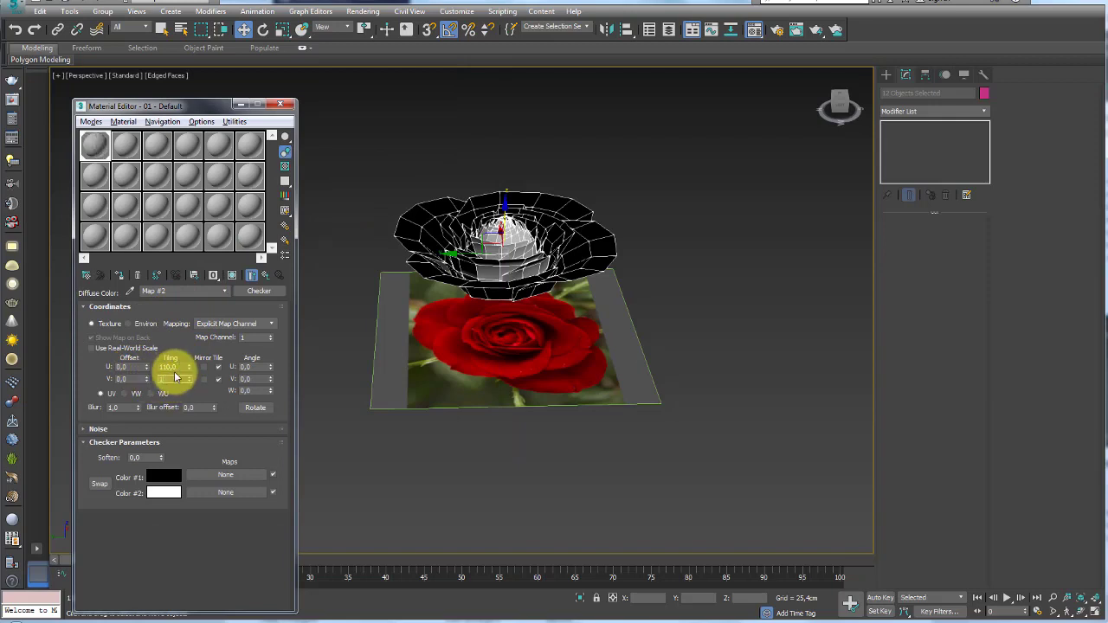
left_click(279, 105)
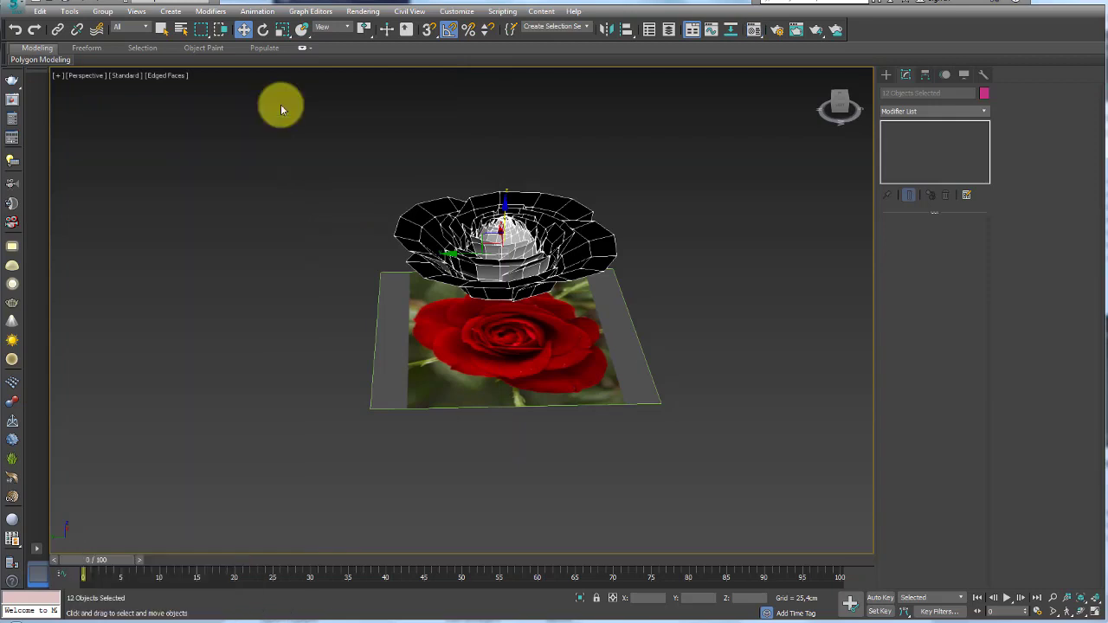
left_click(754, 37)
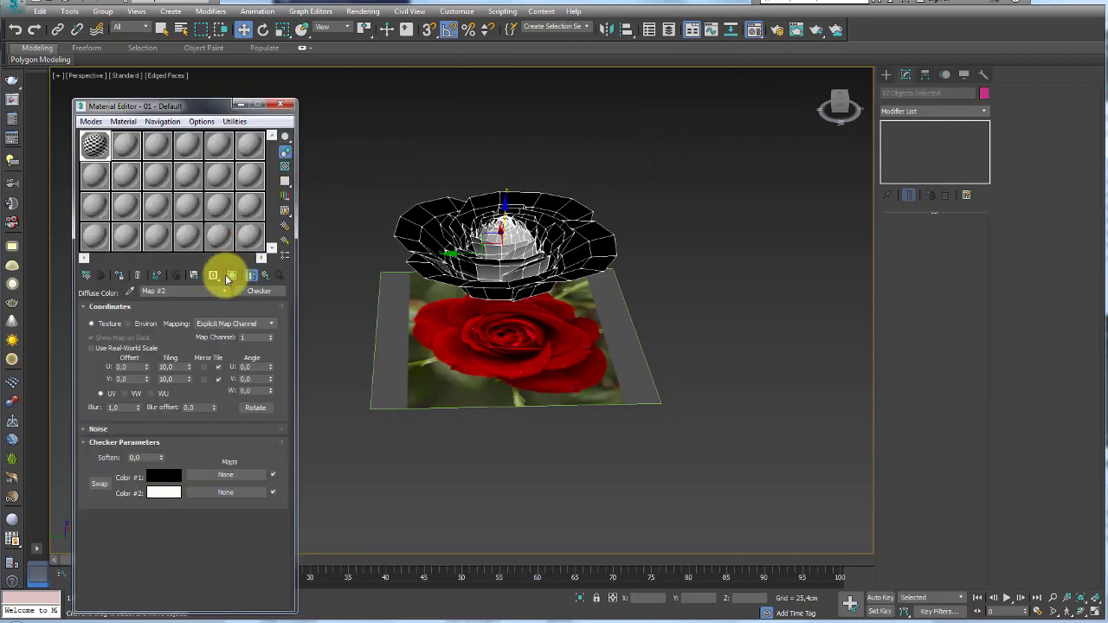
left_click(279, 105)
mouse_move(485, 199)
middle_mouse_down("alt")
mouse_move(514, 225)
mouse_move(496, 264)
mouse_move(525, 227)
middle_mouse_up("alt")
scroll(527, 228, "up", 5)
Step: Select the red outer cup element of petal shell Line035
scroll(468, 240, "up", 2)
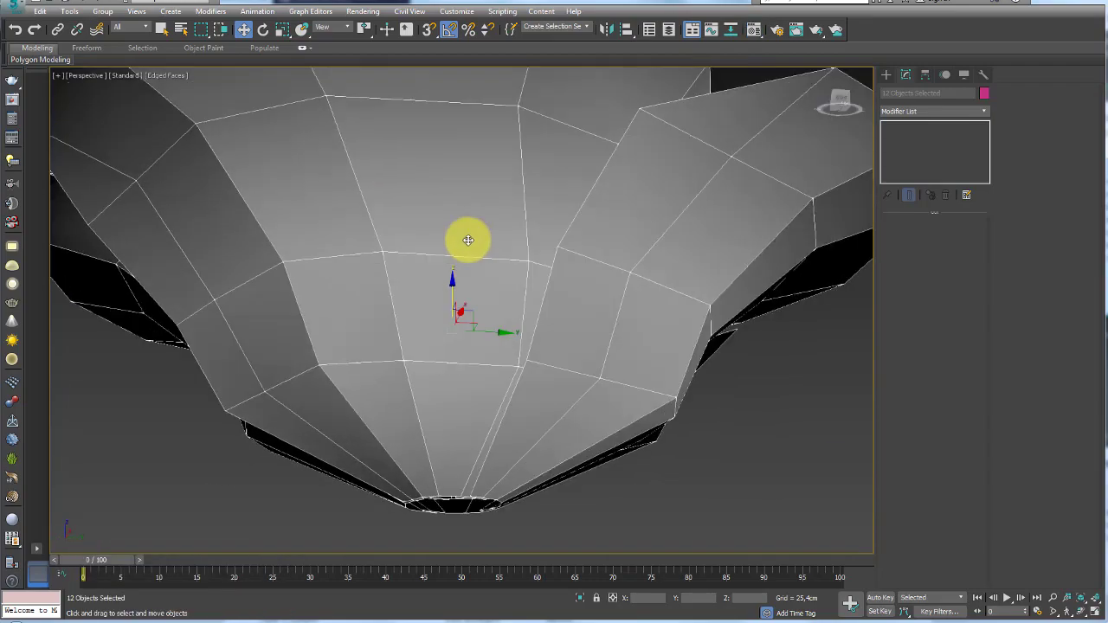
scroll(467, 239, "down", 5)
scroll(460, 289, "down", 3)
mouse_move(519, 328)
middle_mouse_down("alt")
mouse_move(577, 373)
mouse_move(583, 353)
mouse_move(502, 403)
middle_mouse_up("alt")
scroll(502, 403, "up", 2)
scroll(670, 287, "down", 2)
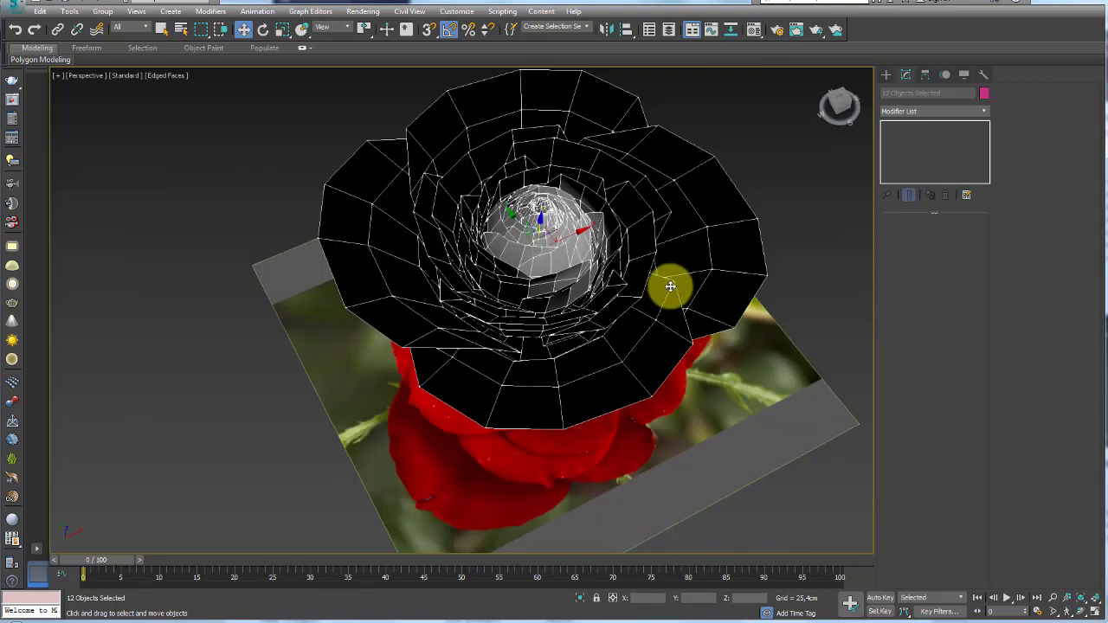
scroll(670, 287, "up", 2)
left_click(650, 328)
left_click(916, 237)
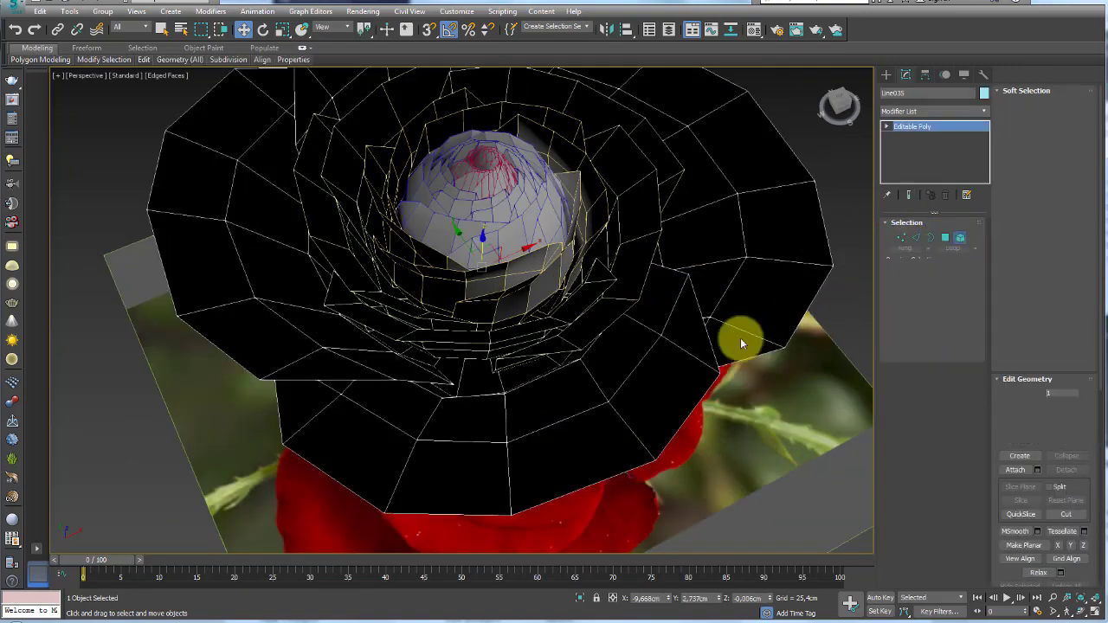
left_click(740, 343)
mouse_move(740, 344)
middle_mouse_down("alt")
mouse_move(629, 386)
mouse_move(606, 304)
mouse_move(631, 337)
mouse_move(394, 154)
mouse_move(578, 349)
middle_mouse_up("alt")
left_click(618, 382)
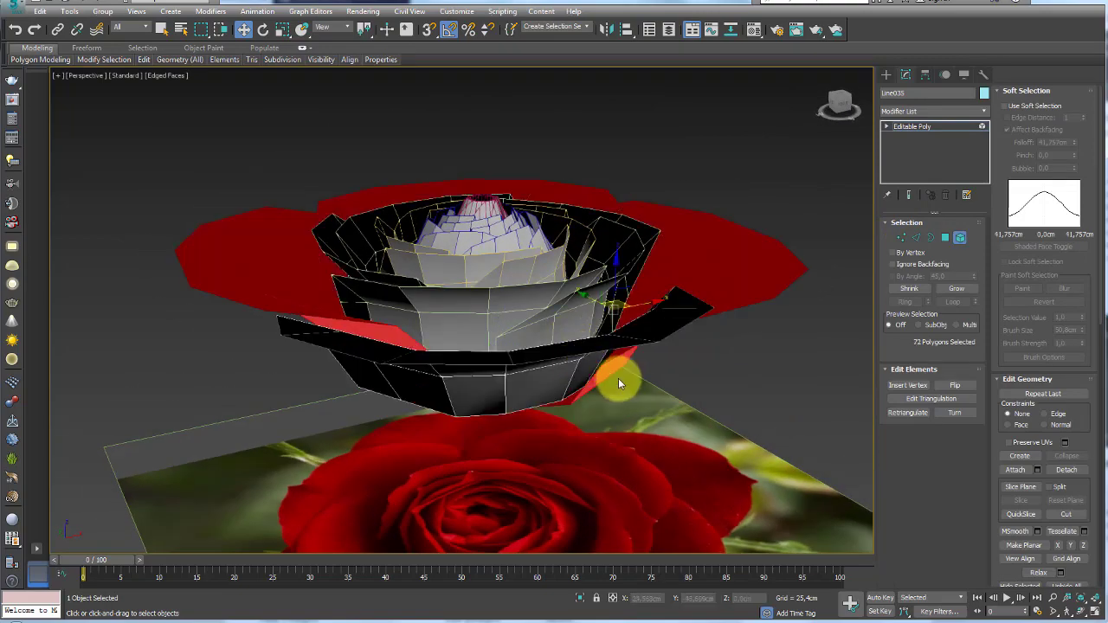
left_click(670, 379)
mouse_move(762, 242)
middle_mouse_down("alt")
mouse_move(522, 347)
mouse_move(527, 324)
mouse_move(853, 212)
middle_mouse_up("alt")
left_click(522, 346)
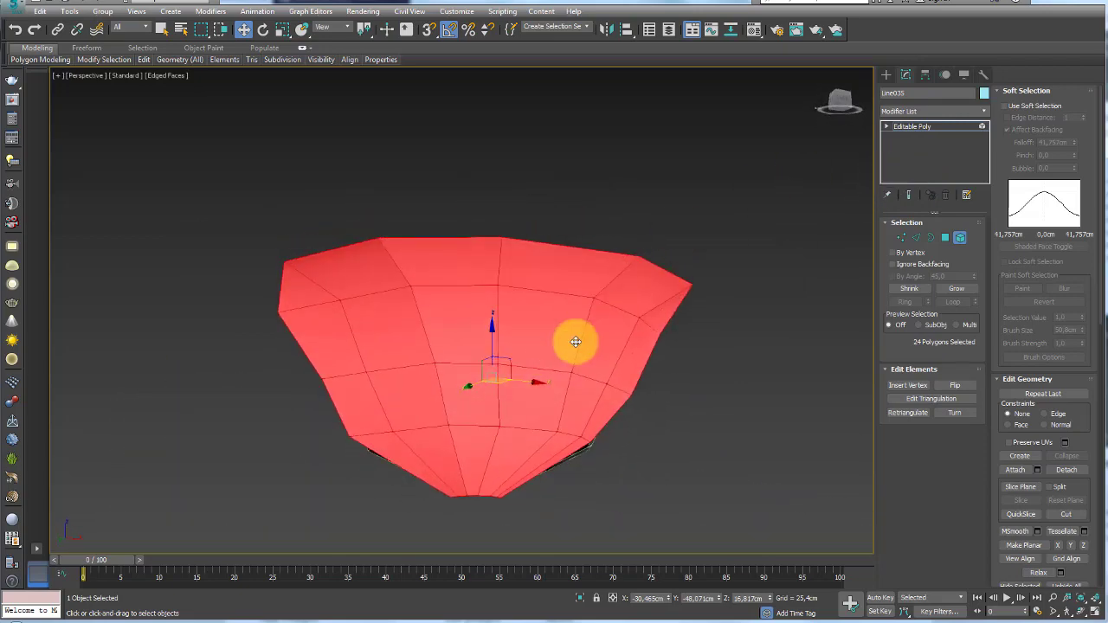
middle_click_drag(575, 342, 589, 307)
Step: Add an Unwrap UVW modifier to the petal cup
left_click(987, 111)
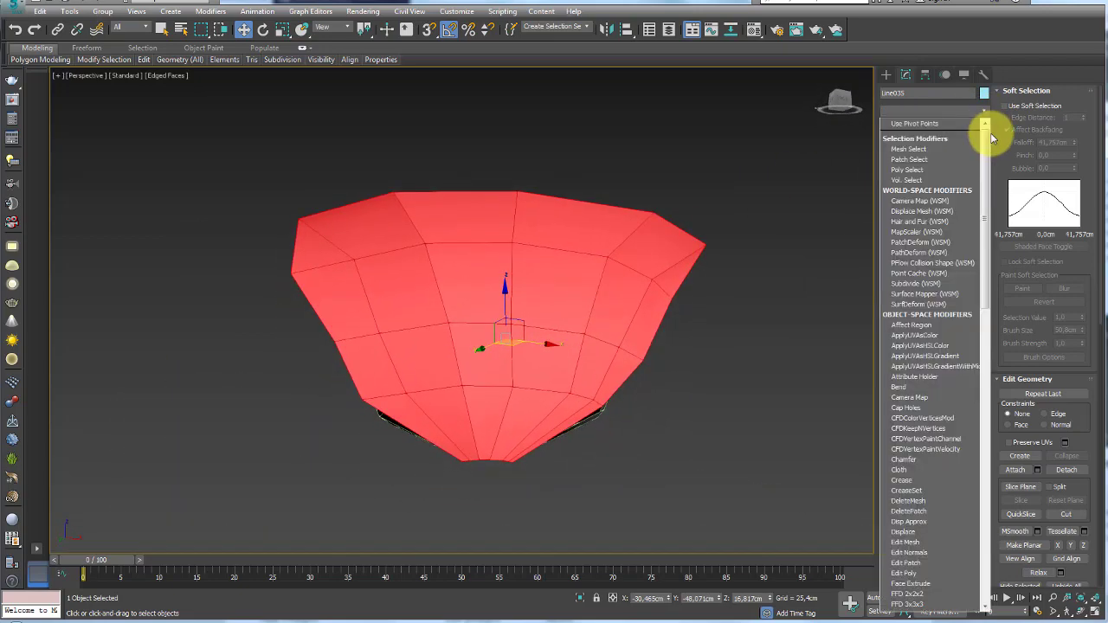
mouse_move(985, 129)
left_mouse_down()
mouse_move(984, 487)
mouse_move(951, 513)
left_mouse_up()
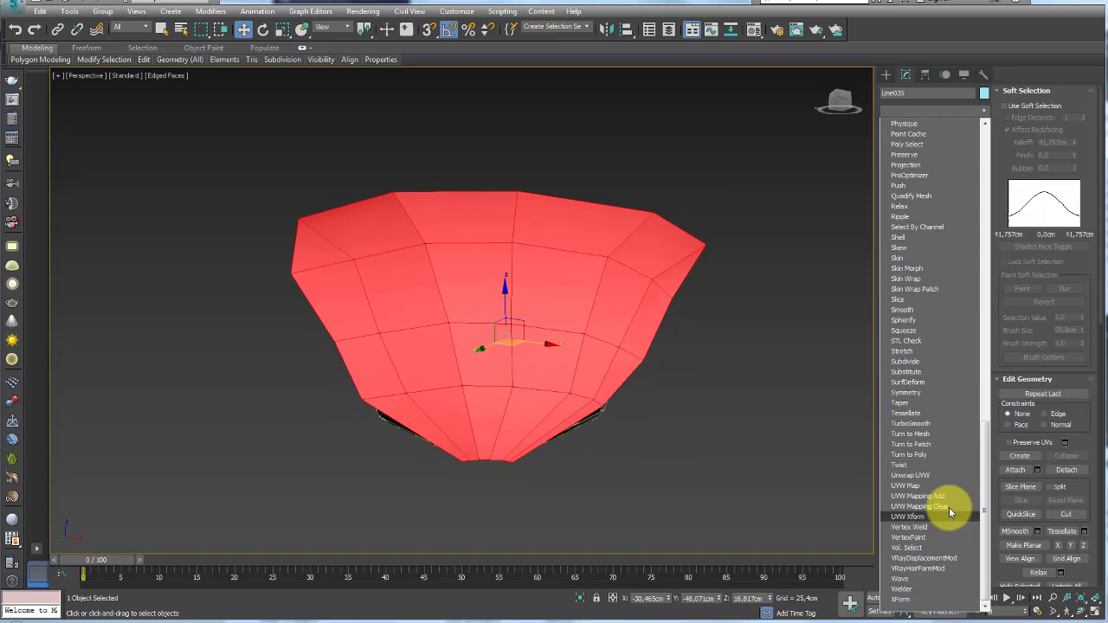
left_click(917, 475)
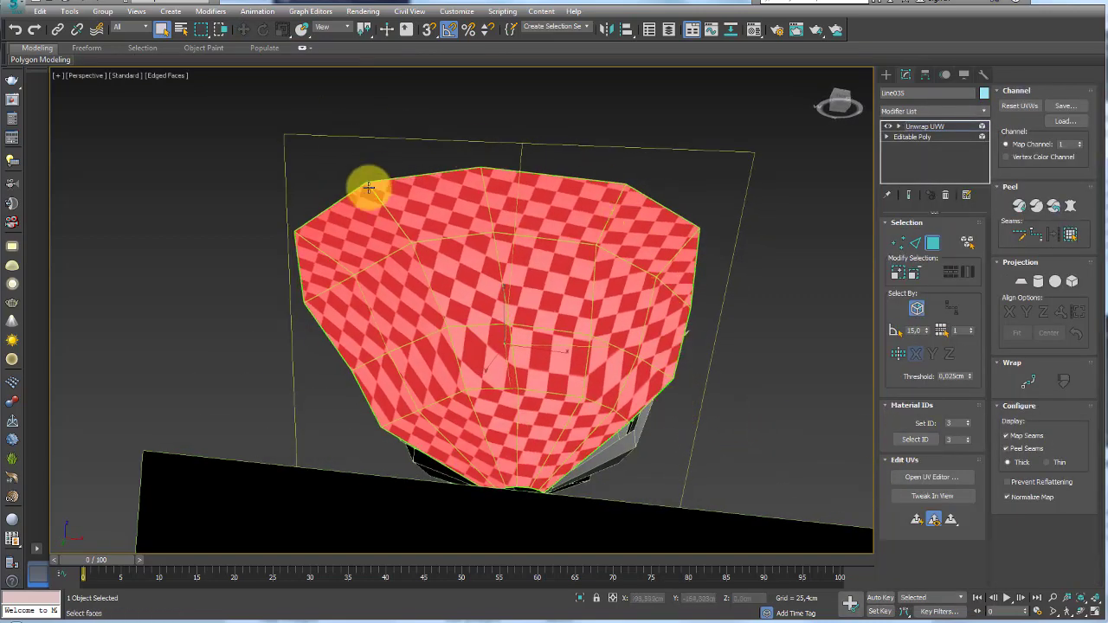
Step: In the UV editor, select the petal's UV cluster and apply Quick Planar Map
middle_click_drag(442, 418, 579, 365, "alt")
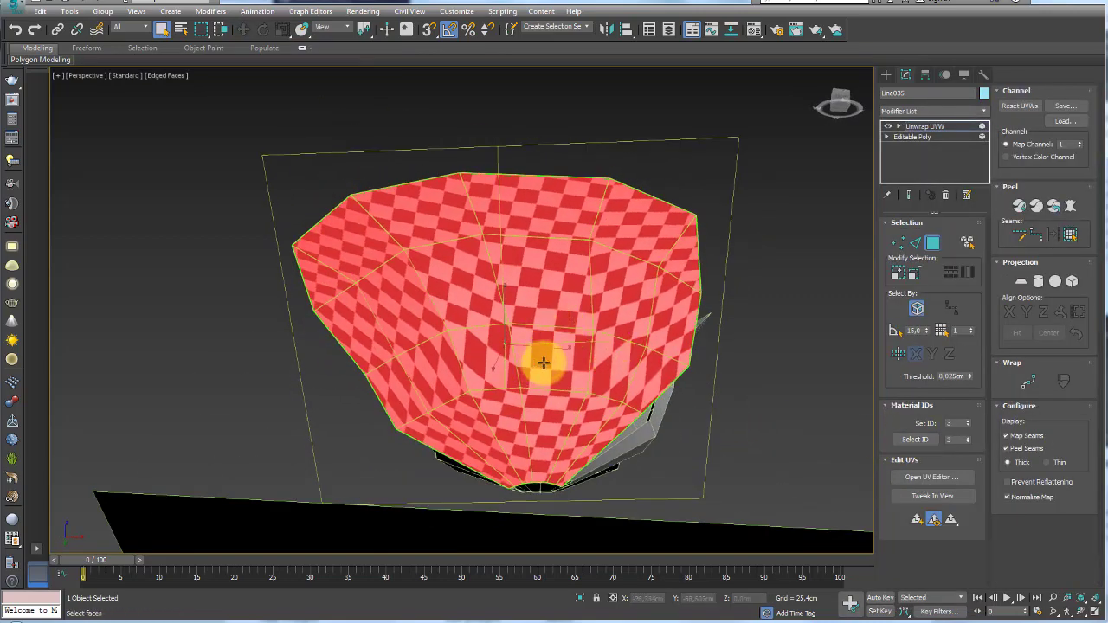
left_click(931, 477)
left_click(291, 302)
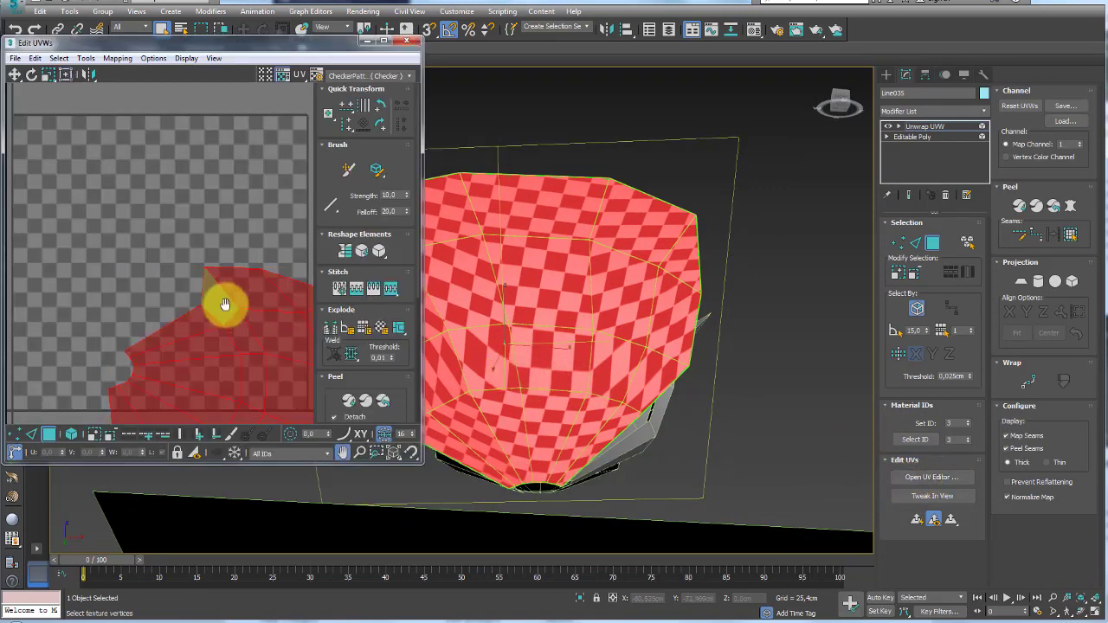
scroll(224, 290, "down", 2)
middle_click_drag(223, 290, 226, 261)
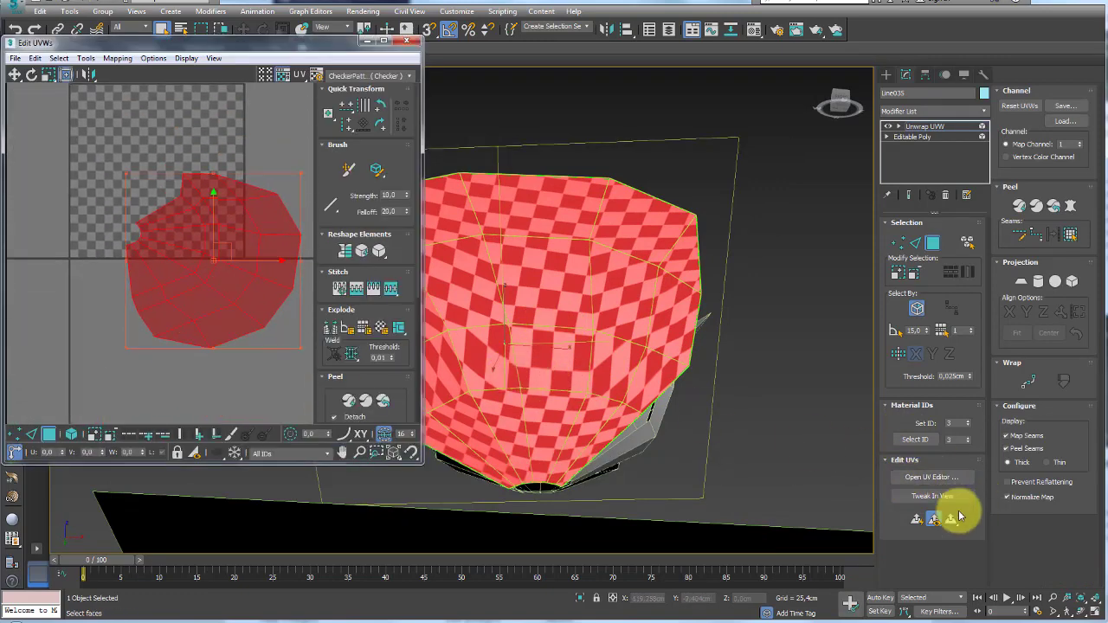
left_click(913, 520)
middle_click_drag(217, 231, 241, 279)
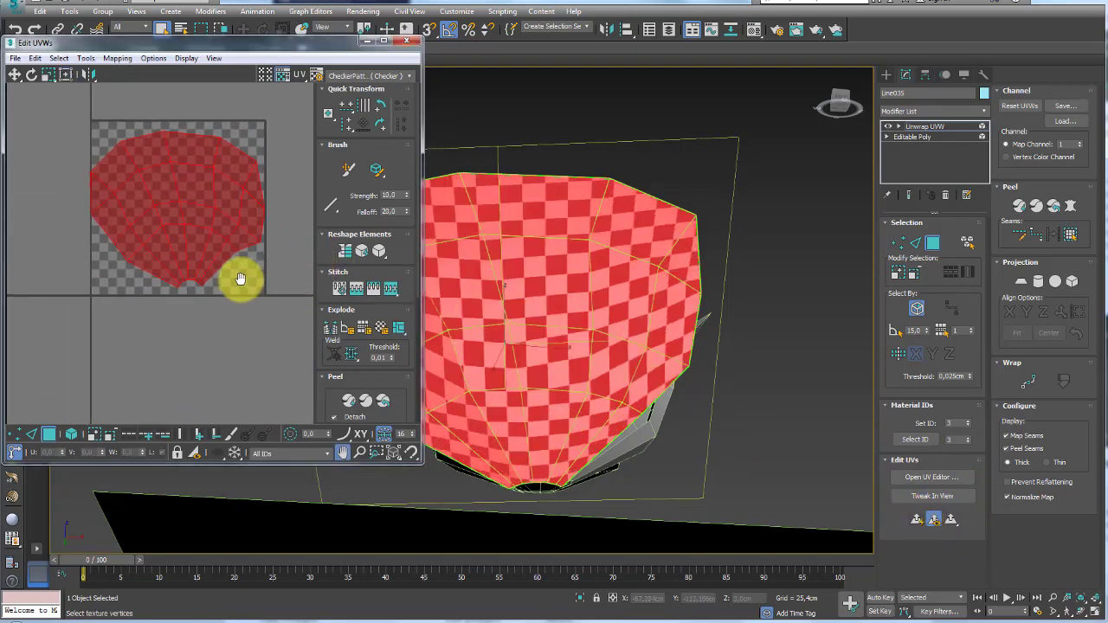
mouse_move(519, 363)
middle_mouse_down("alt")
mouse_move(601, 376)
mouse_move(626, 346)
mouse_move(556, 371)
mouse_move(606, 341)
middle_mouse_up("alt")
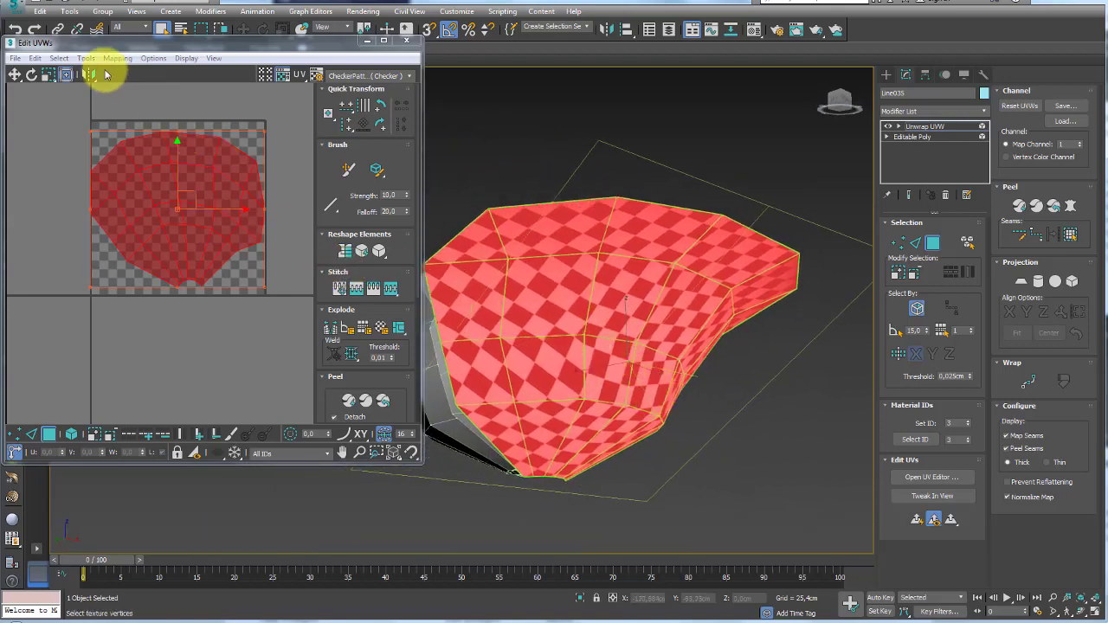
Step: Relax the petal's UV island by polygon angles, then exit face editing
left_click(85, 58)
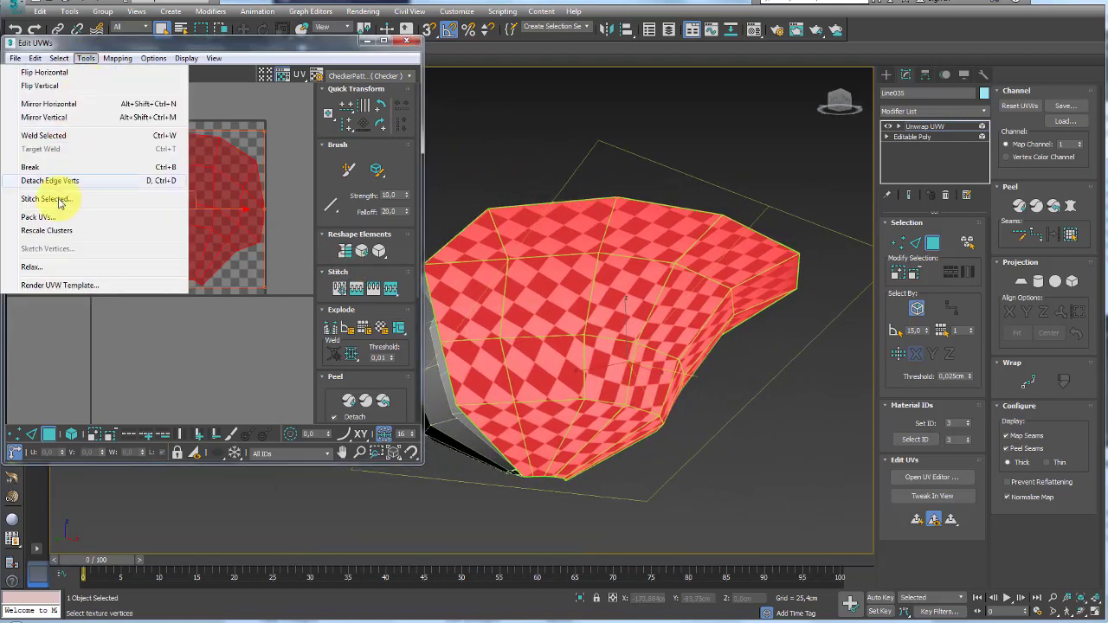
left_click(48, 271)
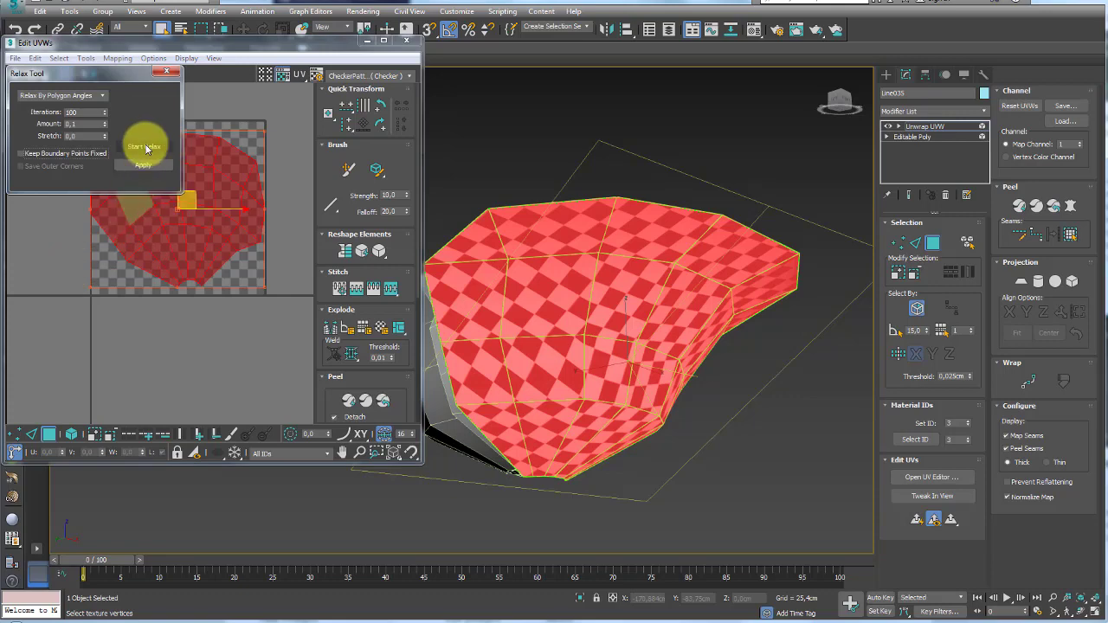
left_click(145, 147)
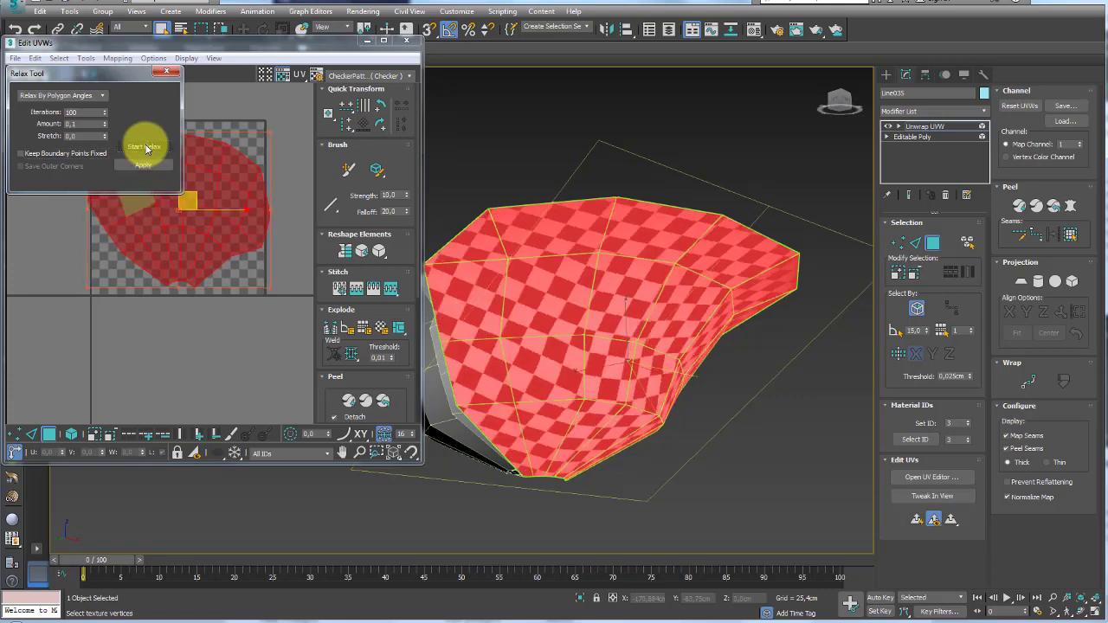
left_click(165, 72)
mouse_move(577, 289)
middle_mouse_down("alt")
mouse_move(514, 279)
mouse_move(704, 300)
middle_mouse_up("alt")
left_click(922, 127)
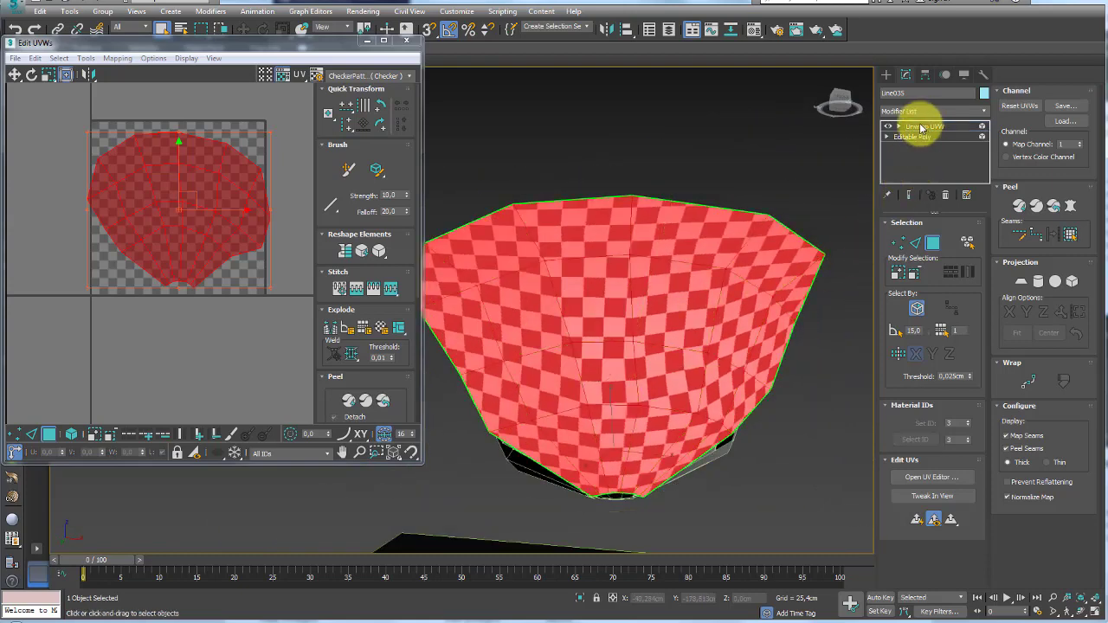
middle_click_drag(654, 248, 649, 267, "alt")
Step: Collapse the UV-mapped petal to Editable Poly and array it as 4 instances through 360°
right_click(649, 267)
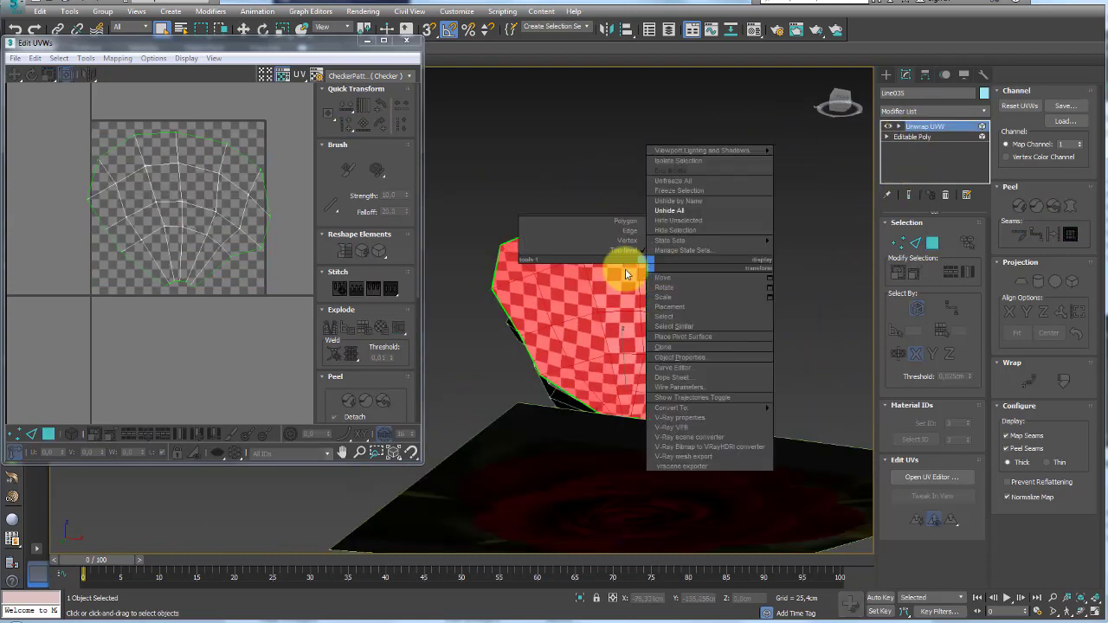
left_click(587, 292)
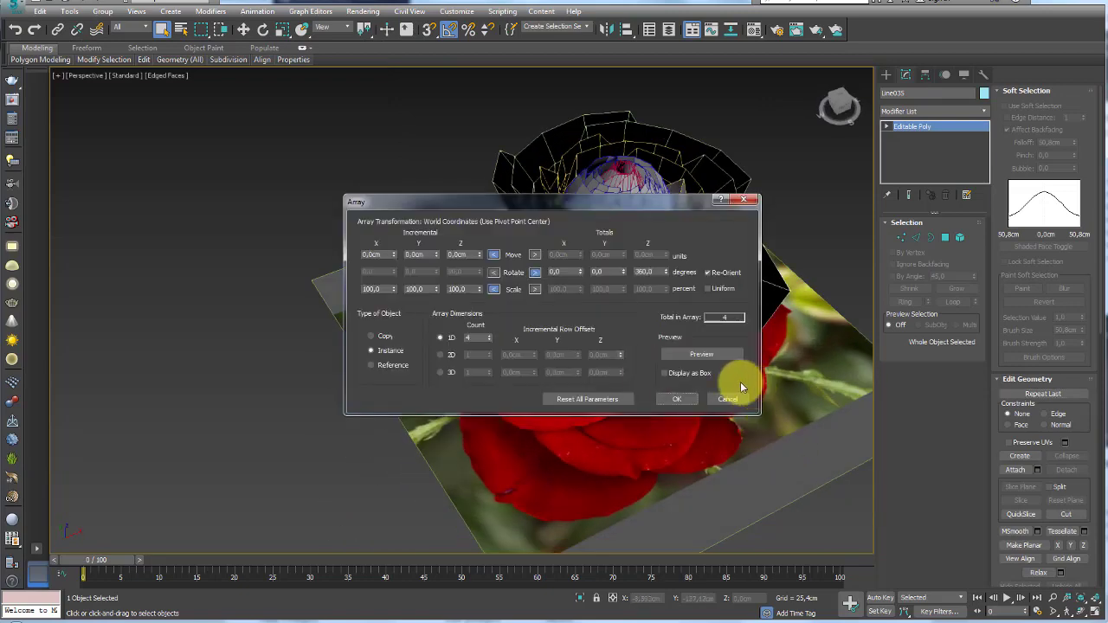
left_click(701, 357)
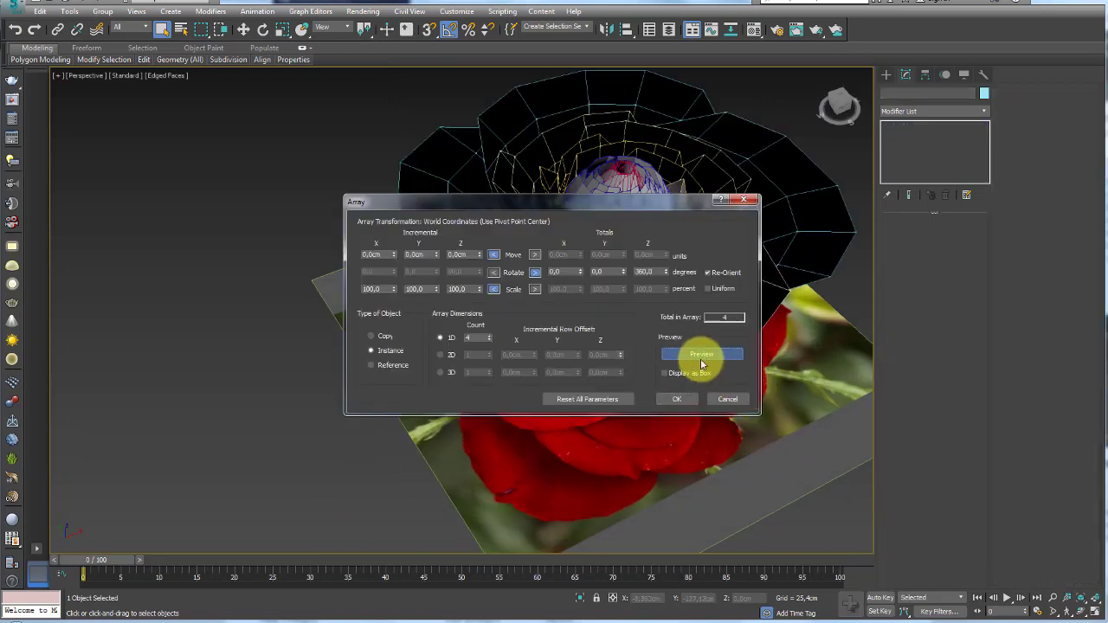
left_click(662, 401)
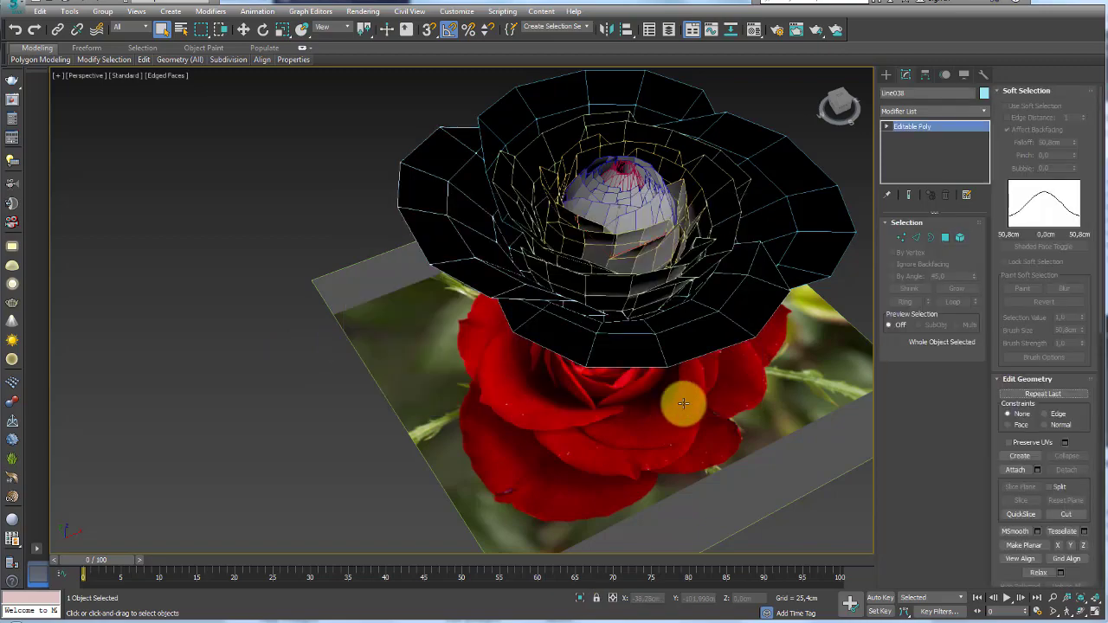
mouse_move(680, 404)
middle_mouse_down("alt")
mouse_move(513, 250)
mouse_move(594, 317)
mouse_move(519, 314)
mouse_move(557, 309)
middle_mouse_up("alt")
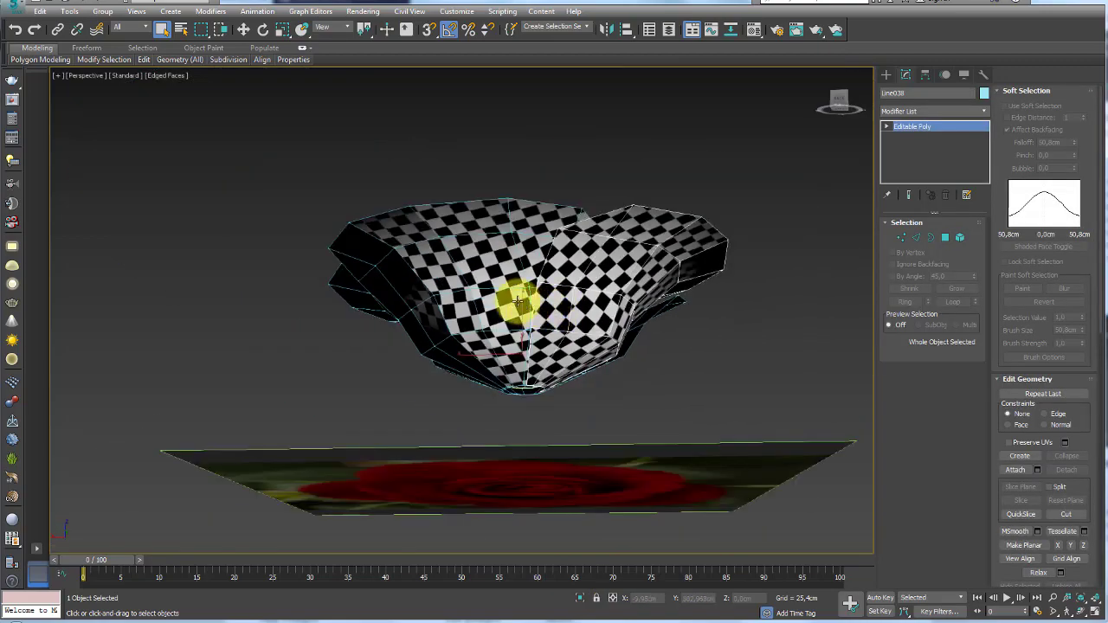
Step: Attach the remaining petals to Line038 so they form one mesh
left_click(1014, 469)
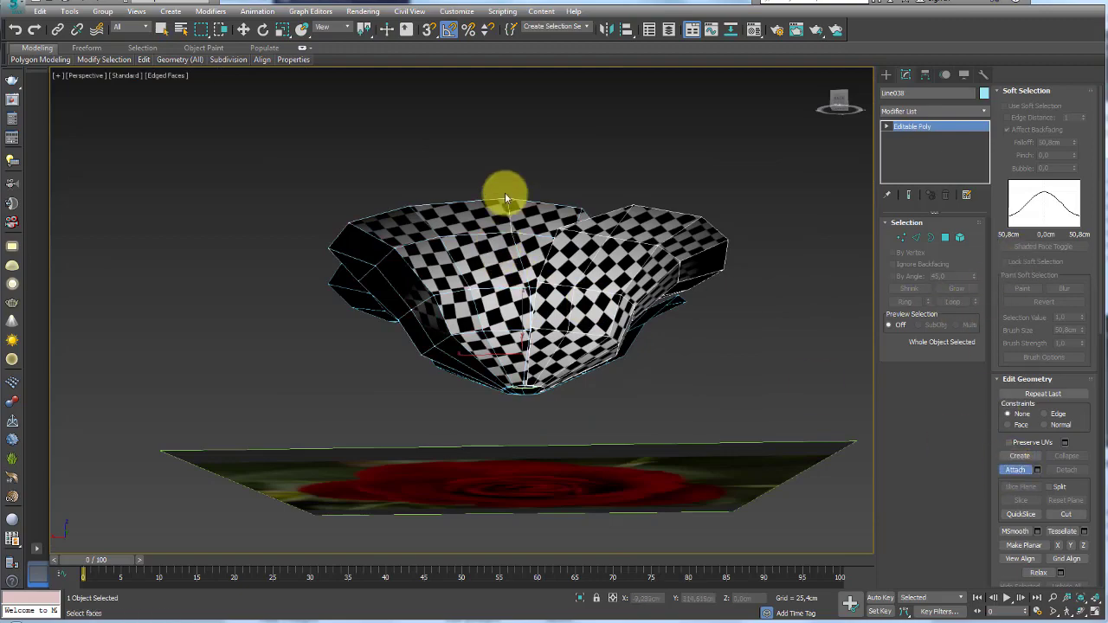
mouse_move(504, 193)
middle_mouse_down("alt")
mouse_move(321, 242)
mouse_move(383, 243)
mouse_move(366, 186)
middle_mouse_up("alt")
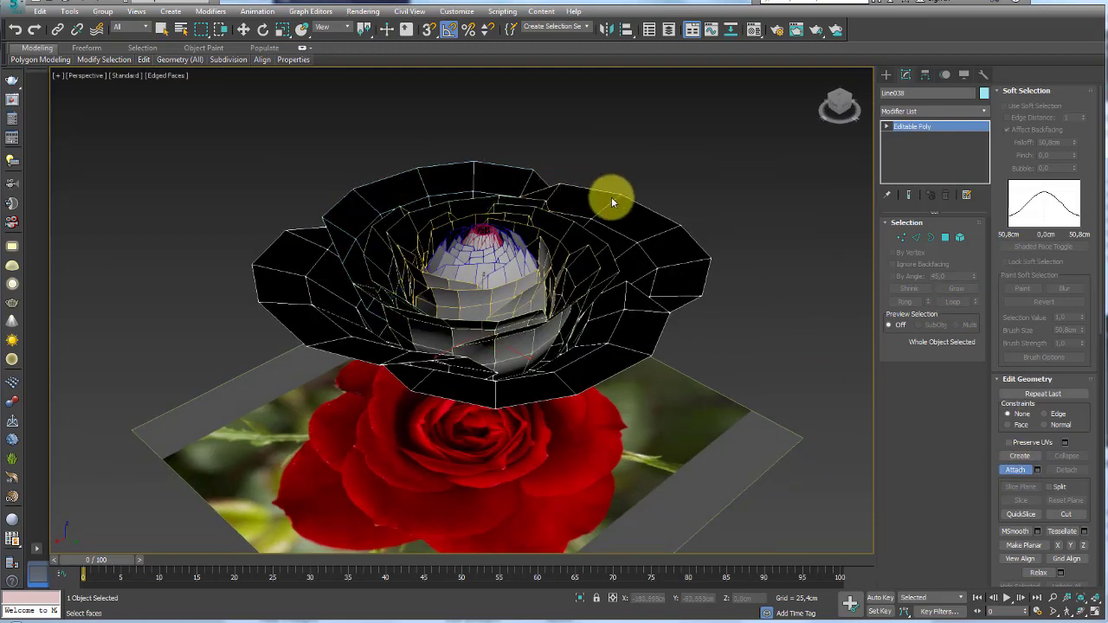
mouse_move(734, 227)
middle_mouse_down("alt")
mouse_move(756, 287)
mouse_move(715, 218)
mouse_move(663, 239)
mouse_move(490, 247)
middle_mouse_up("alt")
left_click(757, 286)
Step: Add an Unwrap UVW modifier to the combined petals and open the UV editor
left_click(983, 110)
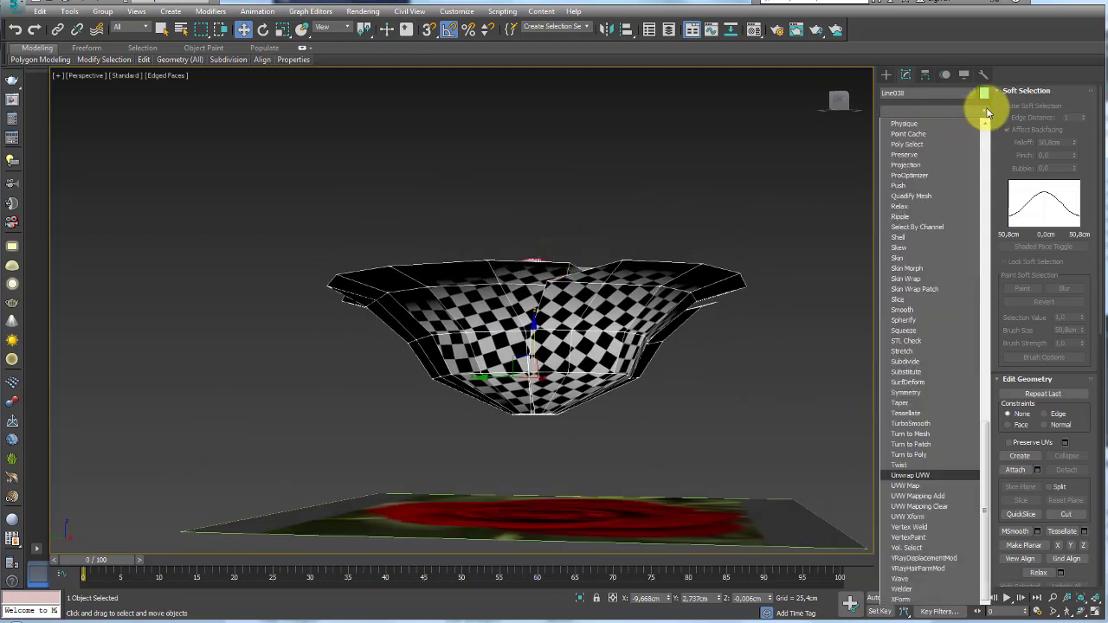
left_click_drag(984, 104, 997, 541)
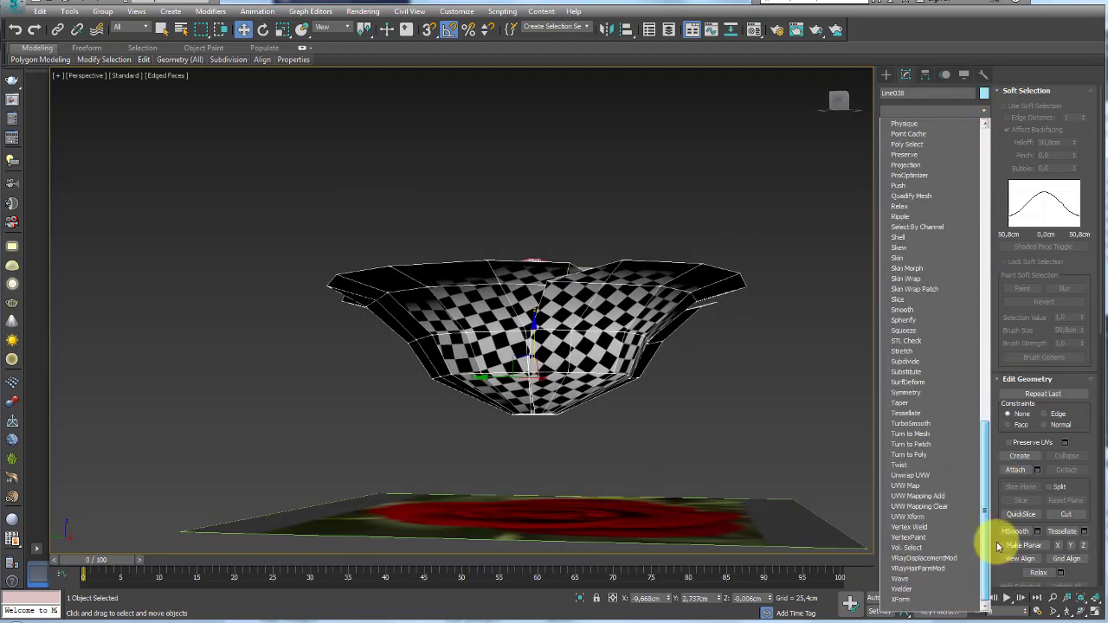
left_click(934, 474)
left_click(934, 478)
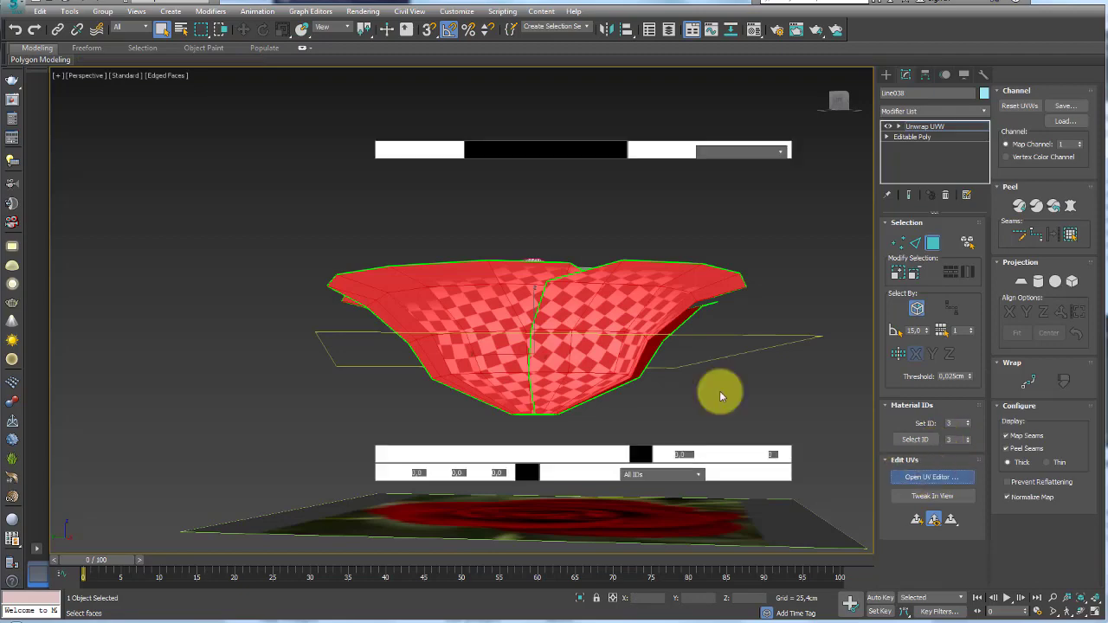
Step: In element mode, move three petal UV islands out to the right, below and top-left of the square
left_click(236, 114)
scroll(141, 181, "down", 2)
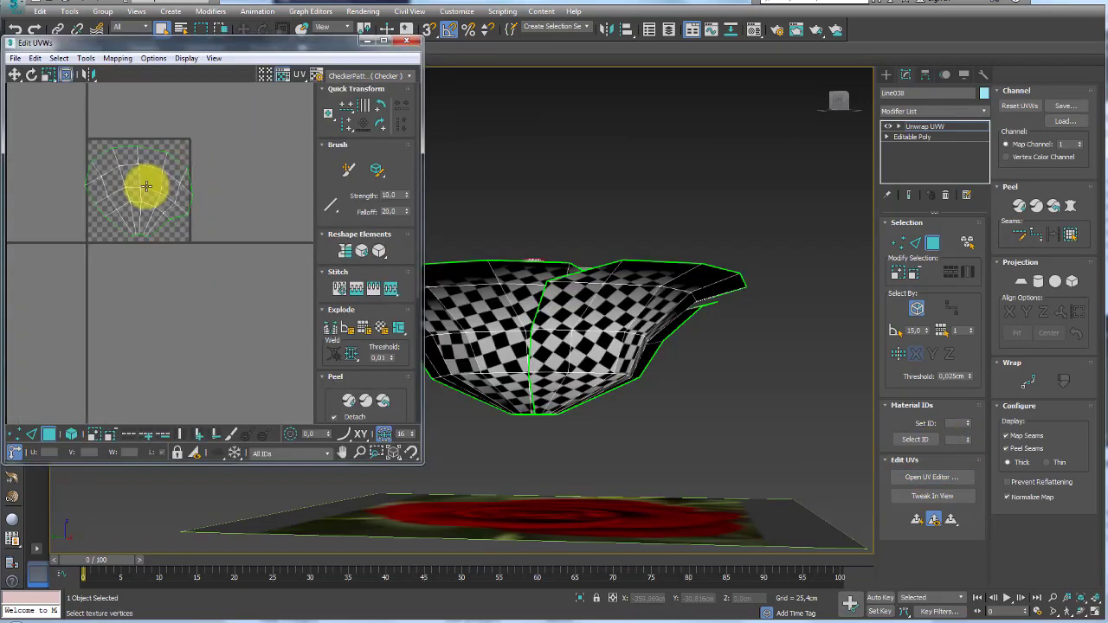
left_click(152, 177)
left_click(76, 434)
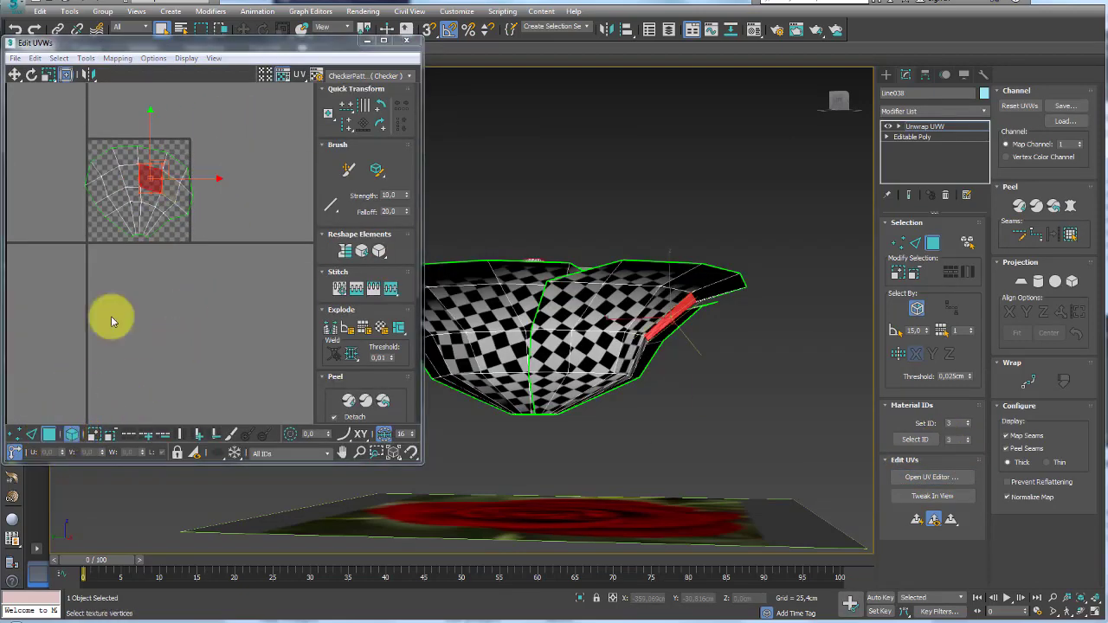
left_click(124, 185)
left_click_drag(124, 210, 243, 196)
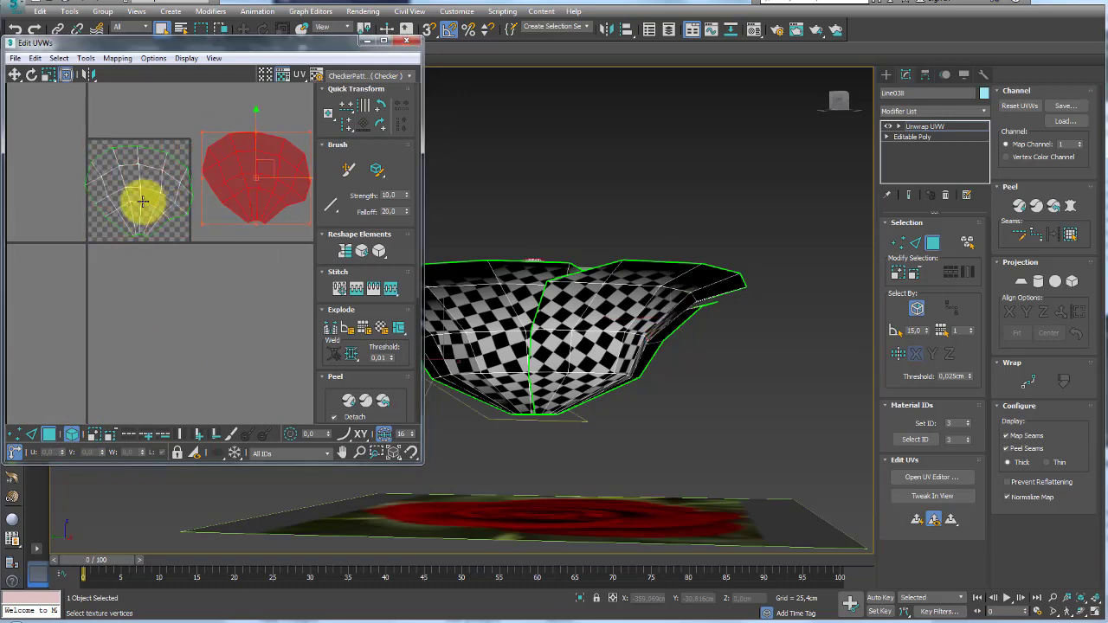
left_click_drag(143, 196, 202, 287)
mouse_move(119, 198)
left_mouse_down()
mouse_move(95, 249)
mouse_move(37, 99)
left_mouse_up()
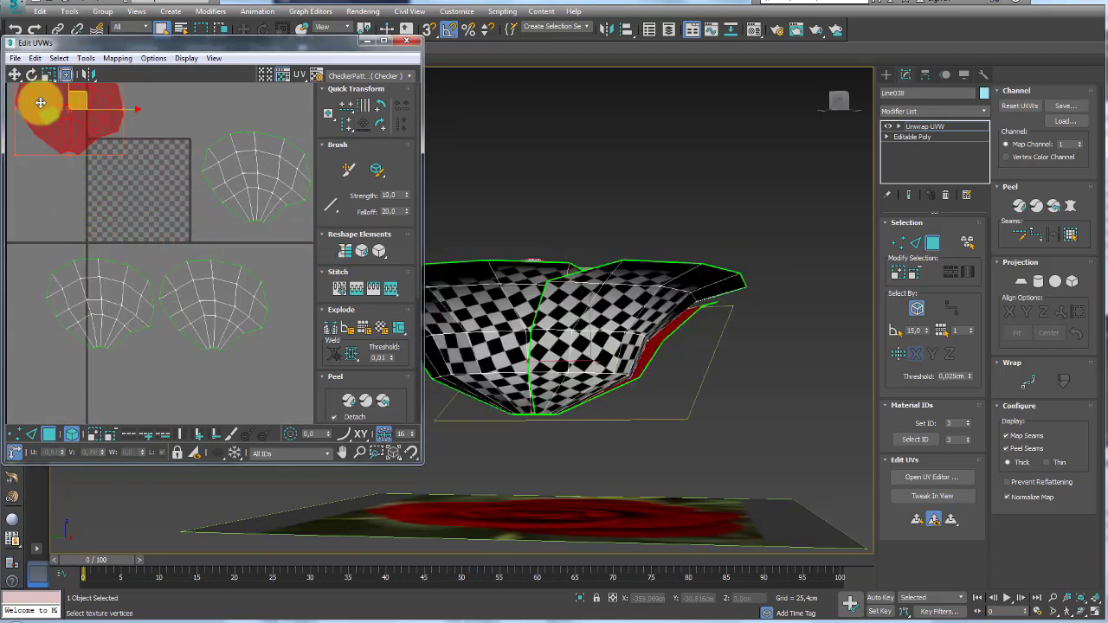
Step: Stack all the petal UV islands over the checker square as one petal island
scroll(217, 199, "down", 2)
middle_click_drag(585, 285, 631, 361, "alt")
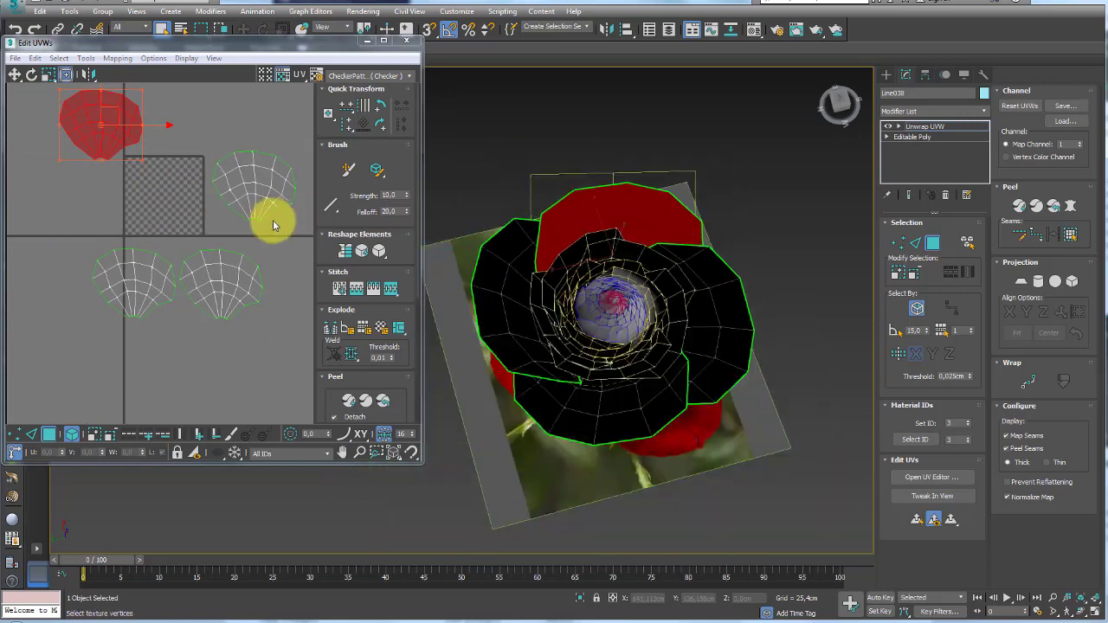
left_click_drag(104, 130, 164, 195)
left_click_drag(130, 279, 161, 193)
left_click(221, 285)
left_click_drag(234, 285, 178, 192)
left_click(256, 186)
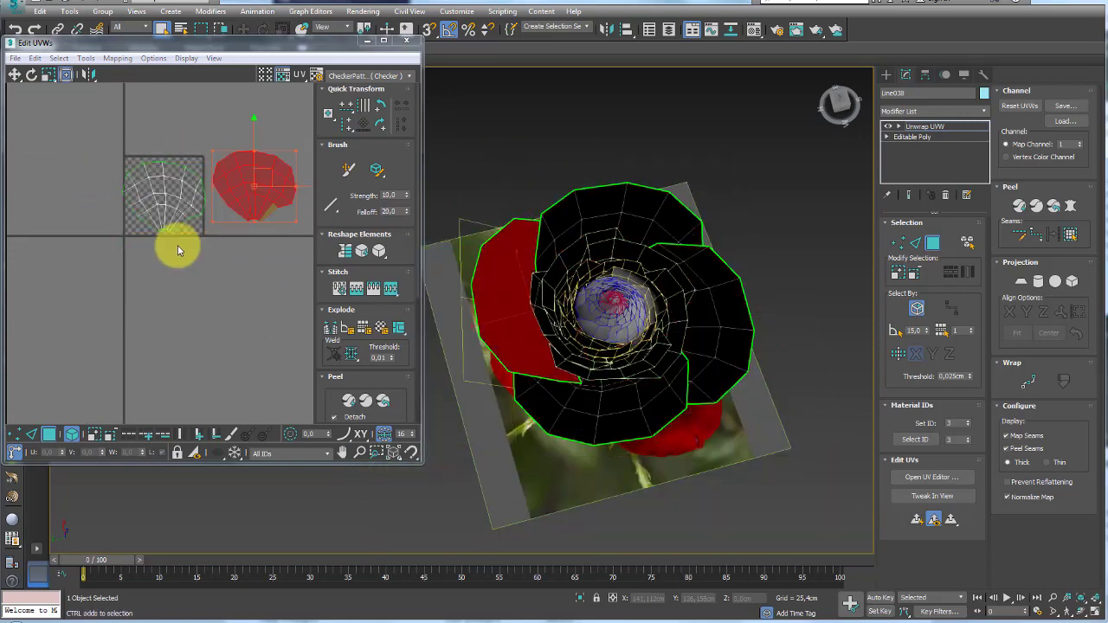
left_click_drag(256, 186, 169, 192)
middle_click_drag(193, 243, 241, 274)
scroll(241, 274, "up", 1)
scroll(240, 275, "up", 1)
left_click(219, 143)
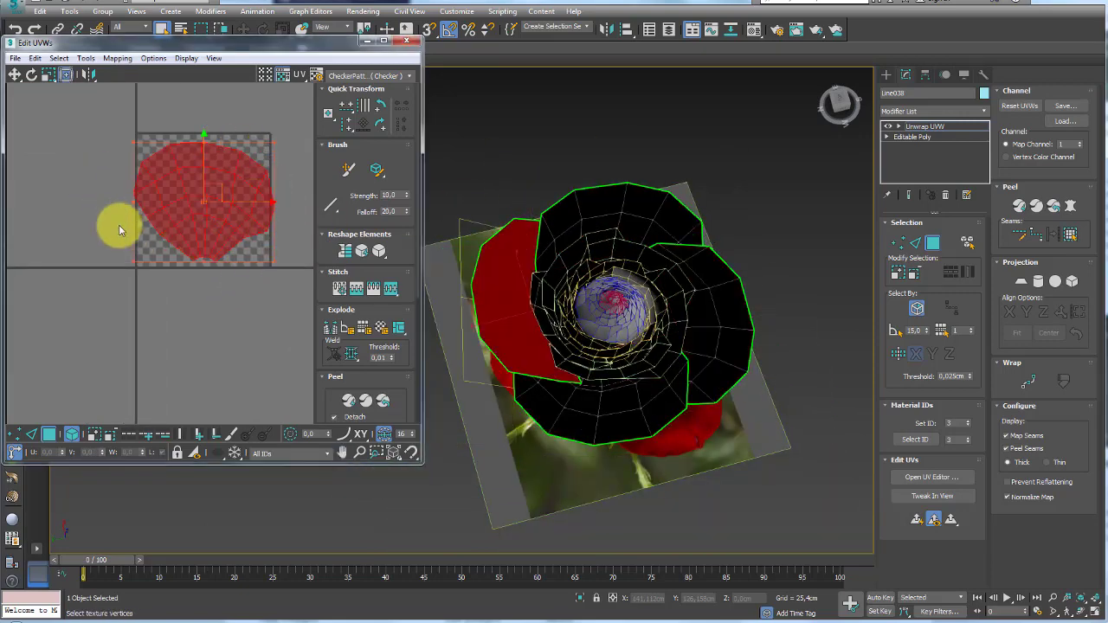
middle_click_drag(650, 325, 681, 327, "alt")
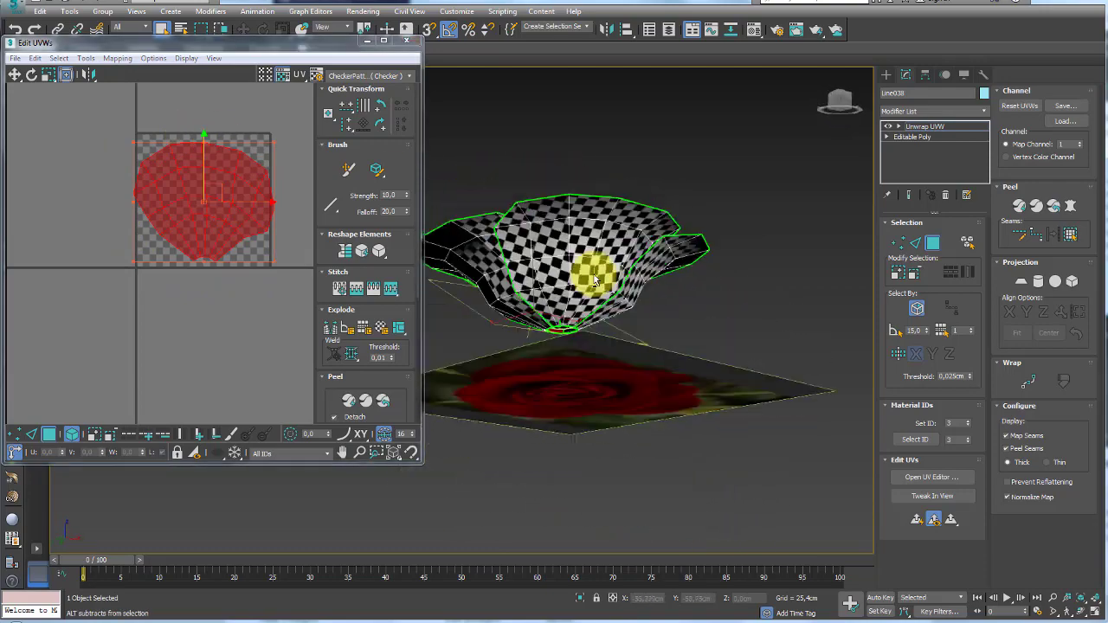
Step: Close the UV editor, leave the unwrap's face sub-object mode and switch to Line027
left_click(406, 41)
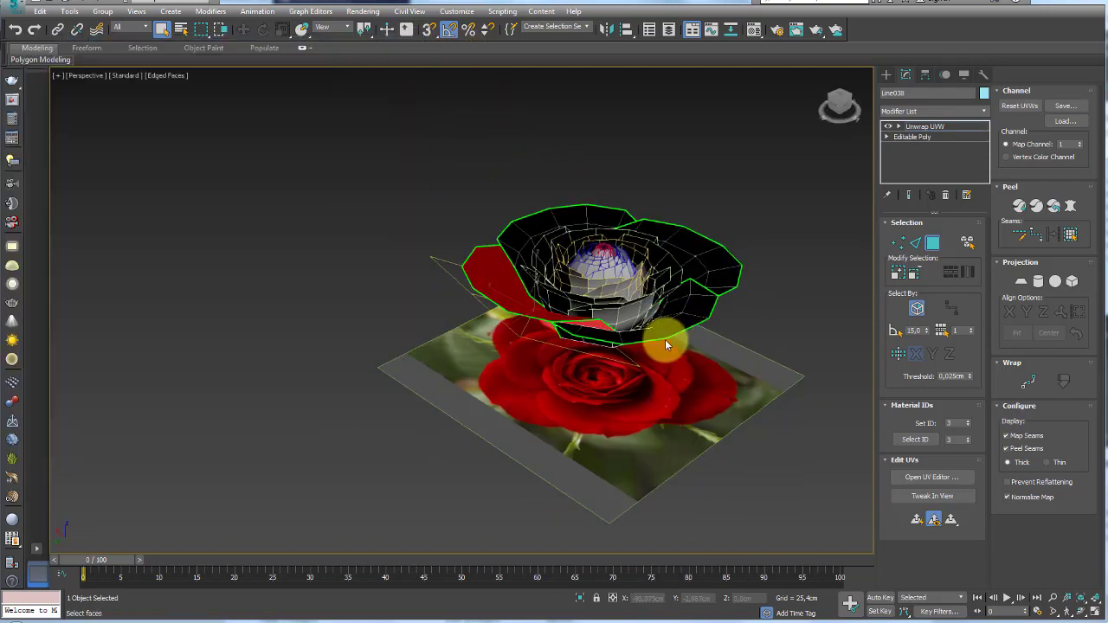
middle_click_drag(665, 340, 496, 334, "alt")
scroll(658, 320, "up", 3)
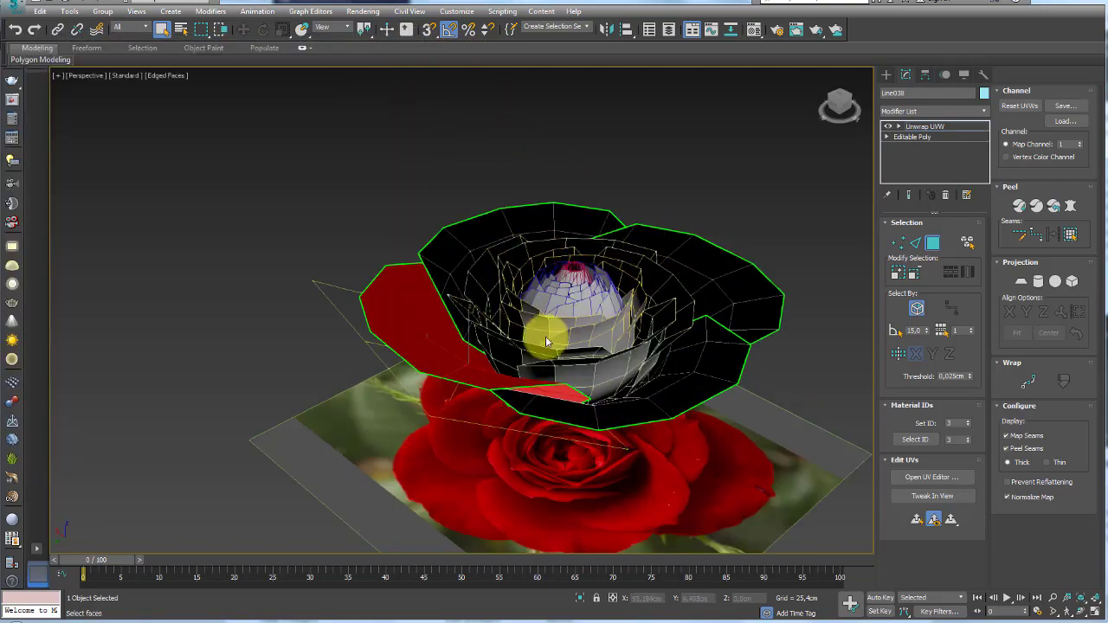
left_click(924, 126)
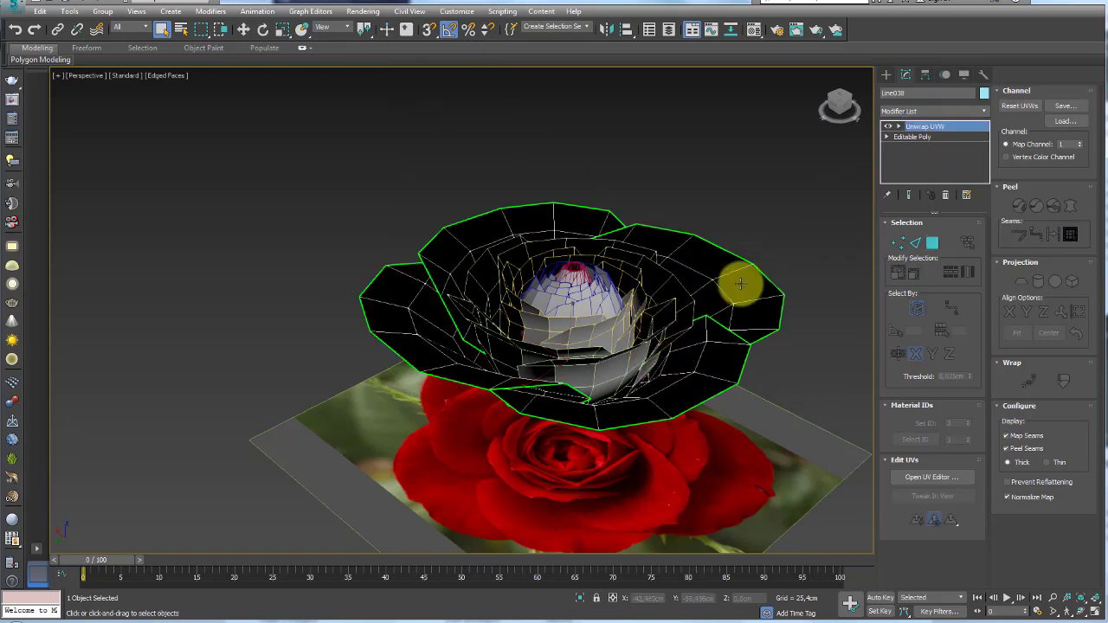
left_click(926, 128)
left_click(930, 128)
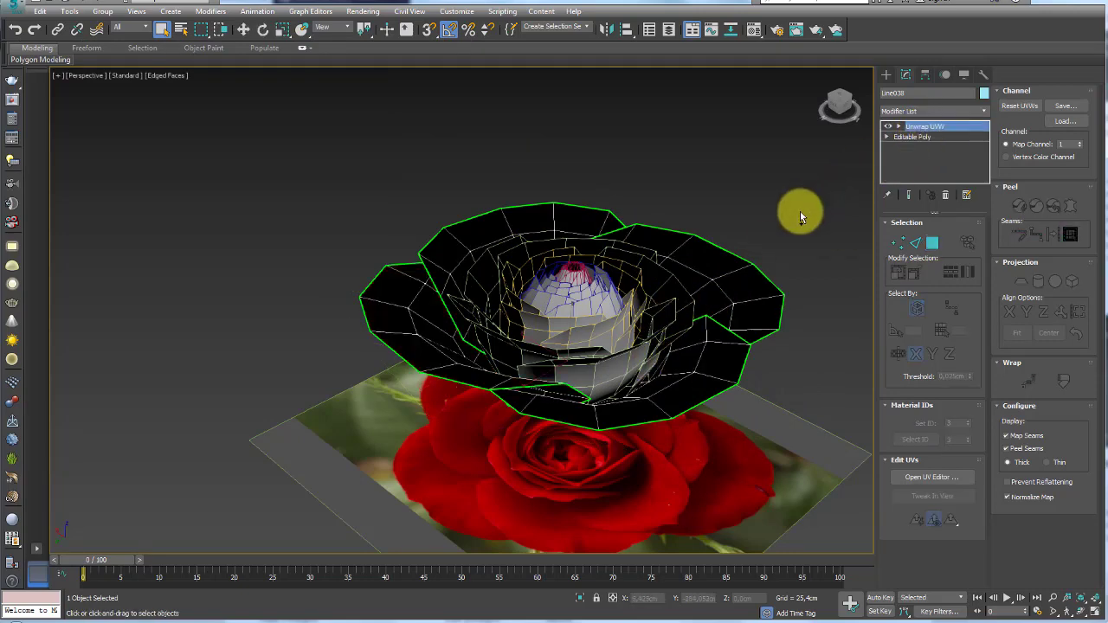
key("ctrl+z")
Step: In Polygon mode, select the 24 front faces of Line027's petal band
middle_click_drag(708, 278, 696, 212)
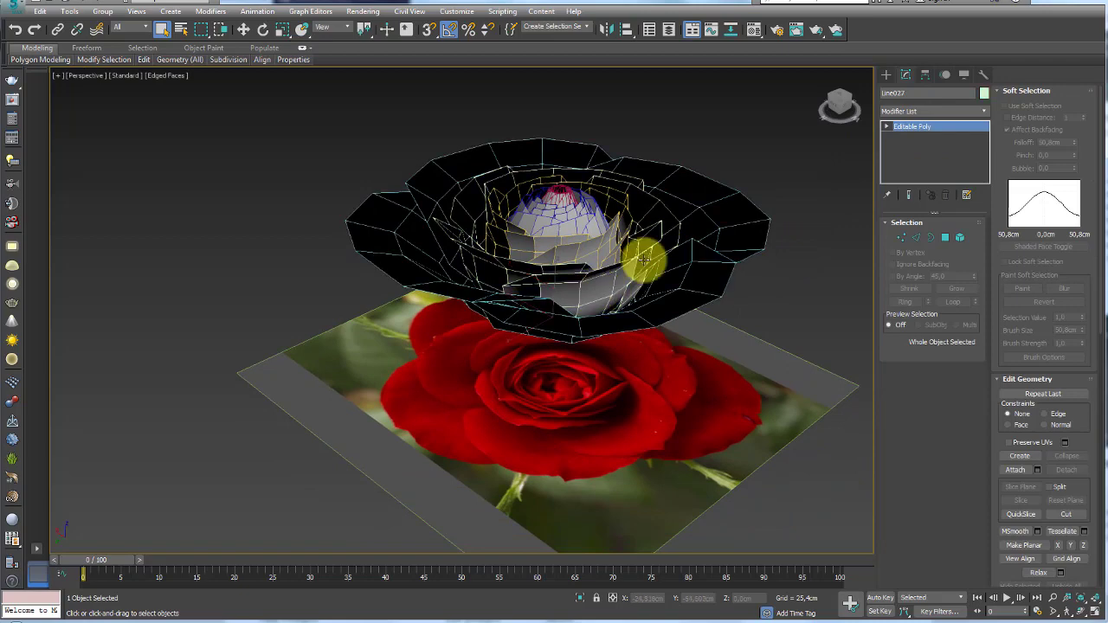
middle_click_drag(642, 259, 687, 268, "alt")
left_click(959, 237)
left_click(598, 297)
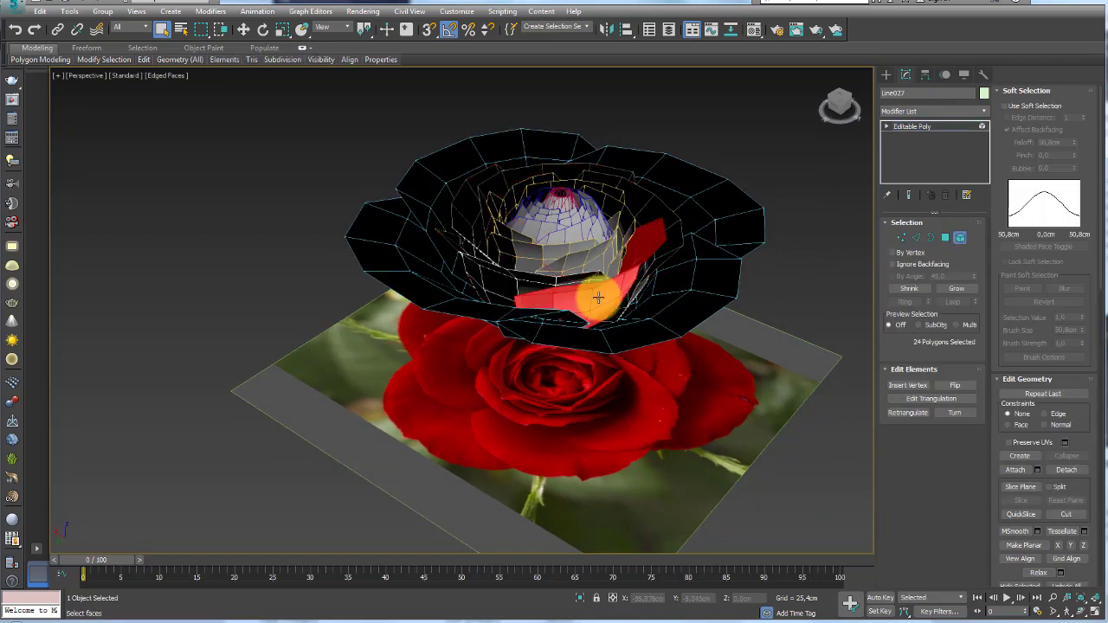
left_click(630, 292, "shift")
middle_click_drag(631, 292, 974, 382, "alt")
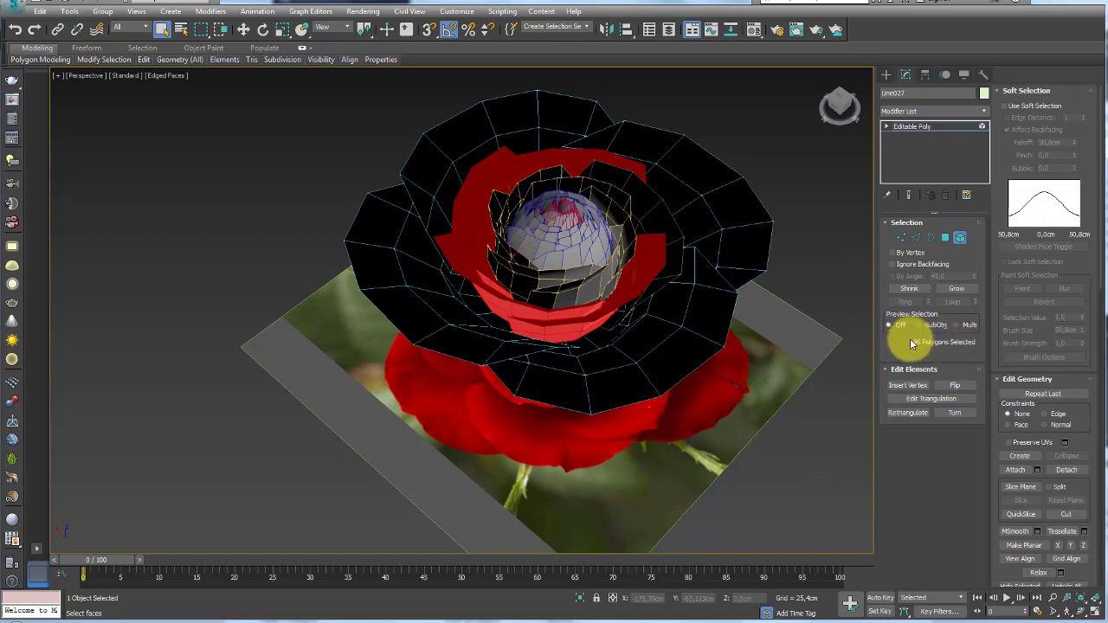
middle_click_drag(606, 272, 622, 317, "alt")
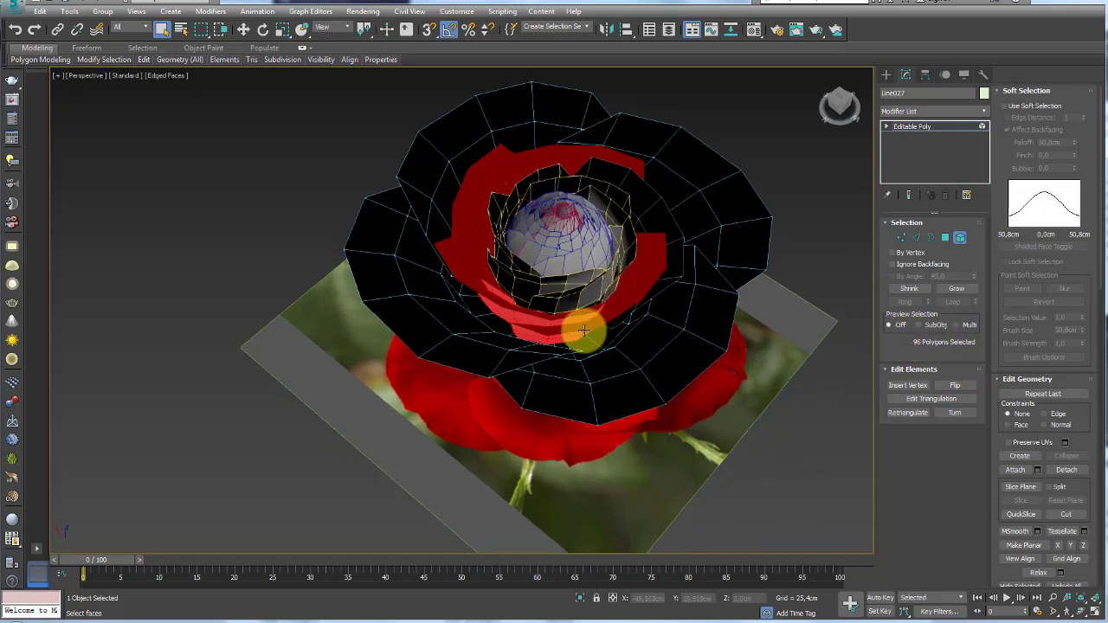
left_click(584, 329)
Step: Refine the selection so only the front petal band's faces remain selected
scroll(602, 333, "up", 2)
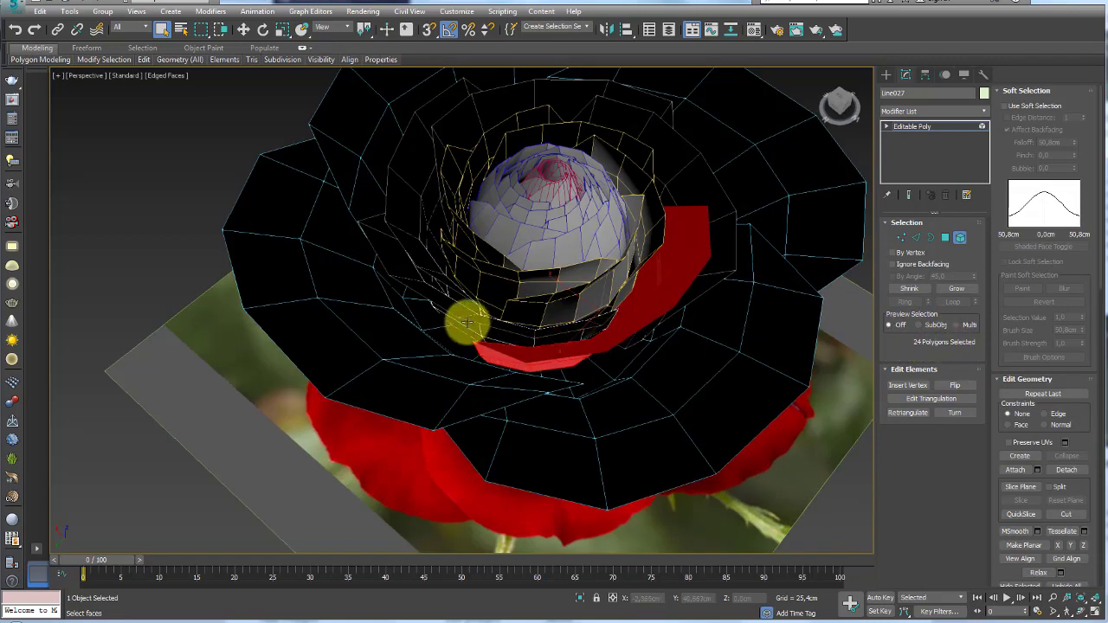
left_click(403, 237, "shift")
left_click(667, 141, "shift")
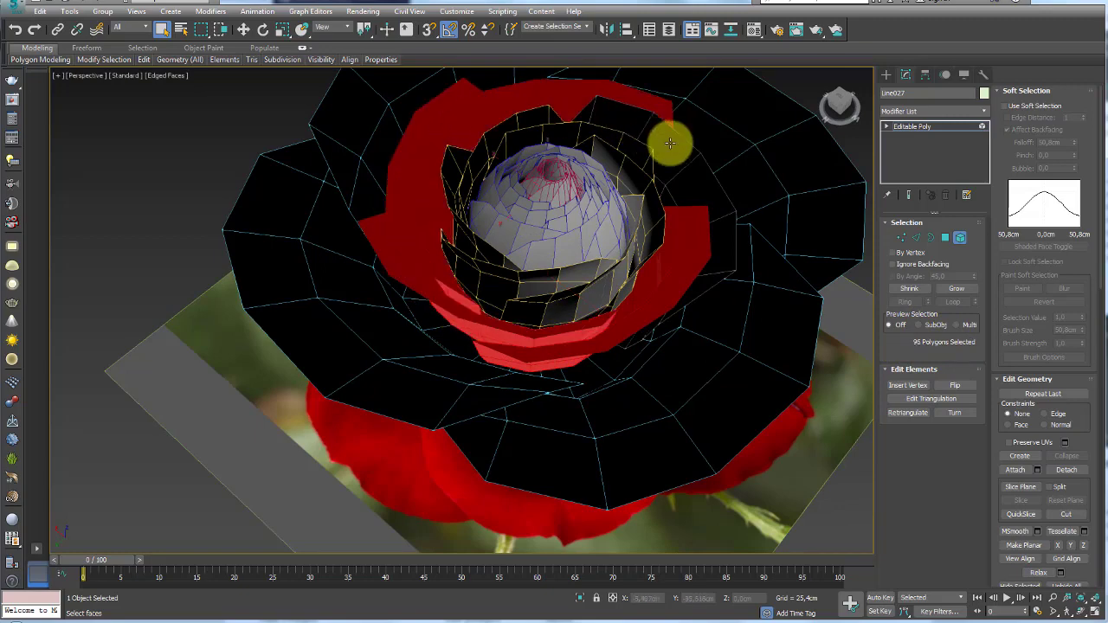
mouse_move(668, 141)
middle_mouse_down("alt")
mouse_move(702, 226)
mouse_move(710, 219)
mouse_move(652, 153)
middle_mouse_up("alt")
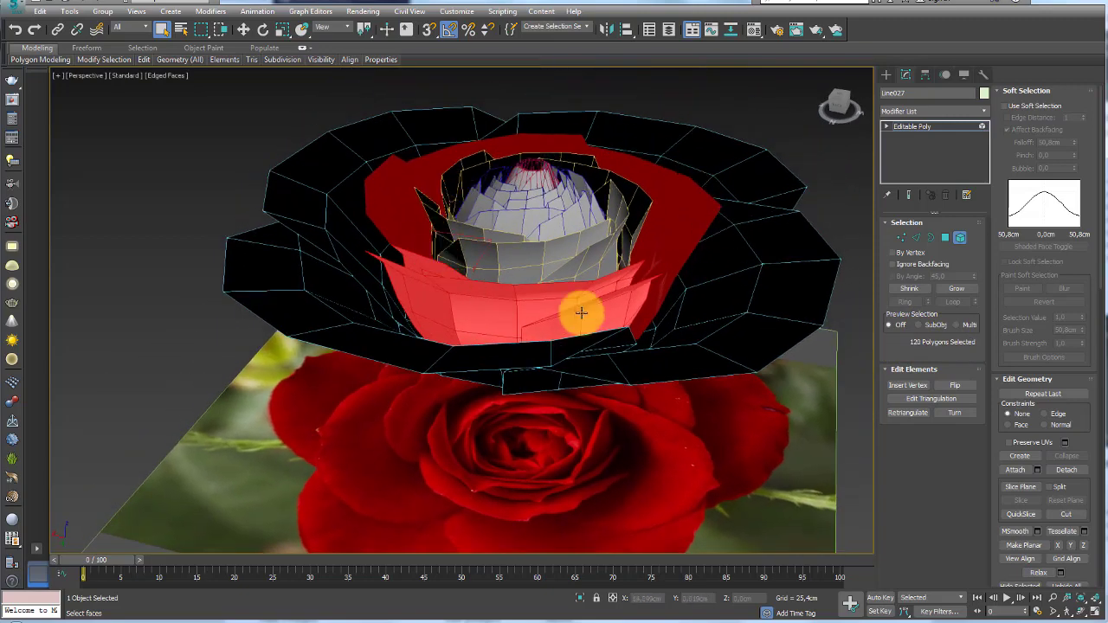
left_click(486, 309)
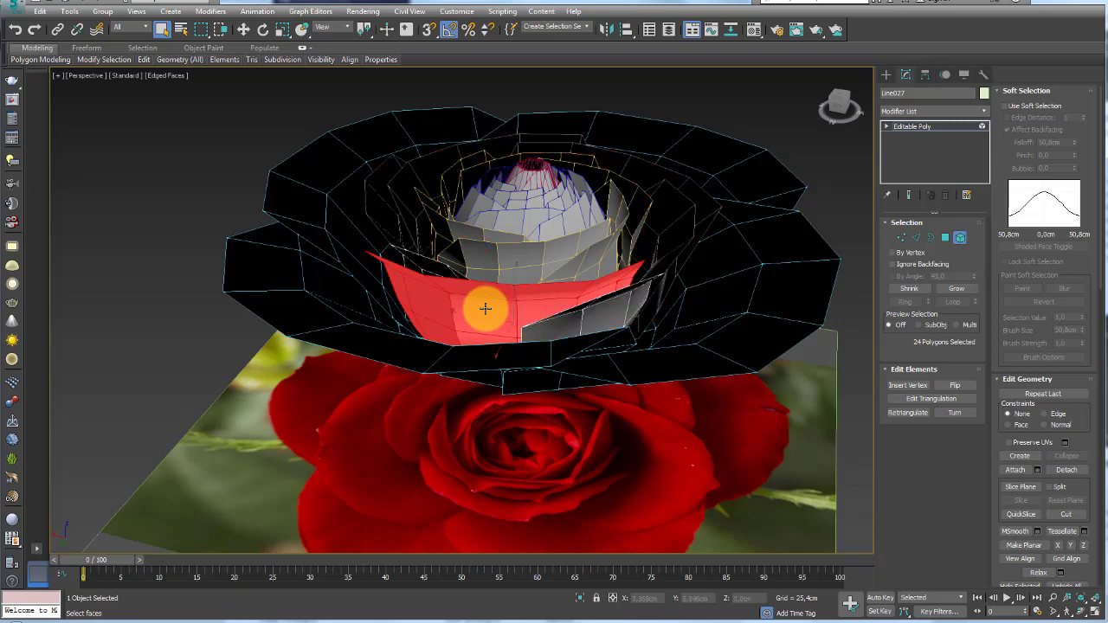
left_click(485, 309)
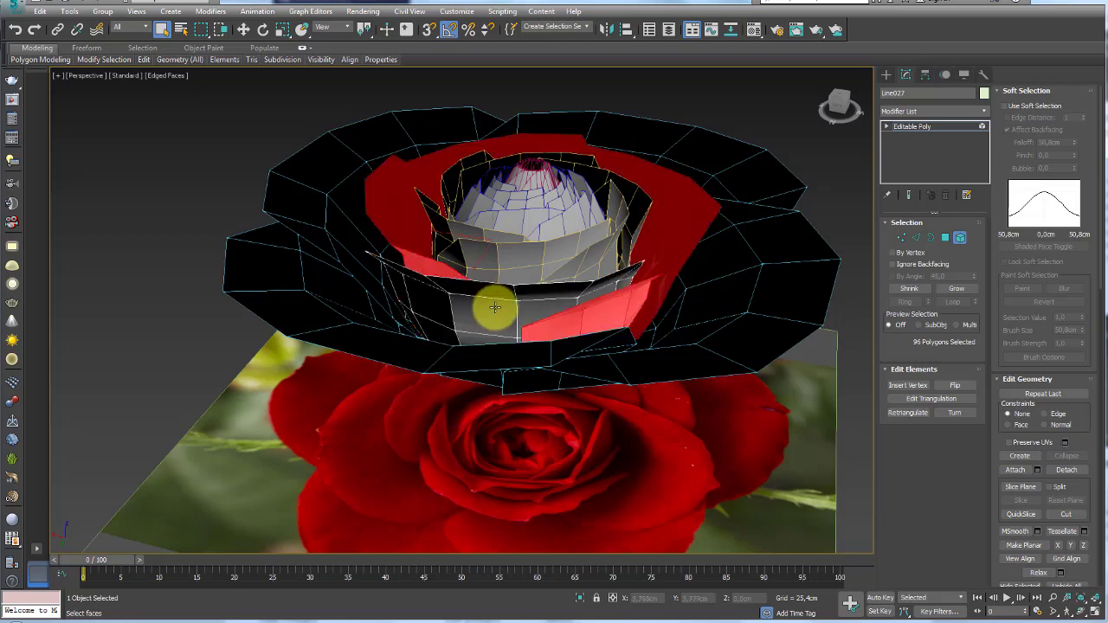
left_click(495, 307)
Step: Add an Unwrap UVW modifier to Line027
left_click(983, 113)
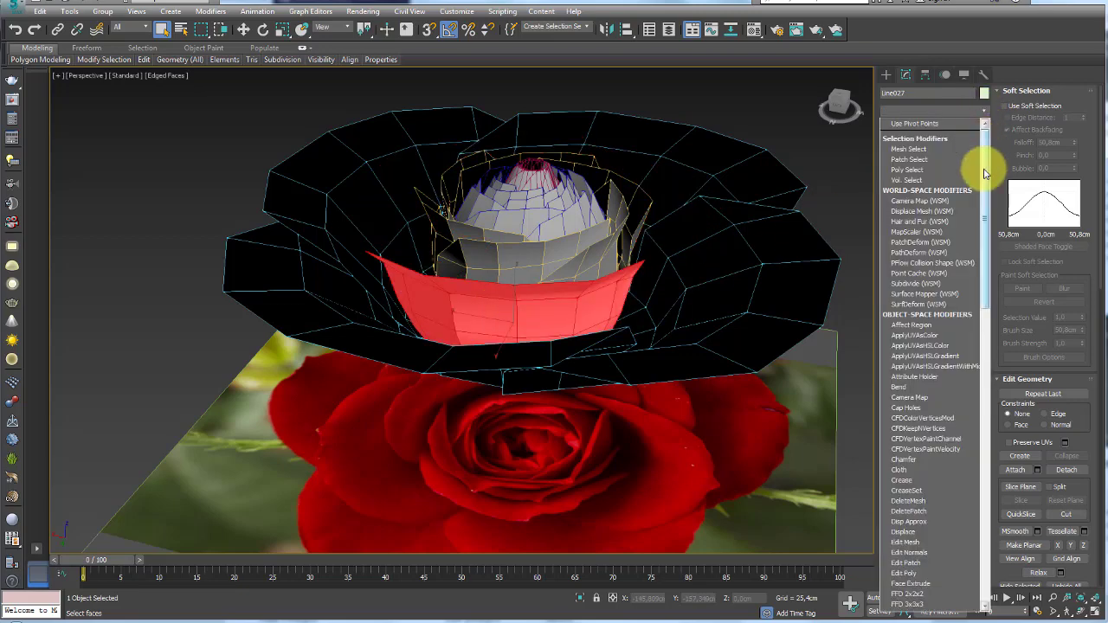
scroll(963, 513, "down", 10)
left_click(931, 475)
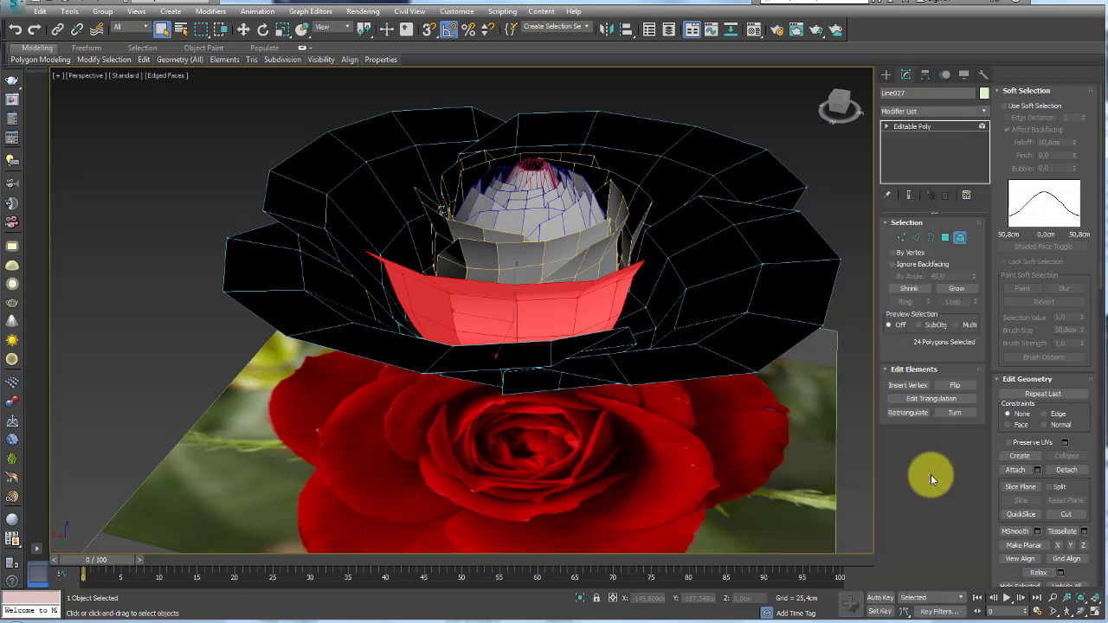
Step: Planar-map the front band's faces in the UV editor and relax the island
left_click(924, 477)
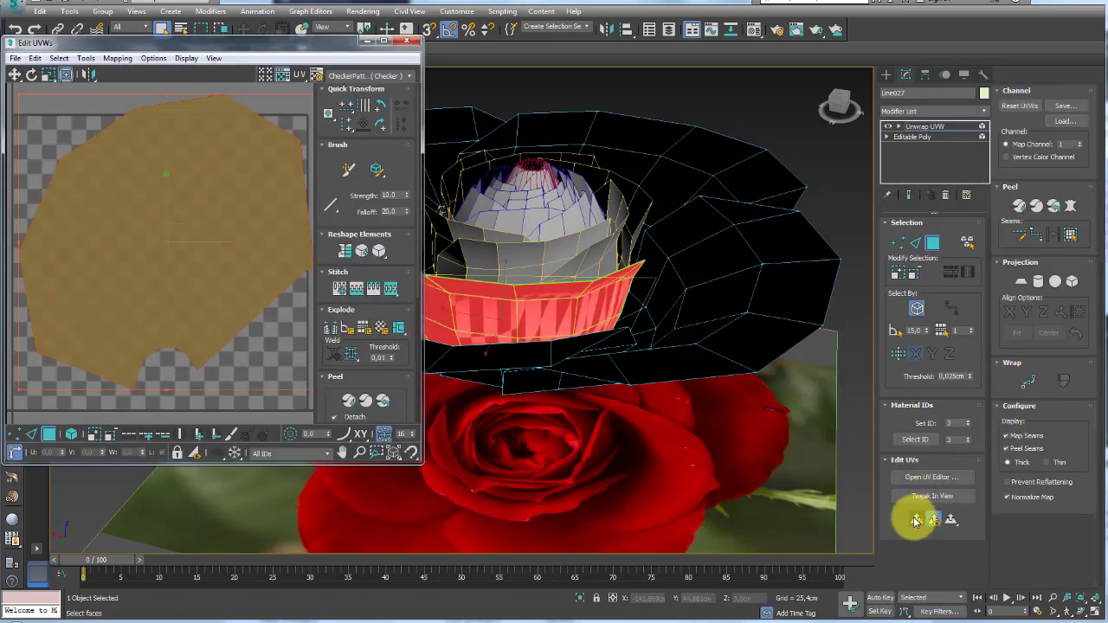
left_click(915, 520)
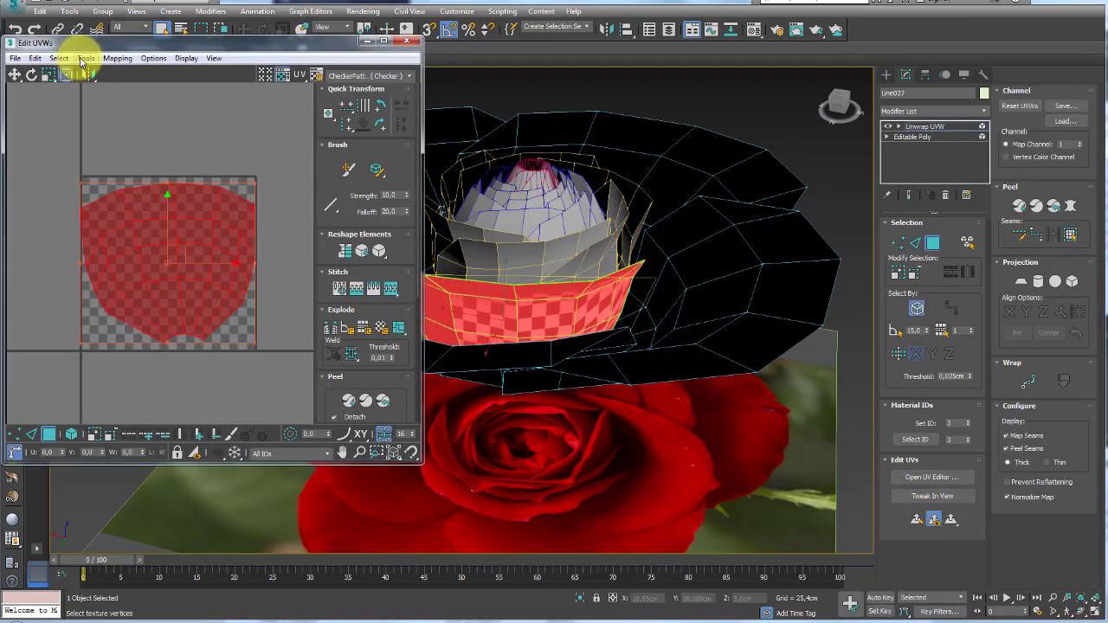
left_click(85, 58)
left_click(52, 269)
left_click(144, 146)
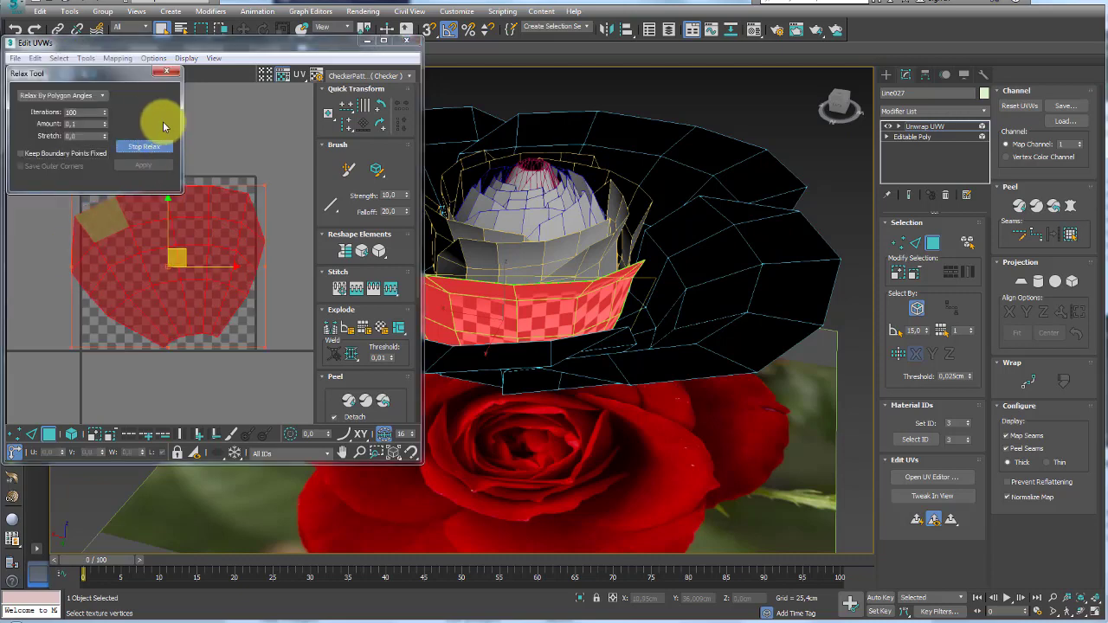
left_click(165, 75)
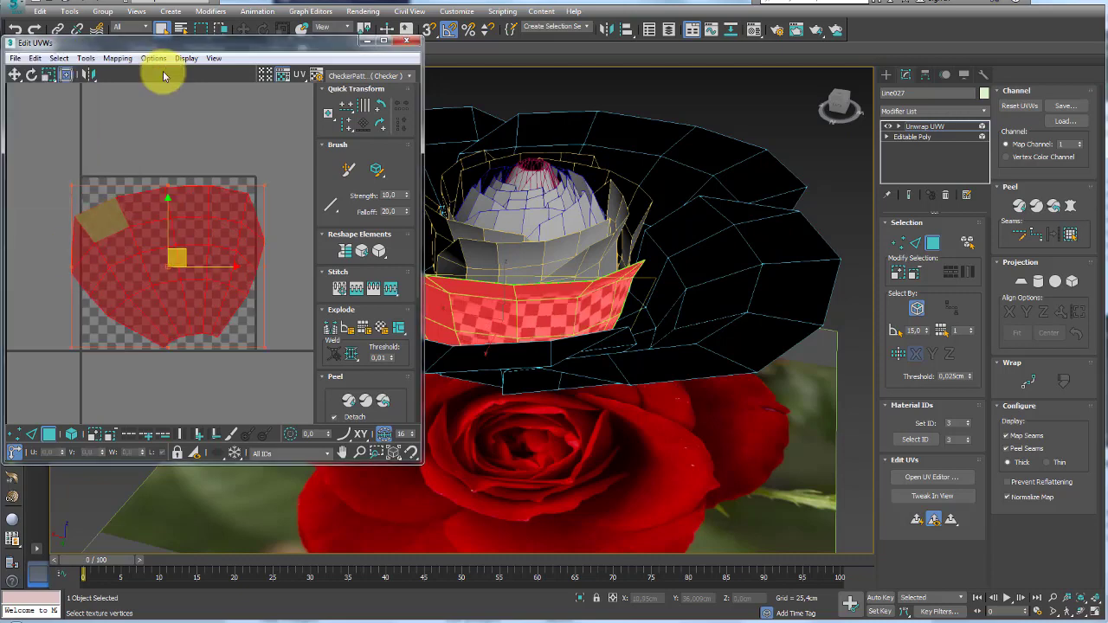
Step: Rotate the island about 5 degrees, shift it left, scale it to about 90%, then close the editor
middle_click_drag(485, 276, 511, 312, "alt")
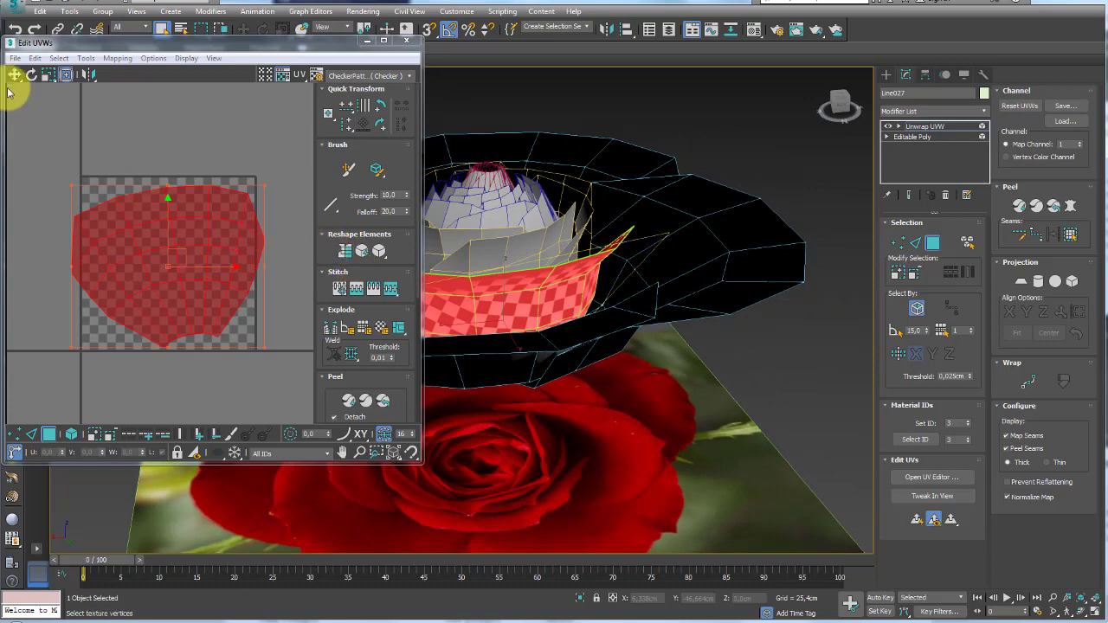
mouse_move(99, 217)
left_mouse_down()
mouse_move(94, 203)
mouse_move(127, 202)
left_mouse_up()
left_click(32, 75)
left_click(14, 75)
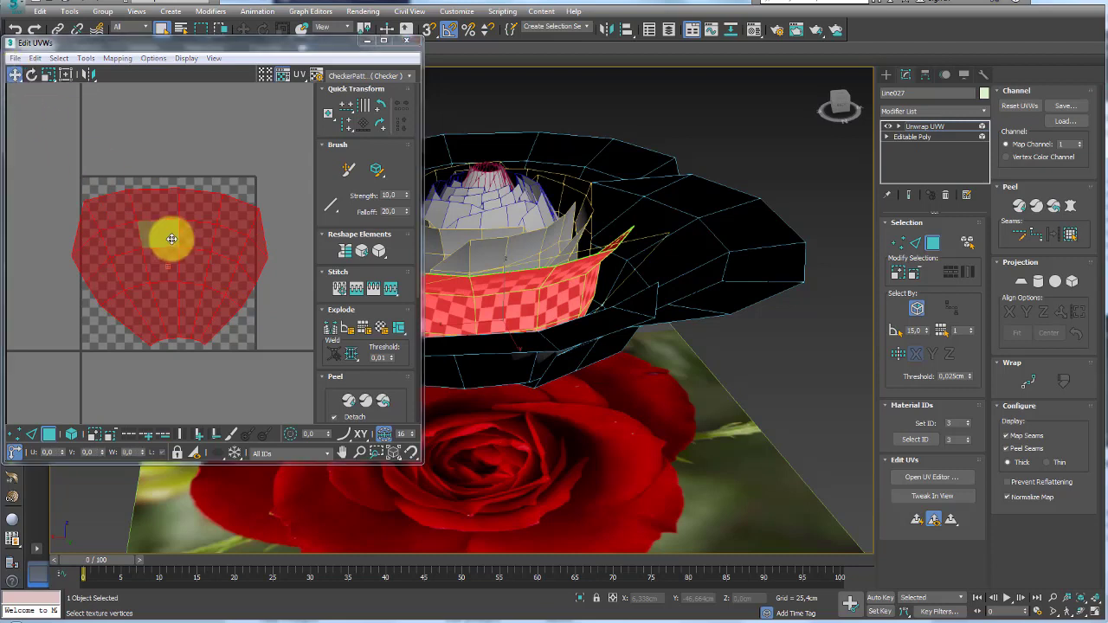
mouse_move(170, 237)
left_mouse_down()
mouse_move(129, 240)
mouse_move(134, 249)
left_mouse_up()
left_click(48, 75)
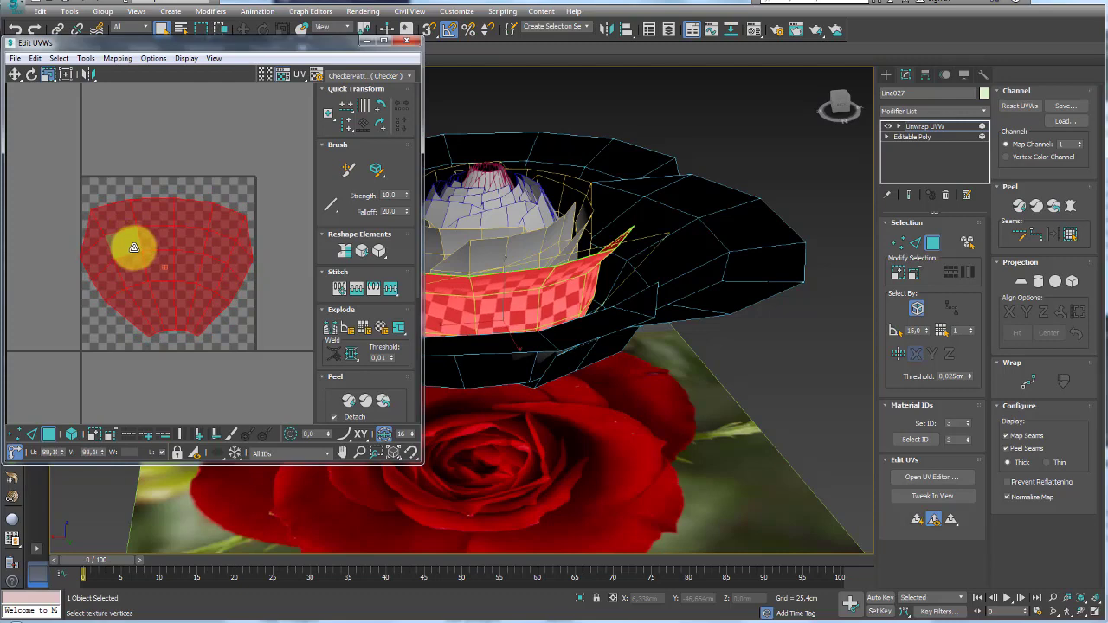
left_click(406, 42)
Step: Leave the unwrap level and return to the petal's Editable Poly level
left_click(924, 126)
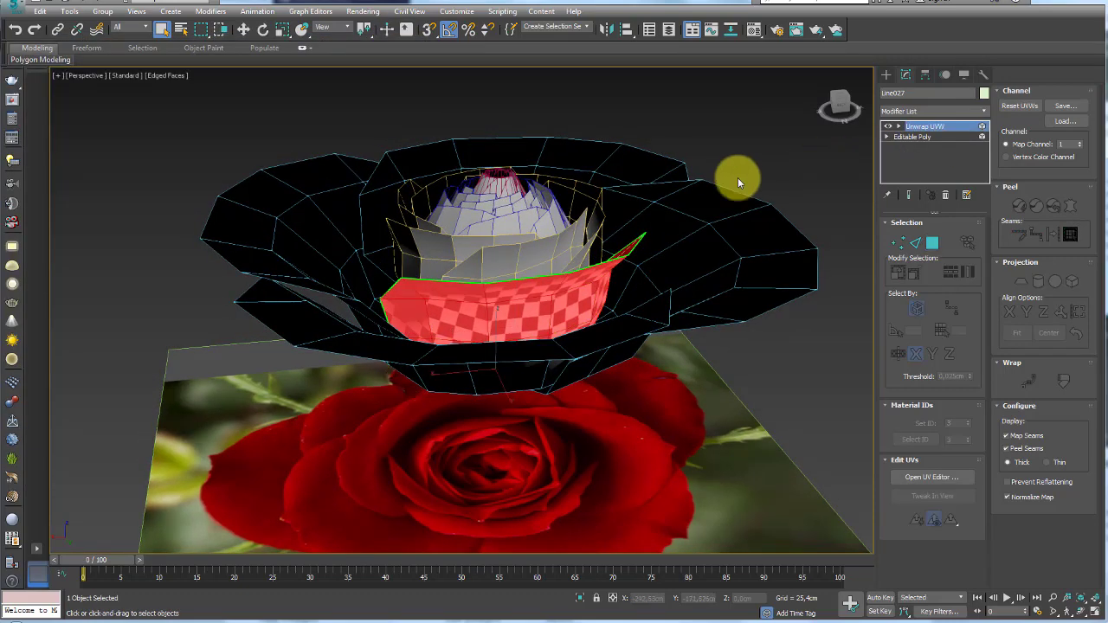
middle_click_drag(737, 178, 689, 205, "alt")
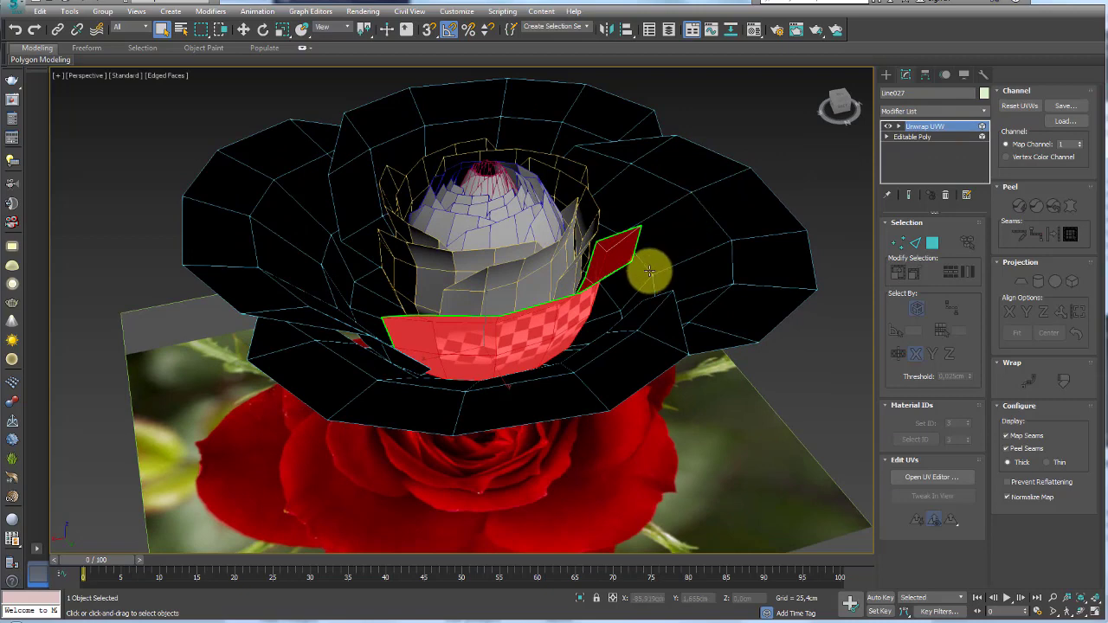
key("Delete")
middle_click_drag(525, 298, 523, 296, "alt")
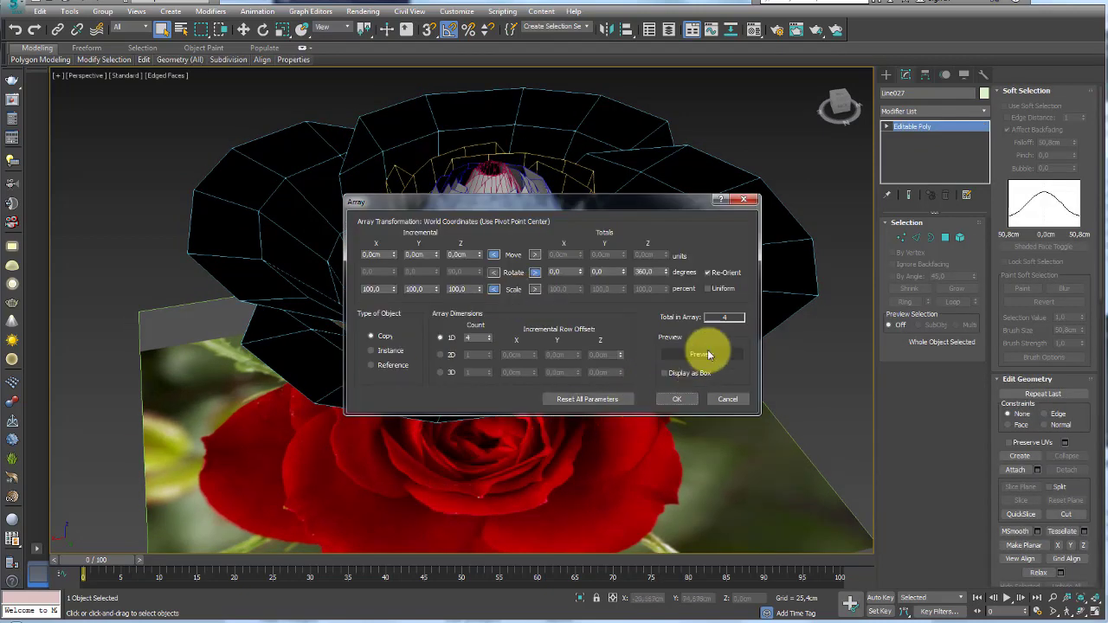
Step: Raise the petal array count from 4 to 5 and create the copies
left_click(702, 355)
left_click_drag(534, 200, 741, 187)
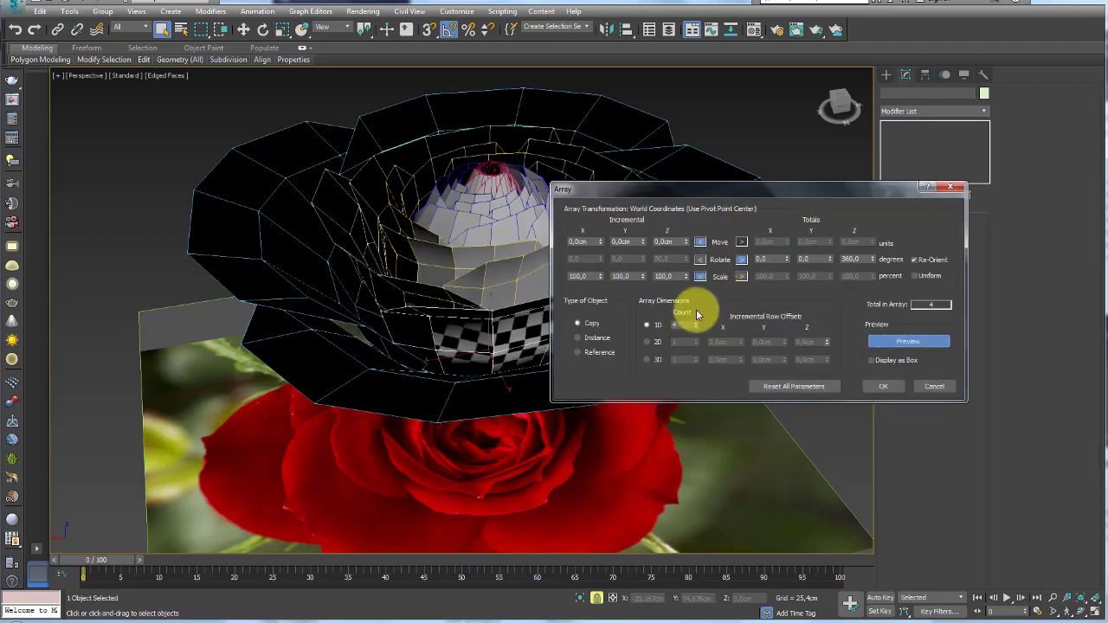
left_click(697, 322)
left_click(861, 389)
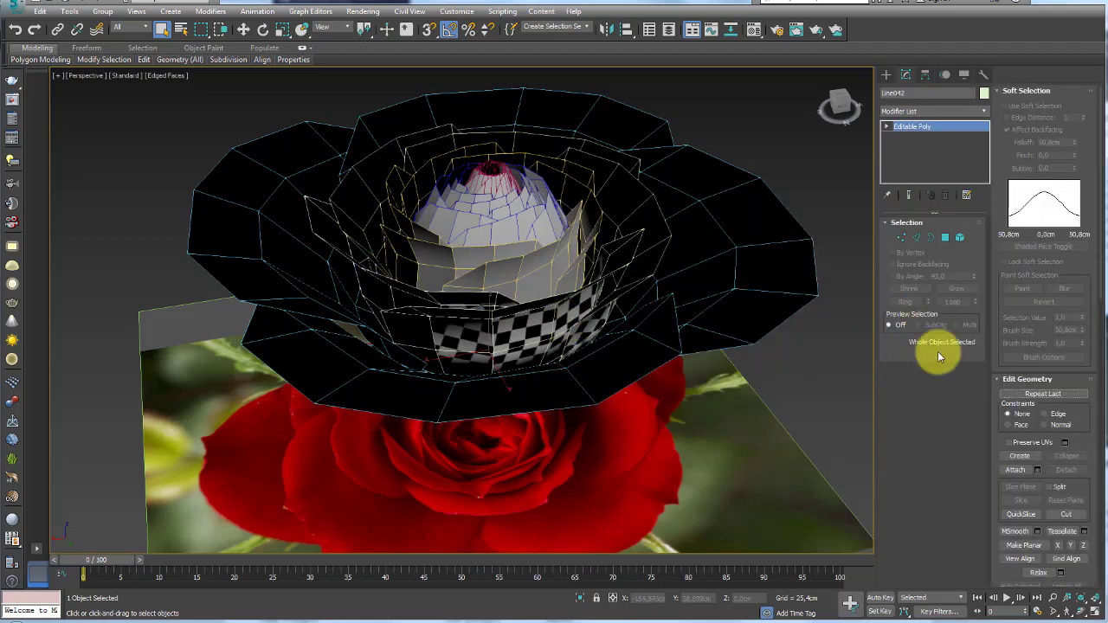
Step: End Attach mode by switching to Select and Move (W), viewing the flower from above
left_click(1015, 469)
mouse_move(530, 328)
middle_mouse_down("alt")
mouse_move(581, 289)
mouse_move(636, 272)
mouse_move(630, 294)
middle_mouse_up("alt")
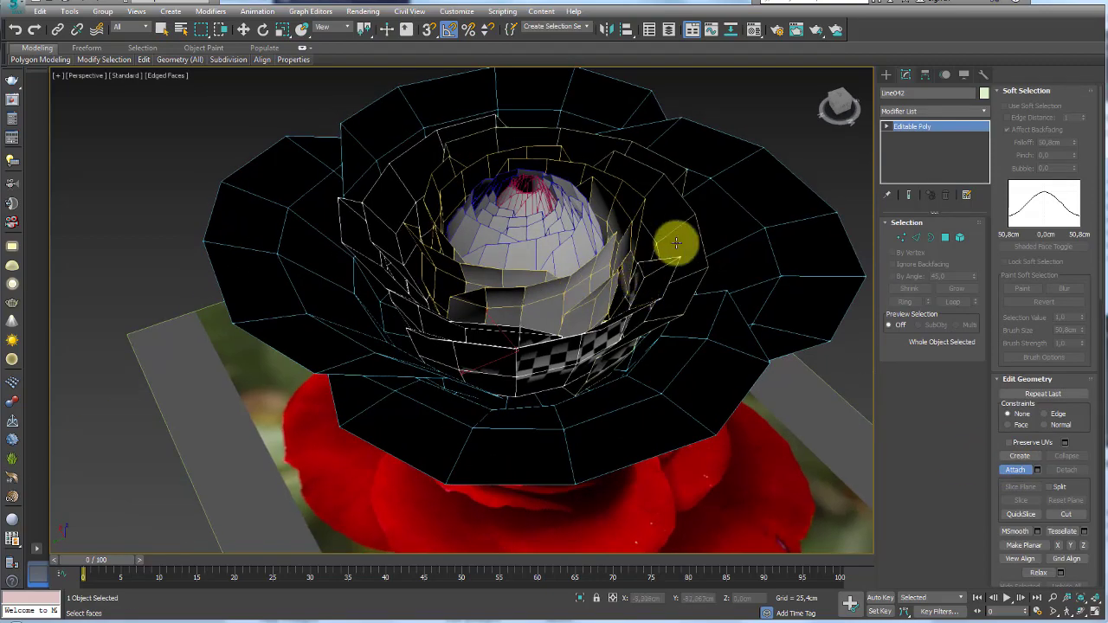
middle_click_drag(667, 175, 628, 225, "alt")
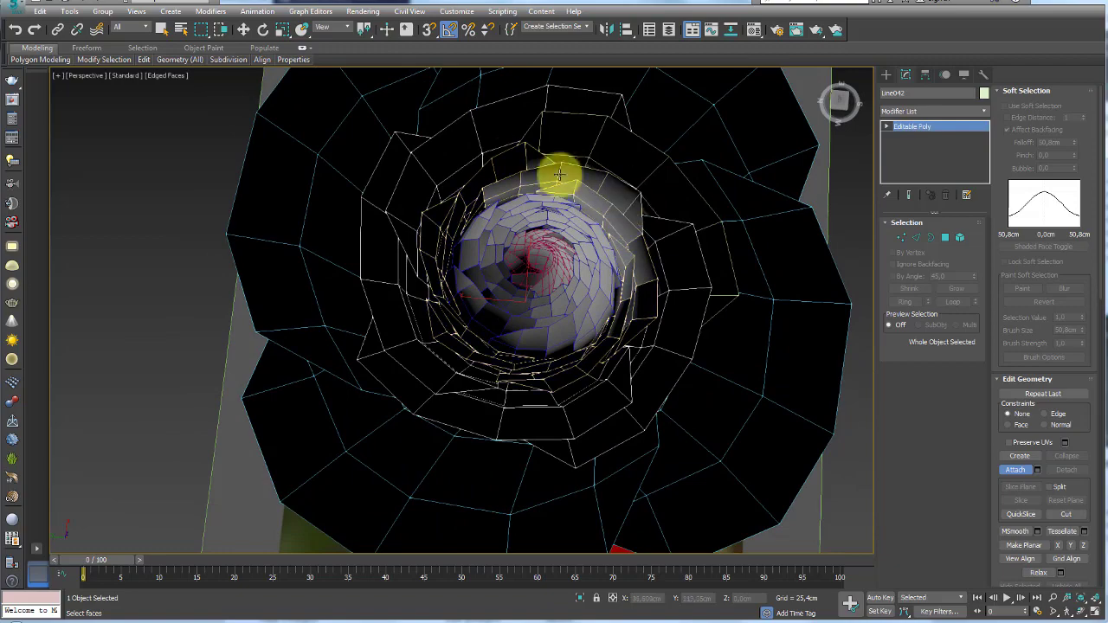
mouse_move(539, 179)
middle_mouse_down("alt")
mouse_move(598, 205)
mouse_move(617, 235)
mouse_move(543, 166)
mouse_move(576, 141)
mouse_move(601, 95)
mouse_move(638, 277)
middle_mouse_up("alt")
scroll(617, 235, "up", 2)
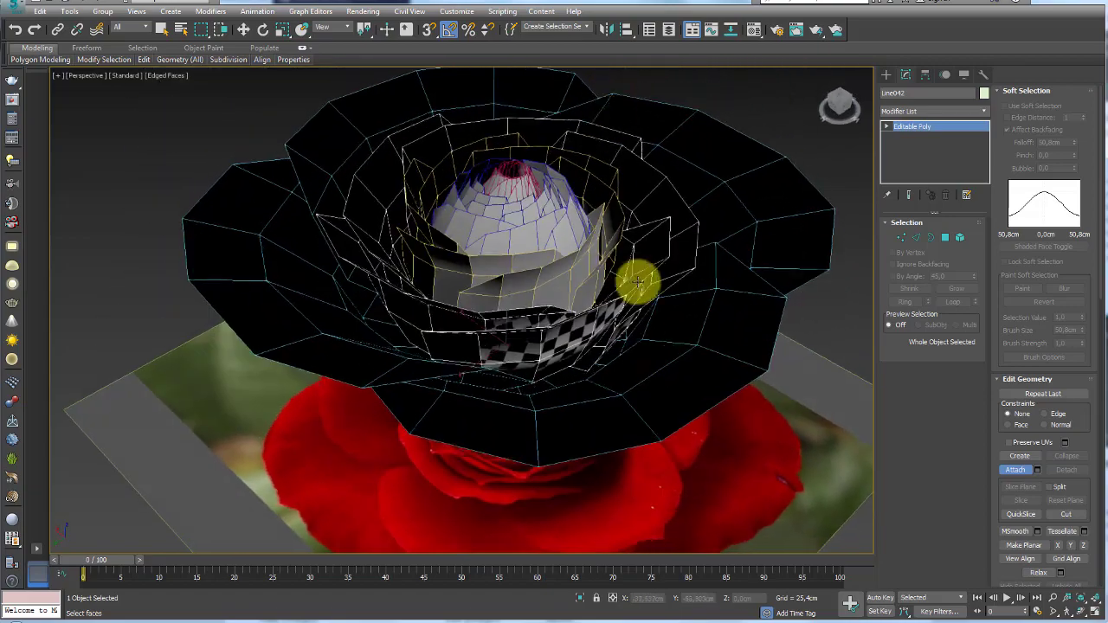
scroll(670, 271, "down", 3)
key("w")
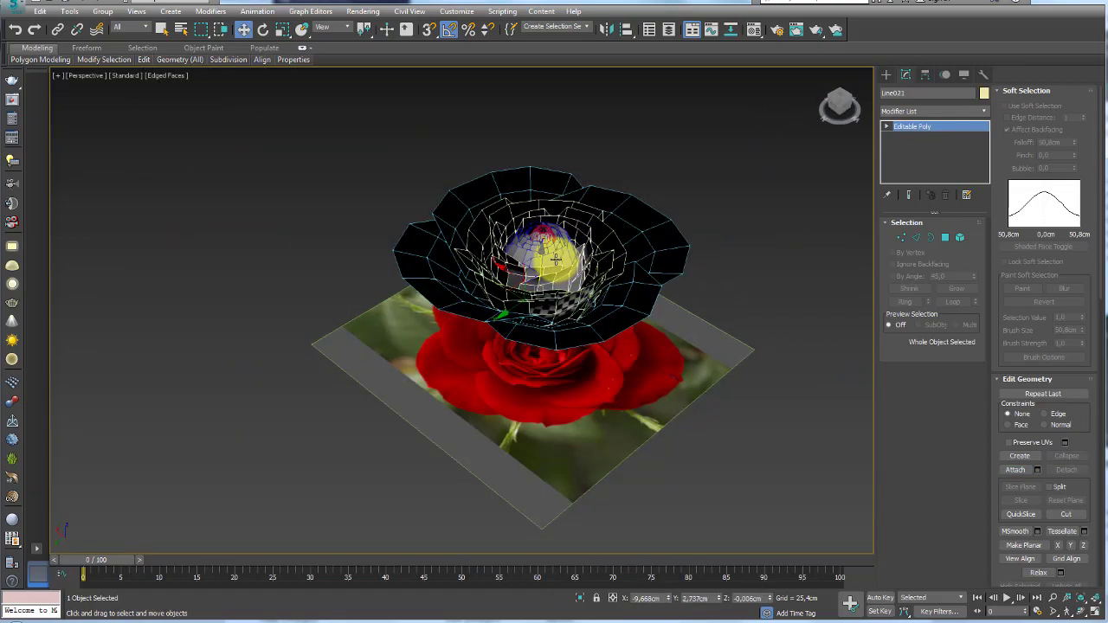
scroll(553, 259, "up", 4)
Step: Select the inner flower pieces and hide them
left_click(533, 206, "ctrl")
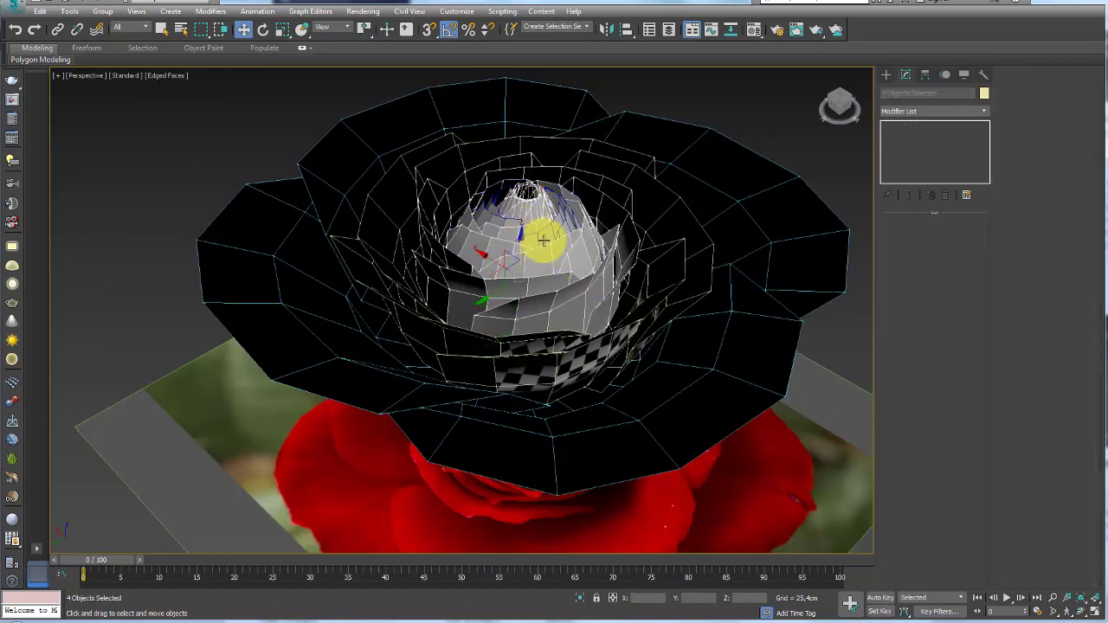
right_click(544, 241)
left_click(503, 232, "ctrl")
middle_click_drag(494, 210, 475, 168, "alt")
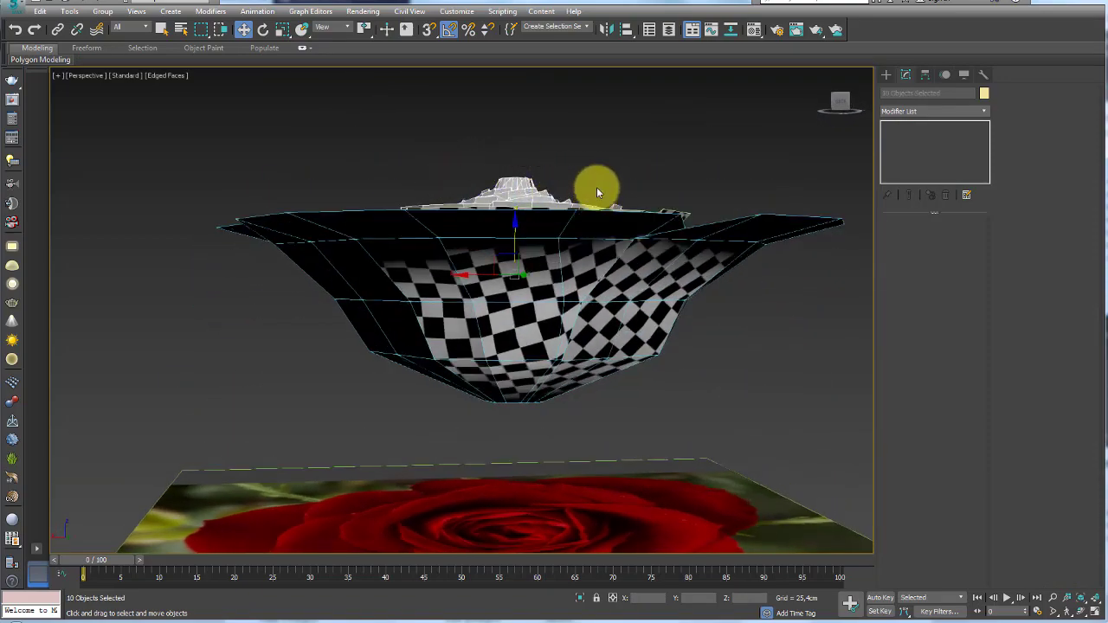
middle_click_drag(596, 187, 532, 210, "alt")
right_click(567, 196)
left_click(567, 173)
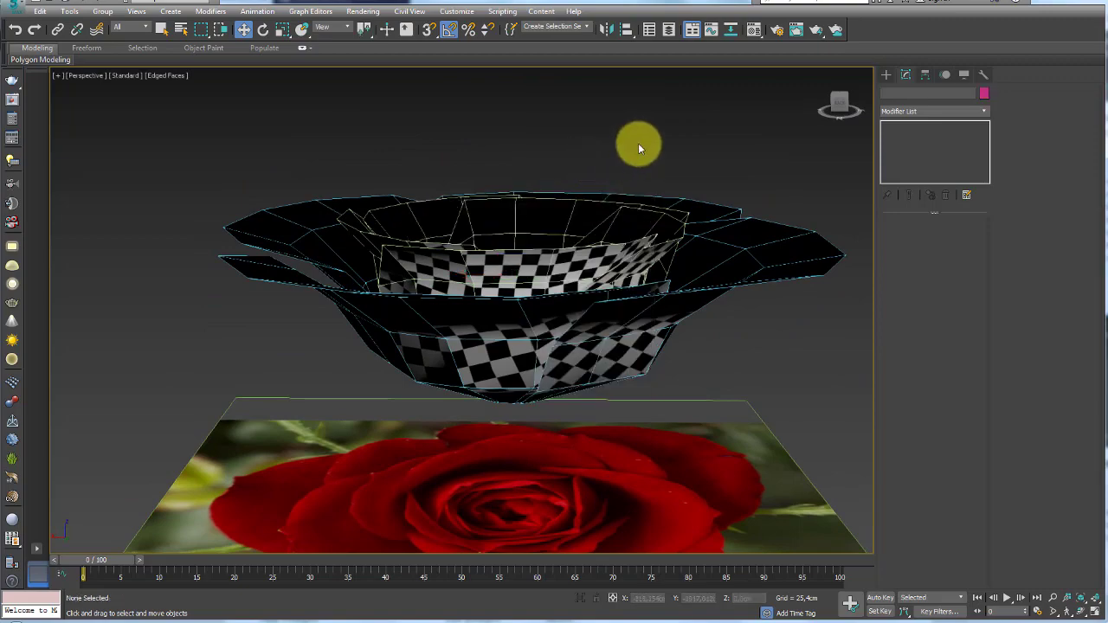
mouse_move(637, 147)
middle_mouse_down("alt")
mouse_move(655, 225)
mouse_move(653, 372)
mouse_move(594, 262)
mouse_move(616, 248)
mouse_move(574, 222)
middle_mouse_up("alt")
Step: Test-lift the inner bowl Line042, undo the move, then select bottle007
left_click(594, 262)
left_click_drag(576, 228, 655, 198)
mouse_move(656, 197)
middle_mouse_down("alt")
mouse_move(643, 185)
mouse_move(757, 188)
mouse_move(687, 153)
mouse_move(589, 205)
mouse_move(623, 247)
mouse_move(606, 302)
mouse_move(596, 210)
middle_mouse_up("alt")
key("ctrl+z")
mouse_move(514, 294)
middle_mouse_down("alt")
mouse_move(674, 222)
mouse_move(626, 280)
middle_mouse_up("alt")
middle_click_drag(593, 354, 638, 346, "alt")
left_click(638, 346)
scroll(642, 399, "up", 3)
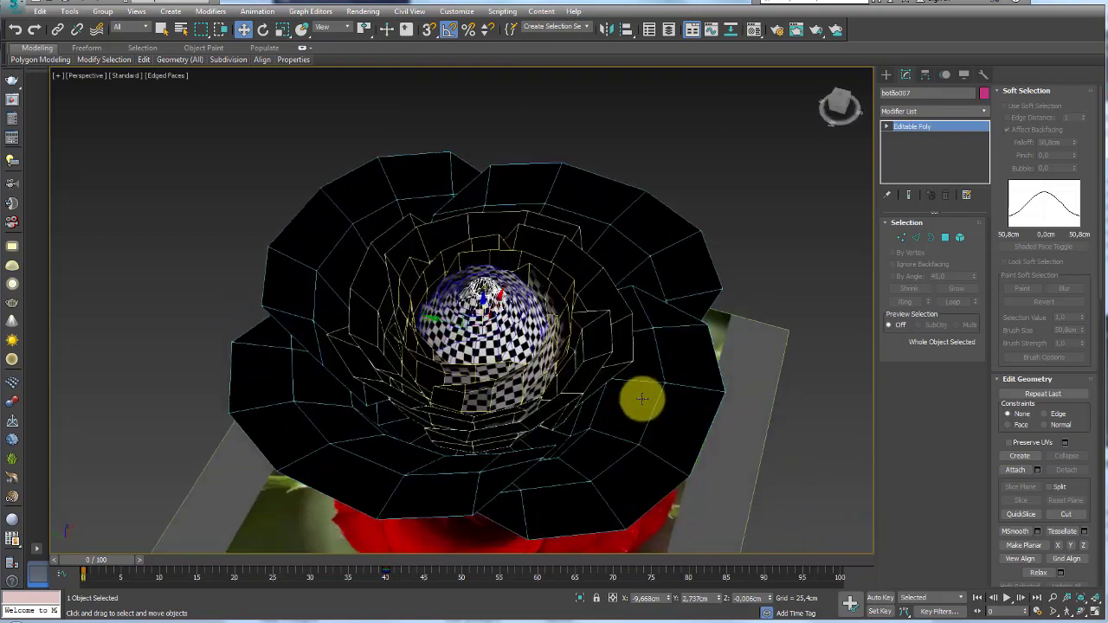
mouse_move(642, 399)
middle_mouse_down("alt")
mouse_move(633, 488)
mouse_move(567, 336)
mouse_move(311, 554)
middle_mouse_up("alt")
scroll(573, 339, "down", 3)
Step: Jump to frame 40 and inspect the separated petal stack with edges hidden
left_click_drag(129, 563, 385, 563)
left_click(650, 204)
key("F4")
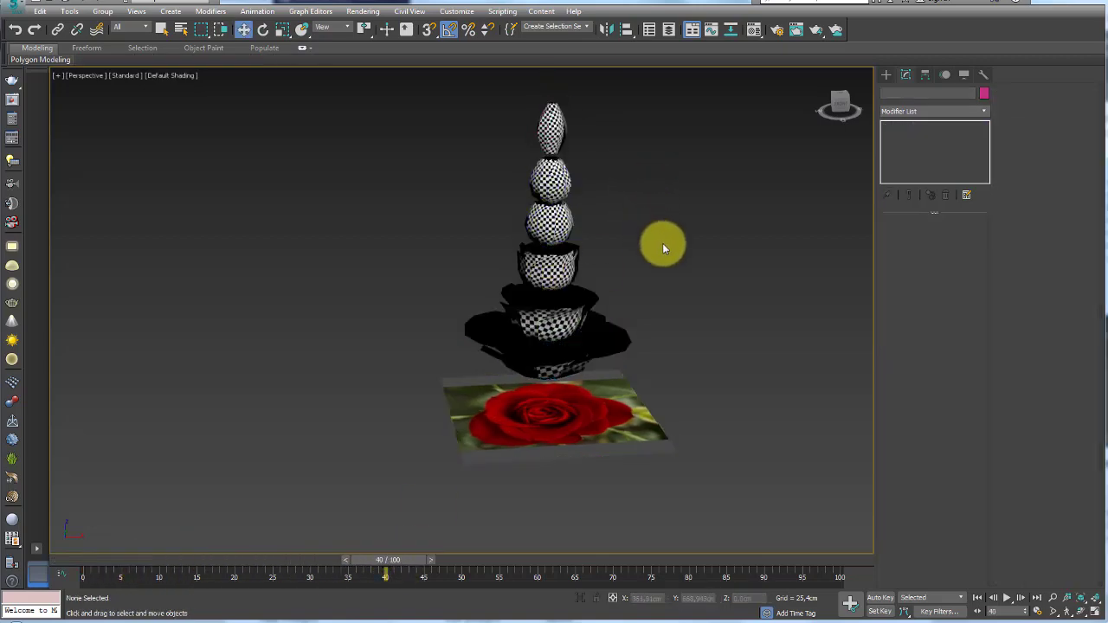
middle_click_drag(662, 249, 640, 227, "alt")
middle_click_drag(655, 302, 549, 339, "alt")
scroll(517, 261, "up", 5)
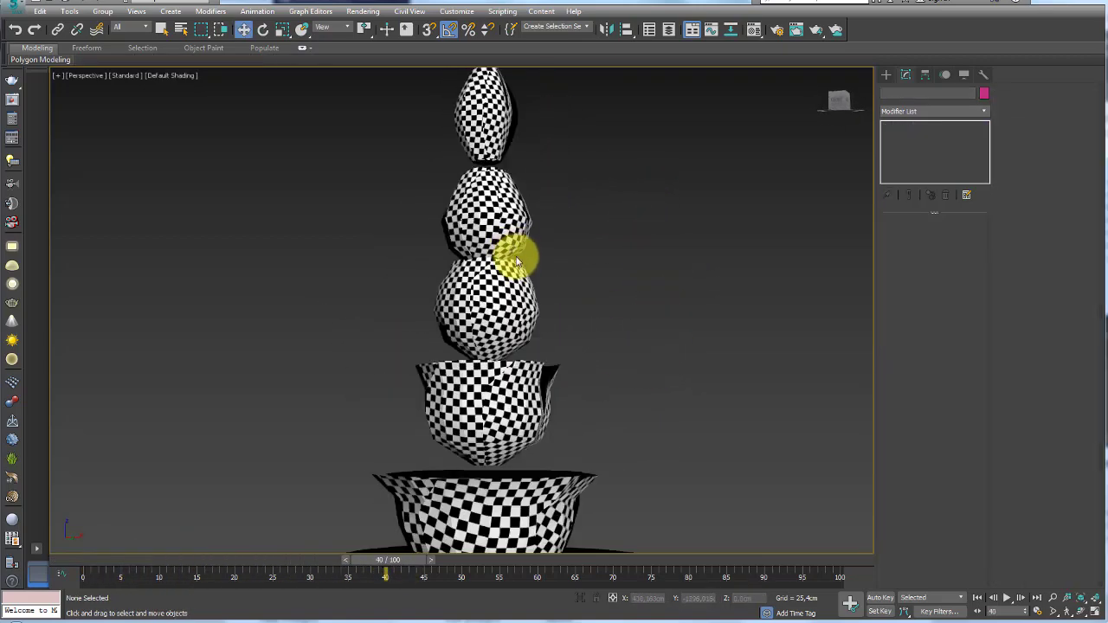
scroll(517, 261, "up", 2)
mouse_move(548, 234)
middle_mouse_down("alt")
mouse_move(515, 239)
mouse_move(559, 240)
mouse_move(584, 268)
middle_mouse_up("alt")
Step: Turn edge display back on and return the animation to frame 0, closing the flower
key("F4")
scroll(673, 275, "up", 3)
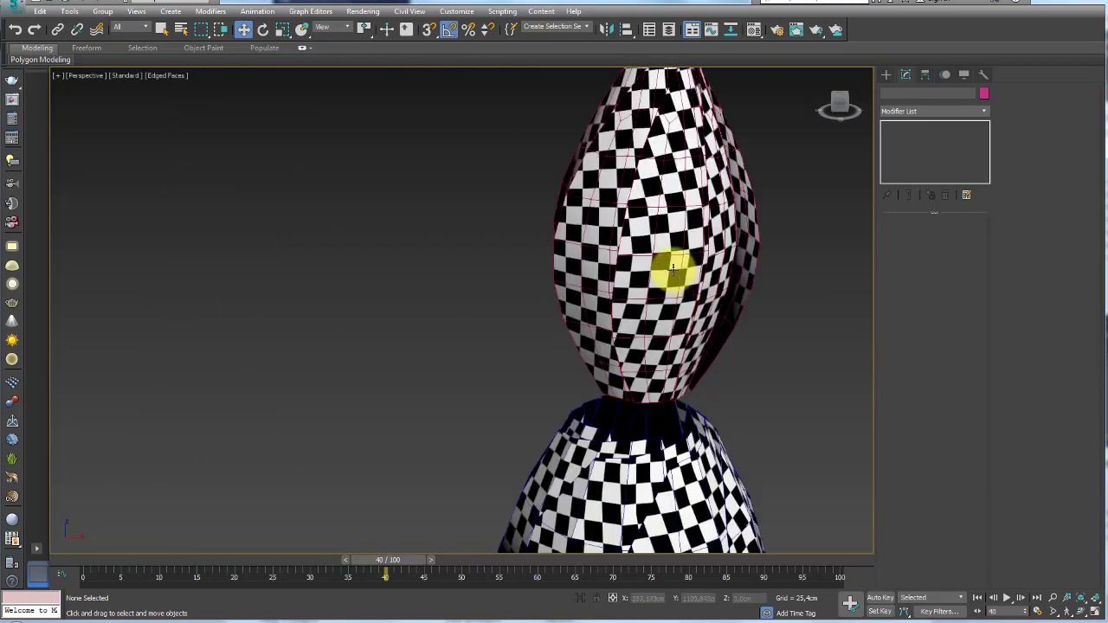
scroll(655, 210, "up", 2)
scroll(604, 276, "down", 4)
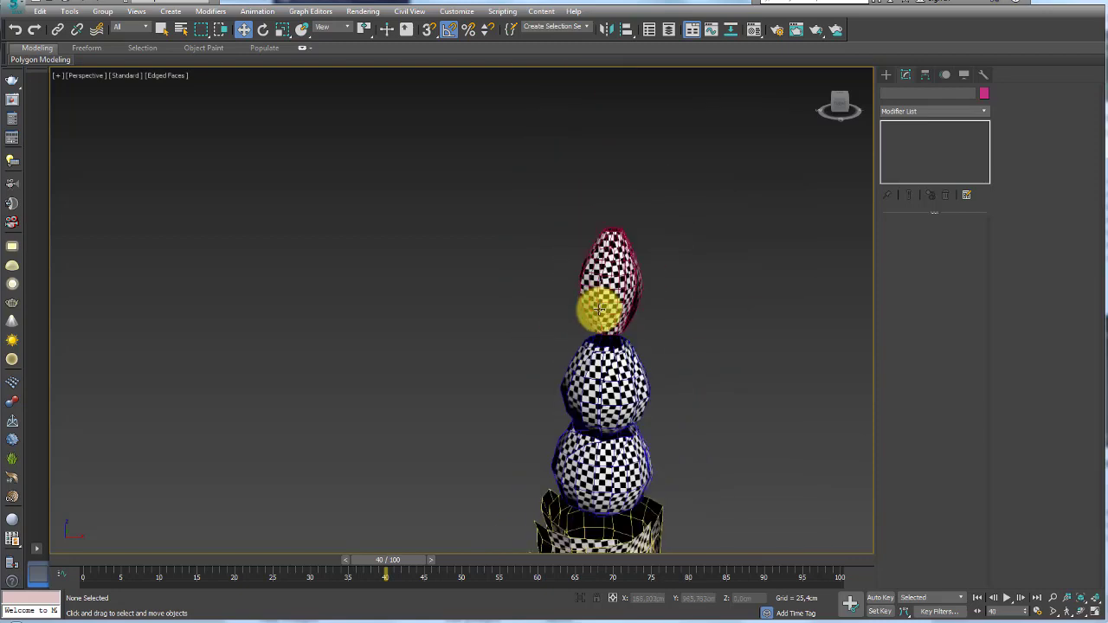
scroll(593, 309, "down", 2)
middle_click_drag(663, 433, 576, 248, "alt")
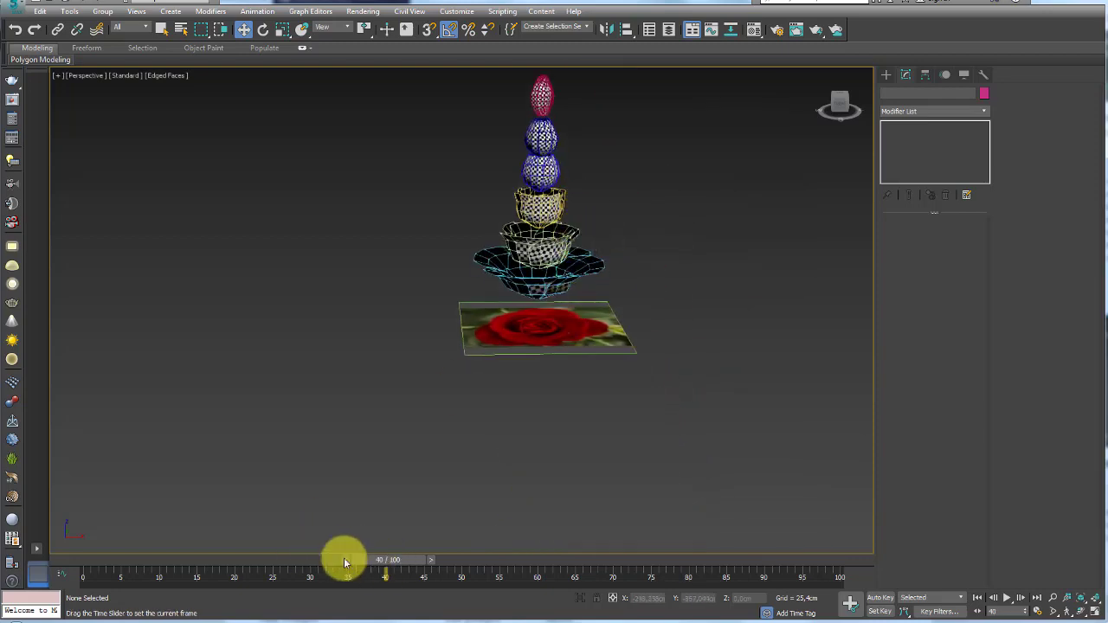
left_click_drag(350, 559, 82, 559)
Step: Drag a selection rectangle around all six flower pieces
mouse_move(585, 301)
middle_mouse_down("alt")
mouse_move(573, 344)
mouse_move(569, 223)
mouse_move(567, 360)
mouse_move(571, 303)
middle_mouse_up("alt")
scroll(573, 344, "up", 2)
scroll(548, 329, "up", 2)
scroll(567, 359, "up", 2)
scroll(567, 359, "down", 2)
scroll(571, 305, "down", 2)
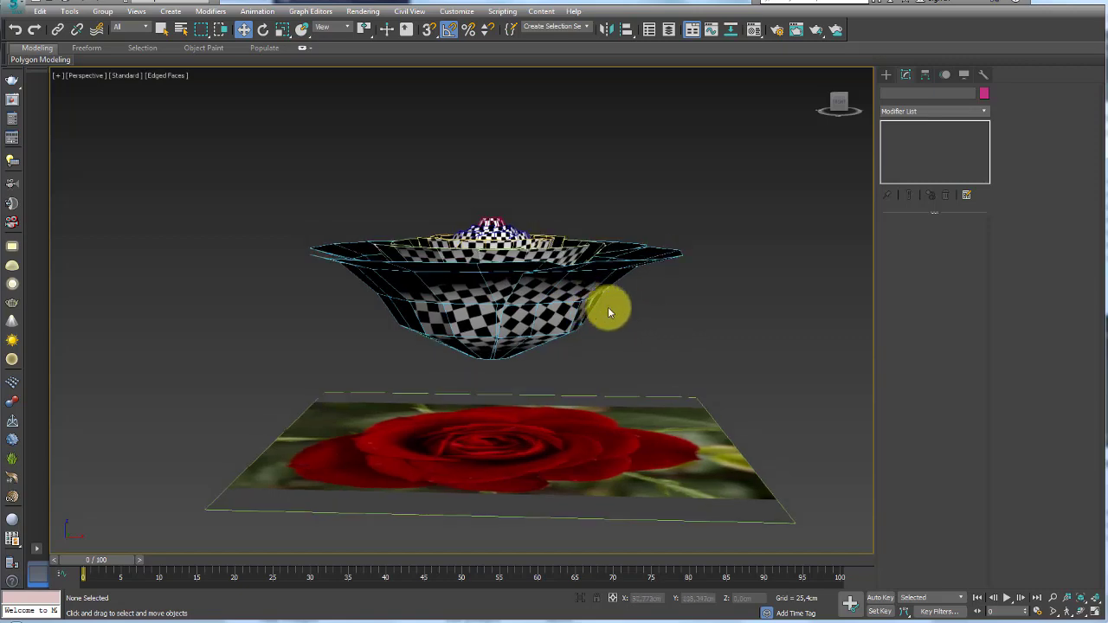
left_click_drag(712, 331, 334, 210)
middle_click_drag(506, 197, 550, 202, "alt")
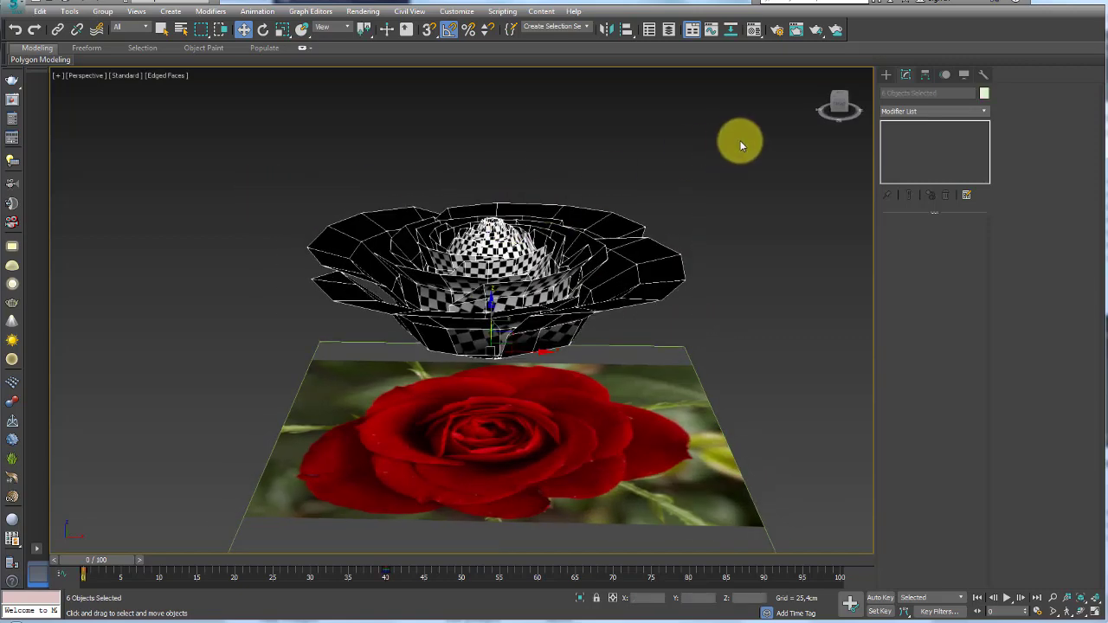
Step: Add a Shell modifier to the six selected flower pieces
left_click(754, 30)
key("m")
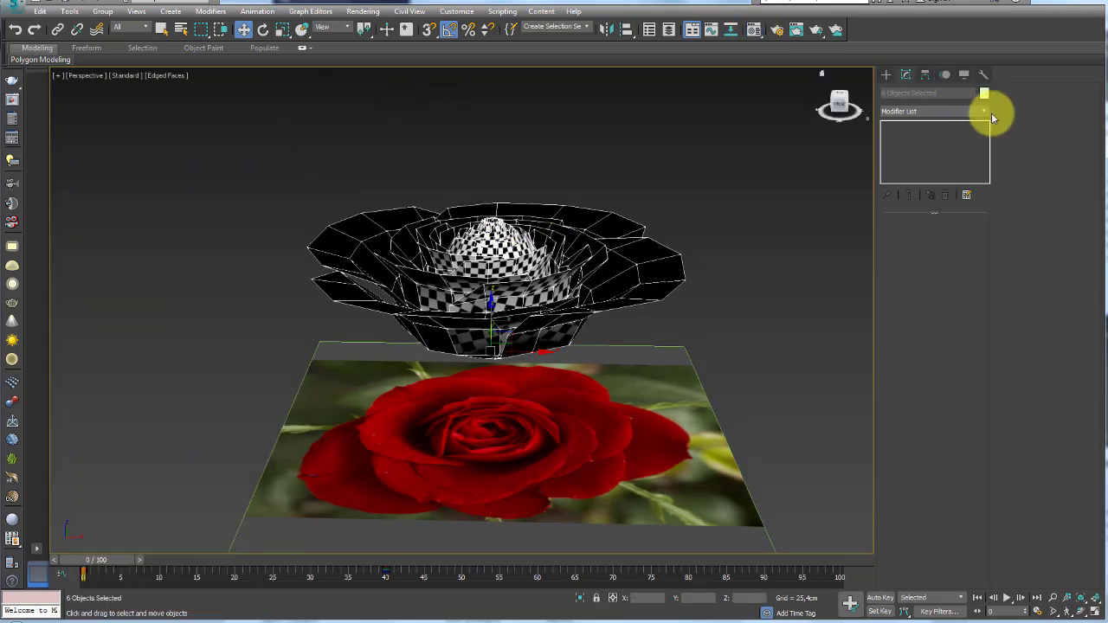
left_click(984, 111)
left_click_drag(985, 137, 984, 510)
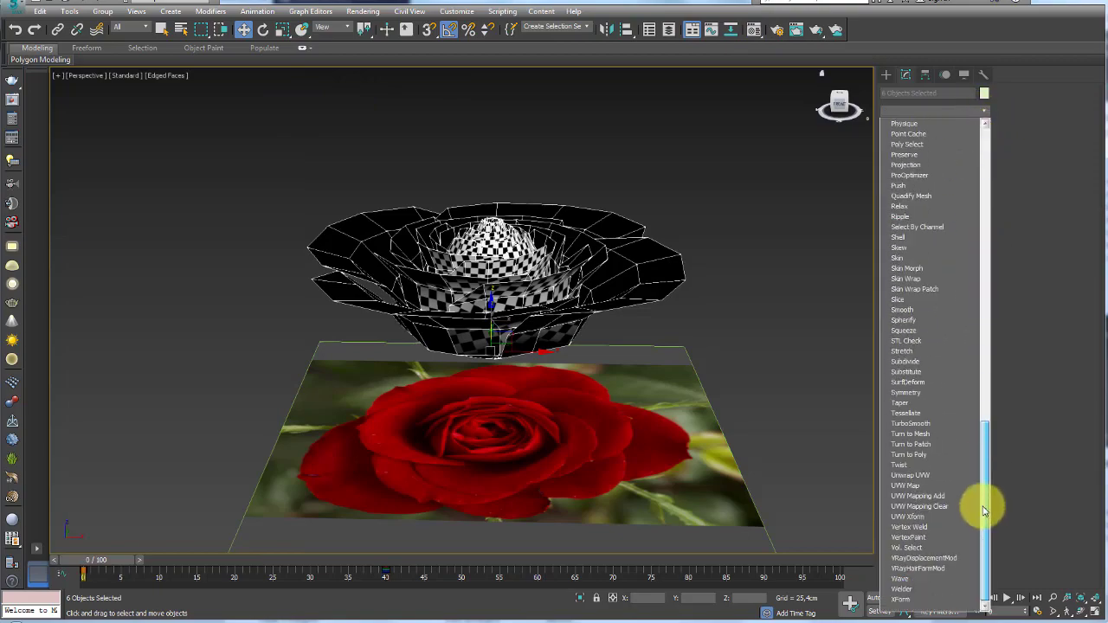
left_click(900, 239)
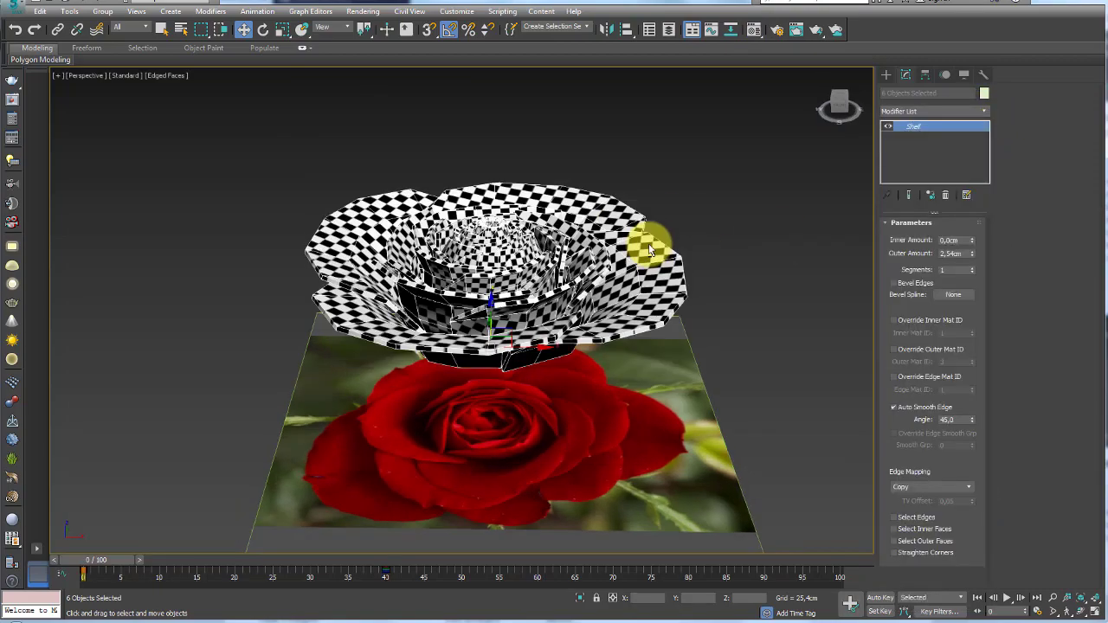
Step: Reduce the Shell's outer amount to about 0.33cm, leaving inner at 0.0cm
mouse_move(648, 243)
middle_mouse_down("alt")
mouse_move(897, 267)
mouse_move(684, 243)
middle_mouse_up("alt")
scroll(676, 259, "up", 3)
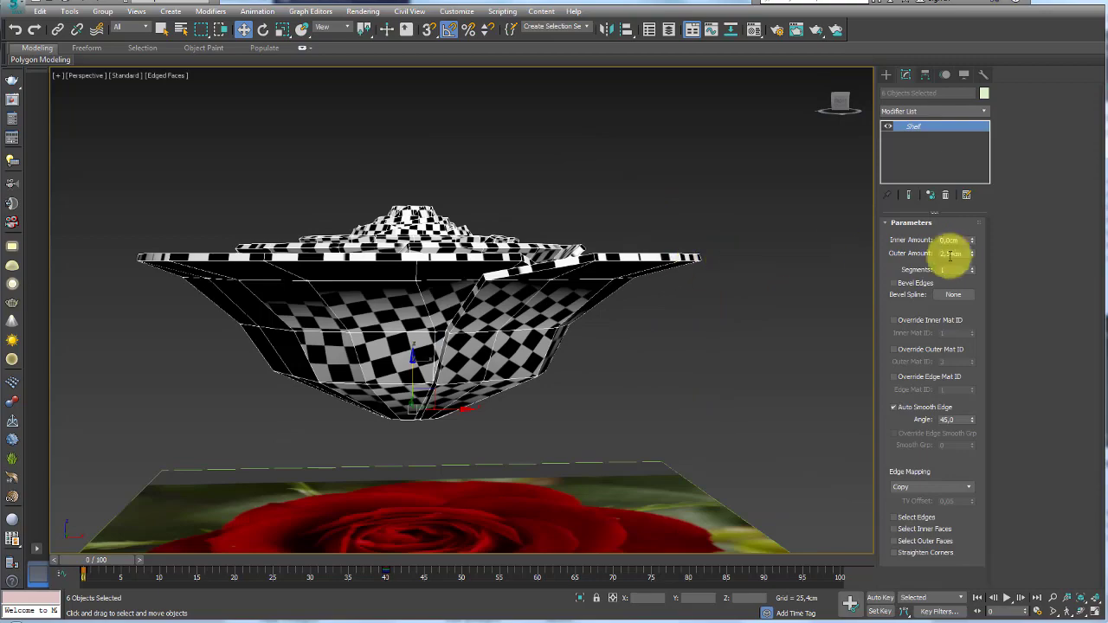
mouse_move(973, 257)
left_mouse_down()
mouse_move(1016, 10)
mouse_move(1001, 294)
left_mouse_up()
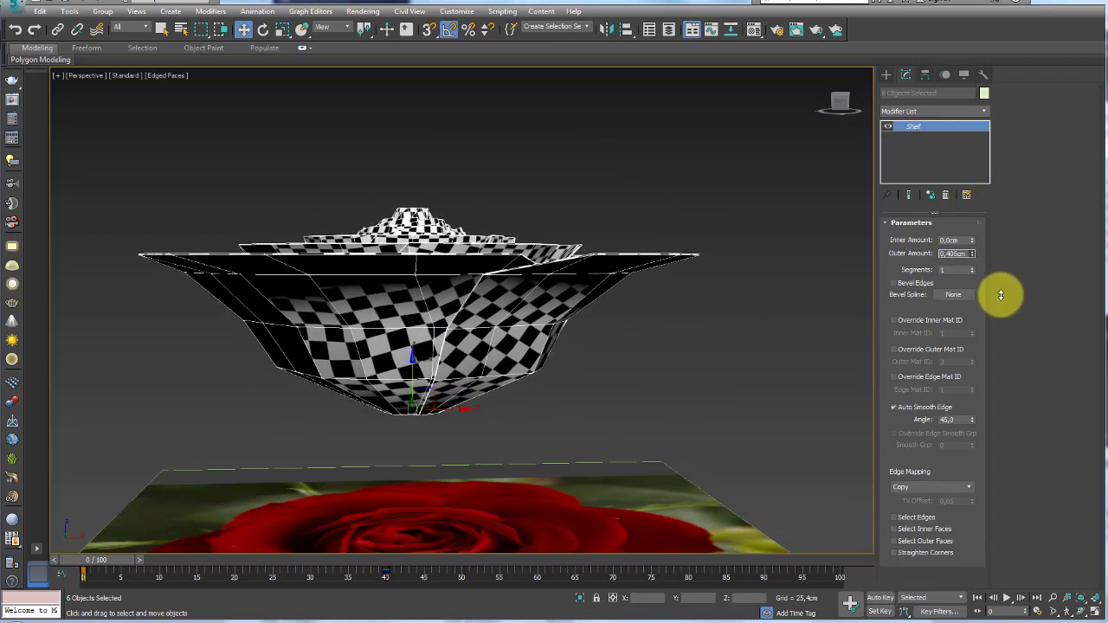
scroll(655, 268, "up", 5)
scroll(638, 239, "down", 5)
scroll(663, 277, "up", 8)
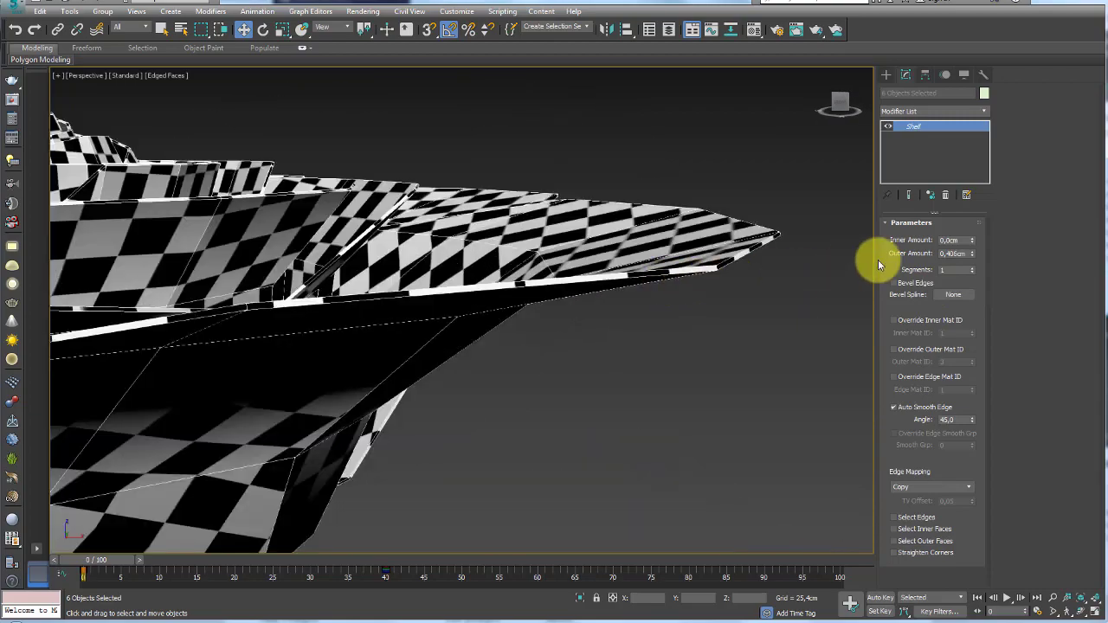
left_click_drag(971, 256, 970, 251)
scroll(724, 239, "down", 8)
scroll(693, 260, "up", 6)
scroll(710, 247, "down", 8)
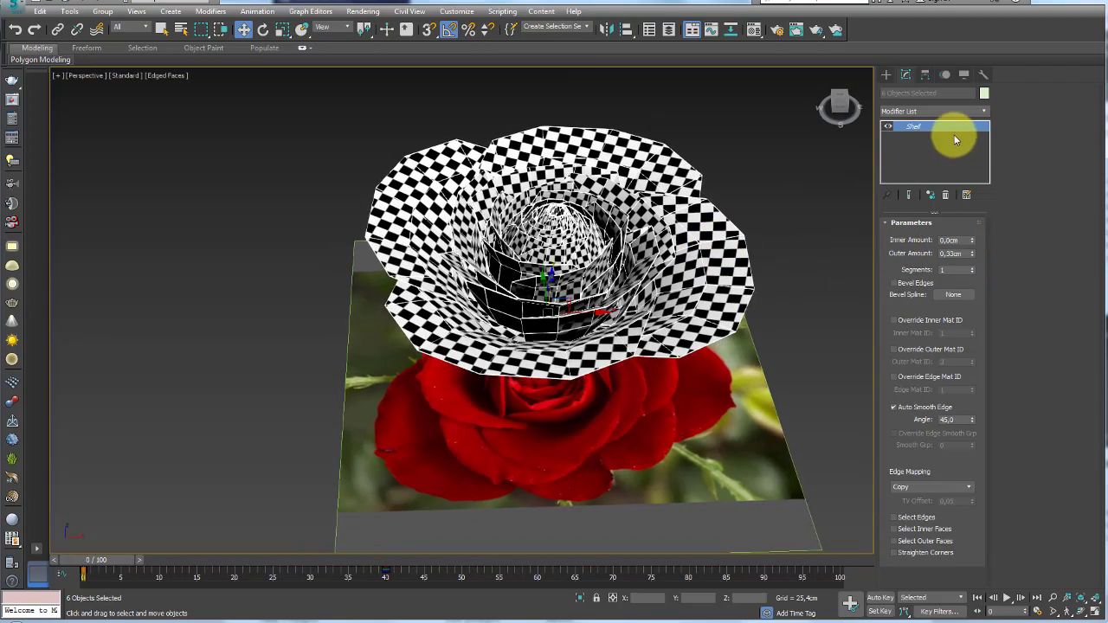
Step: Add a TurboSmooth modifier above the Shell on the petals with Iterations set to 2
left_click(985, 115)
left_click_drag(984, 213, 981, 551)
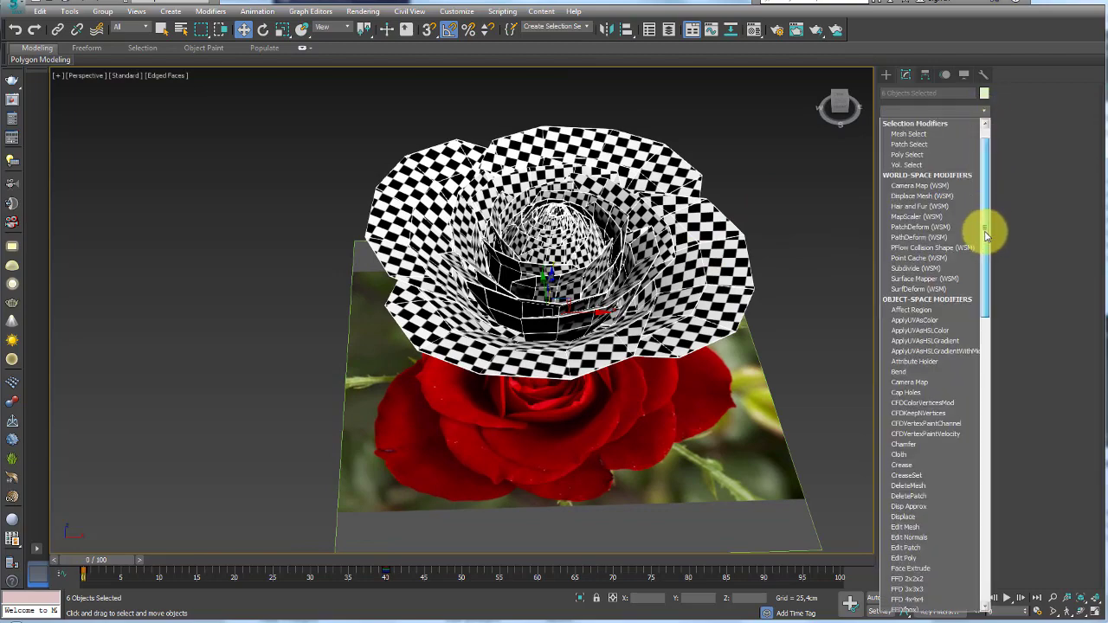
left_click(923, 424)
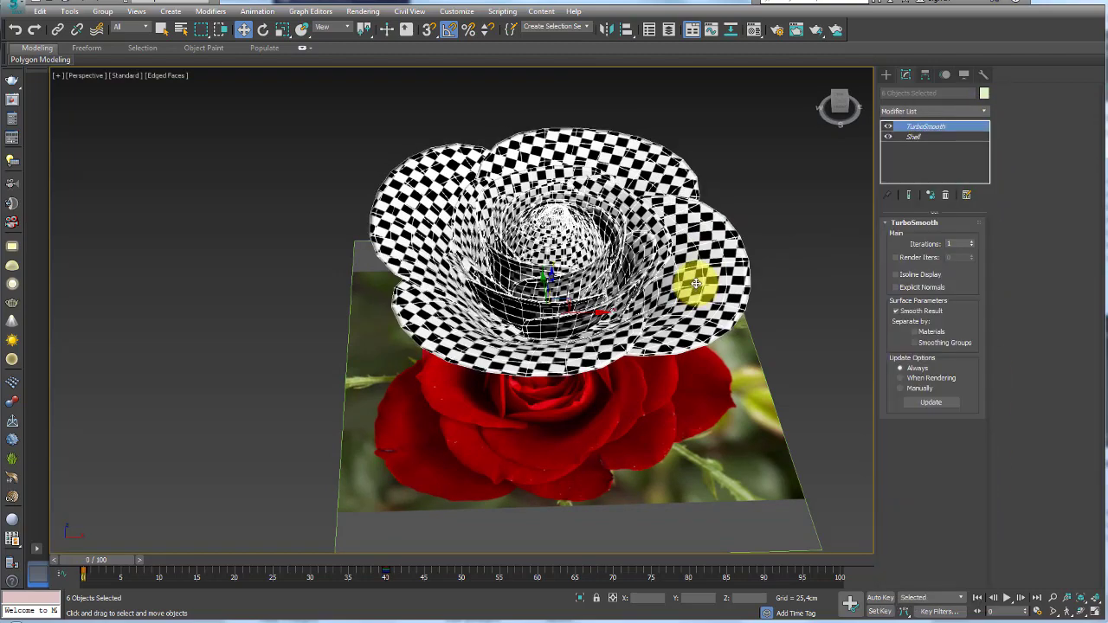
scroll(697, 275, "up", 5)
scroll(698, 275, "down", 3)
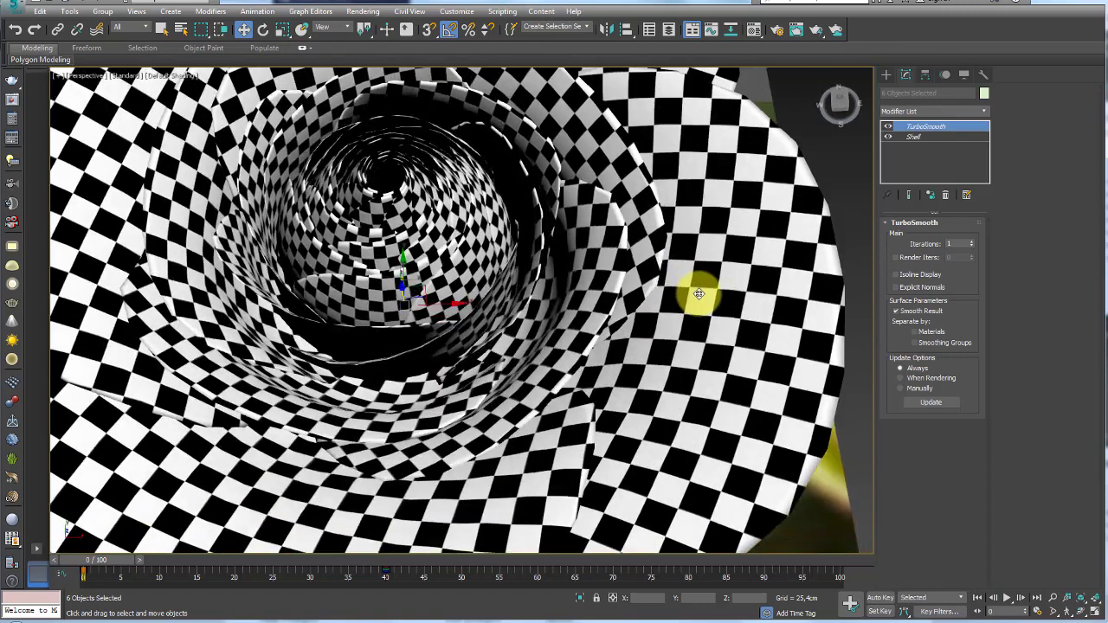
scroll(697, 282, "down", 3)
left_click(971, 242)
Step: Switch TurboSmooth off and bring up the Shell modifier's settings, briefly checking petal piece Line038
mouse_move(837, 265)
middle_mouse_down("alt")
mouse_move(754, 292)
mouse_move(782, 294)
mouse_move(755, 263)
middle_mouse_up("alt")
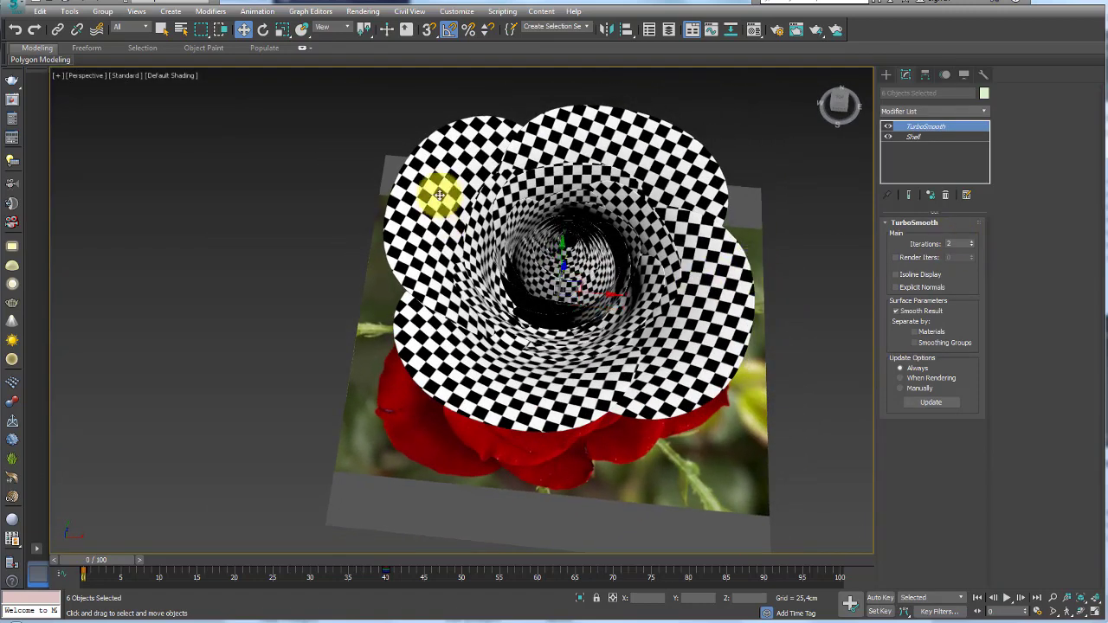
left_click(887, 127)
middle_click_drag(757, 217, 694, 227)
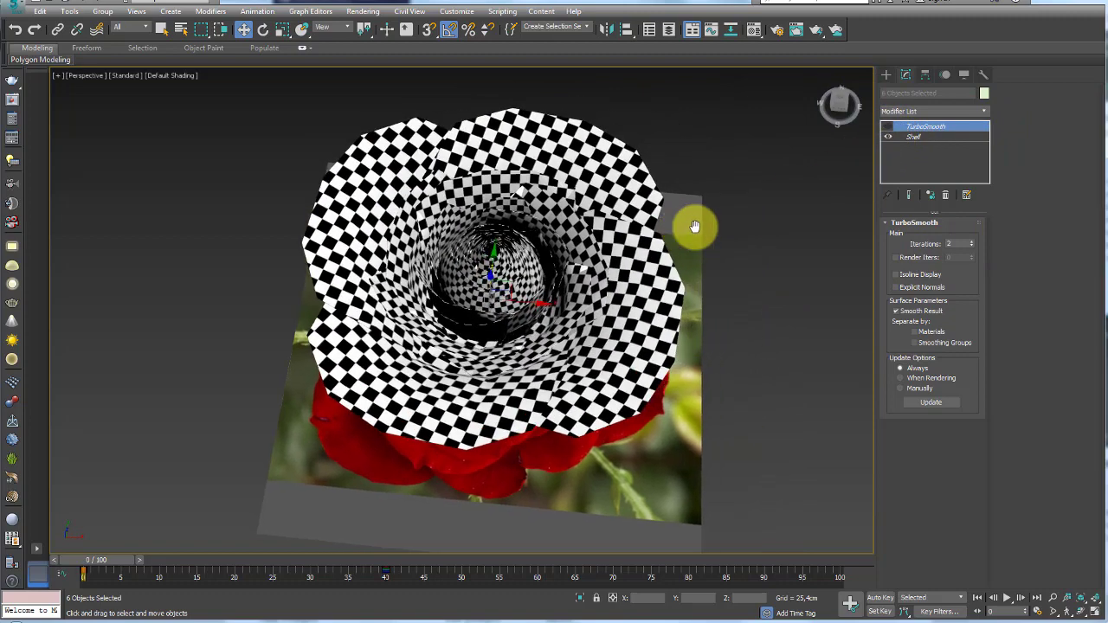
left_click(914, 136)
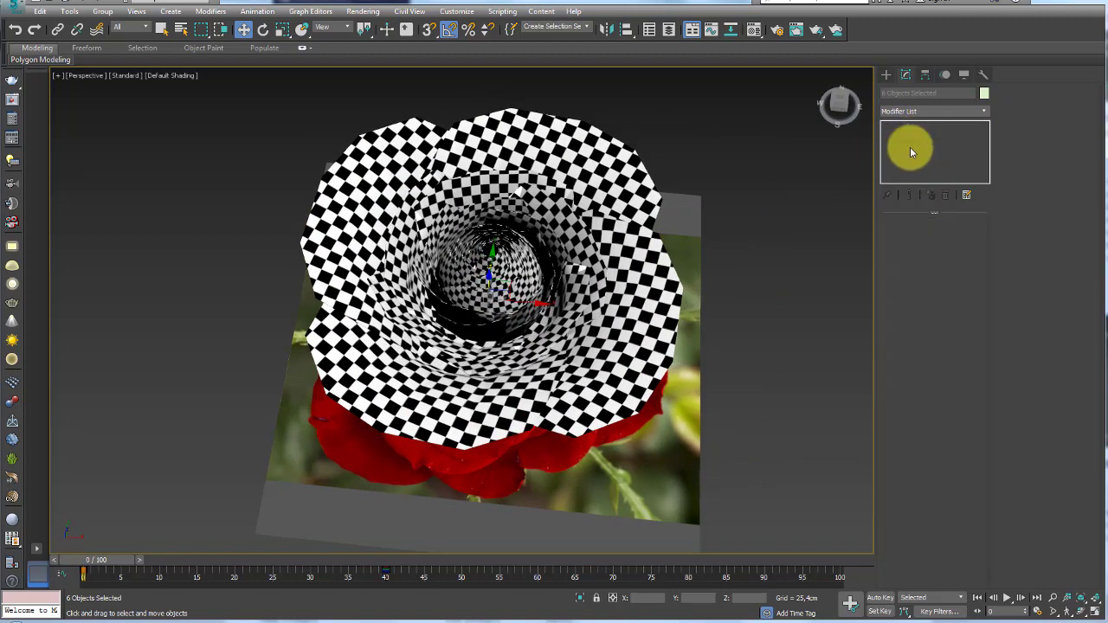
left_click(619, 186)
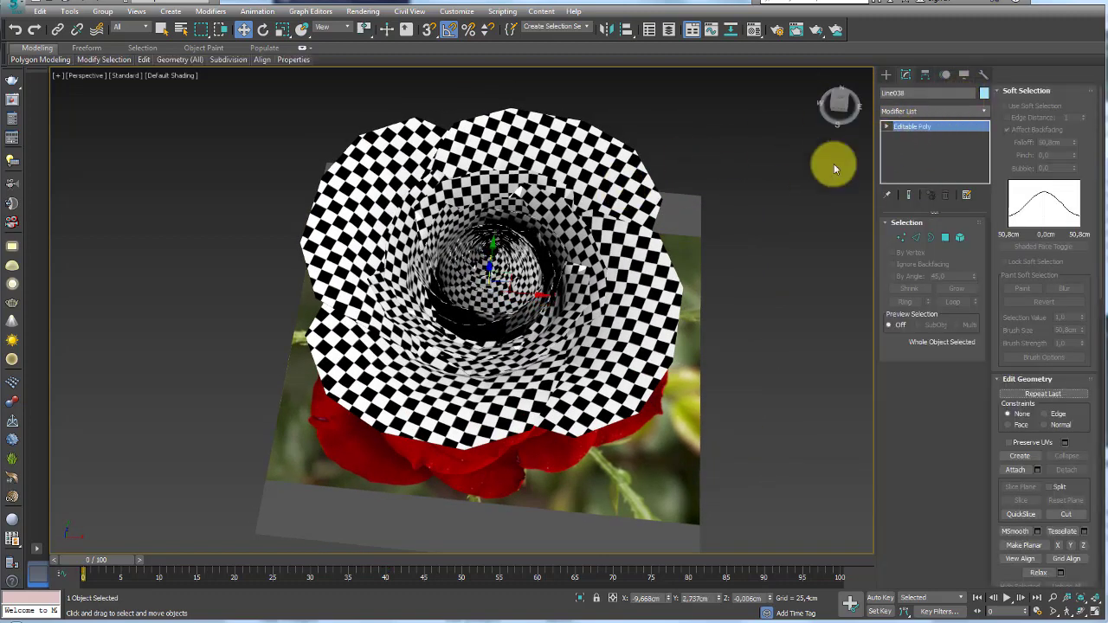
left_click(746, 233)
Step: Reselect the six flower pieces and insert an Edit Poly modifier above the Shell
left_click(660, 256)
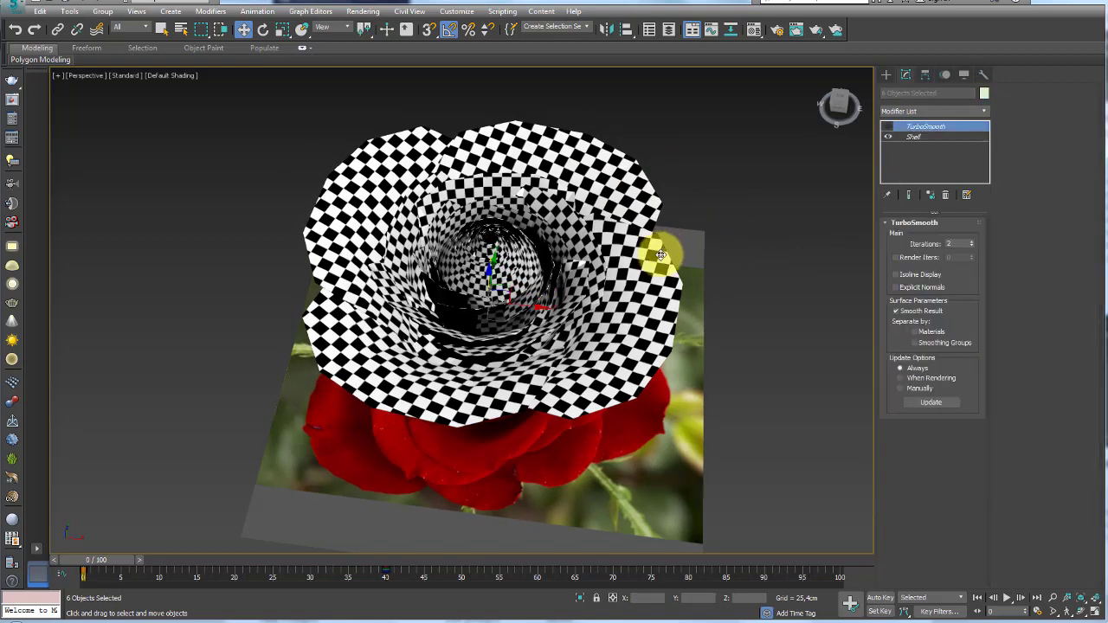
left_click(917, 136)
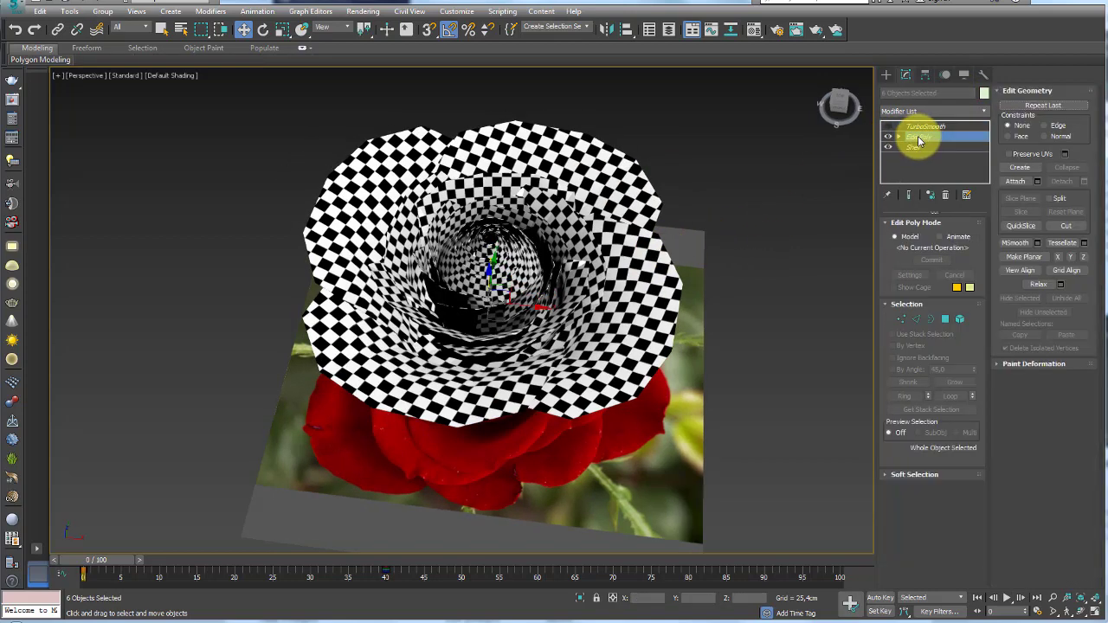
left_click(901, 318)
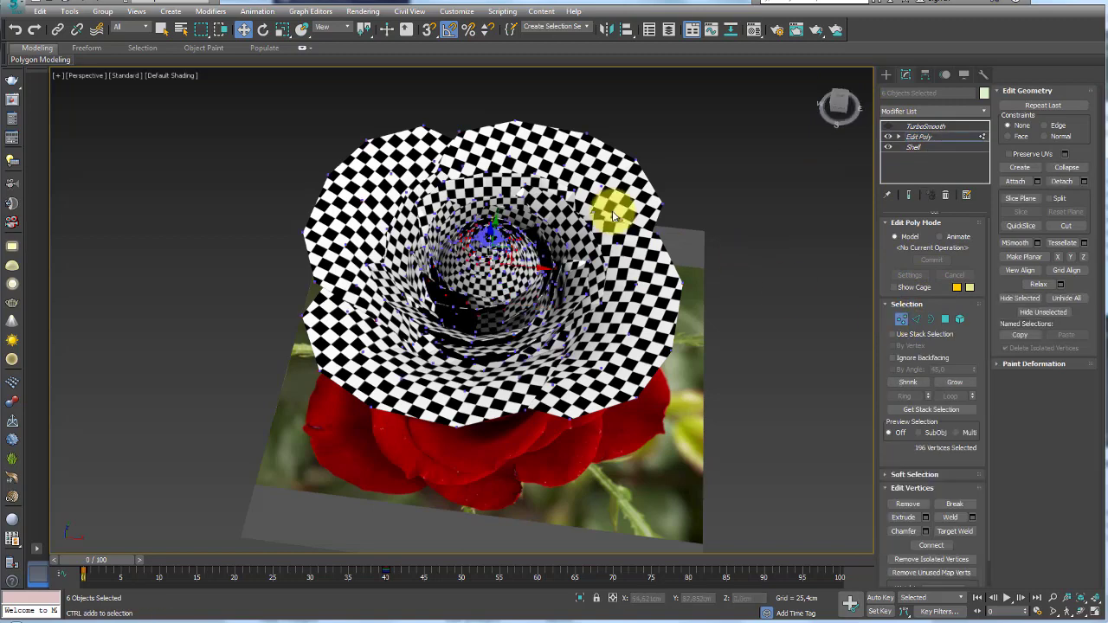
key("F3")
key("F3")
Step: Assign a plain grey Material Editor sample to the flower, replacing the checker material
left_click(778, 30)
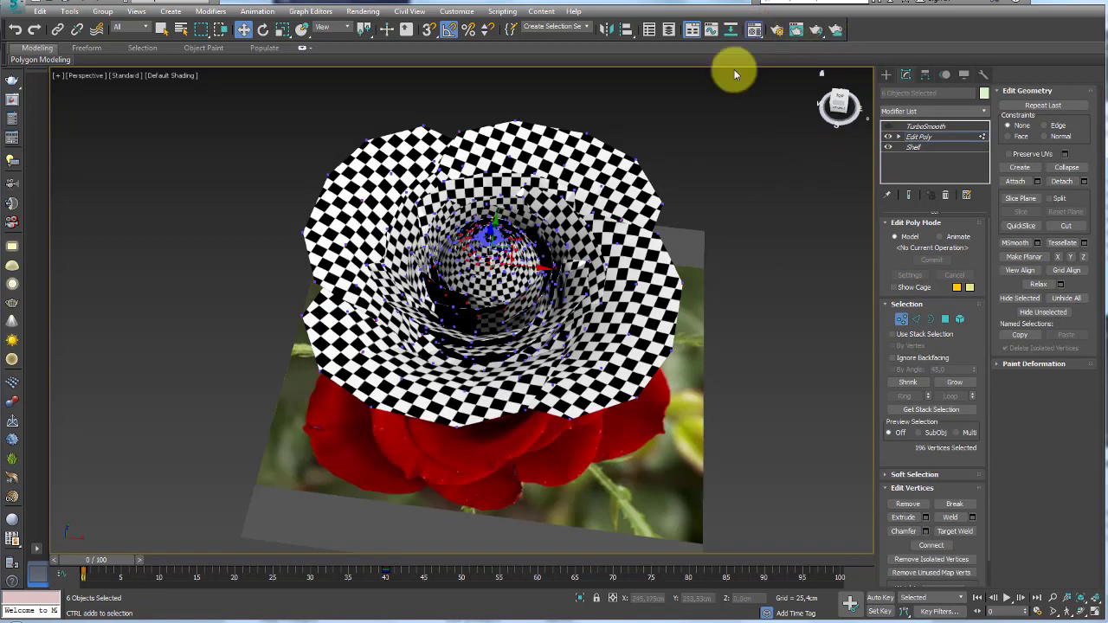
left_click_drag(381, 164, 322, 147)
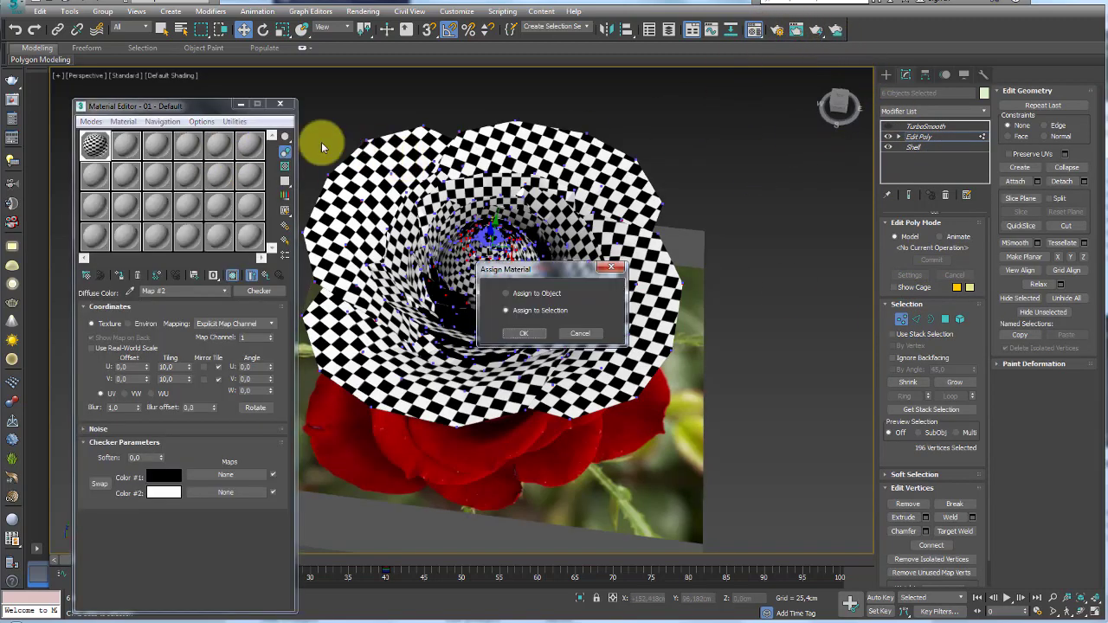
left_click(579, 334)
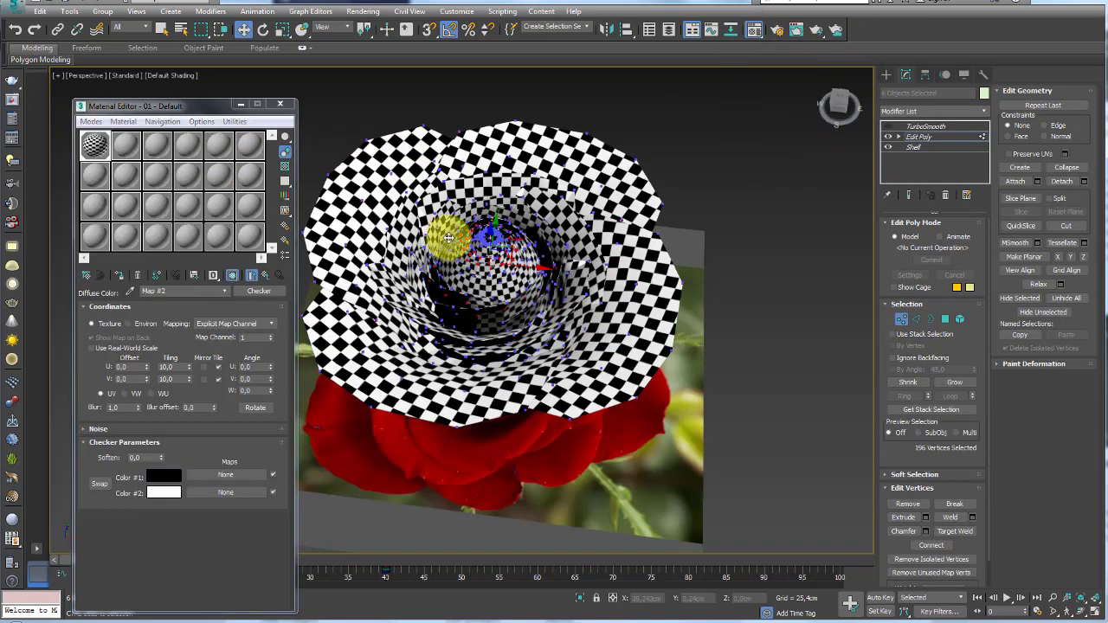
left_click(917, 137)
left_click_drag(223, 145, 458, 189)
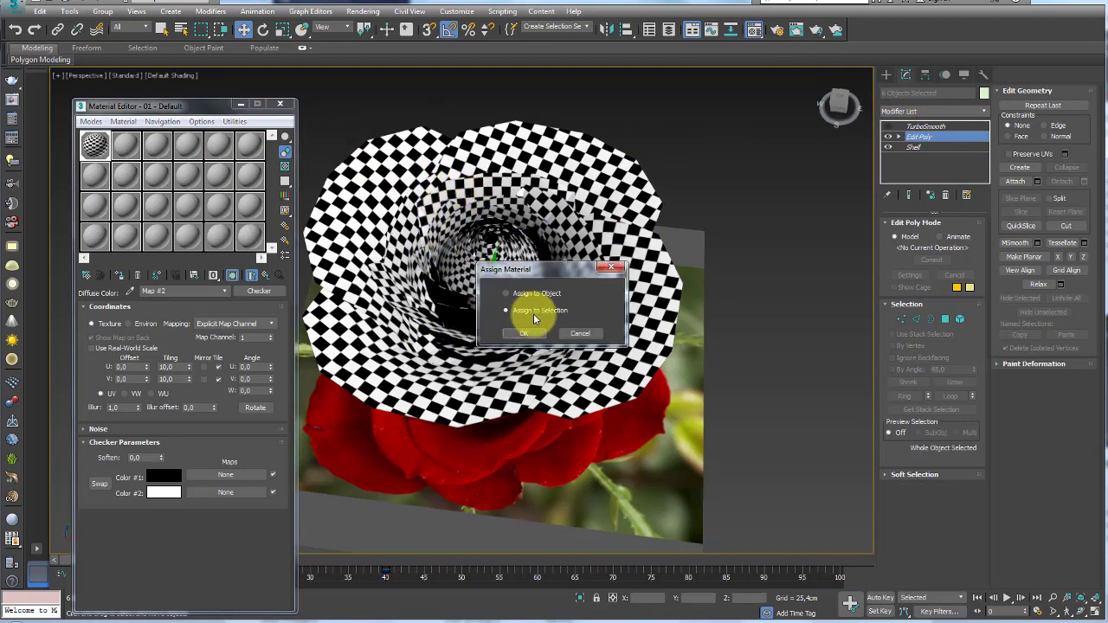
left_click(527, 332)
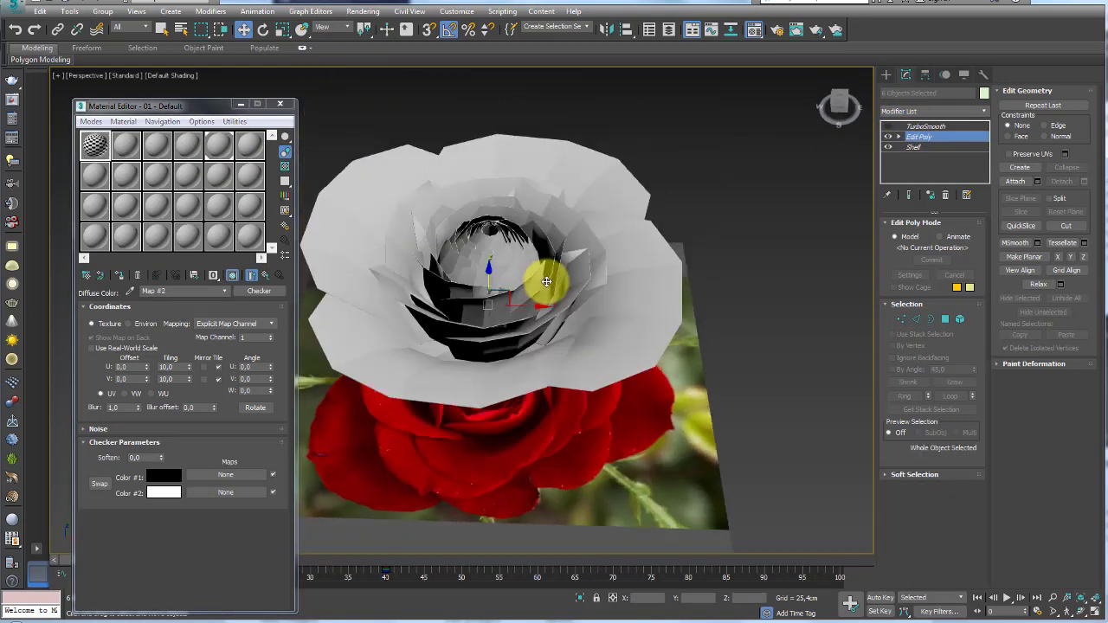
Step: In Edit Poly vertex mode, select two vertices on an outer petal edge
left_click(903, 319)
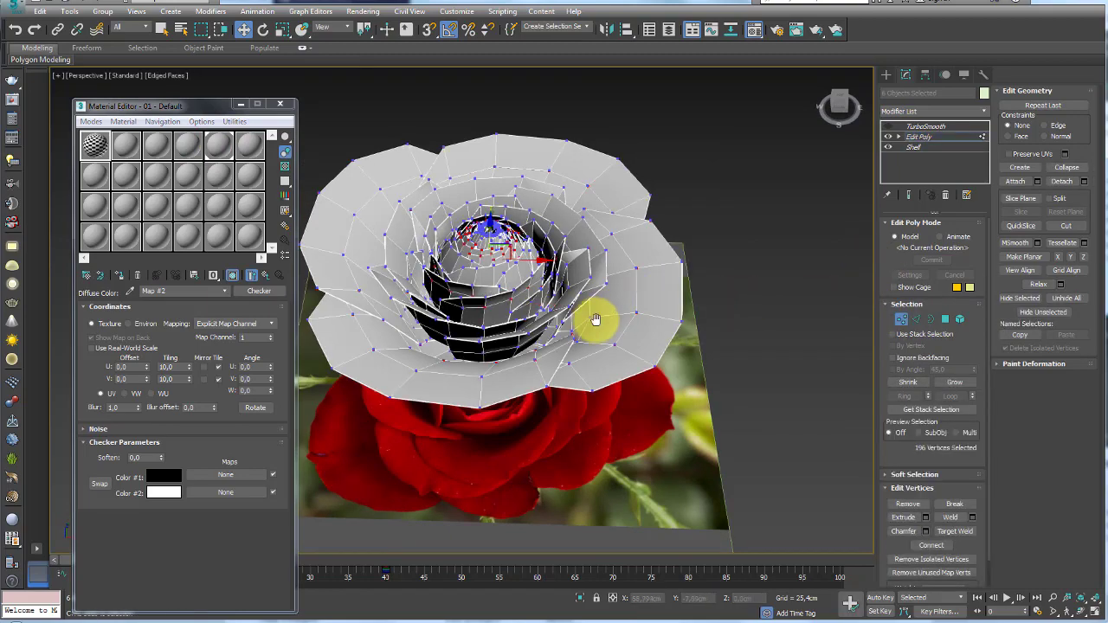
scroll(663, 292, "up", 3)
scroll(649, 350, "up", 2)
mouse_move(649, 351)
middle_mouse_down("alt")
mouse_move(638, 302)
mouse_move(648, 178)
middle_mouse_up("alt")
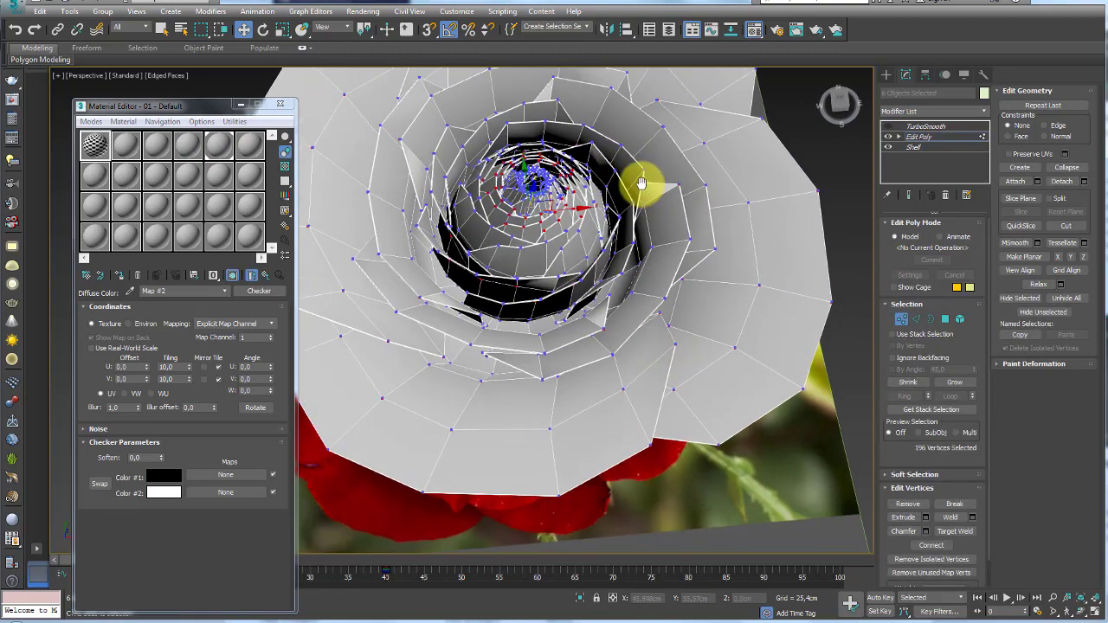
scroll(648, 148, "down", 3)
mouse_move(648, 119)
middle_mouse_down("alt")
mouse_move(673, 203)
mouse_move(672, 173)
mouse_move(693, 179)
mouse_move(663, 154)
middle_mouse_up("alt")
scroll(658, 161, "up", 3)
left_click(662, 166)
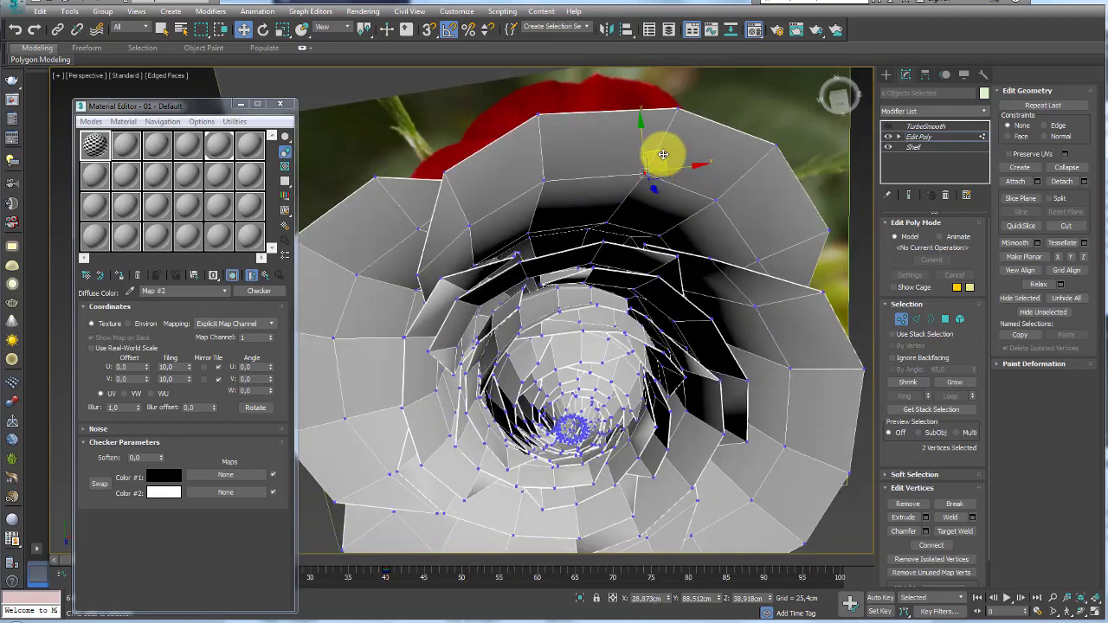
Step: Move the two vertices with Constraints set to Normal, then pick the Shell modifier in the stack
left_click(1047, 137)
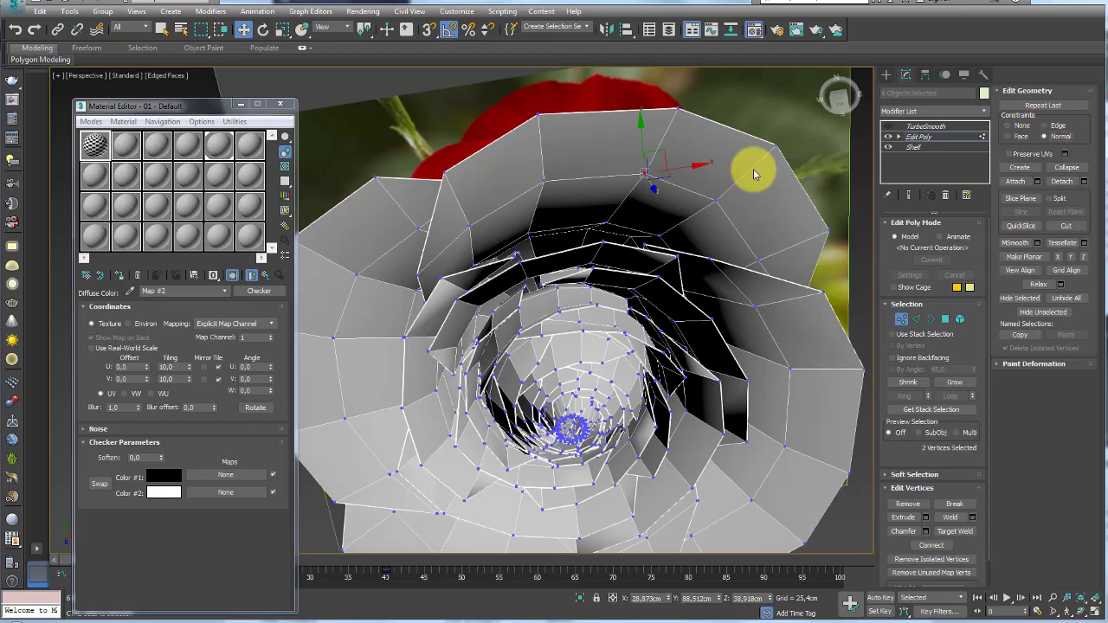
mouse_move(750, 165)
middle_mouse_down("alt")
mouse_move(695, 156)
mouse_move(558, 184)
mouse_move(585, 176)
middle_mouse_up("alt")
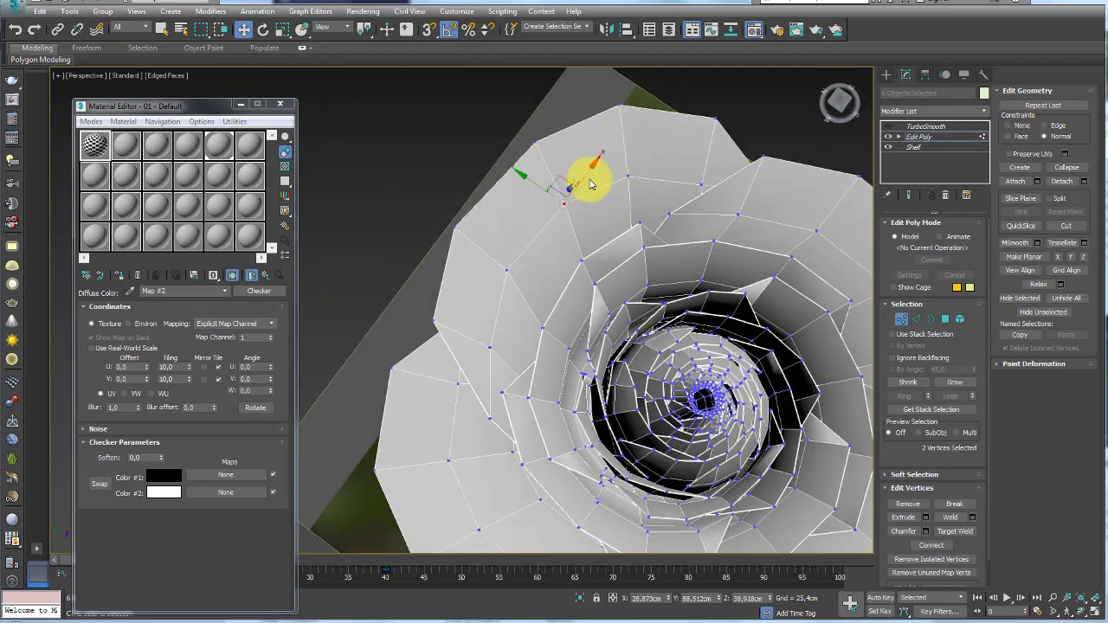
mouse_move(591, 183)
left_mouse_down()
mouse_move(596, 153)
mouse_move(574, 210)
left_mouse_up()
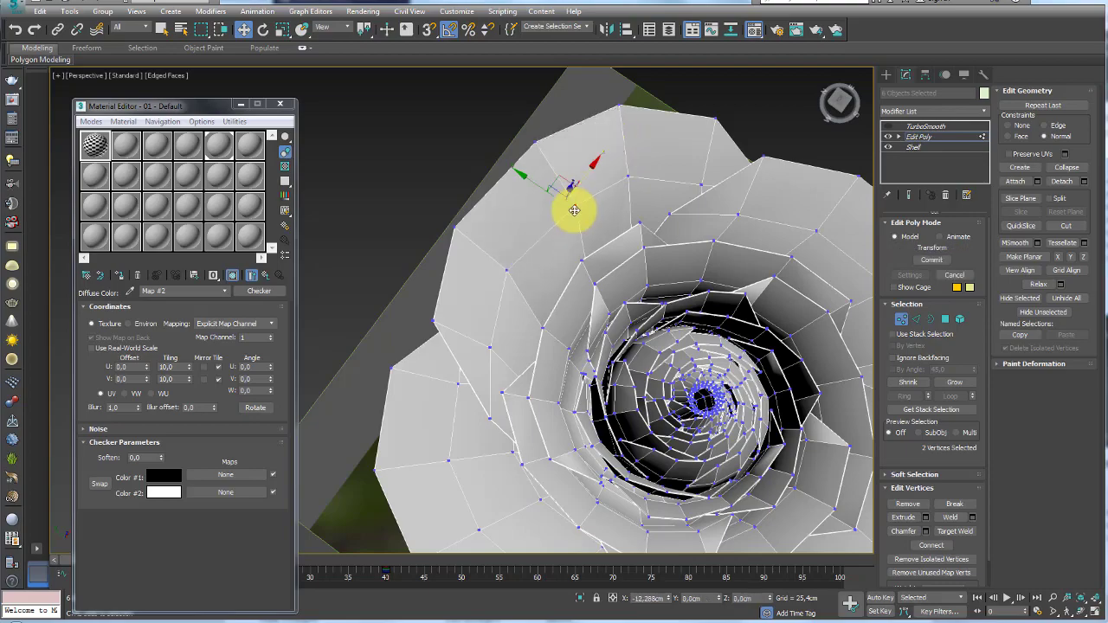
mouse_move(574, 218)
middle_mouse_down("alt")
mouse_move(655, 173)
mouse_move(549, 231)
mouse_move(734, 192)
mouse_move(730, 302)
mouse_move(736, 181)
mouse_move(900, 149)
middle_mouse_up("alt")
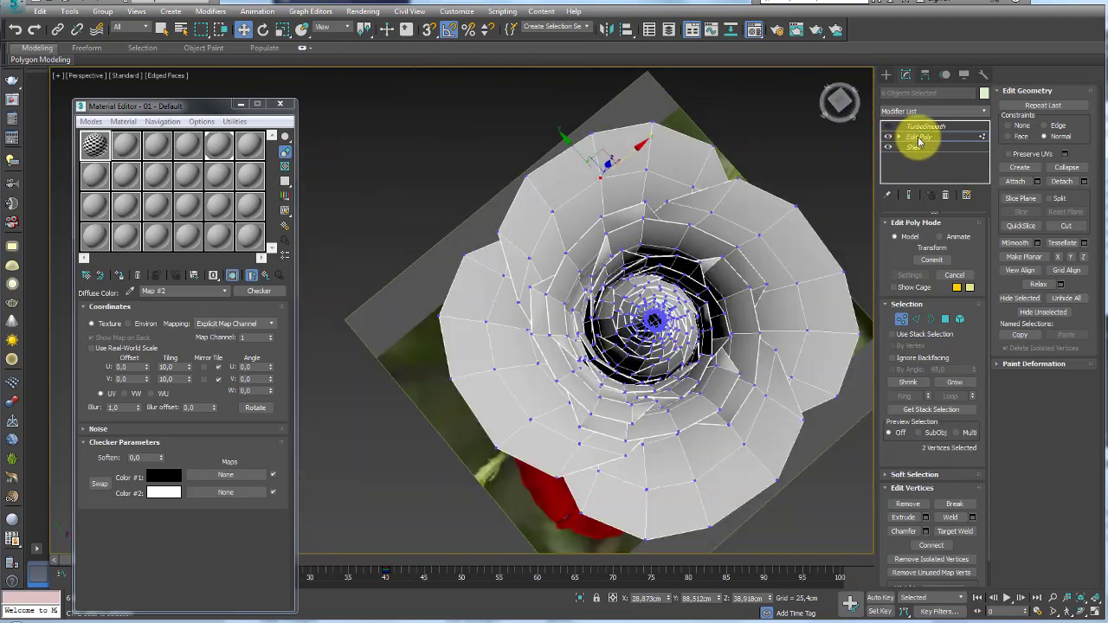
left_click(919, 138)
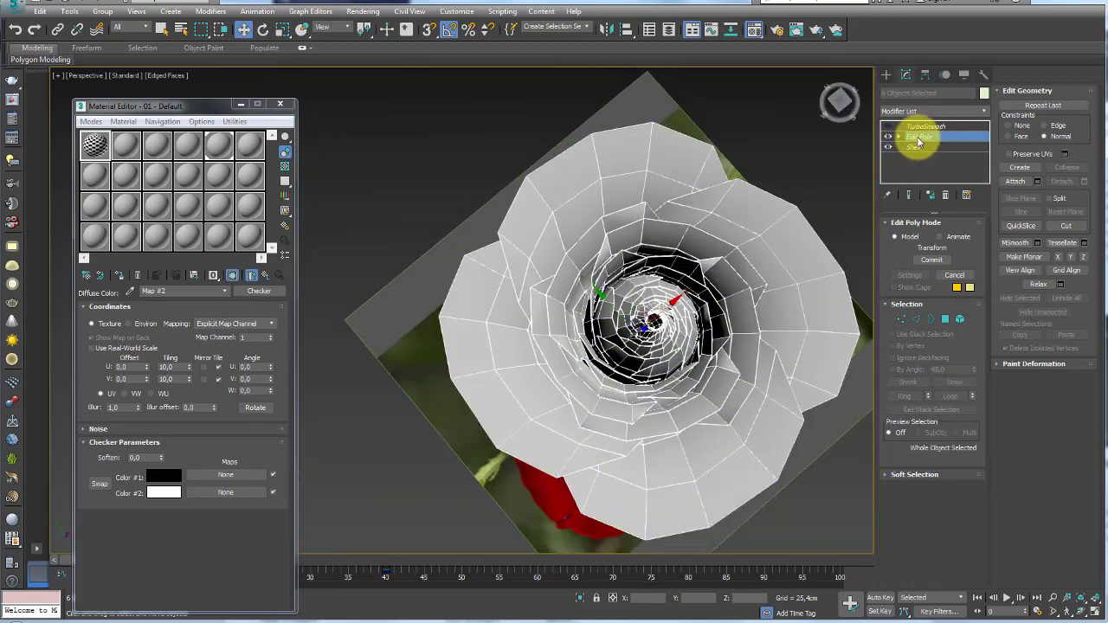
left_click_drag(916, 147, 917, 137)
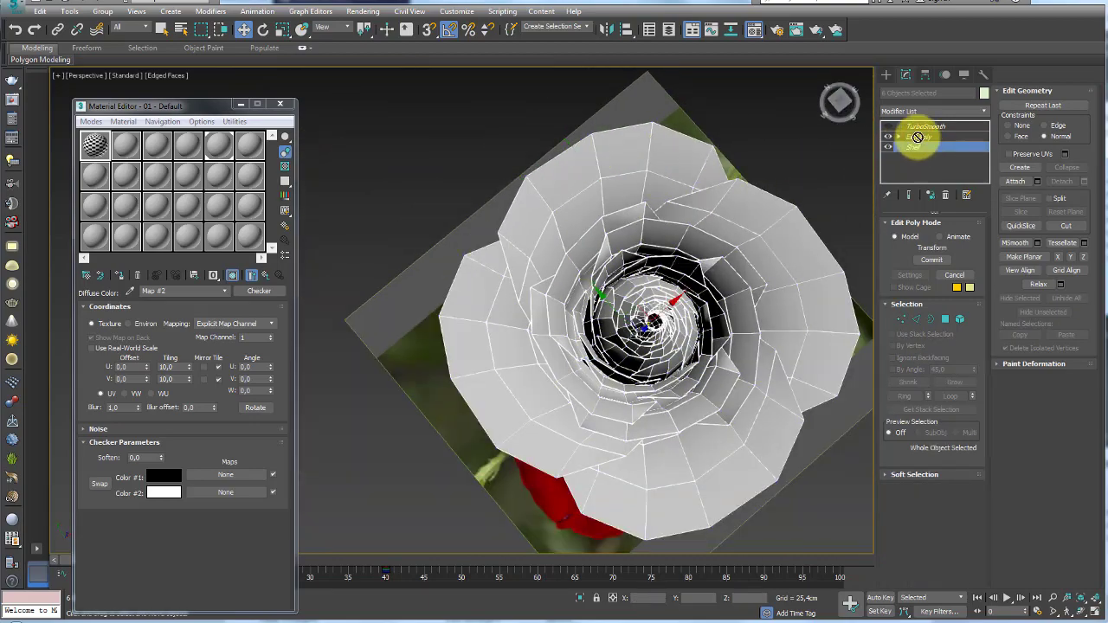
Step: Delete the Shell modifier from the flower's stack
left_click(949, 196)
scroll(791, 191, "down", 5)
middle_click_drag(747, 215, 740, 193, "alt")
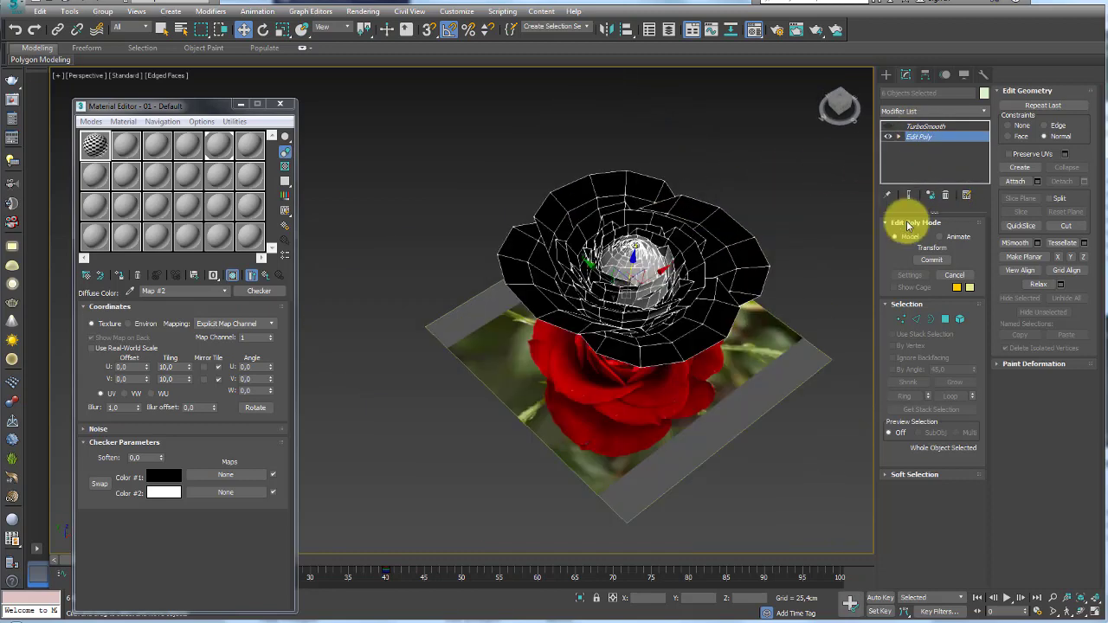
left_click(901, 319)
mouse_move(571, 242)
middle_mouse_down("alt")
mouse_move(534, 207)
mouse_move(638, 154)
middle_mouse_up("alt")
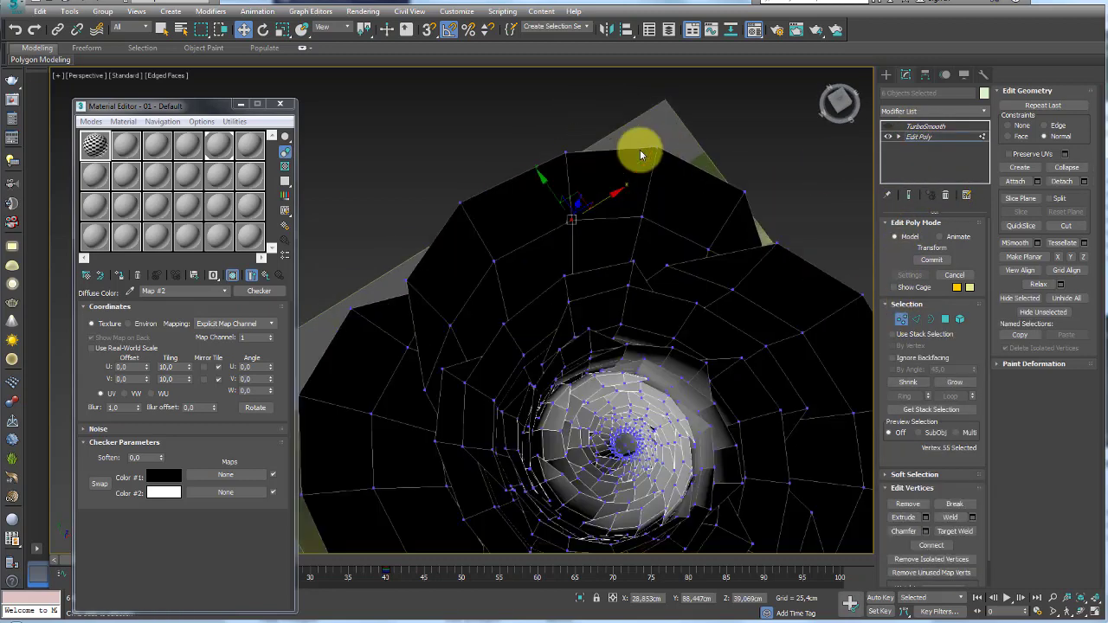
Step: Select every polygon of the flower and flip their normals
left_click(945, 318)
left_click_drag(857, 204, 462, 407)
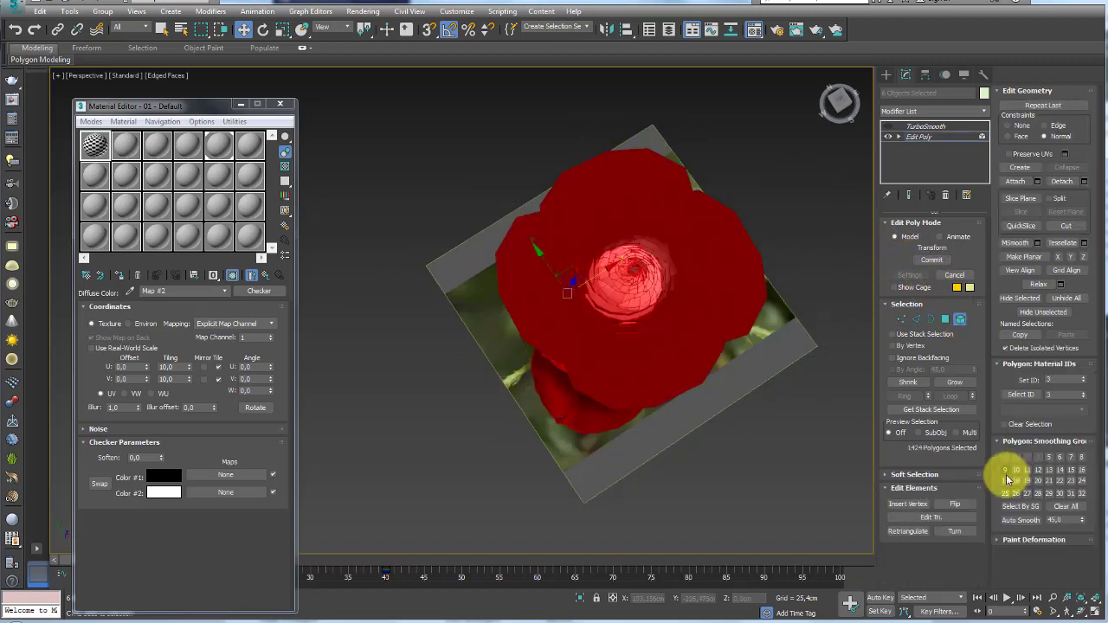
left_click(955, 504)
scroll(713, 270, "up", 3)
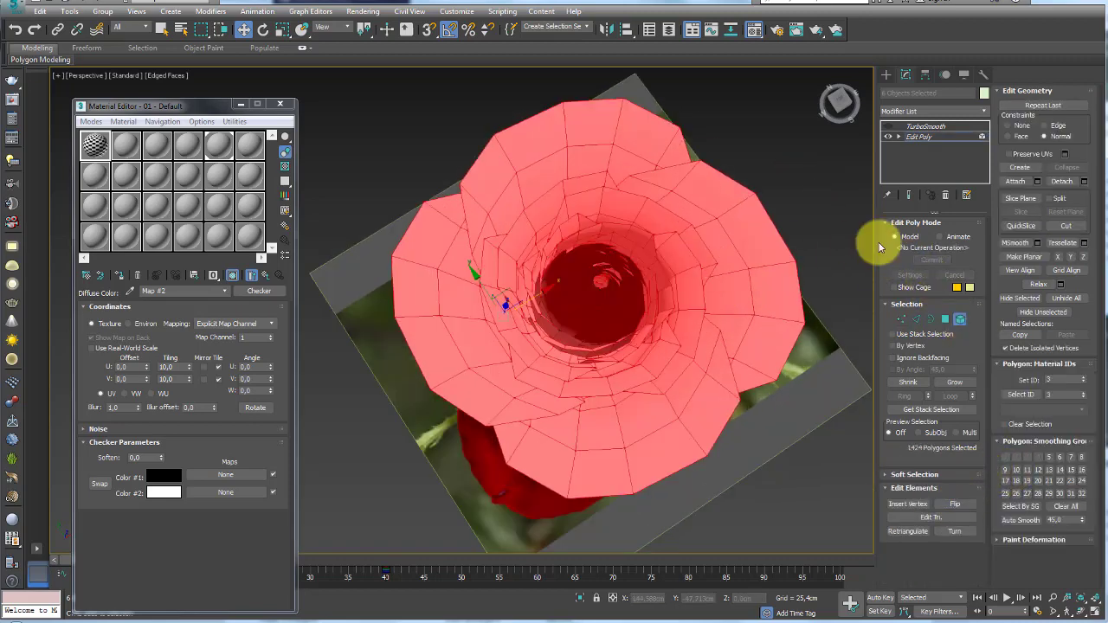
Step: Move a top petal-edge vertex sideways along X, then select a neighbouring petal vertex
left_click(901, 319)
left_click(575, 156)
scroll(604, 206, "up", 5)
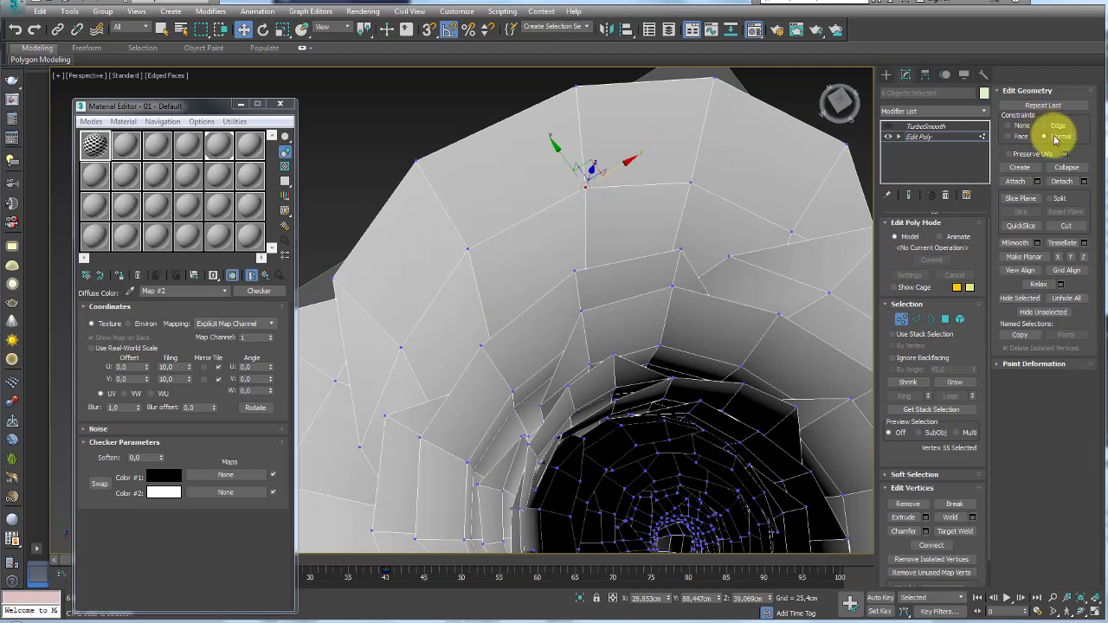
left_click_drag(641, 160, 587, 183)
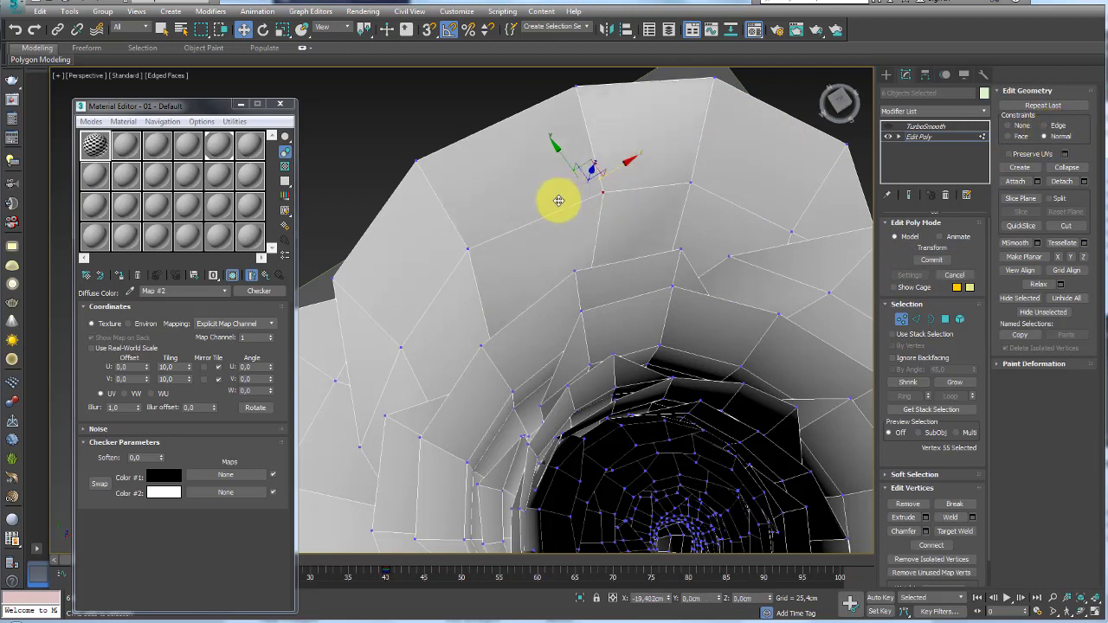
left_click_drag(435, 269, 435, 270)
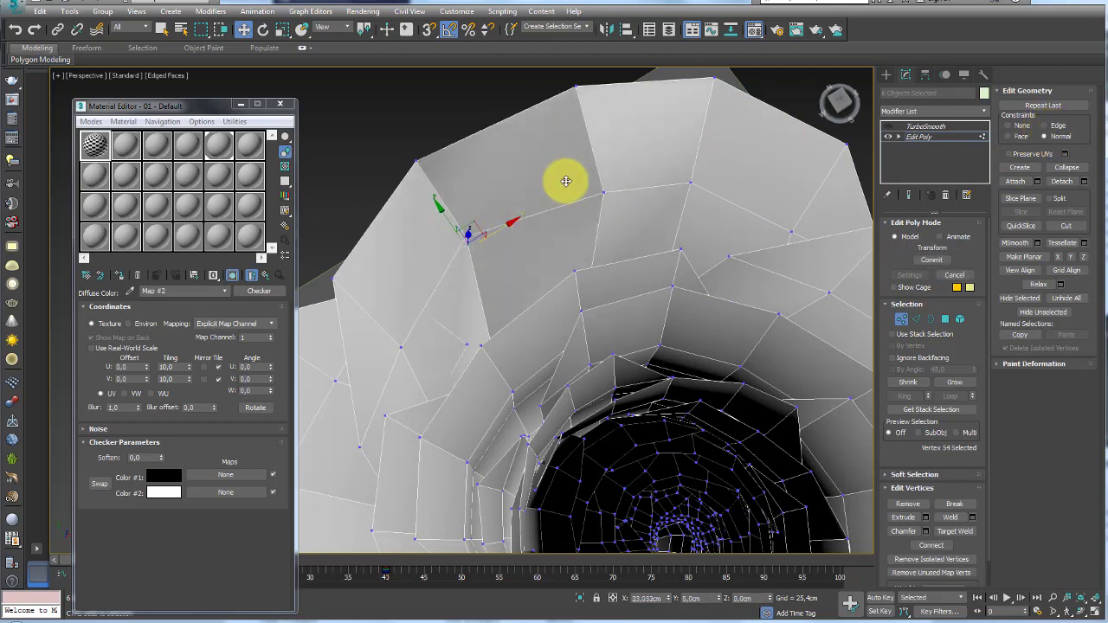
middle_click_drag(578, 230, 638, 141, "alt")
scroll(573, 260, "down", 3)
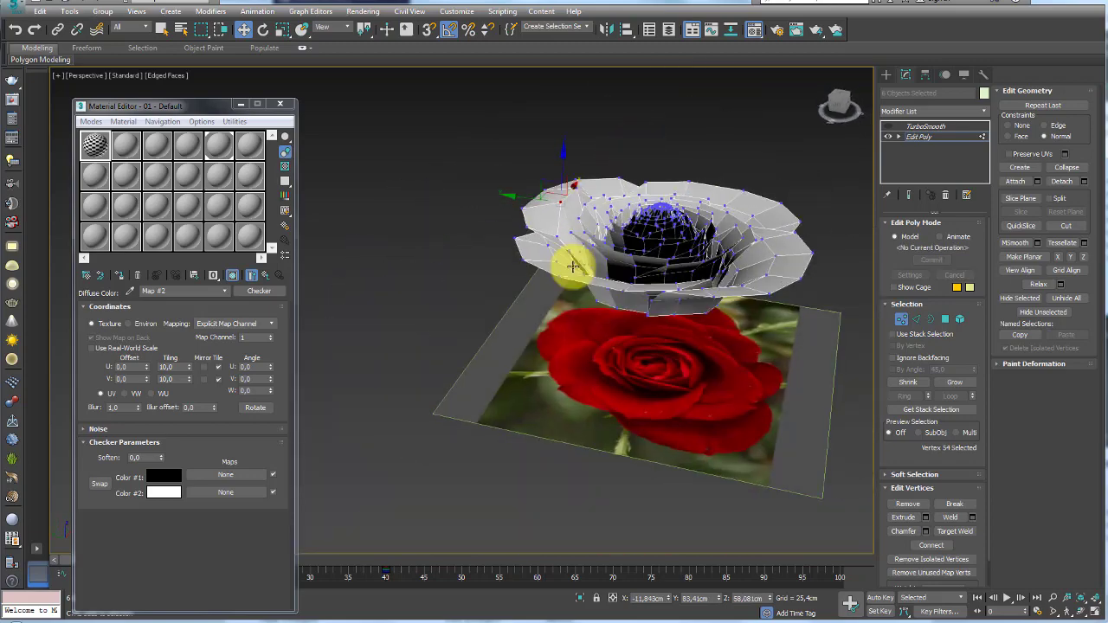
scroll(572, 258, "up", 2)
middle_click_drag(574, 259, 482, 280, "alt")
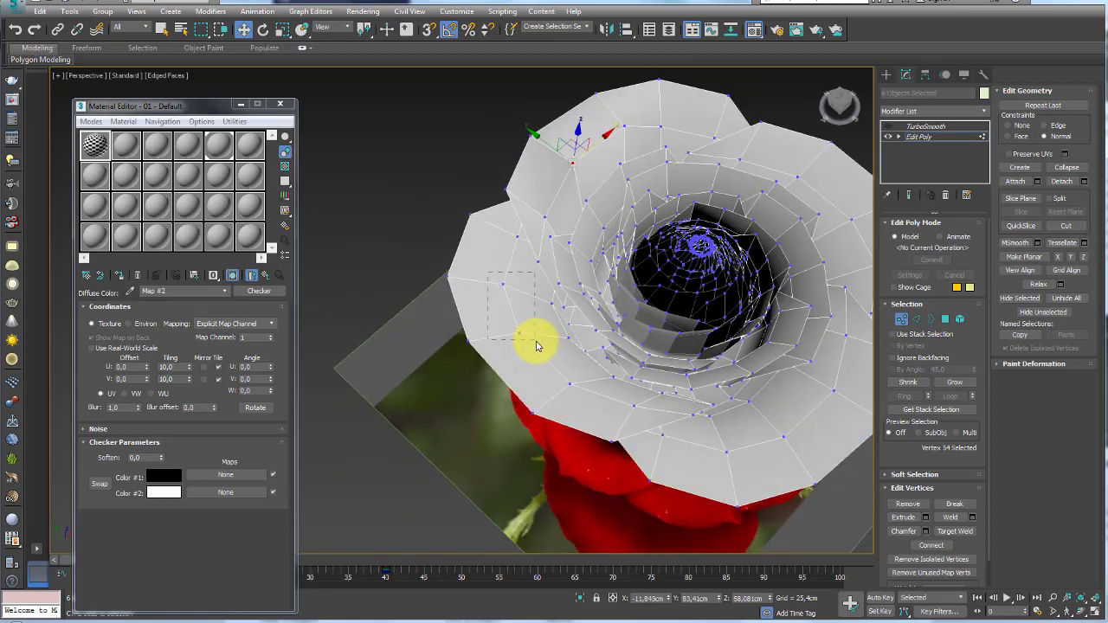
Step: Lower two box-selected petal-edge vertices, then pull another edge vertex up and outward
left_click_drag(487, 272, 536, 345)
middle_click_drag(535, 345, 514, 248, "alt")
mouse_move(514, 247)
left_mouse_down()
mouse_move(507, 277)
mouse_move(459, 250)
left_mouse_up()
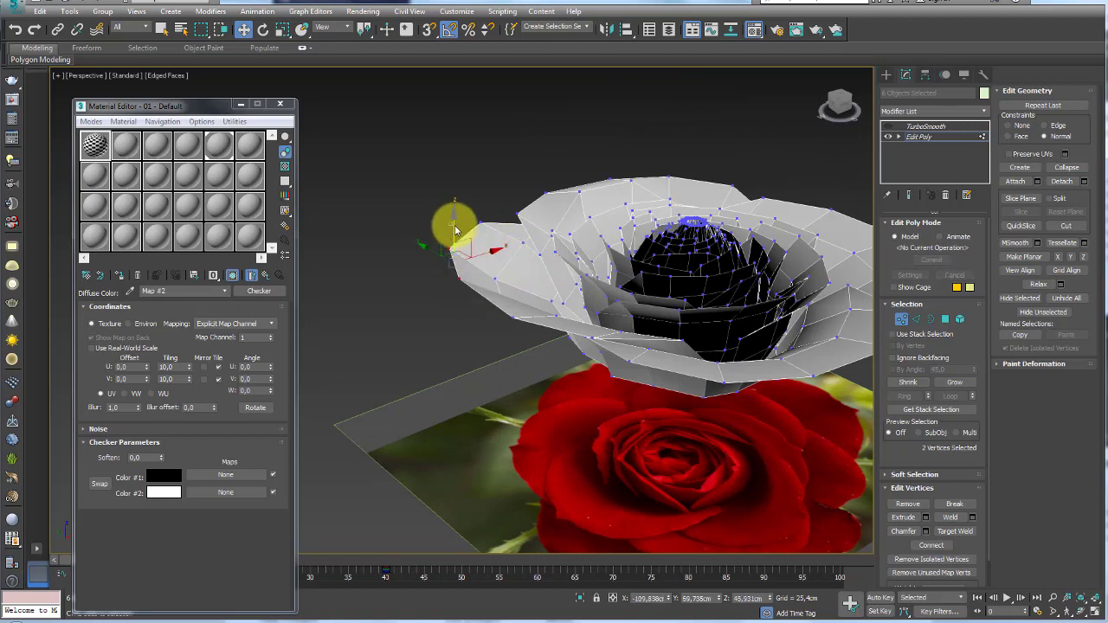
middle_click_drag(519, 247, 588, 303, "alt")
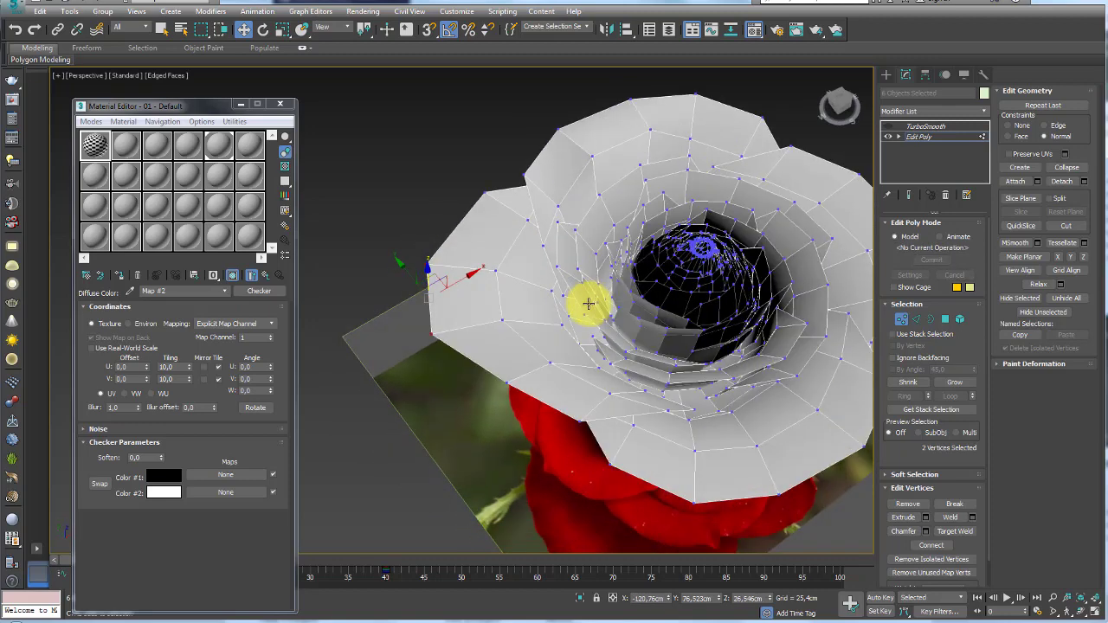
left_click(558, 267)
mouse_move(558, 268)
middle_mouse_down("alt")
mouse_move(563, 297)
mouse_move(593, 254)
middle_mouse_up("alt")
left_click_drag(575, 264, 561, 244)
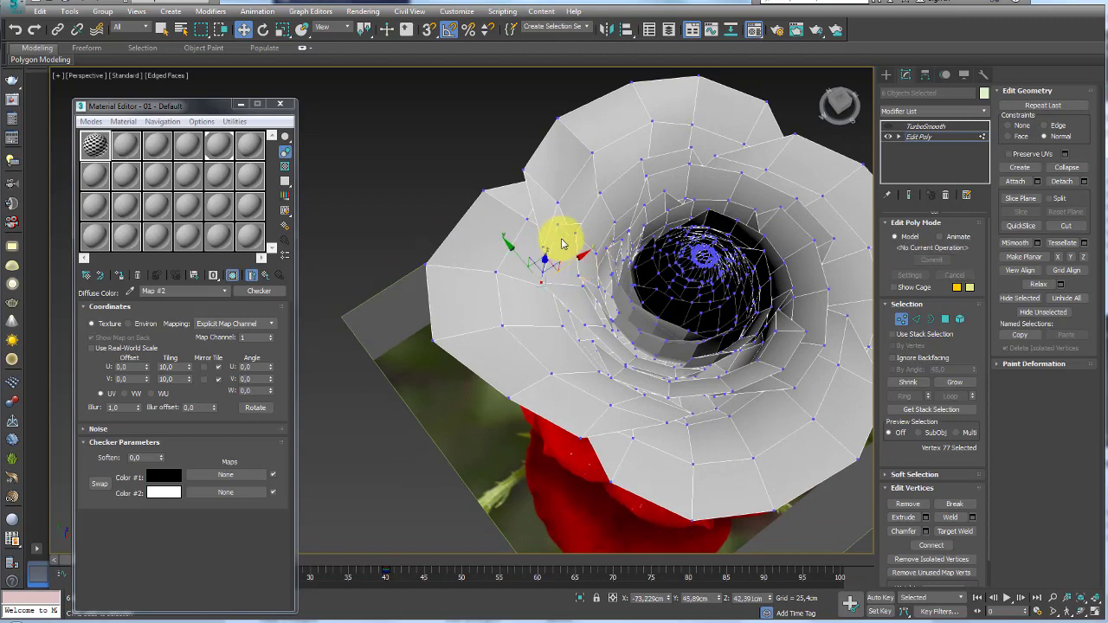
mouse_move(574, 236)
middle_mouse_down("alt")
mouse_move(588, 314)
mouse_move(634, 180)
middle_mouse_up("alt")
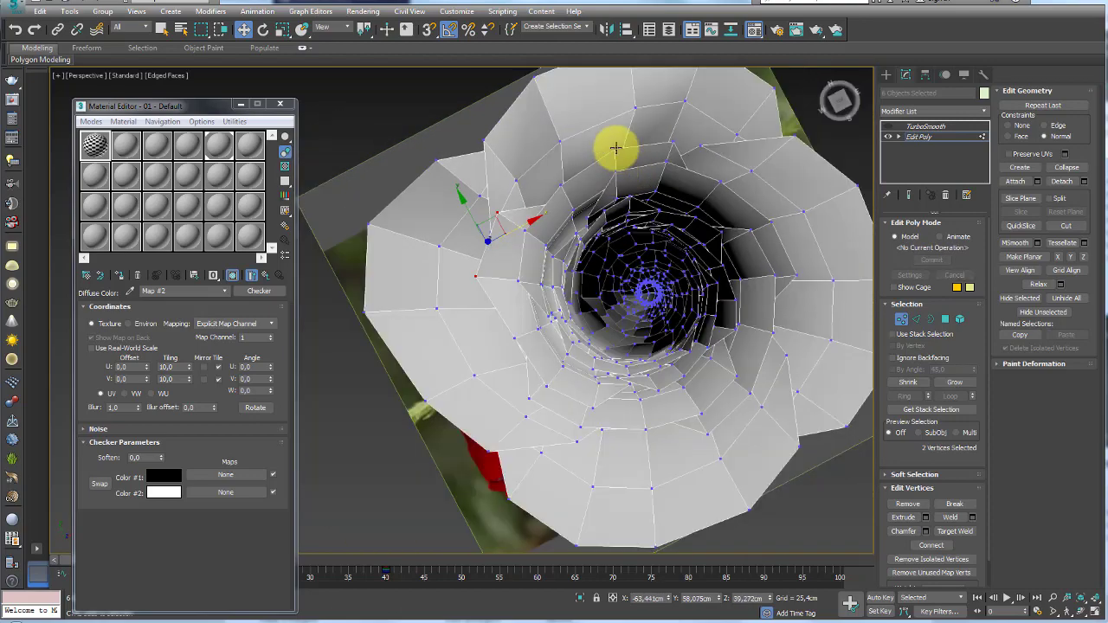
Step: Select a vertex on the upper petal edge and open the Soft Selection settings
left_click(616, 148)
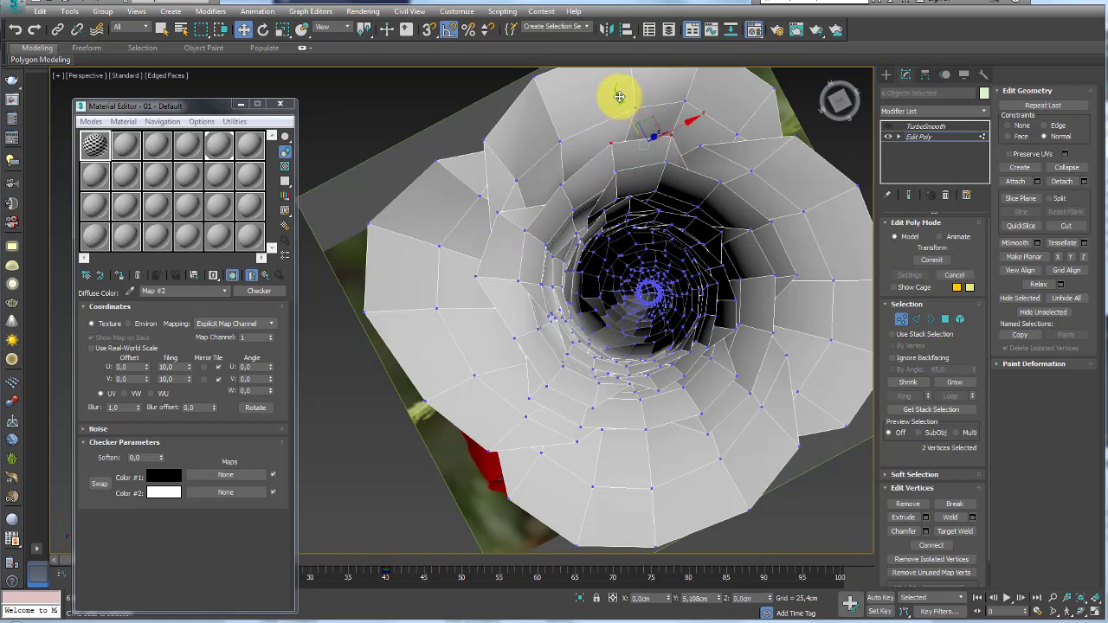
middle_click_drag(701, 285, 672, 257, "alt")
scroll(669, 288, "up", 2)
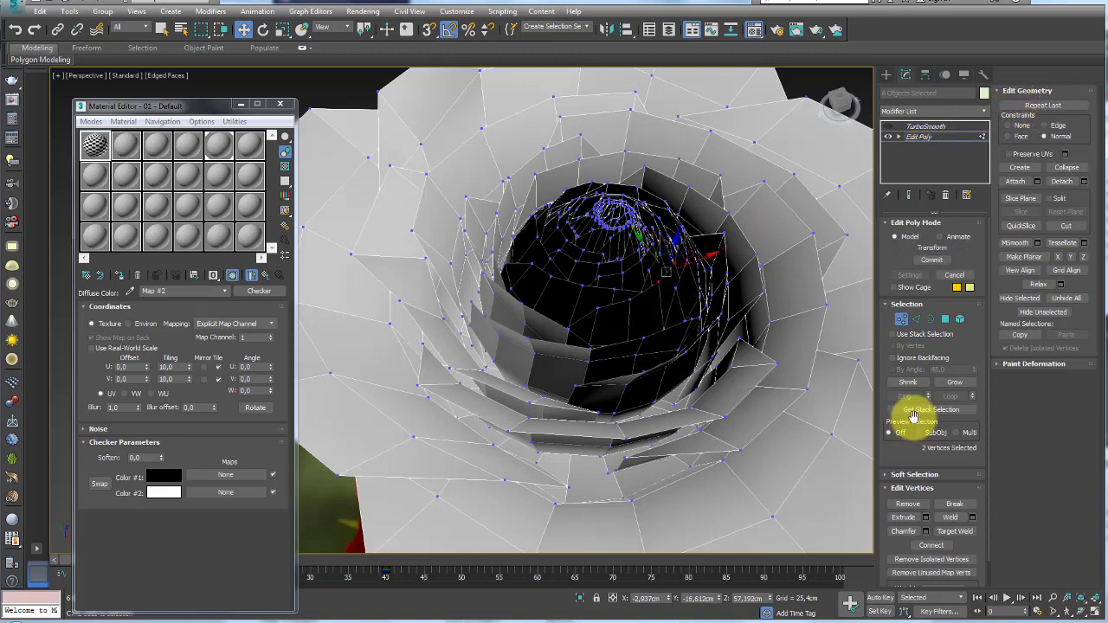
left_click(914, 474)
Step: Enable Soft Selection, reduce Falloff to 38,608cm, and pull the bud's central vertices sideways
left_click(1005, 106)
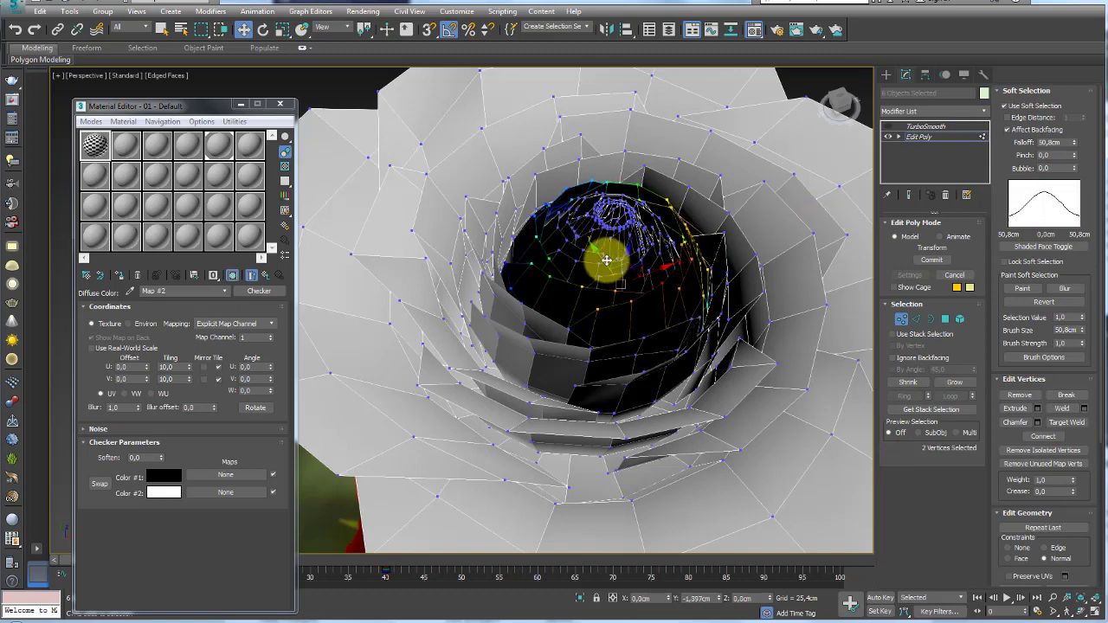
mouse_move(1073, 142)
left_mouse_down()
mouse_move(1072, 157)
mouse_move(625, 309)
left_mouse_up()
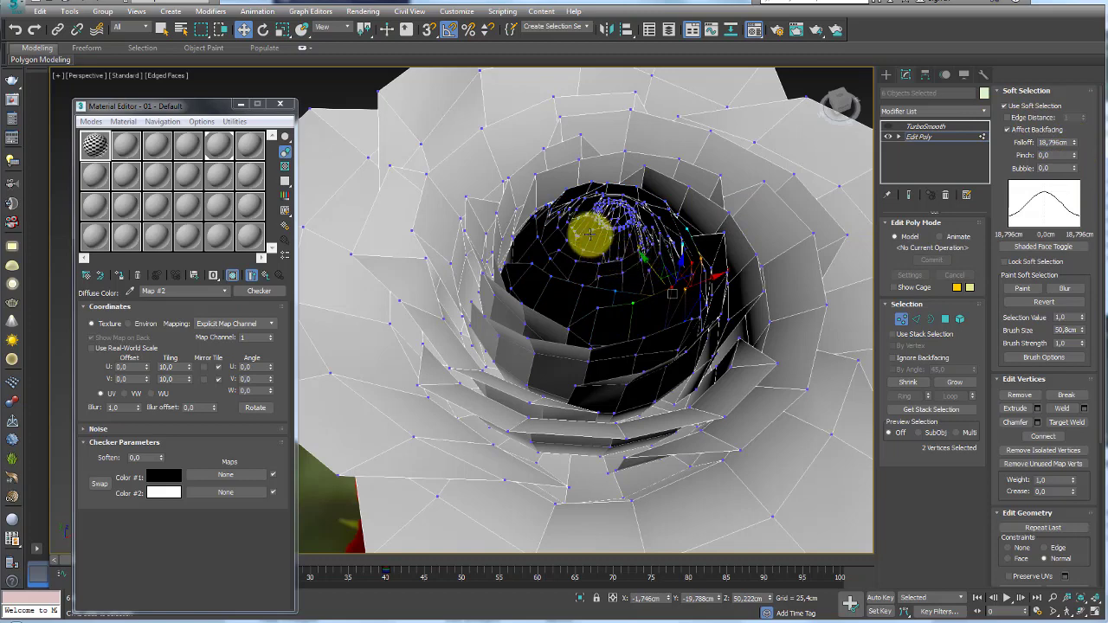
left_click_drag(632, 224, 661, 216)
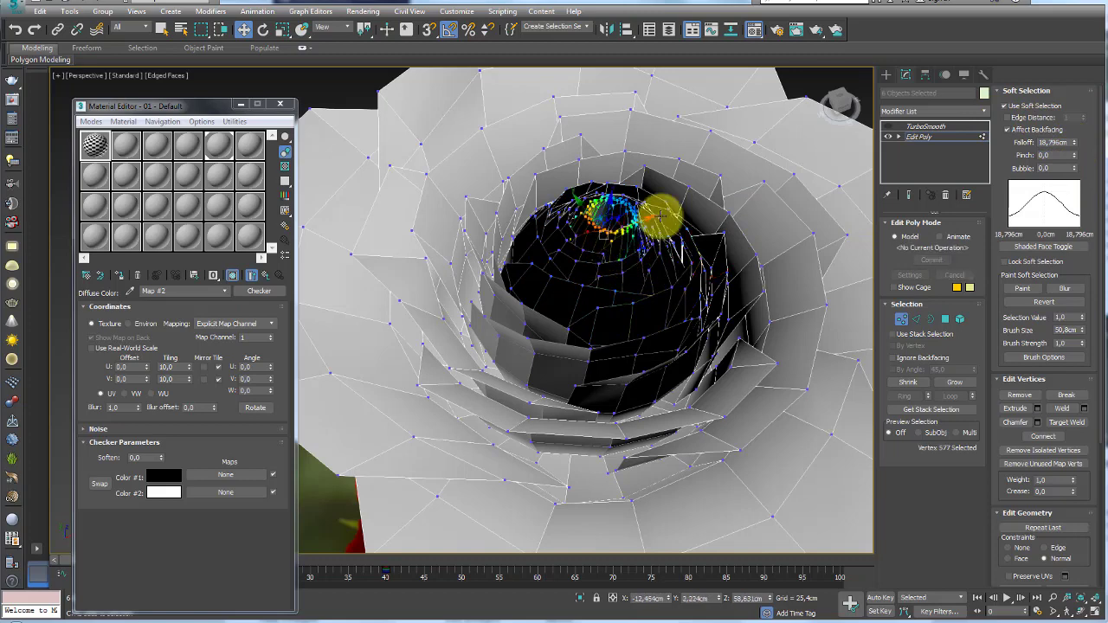
left_click_drag(1073, 161, 840, 206)
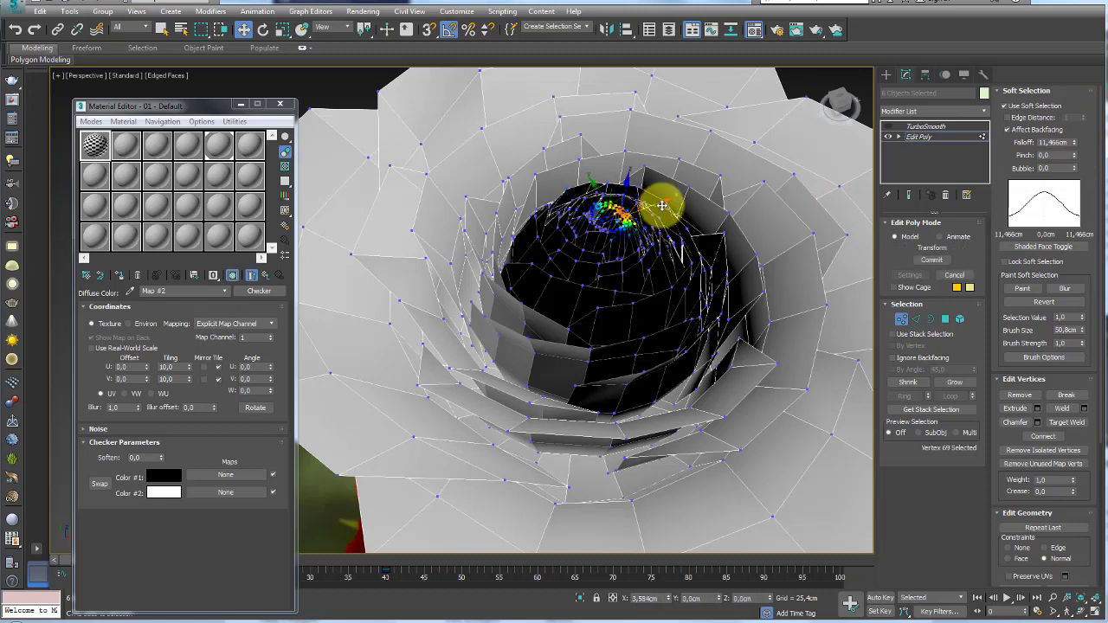
left_click_drag(663, 205, 566, 225)
Step: Select a wider group of centre vertices and nudge them with Falloff widened to 28,32cm
left_click(534, 221)
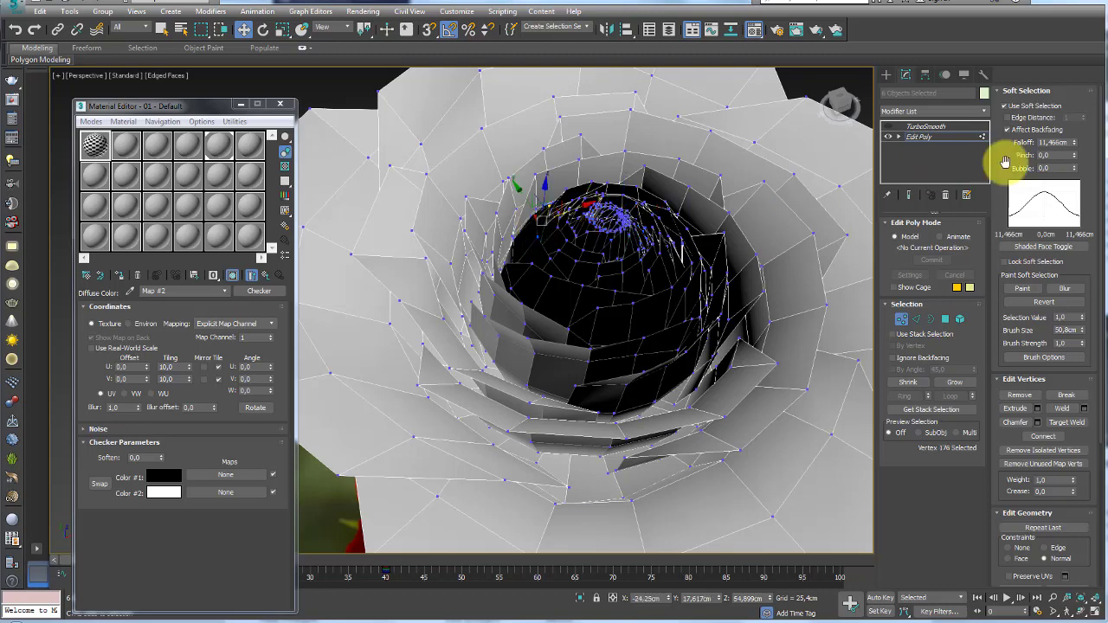
left_click_drag(1073, 140, 1068, 49)
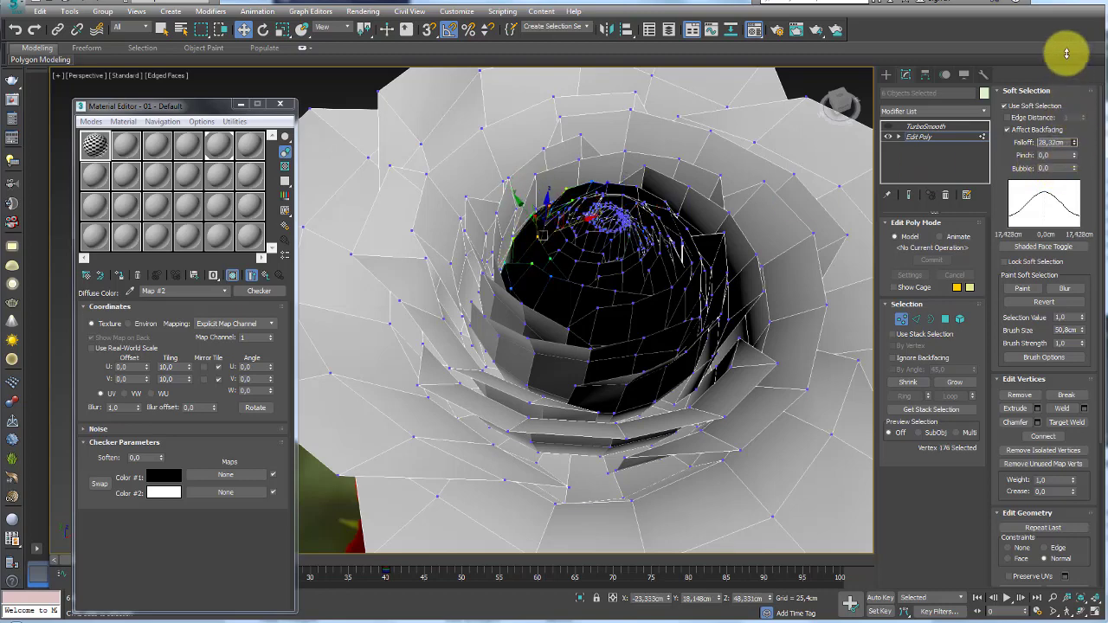
left_click_drag(554, 222, 573, 226)
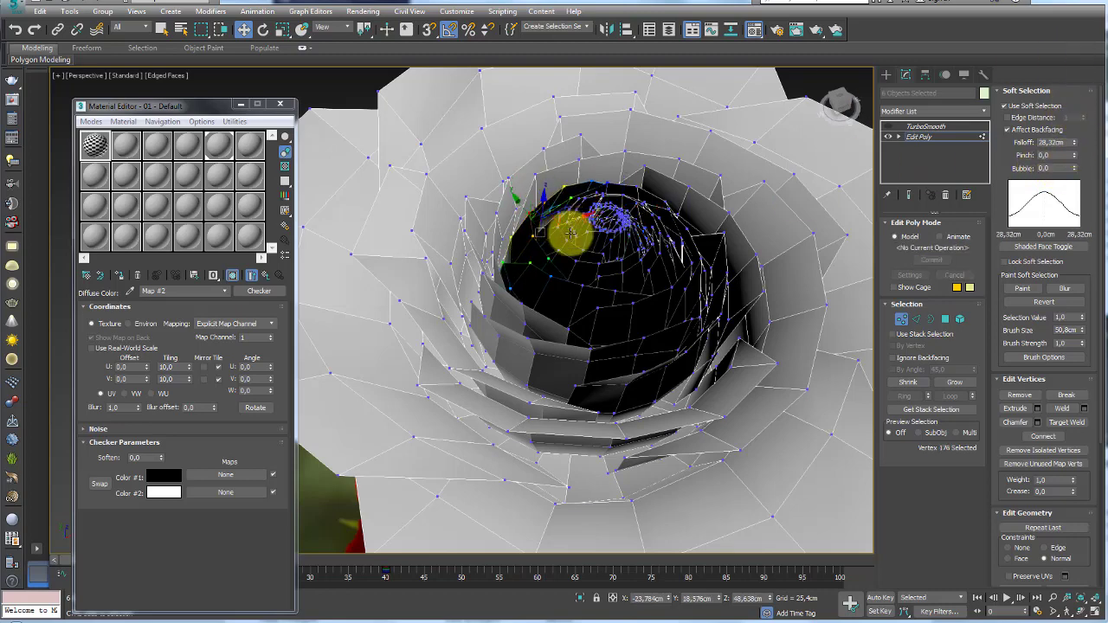
Step: Collapse the Soft Selection settings and nudge the outer petal vertex slightly down
mouse_move(564, 231)
middle_mouse_down("alt")
mouse_move(584, 286)
mouse_move(667, 240)
middle_mouse_up("alt")
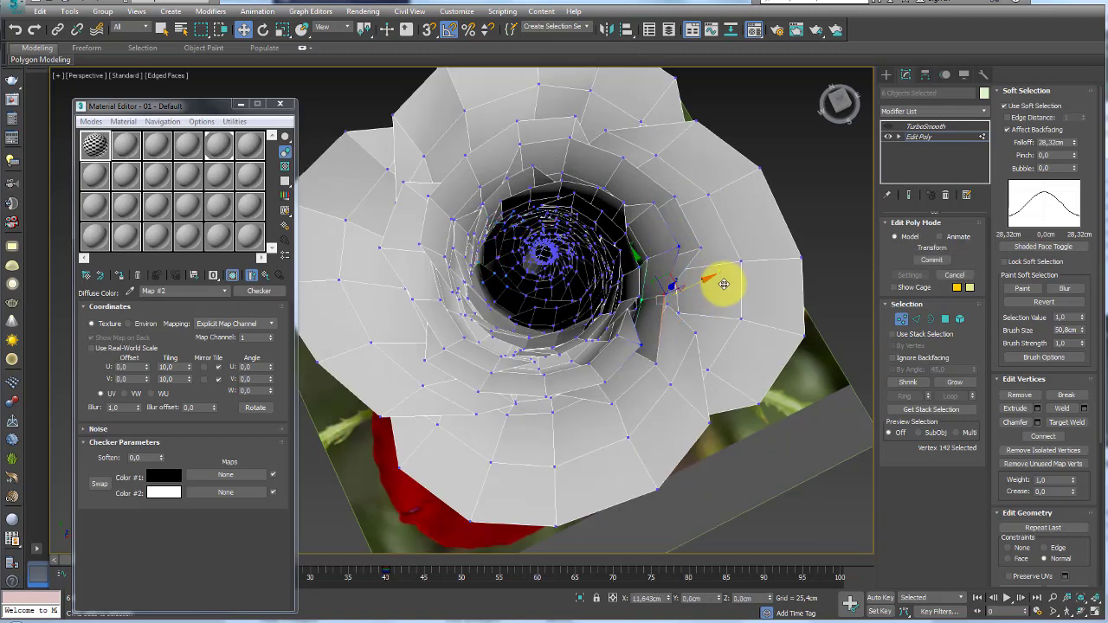
mouse_move(713, 284)
middle_mouse_down("alt")
mouse_move(650, 250)
mouse_move(703, 274)
middle_mouse_up("alt")
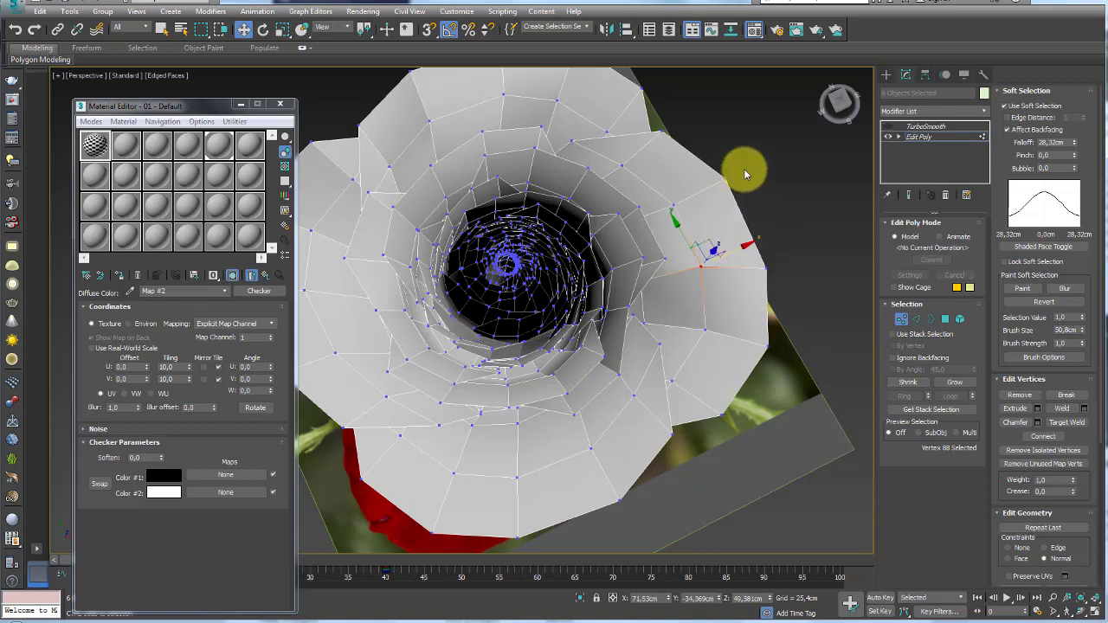
mouse_move(736, 180)
middle_mouse_down("alt")
mouse_move(710, 234)
mouse_move(984, 136)
middle_mouse_up("alt")
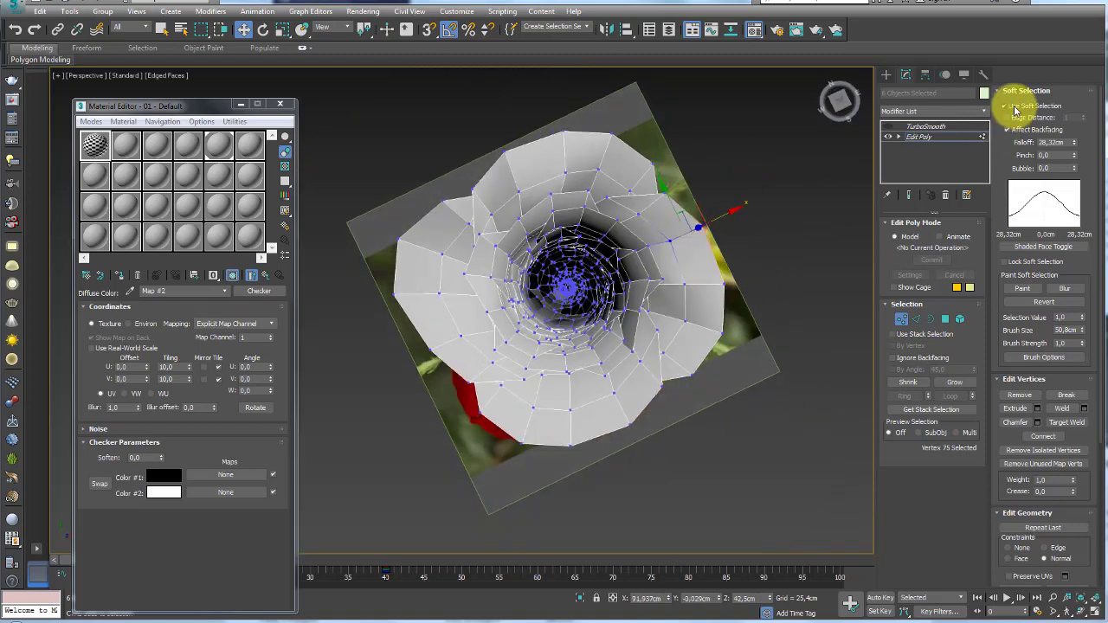
scroll(723, 287, "up", 1)
scroll(650, 240, "up", 3)
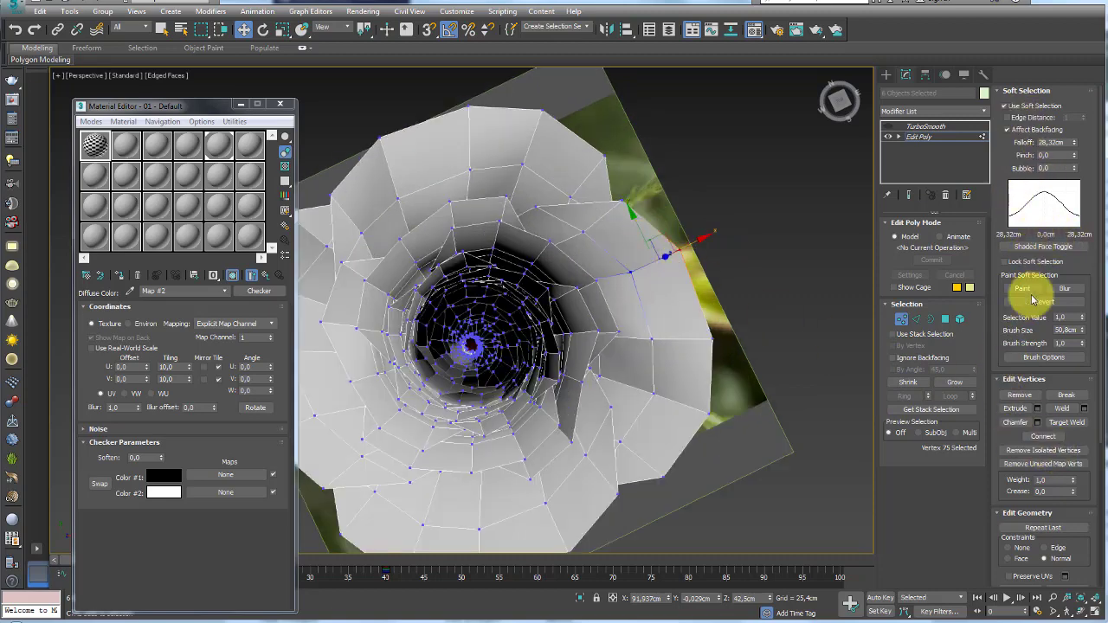
left_click(1014, 90)
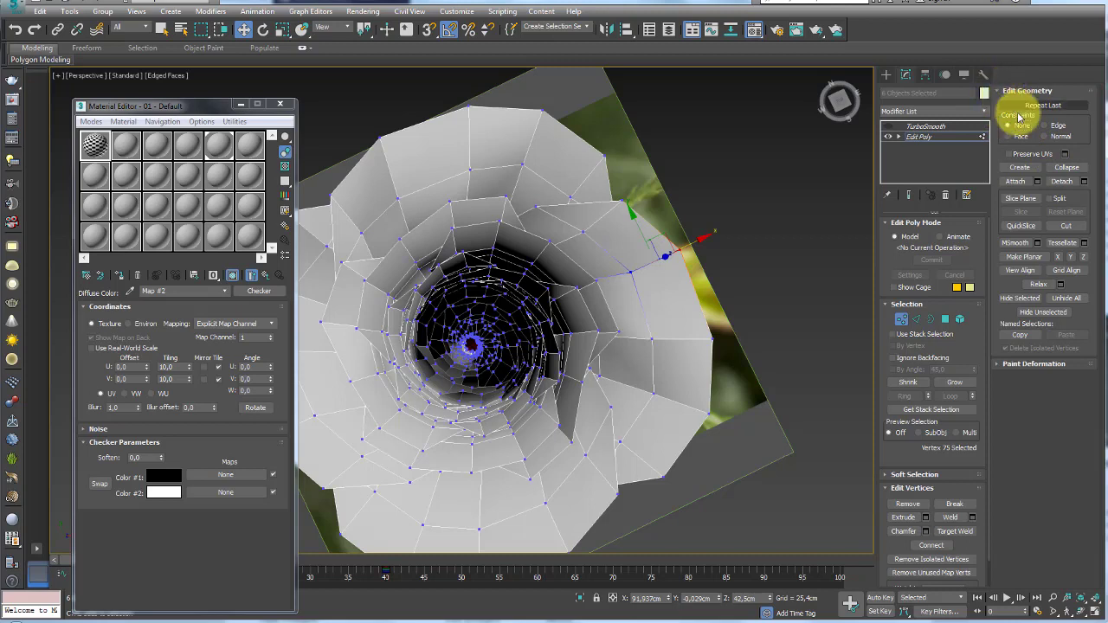
left_click_drag(668, 241, 663, 246)
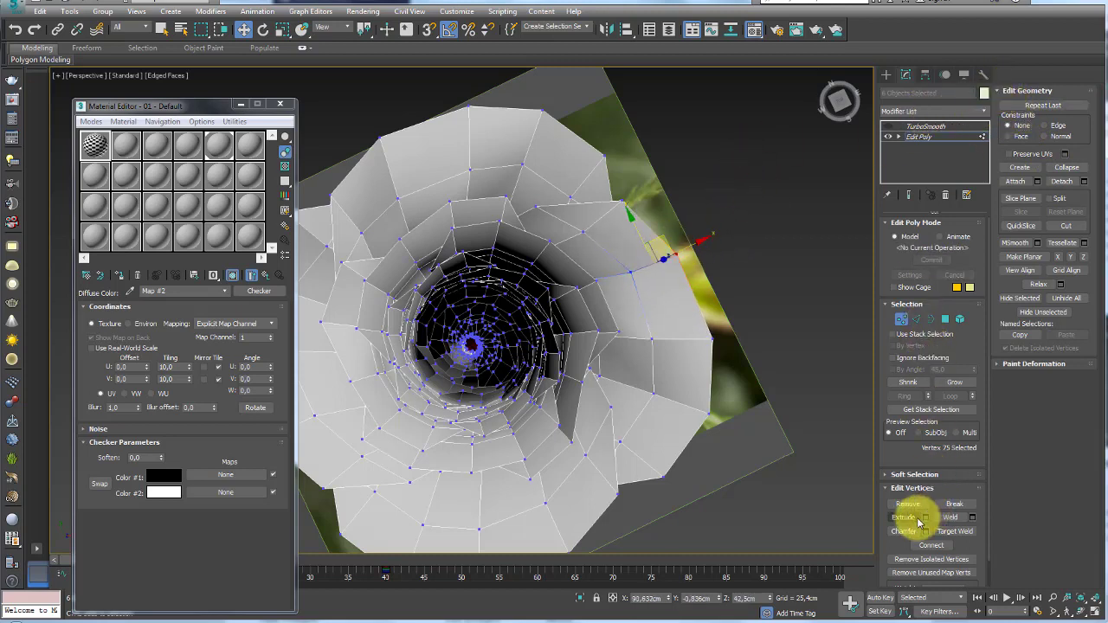
Step: Raise the soft-selection Falloff to 49,56cm and pull the outer petal vertex and corner outward
left_click(913, 474)
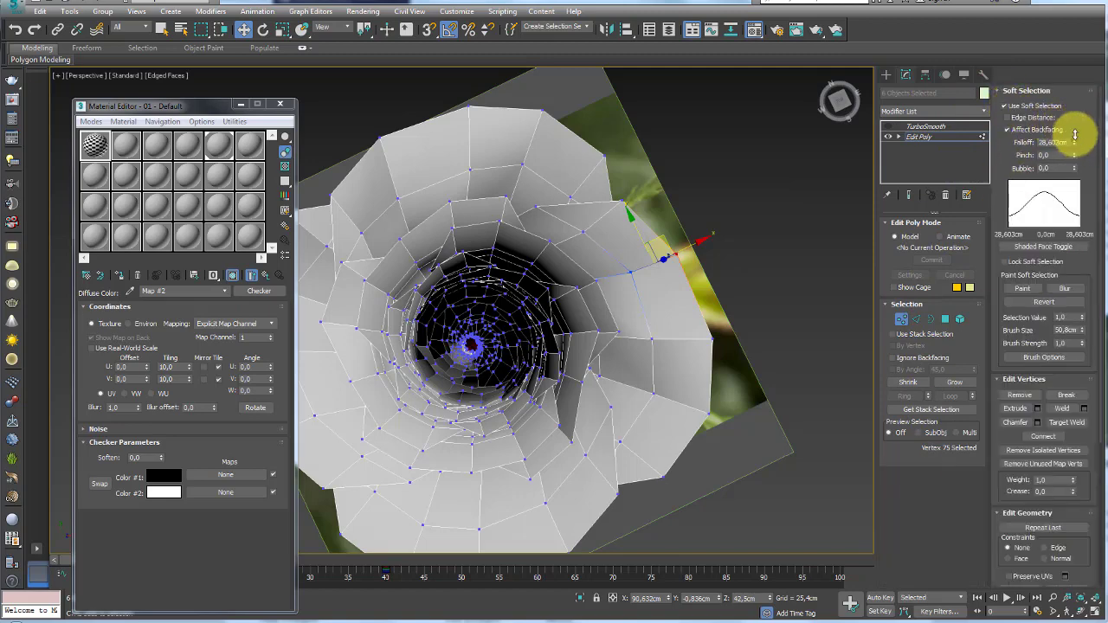
left_click_drag(1074, 135, 1088, 20)
left_click_drag(648, 252, 626, 256)
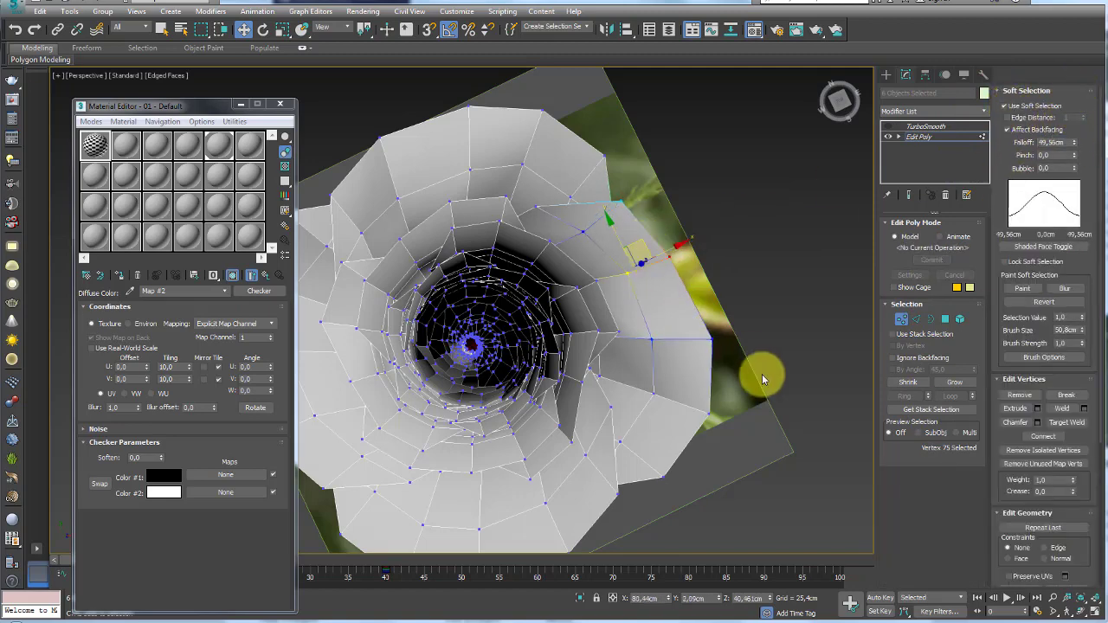
left_click_drag(763, 379, 716, 406)
left_click_drag(661, 376, 648, 376)
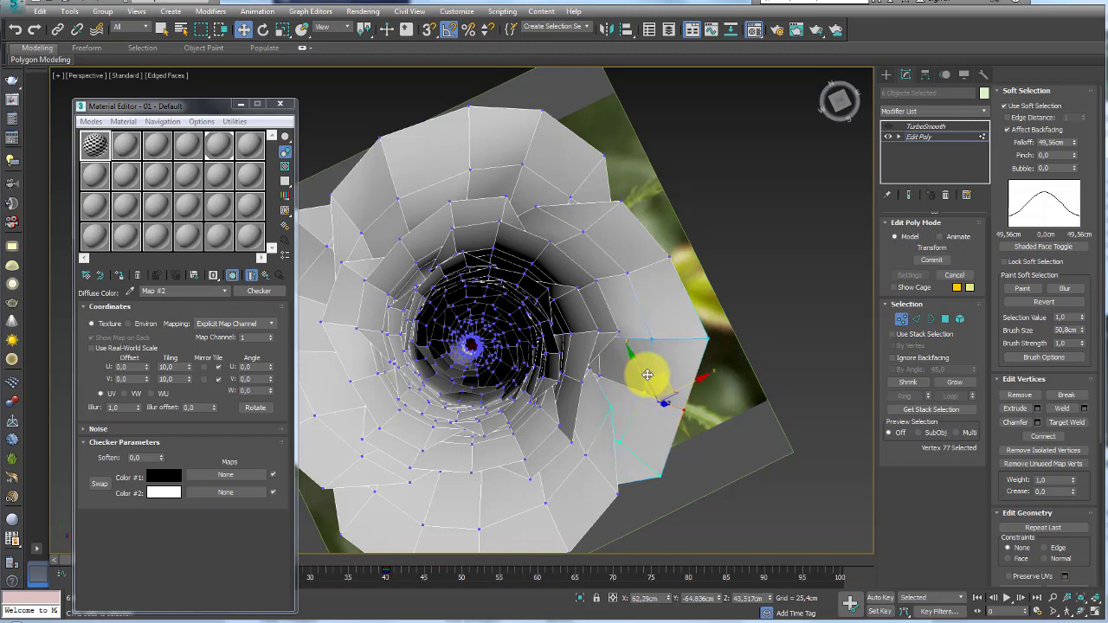
Step: Select further outer-rim vertices and pull the top rim down
left_click(683, 347)
middle_click_drag(584, 192, 683, 208, "alt")
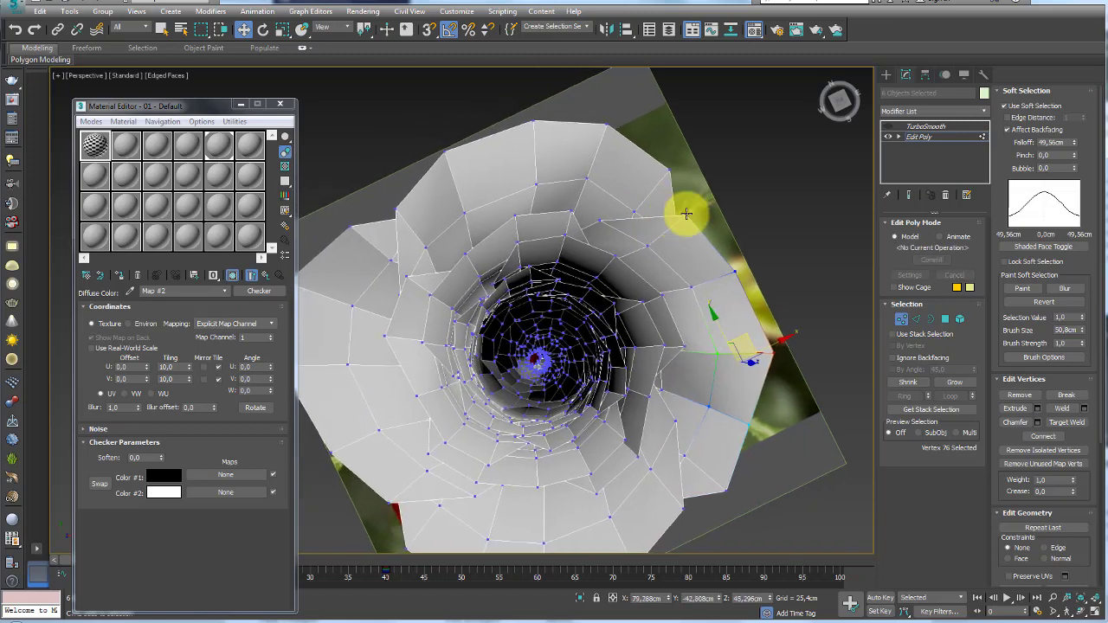
left_click(649, 187)
left_click_drag(631, 164, 626, 181)
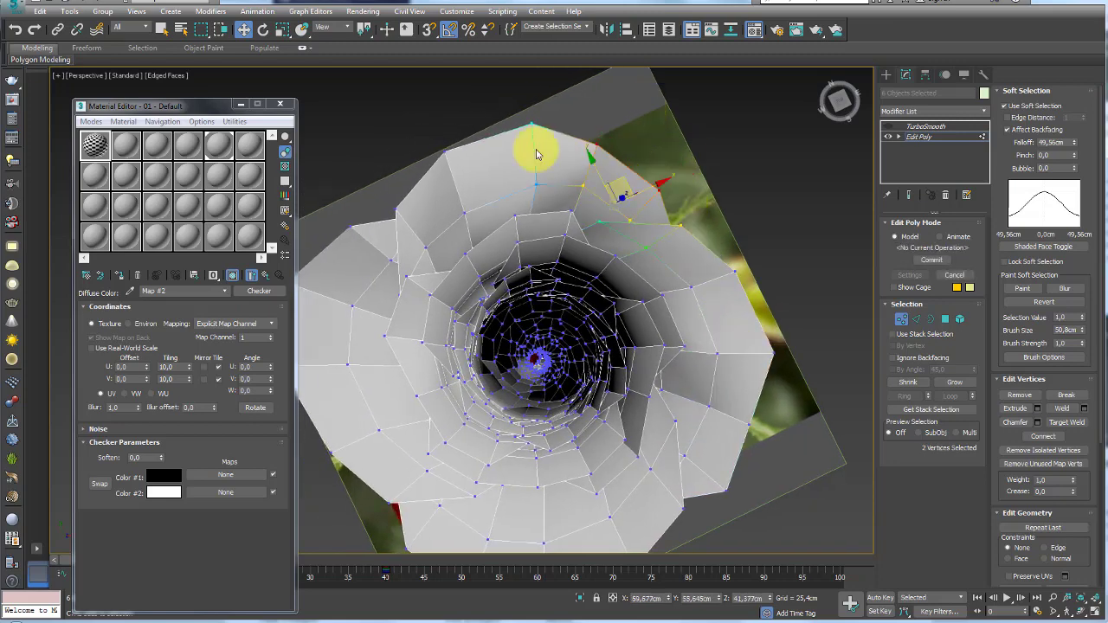
Step: Move two left-edge petal vertices, then push them inward with Falloff widened to 59,384cm
left_click(450, 177)
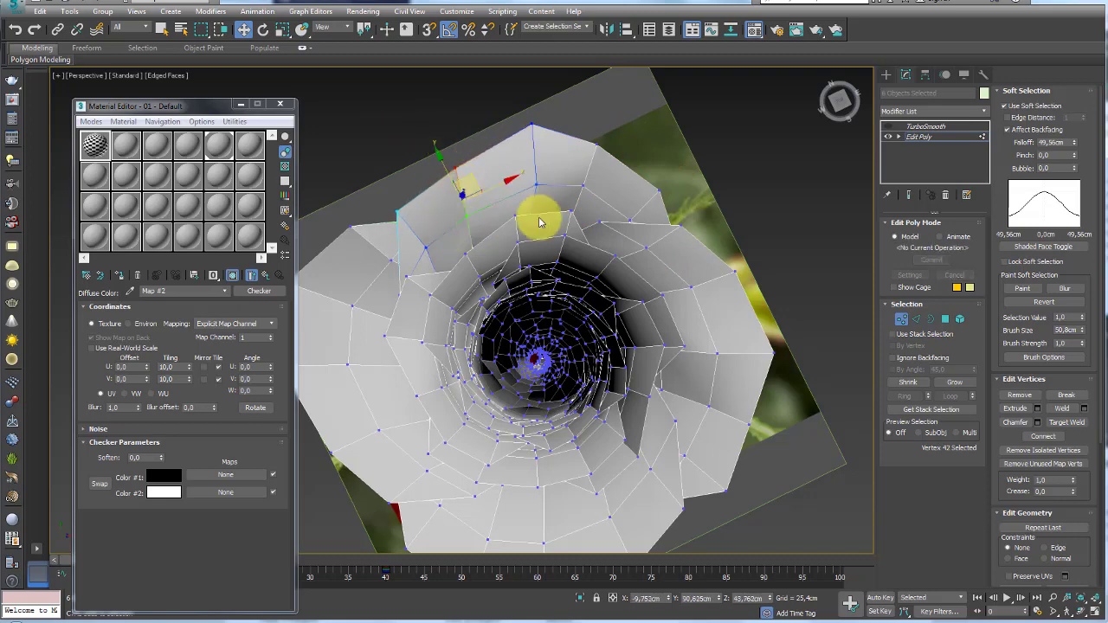
middle_click_drag(526, 217, 473, 205, "alt")
left_click_drag(473, 205, 514, 314)
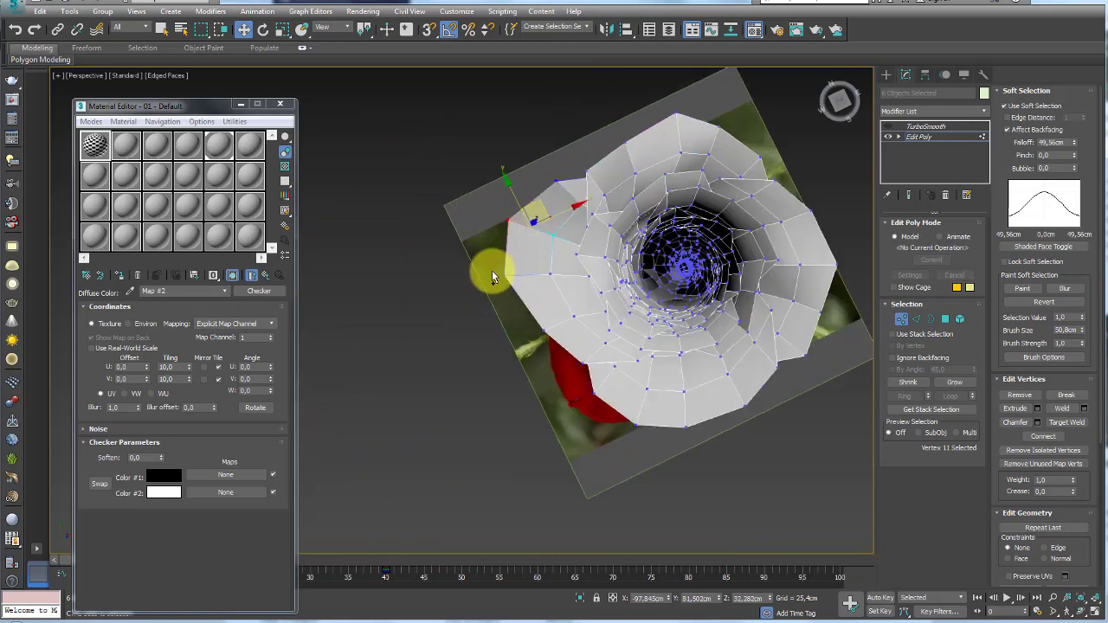
mouse_move(531, 268)
left_mouse_down()
mouse_move(525, 230)
mouse_move(560, 219)
mouse_move(539, 215)
left_mouse_up()
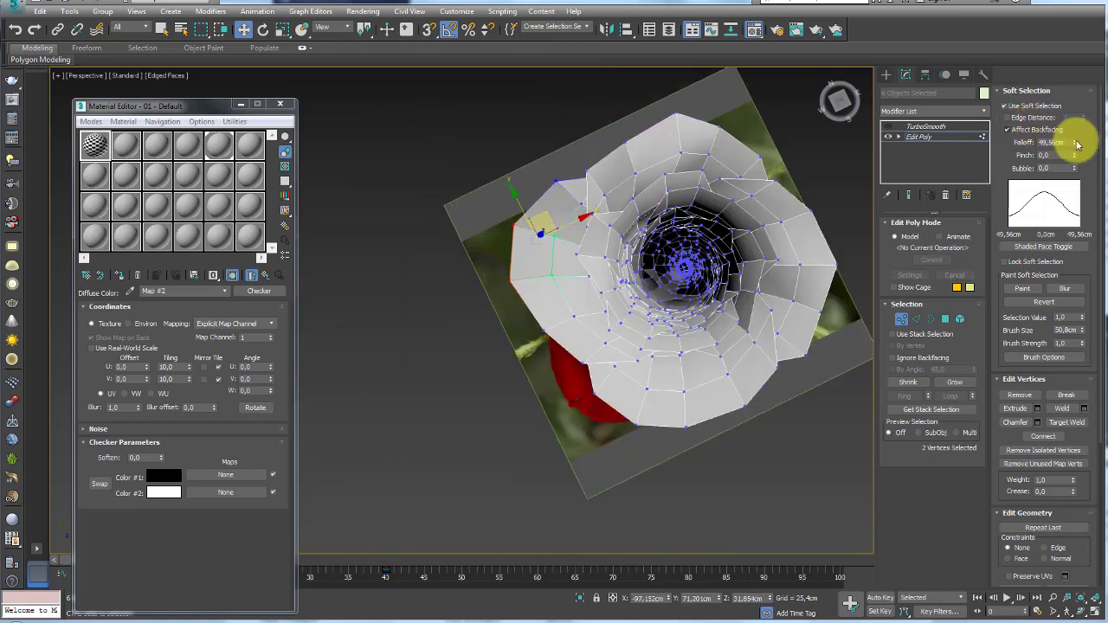
left_click_drag(1074, 148, 1081, 112)
left_click_drag(593, 220, 603, 295)
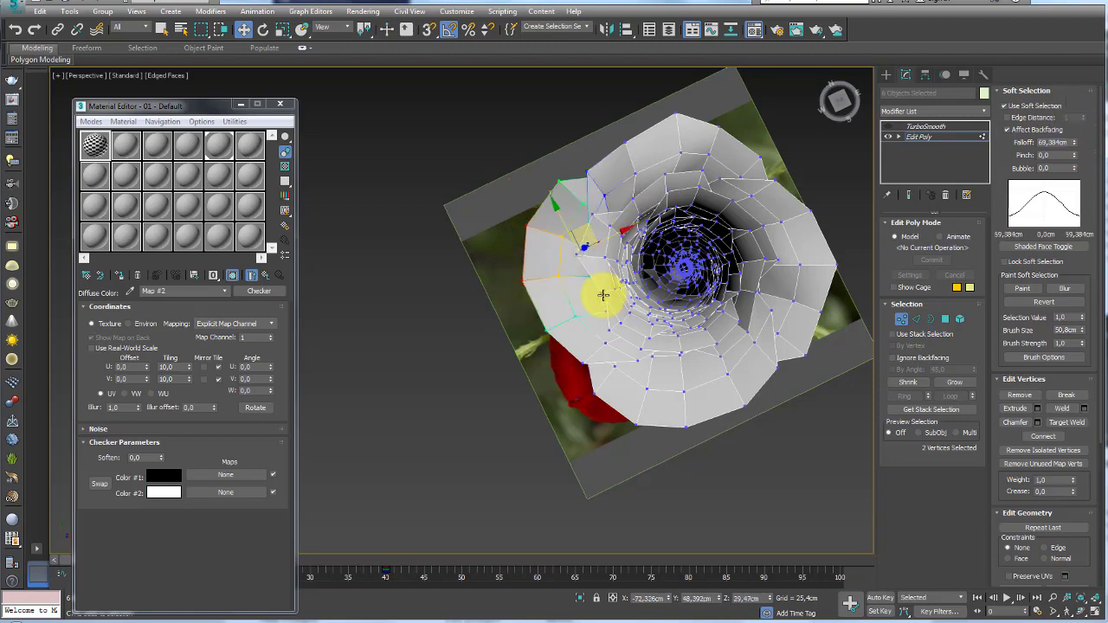
Step: Pull a vertex inside the cone down with Falloff 32,61cm, then set Falloff to 38,48cm
mouse_move(619, 267)
middle_mouse_down("alt")
mouse_move(586, 239)
mouse_move(600, 321)
mouse_move(567, 176)
middle_mouse_up("alt")
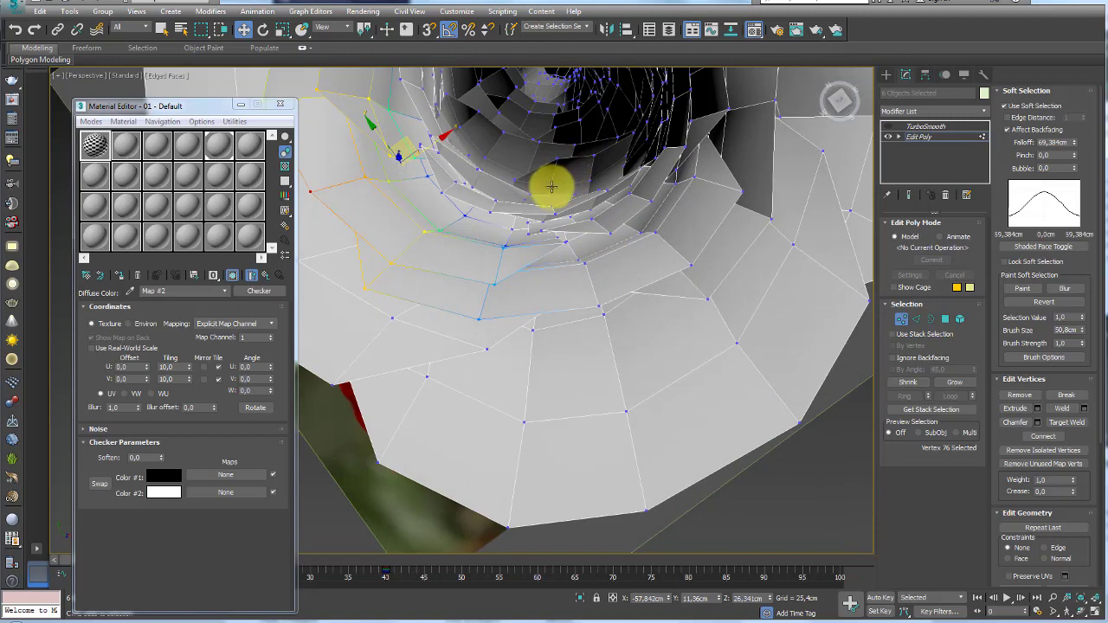
left_click(564, 179)
scroll(539, 129, "down", 3)
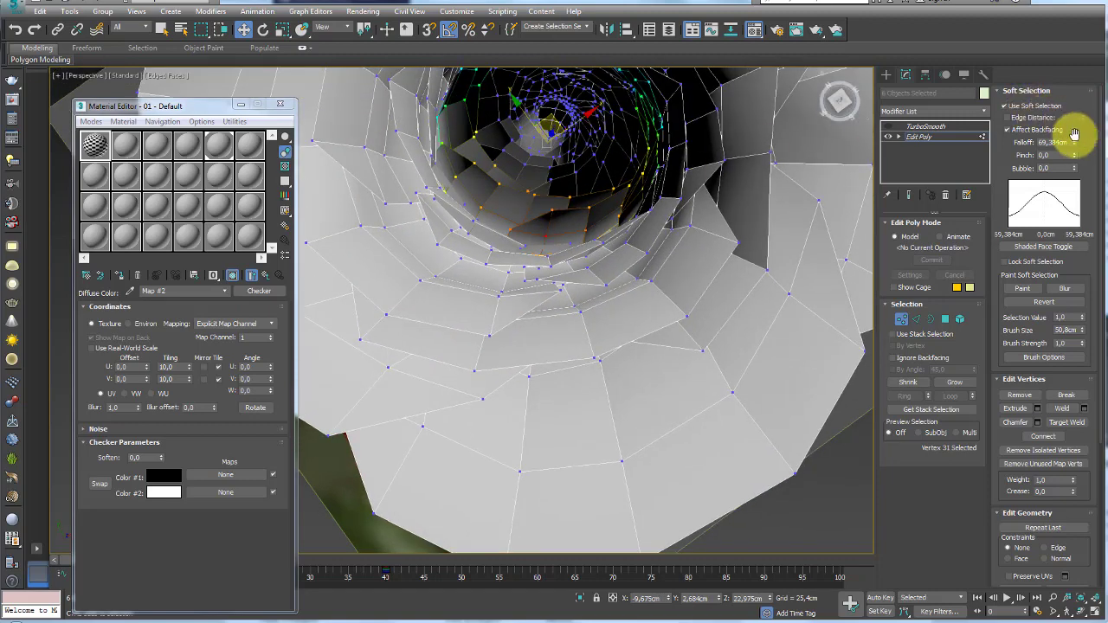
left_click_drag(1075, 149, 1080, 173)
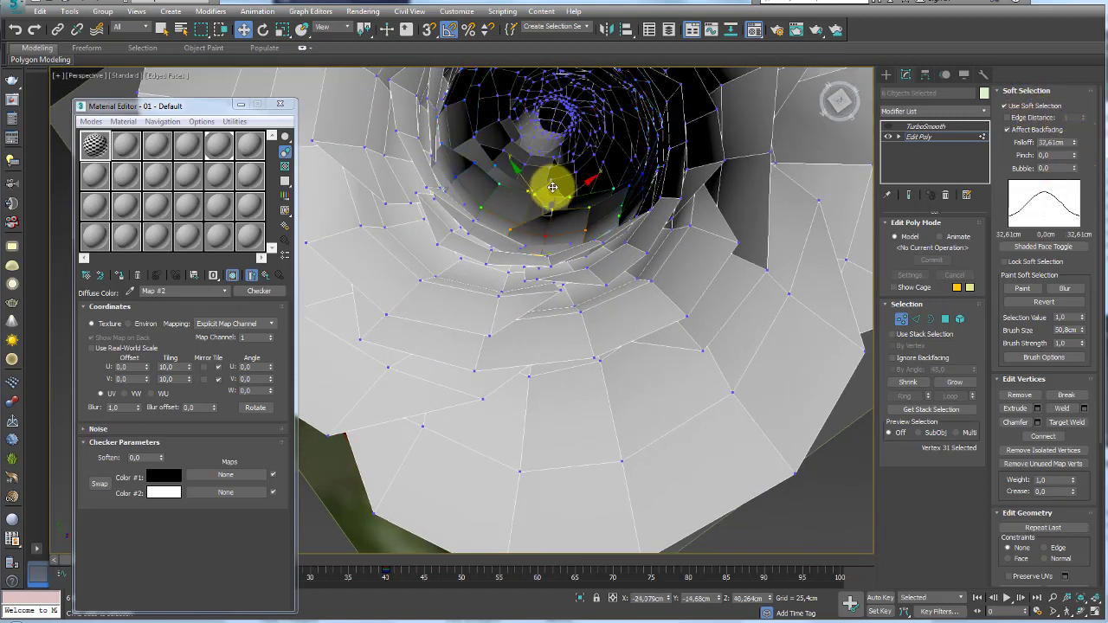
left_click_drag(540, 181, 551, 196)
mouse_move(470, 181)
middle_mouse_down("alt")
mouse_move(482, 223)
mouse_move(476, 209)
mouse_move(602, 163)
middle_mouse_up("alt")
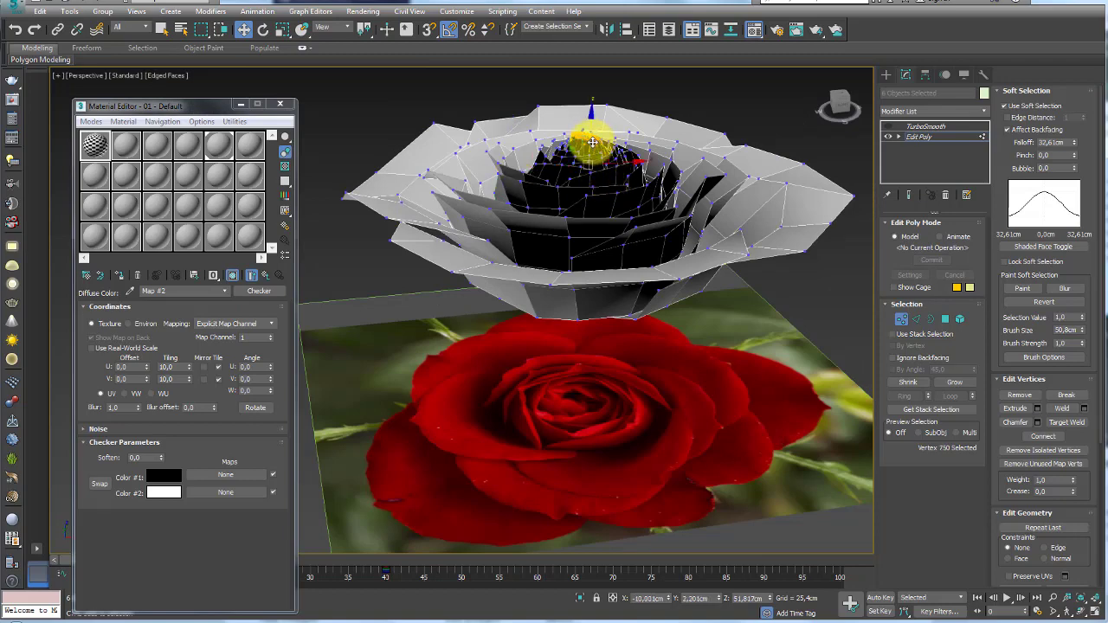
left_click_drag(1073, 142, 1073, 111)
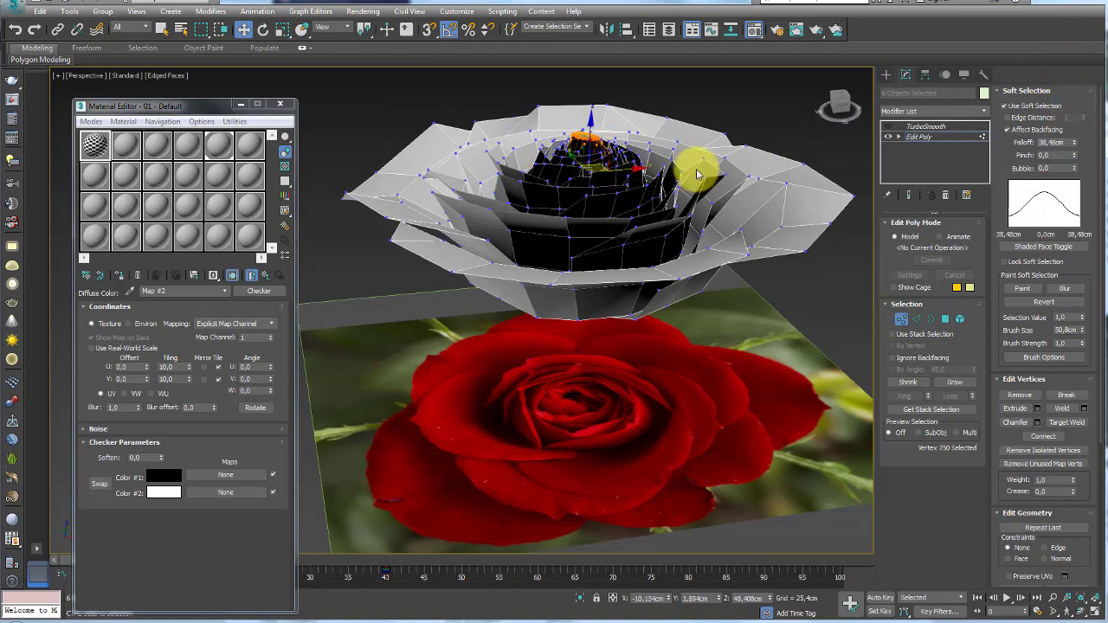
middle_click_drag(697, 173, 690, 122, "alt")
Step: Rotate the bud's top vertices, then the ring of 12 inner-petal edges by -5° to curl the centre
key("e")
middle_click_drag(631, 141, 610, 192)
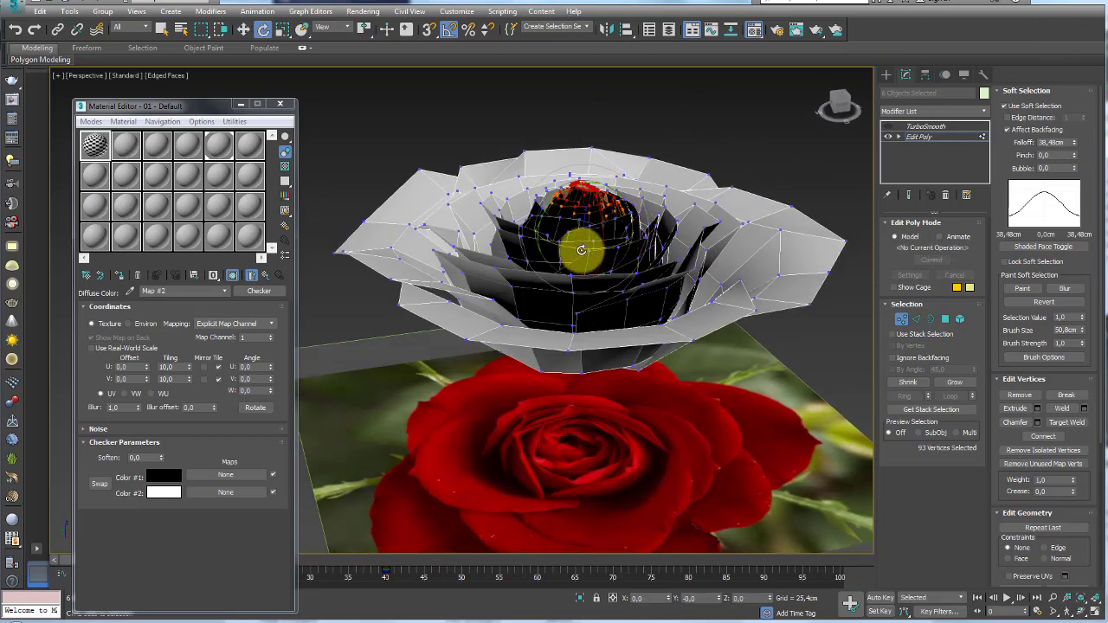
left_click_drag(611, 194, 540, 254)
left_click(904, 321)
left_click(915, 319)
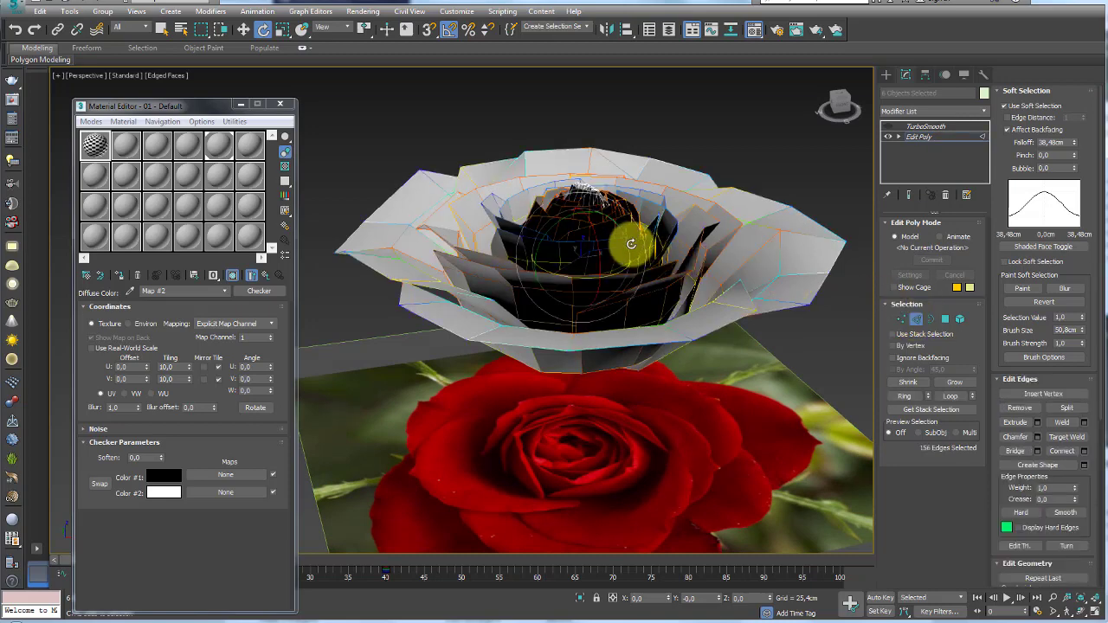
left_click_drag(629, 225, 629, 226)
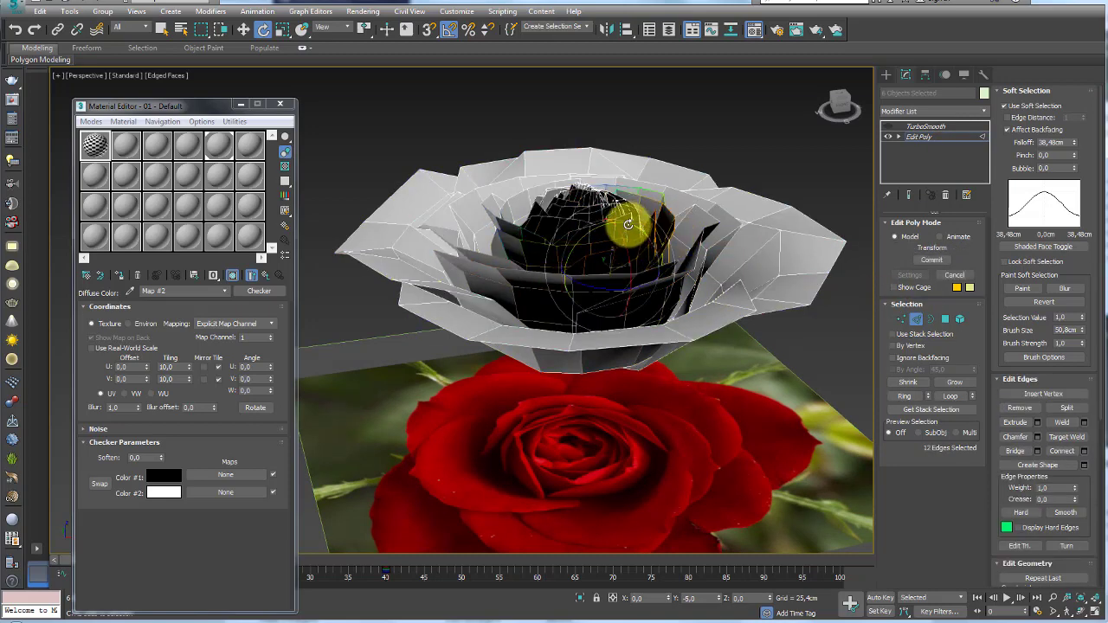
middle_click_drag(648, 225, 706, 220, "alt")
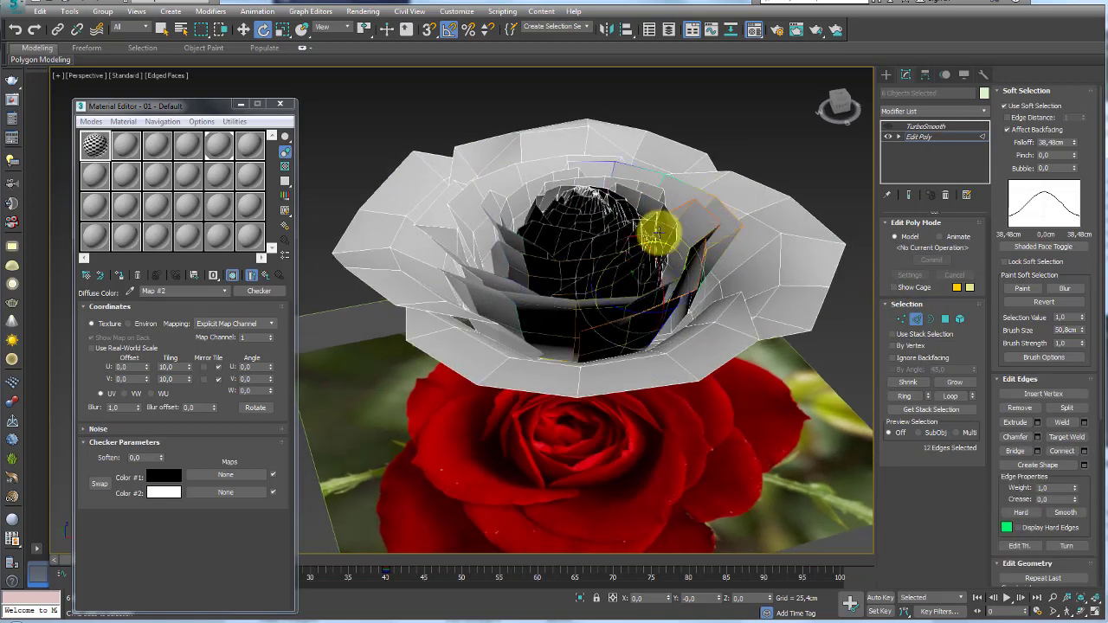
left_click_drag(660, 244, 657, 244)
middle_click_drag(669, 257, 718, 280, "alt")
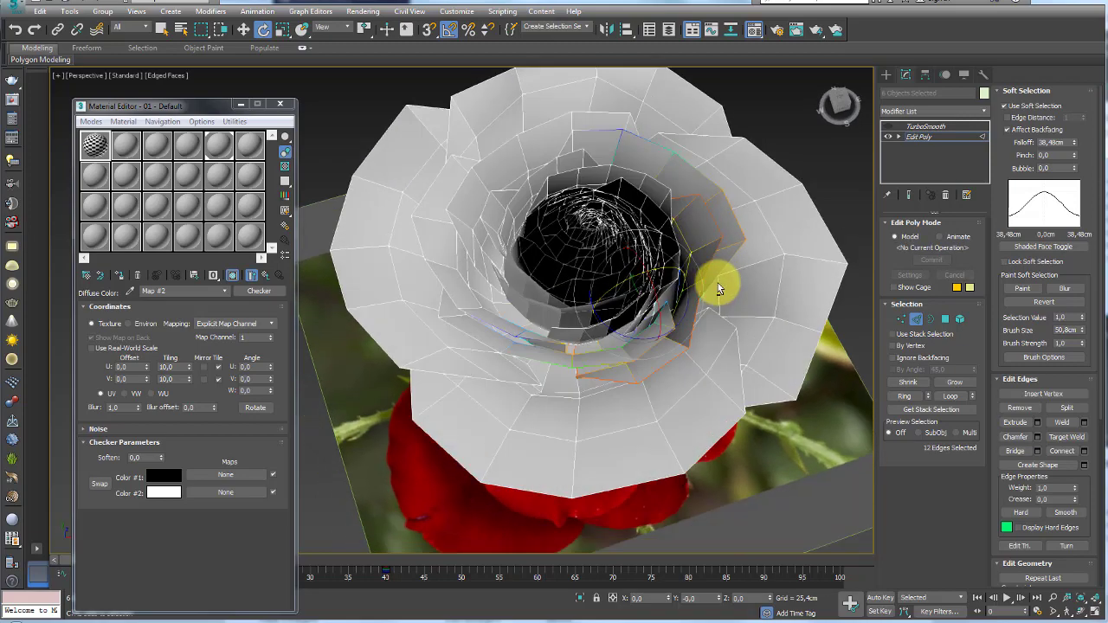
Step: Return to the object level and add a Shell modifier to thicken the rose petals
left_click(919, 137)
mouse_move(840, 141)
middle_mouse_down("alt")
mouse_move(662, 230)
mouse_move(732, 225)
middle_mouse_up("alt")
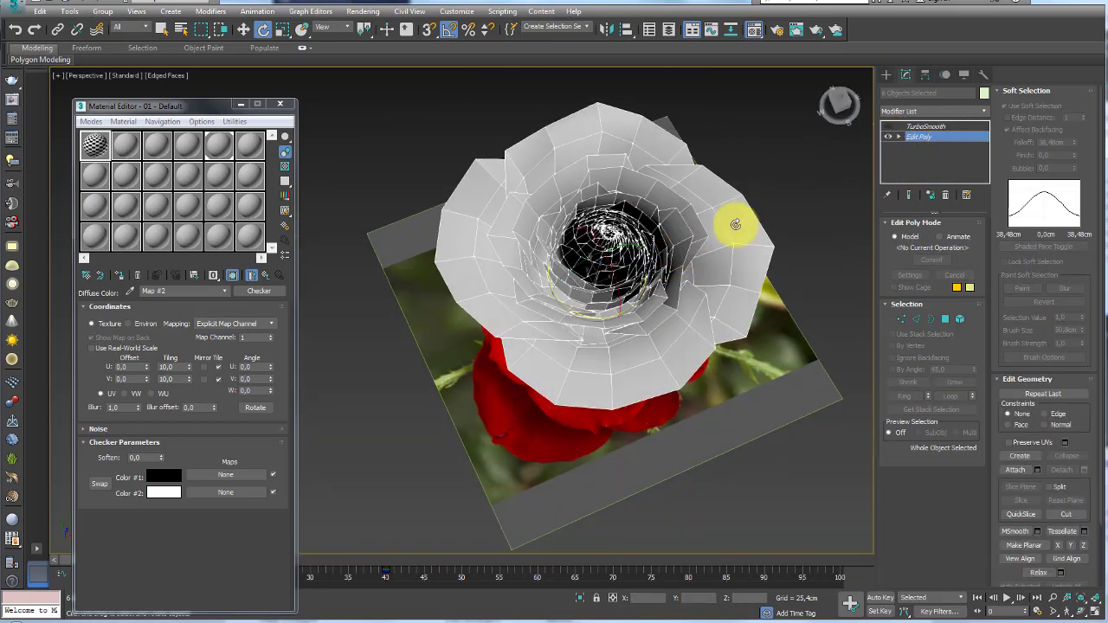
left_click(983, 117)
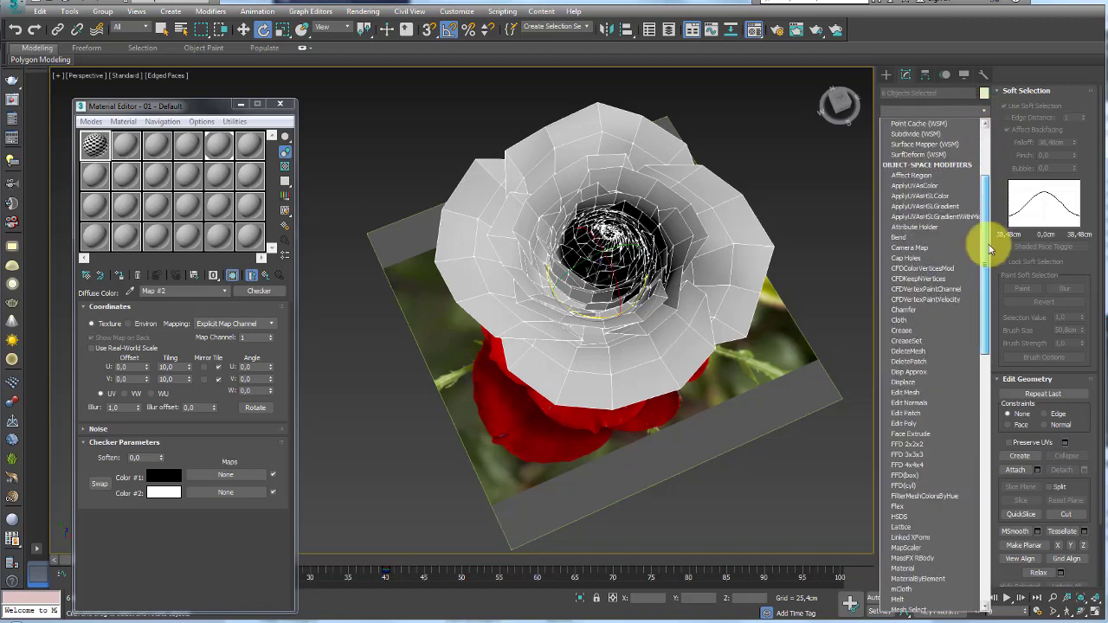
left_click_drag(986, 242, 976, 502)
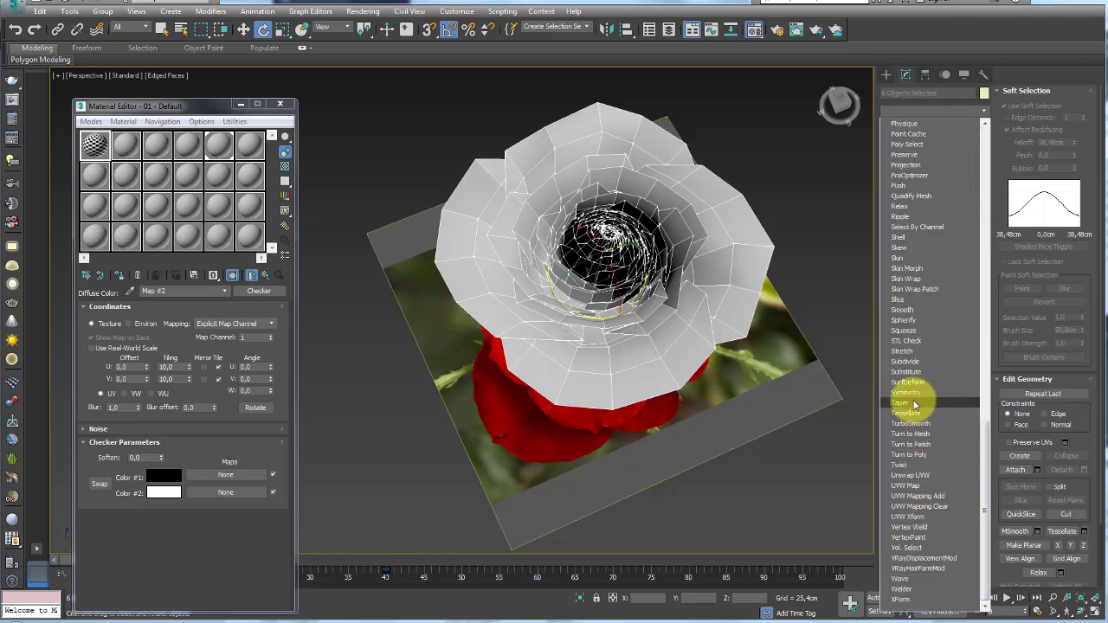
left_click(891, 237)
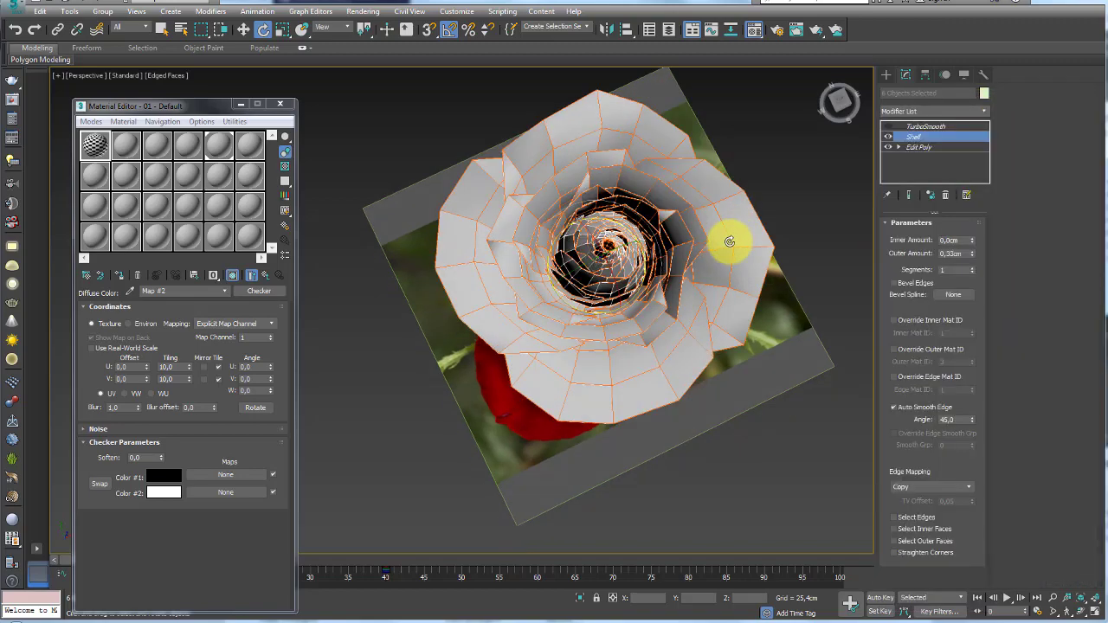
middle_click_drag(730, 240, 765, 169, "alt")
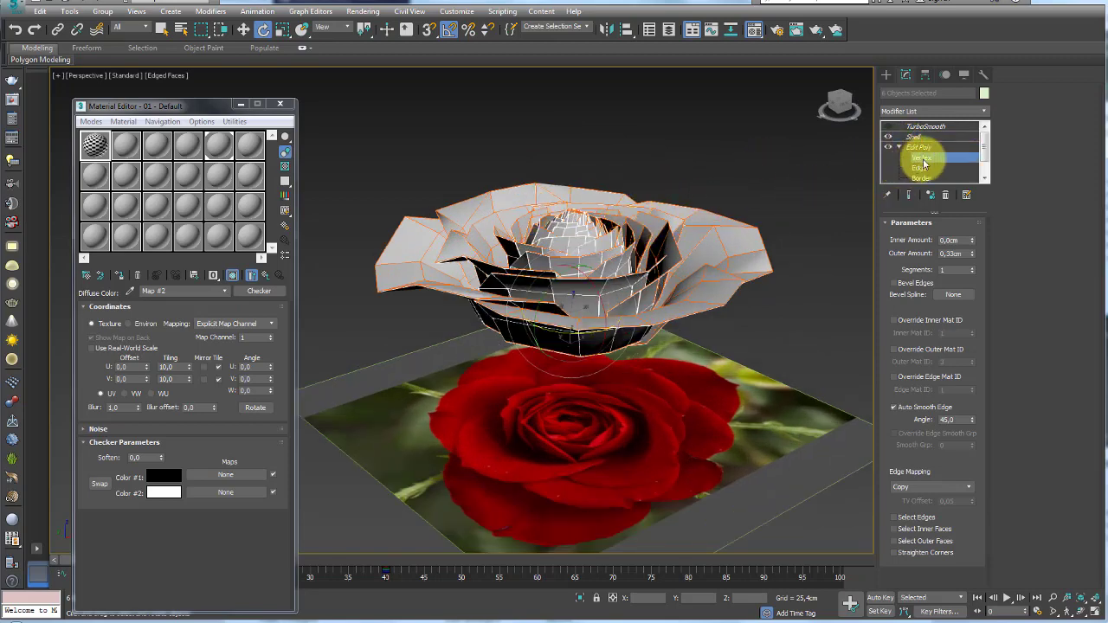
Step: Make TurboSmooth current, deselect everything and turn off edged faces for plain shading
left_click(923, 163)
left_click(918, 147)
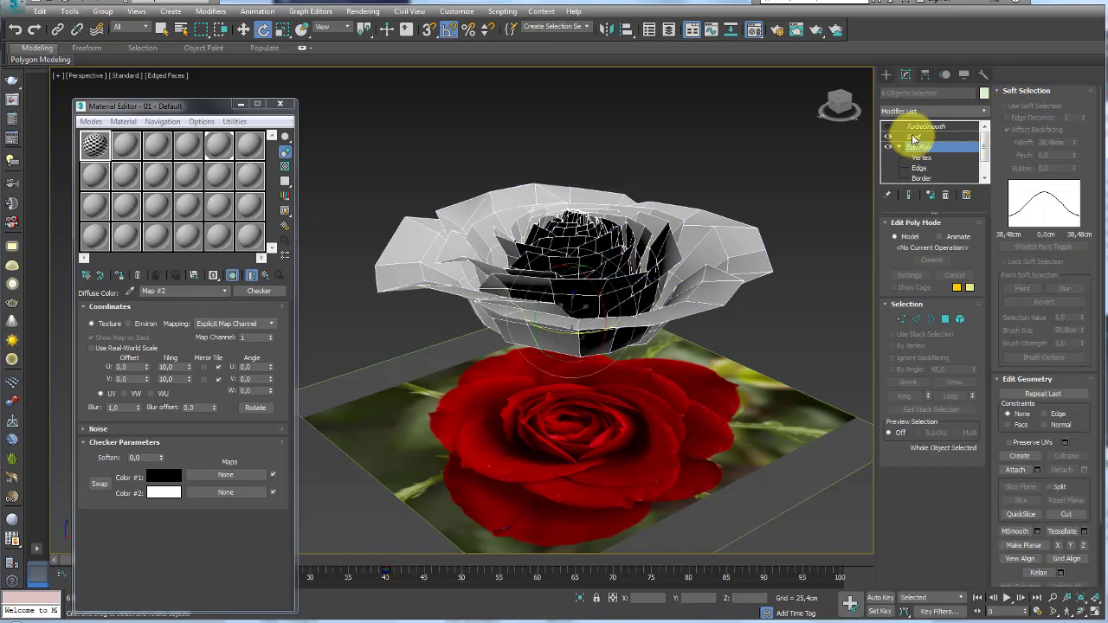
left_click(912, 139)
mouse_move(672, 195)
middle_mouse_down("alt")
mouse_move(663, 286)
mouse_move(680, 247)
mouse_move(588, 220)
mouse_move(656, 278)
middle_mouse_up("alt")
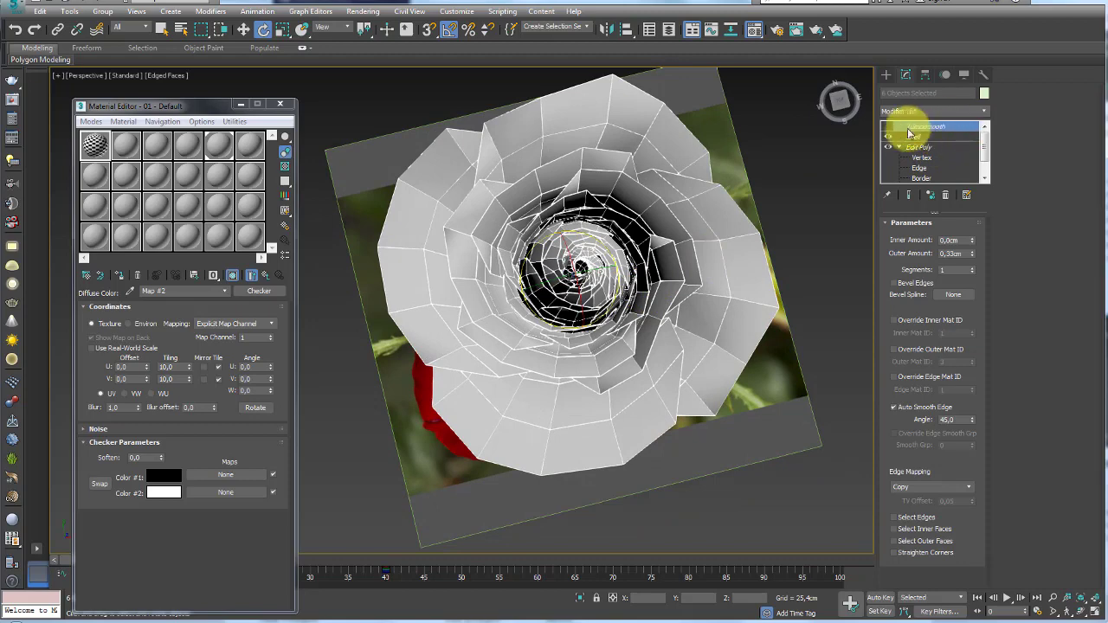
left_click(915, 129)
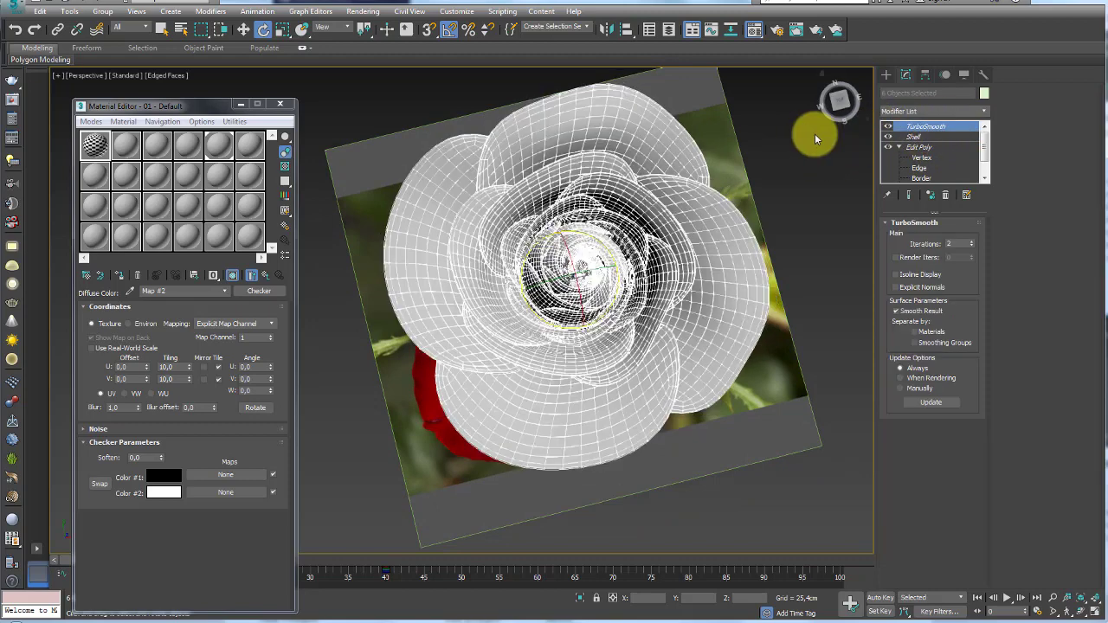
left_click(815, 133)
key("F4")
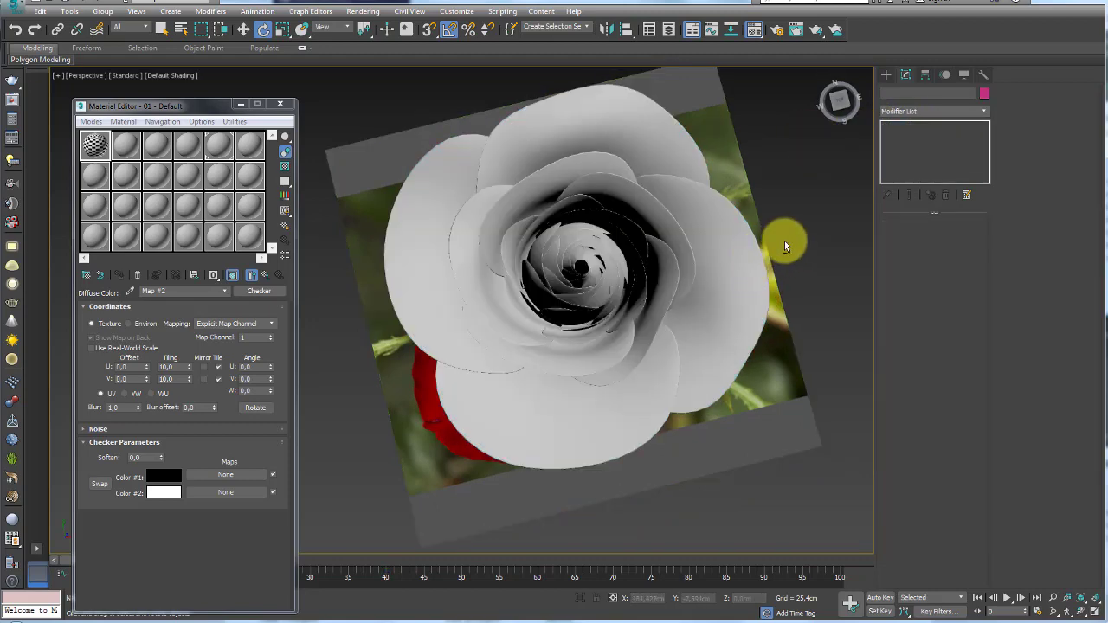
Step: Close the Material Editor and orbit to inspect the smoothed rose above the reference photo
mouse_move(784, 247)
middle_mouse_down("alt")
mouse_move(732, 323)
mouse_move(667, 234)
mouse_move(667, 324)
mouse_move(629, 363)
mouse_move(675, 300)
mouse_move(658, 276)
middle_mouse_up("alt")
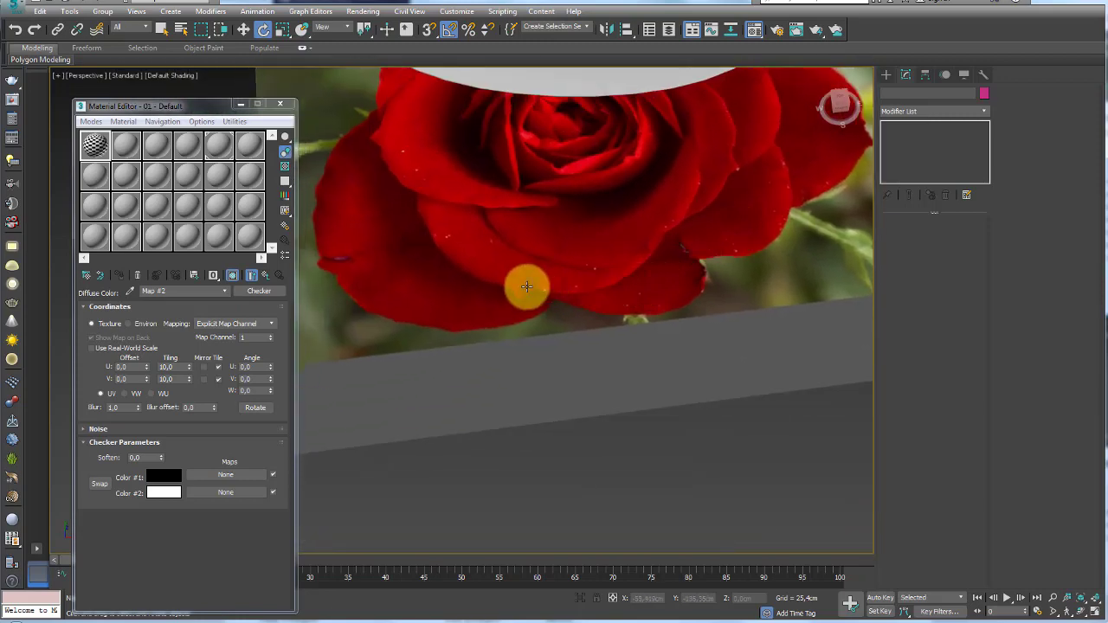
scroll(511, 282, "up", 2)
scroll(494, 242, "up", 2)
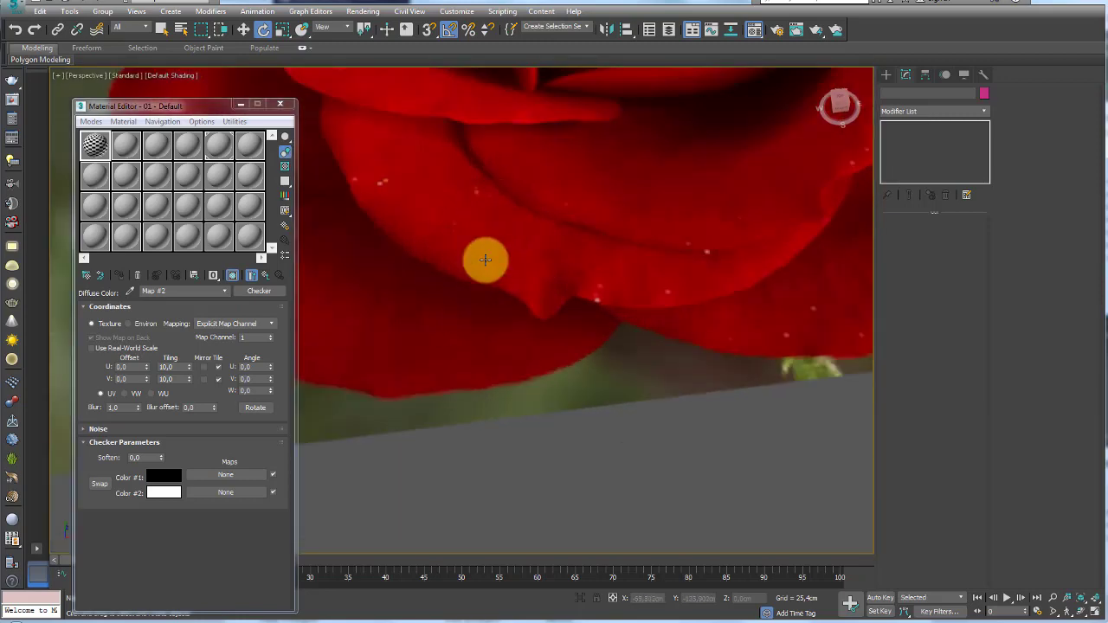
left_click(279, 104)
scroll(460, 253, "down", 2)
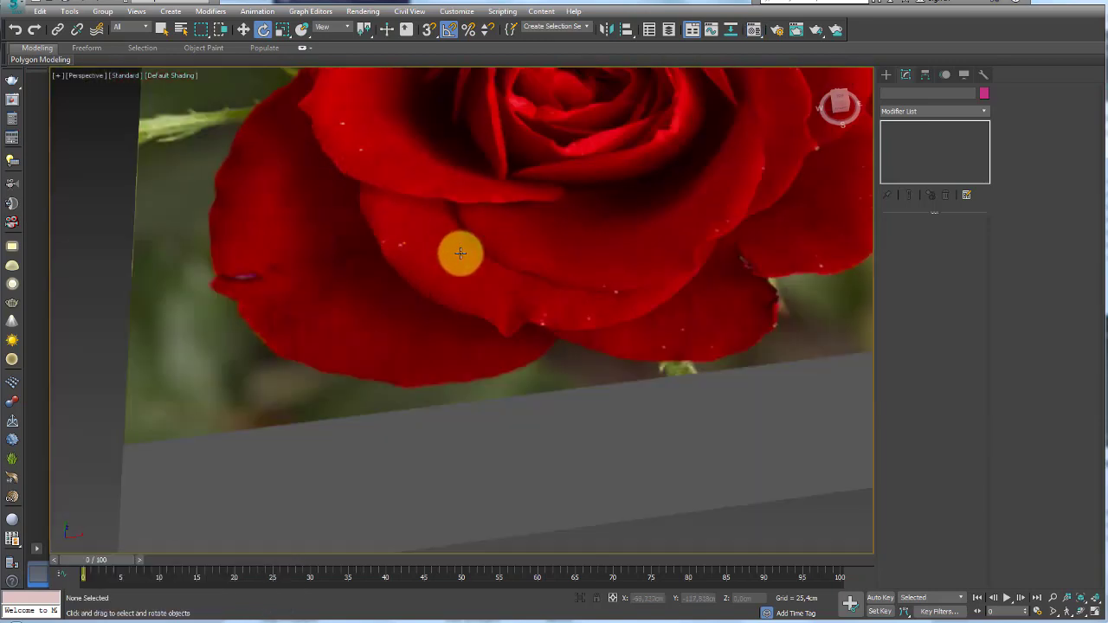
scroll(452, 246, "down", 3)
middle_click_drag(455, 240, 376, 257, "alt")
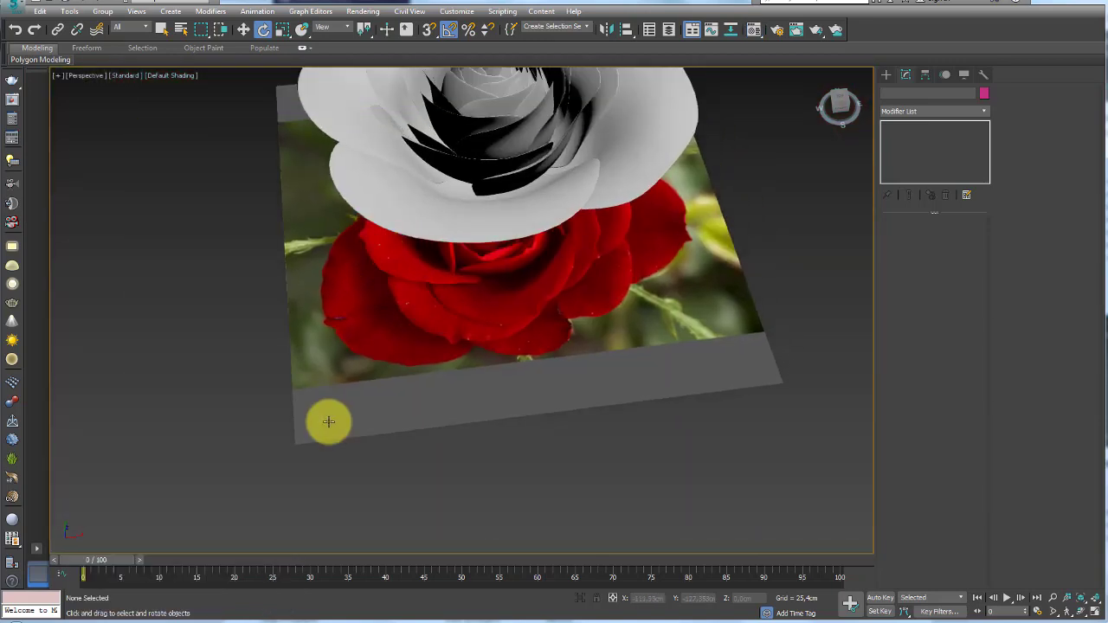
middle_click_drag(453, 215, 421, 308, "alt")
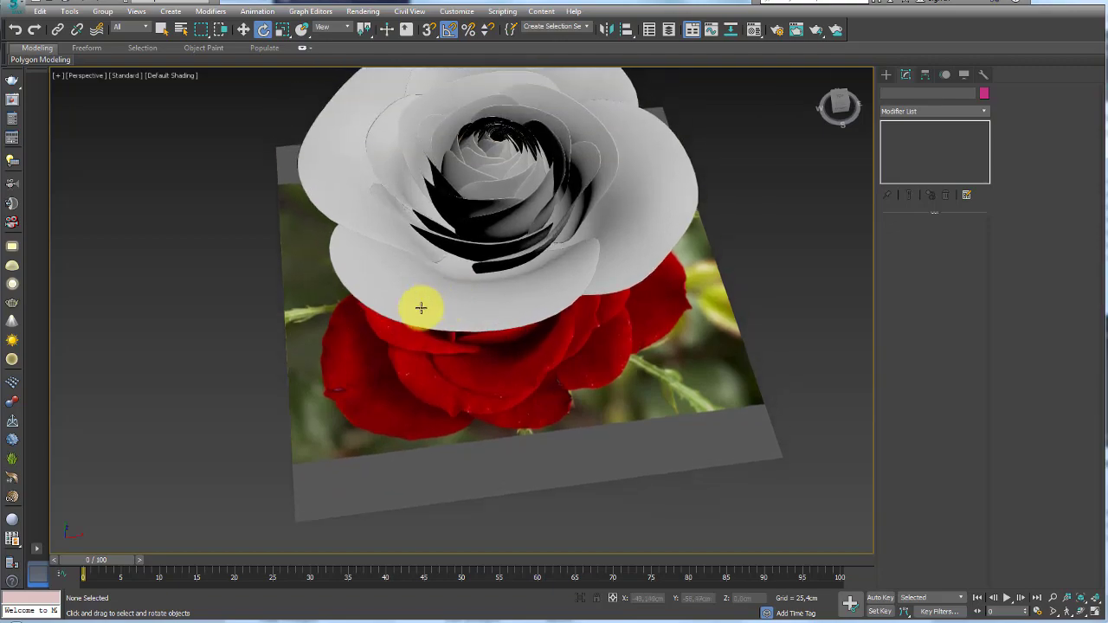
Step: Open the Texturas folder and preview pétala-de-roseira-bump.jpg in Photo Viewer
left_click(38, 620)
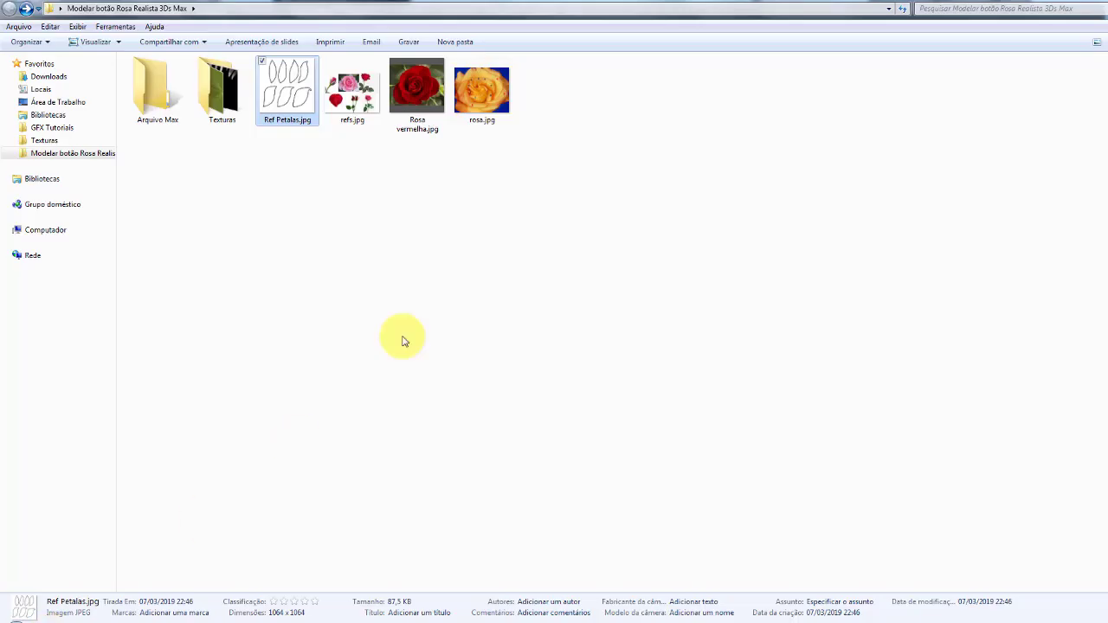
double_click(230, 97)
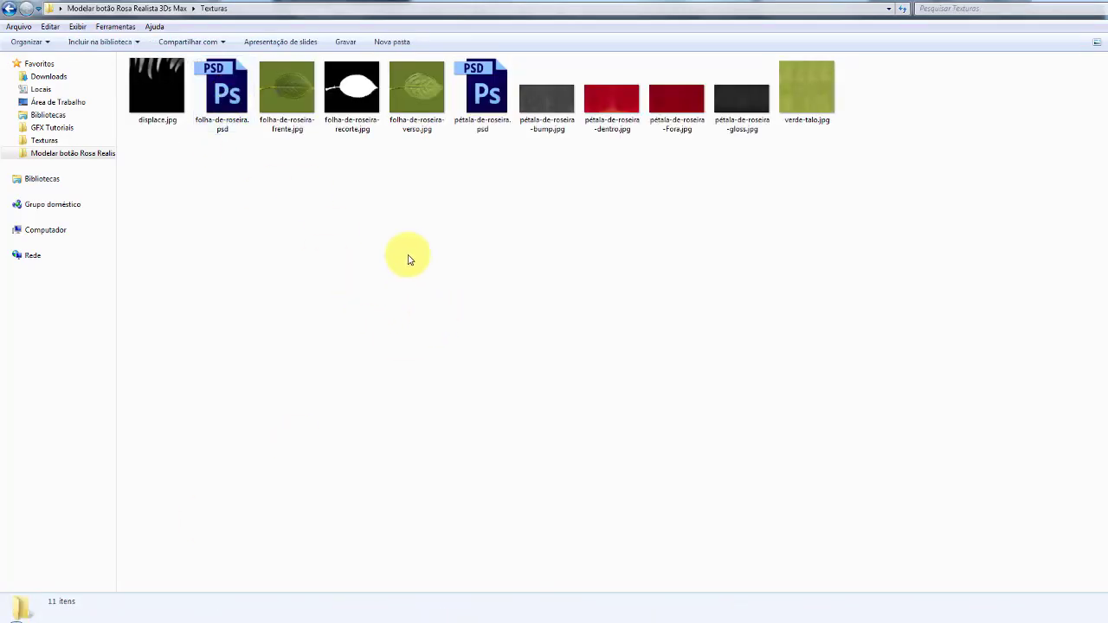
double_click(541, 104)
scroll(421, 282, "up", 2)
scroll(400, 292, "up", 2)
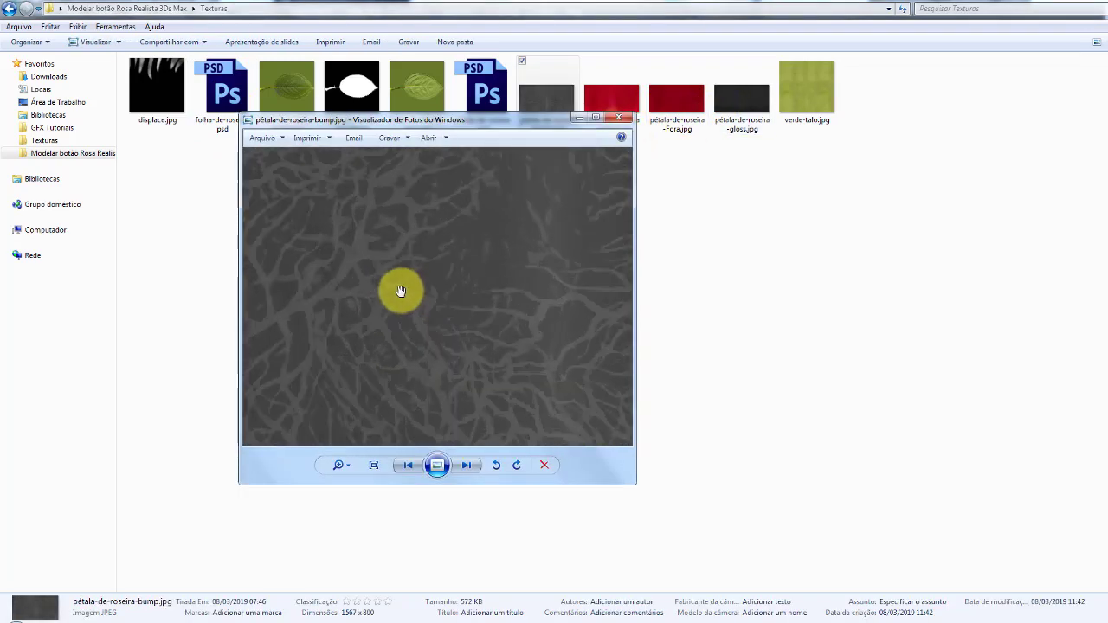
scroll(363, 251, "down", 1)
scroll(441, 220, "down", 1)
scroll(407, 259, "down", 1)
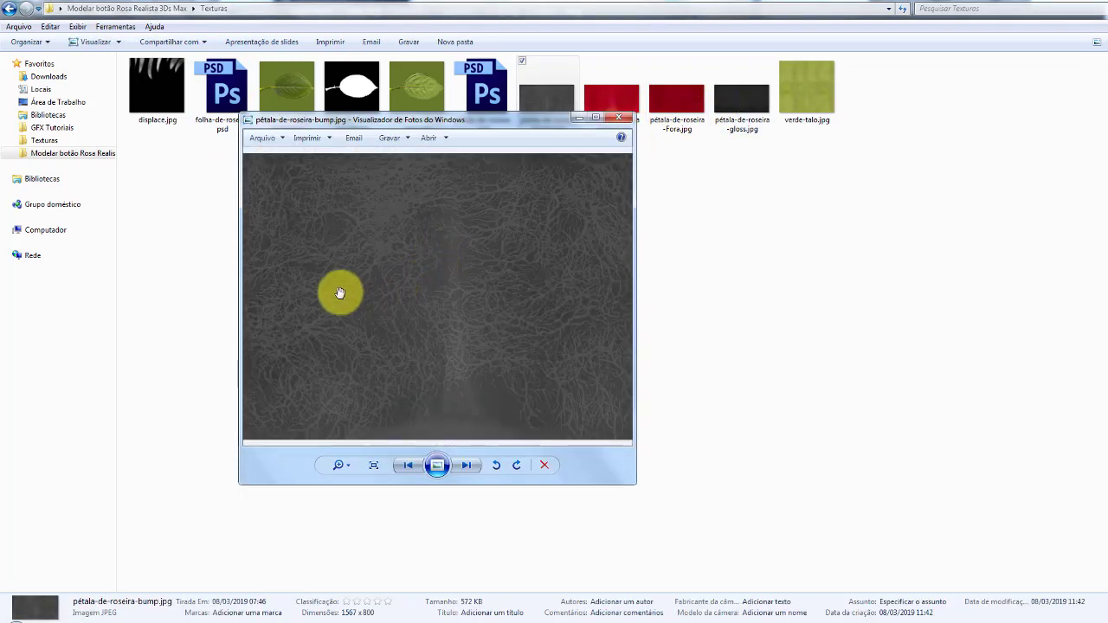
scroll(485, 233, "down", 1)
scroll(435, 357, "down", 1)
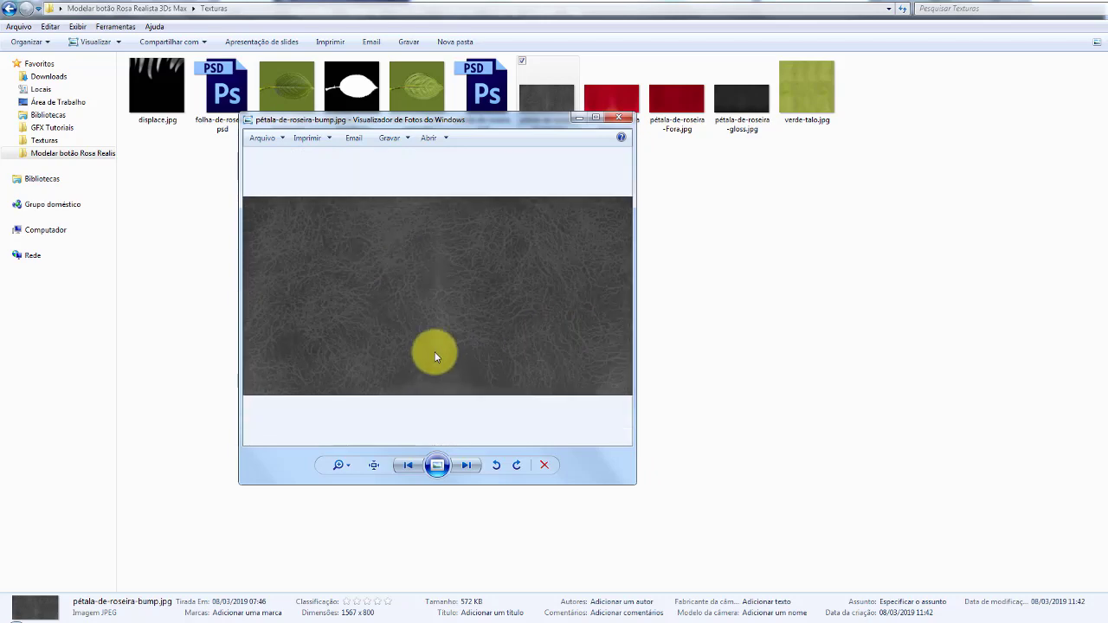
left_click(620, 119)
Step: Preview the inner red petal texture pétala-de-roseira-dentro.jpg zoomed in, then close the viewer
double_click(611, 100)
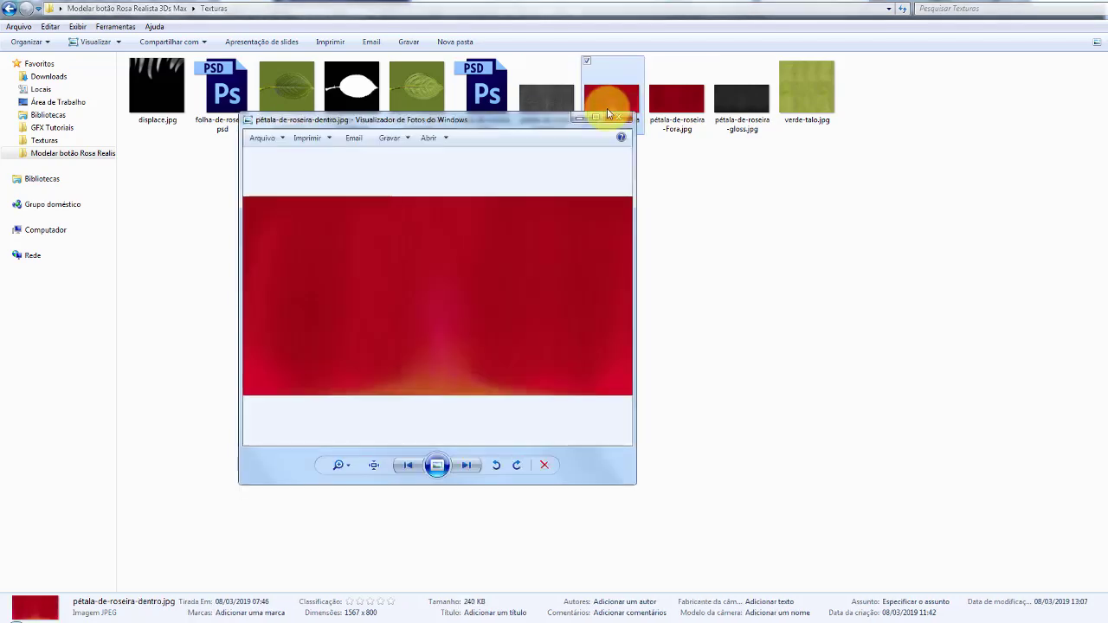
scroll(502, 286, "up", 1)
mouse_move(556, 322)
left_mouse_down()
mouse_move(574, 188)
mouse_move(504, 339)
mouse_move(517, 326)
mouse_move(507, 157)
left_mouse_up()
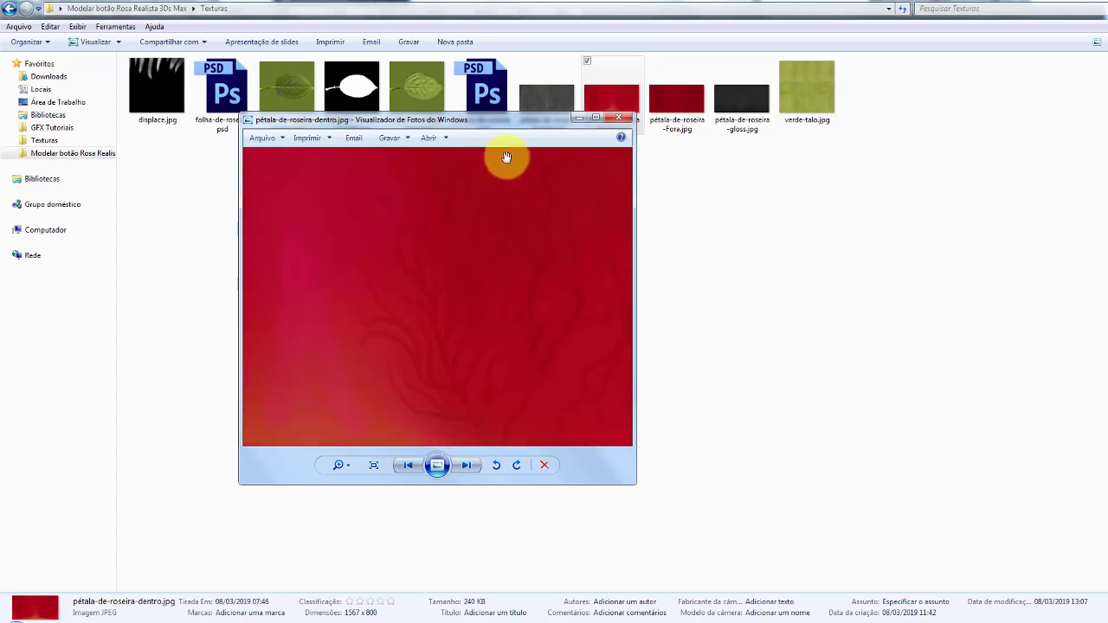
left_click(628, 119)
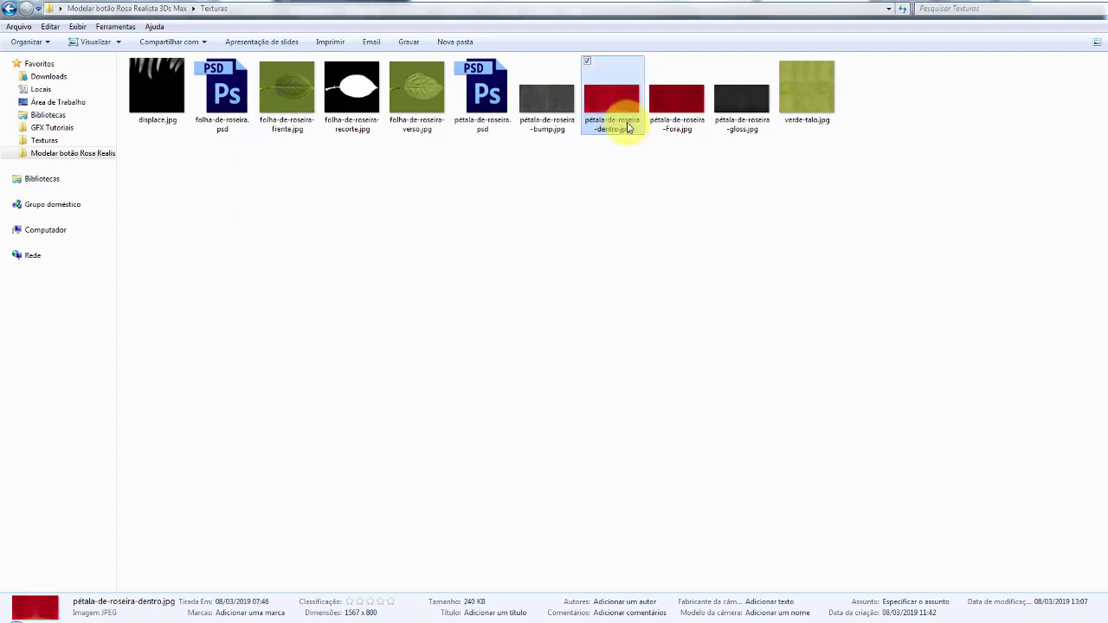
Step: Try selecting the petal gloss and the two red petal texture files, then clear the selection
left_click(742, 97)
left_click(680, 108)
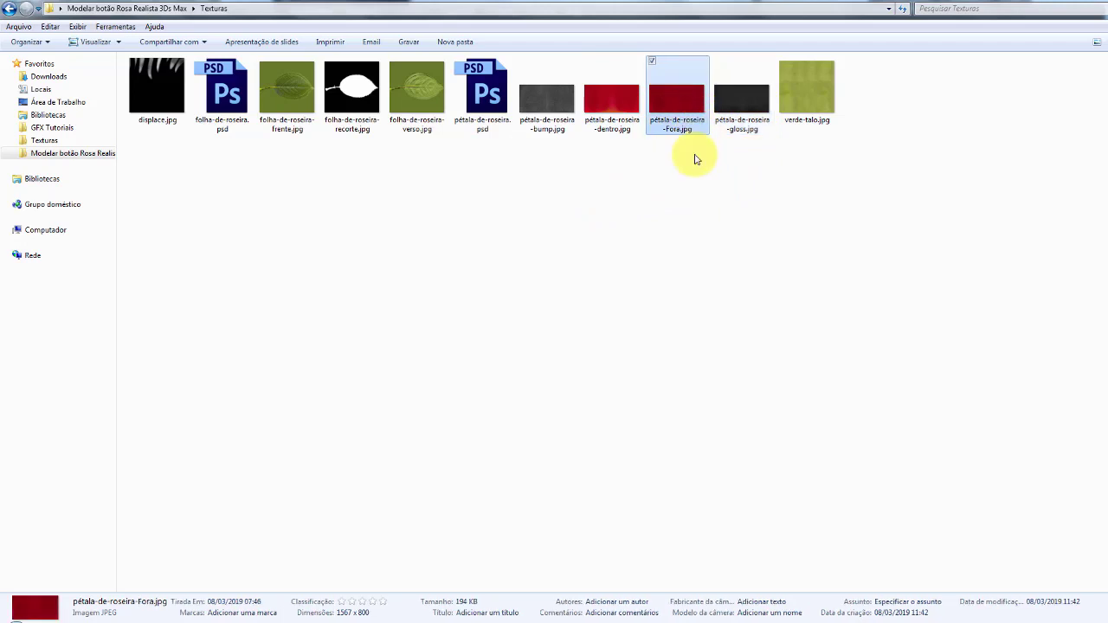
left_click_drag(689, 195, 593, 87)
left_click_drag(693, 198, 618, 96)
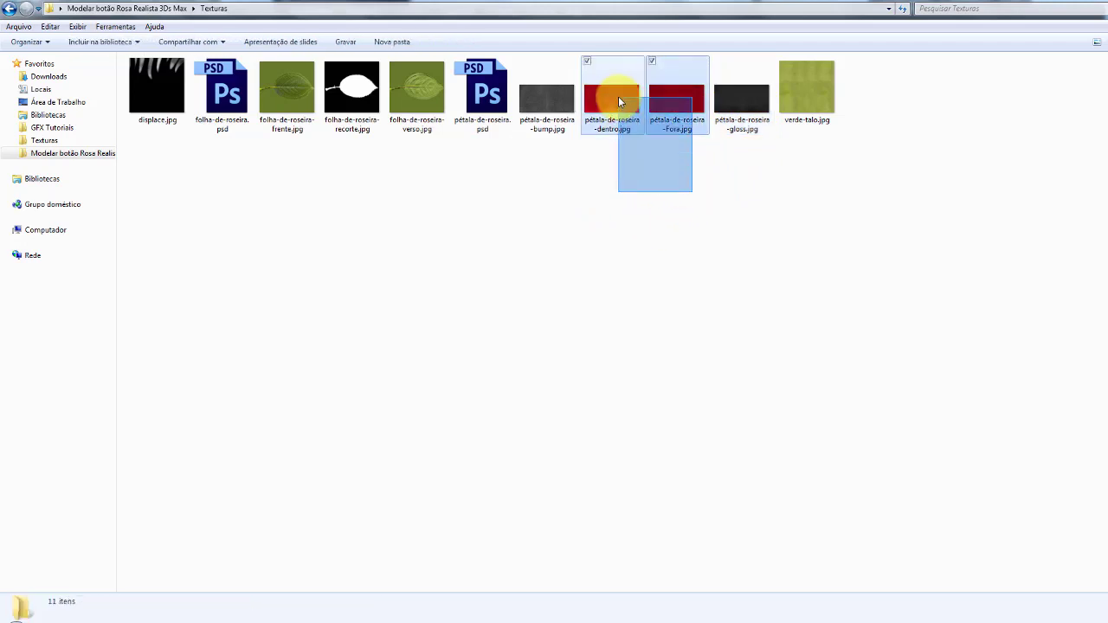
mouse_move(688, 172)
left_mouse_down()
mouse_move(645, 92)
mouse_move(619, 80)
left_mouse_up()
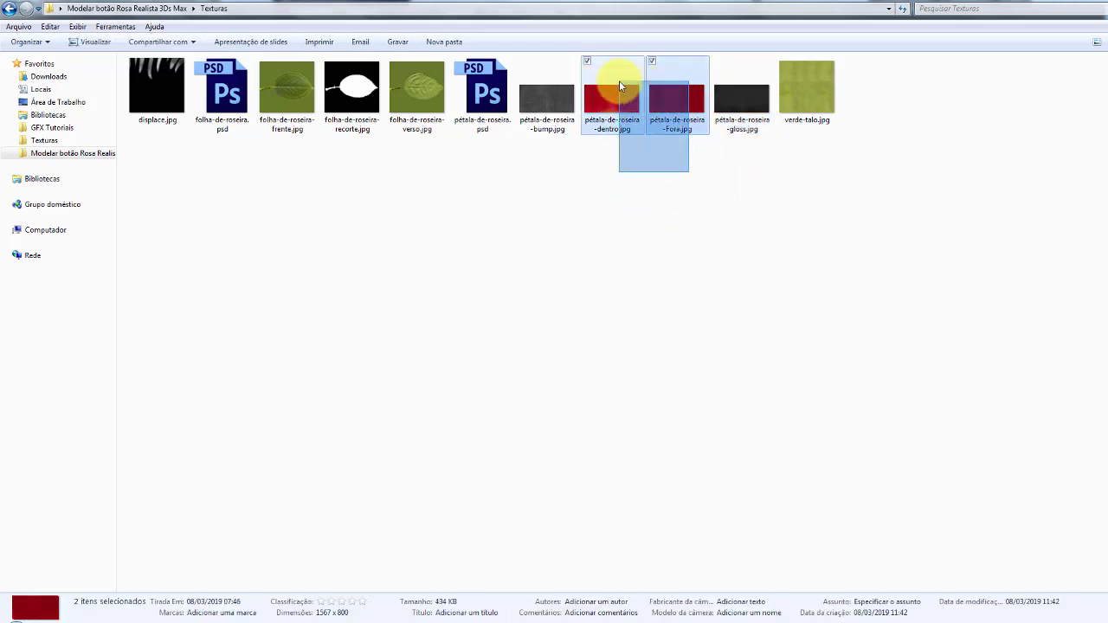
left_click(631, 220)
left_click_drag(684, 178, 658, 86)
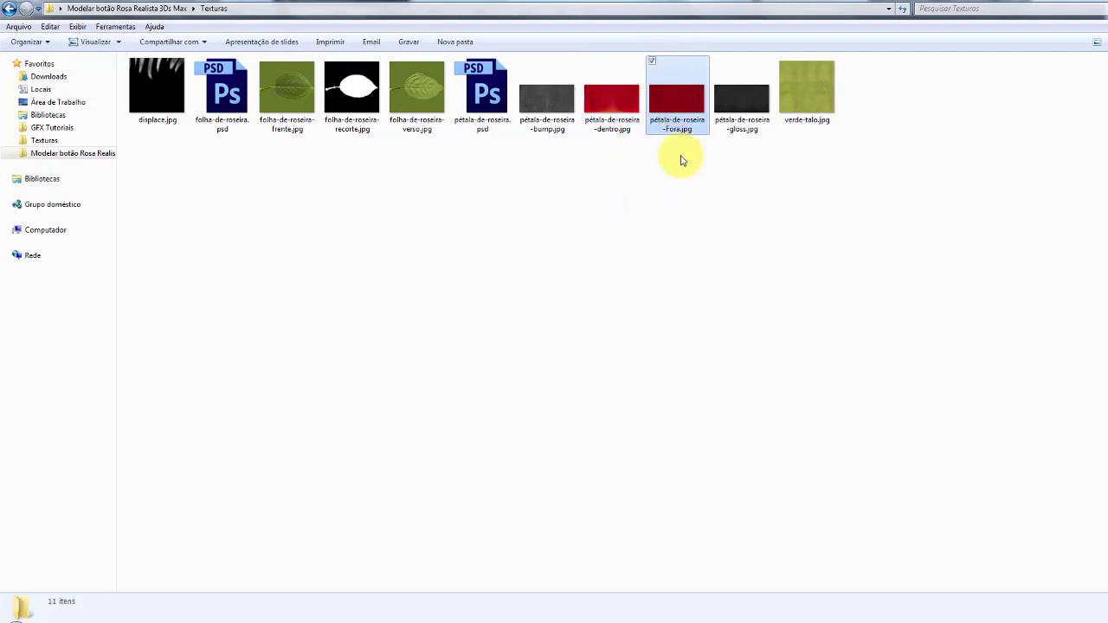
left_click(688, 217)
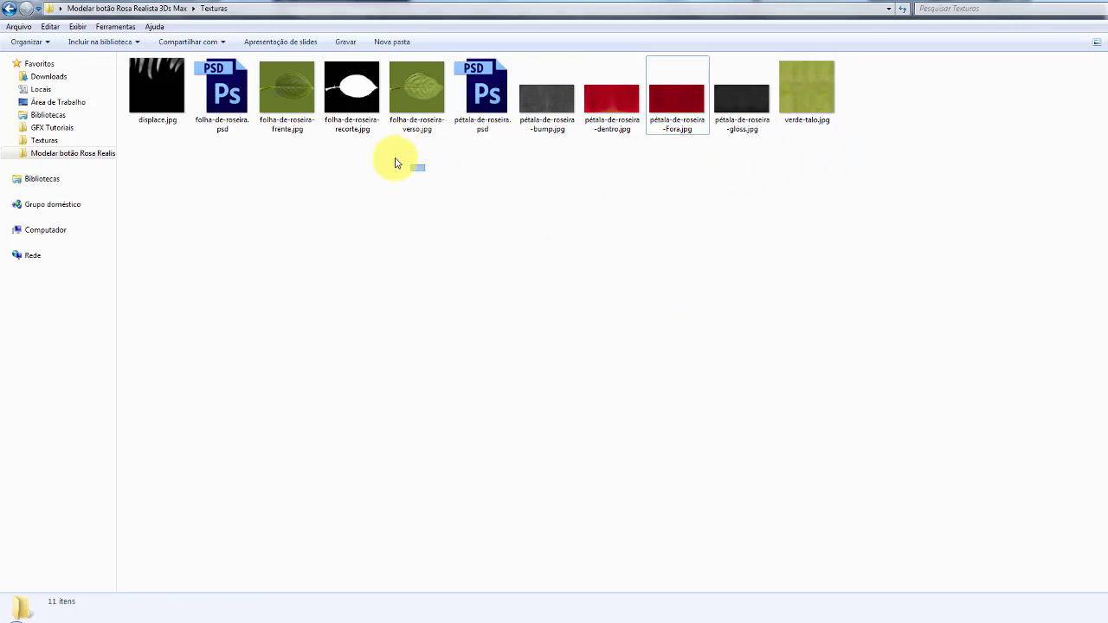
Step: Select folha-de-roseira-frente, folha-de-roseira-recorte and folha-de-roseira-verso together
left_click_drag(394, 162, 285, 89)
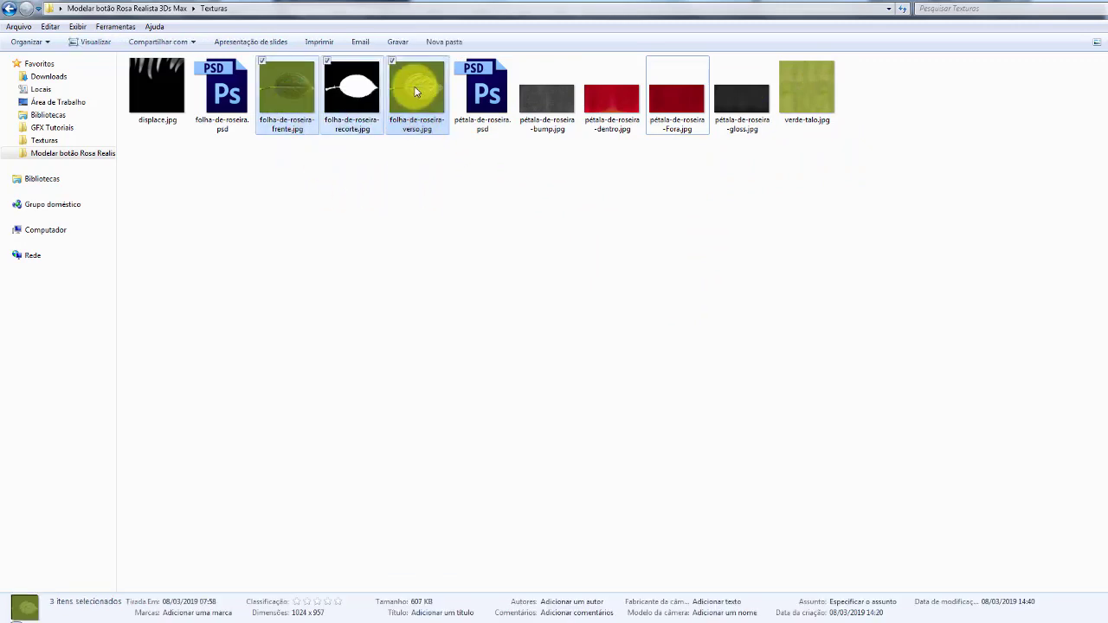
left_click(415, 95)
mouse_move(352, 91)
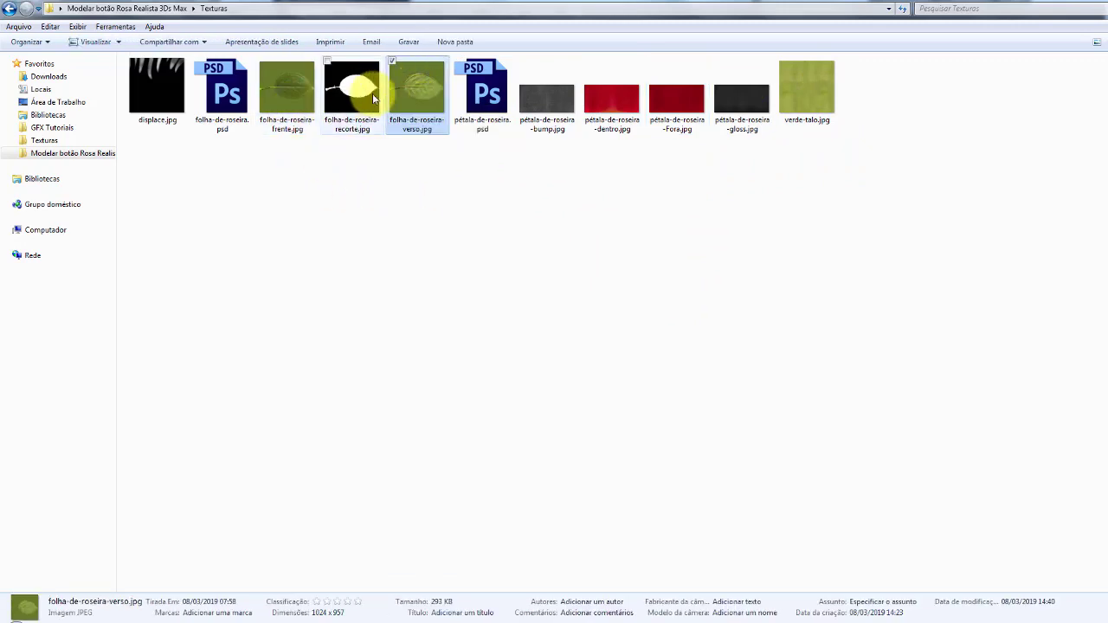
left_click(298, 94)
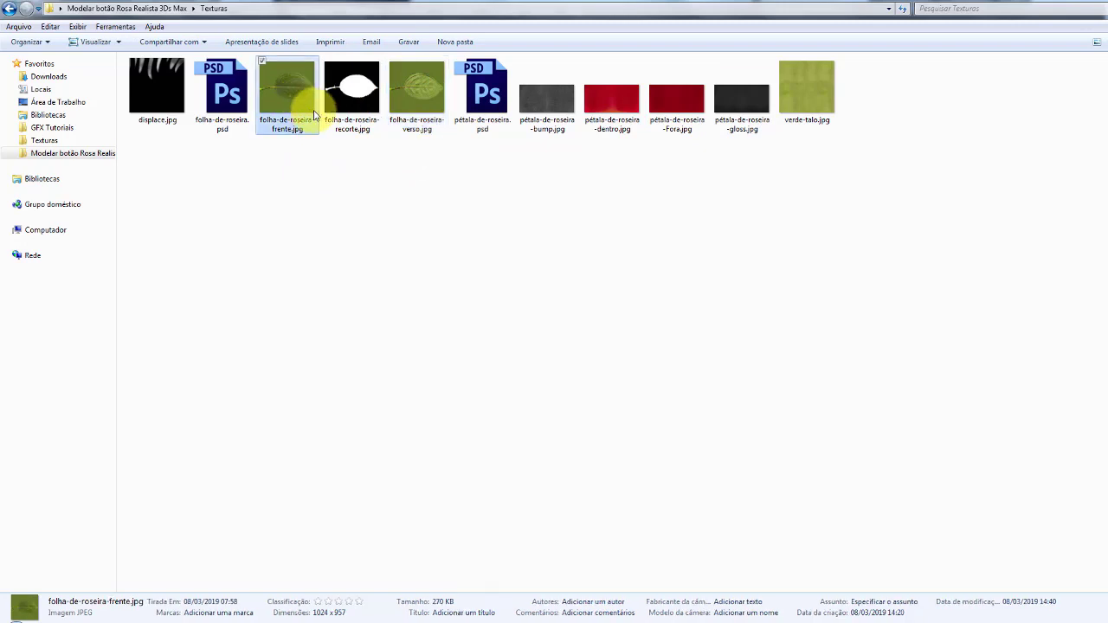
left_click(356, 93)
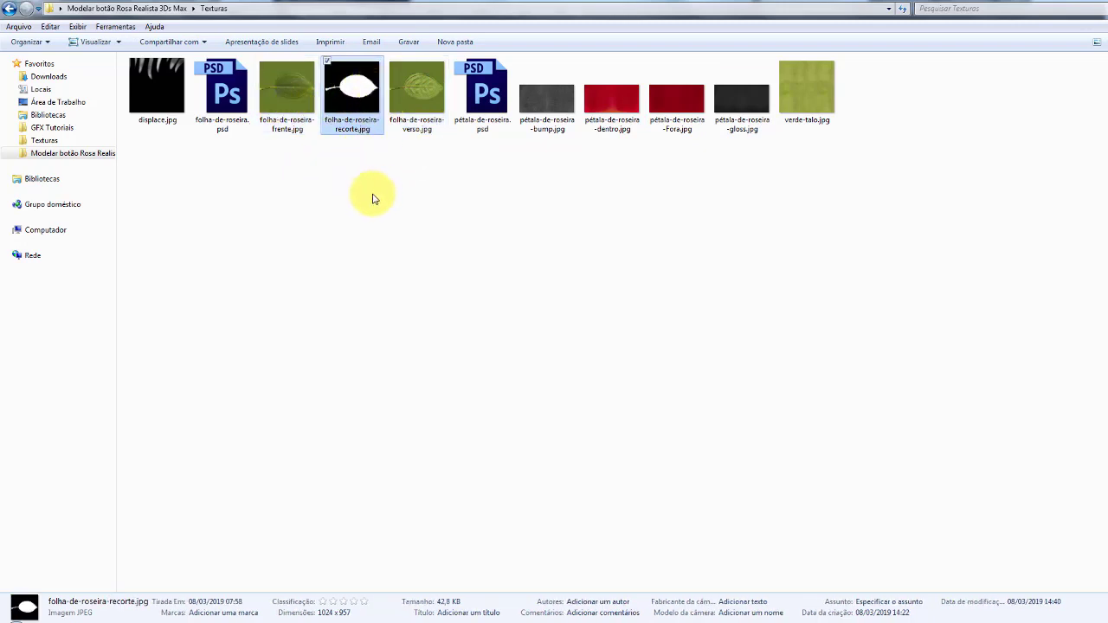
left_click_drag(426, 183, 283, 85)
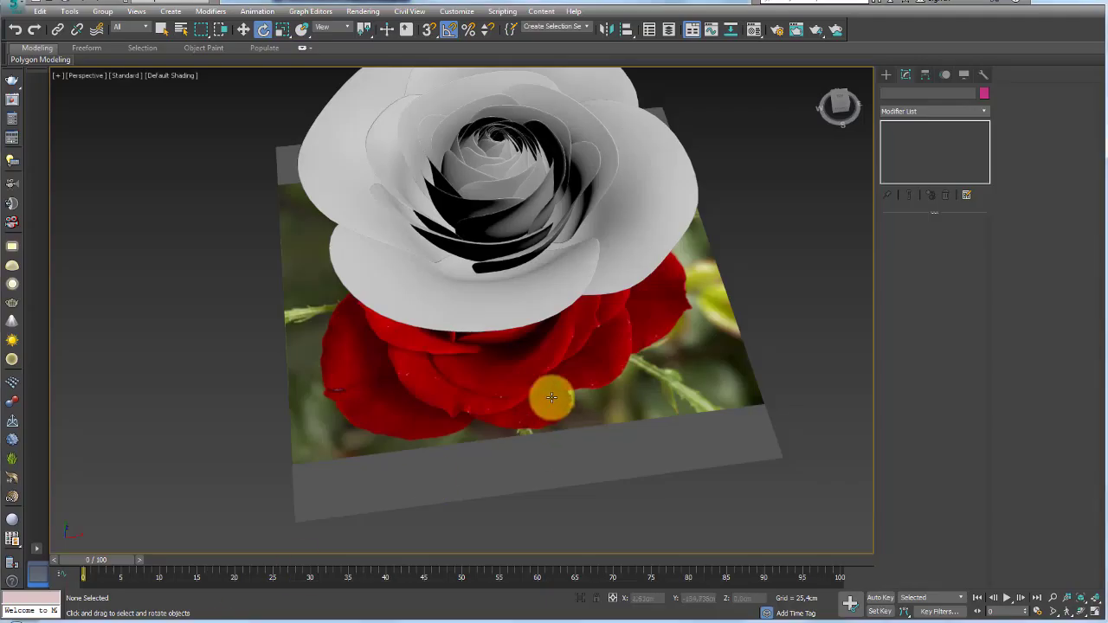
mouse_move(549, 395)
middle_mouse_down("alt")
mouse_move(564, 404)
mouse_move(604, 316)
middle_mouse_up("alt")
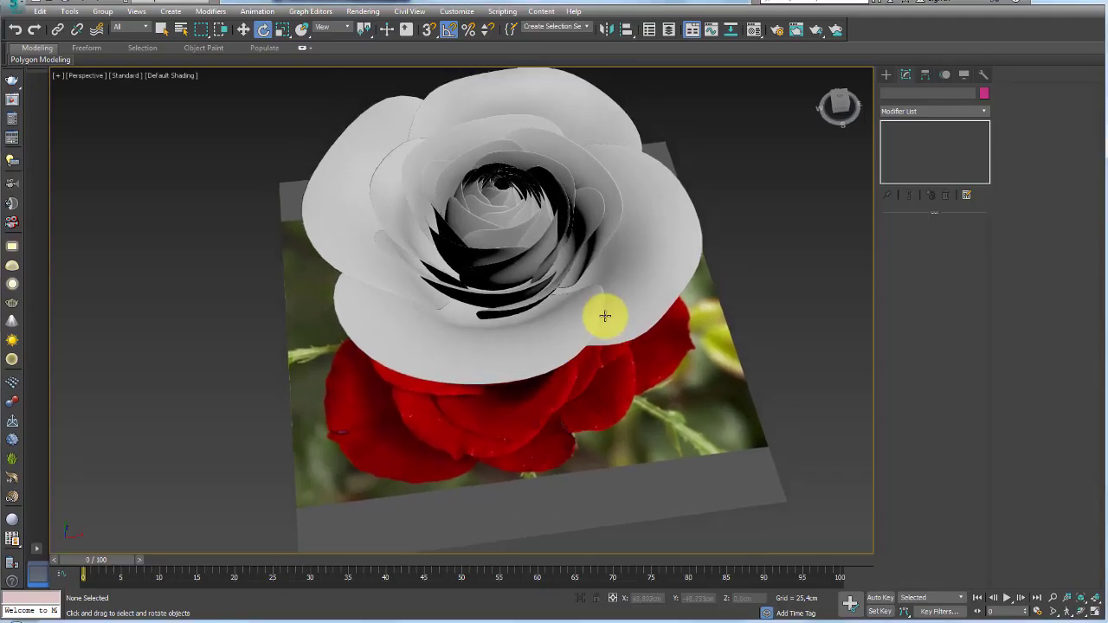
Step: Select the rose and enter Edit Poly vertex level, checking the TurboSmooth result
left_click(604, 316)
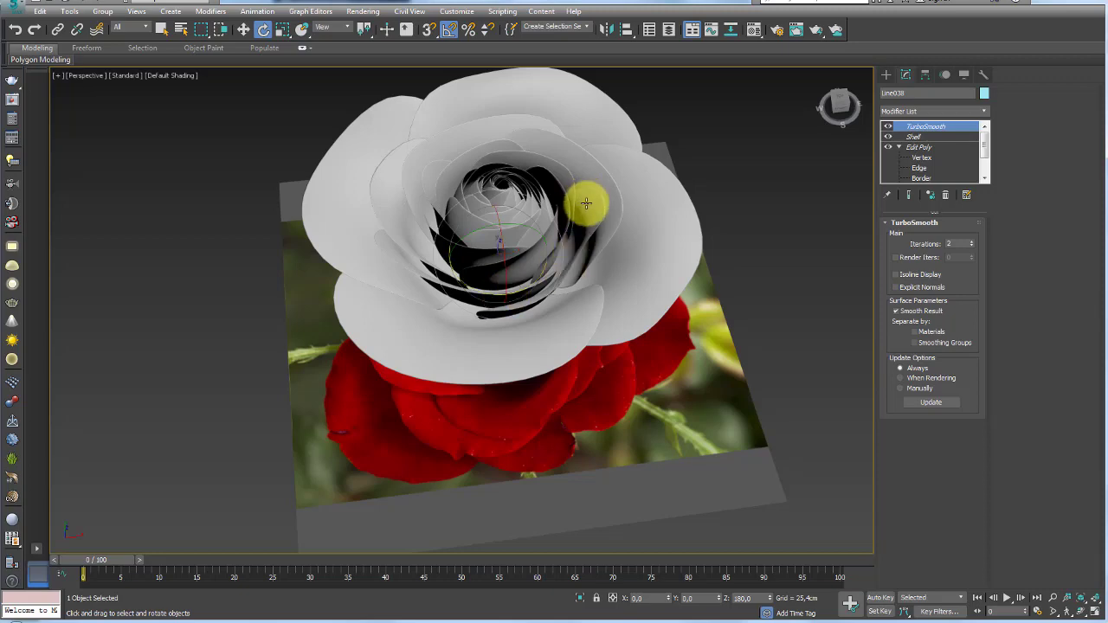
mouse_move(588, 198)
middle_mouse_down("alt")
mouse_move(603, 254)
mouse_move(595, 260)
mouse_move(586, 243)
middle_mouse_up("alt")
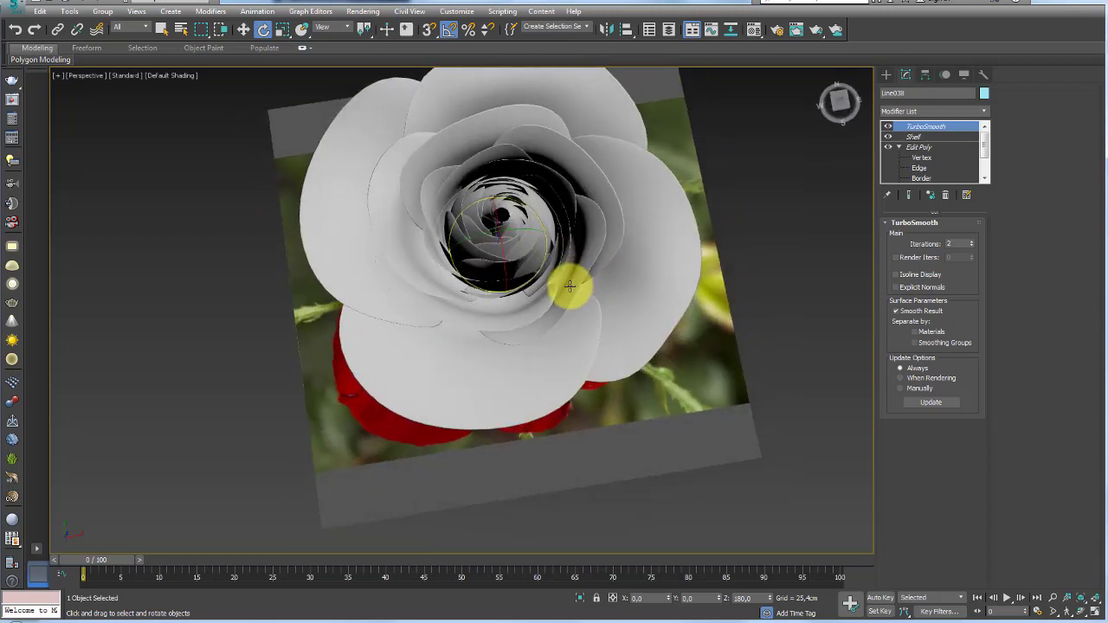
middle_click_drag(569, 280, 629, 254, "alt")
scroll(629, 254, "up", 3)
left_click(919, 163)
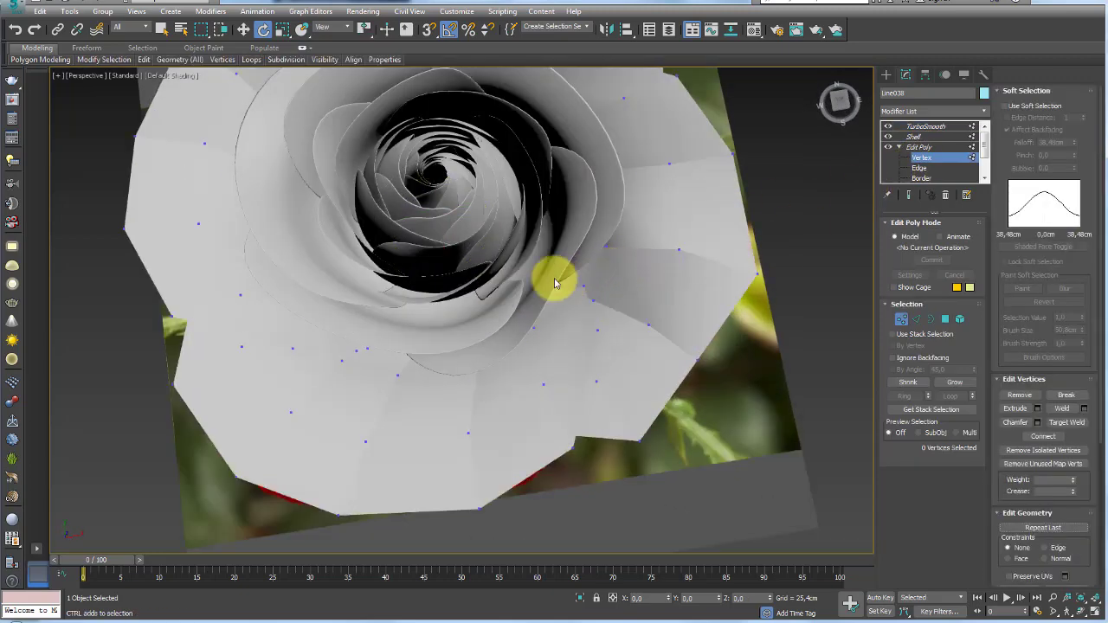
left_click(919, 147)
left_click(925, 127)
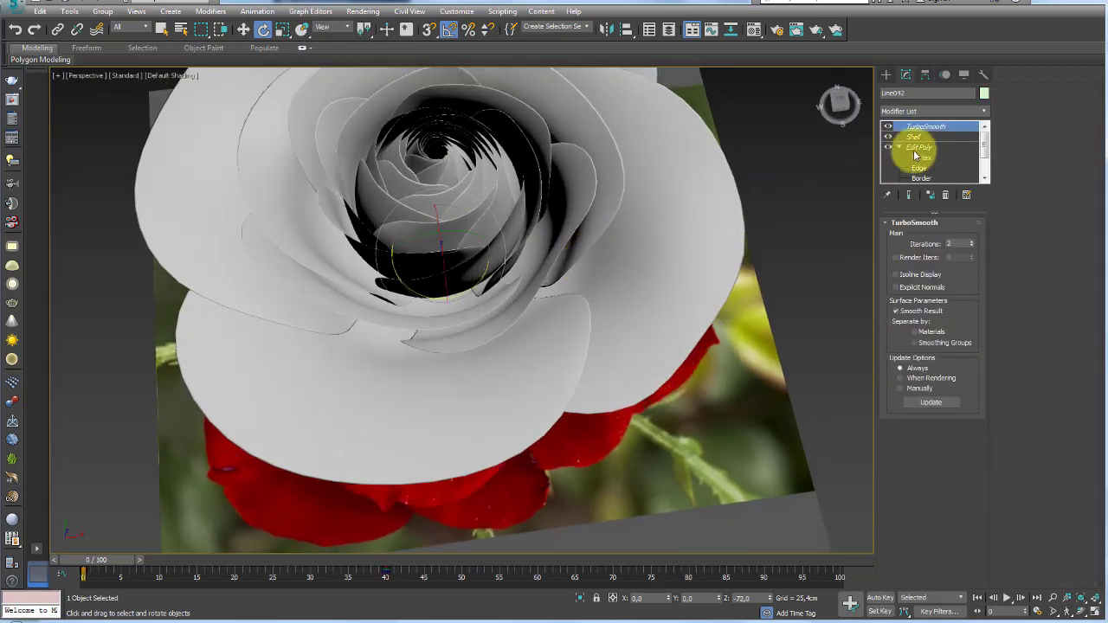
left_click(922, 160)
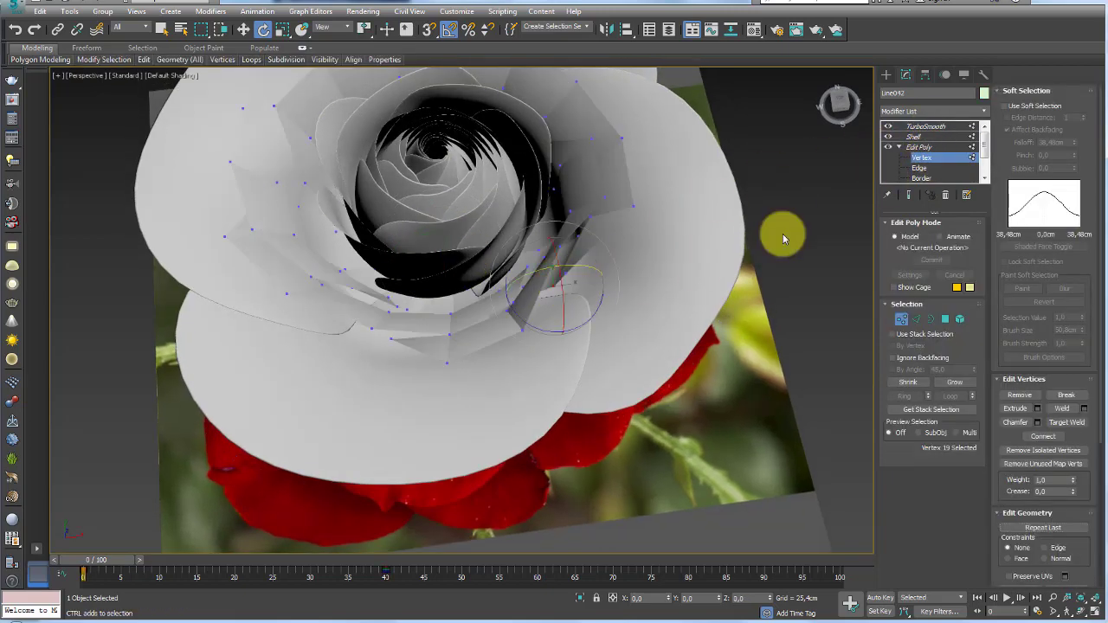
Step: Enable Use Soft Selection and move the inner petal vertices outward, then view the smoothed result
left_click(1009, 108)
key("w")
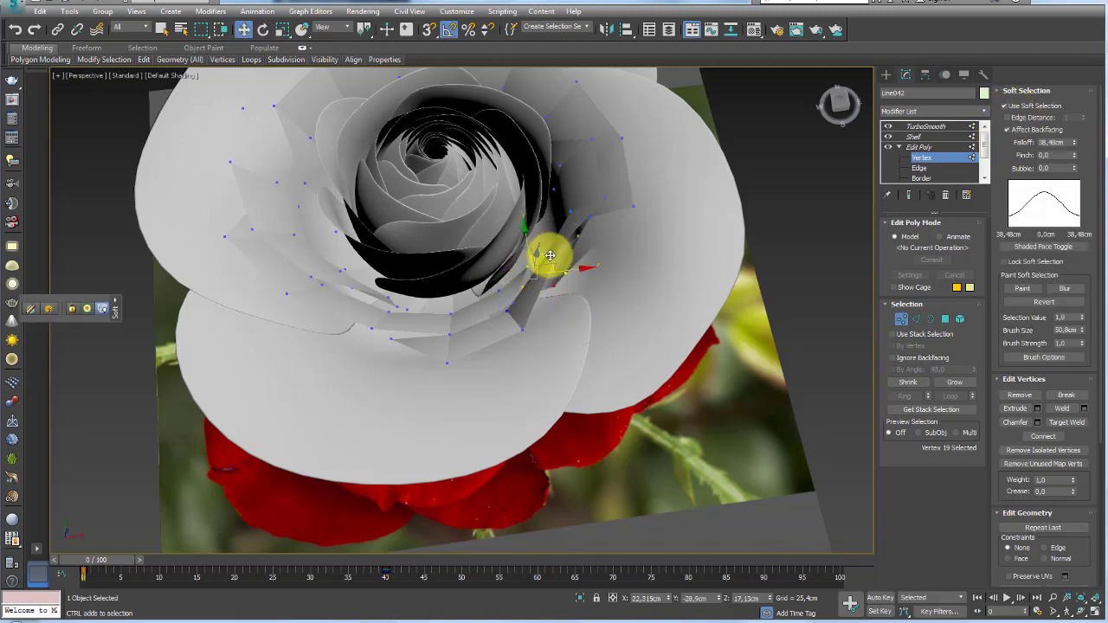
mouse_move(550, 255)
left_mouse_down()
mouse_move(565, 264)
mouse_move(560, 250)
left_mouse_up()
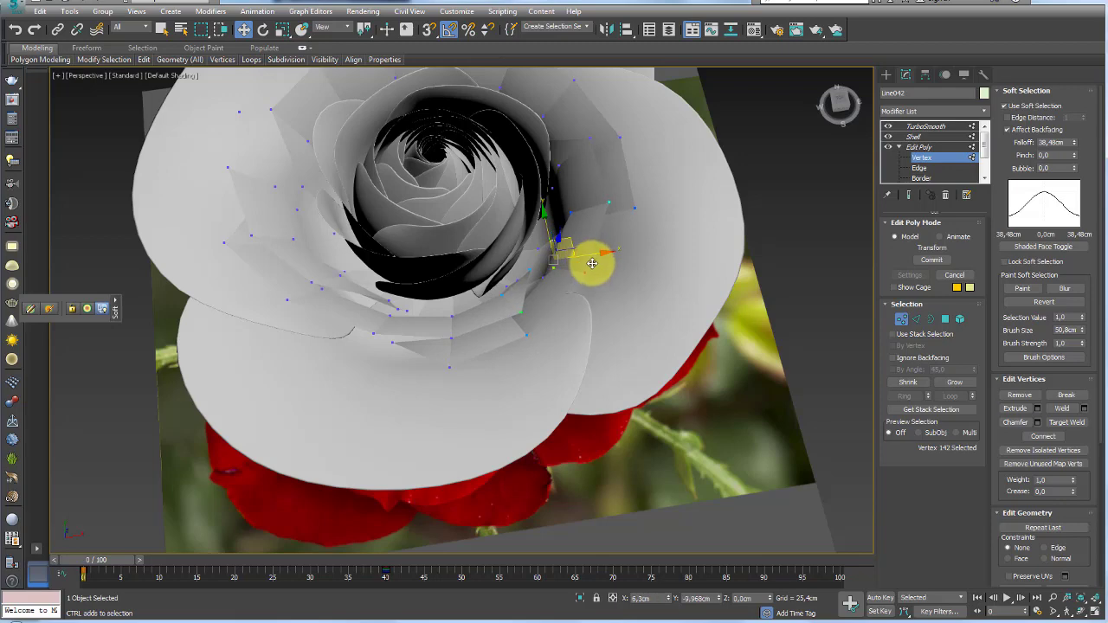
left_click(924, 127)
scroll(549, 271, "down", 5)
Step: Delete the old TurboSmooth, turn off soft selection and select the Shell modifier
middle_click_drag(549, 271, 939, 149, "alt")
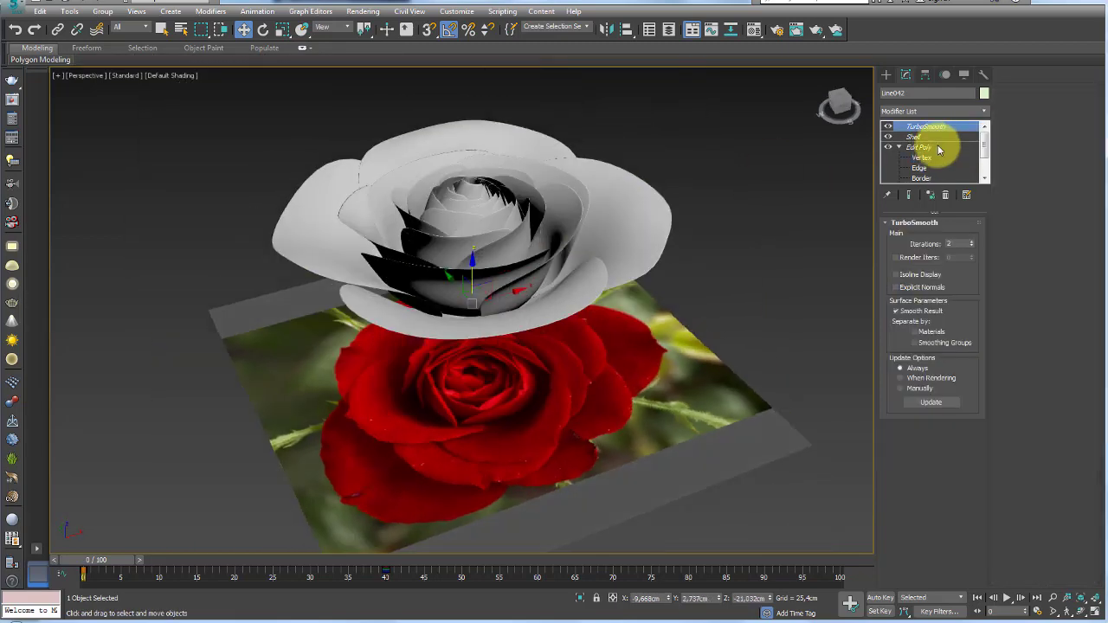
mouse_move(640, 215)
middle_mouse_down("alt")
mouse_move(633, 190)
mouse_move(596, 232)
mouse_move(586, 317)
mouse_move(744, 203)
middle_mouse_up("alt")
left_click(945, 196)
key("F4")
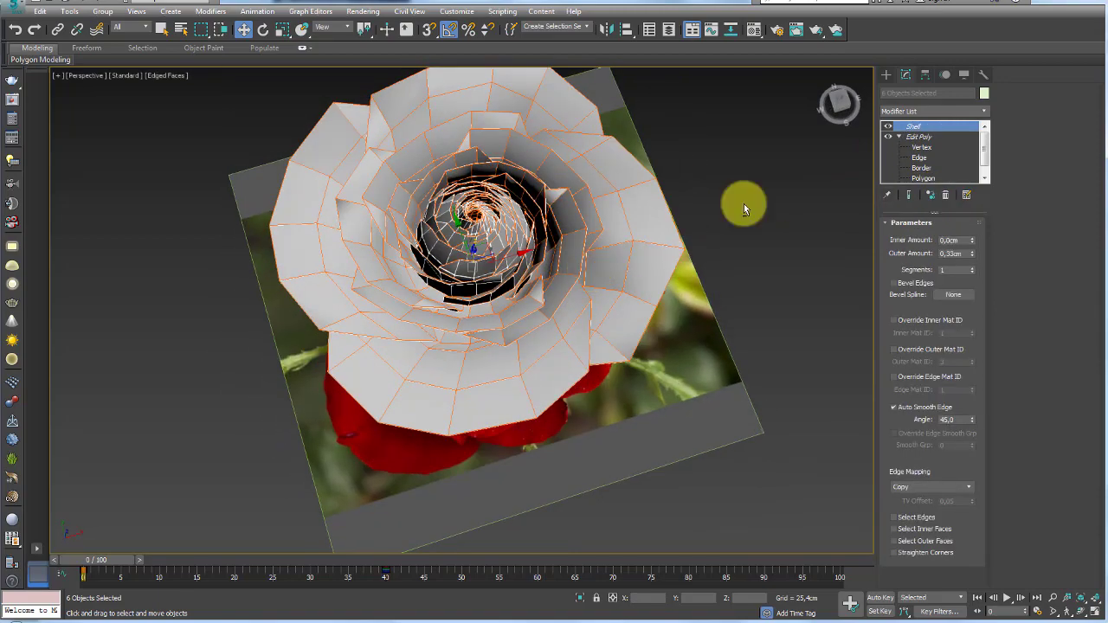
left_click(921, 148)
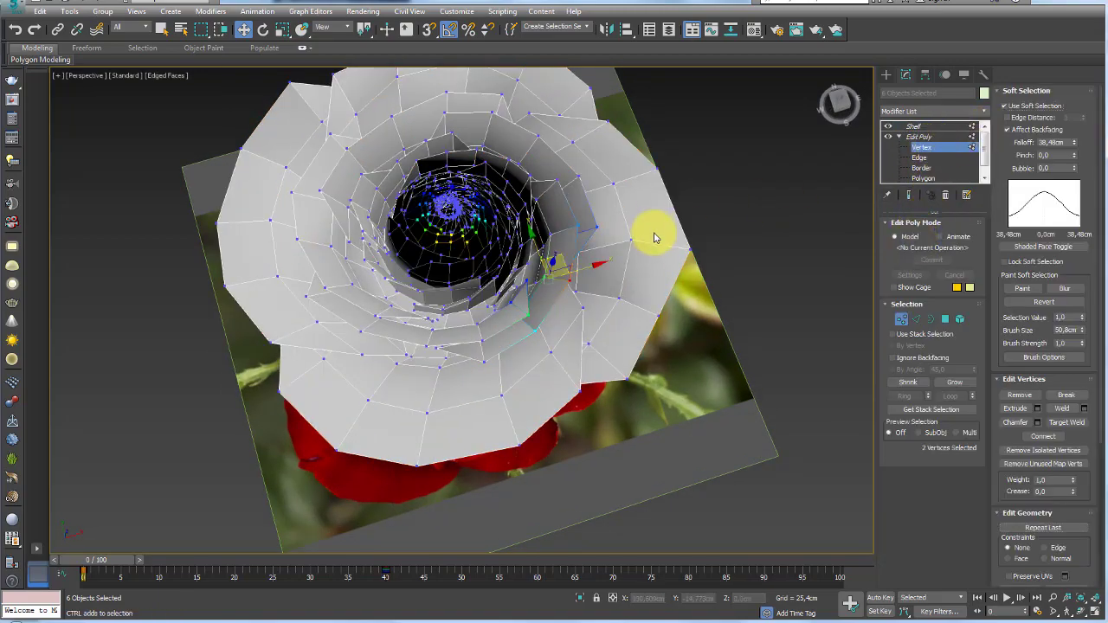
mouse_move(656, 238)
middle_mouse_down("alt")
mouse_move(667, 199)
mouse_move(755, 184)
middle_mouse_up("alt")
left_click(1005, 106)
left_click(911, 136)
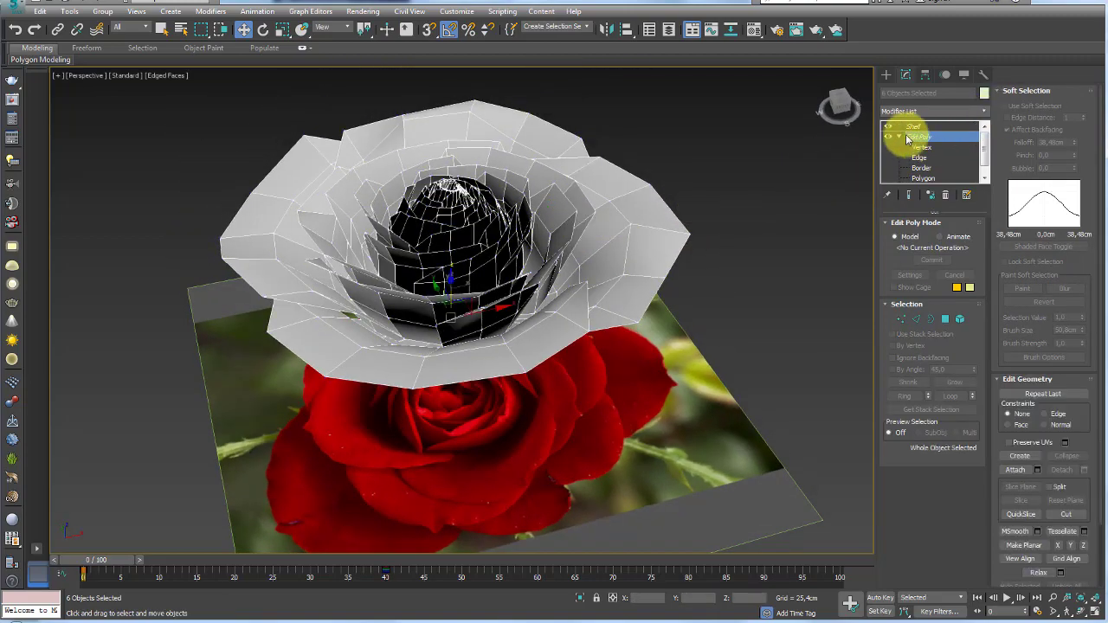
left_click(911, 126)
mouse_move(614, 208)
middle_mouse_down("alt")
mouse_move(581, 164)
mouse_move(635, 187)
mouse_move(627, 208)
middle_mouse_up("alt")
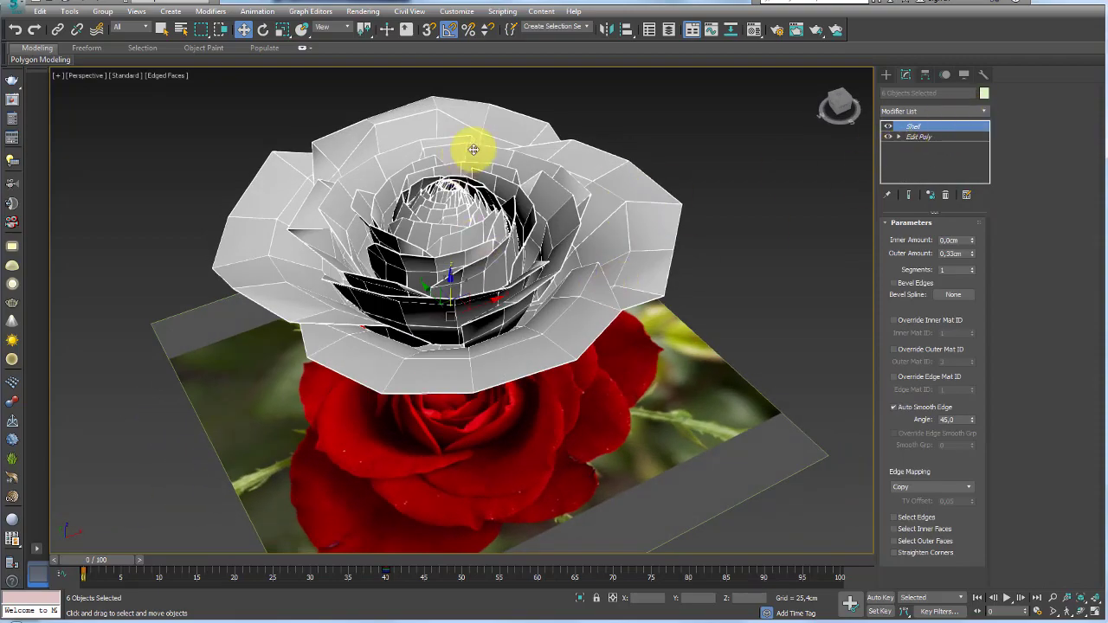
mouse_move(473, 150)
middle_mouse_down("alt")
mouse_move(545, 191)
mouse_move(531, 235)
mouse_move(493, 165)
middle_mouse_up("alt")
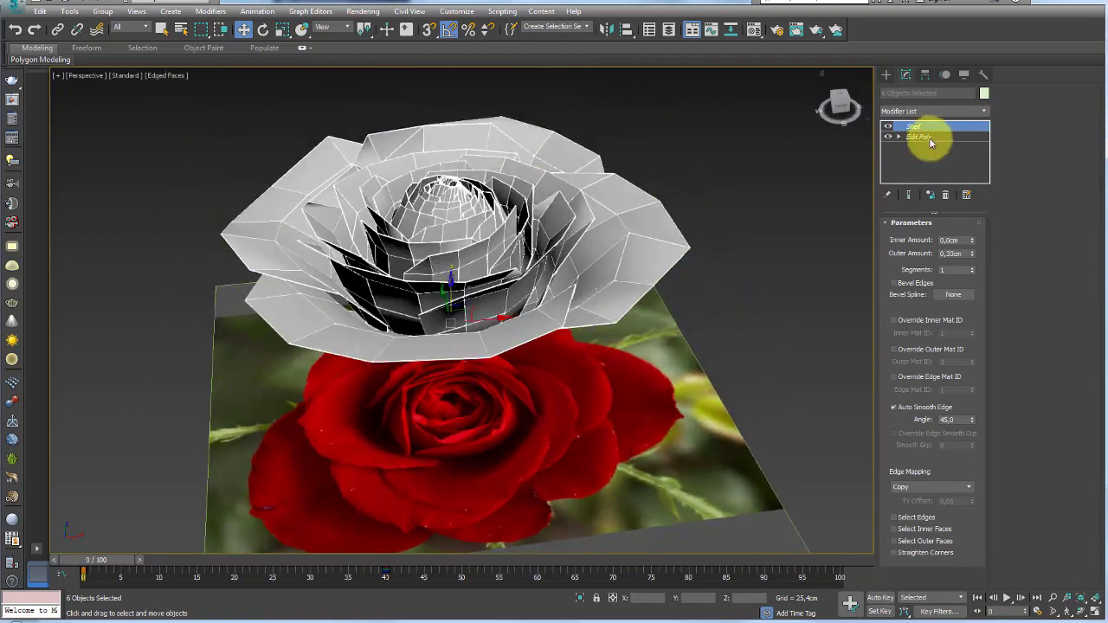
Step: Add TurboSmooth to the six petal objects with Iterations raised to 3
left_click(983, 111)
mouse_move(984, 129)
left_mouse_down()
mouse_move(984, 420)
mouse_move(950, 446)
left_mouse_up()
left_click(942, 446)
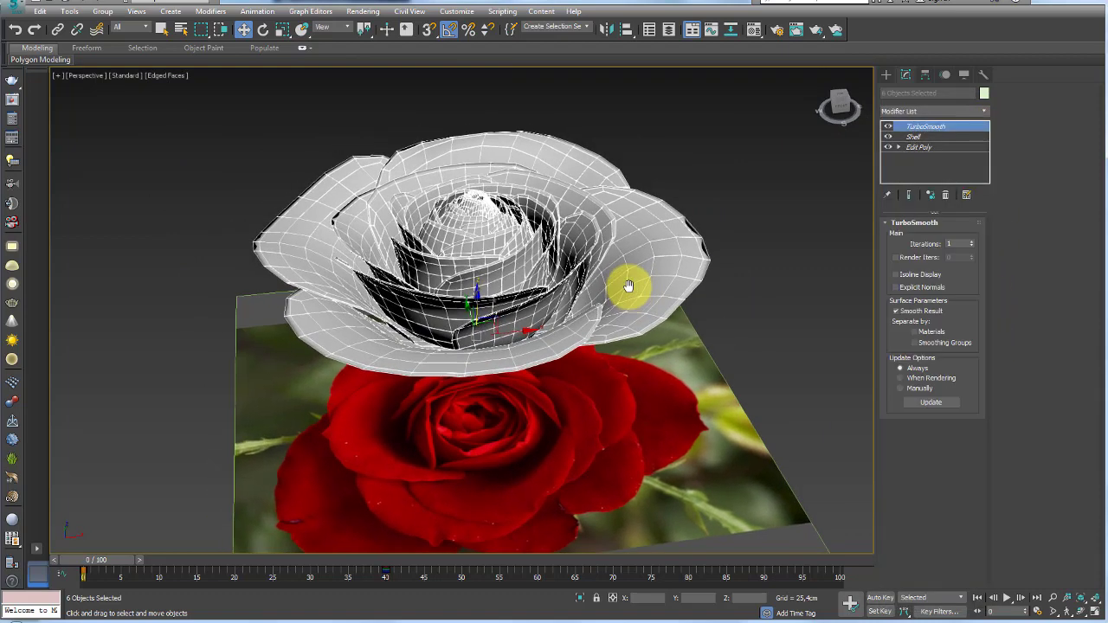
left_click(972, 245)
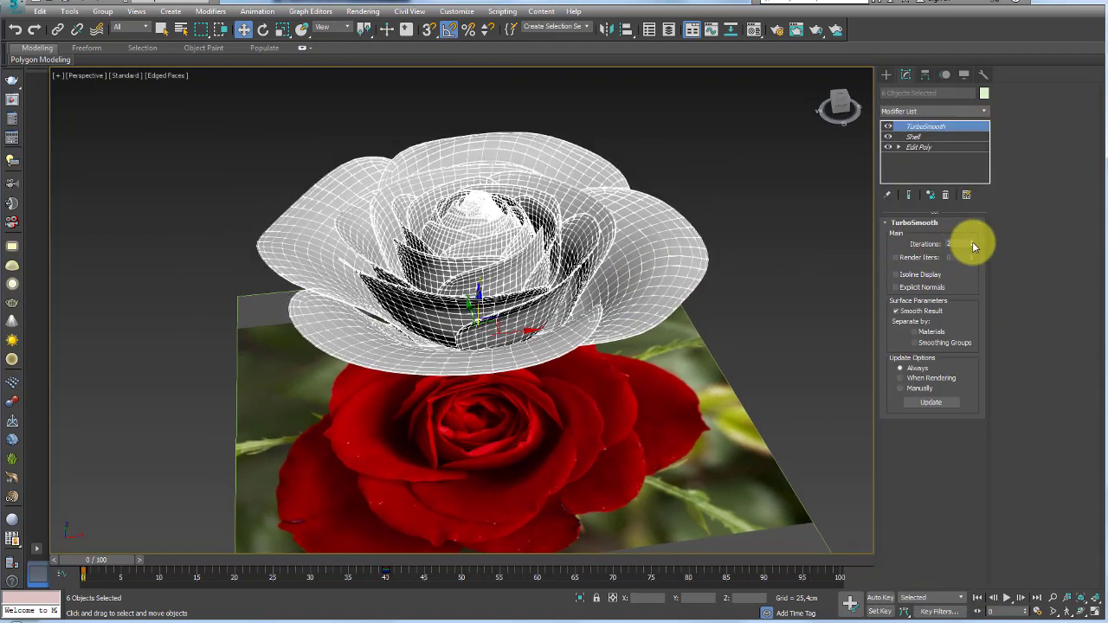
left_click(973, 245)
mouse_move(770, 216)
middle_mouse_down("alt")
mouse_move(777, 262)
mouse_move(717, 283)
mouse_move(739, 263)
middle_mouse_up("alt")
left_click(985, 112)
left_click_drag(986, 128, 987, 264)
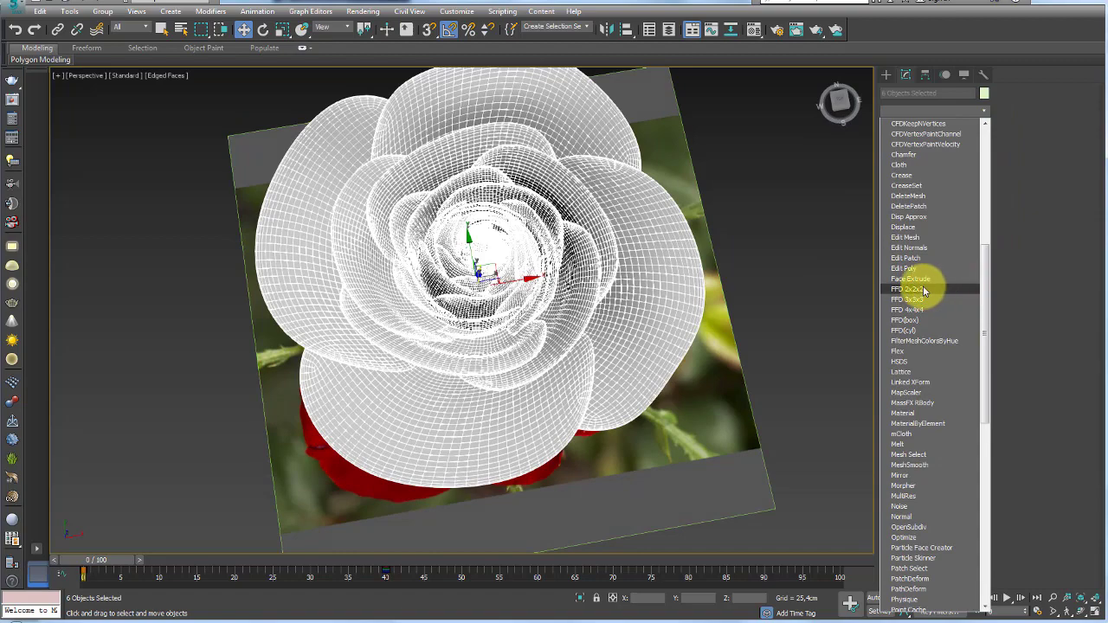
Step: Add a Noise modifier with Strength 1.04, 1.14, 2.06 cm and Scale 8.1
scroll(924, 291, "down", 3)
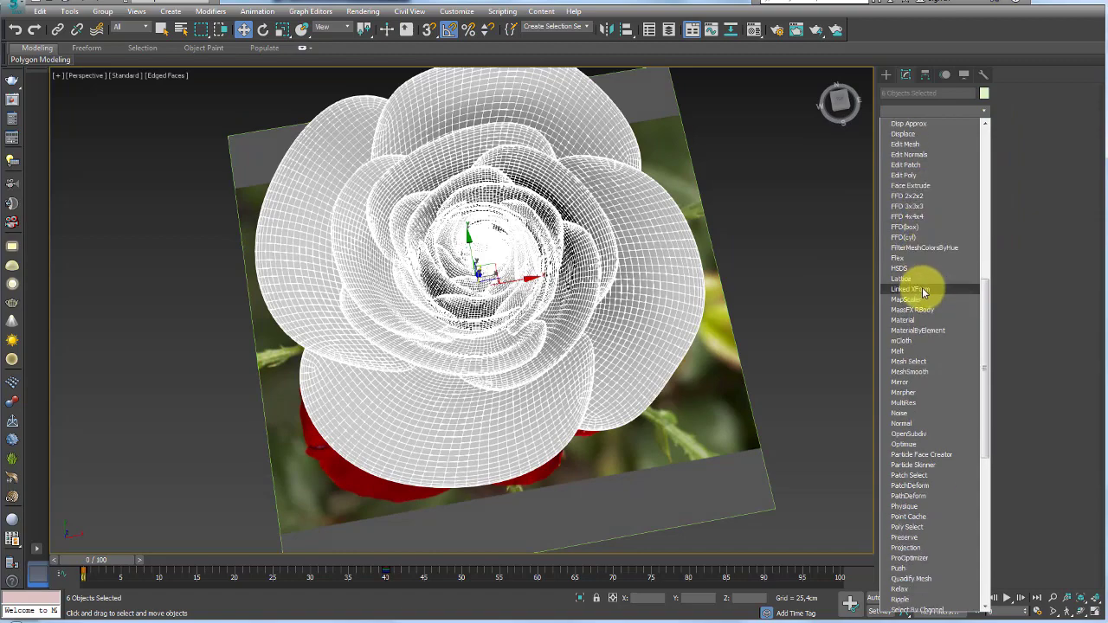
left_click(902, 414)
middle_click_drag(774, 323, 930, 247, "alt")
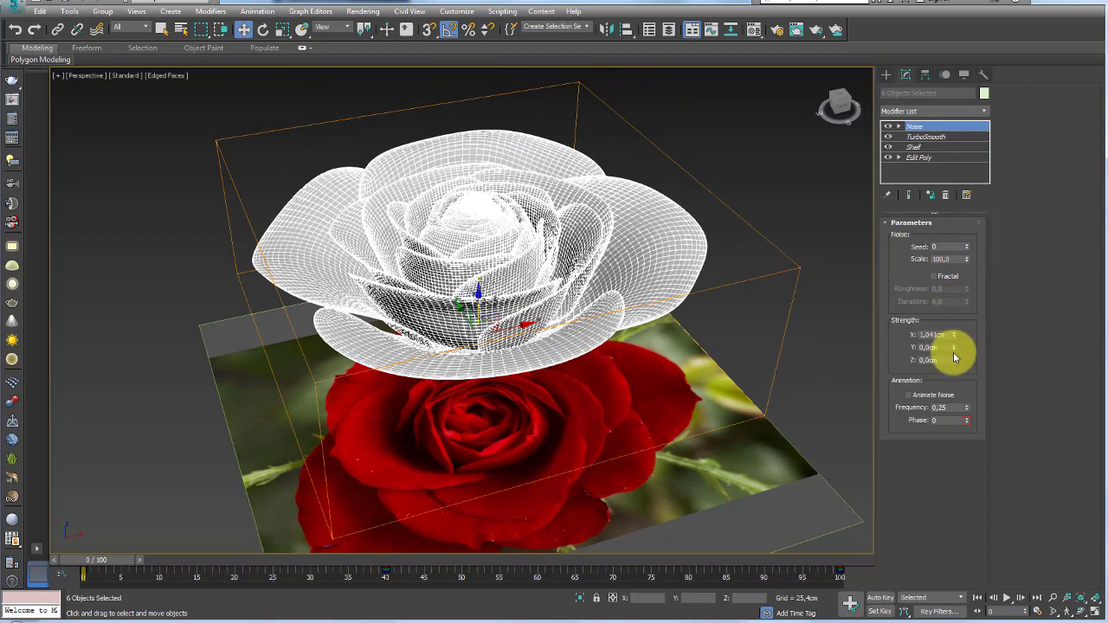
left_click_drag(952, 348, 784, 286)
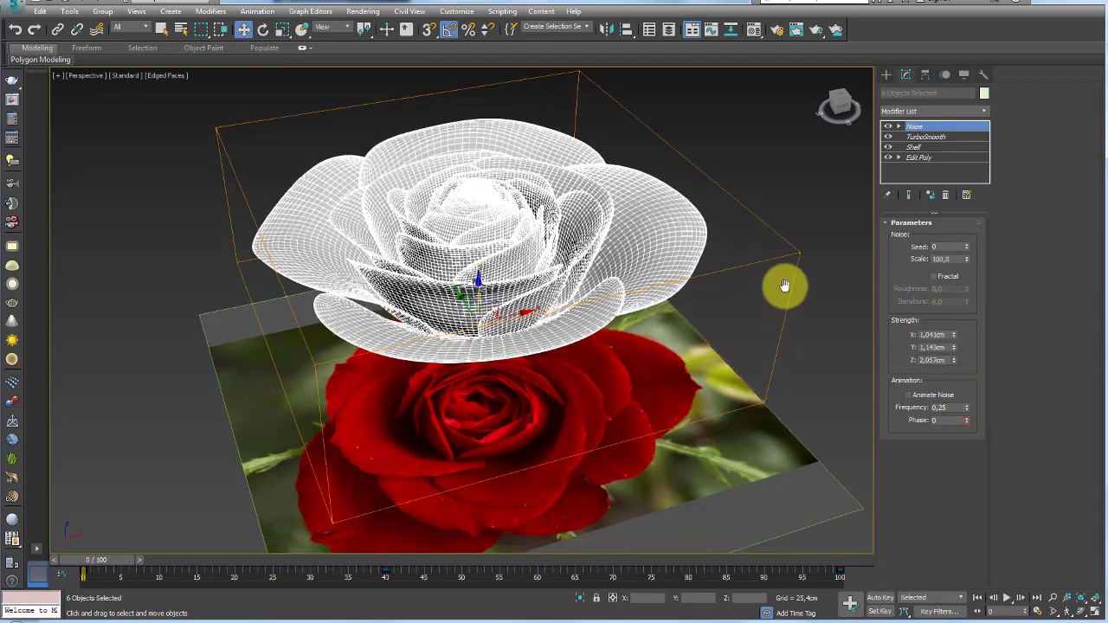
left_click_drag(967, 259, 956, 316)
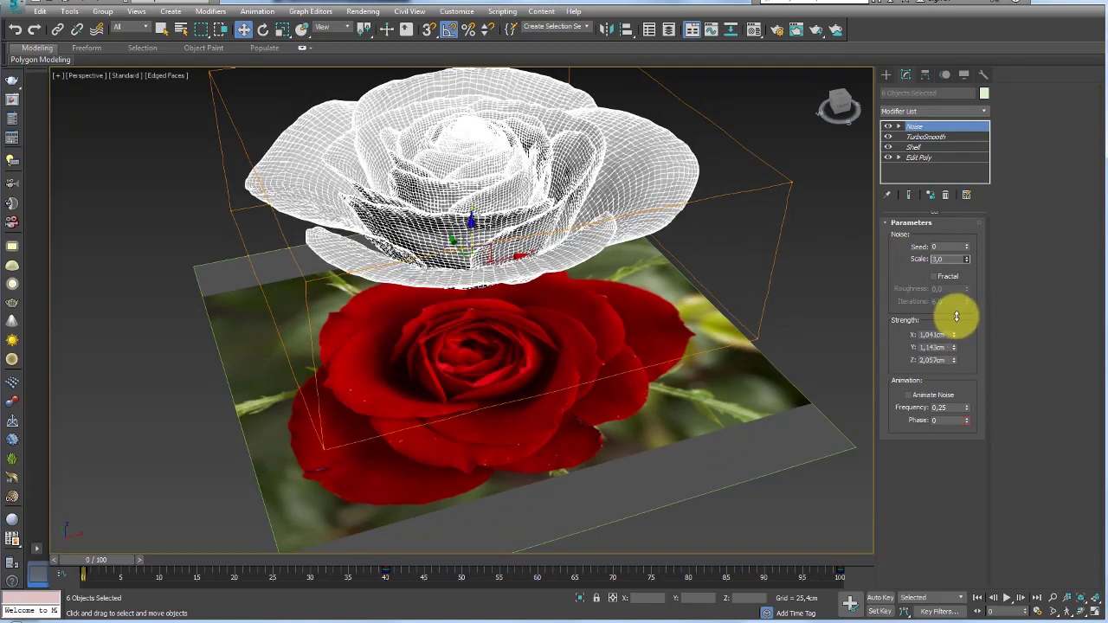
left_click_drag(957, 316, 728, 248)
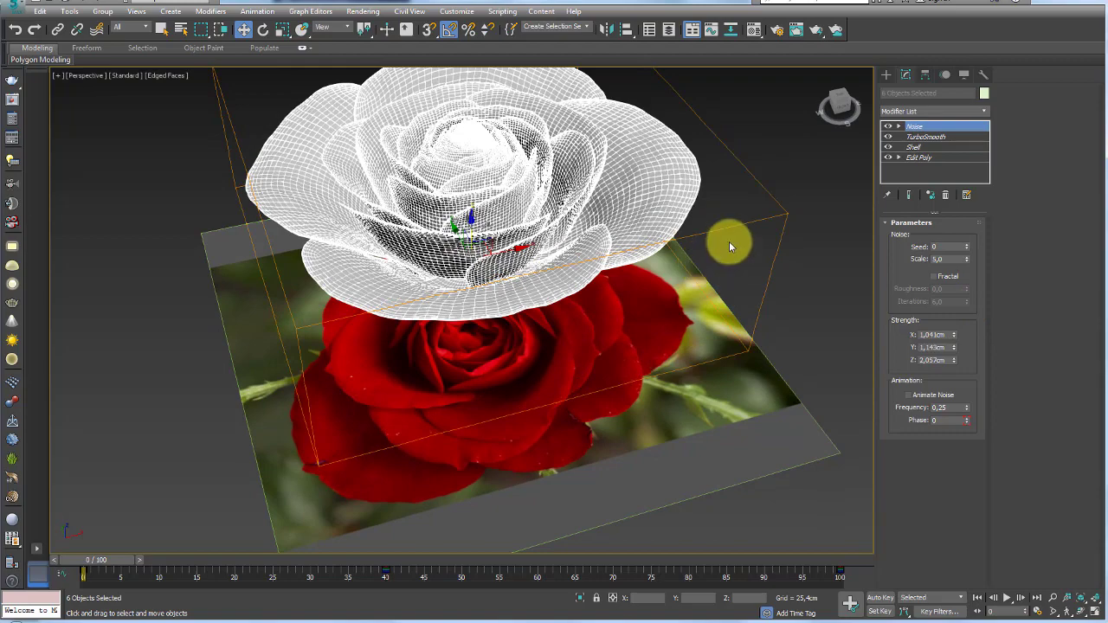
key("F4")
mouse_move(760, 153)
middle_mouse_down("alt")
mouse_move(754, 291)
mouse_move(730, 314)
mouse_move(718, 255)
mouse_move(739, 153)
mouse_move(975, 234)
middle_mouse_up("alt")
left_click_drag(967, 259, 964, 211)
mouse_move(742, 250)
middle_mouse_down("alt")
mouse_move(655, 281)
mouse_move(655, 360)
mouse_move(633, 275)
mouse_move(523, 427)
middle_mouse_up("alt")
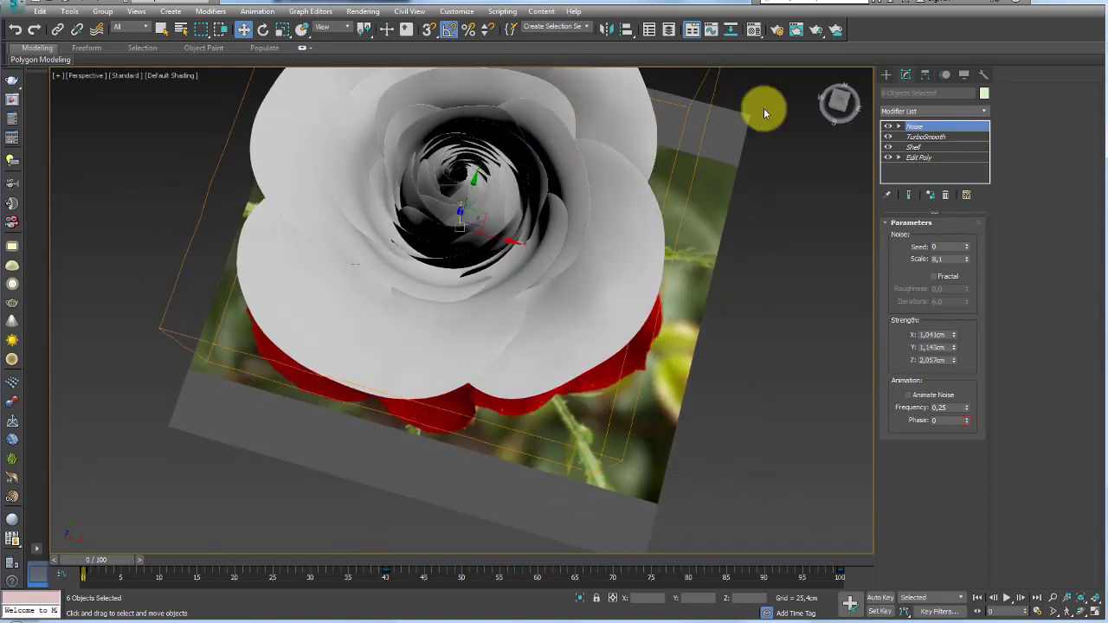
Step: Assign the checker sample material to the rose petals in the Material Editor
scroll(764, 109, "up", 2)
key("m")
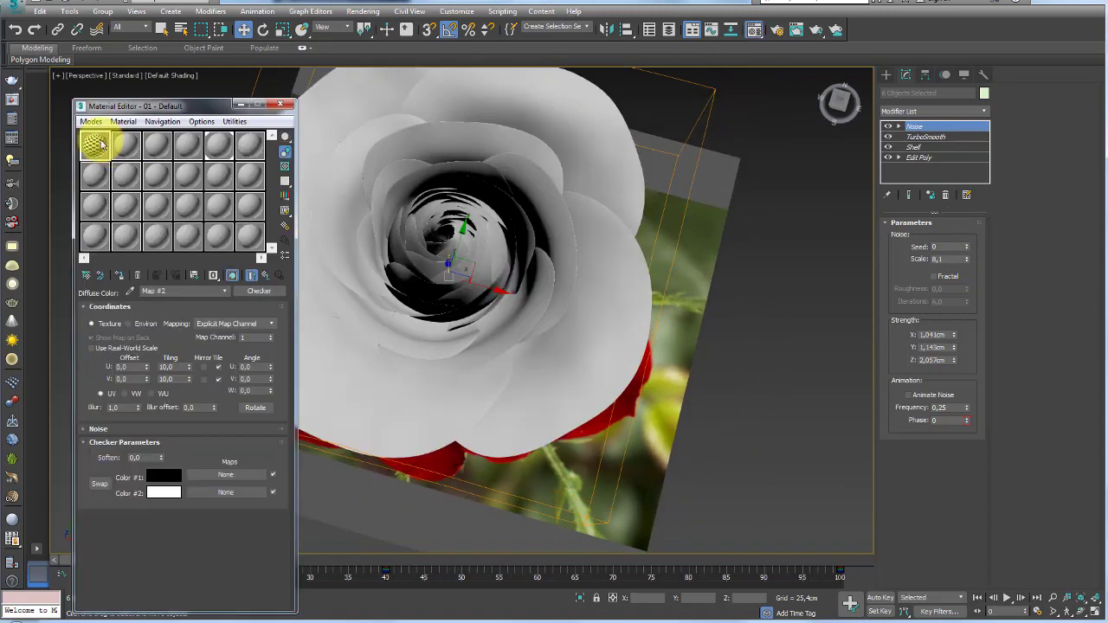
left_click_drag(102, 154, 380, 172)
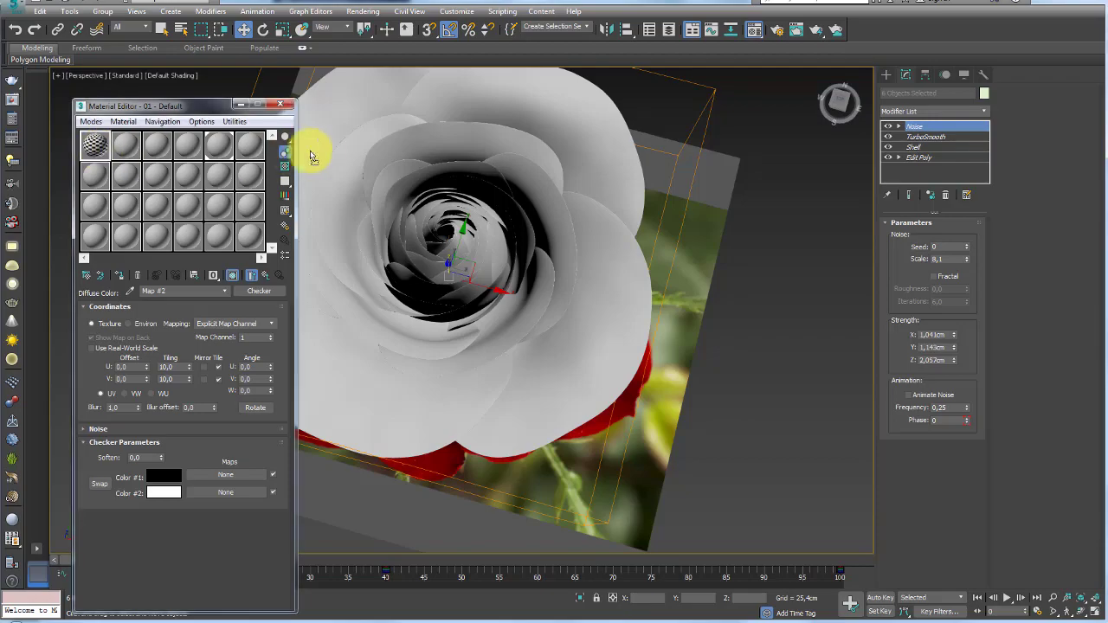
left_click_drag(132, 155, 371, 178)
left_click(520, 317)
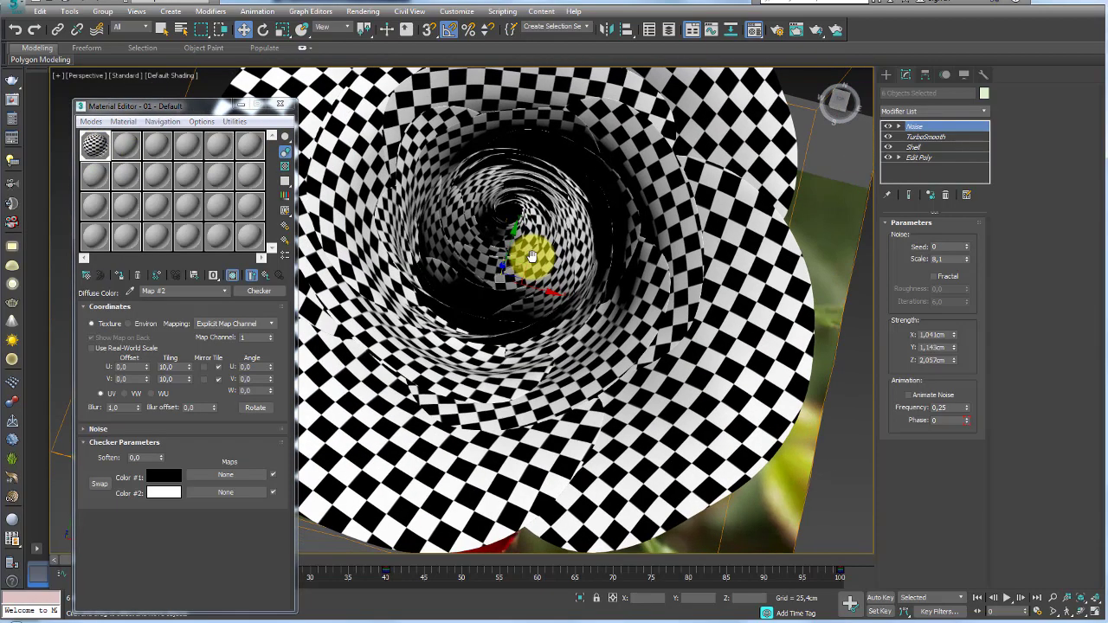
middle_click_drag(441, 271, 244, 201, "alt")
Step: Replace the diffuse checker with a Bitmap of pétala-de-roseira-dentro.jpg, shown shaded in viewport
left_click(97, 157)
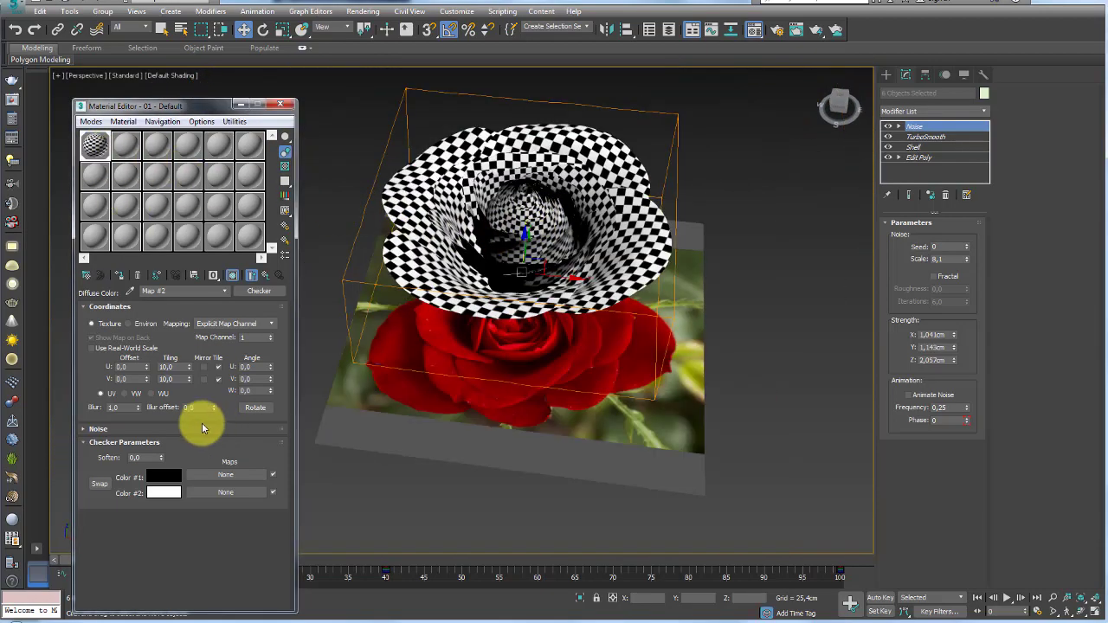
left_click(263, 279)
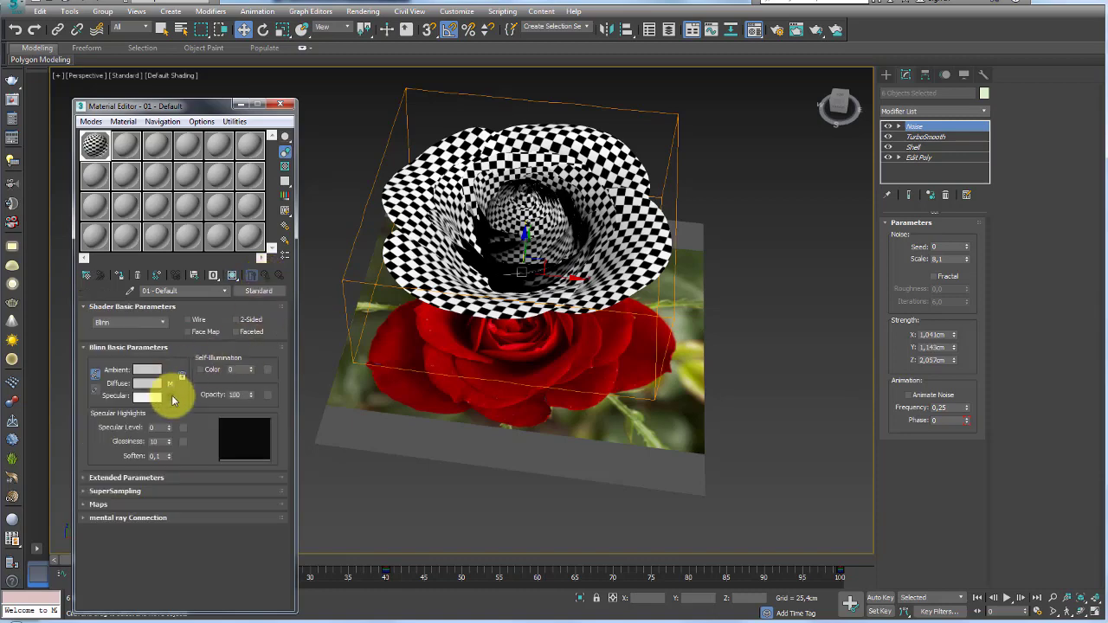
left_click(172, 384)
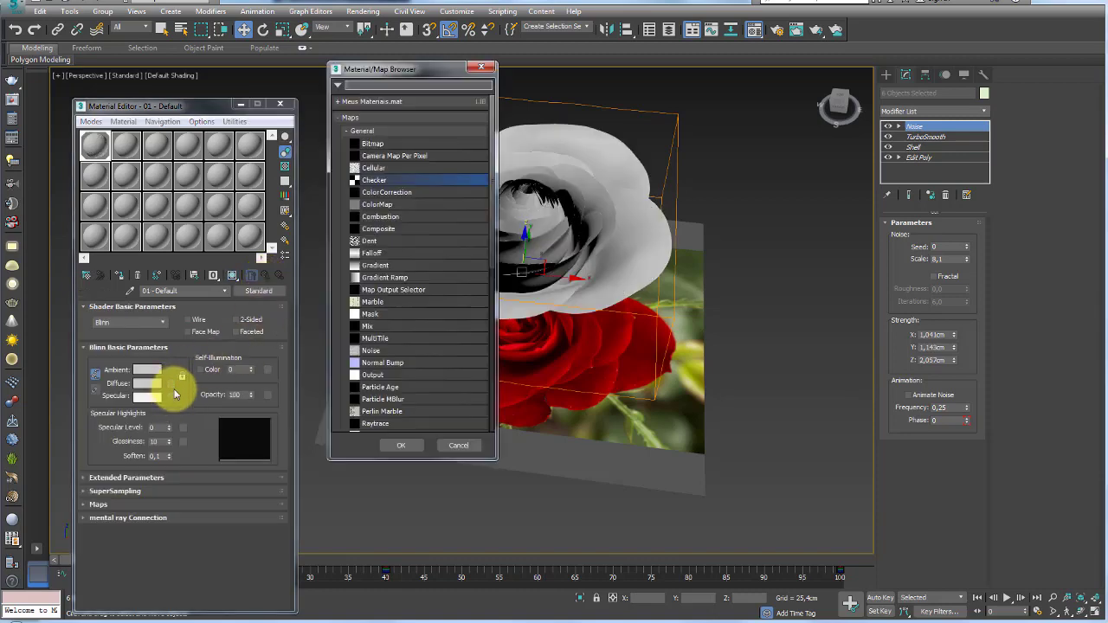
double_click(374, 150)
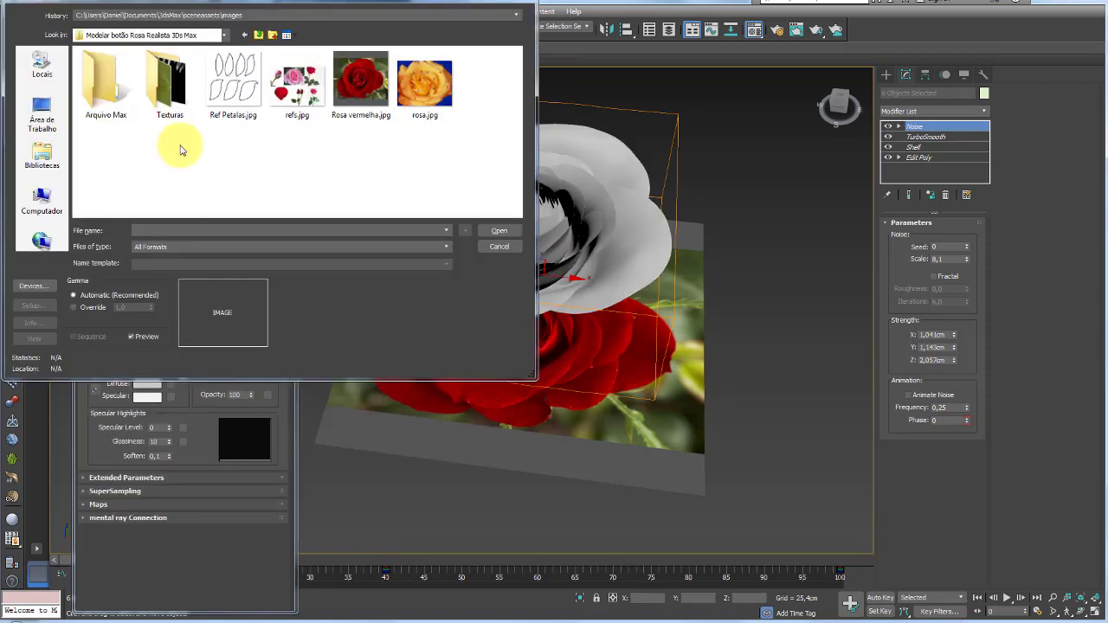
double_click(167, 82)
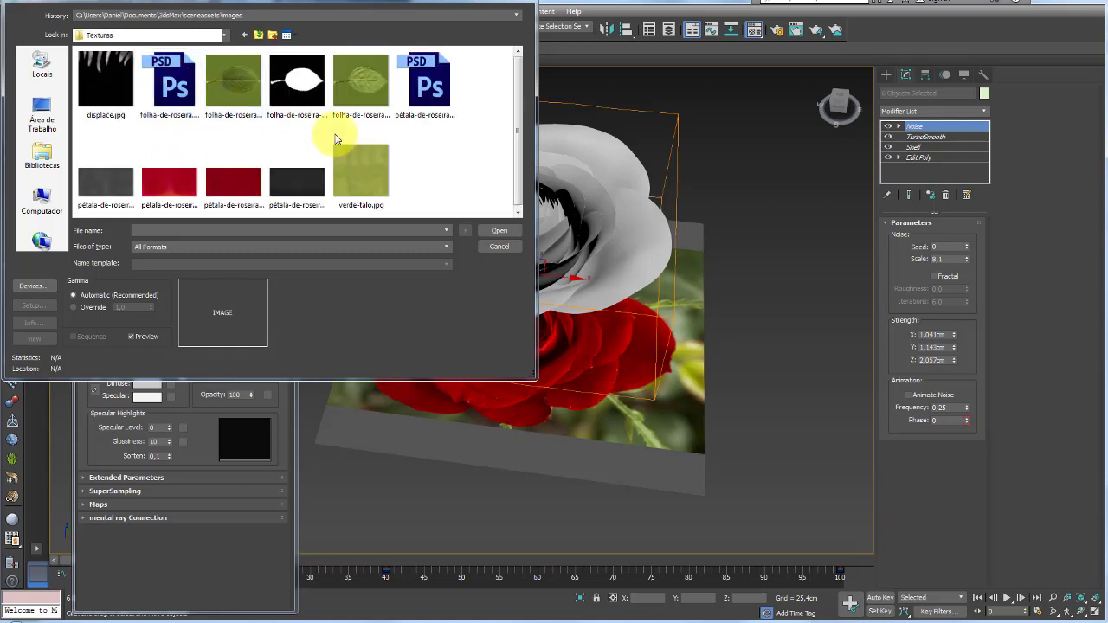
left_click(170, 188)
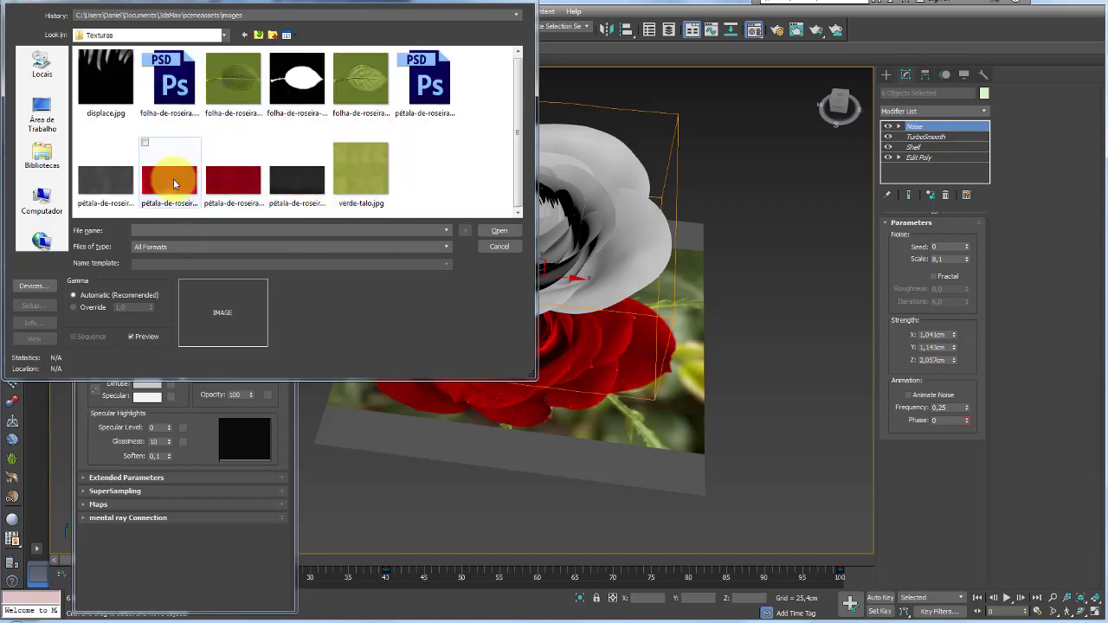
left_click(498, 231)
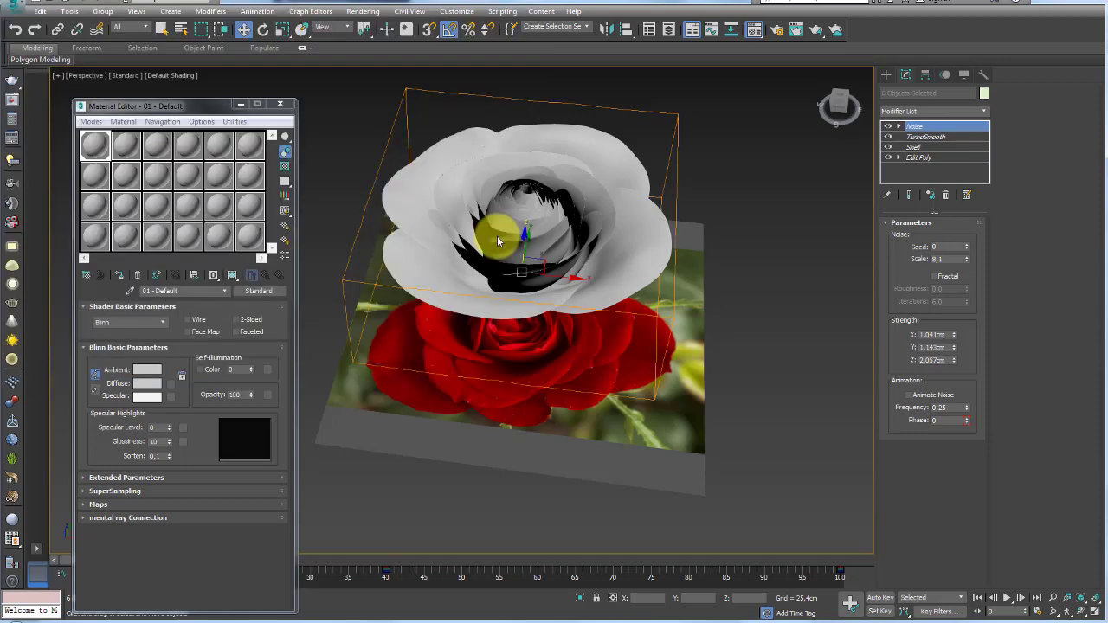
left_click(233, 275)
Step: Inspect the red-textured petals and an enlarged map preview, then return to the parent material
mouse_move(560, 235)
middle_mouse_down("alt")
mouse_move(581, 297)
mouse_move(581, 198)
mouse_move(558, 201)
mouse_move(566, 225)
mouse_move(635, 235)
mouse_move(584, 240)
mouse_move(611, 236)
mouse_move(540, 228)
mouse_move(458, 250)
mouse_move(511, 334)
mouse_move(493, 306)
mouse_move(487, 327)
middle_mouse_up("alt")
scroll(558, 201, "up", 3)
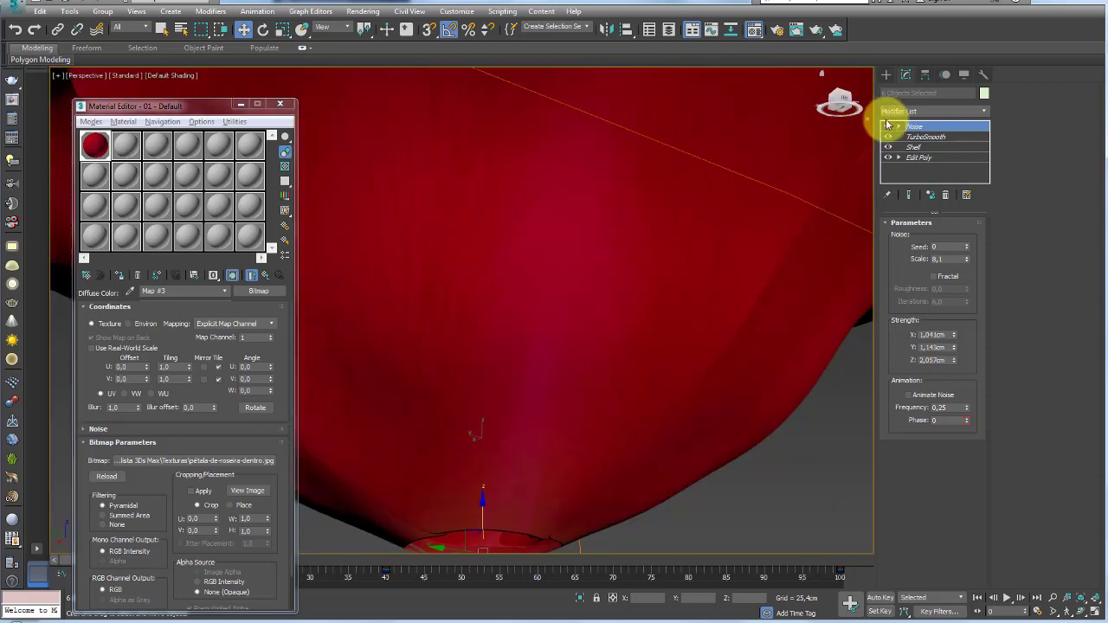
mouse_move(710, 240)
middle_mouse_down("alt")
mouse_move(571, 310)
mouse_move(646, 324)
mouse_move(615, 329)
mouse_move(638, 297)
mouse_move(619, 395)
mouse_move(620, 274)
mouse_move(571, 306)
mouse_move(515, 261)
middle_mouse_up("alt")
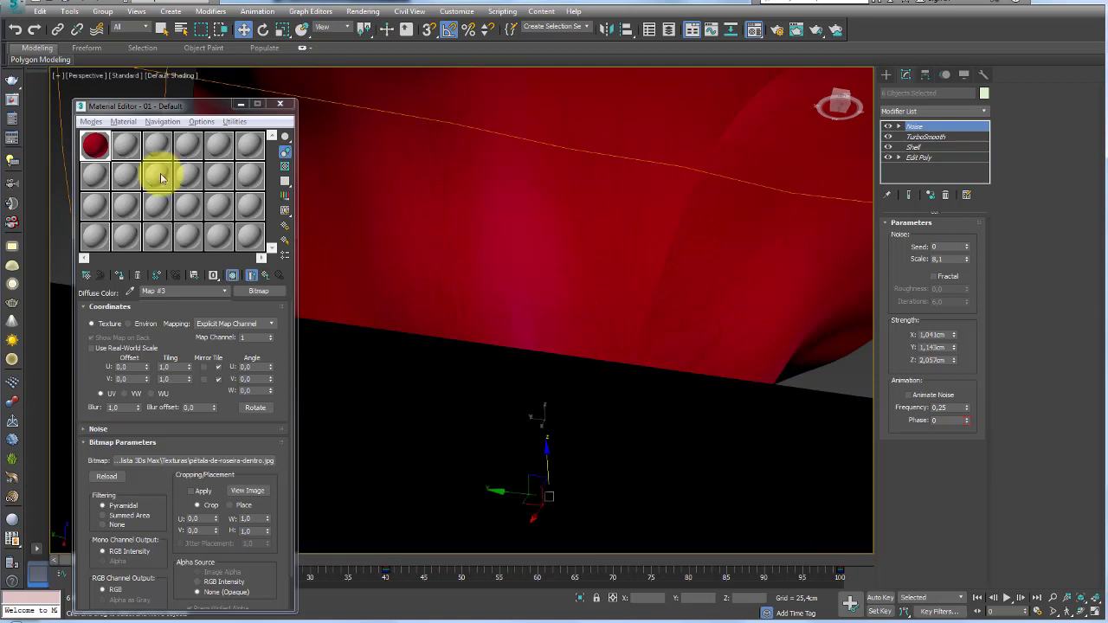
double_click(93, 149)
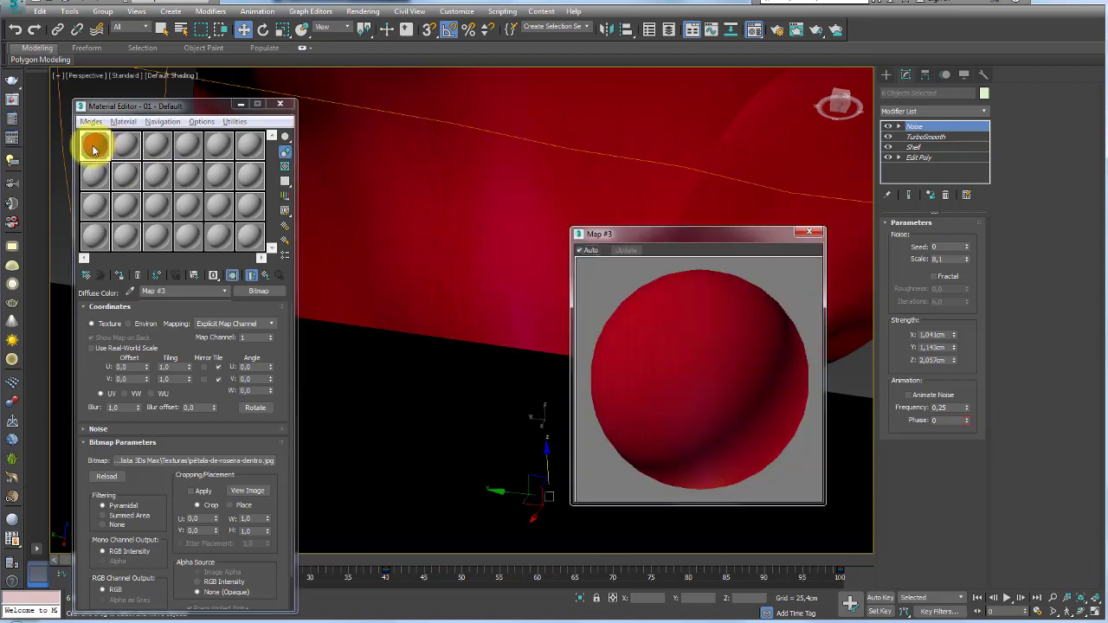
left_click(808, 232)
left_click(264, 275)
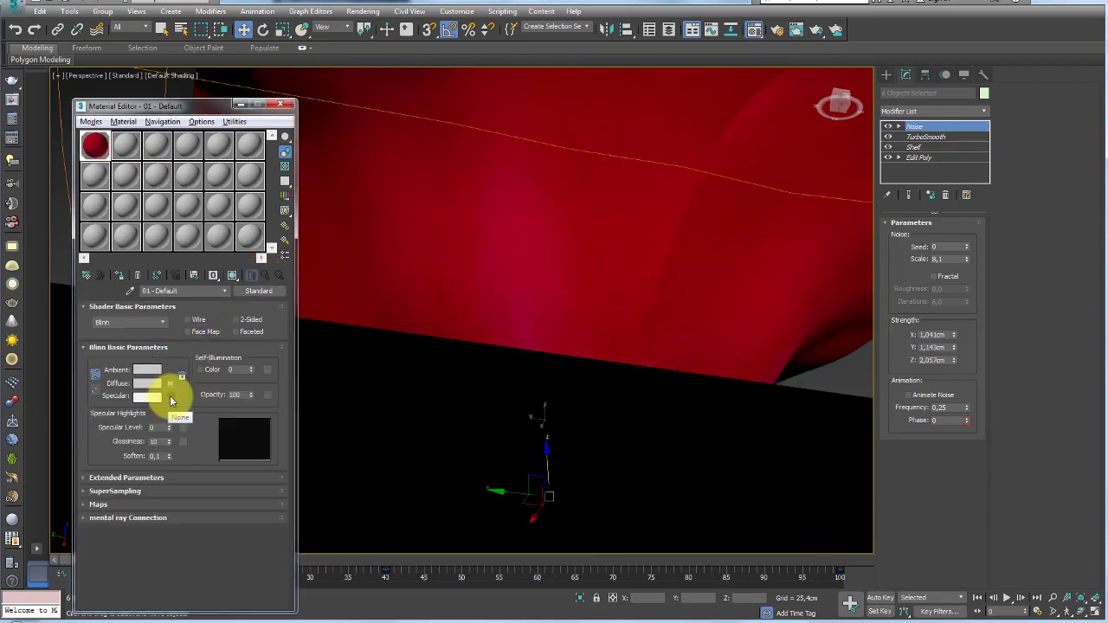
Step: Clear the diffuse map and assign pétala-de-roseira-bump.jpg as a Bitmap in the Bump slot
left_click(171, 387)
left_click(123, 504)
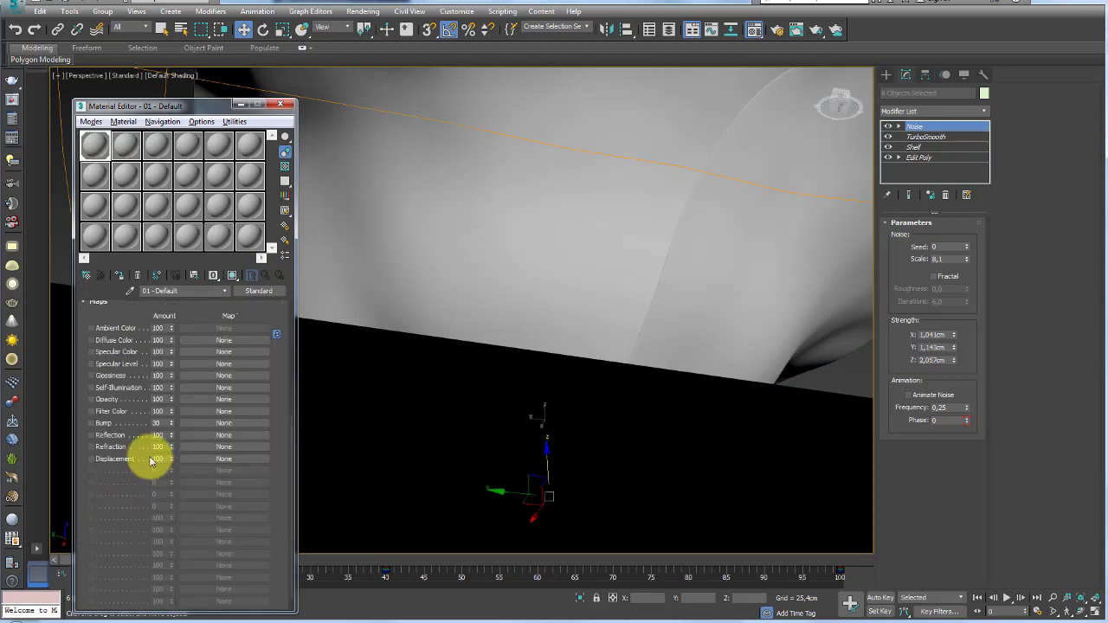
left_click(205, 423)
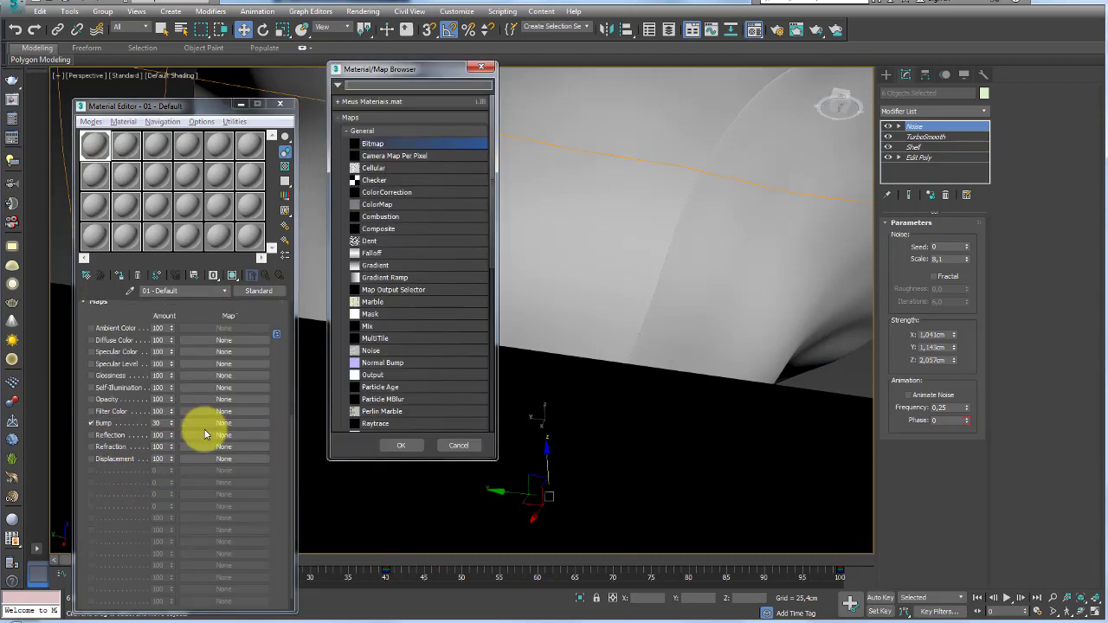
double_click(374, 145)
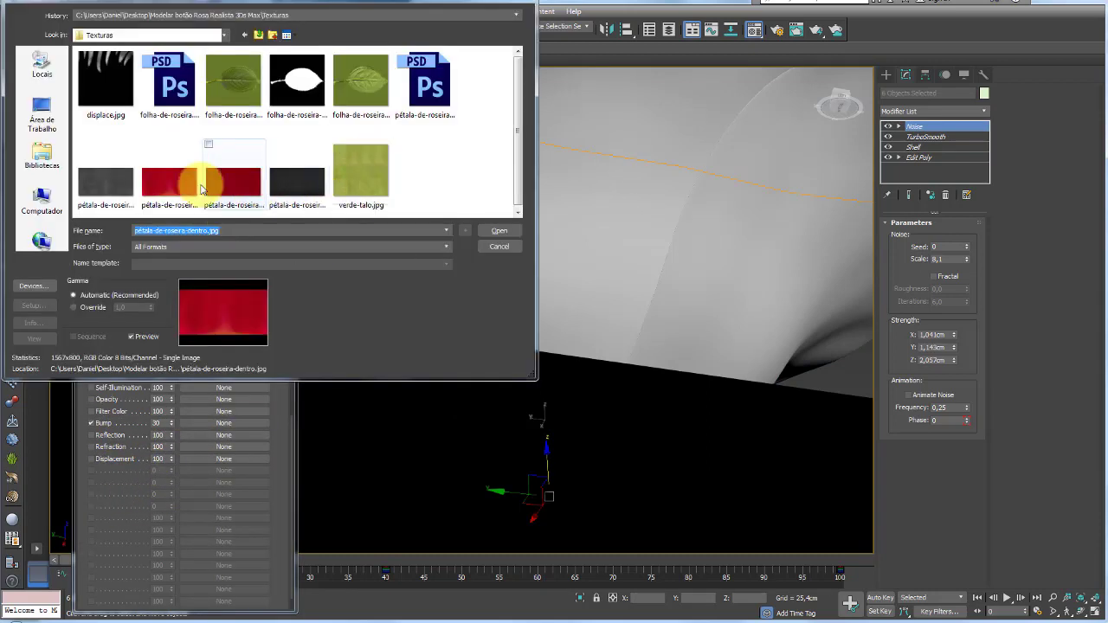
left_click(109, 182)
left_click(500, 230)
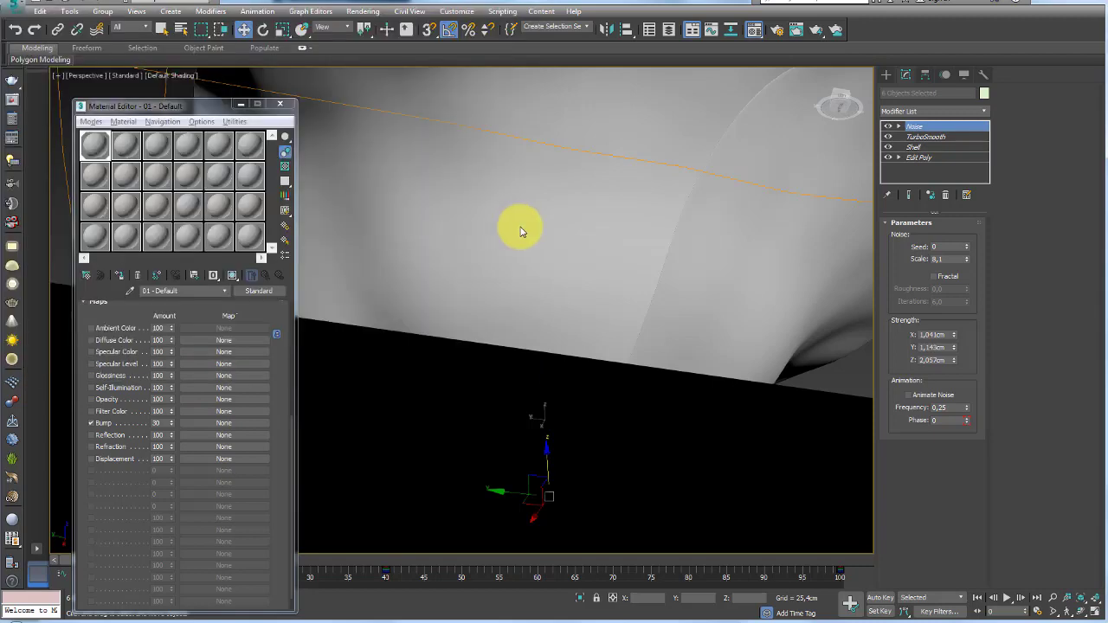
left_click(231, 277)
Step: Render a test image of the bumpy petals
mouse_move(563, 268)
middle_mouse_down("alt")
mouse_move(537, 271)
mouse_move(519, 297)
mouse_move(568, 292)
middle_mouse_up("alt")
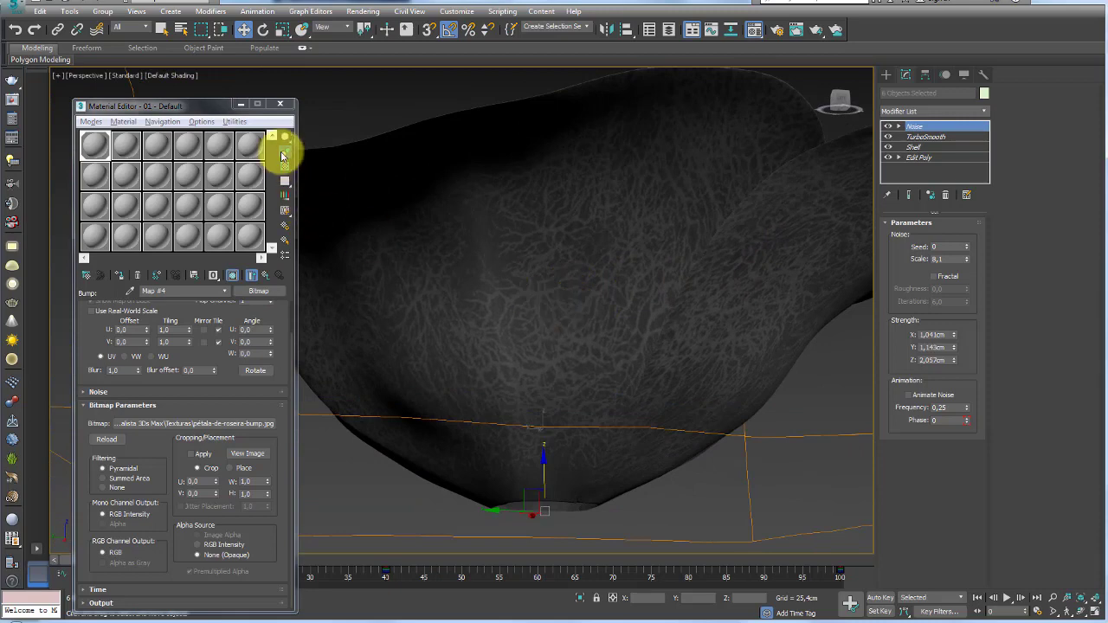
scroll(593, 223, "up", 3)
scroll(594, 223, "down", 2)
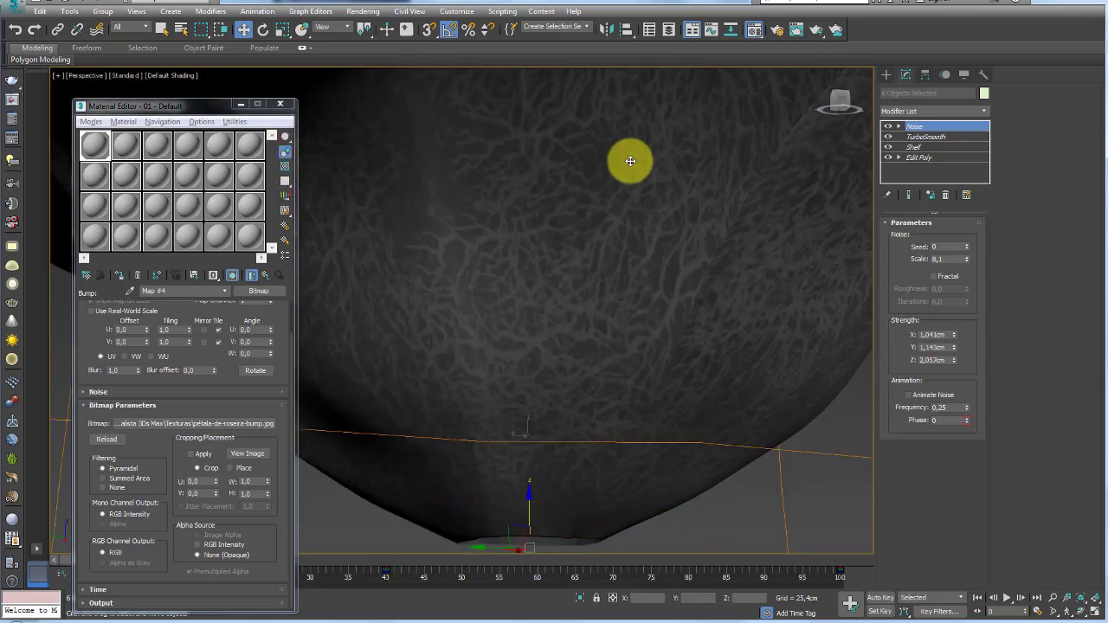
left_click(821, 33)
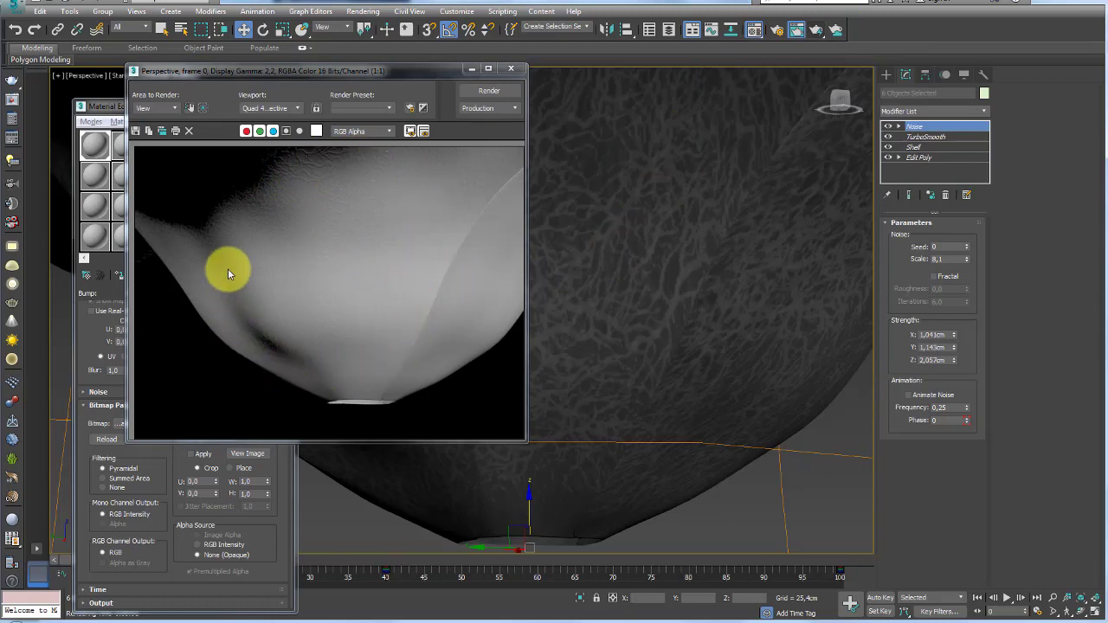
left_click(511, 67)
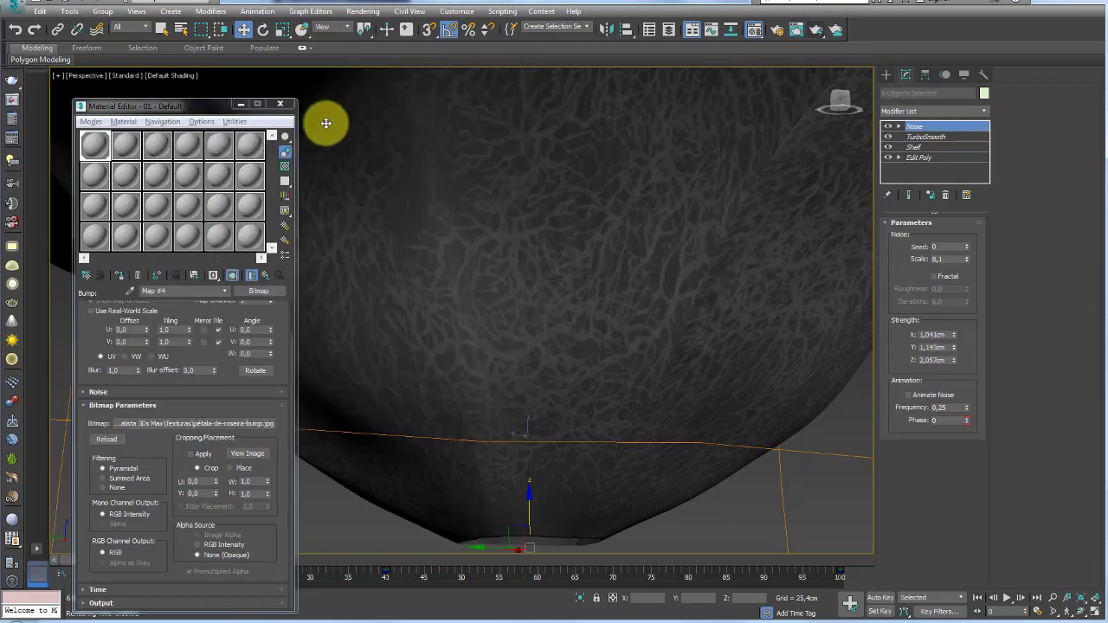
Step: Render again with the Bump amount at 15, then close the Material Editor
left_click(263, 279)
scroll(171, 444, "down", 1)
scroll(173, 450, "down", 4)
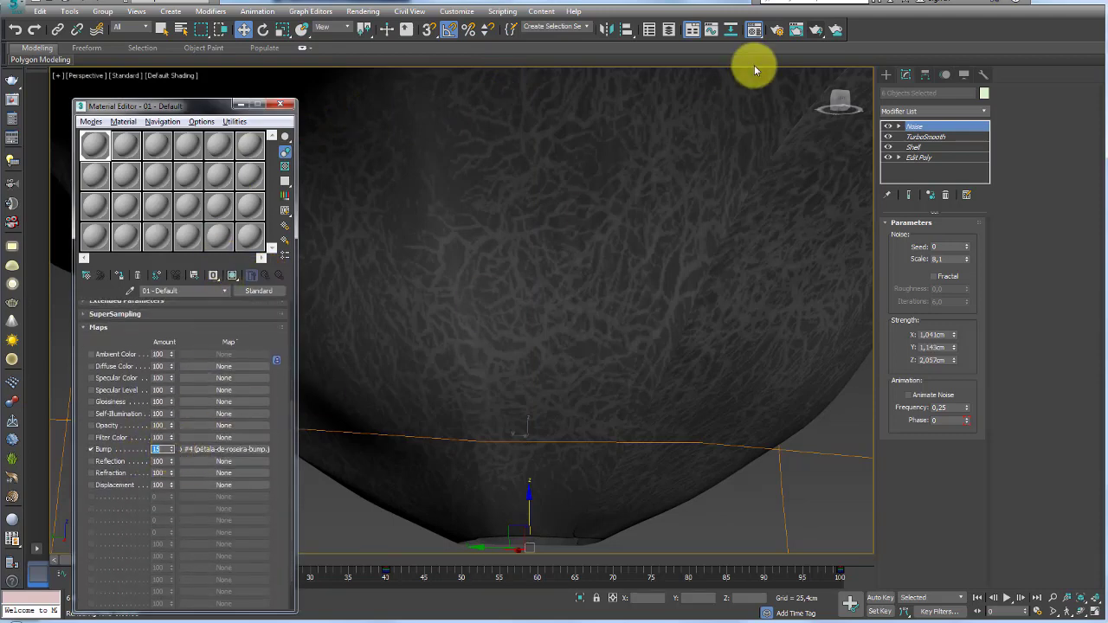
left_click(815, 30)
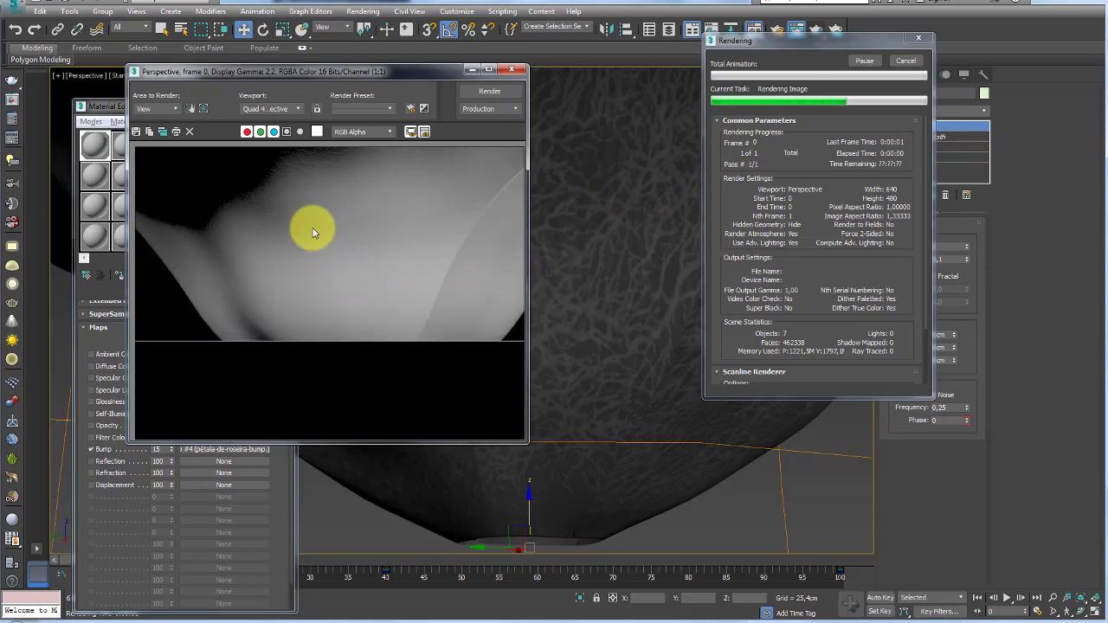
left_click(515, 71)
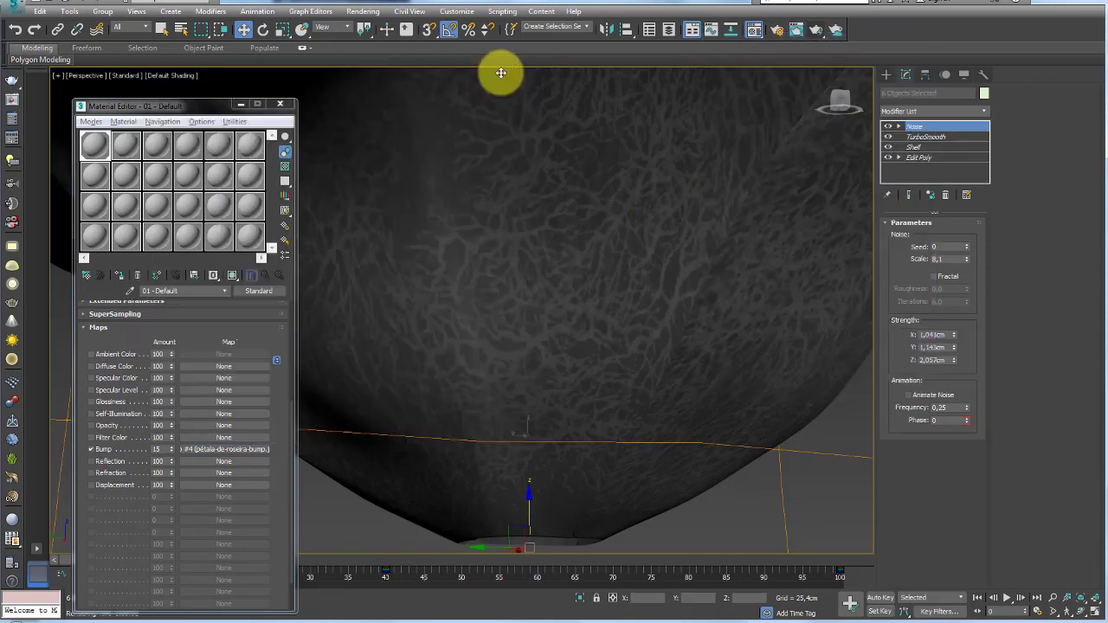
left_click(285, 105)
scroll(442, 212, "down", 3)
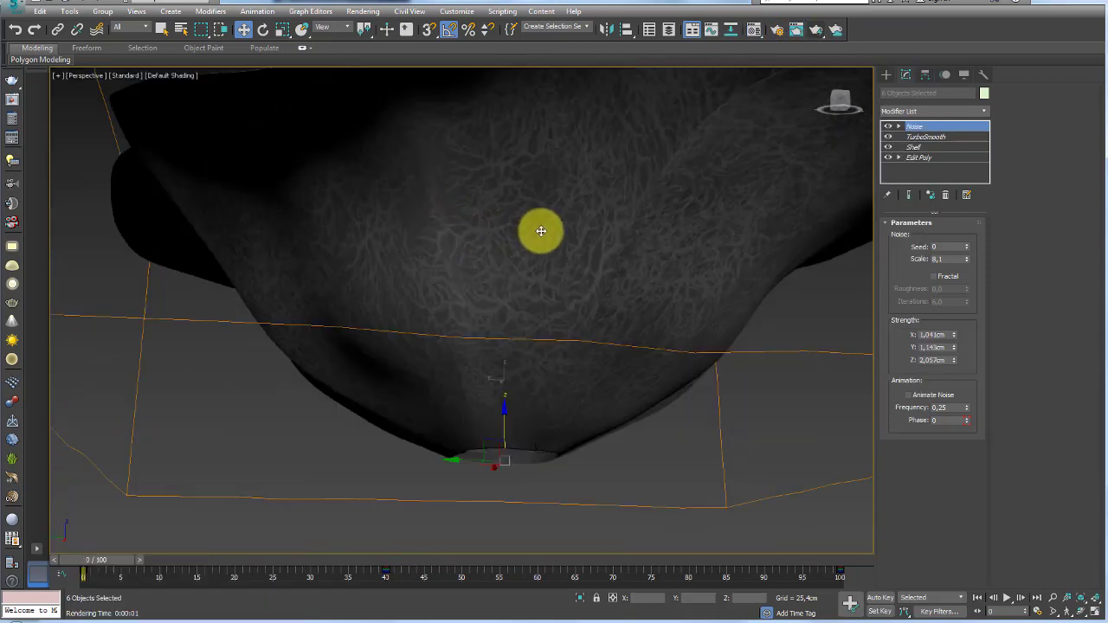
scroll(539, 230, "down", 5)
Step: Load pétala-de-roseira-dentro.jpg as the Diffuse Bitmap, shown shaded on the petals
left_click(753, 30)
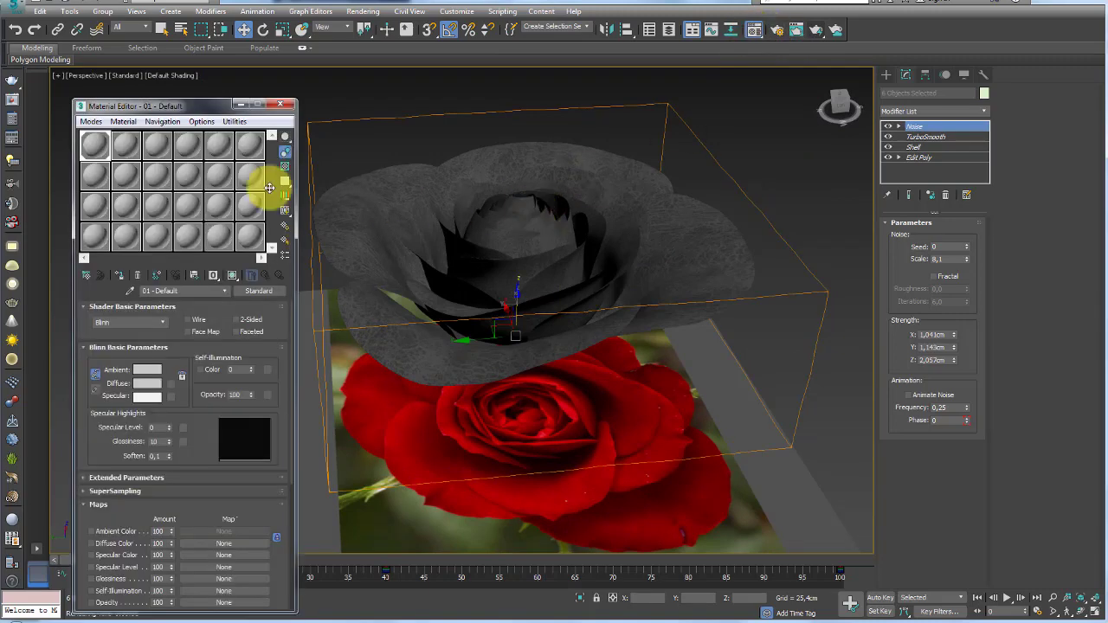
left_click(173, 387)
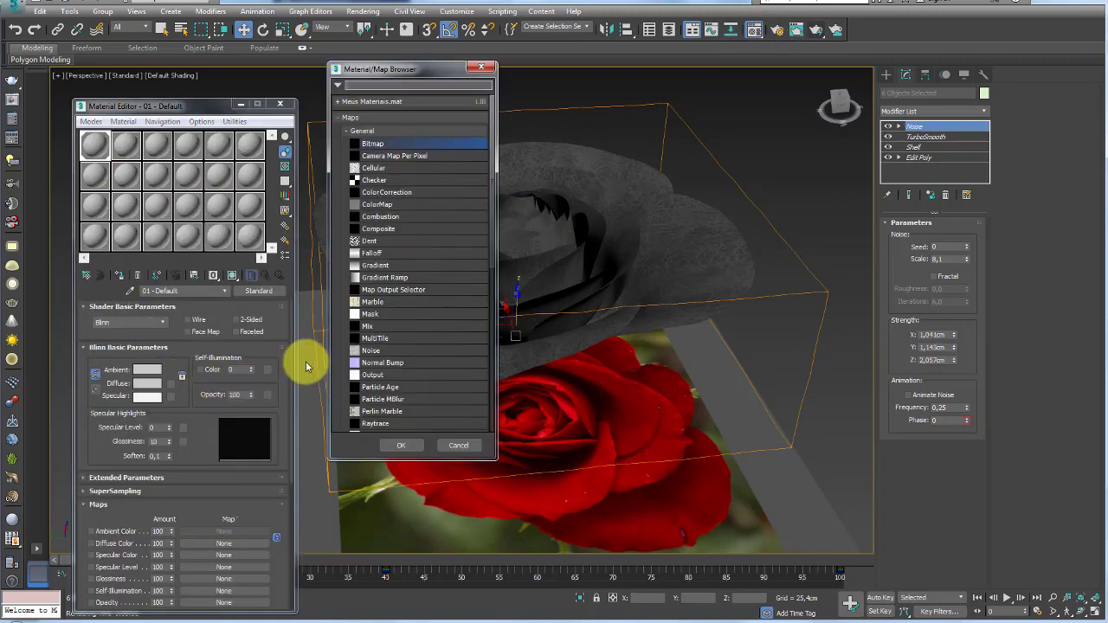
scroll(396, 321, "up", 2)
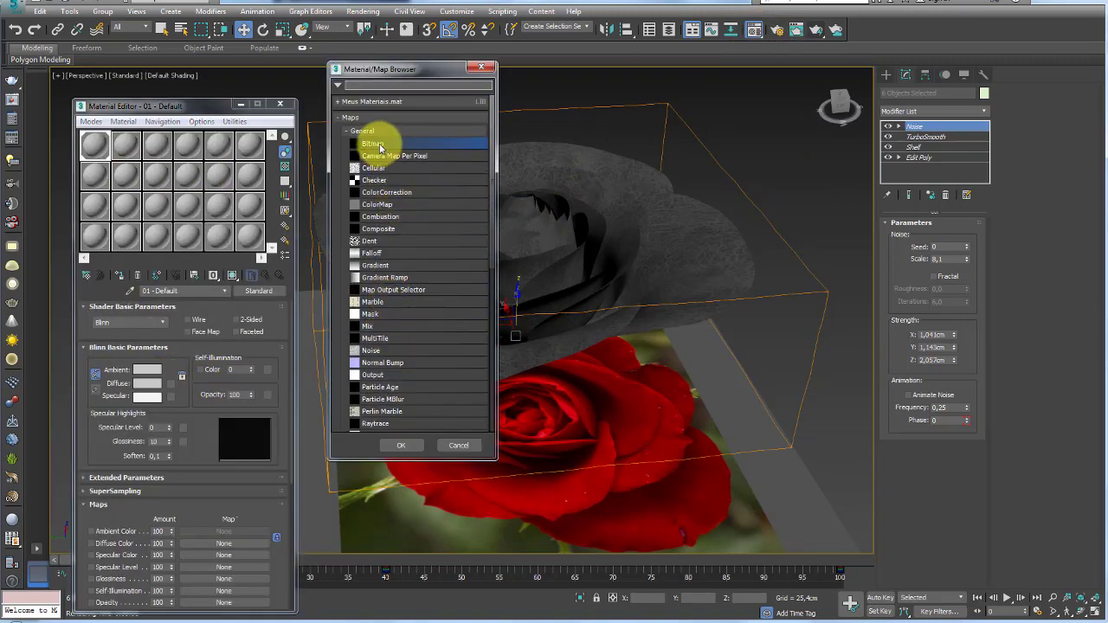
double_click(380, 149)
double_click(191, 170)
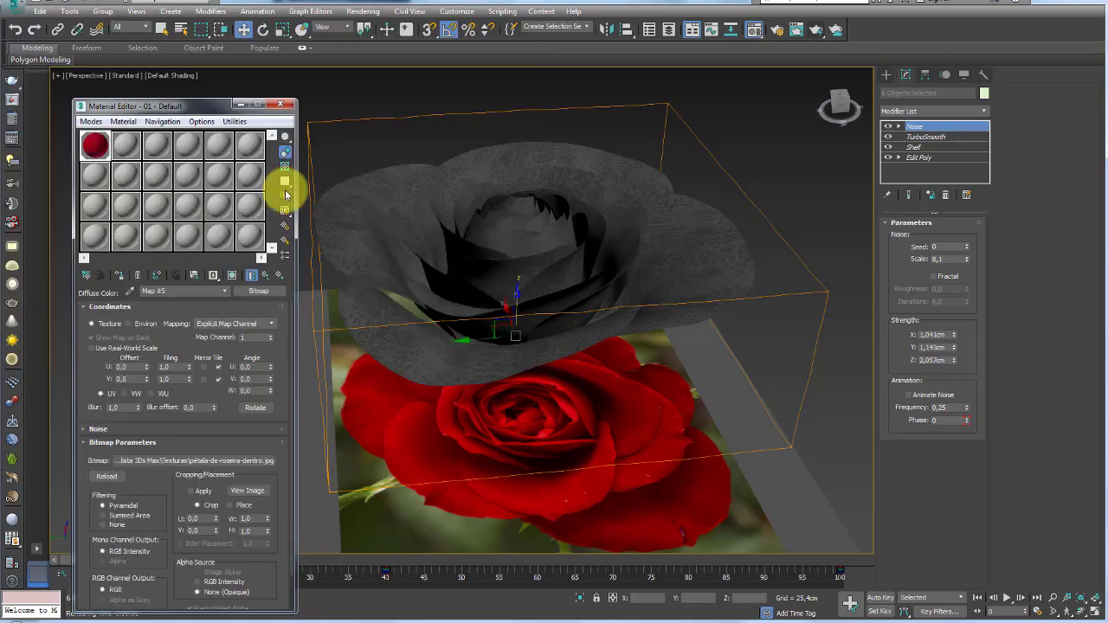
left_click(233, 277)
left_click(256, 275)
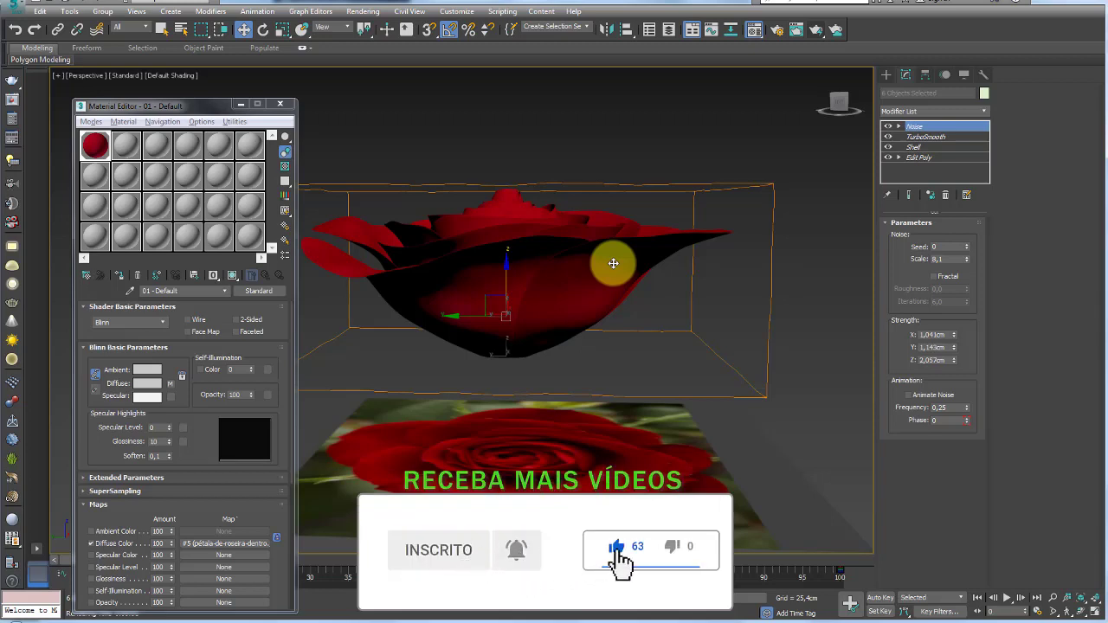
middle_click_drag(610, 165, 613, 275, "alt")
middle_click_drag(544, 207, 544, 244, "alt")
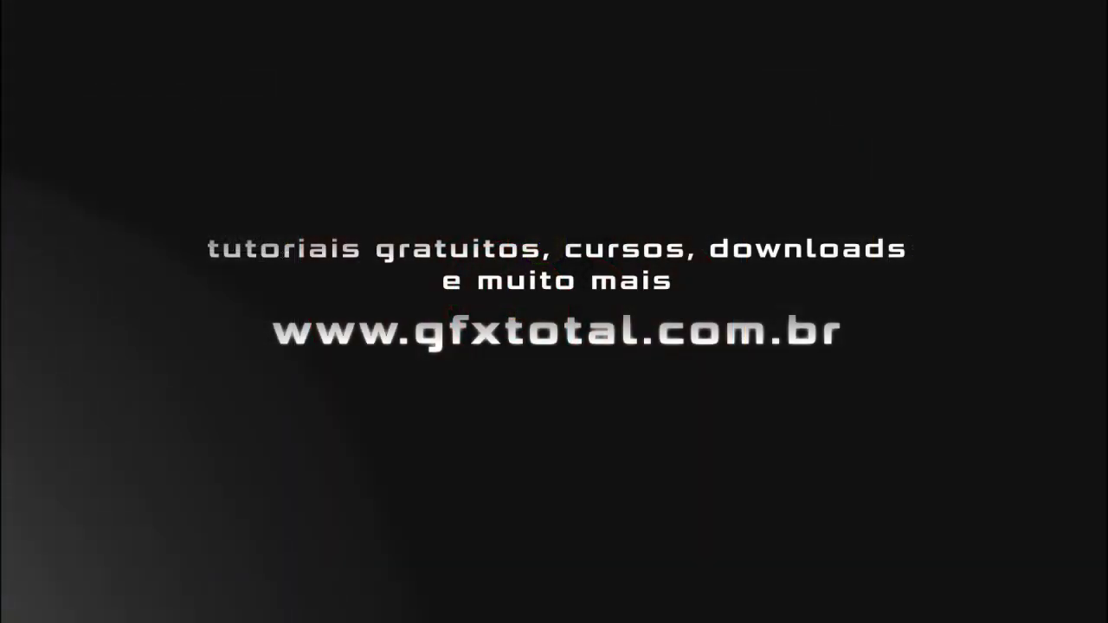